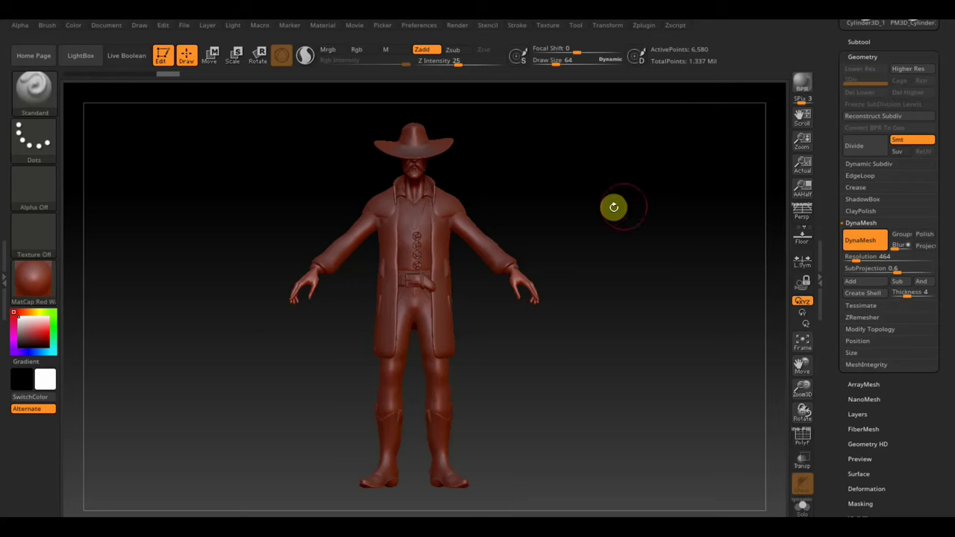
Orbit and zoom out to see the whole cowboy figure, and show its nine subtools.
mouse_move(635, 215)
left_mouse_down()
mouse_move(448, 221)
mouse_move(573, 219)
mouse_move(580, 236)
mouse_move(570, 249)
mouse_move(589, 252)
mouse_move(628, 320)
mouse_move(575, 277)
mouse_move(649, 266)
mouse_move(663, 288)
left_mouse_up()
mouse_move(520, 276)
left_mouse_down("alt")
mouse_move(545, 348)
mouse_move(539, 283)
left_mouse_up("alt")
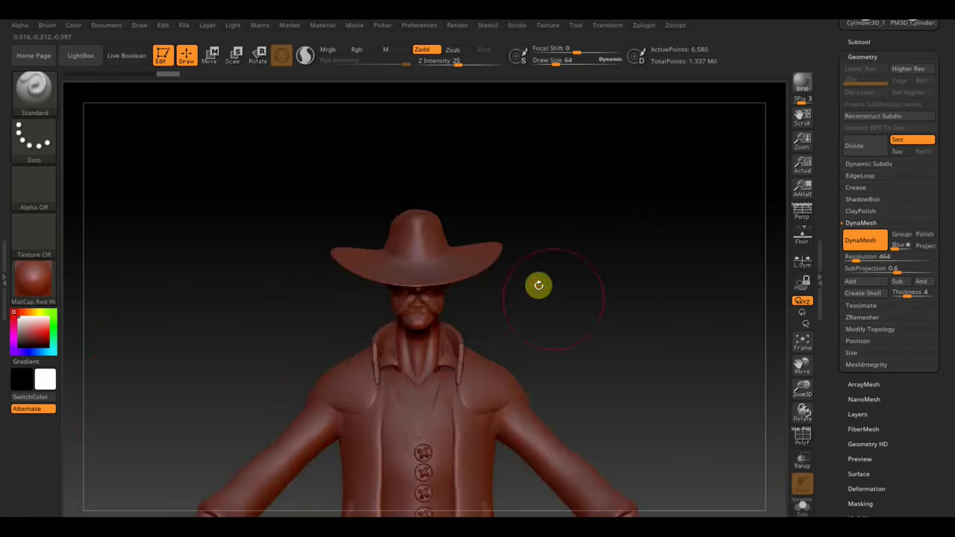
mouse_move(565, 211)
left_mouse_down("alt")
mouse_move(567, 188)
mouse_move(575, 238)
mouse_move(565, 162)
mouse_move(583, 202)
mouse_move(582, 191)
left_mouse_up("alt")
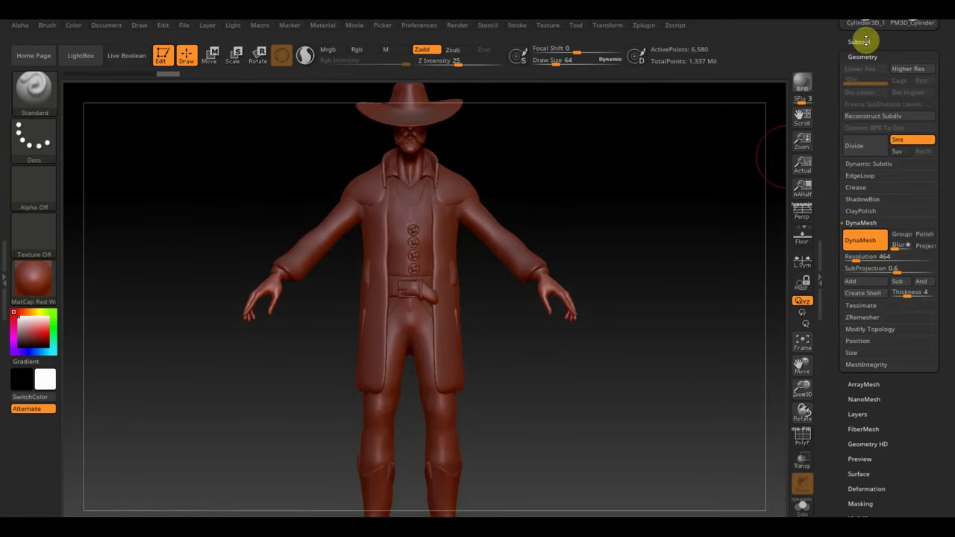
left_click(859, 41)
left_click_drag(561, 382, 563, 288, "alt")
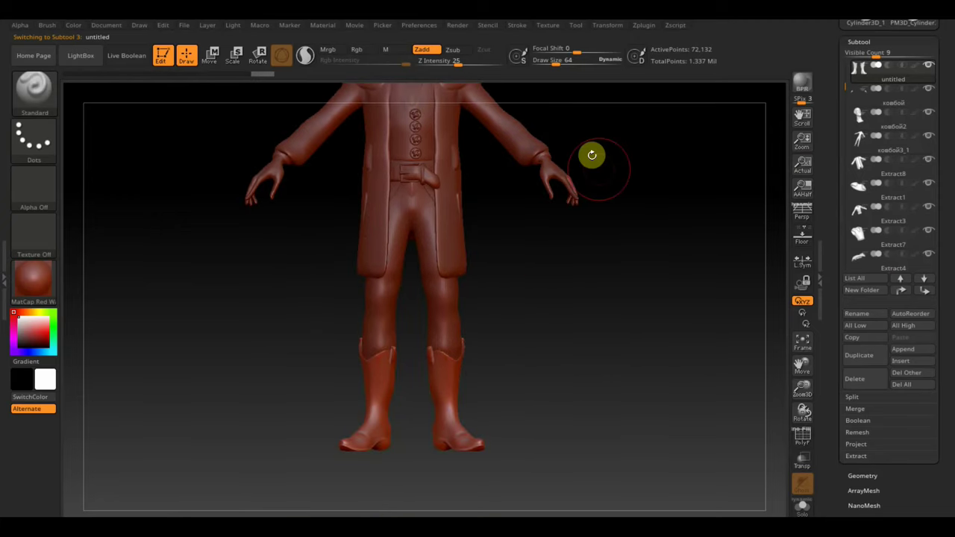
Import the boot photo screenshot from the desktop as a texture.
left_click(547, 25)
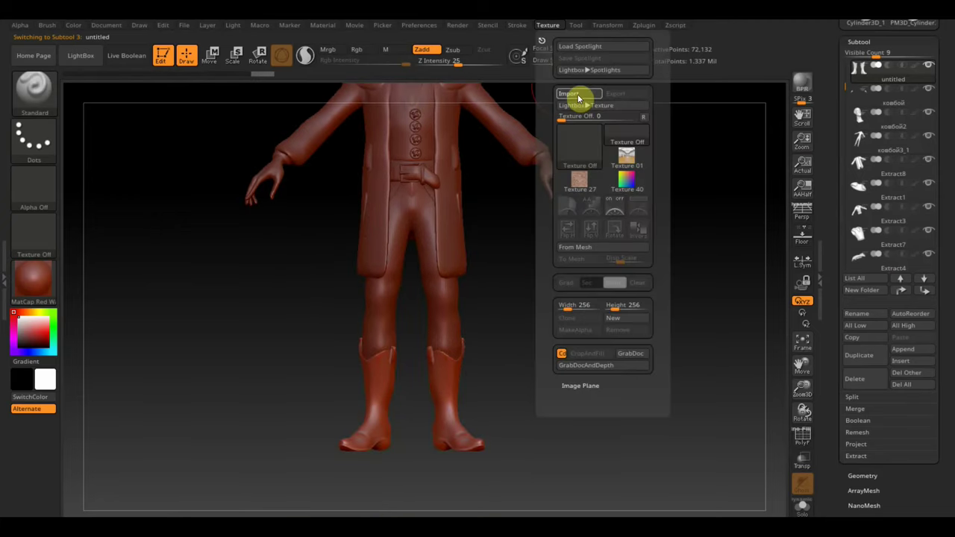
left_click(571, 94)
left_click(53, 211)
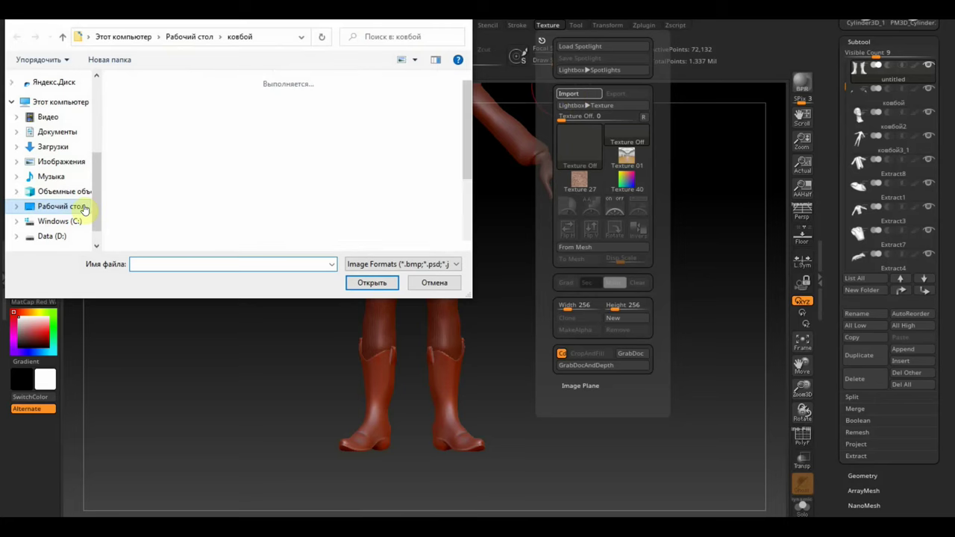
left_click(352, 205)
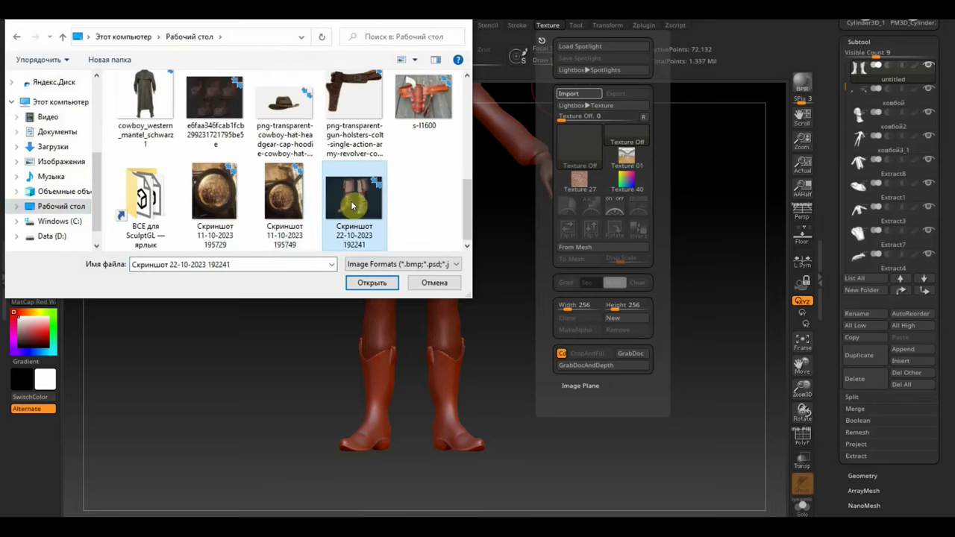
left_click(377, 282)
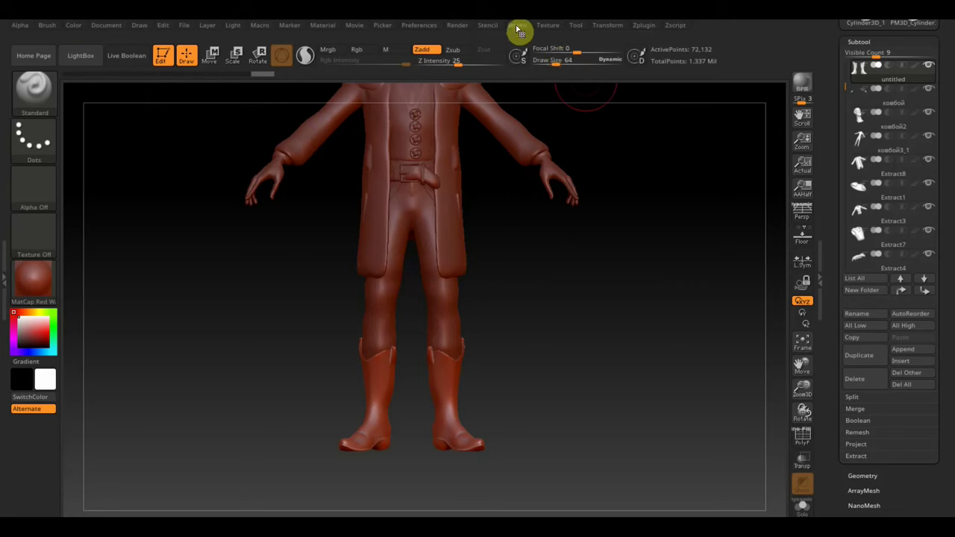
Make the boot screenshot the current texture and add it to Spotlight.
left_click(542, 28)
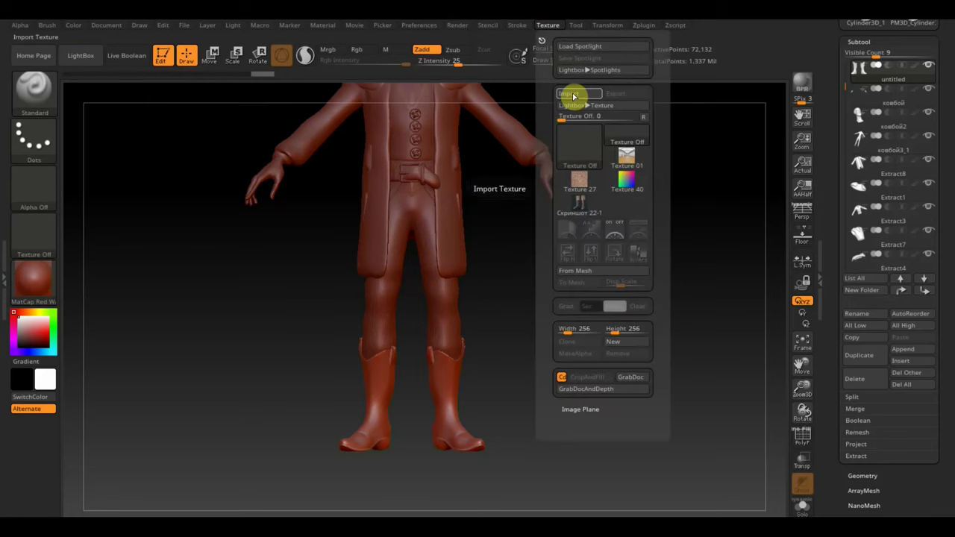
left_click(578, 202)
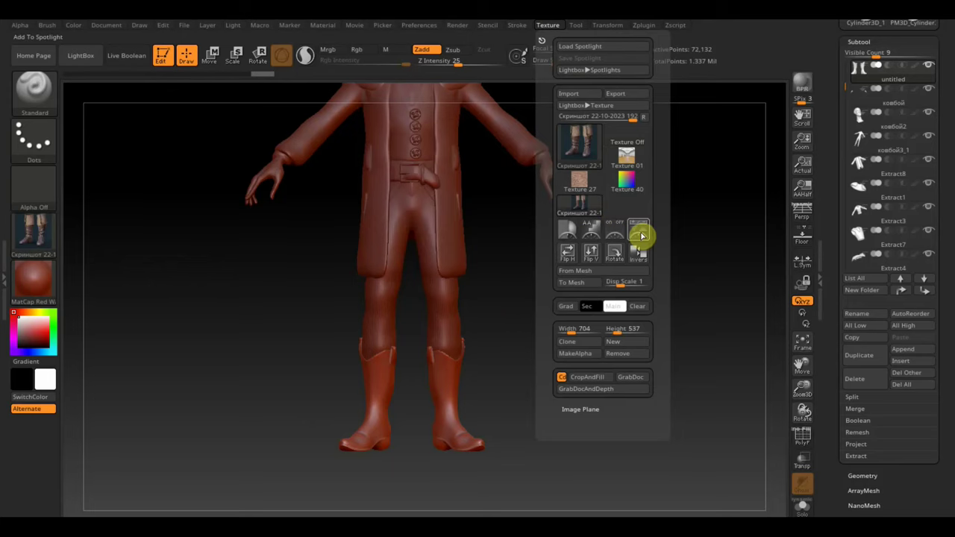
left_click(640, 233)
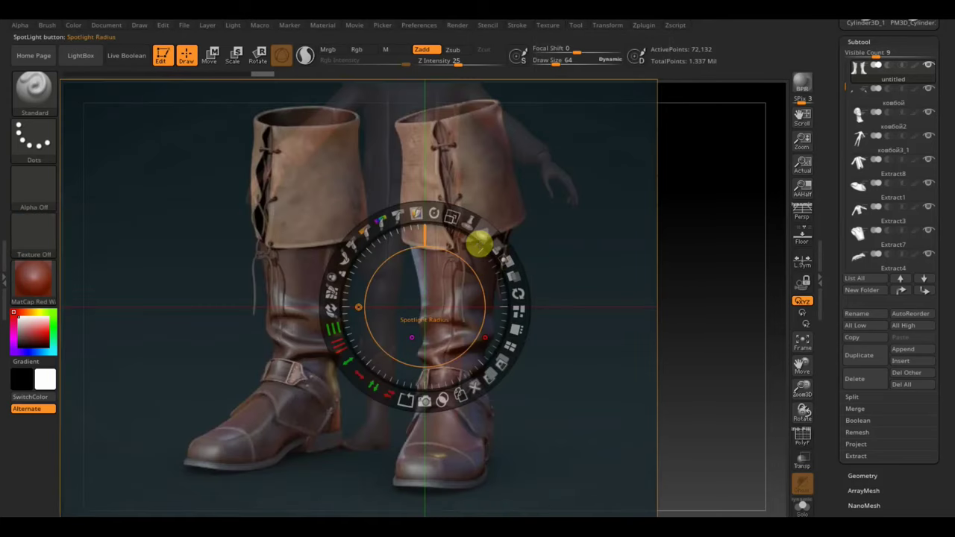
Shrink the boot reference, make it nearly transparent, pin it, and align the boots to it.
left_click_drag(478, 242, 420, 197)
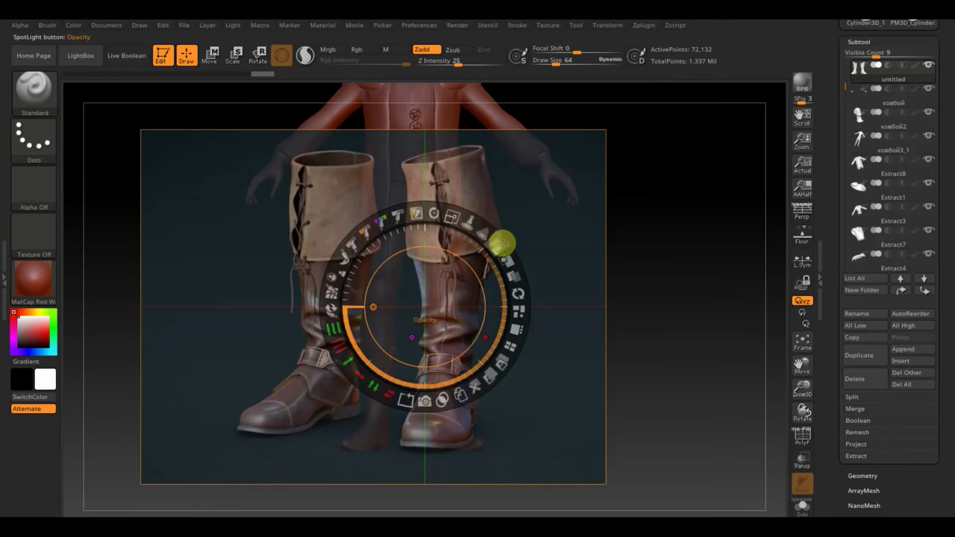
mouse_move(501, 243)
left_mouse_down()
mouse_move(437, 202)
mouse_move(549, 244)
left_mouse_up()
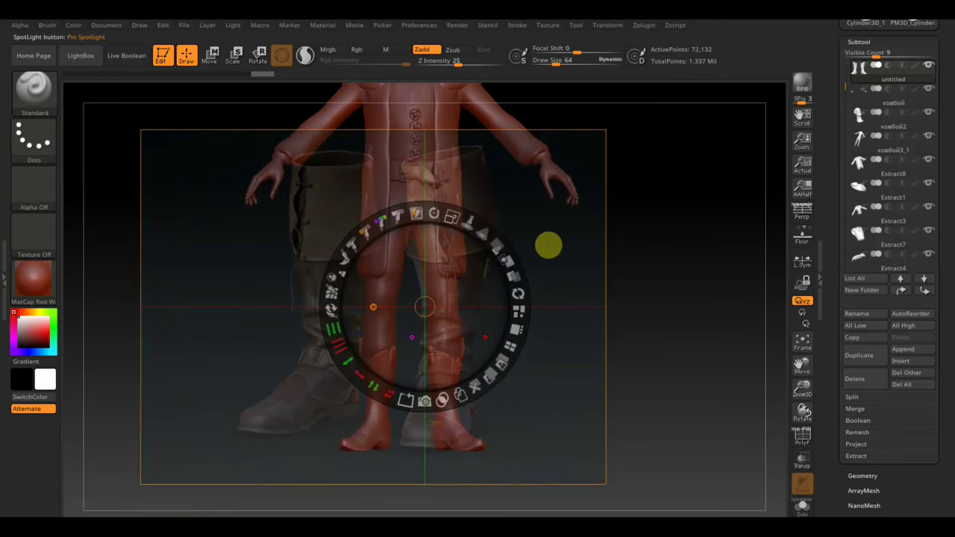
key("z")
left_click_drag(620, 308, 676, 373, "alt")
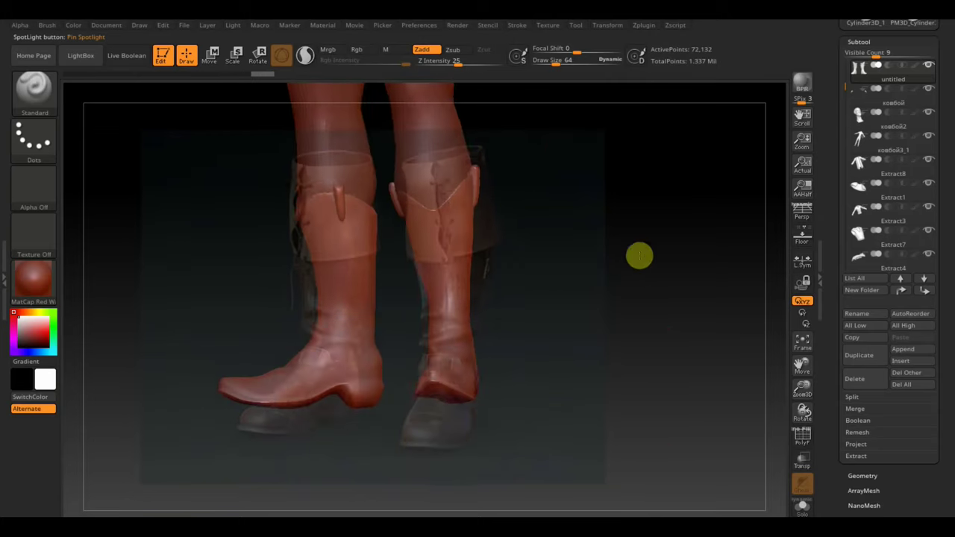
mouse_move(639, 256)
left_mouse_down()
mouse_move(640, 245)
mouse_move(669, 278)
mouse_move(636, 324)
mouse_move(636, 310)
mouse_move(641, 318)
left_mouse_up()
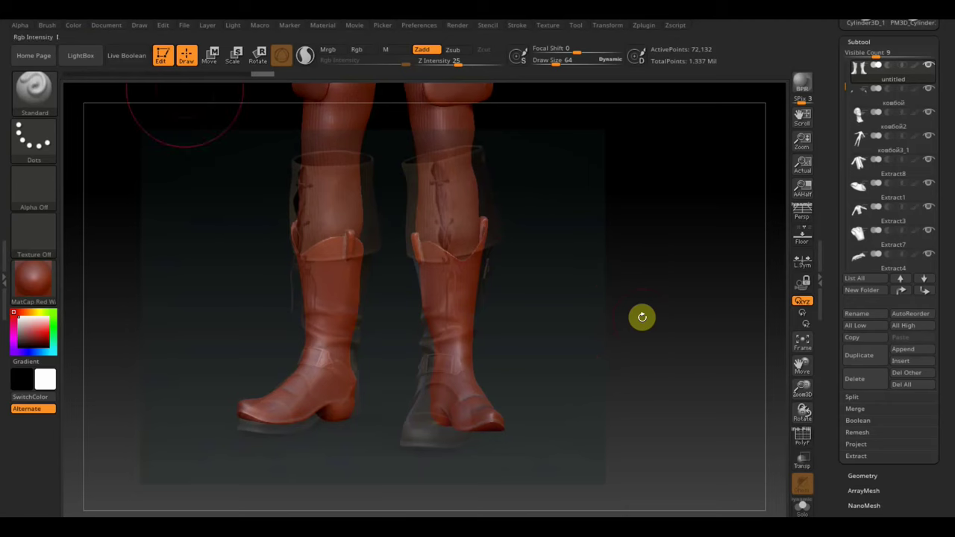
With Rgb on and Zadd off, paint the left boot's lower shin darker from the reference.
left_click(359, 50)
left_click(422, 50)
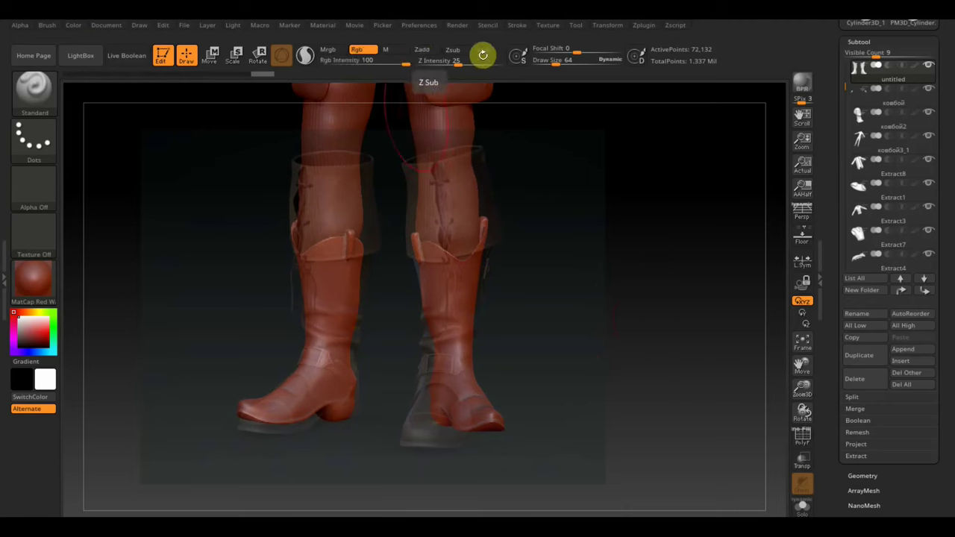
mouse_move(354, 264)
left_mouse_down()
mouse_move(324, 326)
mouse_move(311, 298)
mouse_move(333, 337)
mouse_move(323, 384)
mouse_move(252, 405)
mouse_move(354, 384)
mouse_move(341, 322)
mouse_move(361, 285)
left_mouse_up()
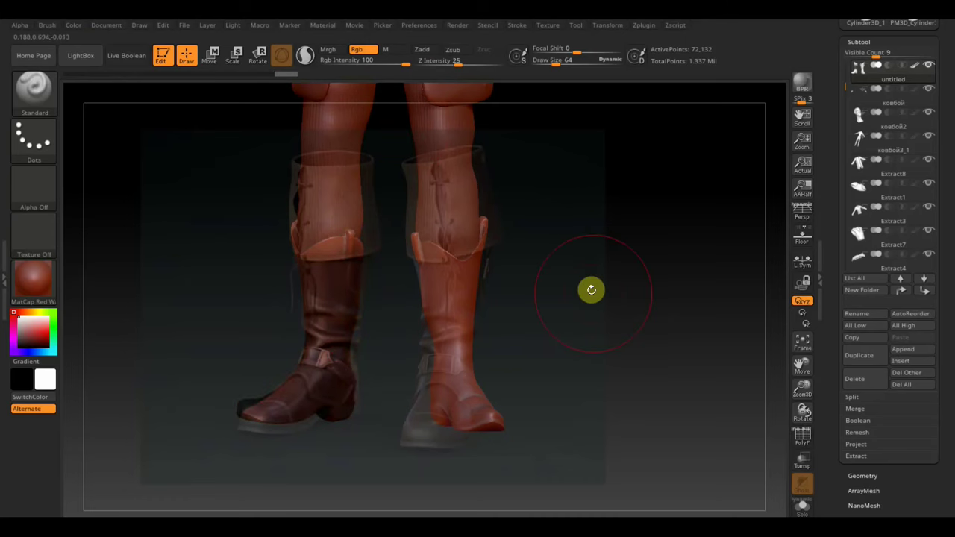
mouse_move(590, 288)
left_mouse_down()
mouse_move(684, 310)
mouse_move(629, 328)
left_mouse_up()
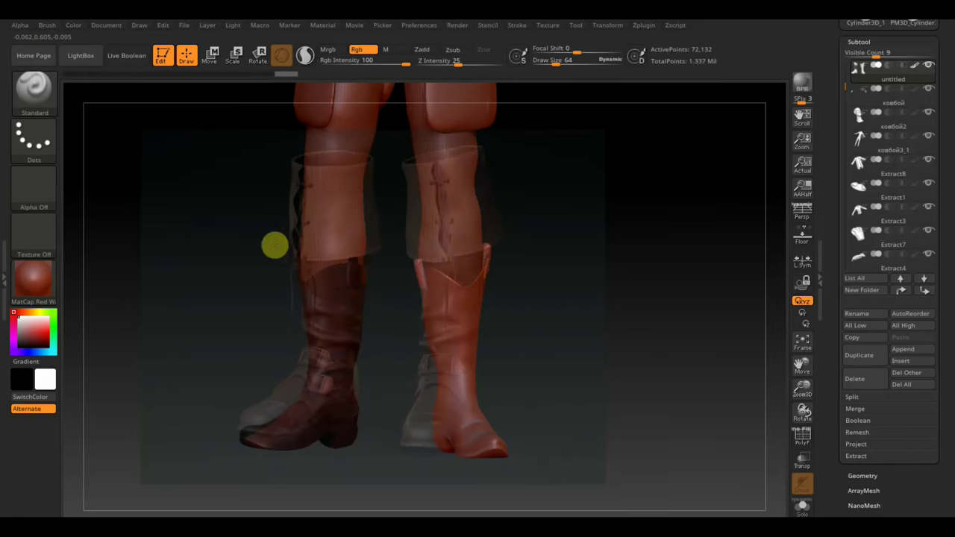
mouse_move(574, 306)
left_mouse_down()
mouse_move(634, 311)
mouse_move(634, 270)
mouse_move(635, 334)
left_mouse_up()
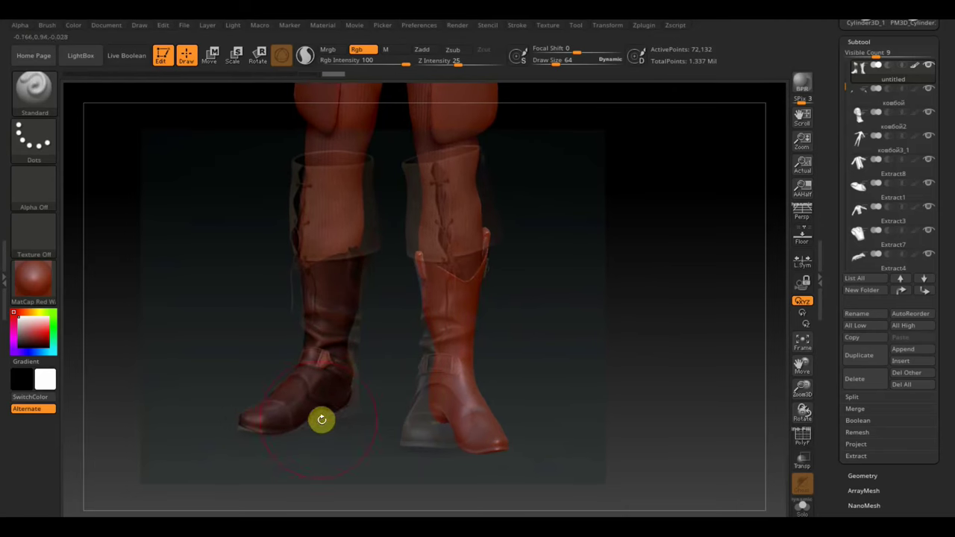
mouse_move(602, 383)
left_mouse_down()
mouse_move(586, 360)
mouse_move(686, 365)
mouse_move(663, 365)
left_mouse_up()
mouse_move(605, 365)
left_mouse_down()
mouse_move(570, 366)
mouse_move(605, 363)
left_mouse_up()
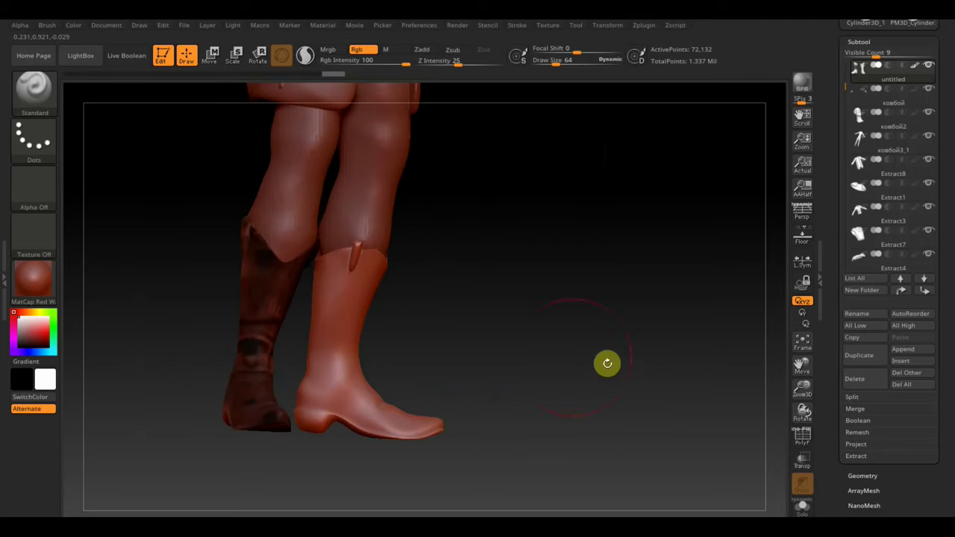
Apply the white SketchShaded1 material and turn the model toward the front.
key("m")
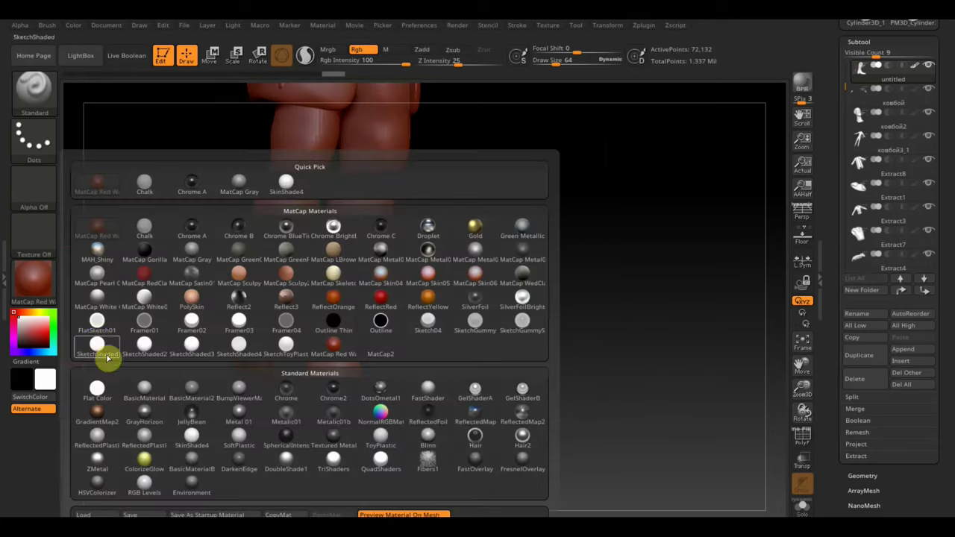
left_click(97, 343)
mouse_move(510, 358)
left_mouse_down()
mouse_move(465, 347)
mouse_move(530, 356)
left_mouse_up()
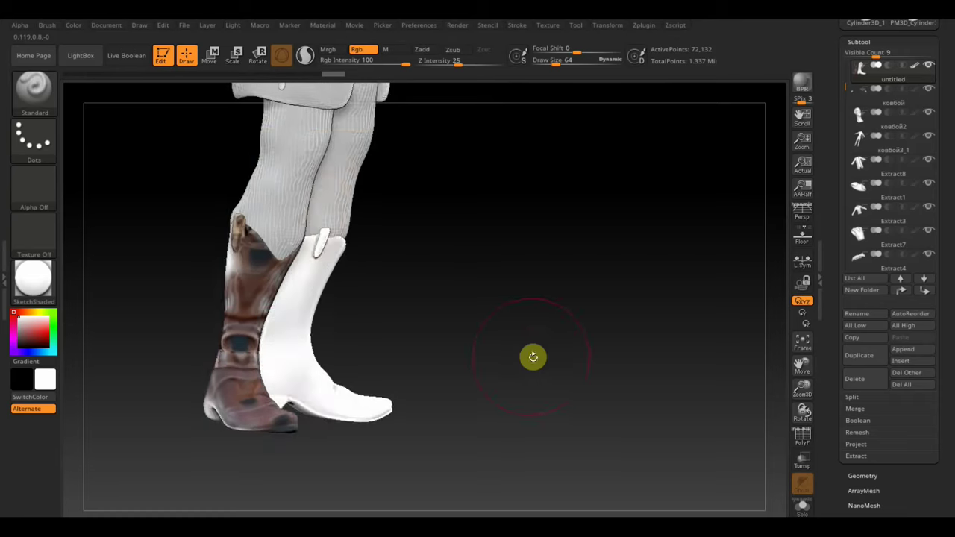
Flip the boot reference horizontally, shift and tilt it over the other boot, and pin it.
key("shift+z")
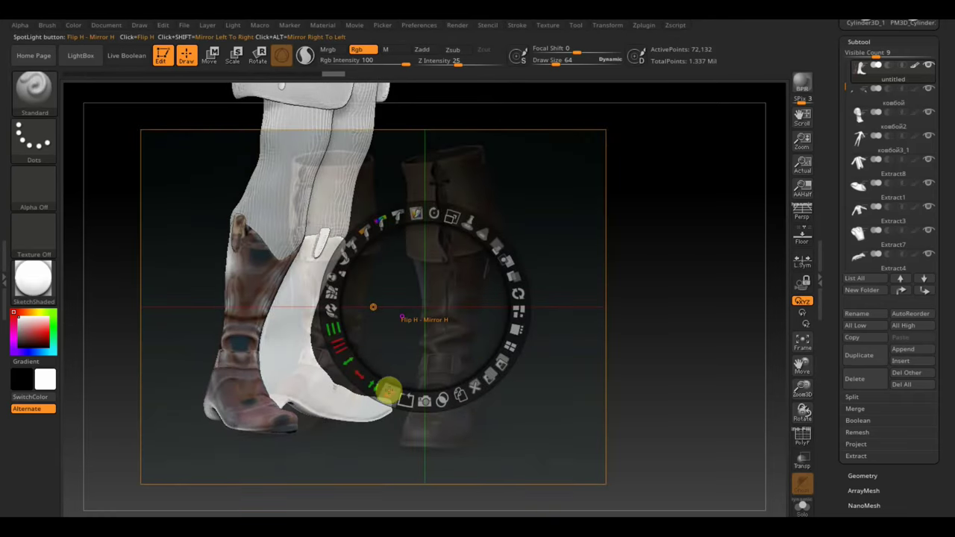
left_click(386, 392)
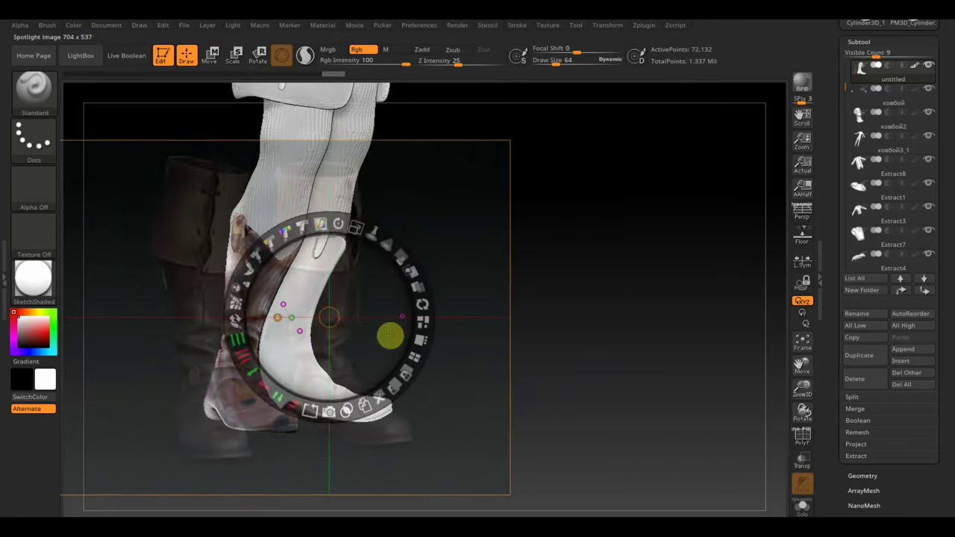
left_click_drag(323, 336, 373, 331)
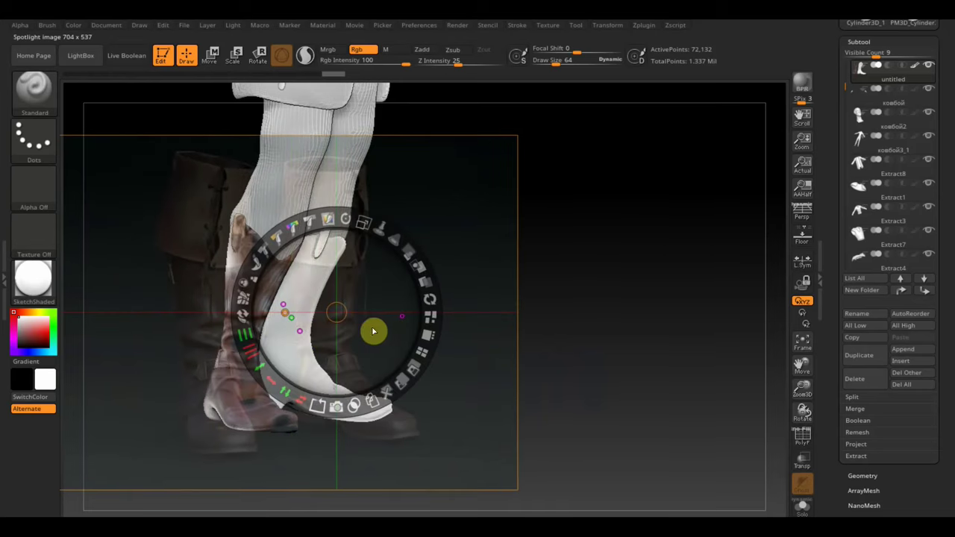
mouse_move(355, 232)
left_mouse_down()
mouse_move(347, 217)
mouse_move(359, 279)
left_mouse_up()
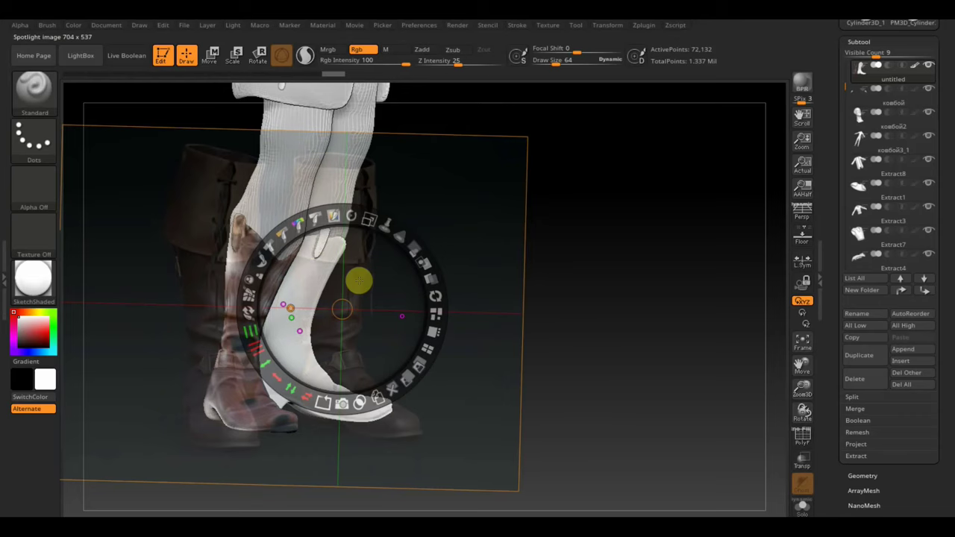
key("z")
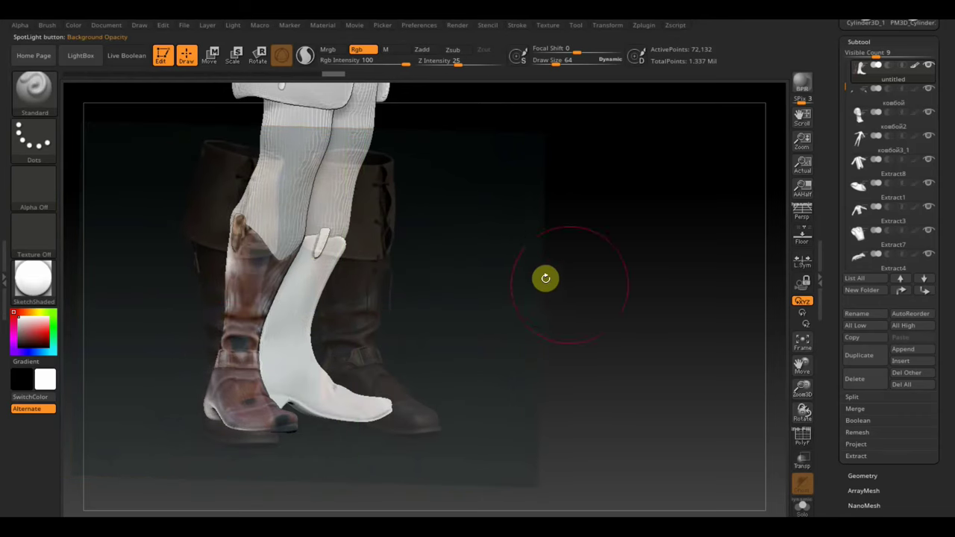
mouse_move(592, 302)
left_mouse_down("shift")
mouse_move(612, 305)
mouse_move(601, 314)
mouse_move(615, 332)
mouse_move(599, 324)
mouse_move(633, 332)
mouse_move(704, 317)
mouse_move(596, 340)
left_mouse_up("shift")
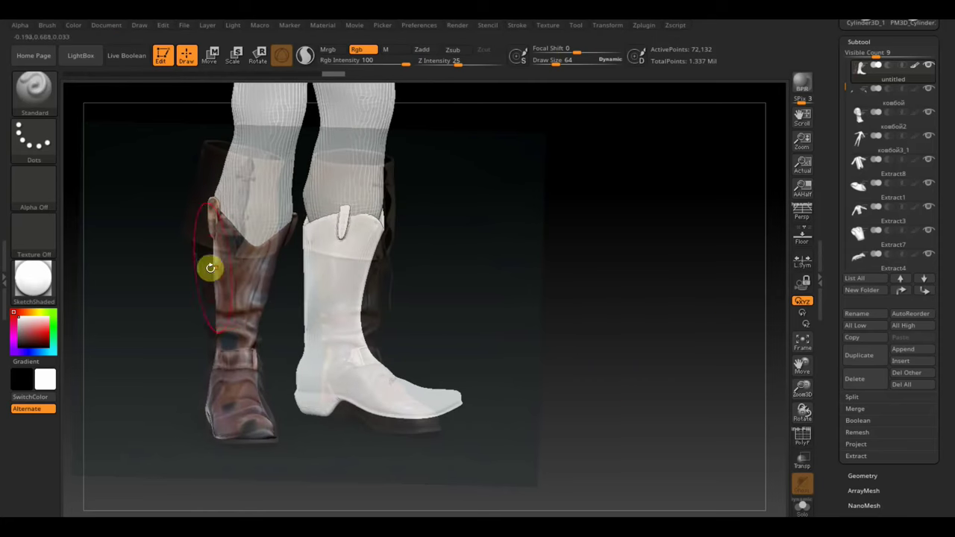
Select the brown boot subtool and reduce Draw Size to 33.
left_click(210, 267, "alt")
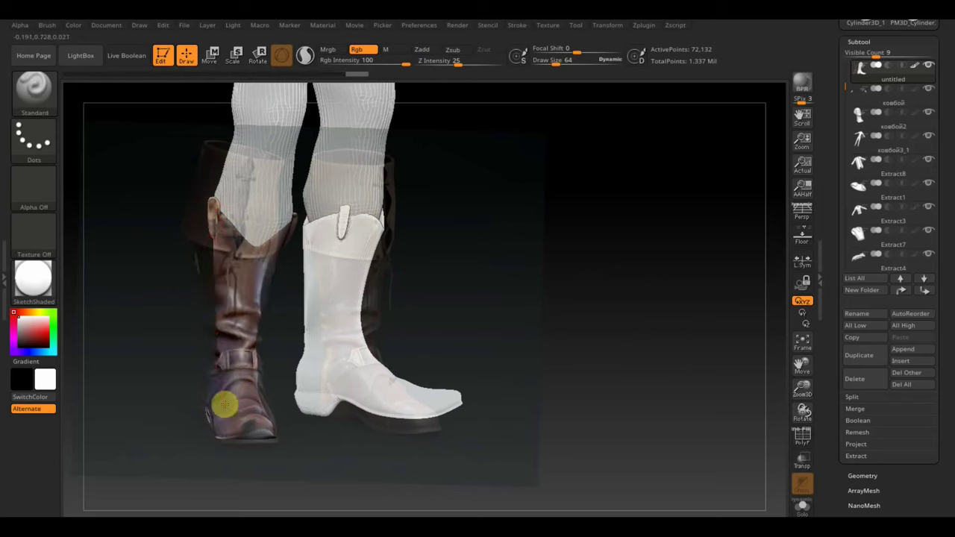
mouse_move(552, 386)
left_mouse_down()
mouse_move(576, 383)
mouse_move(552, 396)
mouse_move(497, 461)
left_mouse_up()
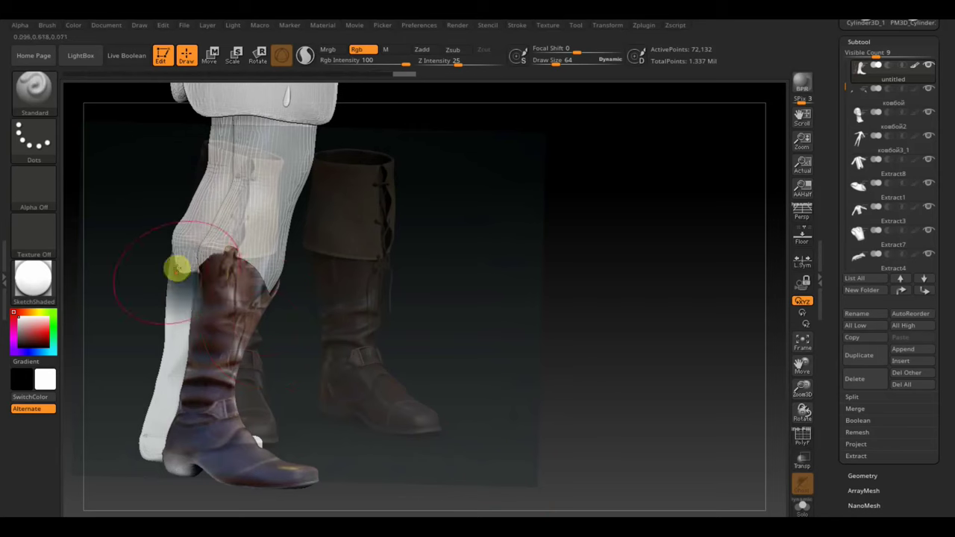
left_click_drag(520, 324, 546, 336)
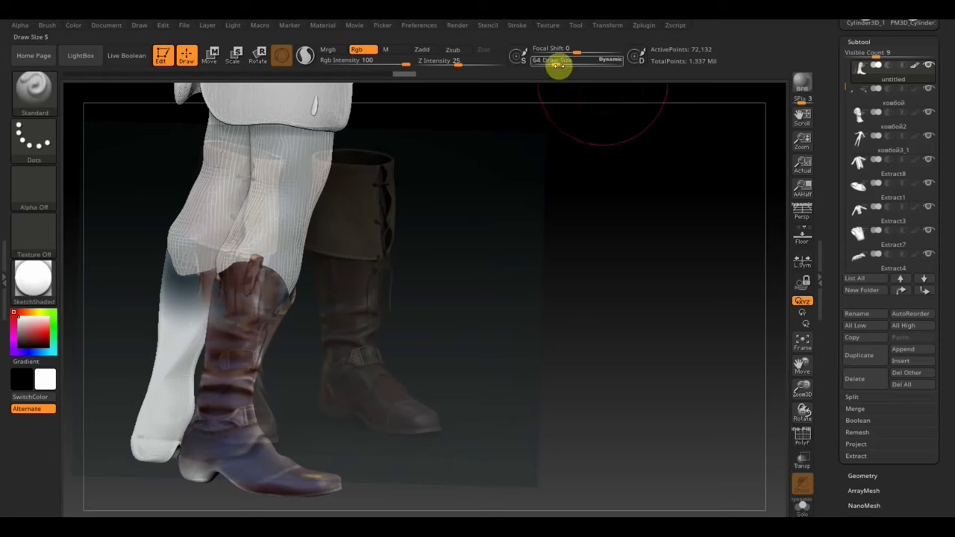
left_click_drag(557, 62, 549, 63)
Paint the leather photo texture onto the brown boot, rotating to line it up.
left_click_drag(200, 298, 238, 309)
left_click_drag(499, 335, 558, 339)
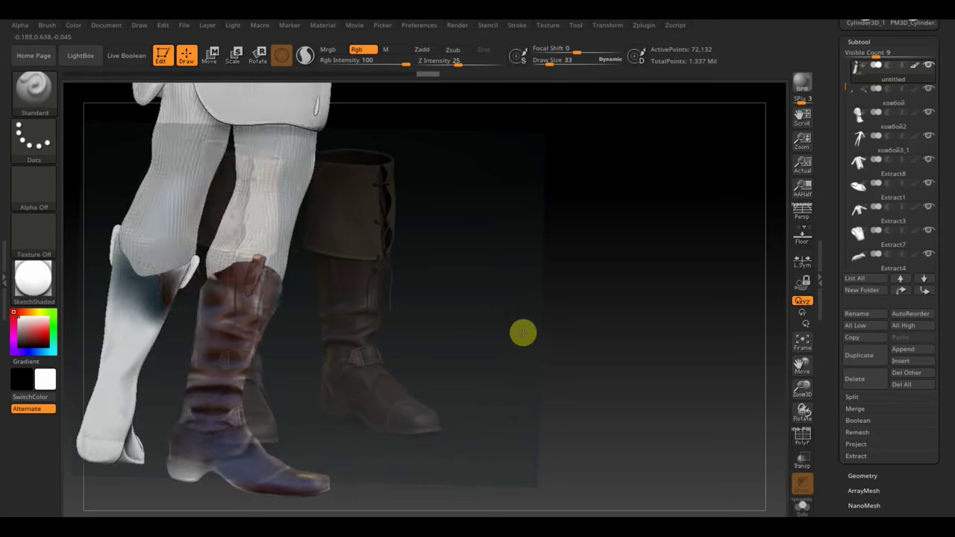
left_click_drag(513, 362, 550, 333)
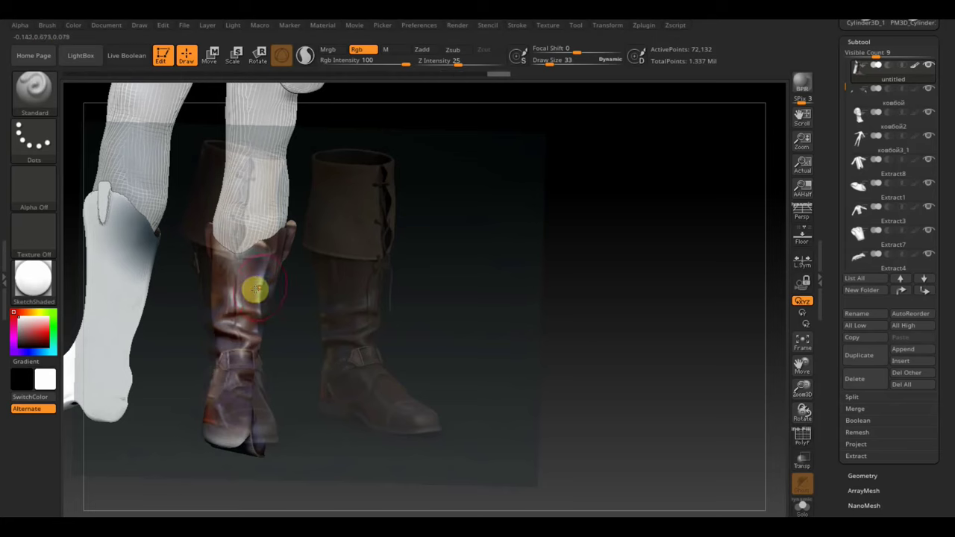
left_click_drag(316, 326, 282, 339)
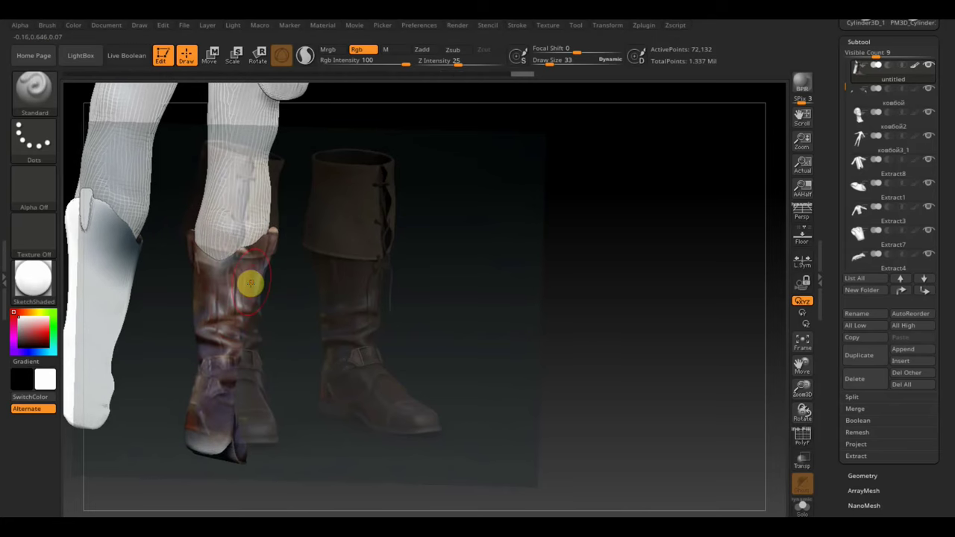
mouse_move(250, 284)
left_mouse_down()
mouse_move(529, 286)
mouse_move(473, 298)
left_mouse_up()
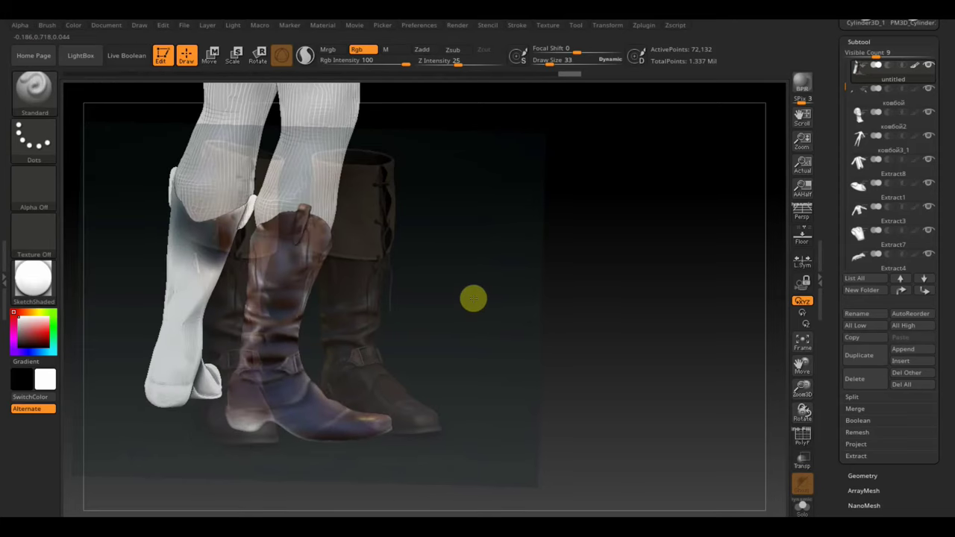
mouse_move(473, 298)
left_mouse_down()
mouse_move(461, 311)
mouse_move(496, 309)
left_mouse_up()
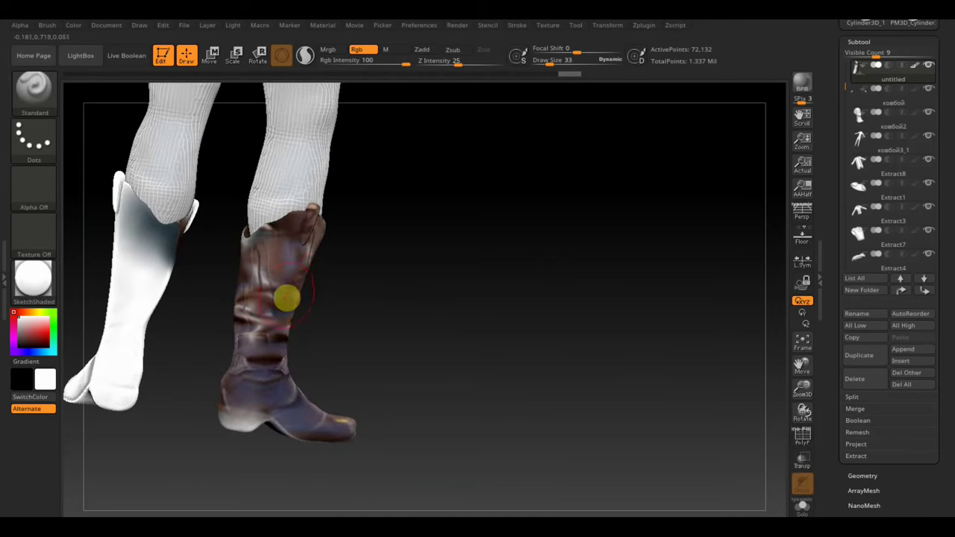
Lower Rgb Intensity to 12 and darken the boot shaft with sampled brown.
key("c")
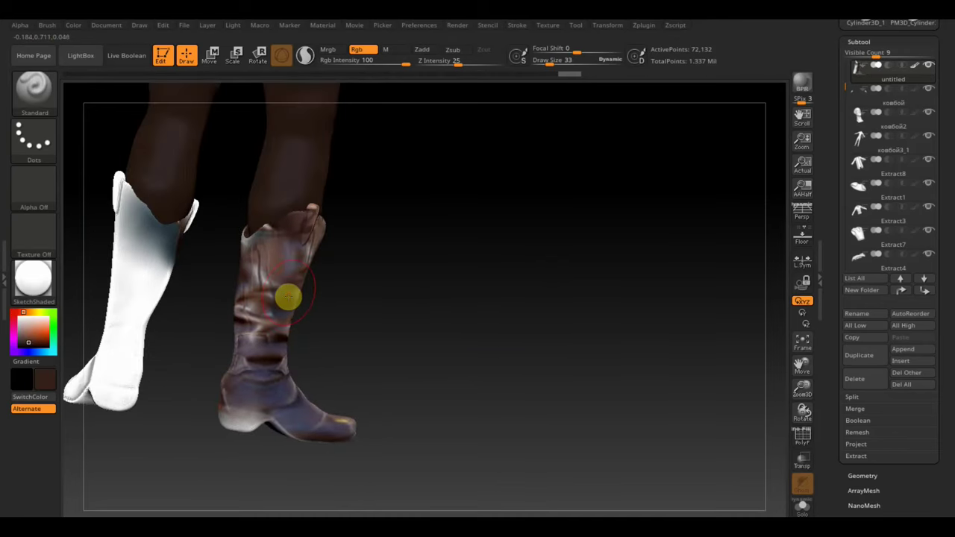
left_click_drag(405, 61, 351, 64)
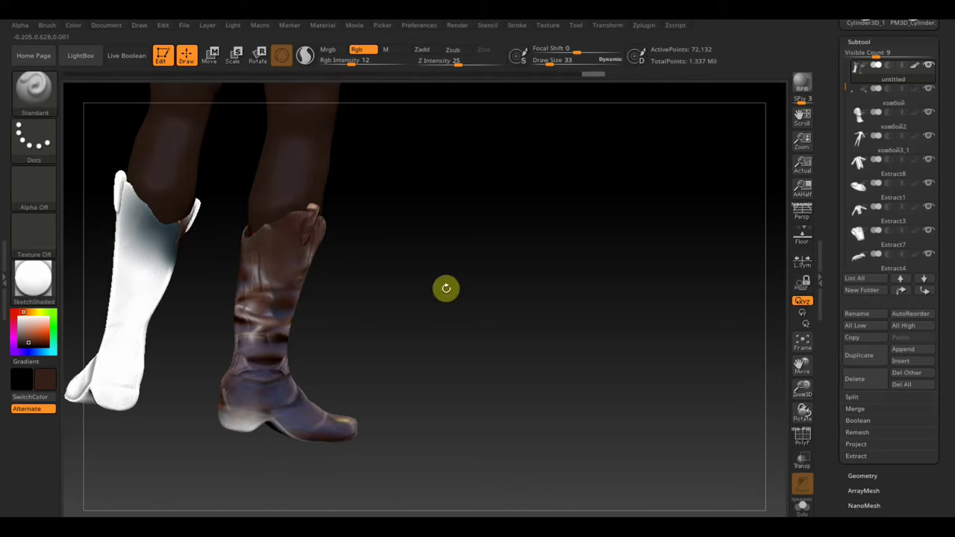
left_click_drag(446, 286, 400, 288)
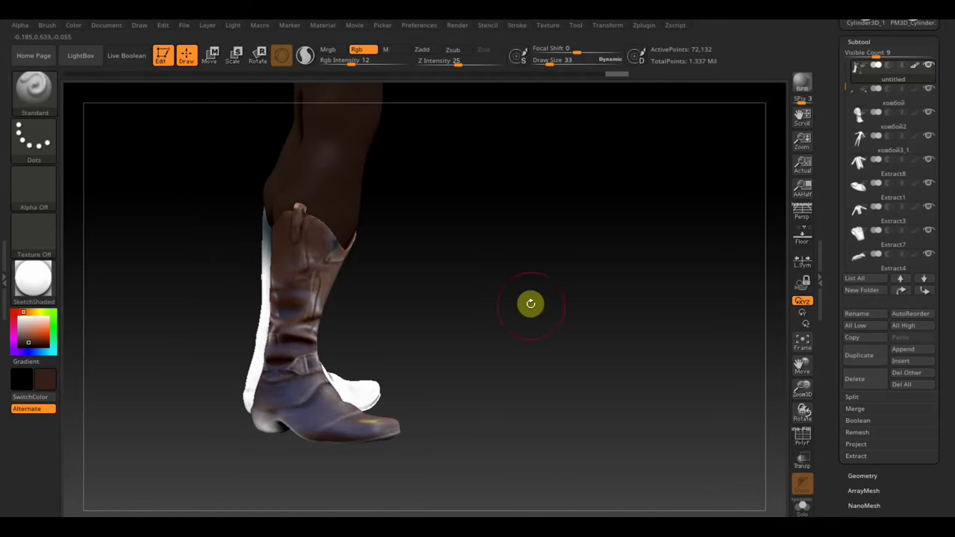
left_click_drag(529, 303, 482, 305)
key("c")
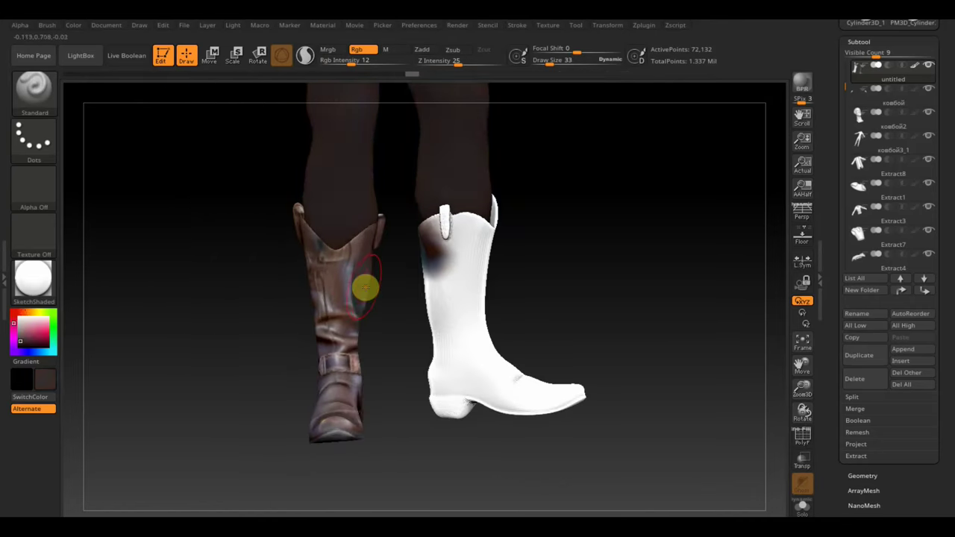
mouse_move(365, 287)
left_mouse_down()
mouse_move(381, 240)
mouse_move(338, 312)
left_mouse_up()
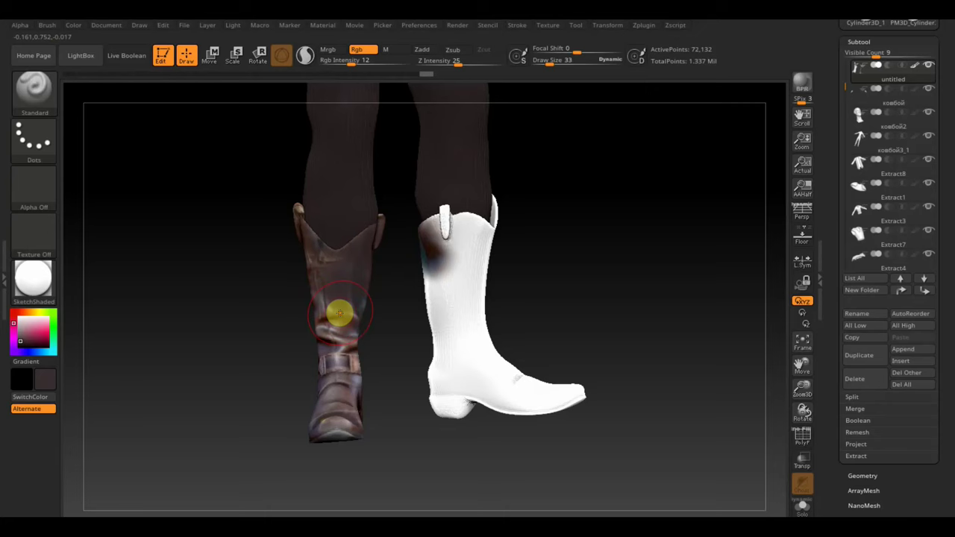
left_click_drag(530, 296, 384, 291)
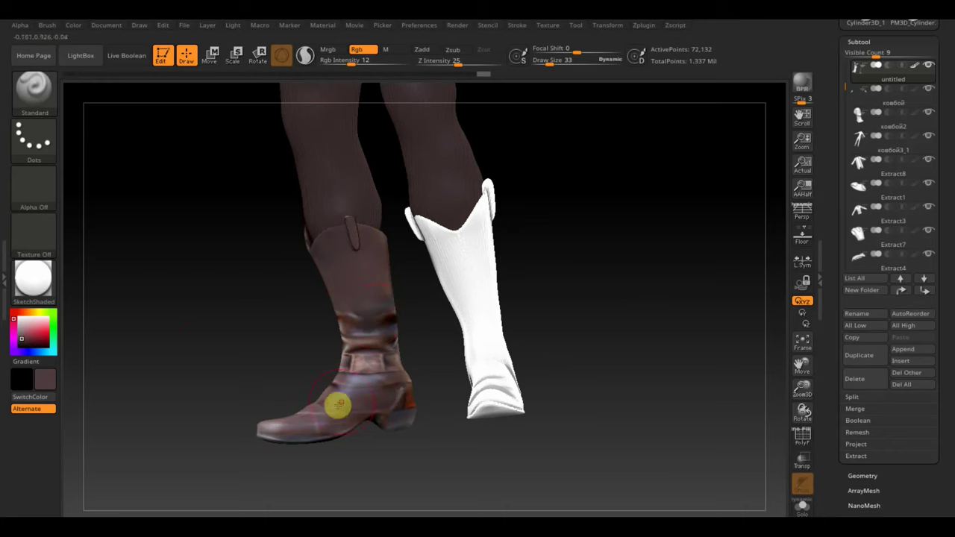
left_click_drag(268, 373, 209, 351)
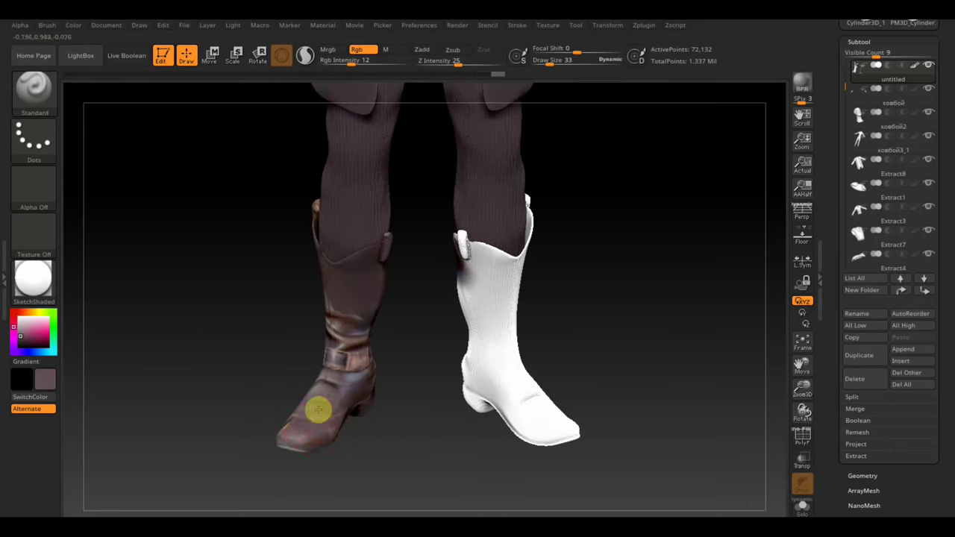
Sample boot tones and blend away the reddish and bluish tints on the heel.
key("c")
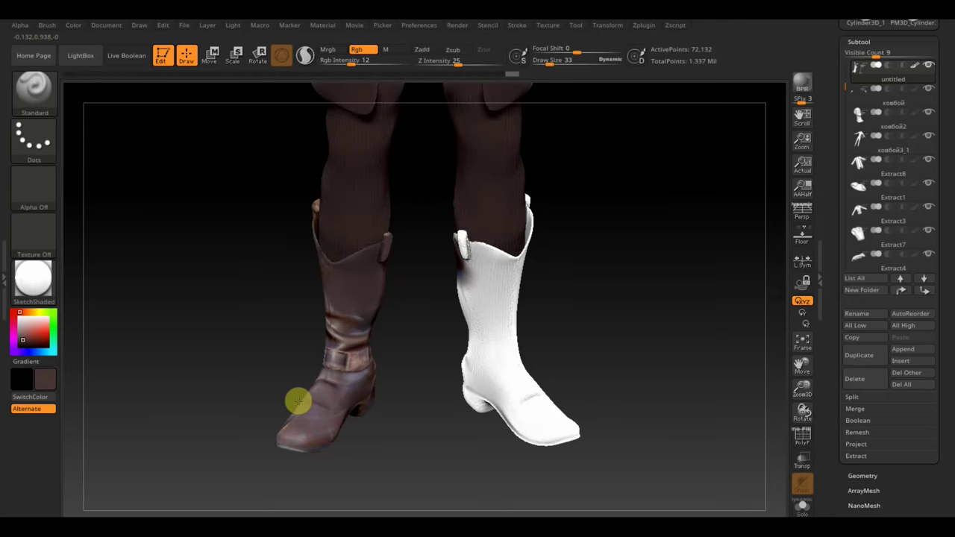
left_click_drag(215, 356, 258, 346)
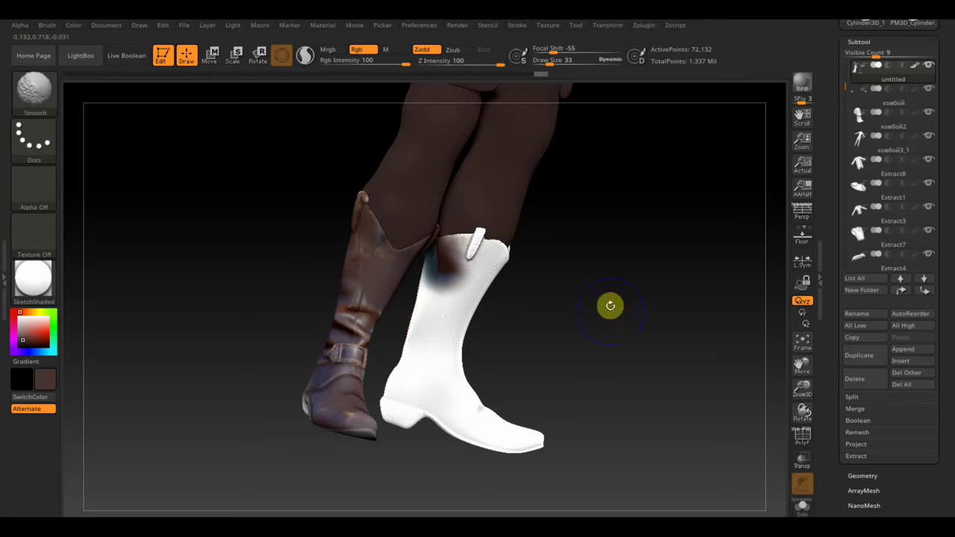
mouse_move(609, 305)
left_mouse_down()
mouse_move(609, 321)
mouse_move(582, 350)
left_mouse_up()
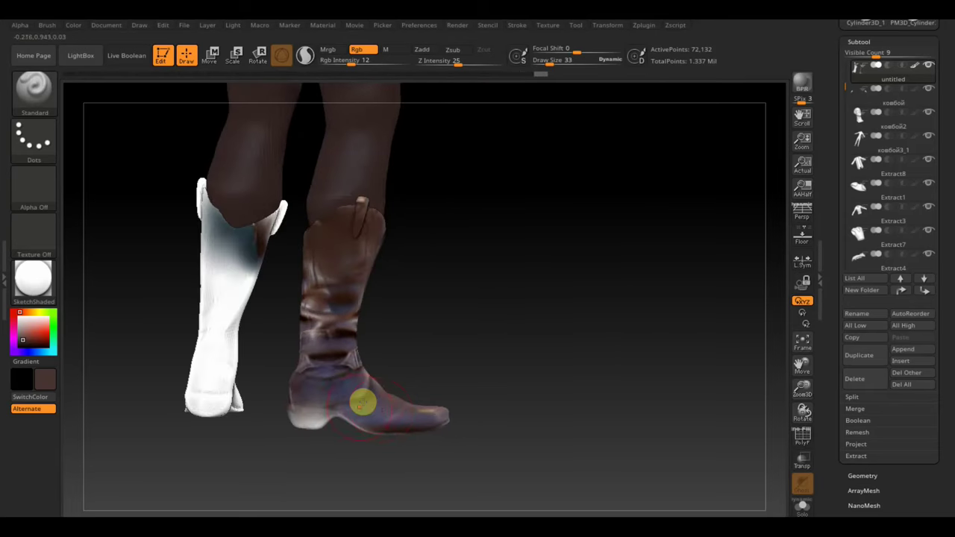
left_click(375, 410)
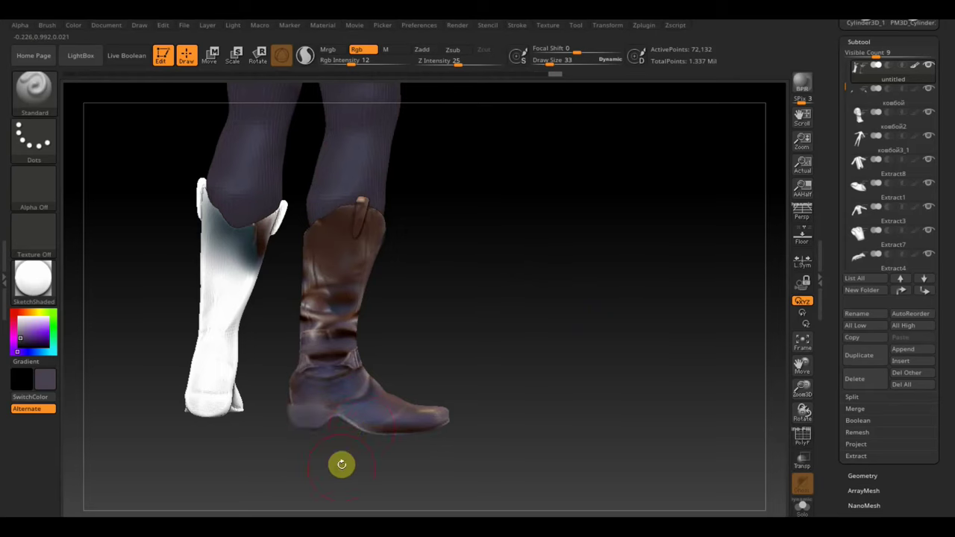
left_click_drag(341, 462, 417, 473)
left_click_drag(318, 410, 295, 396)
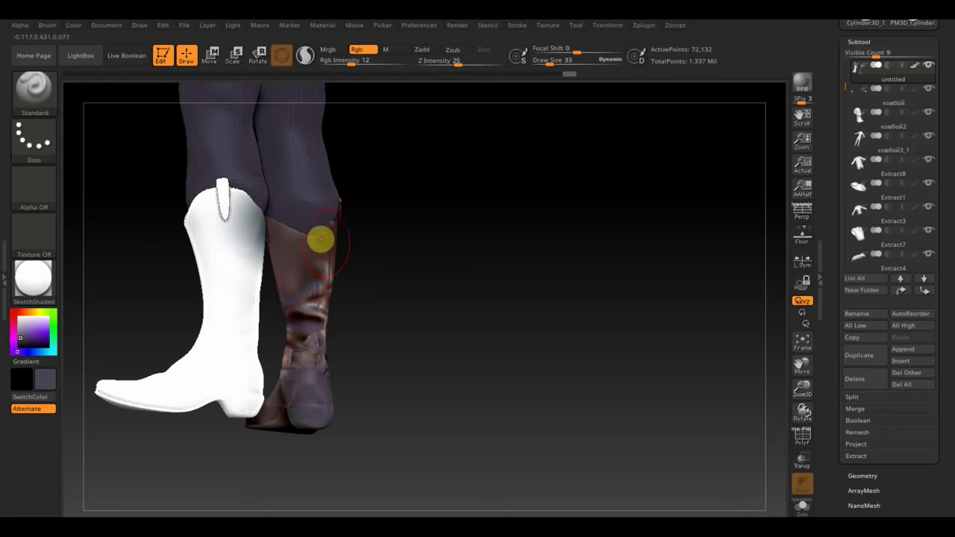
key("c")
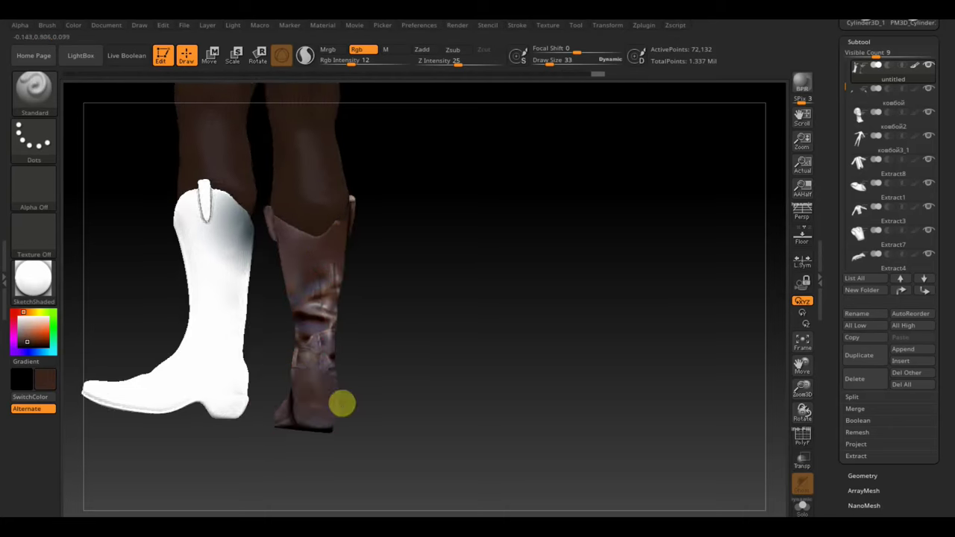
mouse_move(342, 403)
left_mouse_down()
mouse_move(356, 380)
mouse_move(477, 364)
mouse_move(388, 311)
left_mouse_up()
mouse_move(326, 255)
left_mouse_down()
mouse_move(564, 253)
mouse_move(477, 276)
mouse_move(472, 290)
left_mouse_up()
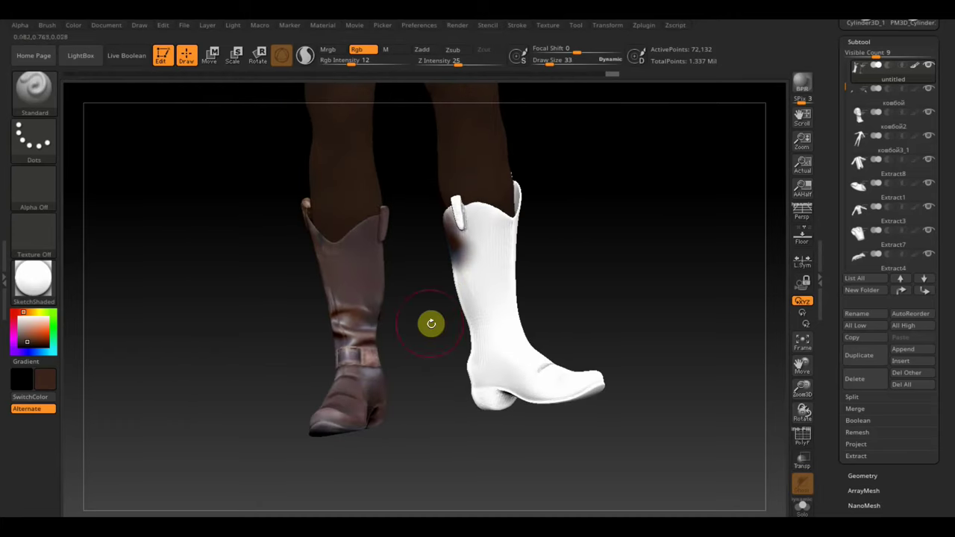
key("shift")
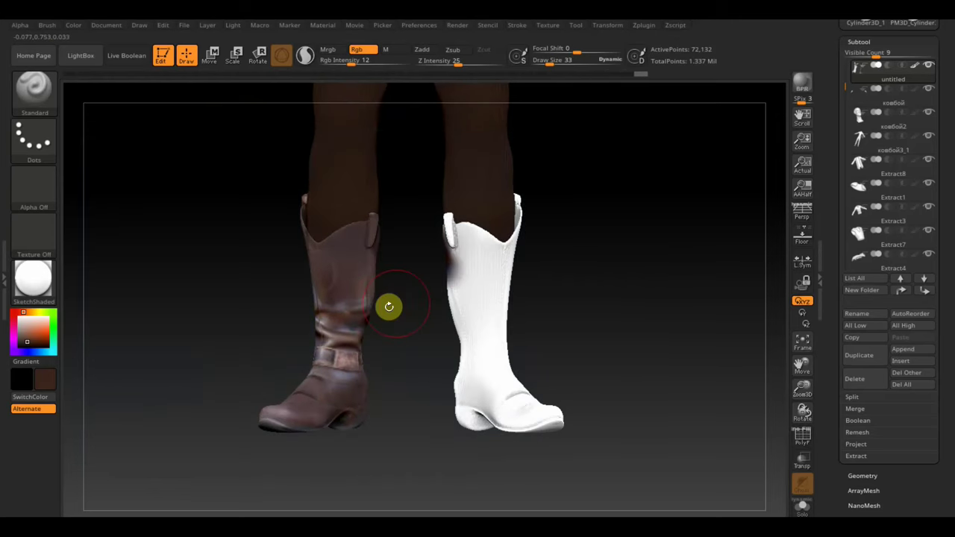
Raise Rgb Intensity to 33 and reposition the boot photo over the boots.
left_click(368, 64)
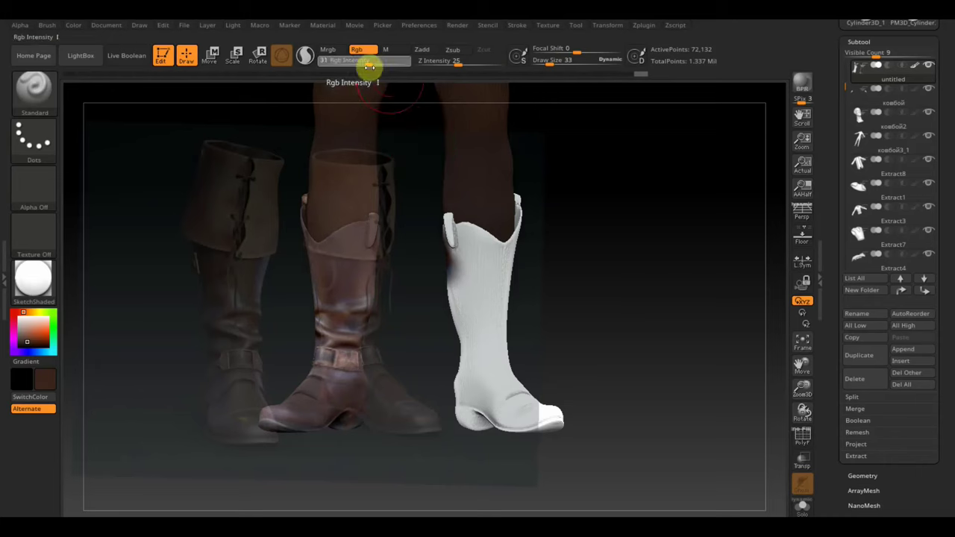
key("shift+z")
left_click_drag(476, 321, 503, 316)
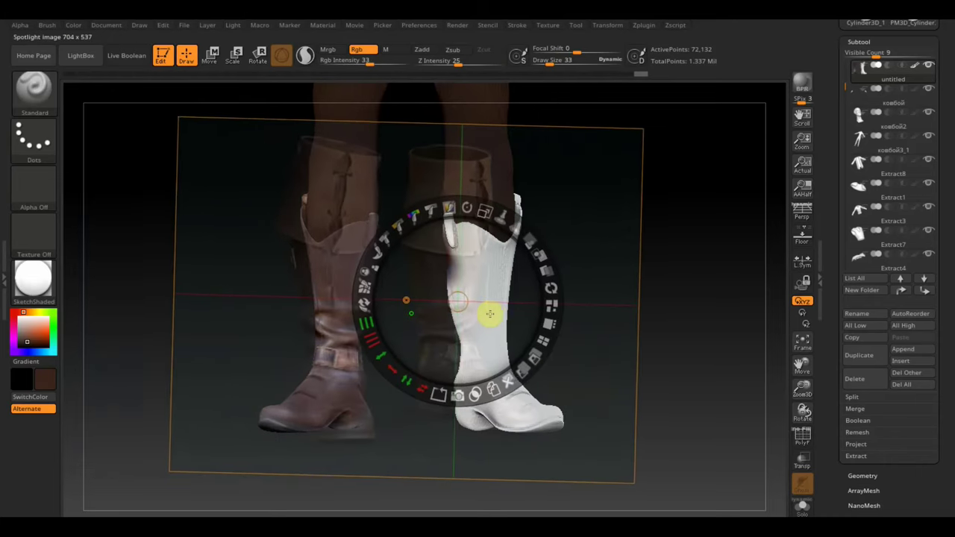
key("z")
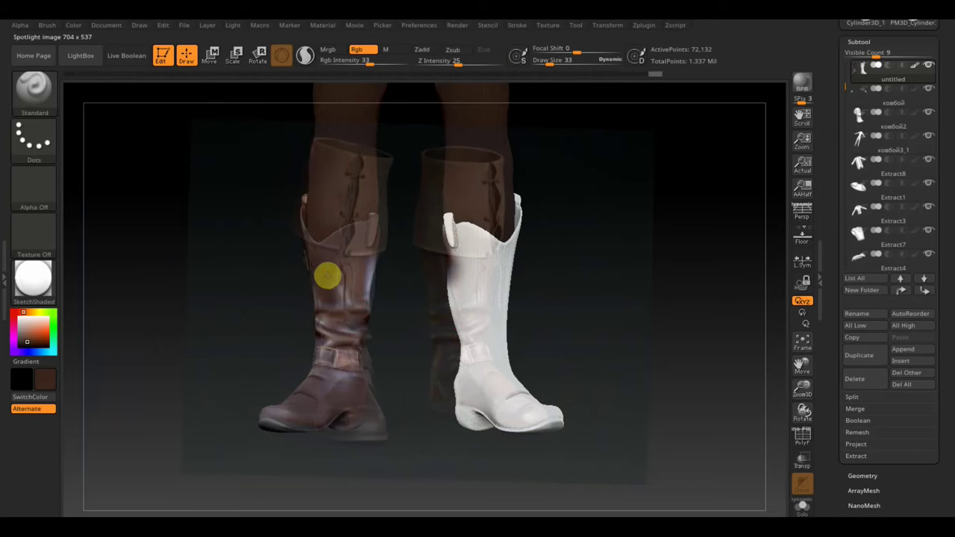
mouse_move(362, 286)
left_mouse_down()
mouse_move(401, 311)
mouse_move(454, 316)
mouse_move(387, 315)
left_mouse_up()
key("shift+z")
key("shift+z")
key("z")
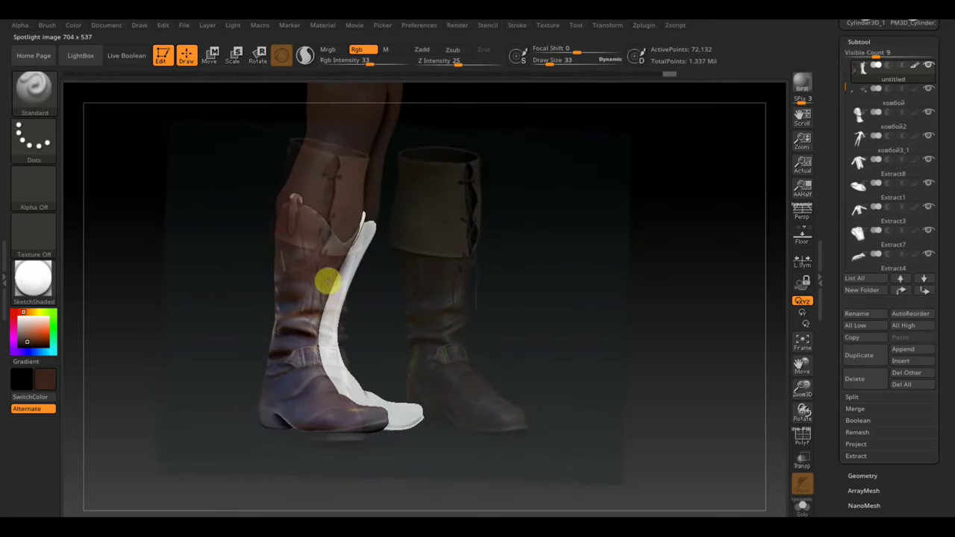
key("shift+z")
Realign the photo, paint its ankle strap onto the boot, and hide the overlay.
left_click_drag(335, 288, 452, 303)
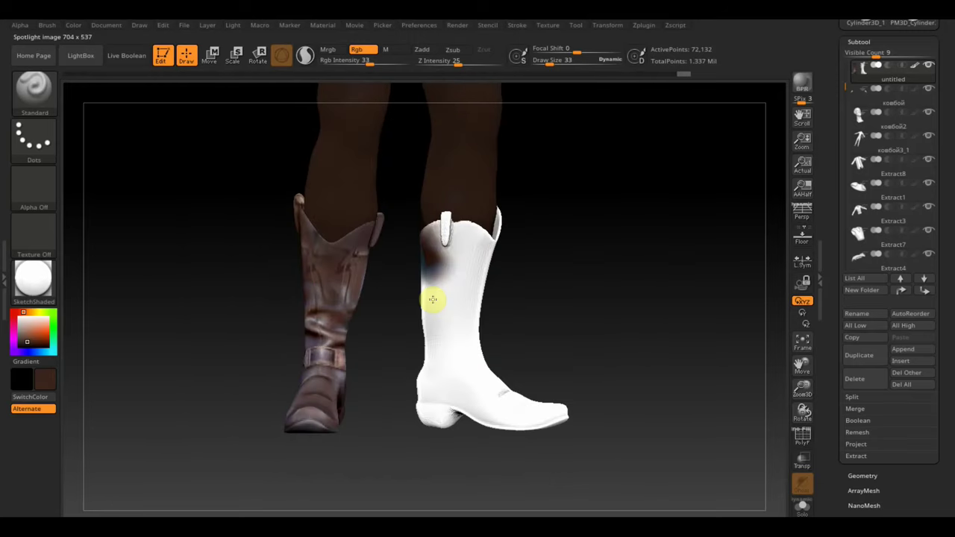
mouse_move(433, 299)
left_mouse_down()
mouse_move(562, 311)
mouse_move(458, 304)
left_mouse_up()
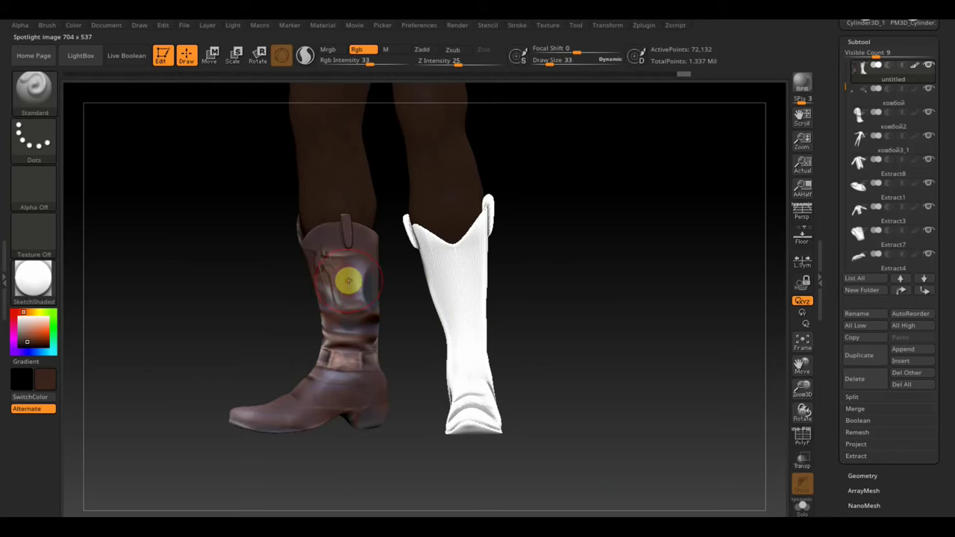
left_click_drag(352, 284, 560, 279)
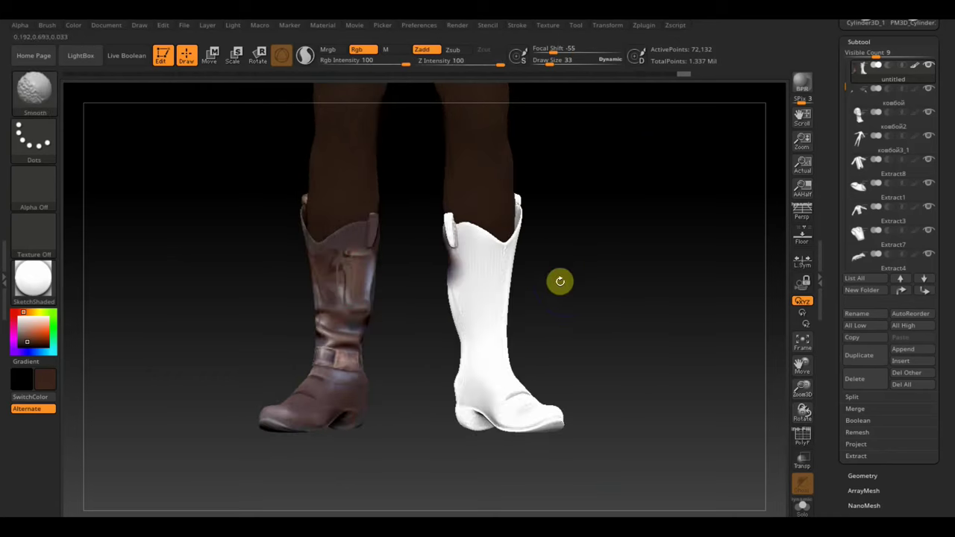
key("shift")
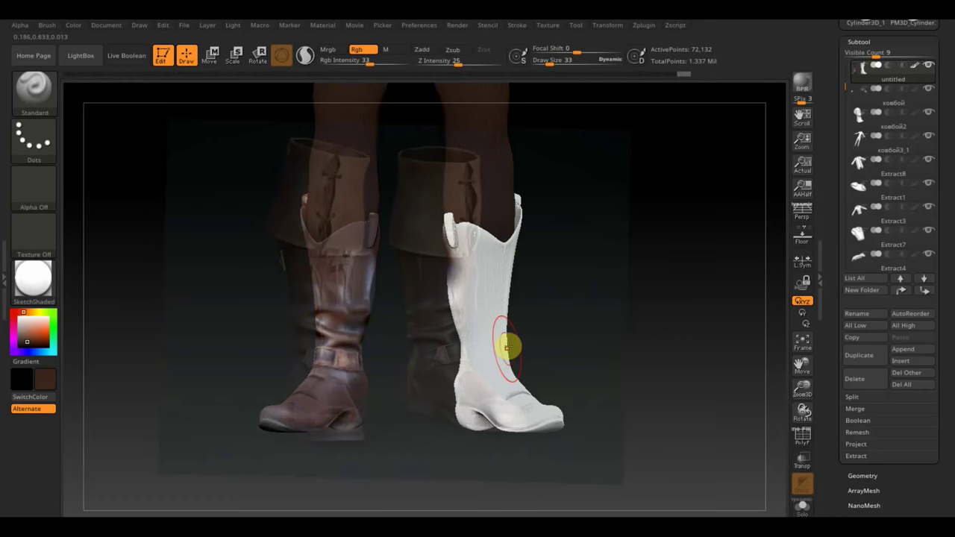
key("shift+z")
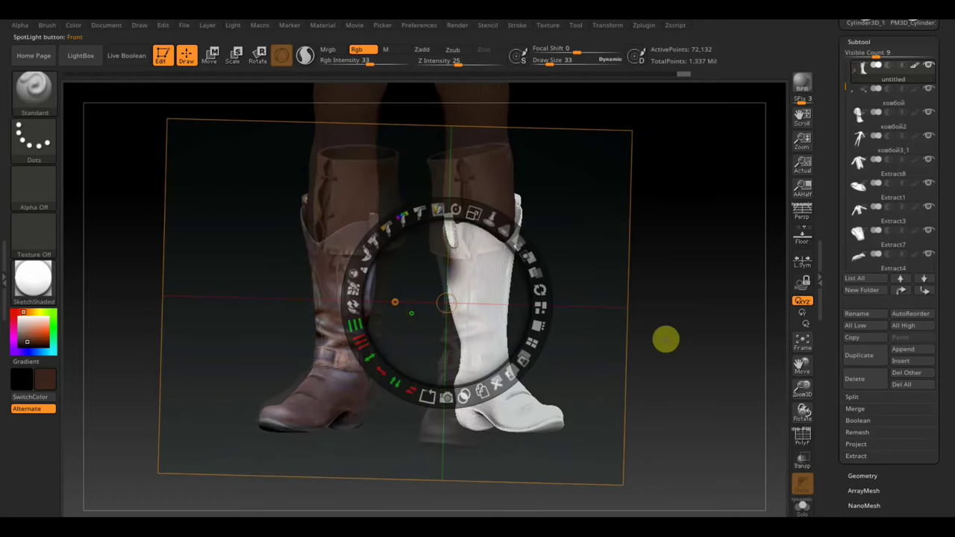
mouse_move(504, 291)
left_mouse_down()
mouse_move(480, 292)
mouse_move(499, 294)
left_mouse_up()
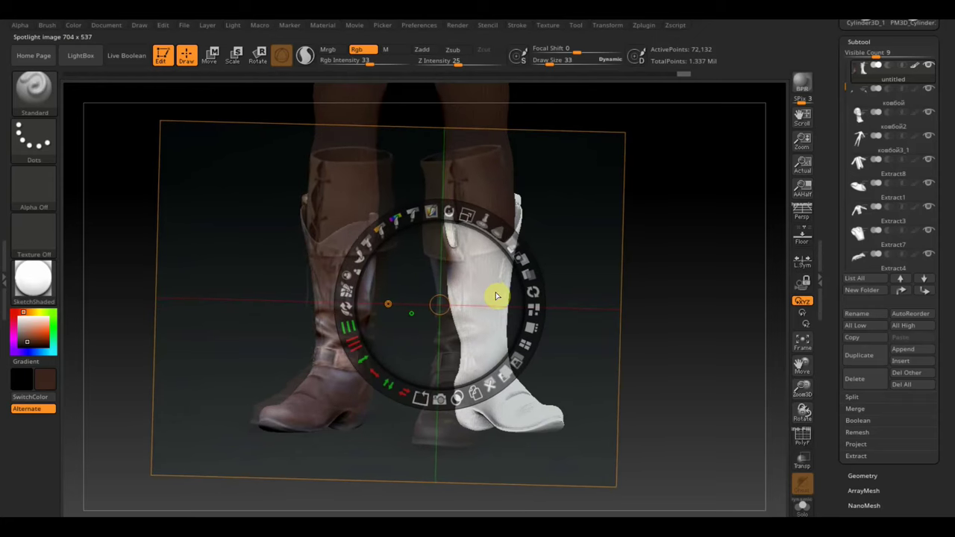
key("z")
mouse_move(330, 369)
left_mouse_down()
mouse_move(298, 380)
mouse_move(325, 368)
mouse_move(360, 282)
mouse_move(335, 274)
mouse_move(380, 271)
mouse_move(316, 277)
mouse_move(345, 294)
mouse_move(351, 356)
mouse_move(331, 394)
mouse_move(284, 405)
left_mouse_up()
key("shift+z")
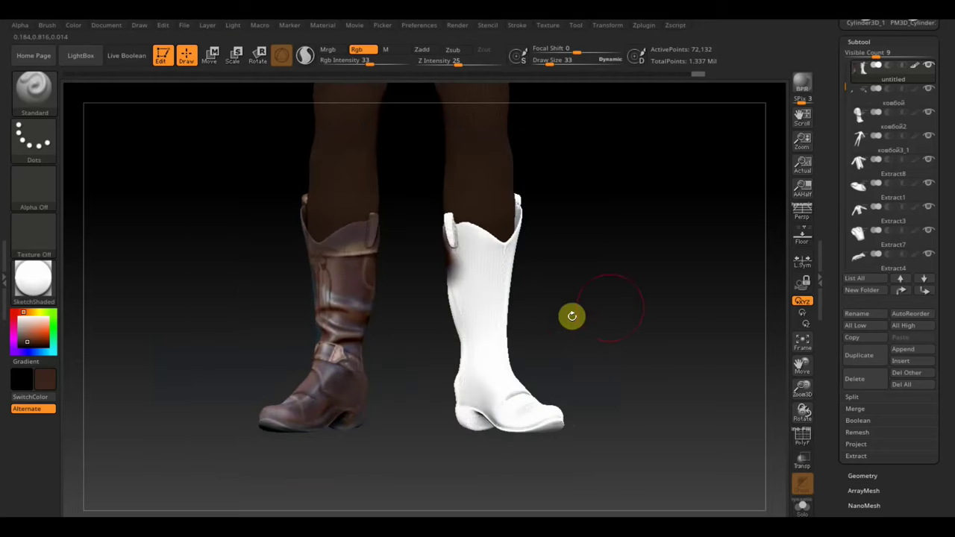
mouse_move(571, 316)
left_mouse_down()
mouse_move(627, 298)
mouse_move(692, 309)
mouse_move(506, 307)
left_mouse_up()
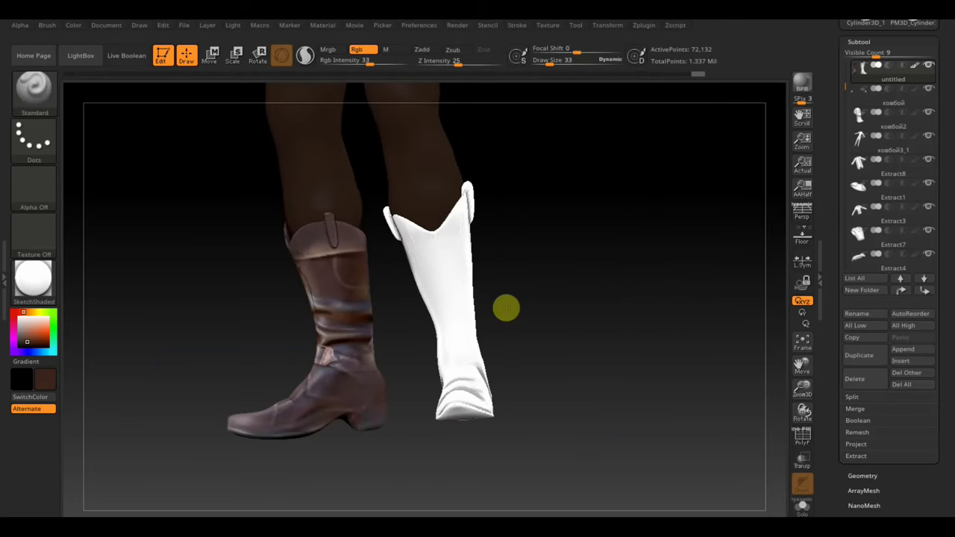
left_click_drag(506, 307, 333, 298)
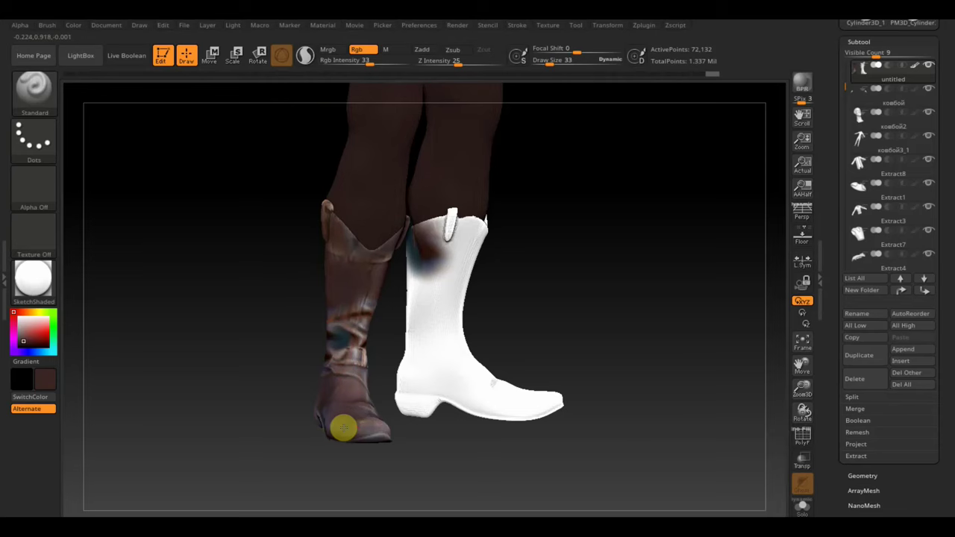
left_click_drag(343, 427, 306, 317)
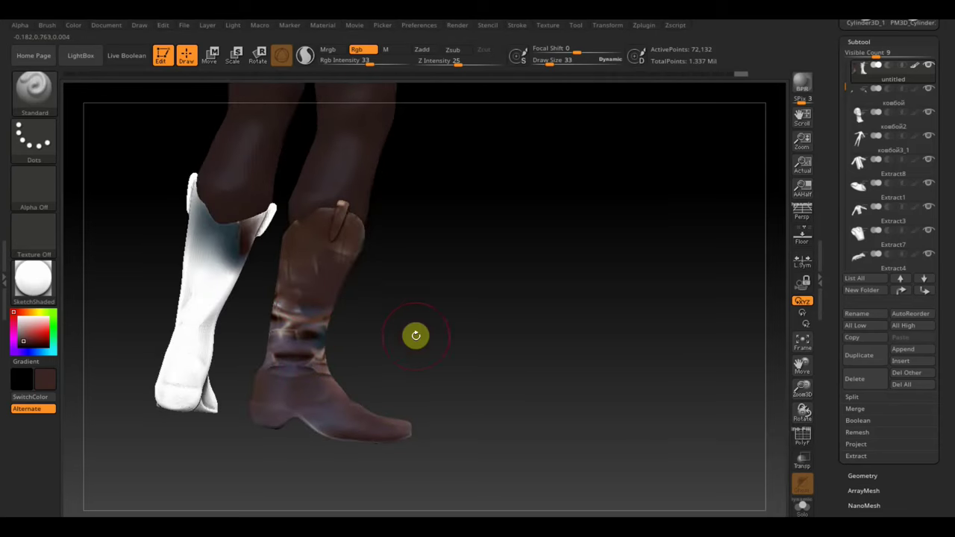
left_click_drag(437, 320, 426, 322, "shift")
left_click(34, 86)
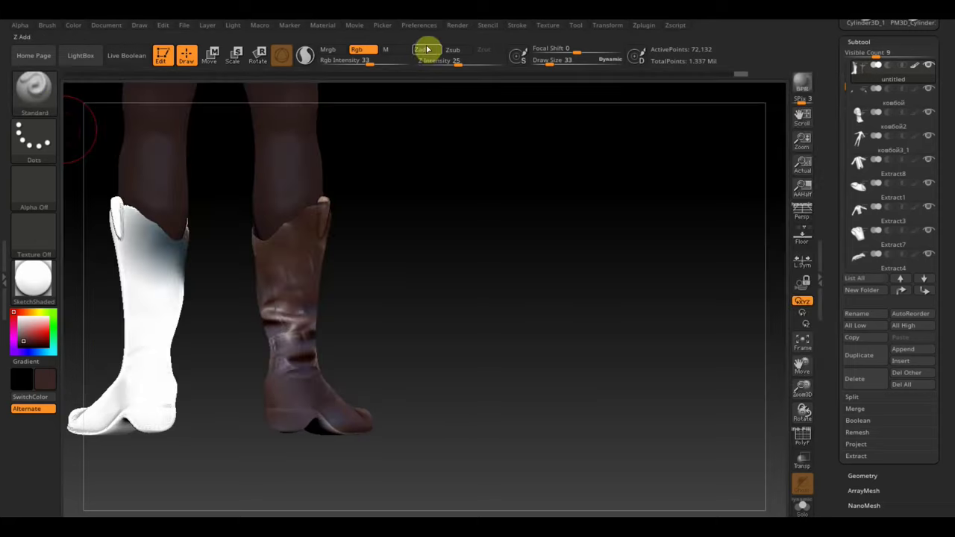
Turn on Zadd, set Z Intensity to 10, then switch back to Rgb-only painting.
left_click(423, 49)
left_click(358, 49)
left_click_drag(455, 62, 450, 63)
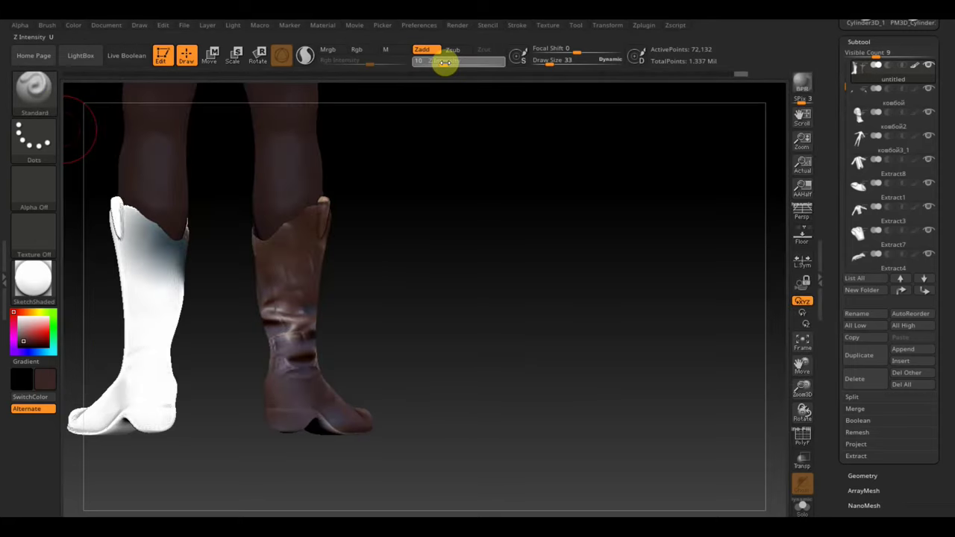
mouse_move(452, 127)
left_mouse_down()
mouse_move(450, 154)
mouse_move(564, 232)
mouse_move(558, 246)
mouse_move(514, 264)
left_mouse_up()
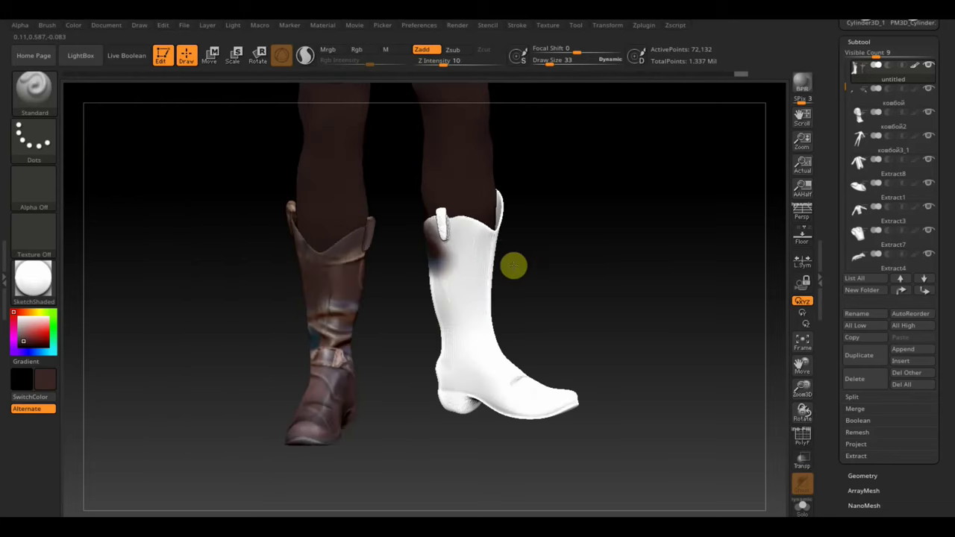
left_click_drag(358, 439, 367, 497)
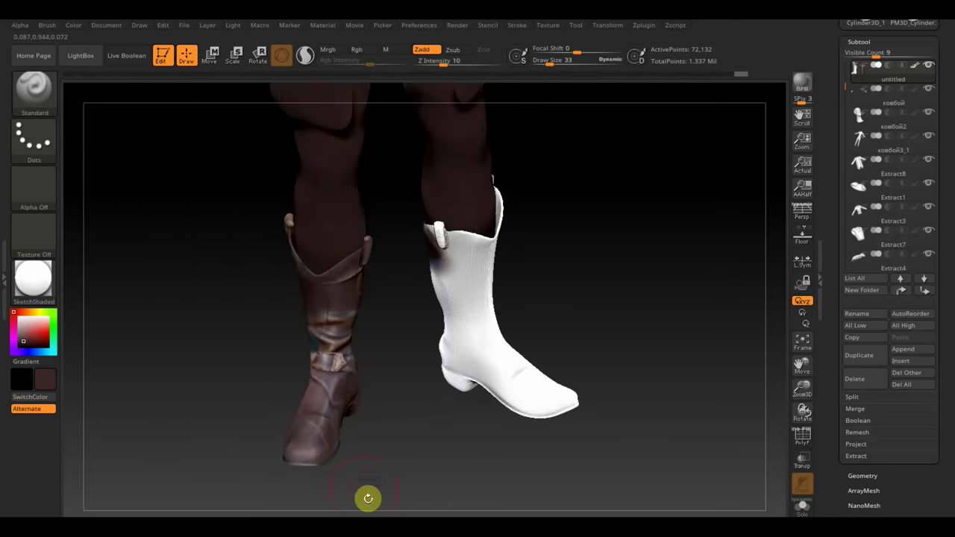
left_click(368, 51)
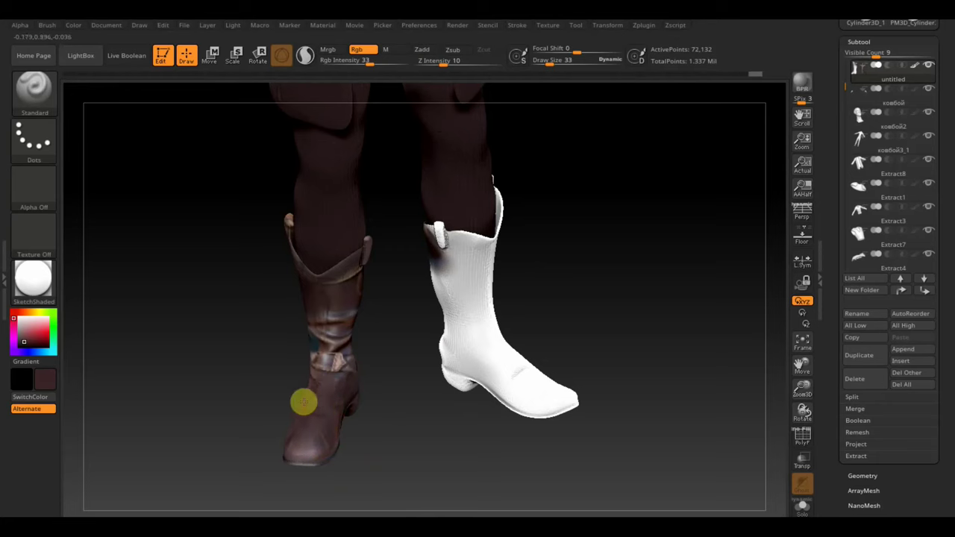
left_click_drag(224, 336, 311, 288)
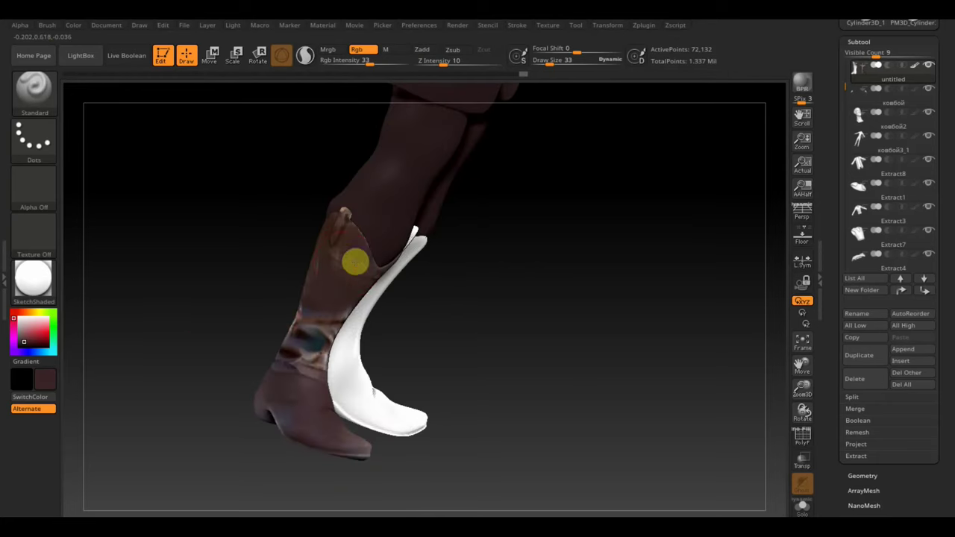
mouse_move(246, 284)
left_mouse_down()
mouse_move(443, 363)
mouse_move(401, 401)
left_mouse_up()
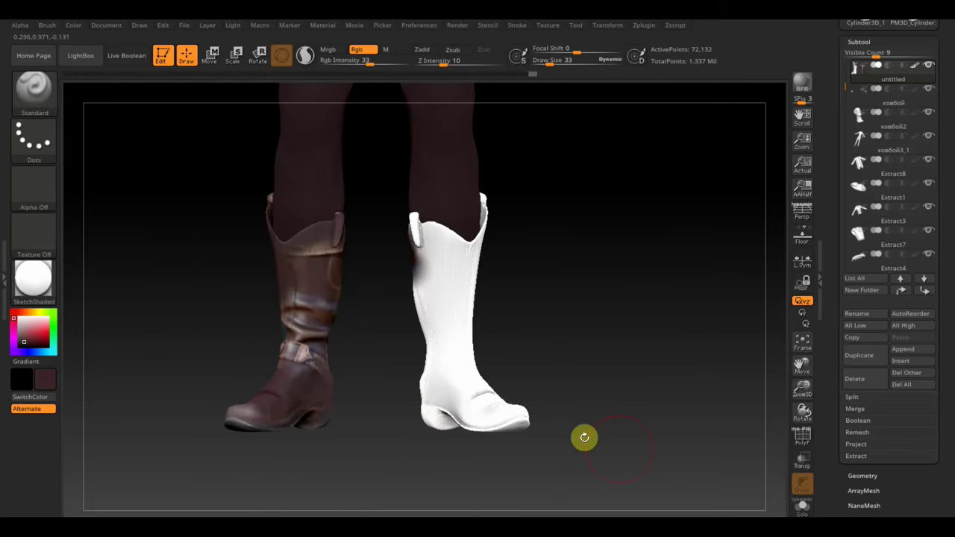
scroll(880, 496, "down", 5)
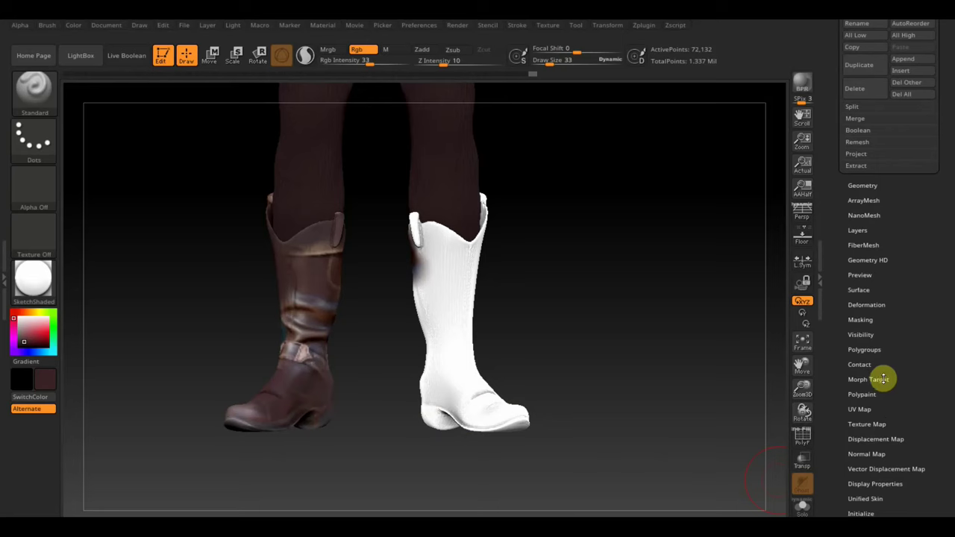
Mask the brown boot by colour intensity and switch to the Move transpose tool.
left_click(868, 321)
scroll(910, 276, "up", 3)
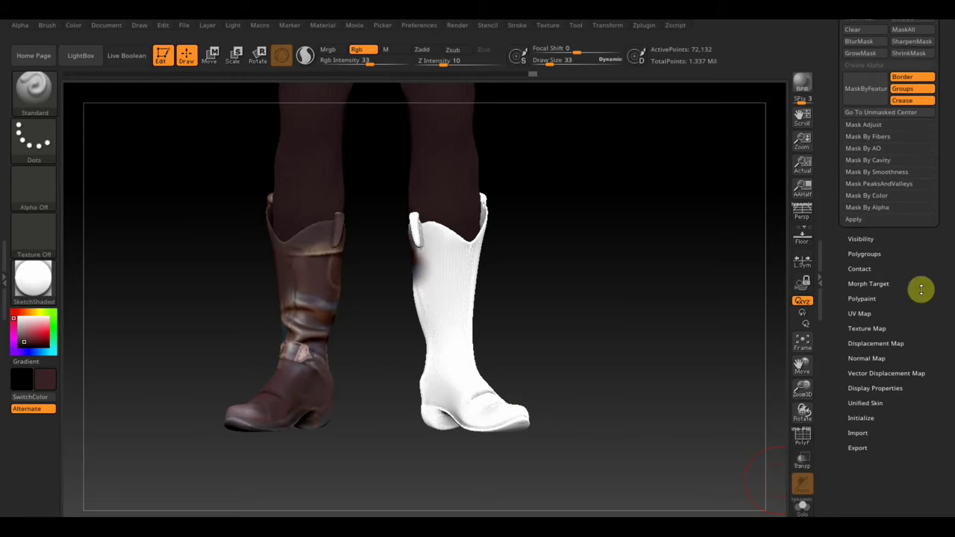
left_click(883, 195)
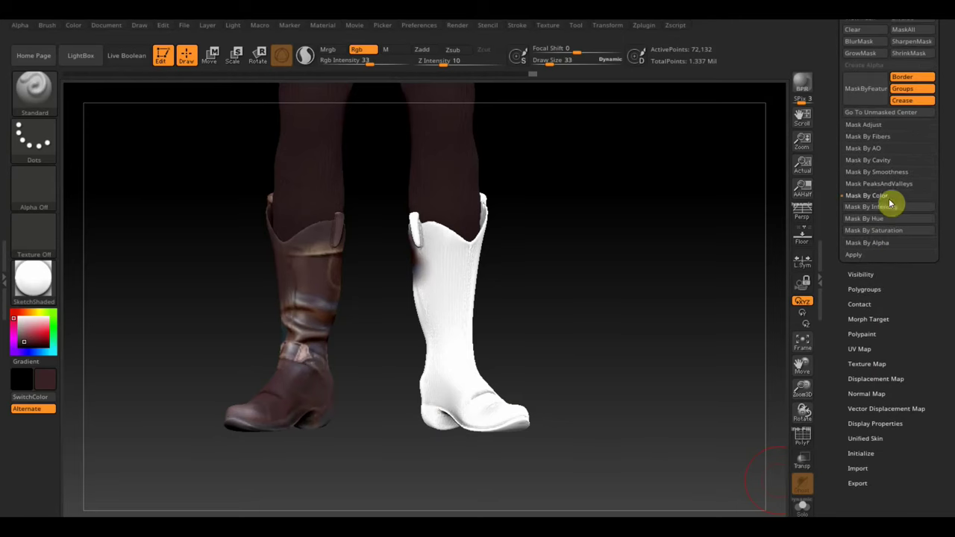
left_click(890, 205)
left_click(211, 57)
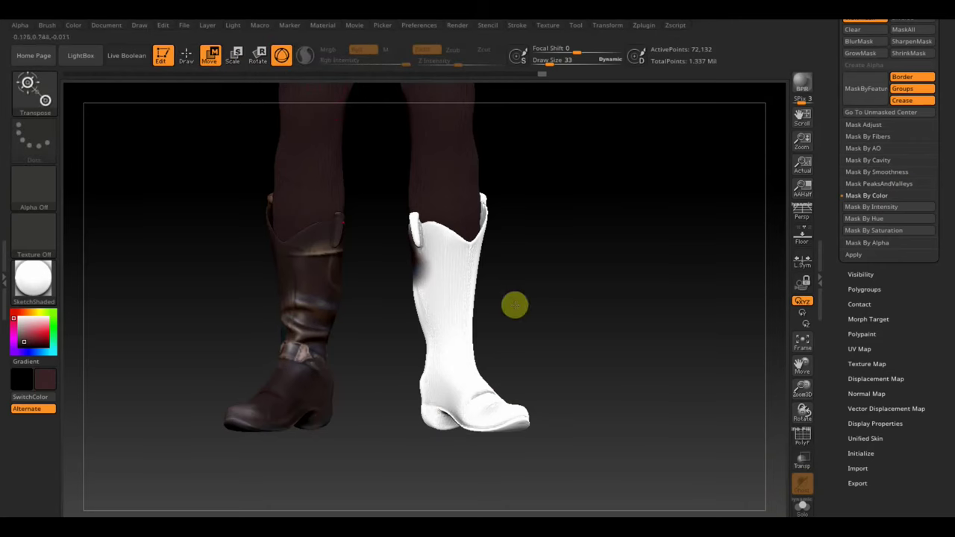
left_click_drag(558, 318, 575, 464)
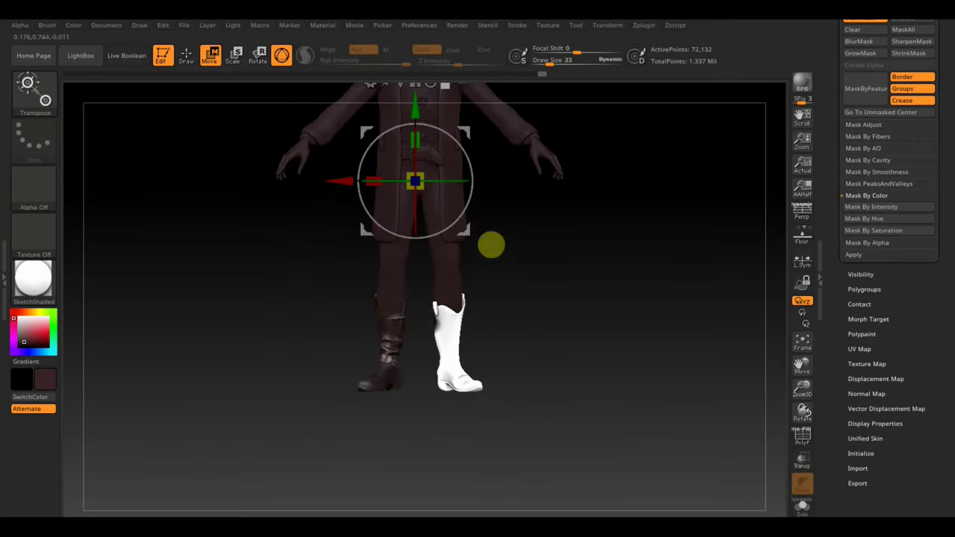
left_click_drag(469, 124, 448, 259)
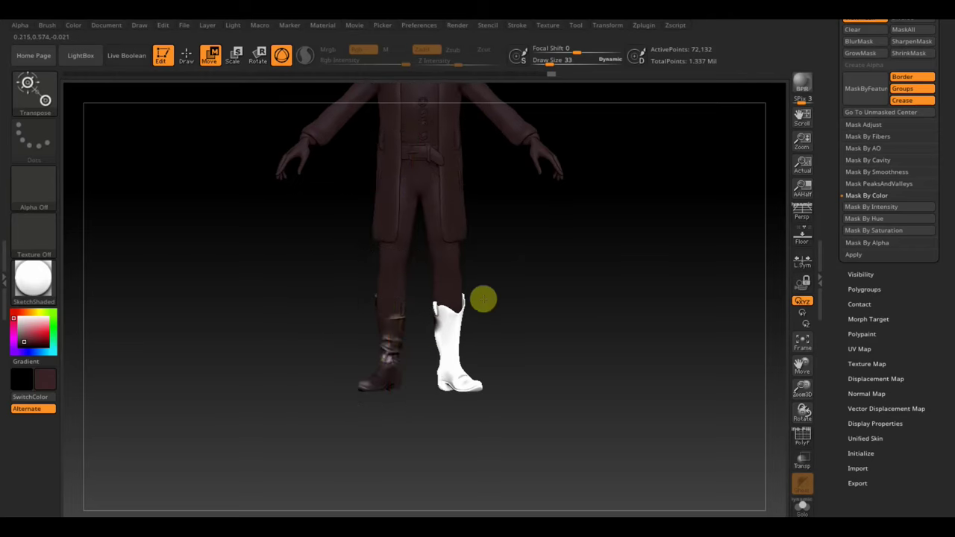
left_click_drag(484, 298, 661, 474, "alt")
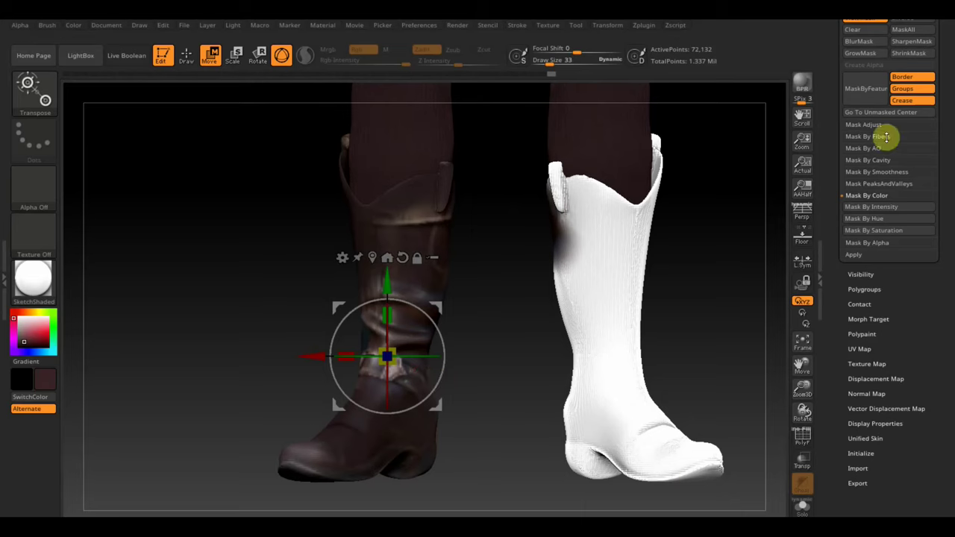
scroll(946, 142, "up", 4)
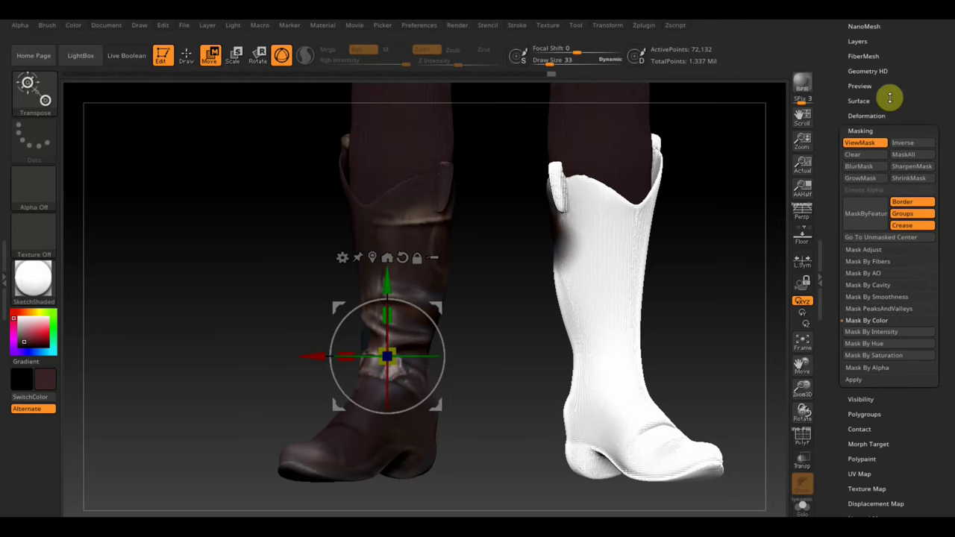
Try inflating the white boot with Tool > Deformation > Inflate, then undo it.
left_click(872, 115)
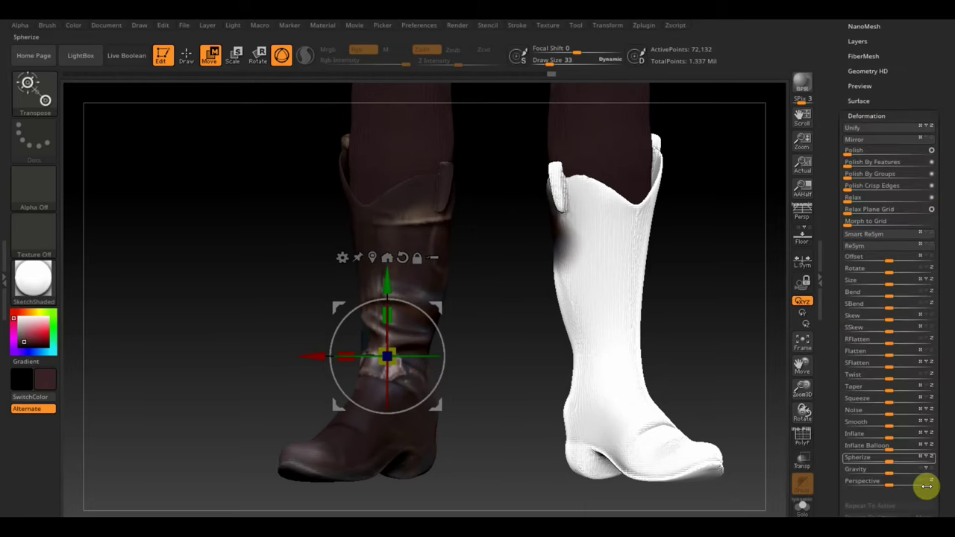
left_click_drag(889, 434, 883, 437)
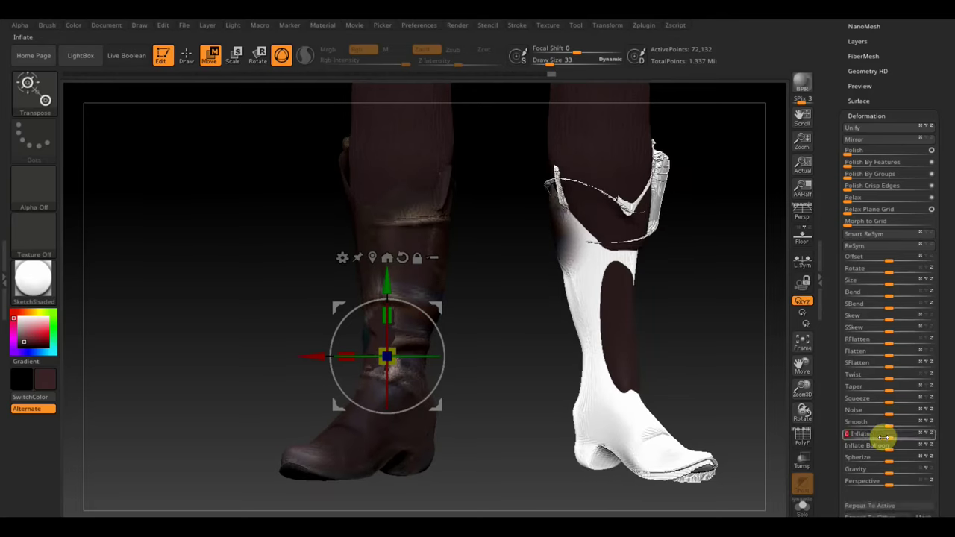
left_click(187, 55)
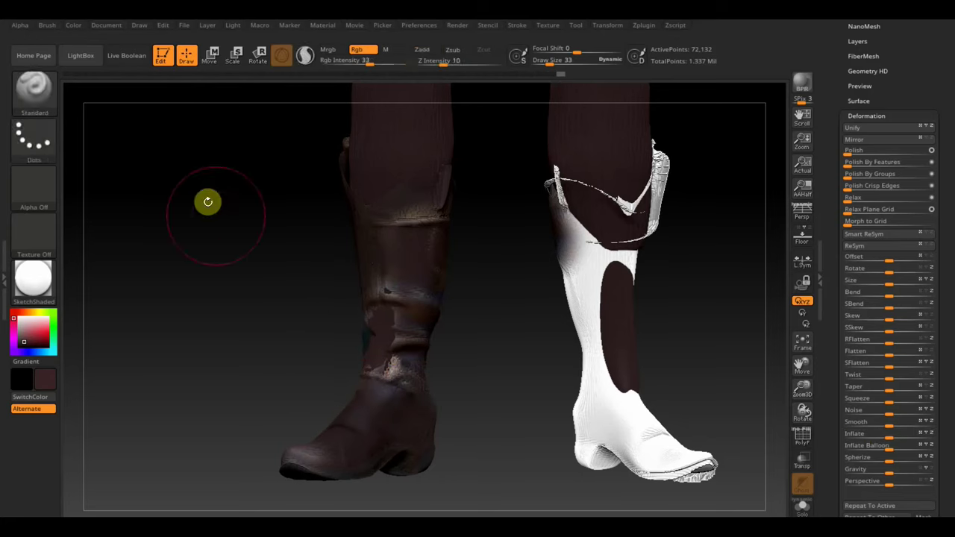
mouse_move(231, 312)
left_mouse_down()
mouse_move(226, 305)
mouse_move(288, 320)
mouse_move(456, 322)
left_mouse_up()
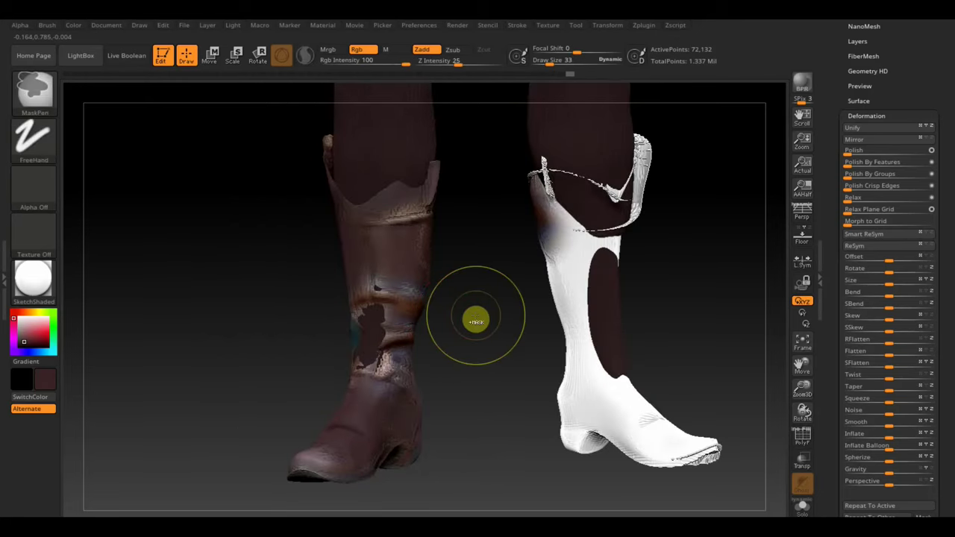
key("ctrl+z")
key("ctrl+z")
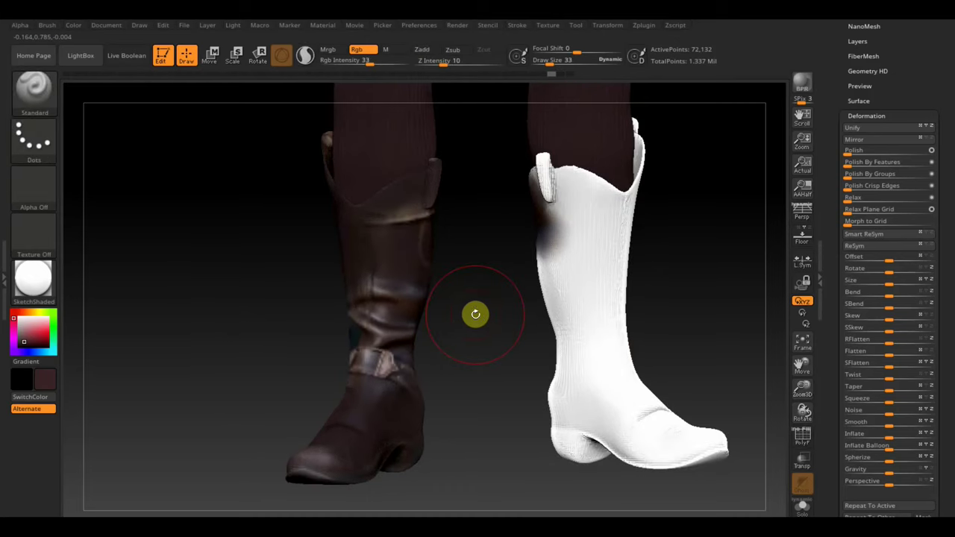
Scale the boot down slightly, clear the brown boot's mask, and set Draw Size to 12.
left_click(211, 54)
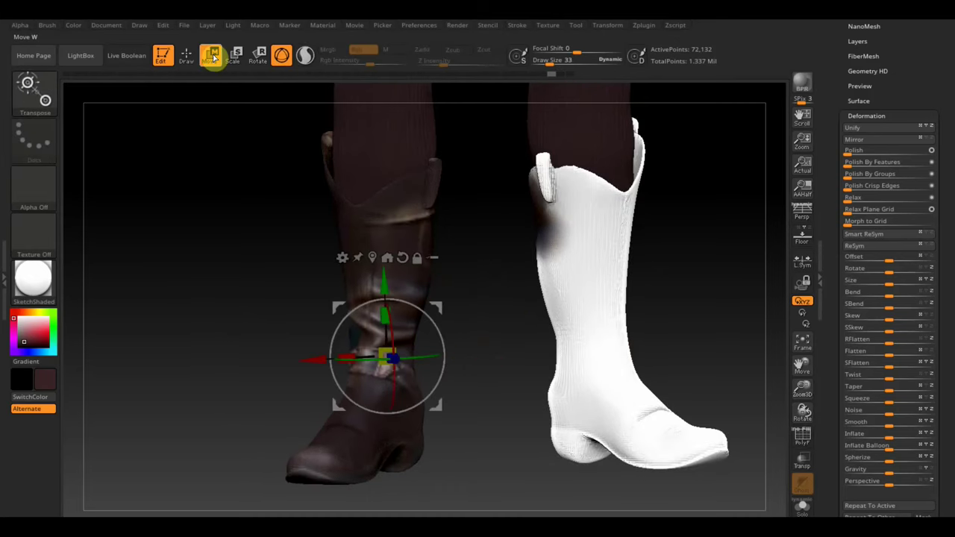
left_click_drag(384, 351, 391, 351)
left_click(185, 56)
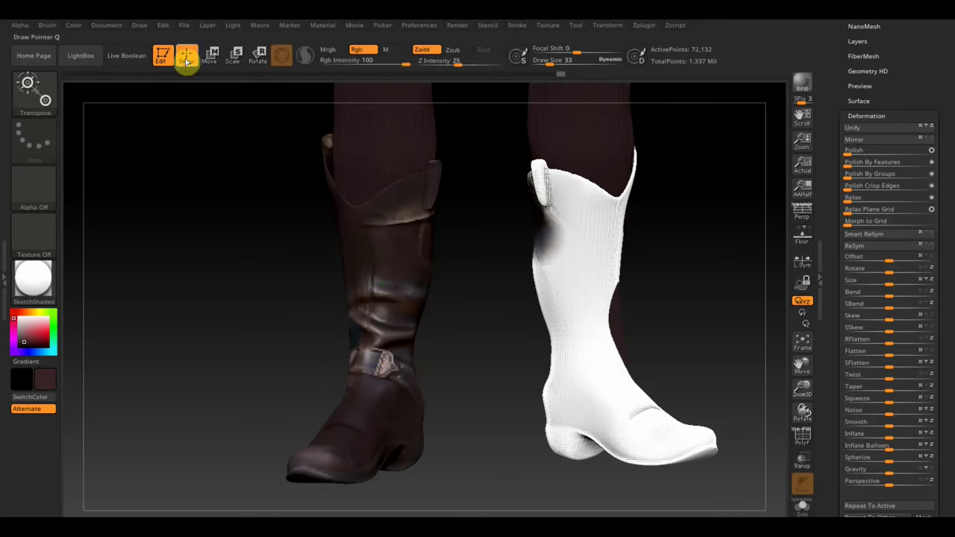
key("ctrl")
left_click(224, 255, "ctrl")
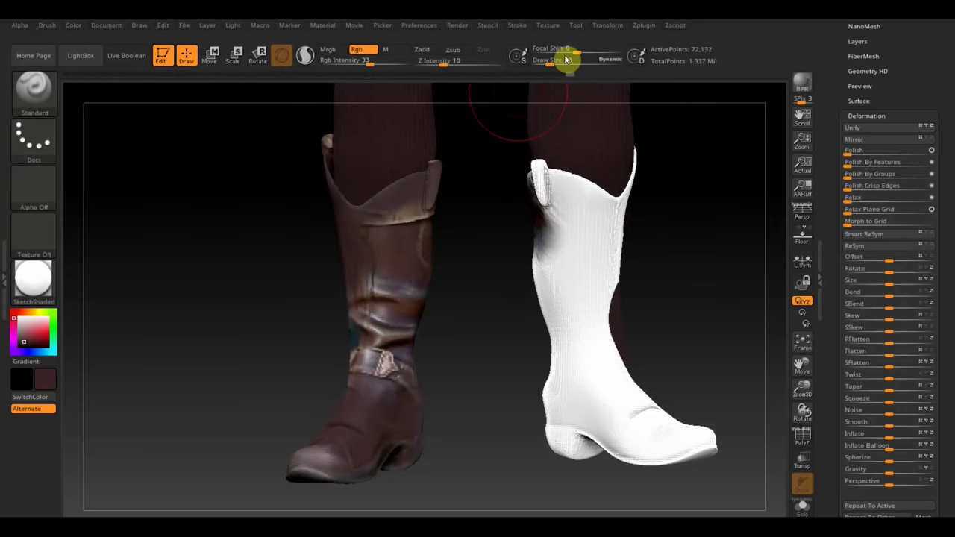
left_click_drag(565, 60, 544, 63)
Switch the brush to Zadd sculpting with Rgb off, and set Draw Size to 5, then 8.
left_click(422, 49)
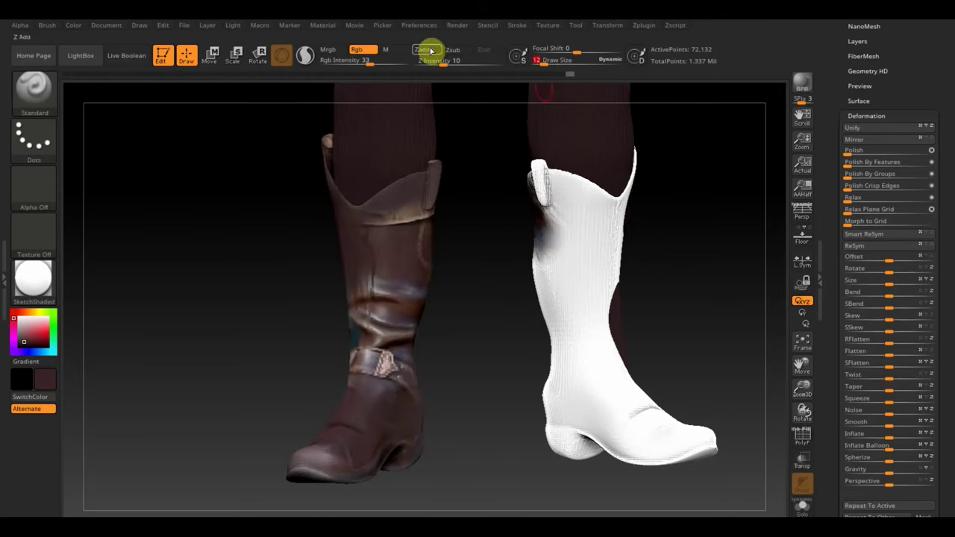
left_click(376, 54)
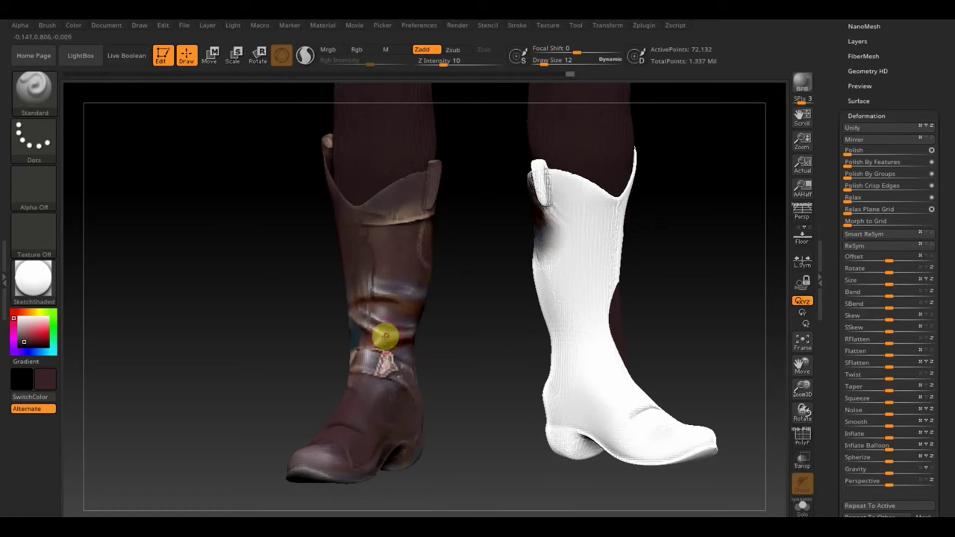
left_click(548, 61)
type("5")
key("Return")
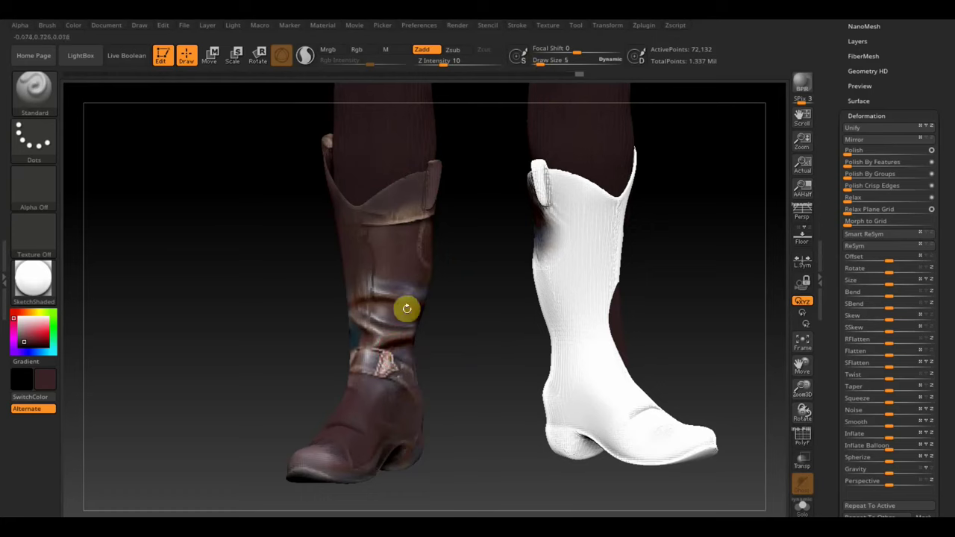
left_click_drag(542, 62, 544, 63)
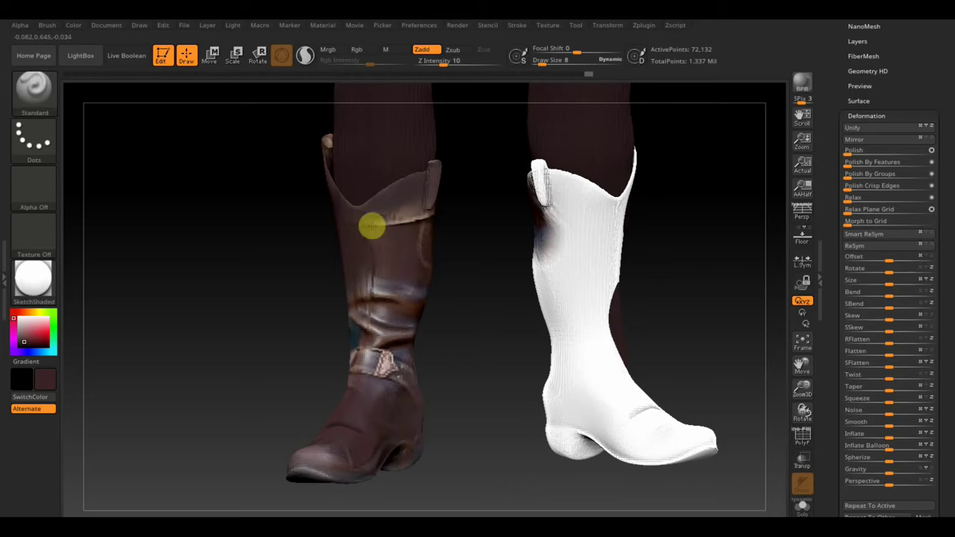
Orbit around the painted boots to inspect them from front, side and three-quarter angles.
mouse_move(426, 228)
right_mouse_down()
mouse_move(450, 257)
mouse_move(435, 267)
right_mouse_up()
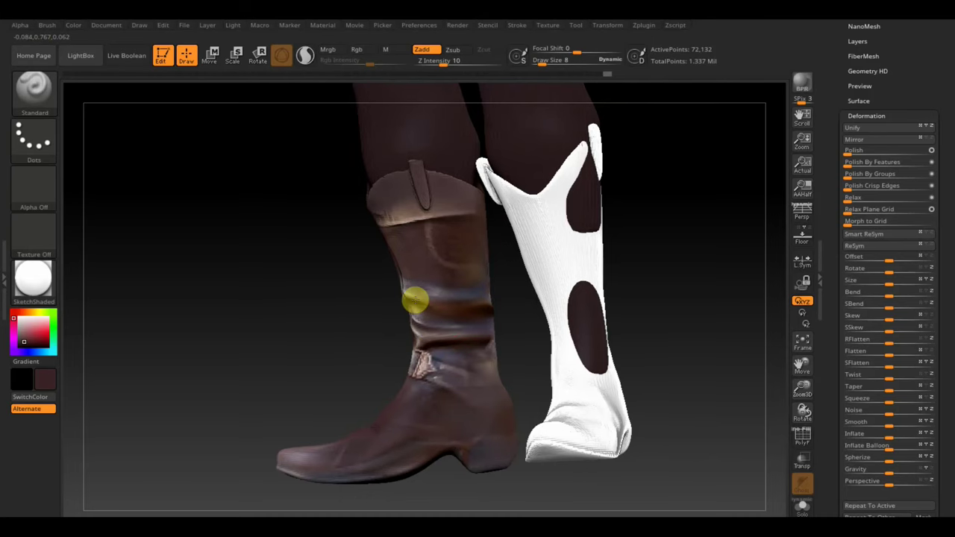
right_click_drag(415, 300, 426, 346)
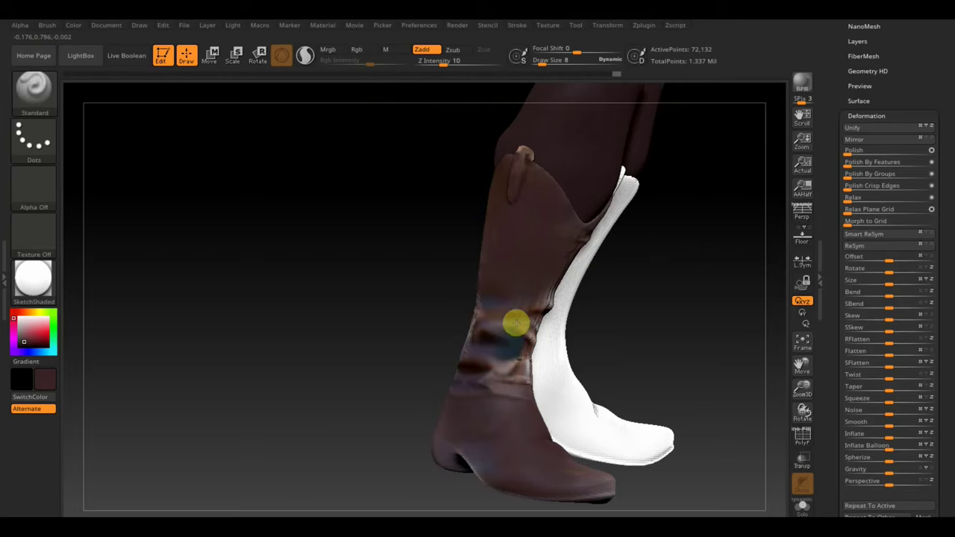
left_click_drag(388, 313, 476, 340)
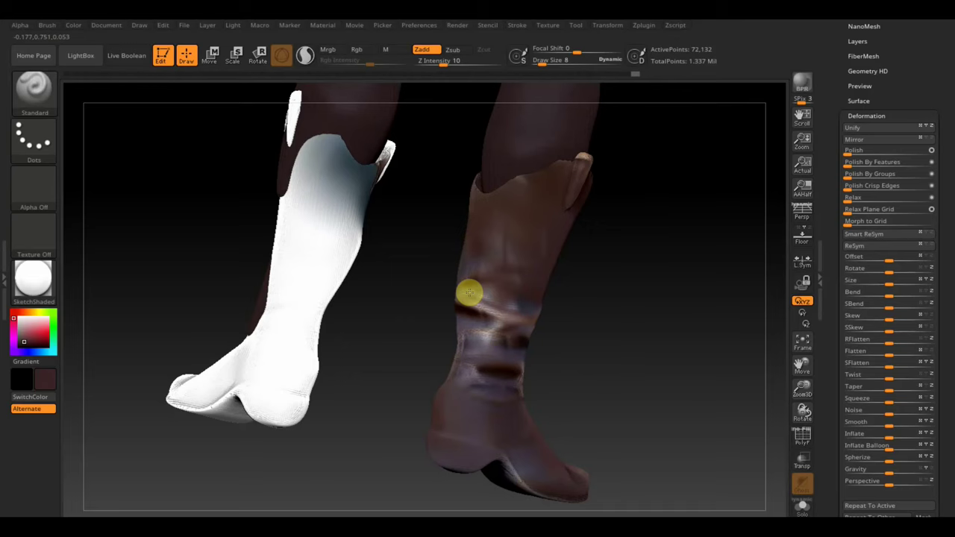
mouse_move(614, 296)
left_mouse_down()
mouse_move(571, 313)
mouse_move(581, 297)
left_mouse_up()
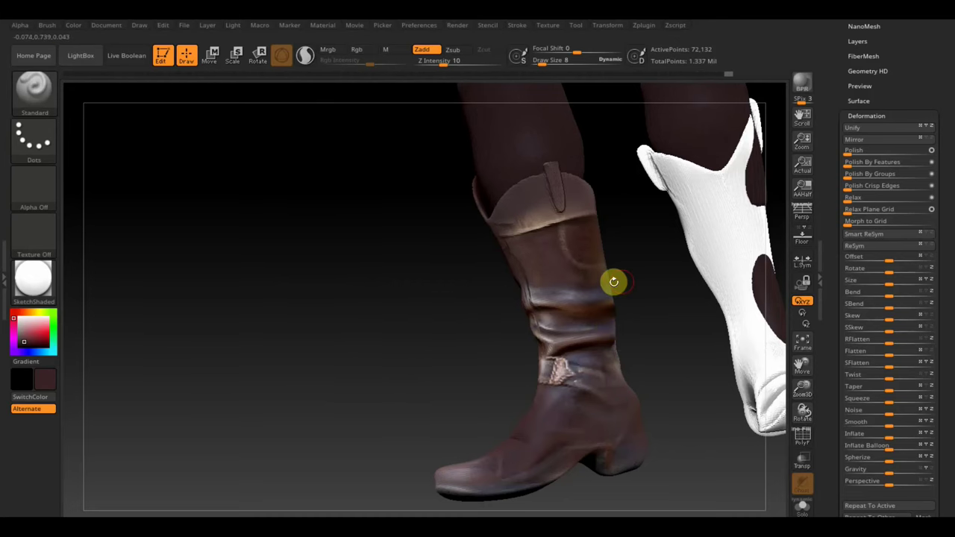
left_click_drag(614, 279, 674, 274)
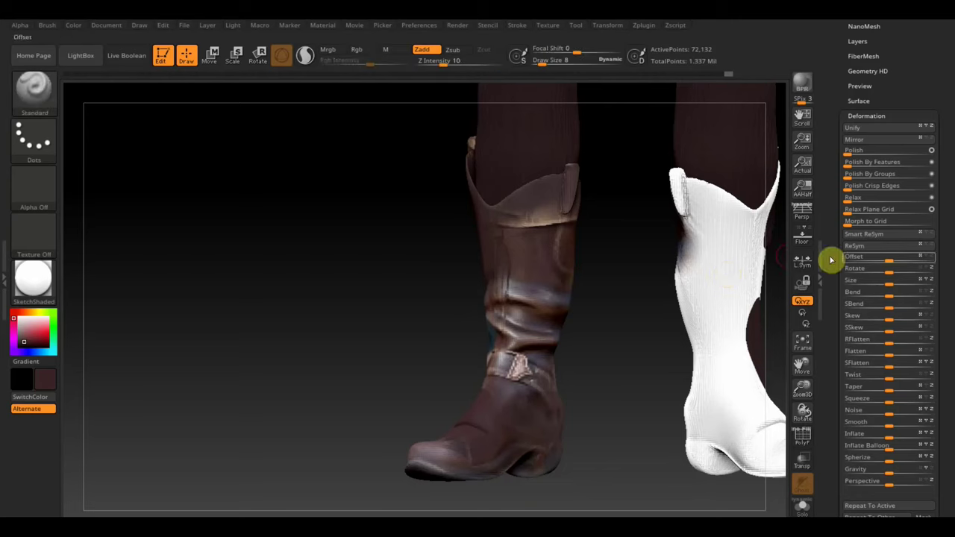
Open Tool > Subtool and turn off Colorize on the boots subtool.
scroll(935, 62, "up", 3)
scroll(935, 62, "up", 3)
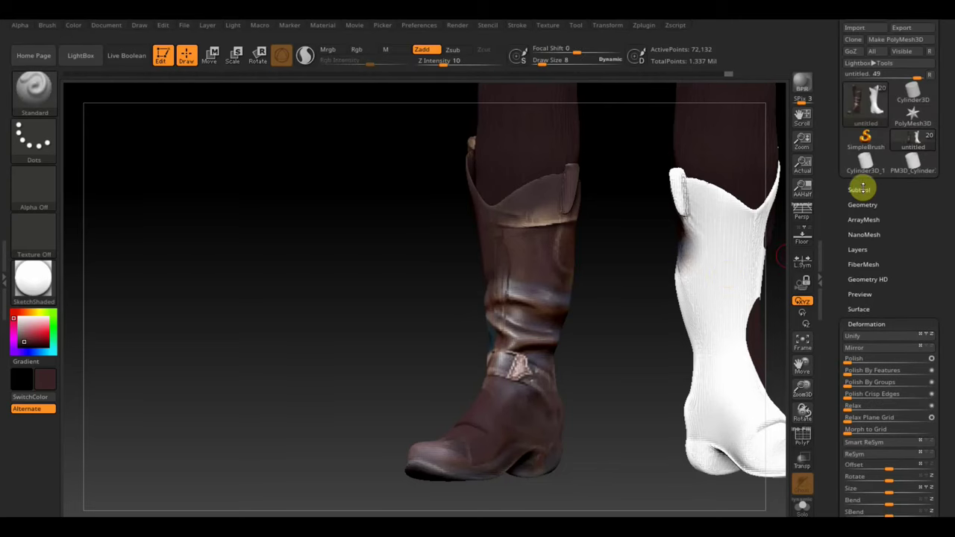
left_click(861, 188)
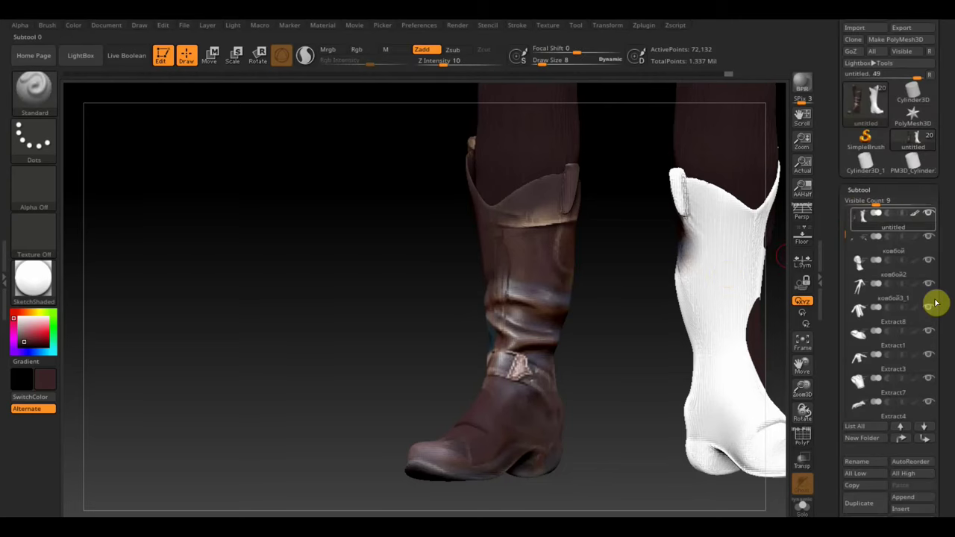
left_click(915, 216)
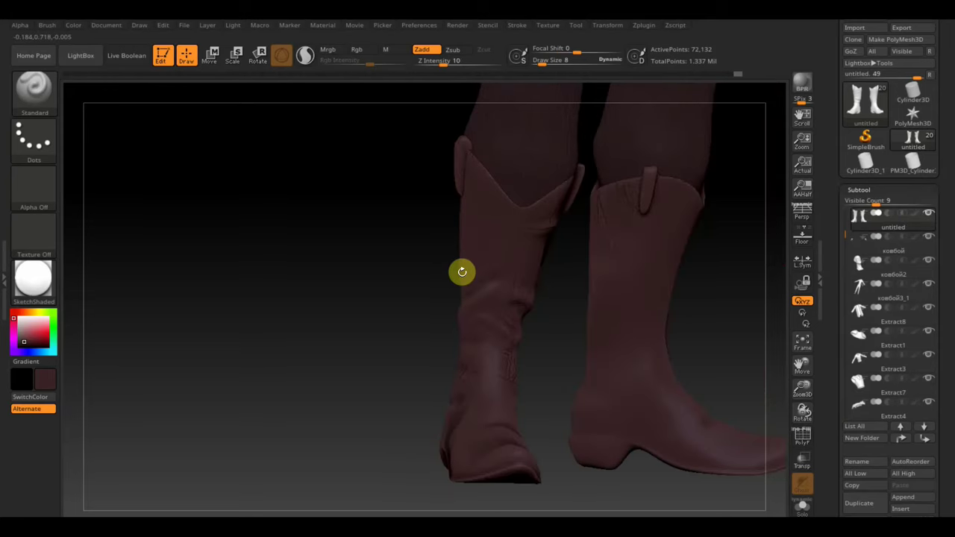
Orbit around the plain maroon boots to inspect the shaft, side profile and front.
mouse_move(462, 272)
left_mouse_down()
mouse_move(518, 356)
mouse_move(571, 357)
left_mouse_up()
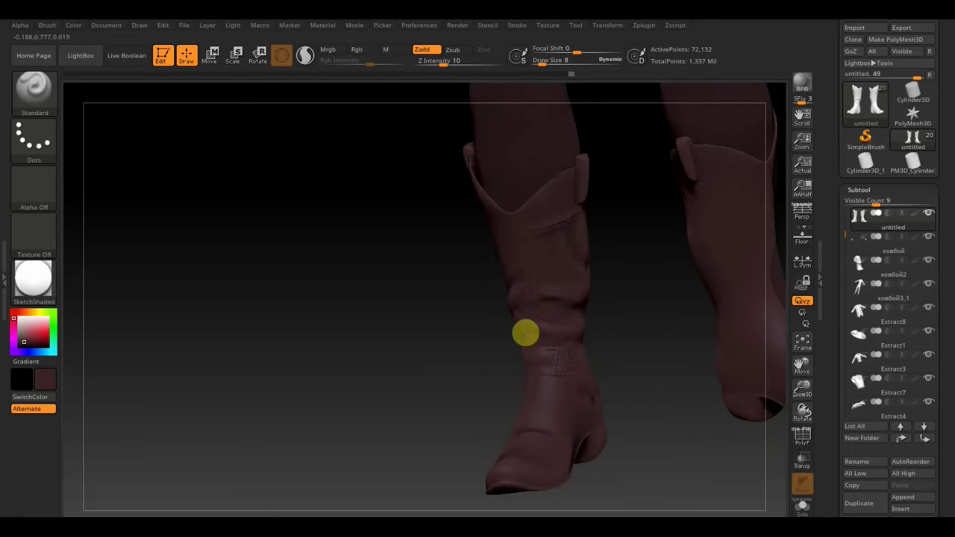
left_click_drag(602, 328, 601, 320)
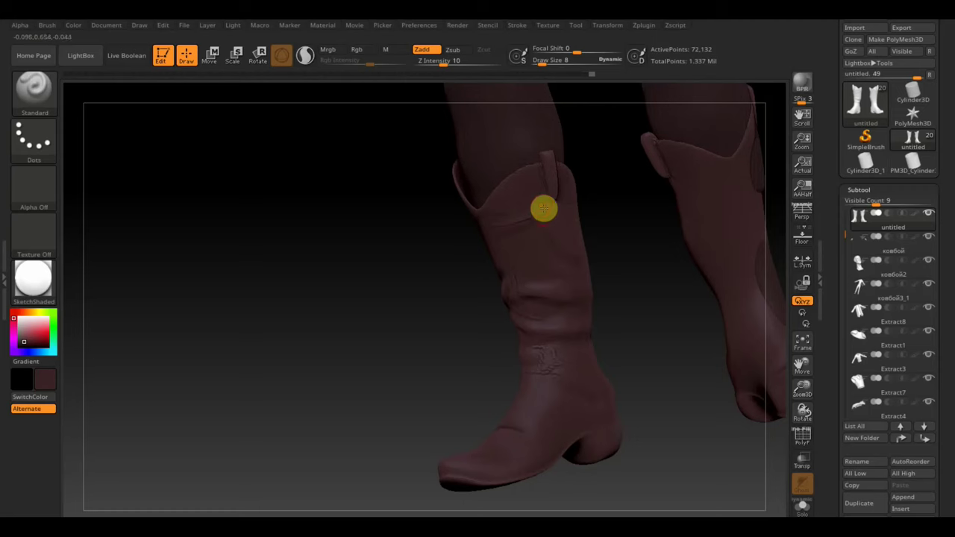
left_click_drag(608, 360, 619, 377)
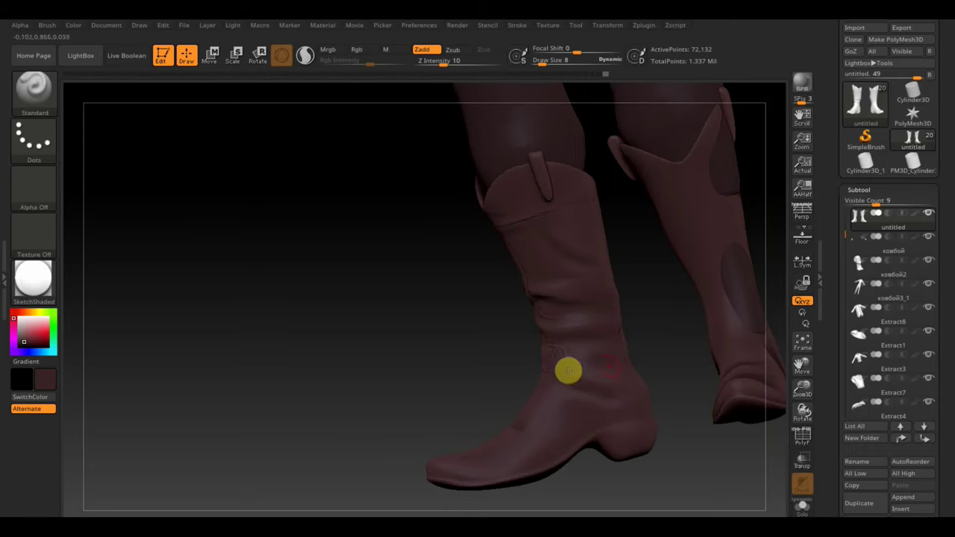
mouse_move(446, 354)
left_mouse_down()
mouse_move(437, 352)
mouse_move(560, 375)
mouse_move(462, 354)
mouse_move(443, 393)
left_mouse_up()
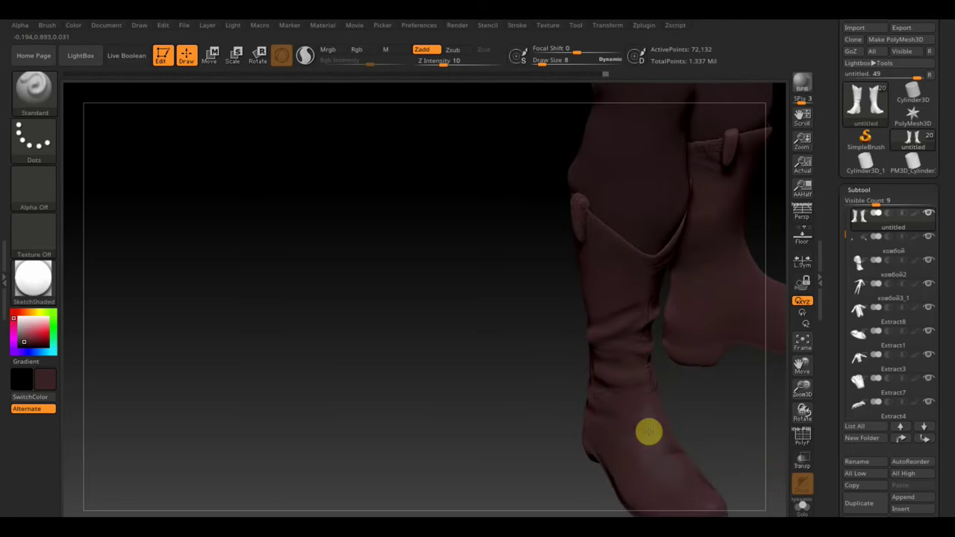
left_click_drag(456, 408, 437, 400)
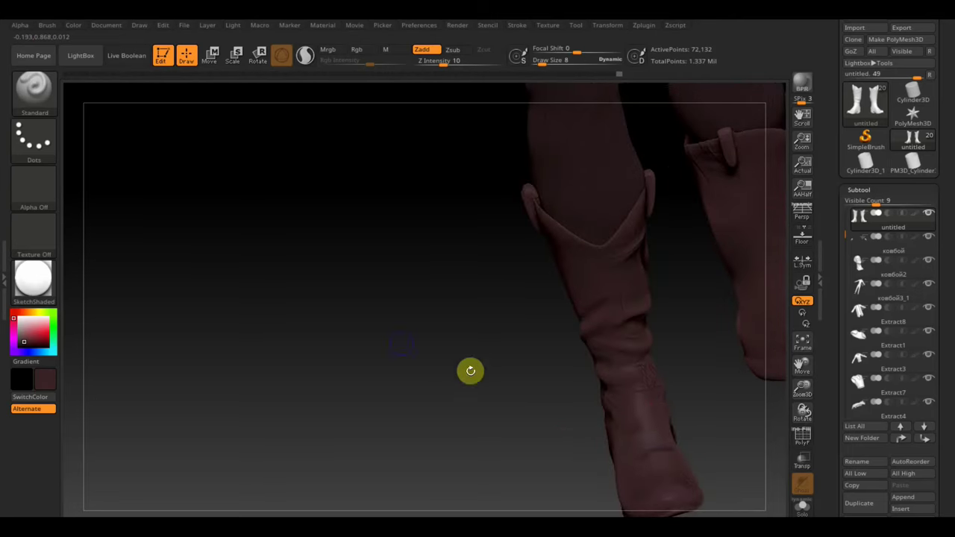
left_click_drag(469, 371, 505, 314, "shift")
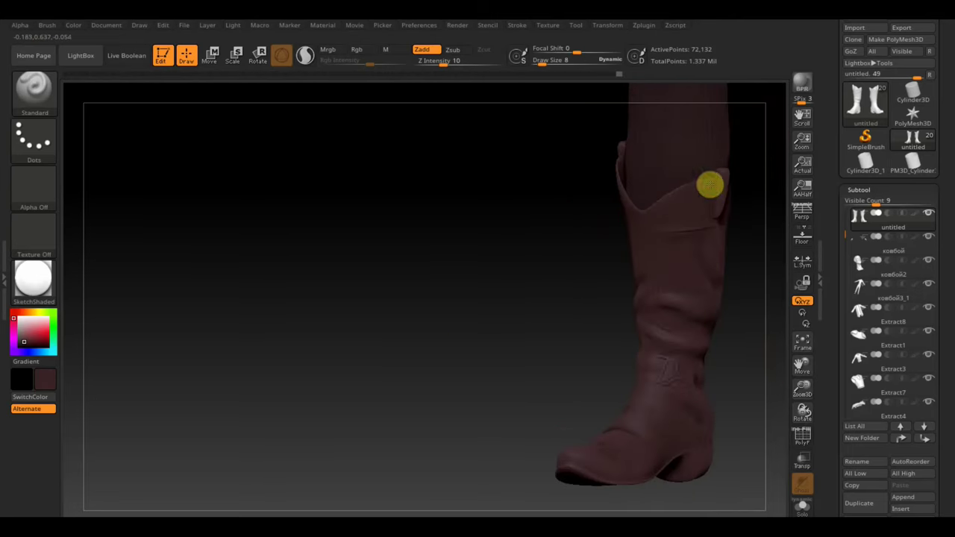
left_click_drag(696, 192, 695, 192)
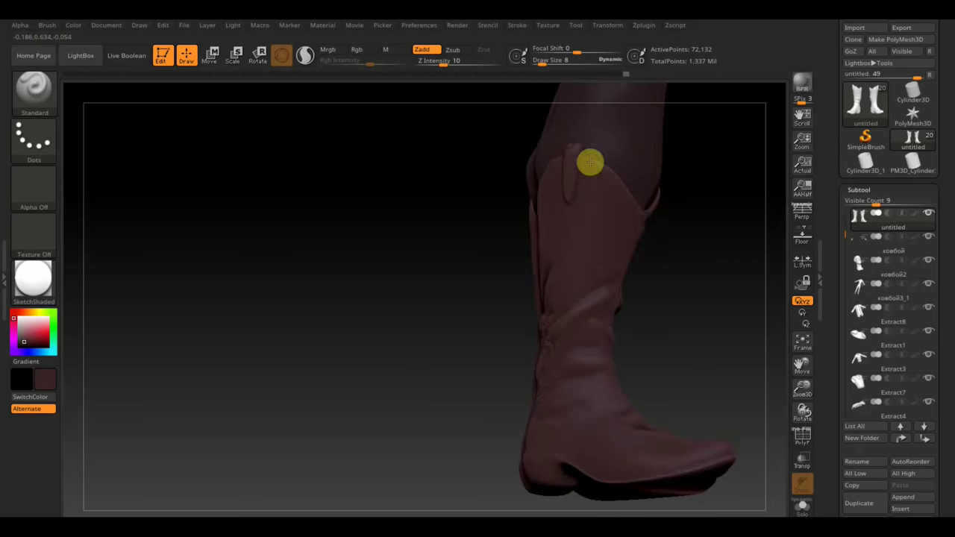
left_click_drag(399, 258, 447, 268, "shift")
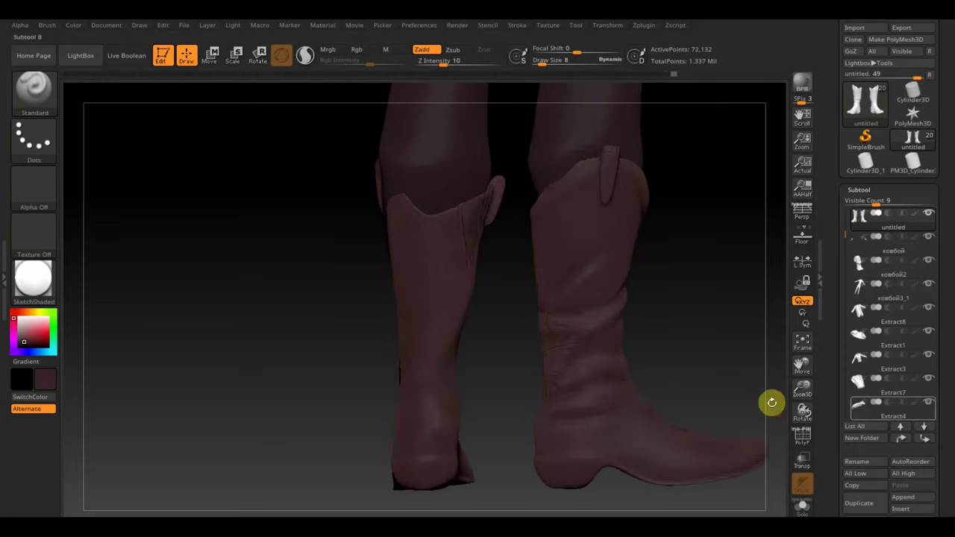
left_click_drag(688, 326, 634, 330)
Reactivate the boots subtool with its paint shown and enlarge the brush to size 33.
left_click(905, 217)
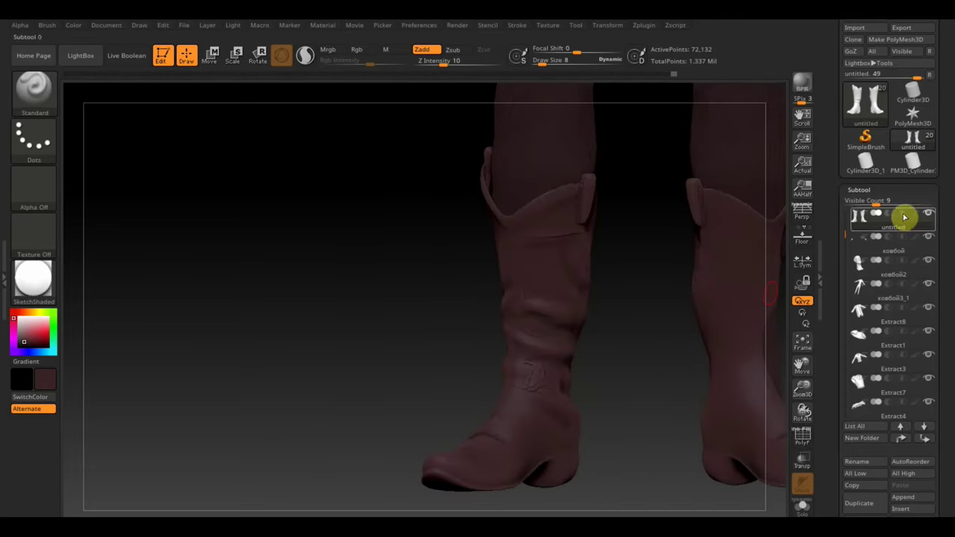
left_click(904, 217)
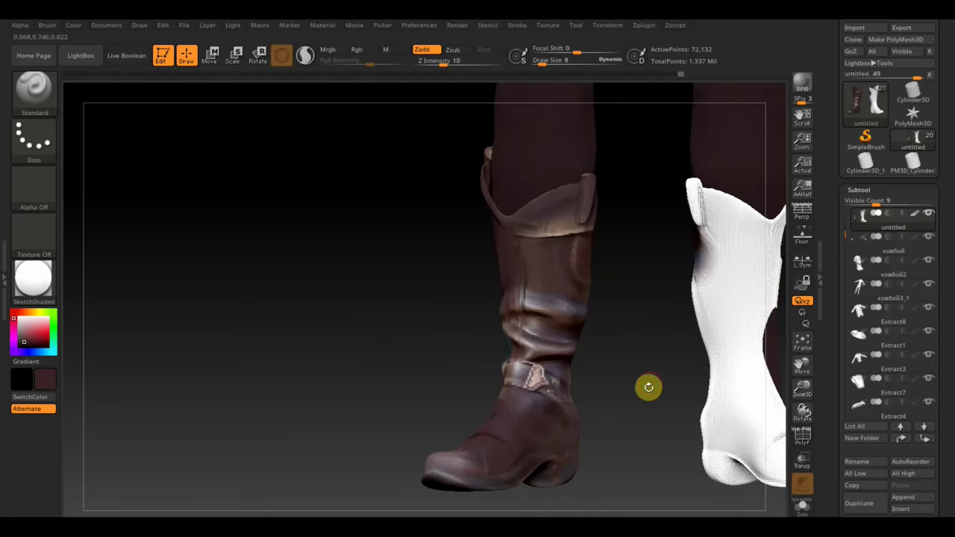
mouse_move(648, 386)
left_mouse_down()
mouse_move(679, 341)
mouse_move(687, 378)
mouse_move(644, 363)
mouse_move(729, 361)
left_mouse_up()
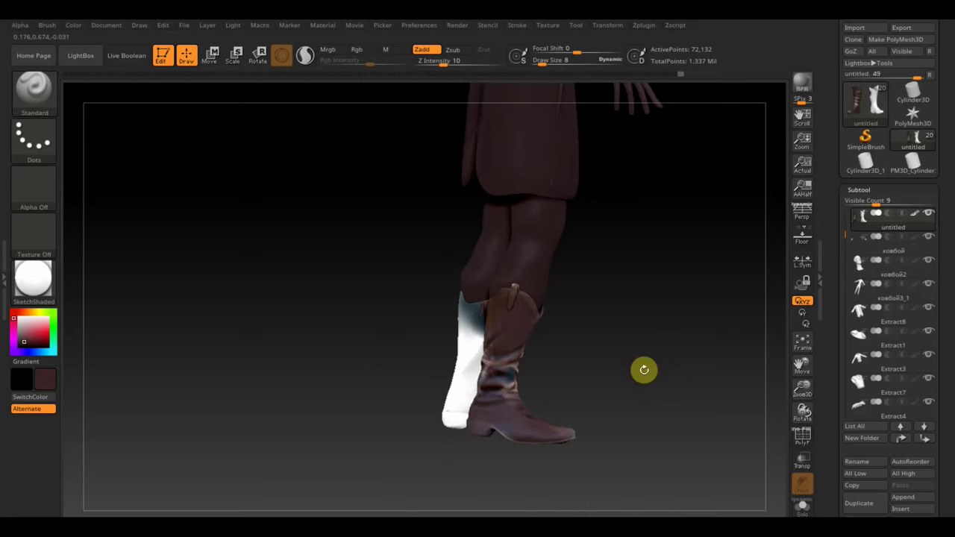
left_click_drag(644, 335, 648, 341, "shift")
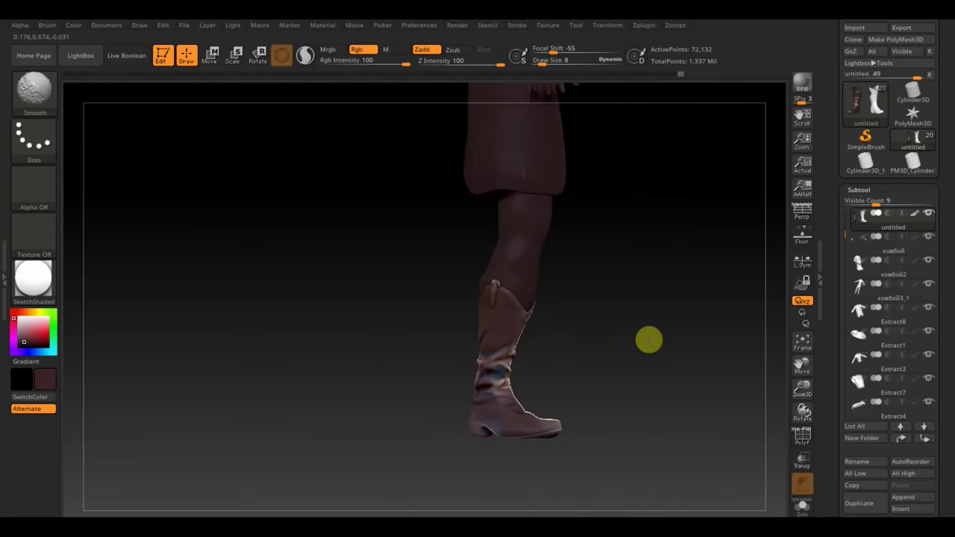
left_click(550, 59)
left_click_drag(626, 358, 660, 406, "alt")
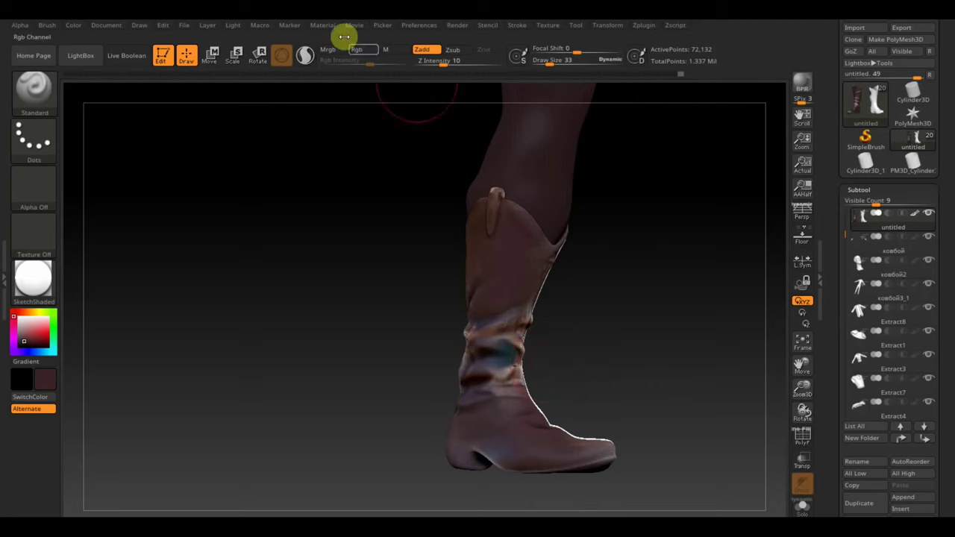
Switch to Rgb-only painting and cover the multicoloured and pale patches in brown.
left_click(357, 49)
left_click(424, 49)
mouse_move(482, 323)
left_mouse_down()
mouse_move(507, 329)
mouse_move(511, 405)
mouse_move(534, 364)
left_mouse_up()
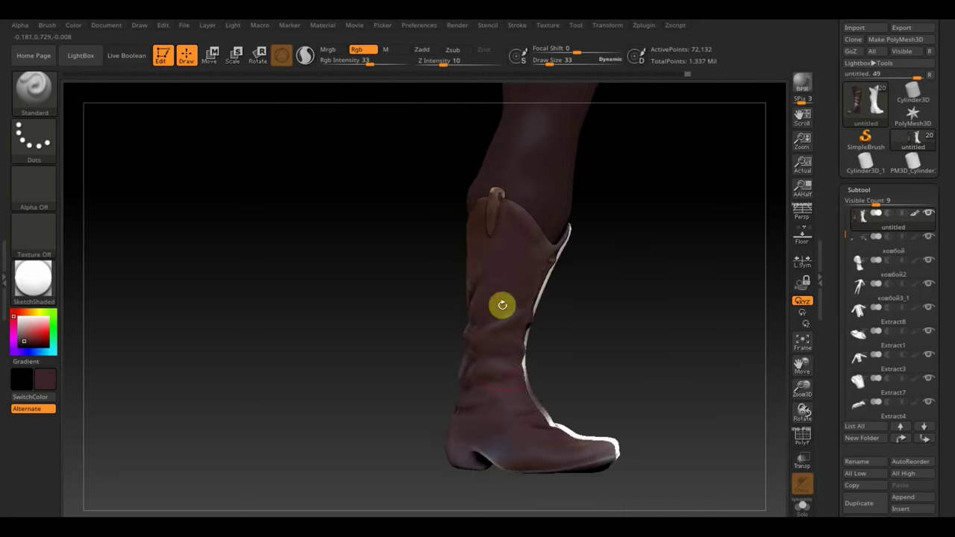
mouse_move(529, 302)
left_mouse_down()
mouse_move(440, 439)
mouse_move(503, 323)
mouse_move(464, 264)
mouse_move(534, 258)
mouse_move(458, 258)
mouse_move(536, 338)
mouse_move(439, 403)
left_mouse_up()
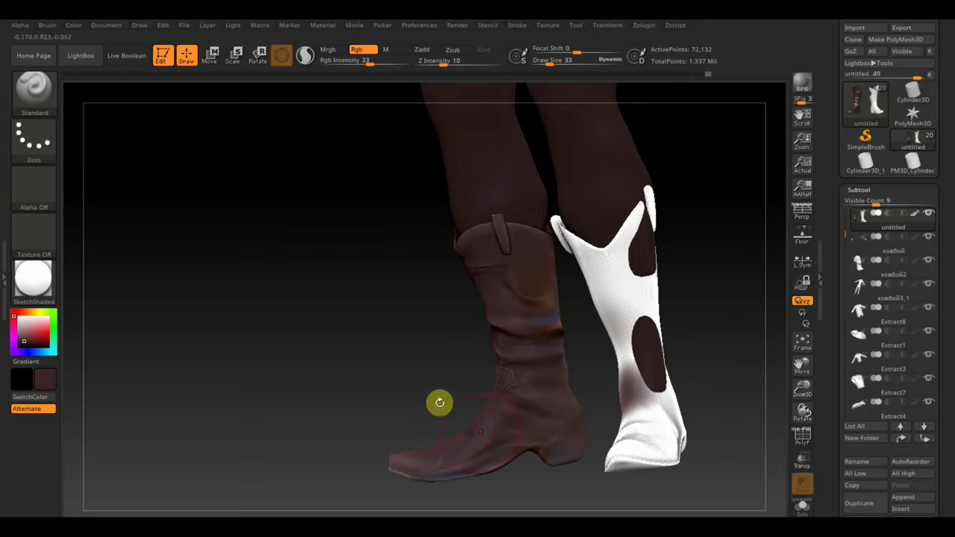
right_click_drag(440, 402, 564, 209)
At brush size 8, paint a lighter brown highlight on the boot strap and lower Rgb intensity.
left_click_drag(550, 59, 543, 61)
left_click_drag(320, 238, 366, 249)
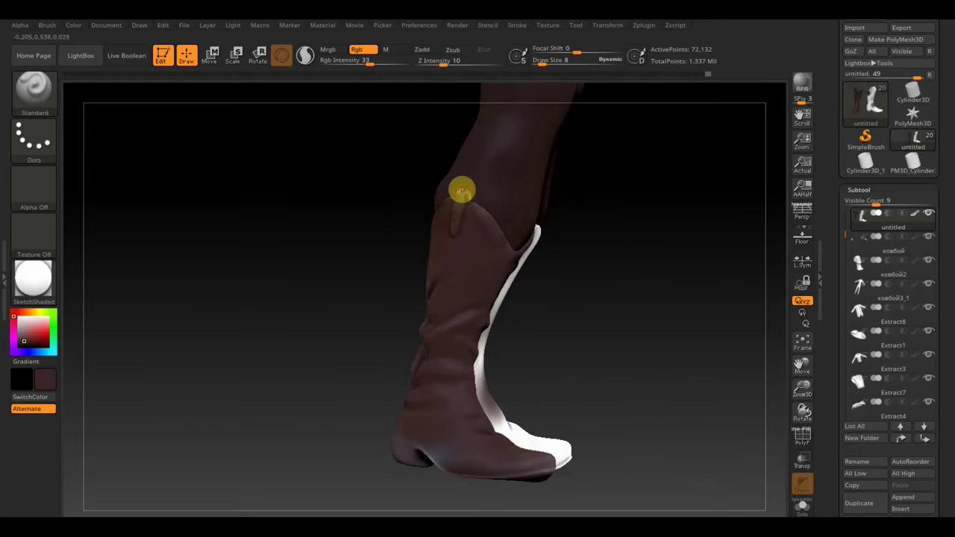
key("c")
left_click_drag(461, 192, 485, 207)
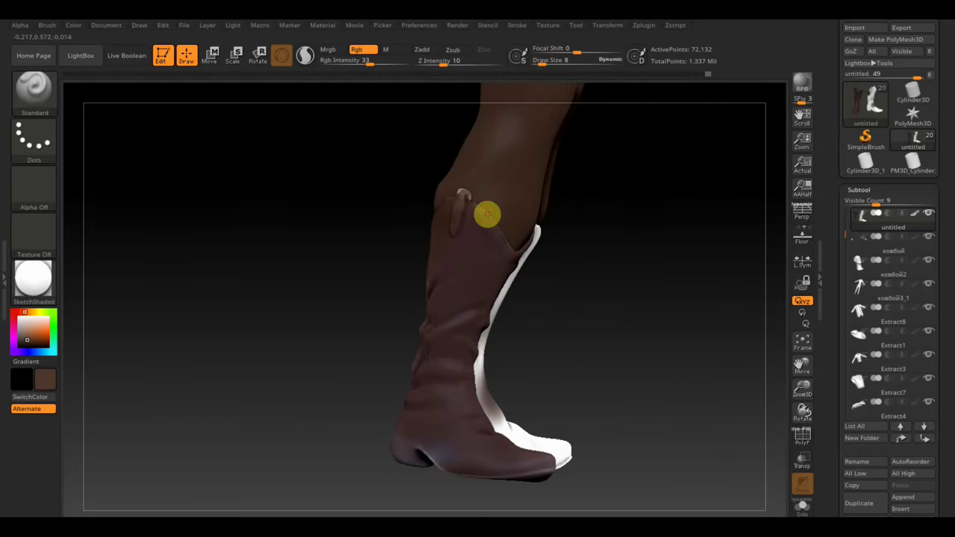
left_click_drag(366, 59, 354, 66)
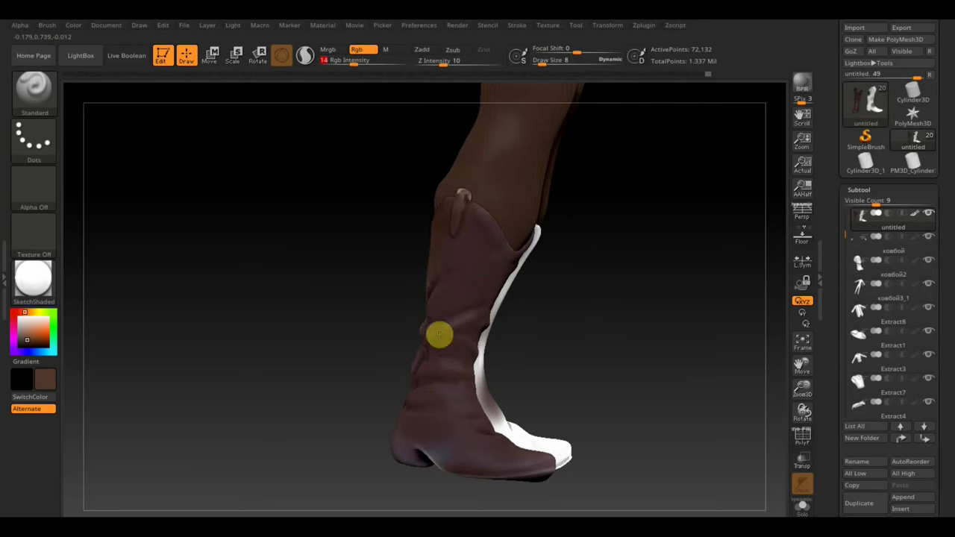
Paint a small brown stroke on the left boot and pick a darker brown colour.
left_click_drag(298, 337, 357, 370)
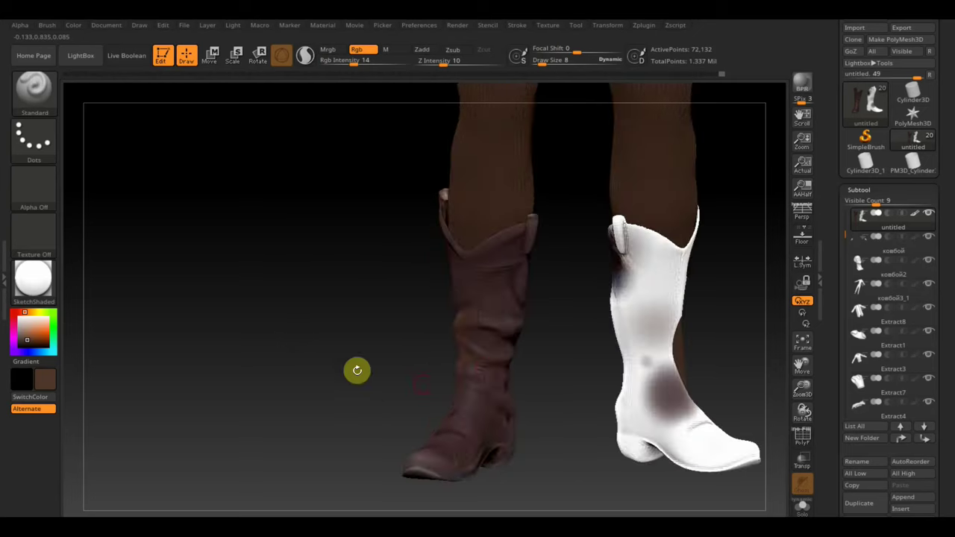
left_click_drag(477, 372, 496, 389)
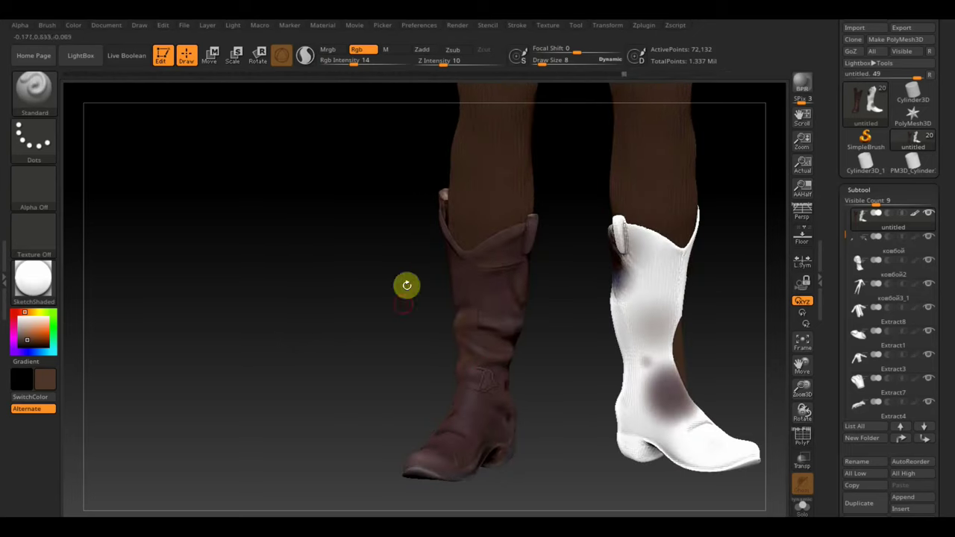
left_click_drag(407, 285, 558, 420)
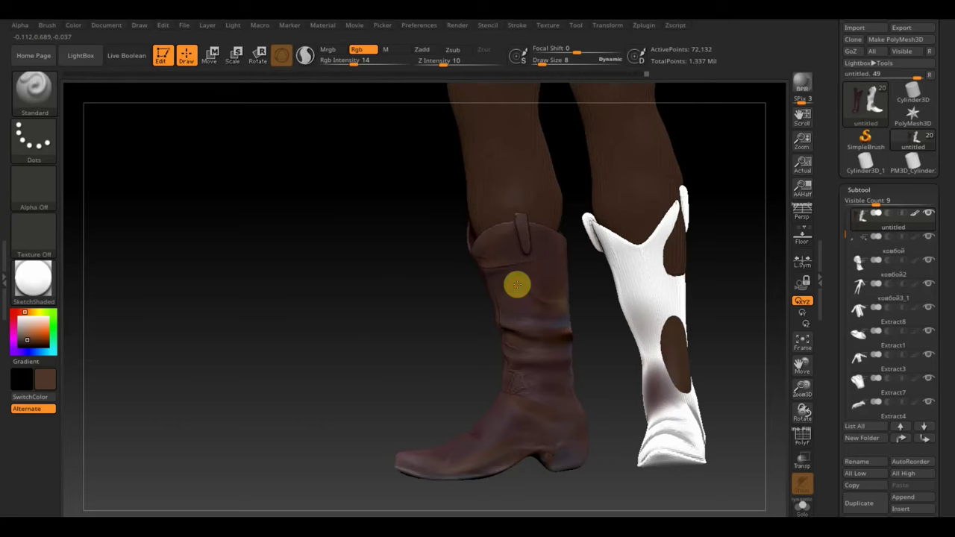
mouse_move(517, 284)
left_mouse_down()
mouse_move(381, 348)
mouse_move(309, 345)
mouse_move(433, 372)
left_mouse_up()
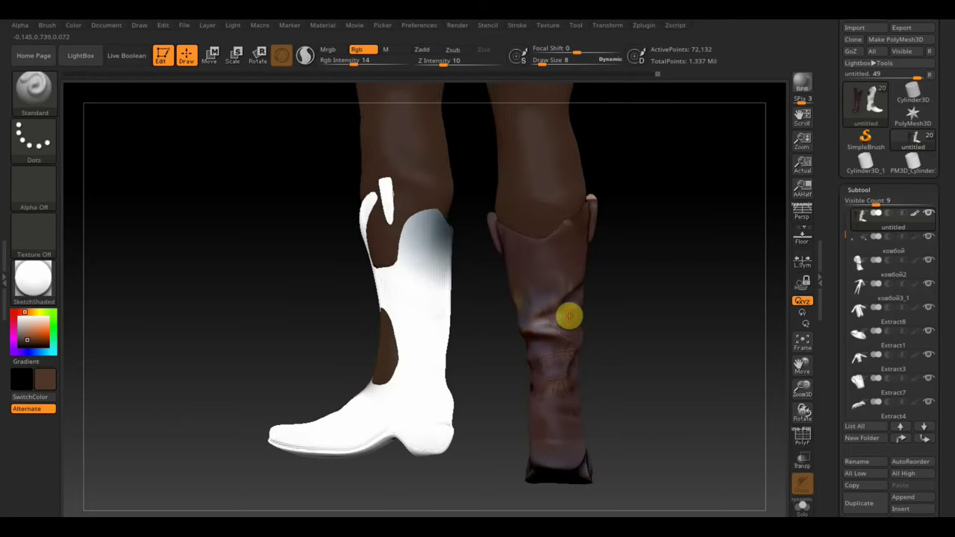
key("c")
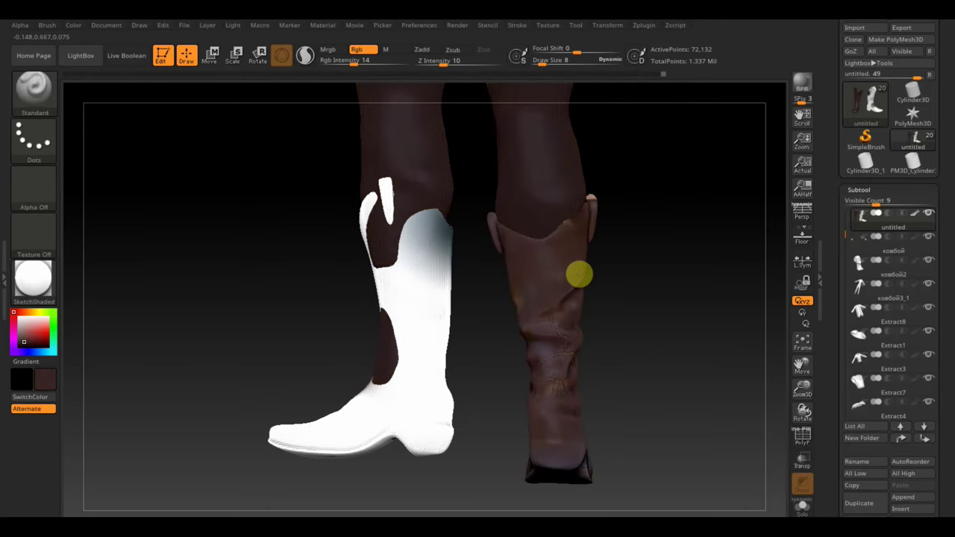
mouse_move(582, 294)
left_mouse_down()
mouse_move(596, 318)
mouse_move(578, 318)
mouse_move(586, 302)
left_mouse_up()
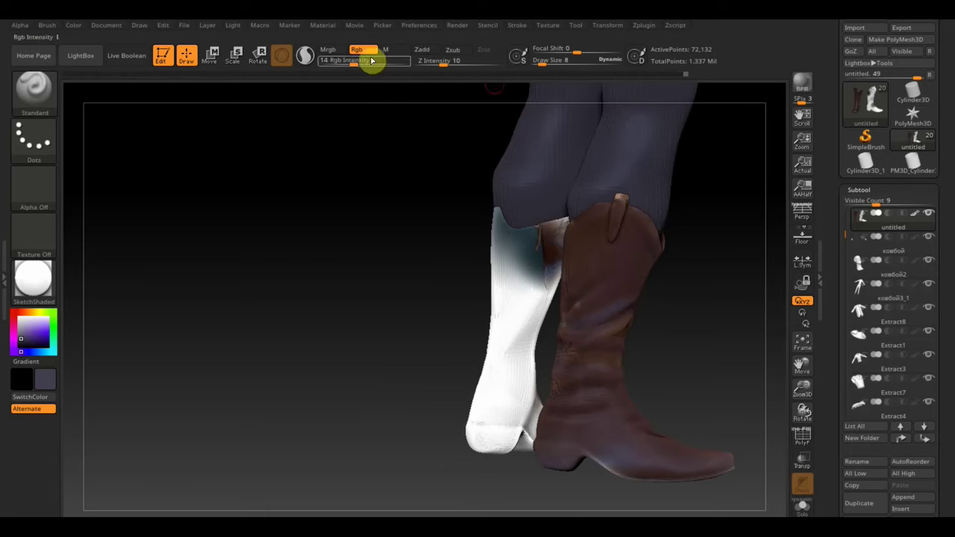
Set Rgb Intensity to 5, switch to a purple-grey colour, and orbit to inspect the boots.
left_click_drag(371, 59, 339, 59)
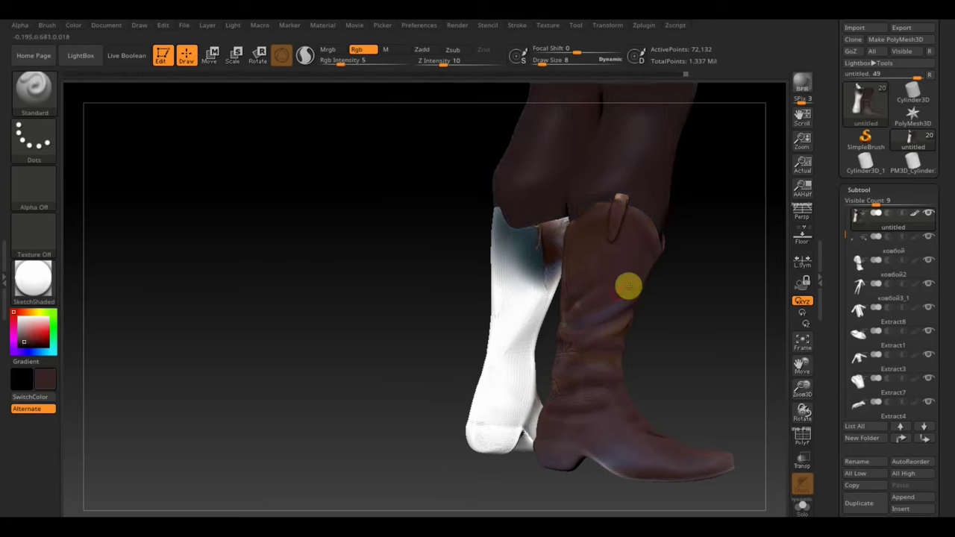
key("c")
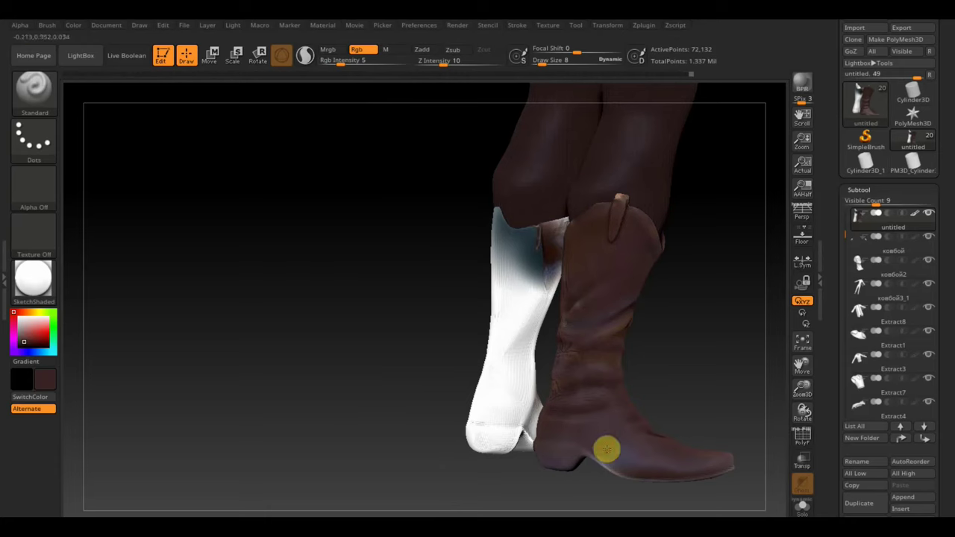
key("c")
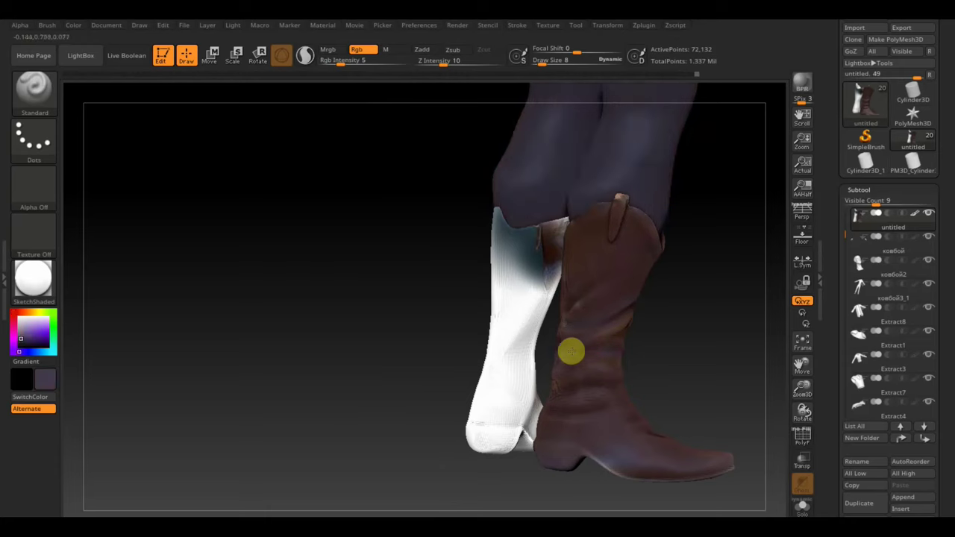
left_click_drag(682, 324, 555, 326)
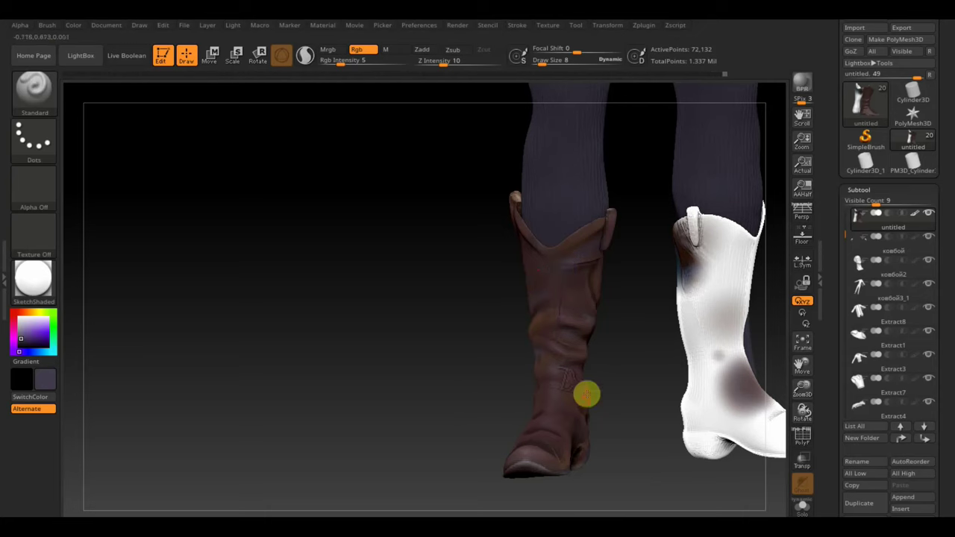
right_click_drag(562, 404, 616, 377)
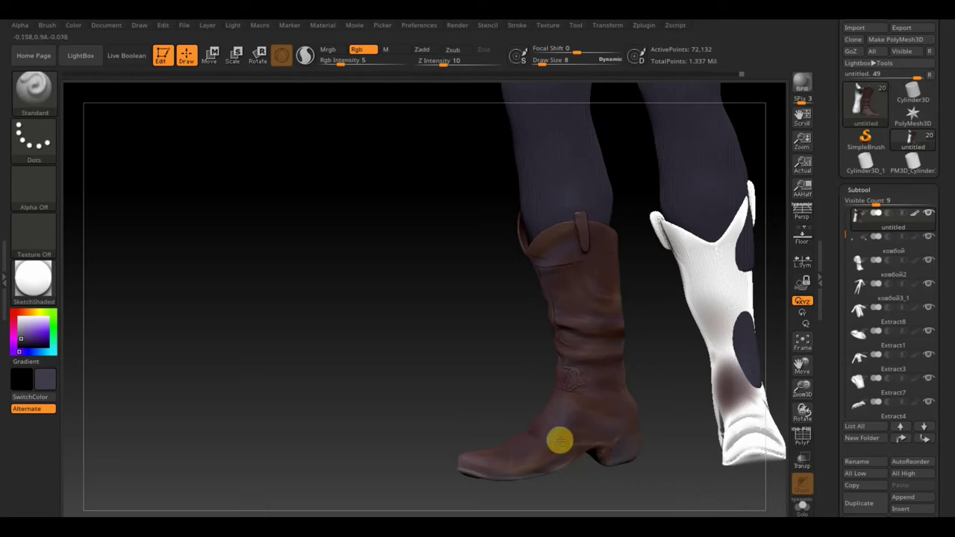
mouse_move(475, 449)
right_mouse_down()
mouse_move(476, 463)
mouse_move(512, 471)
right_mouse_up()
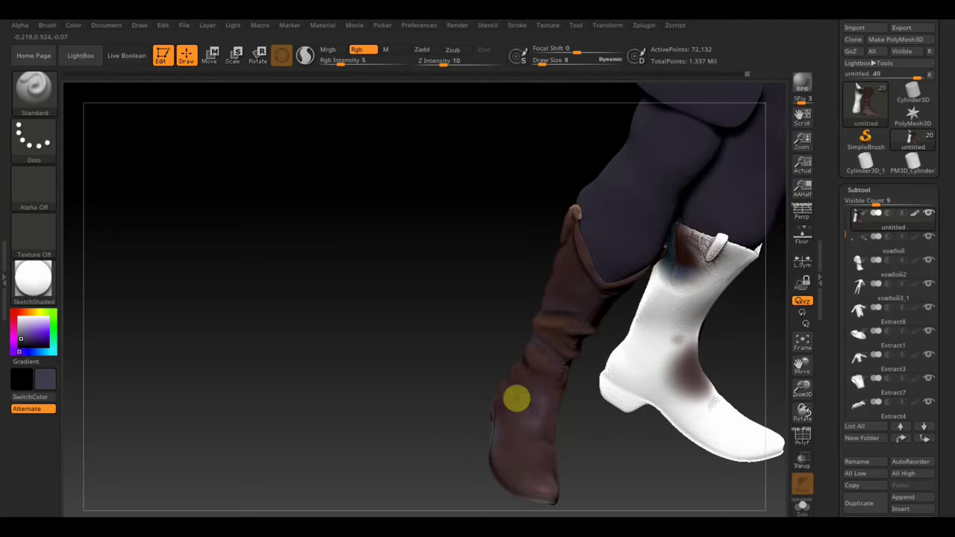
mouse_move(516, 399)
right_mouse_down()
mouse_move(401, 352)
mouse_move(642, 358)
right_mouse_up()
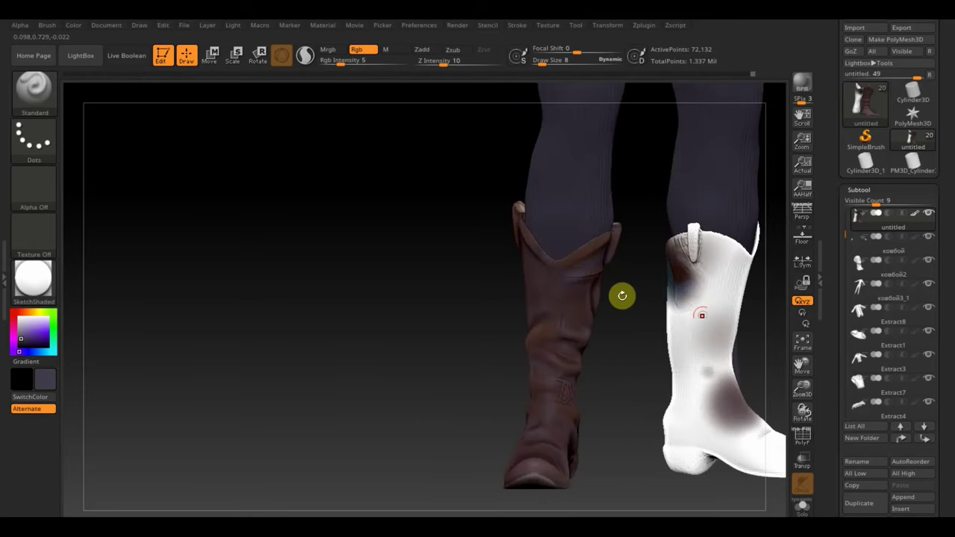
scroll(940, 425, "down", 3)
Apply Geometry > Modify Topology > Mirror And Weld to copy the brown paint onto the second boot.
scroll(944, 343, "down", 5)
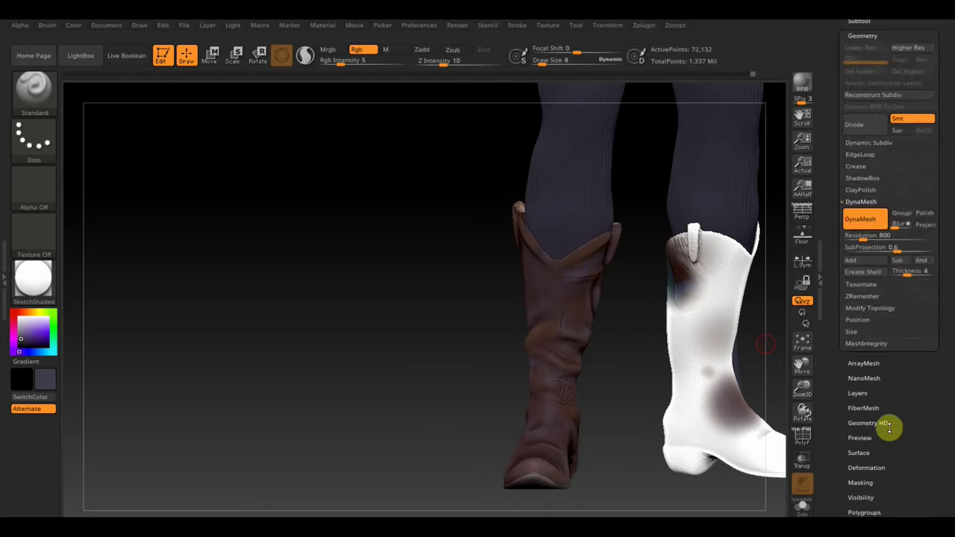
left_click(881, 309)
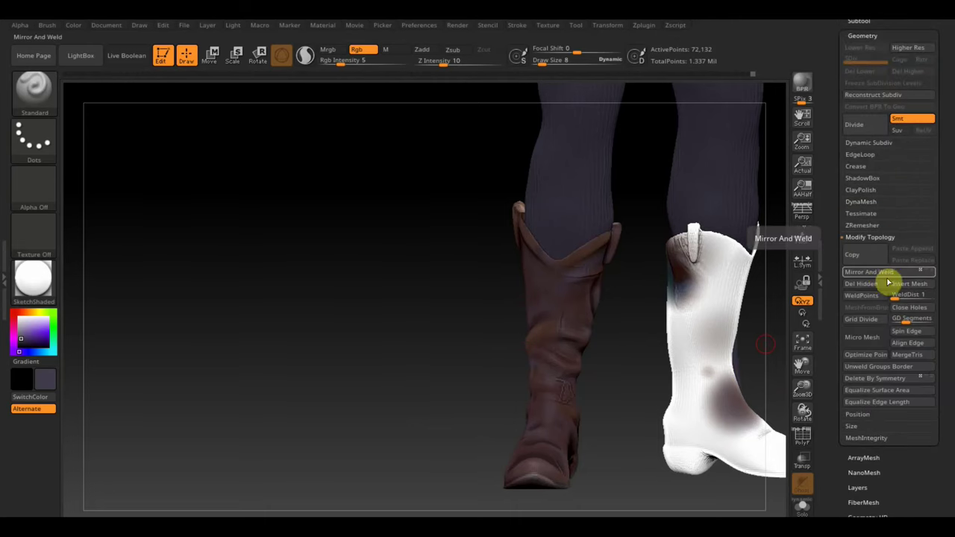
left_click(880, 273)
mouse_move(605, 385)
right_mouse_down()
mouse_move(473, 286)
mouse_move(527, 260)
mouse_move(517, 277)
mouse_move(444, 286)
mouse_move(488, 296)
mouse_move(560, 354)
right_mouse_up()
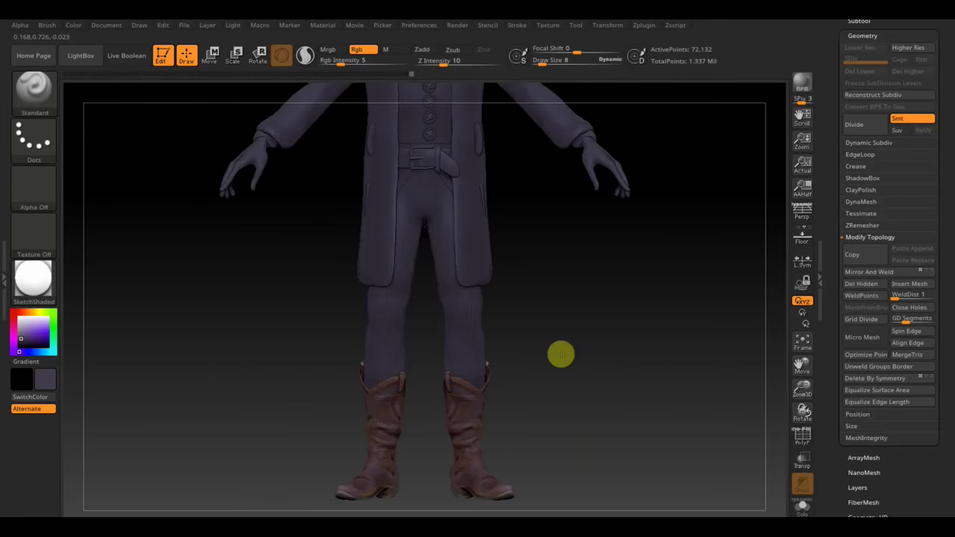
left_click_drag(561, 354, 507, 420, "alt")
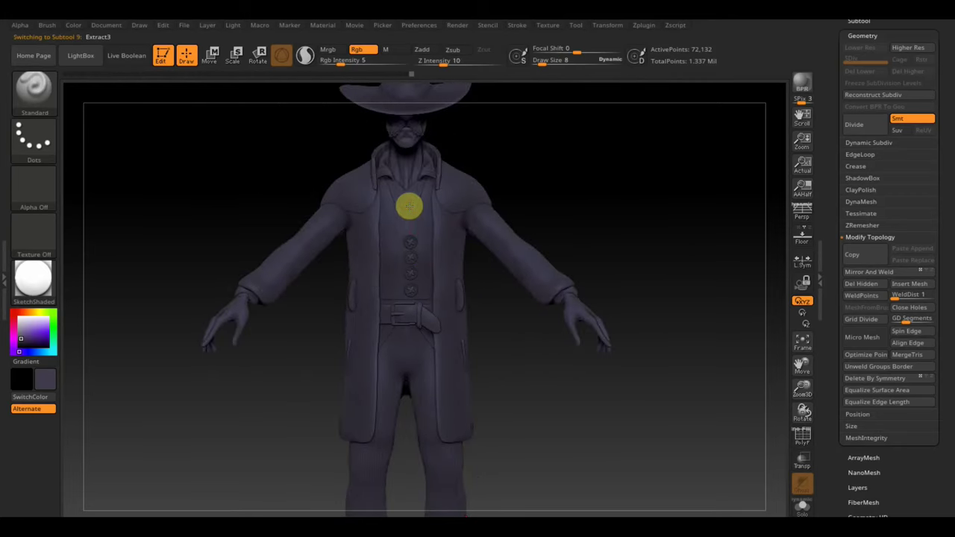
Set the main colour to white and Solo the Extract3 shirt subtool.
left_click(862, 22)
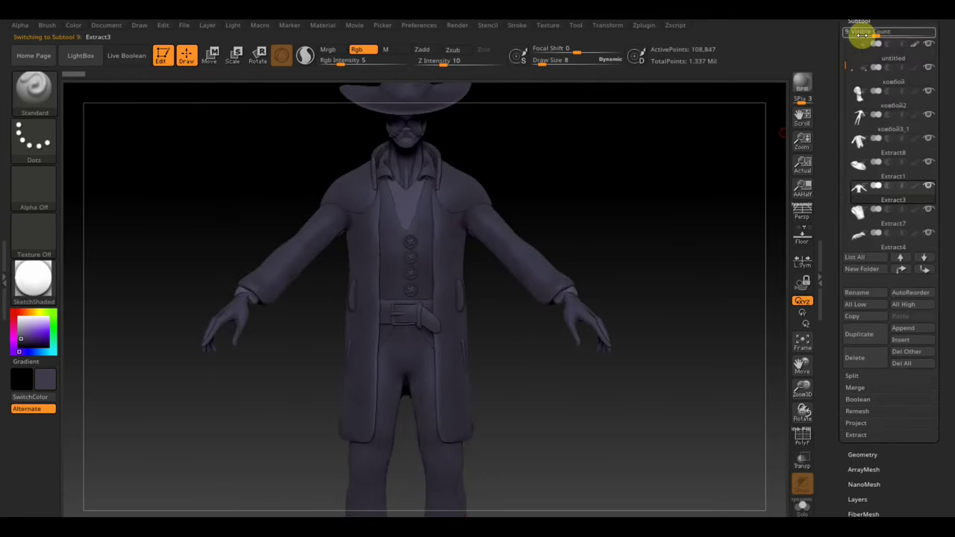
left_click(21, 320)
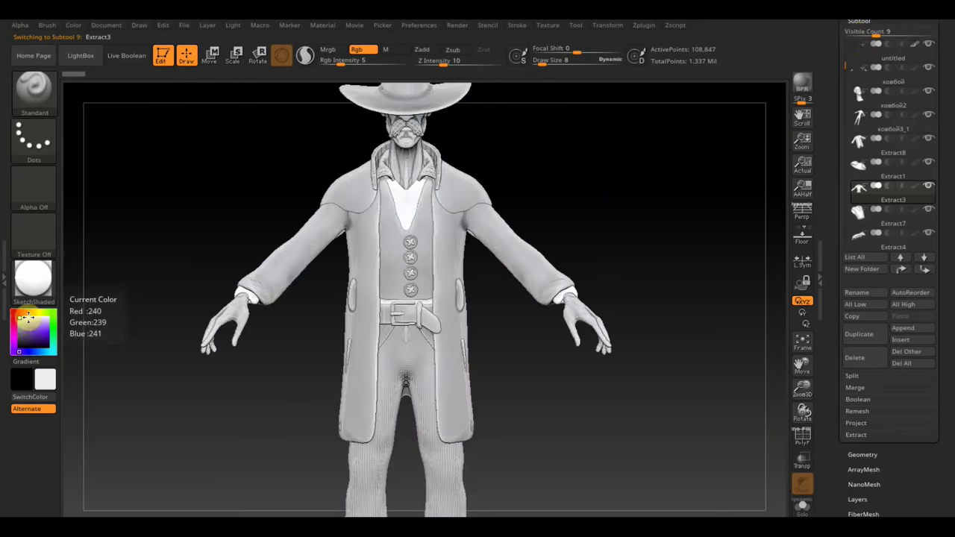
left_click(928, 186, "alt")
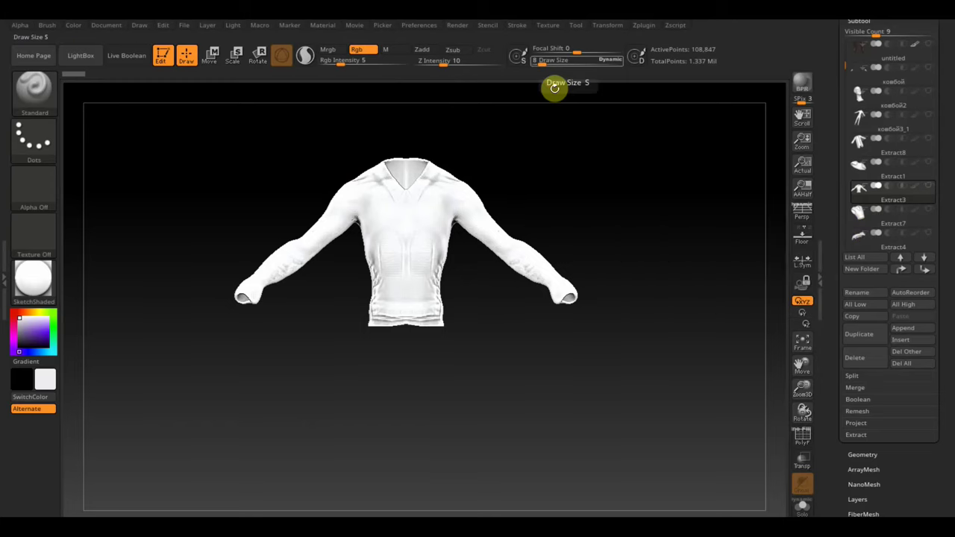
Import the cowboy photo 075226_19_P1 as a texture.
left_click(555, 27)
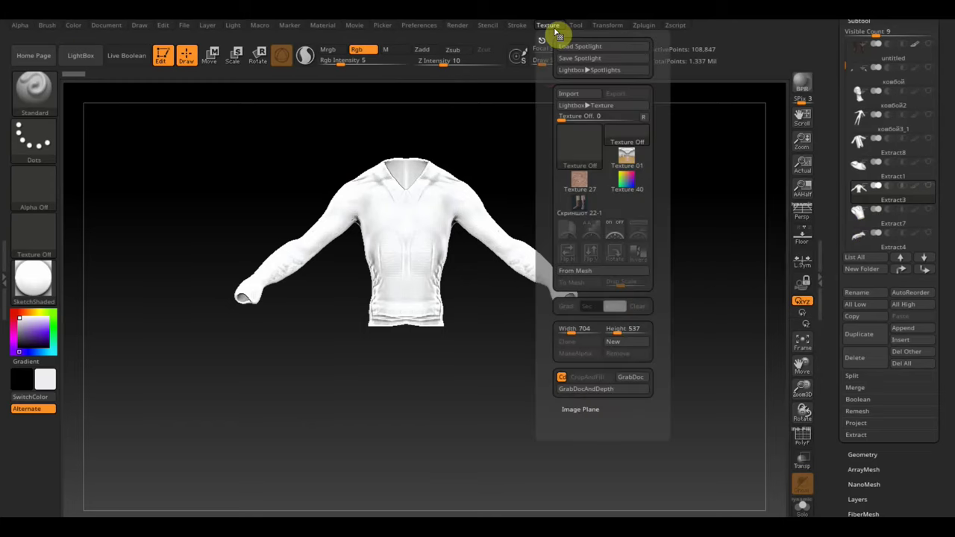
left_click(578, 95)
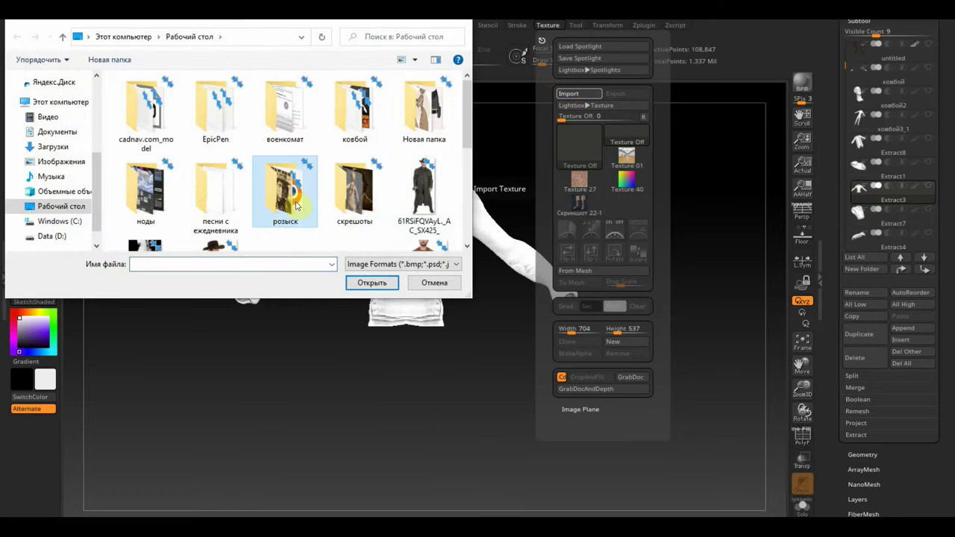
left_click(372, 283)
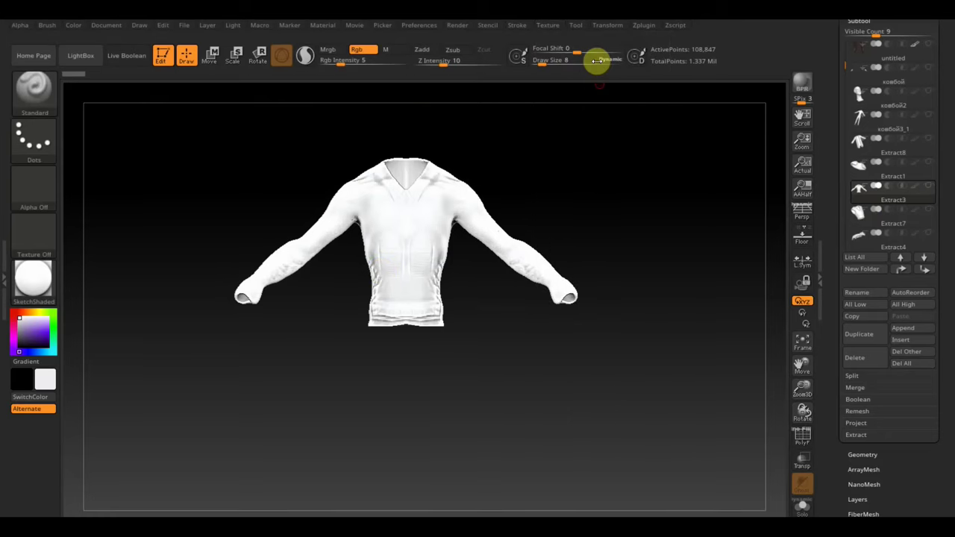
Add the photo to Spotlight, move and shrink it, then enlarge the shirt to match.
left_click(548, 25)
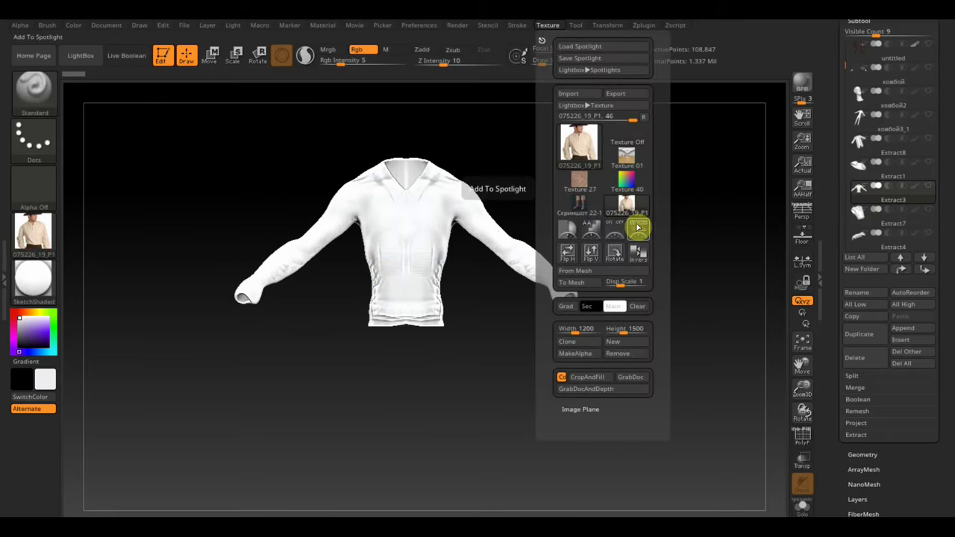
left_click(634, 224)
left_click_drag(459, 287, 605, 270)
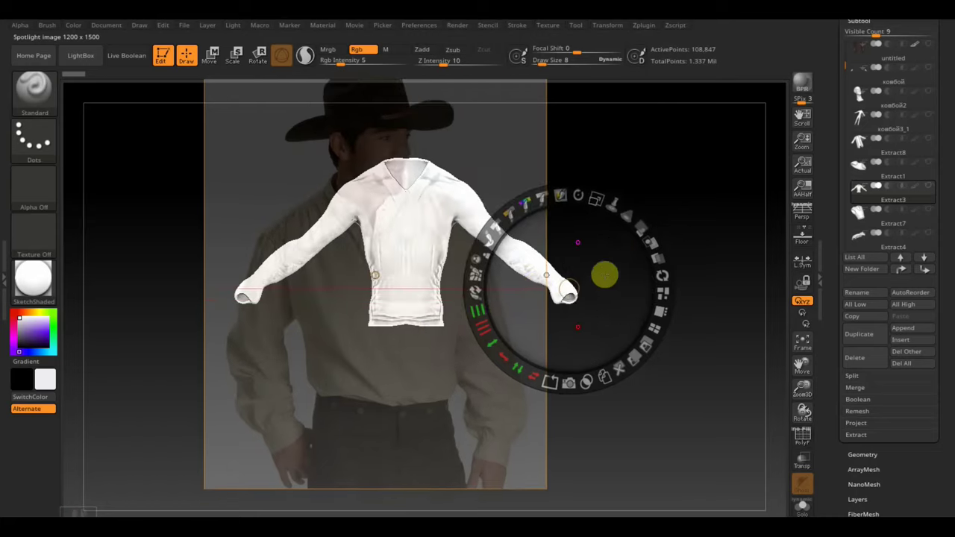
left_click_drag(596, 196, 593, 200)
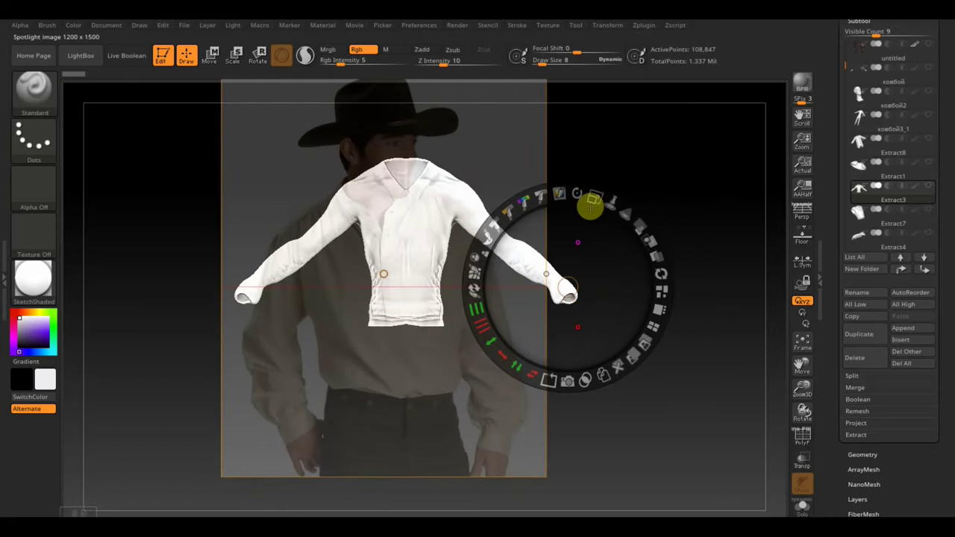
key("z")
mouse_move(593, 208)
left_mouse_down()
mouse_move(633, 281)
mouse_move(629, 265)
mouse_move(622, 350)
mouse_move(653, 355)
mouse_move(629, 346)
mouse_move(648, 365)
mouse_move(653, 186)
mouse_move(688, 351)
mouse_move(701, 356)
mouse_move(661, 232)
mouse_move(650, 235)
mouse_move(664, 250)
left_mouse_up()
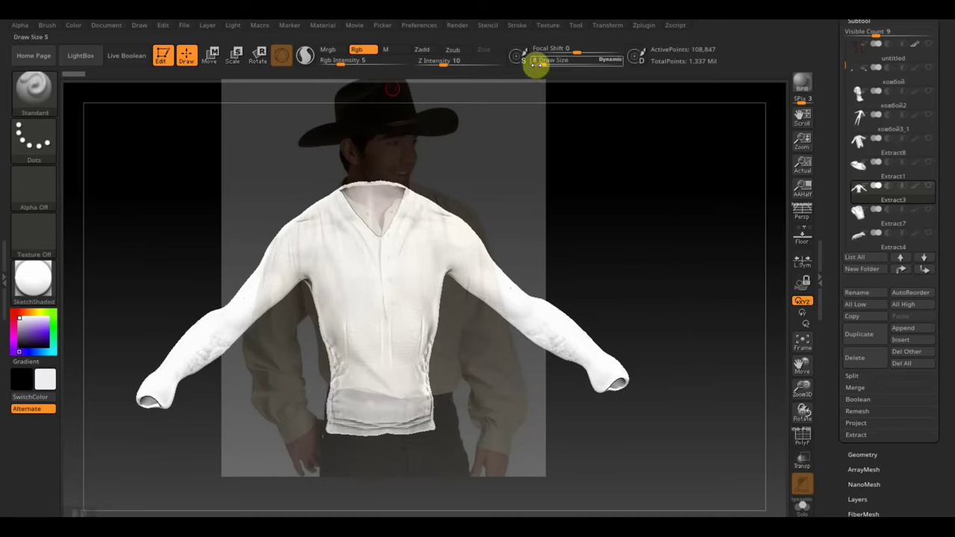
At brush size 73 and Rgb intensity 100, project the photo's beige fabric onto the chest and lower torso.
left_click_drag(539, 64, 545, 64)
left_click_drag(357, 289, 348, 253)
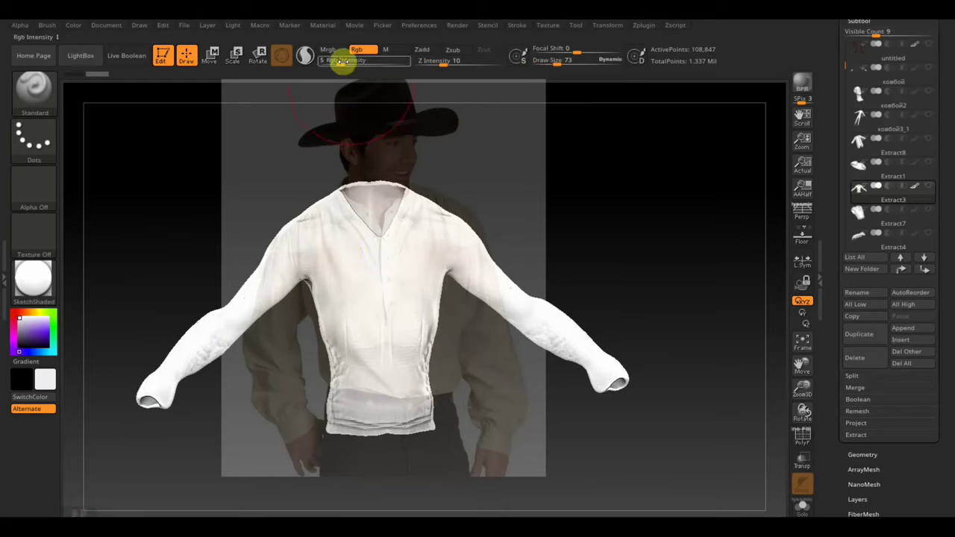
left_click_drag(341, 59, 407, 61)
mouse_move(419, 104)
left_mouse_down()
mouse_move(221, 358)
mouse_move(311, 336)
mouse_move(354, 347)
left_mouse_up()
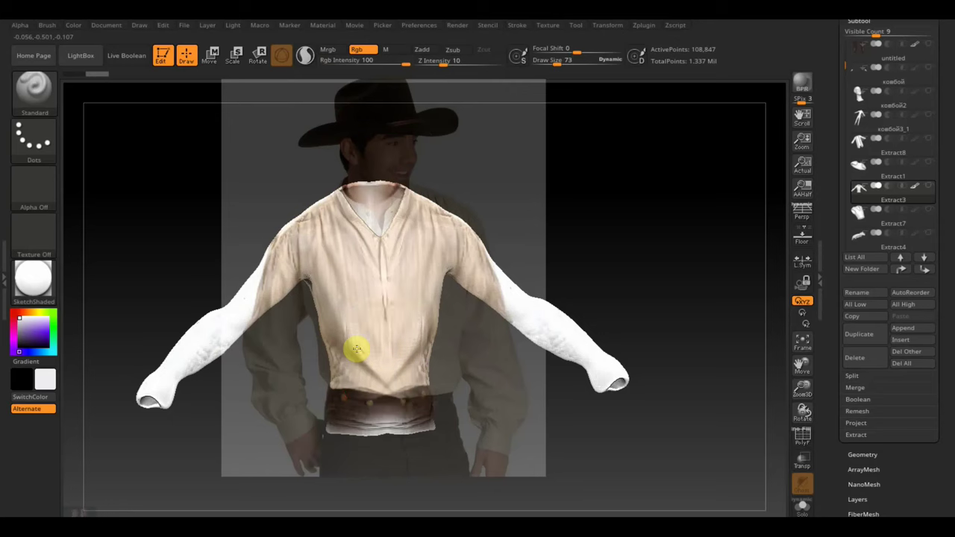
mouse_move(273, 251)
left_mouse_down()
mouse_move(314, 264)
mouse_move(346, 317)
left_mouse_up()
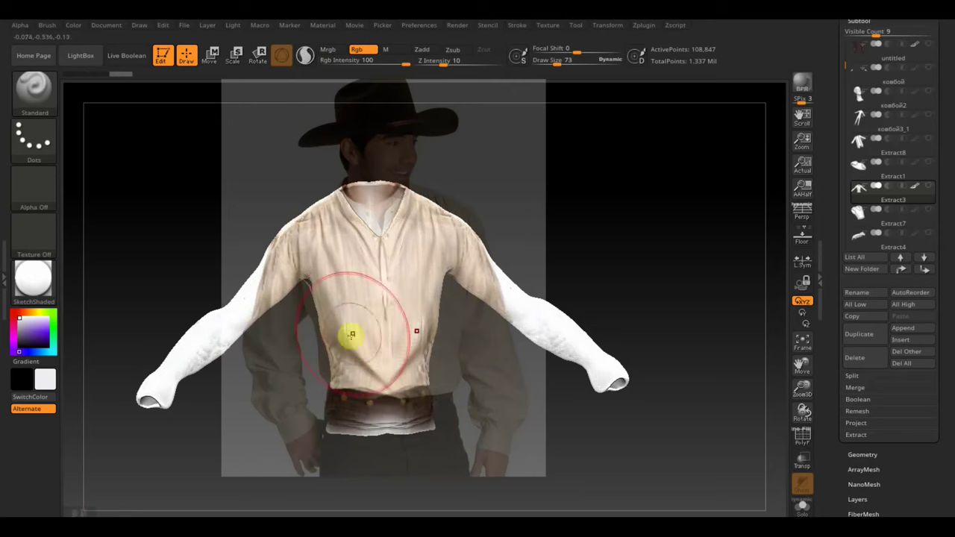
Reduce brush size to about 48, undo three strokes, and realign the shirt with the photo.
left_click_drag(564, 220, 588, 218)
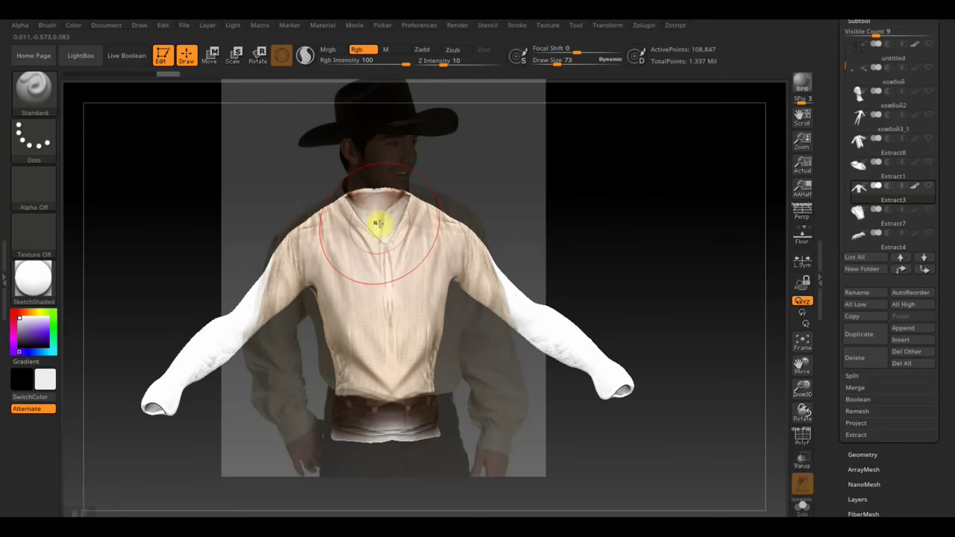
mouse_move(552, 201)
left_mouse_down()
mouse_move(526, 209)
mouse_move(594, 207)
mouse_move(565, 226)
mouse_move(590, 219)
mouse_move(579, 237)
left_mouse_up()
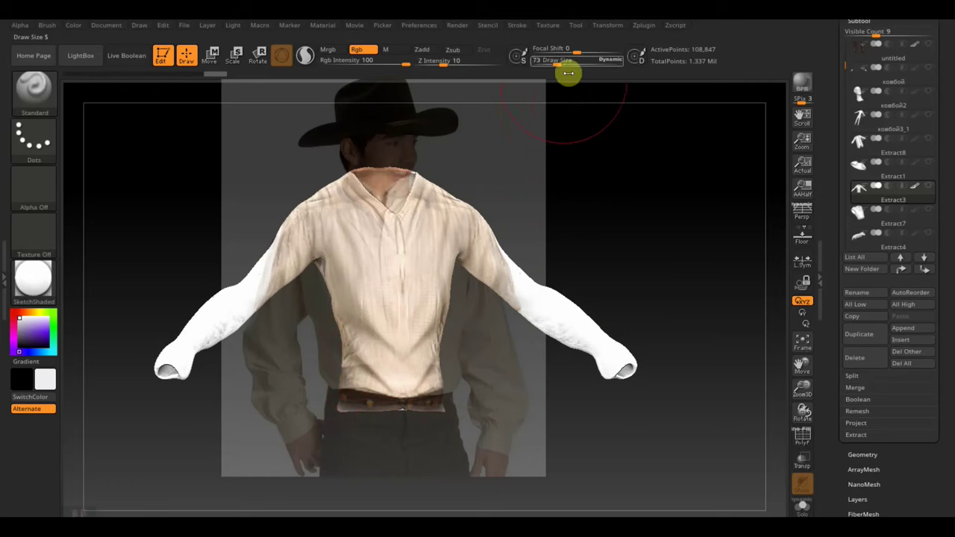
left_click_drag(560, 63, 551, 64)
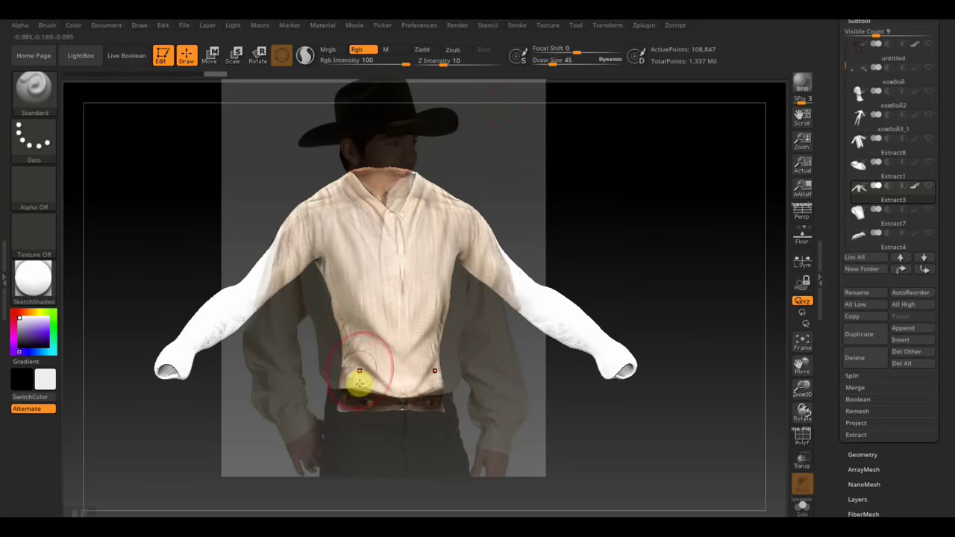
left_click_drag(603, 226, 611, 226)
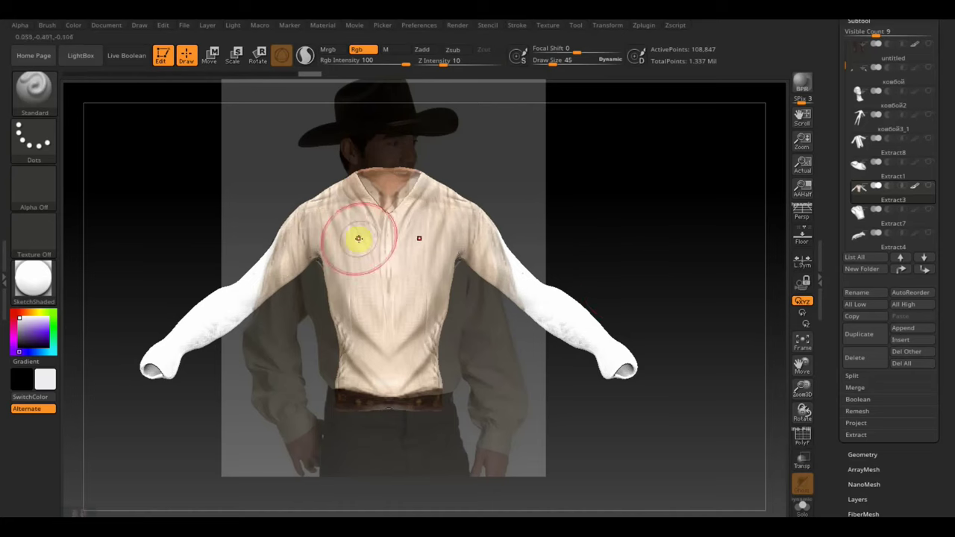
key("ctrl+z")
key("ctrl+z")
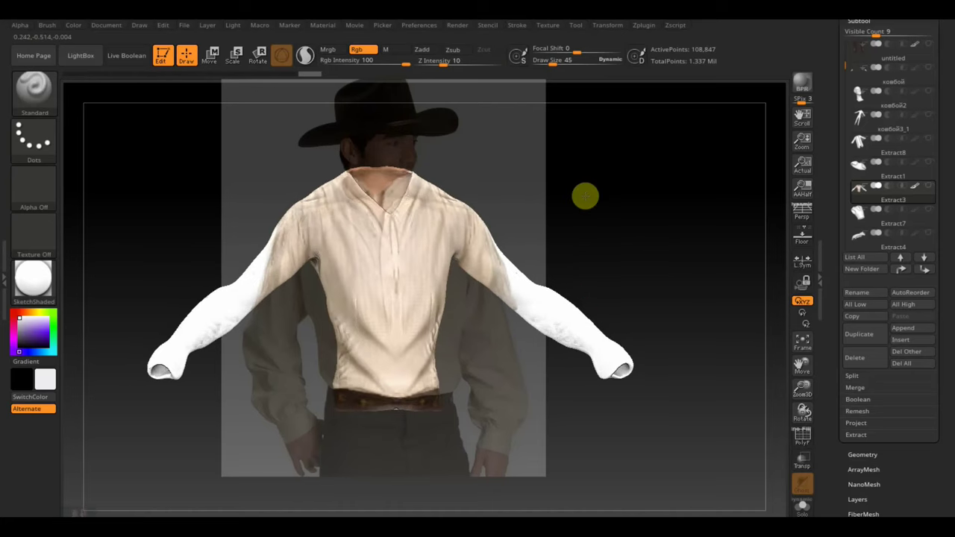
key("ctrl+z")
key("ctrl+z")
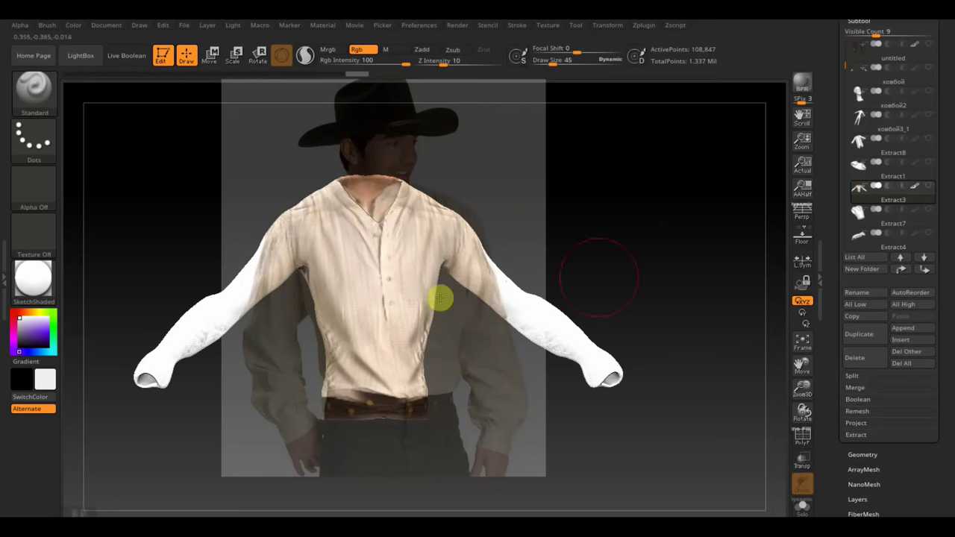
key("ctrl+z")
key("ctrl+z")
key("ctrl+z")
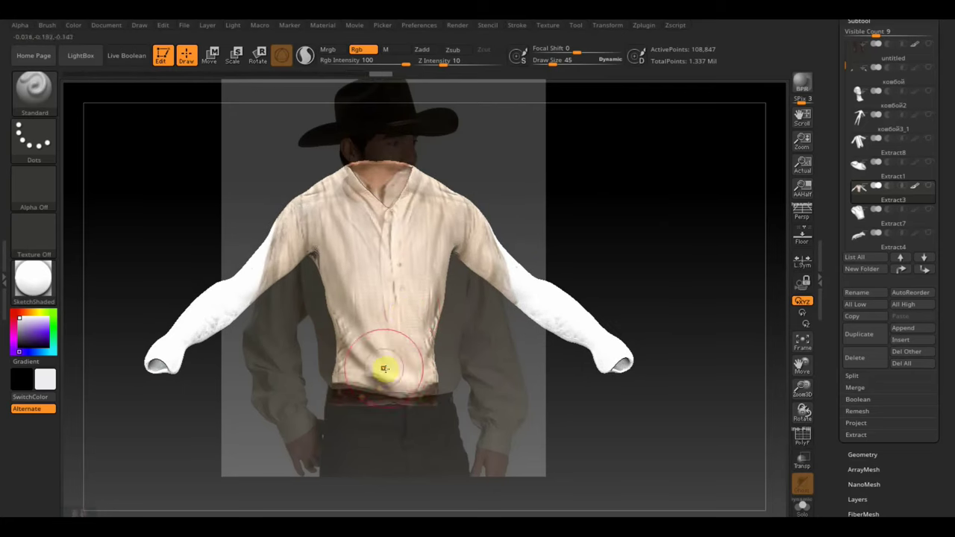
mouse_move(607, 228)
left_mouse_down()
mouse_move(560, 258)
mouse_move(537, 387)
mouse_move(598, 313)
mouse_move(605, 269)
left_mouse_up()
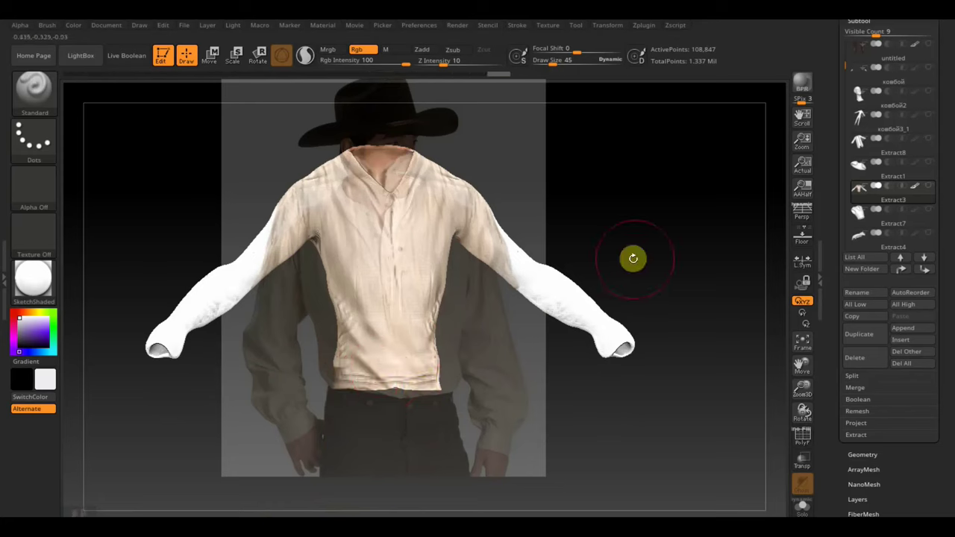
Tilt and horizontally flip the Spotlight photo, then paint its fabric onto the left upper arm and forearm.
key("shift+z")
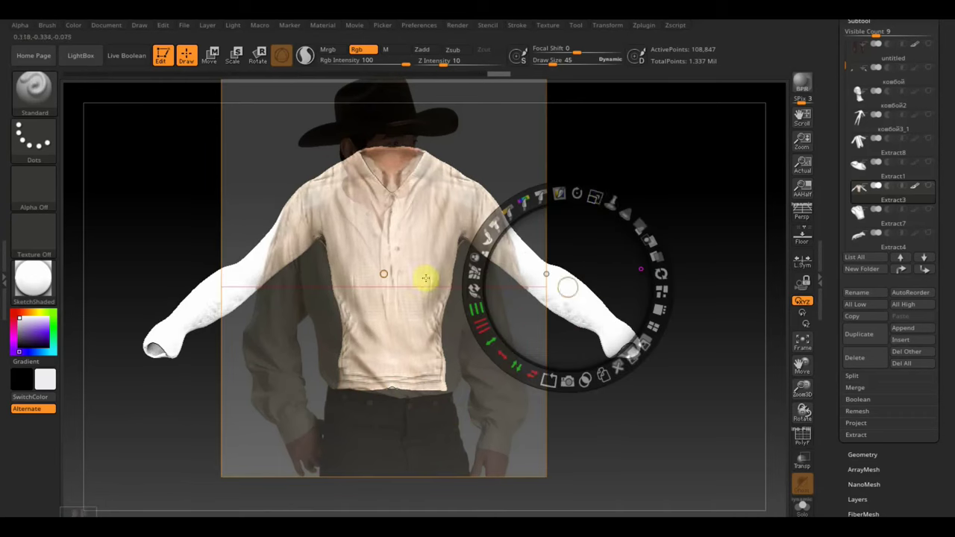
left_click_drag(576, 194, 500, 447)
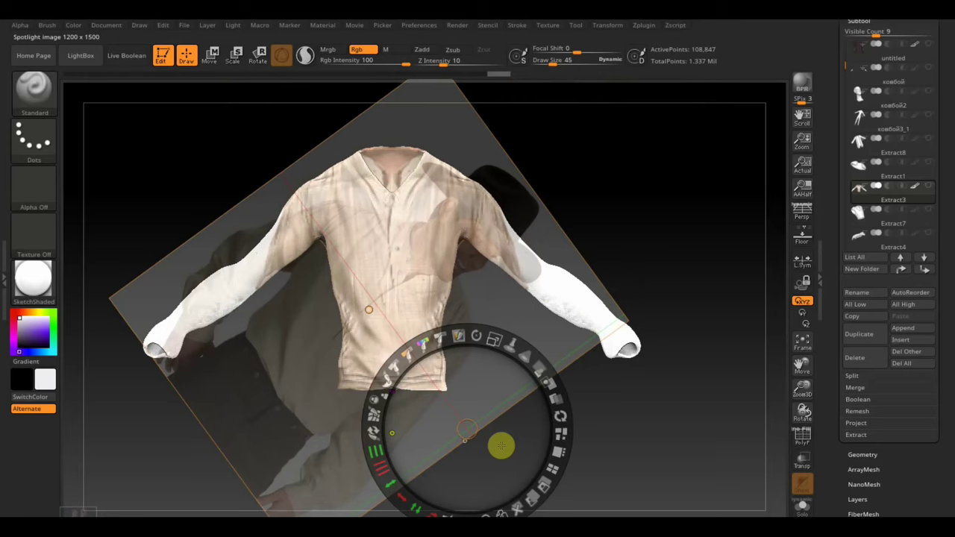
mouse_move(500, 446)
left_mouse_down()
mouse_move(469, 331)
mouse_move(443, 315)
mouse_move(469, 400)
mouse_move(518, 348)
mouse_move(530, 310)
mouse_move(535, 351)
mouse_move(518, 336)
left_mouse_up()
left_click(453, 438)
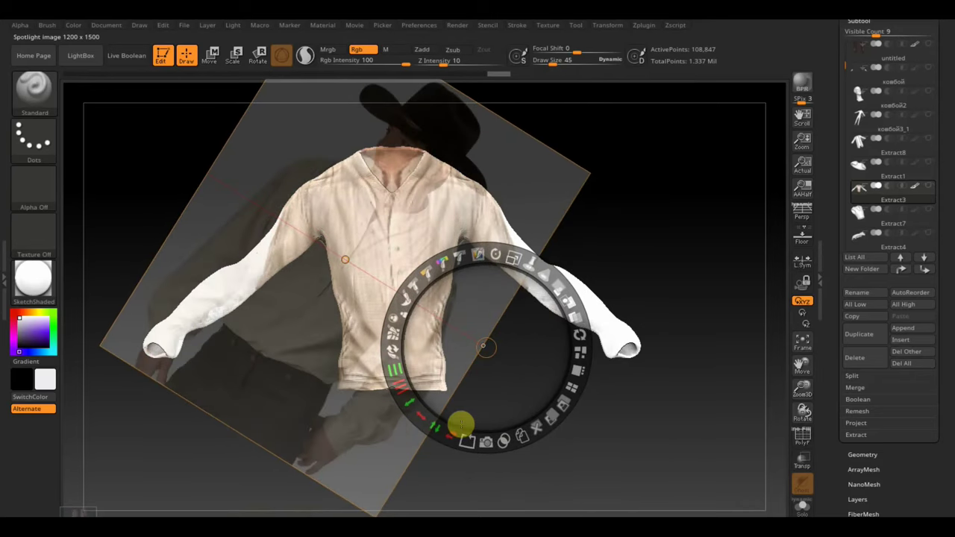
mouse_move(497, 257)
left_mouse_down()
mouse_move(508, 256)
mouse_move(502, 341)
left_mouse_up()
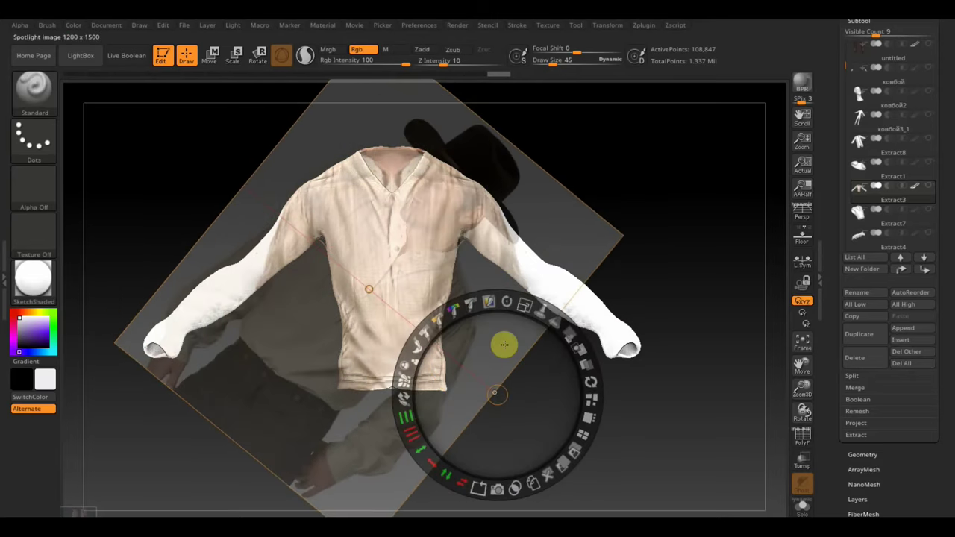
key("z")
left_click_drag(300, 205, 215, 296)
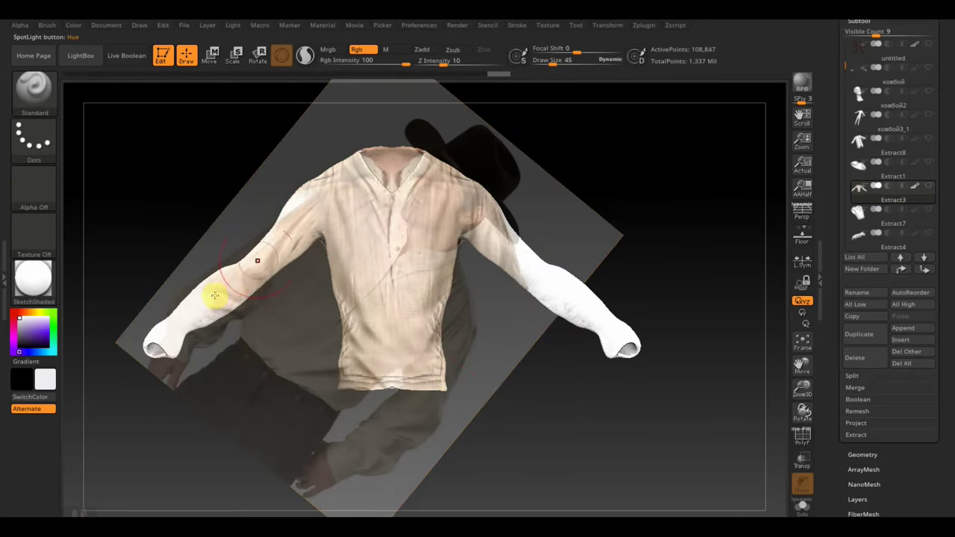
left_click_drag(294, 207, 184, 318)
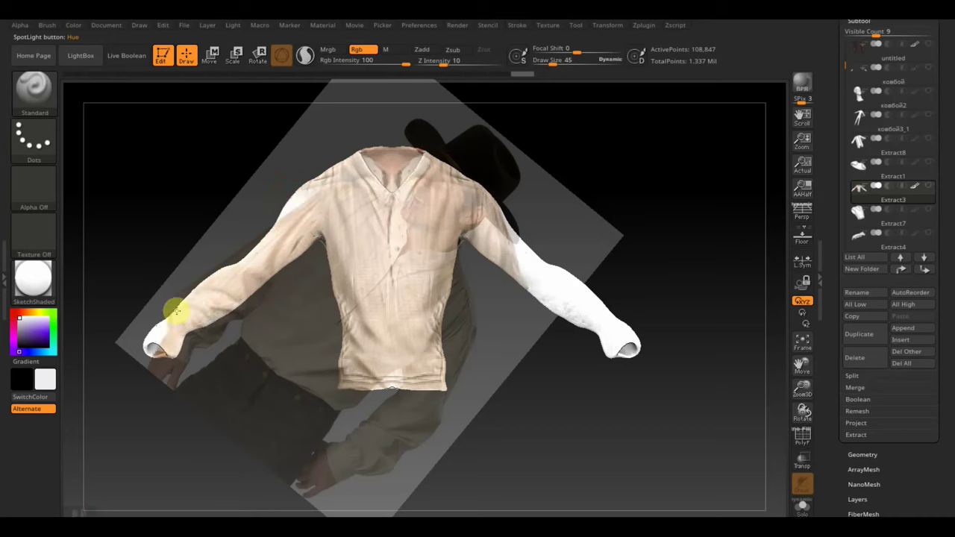
Readjust the photo, repaint the left sleeve from cuff to shoulder, then hide Spotlight and show the back.
key("z")
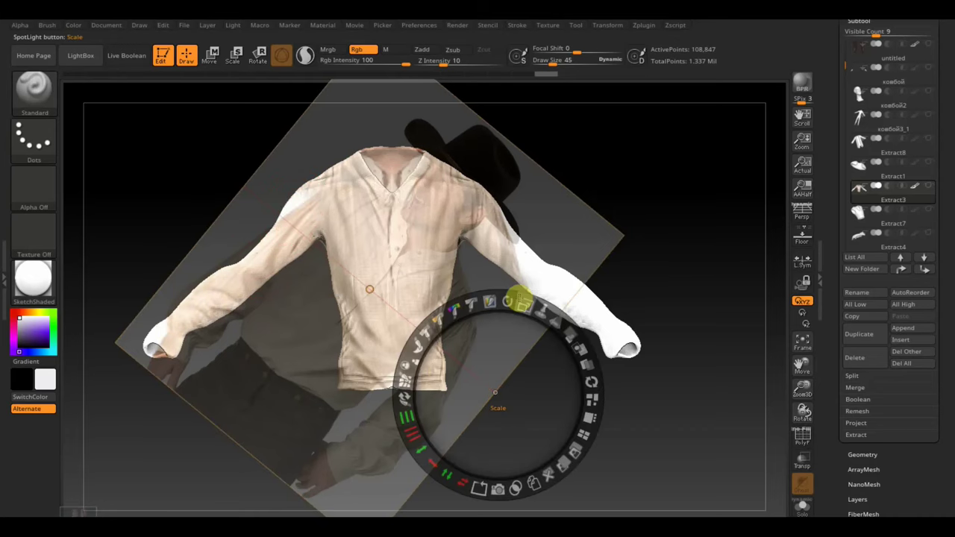
mouse_move(523, 299)
left_mouse_down()
mouse_move(529, 371)
mouse_move(552, 378)
left_mouse_up()
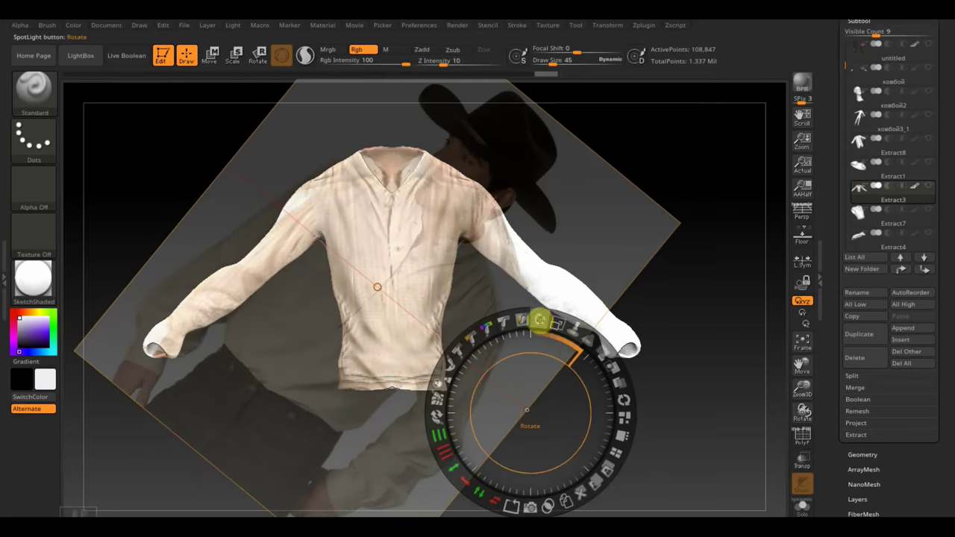
mouse_move(538, 318)
left_mouse_down()
mouse_move(558, 362)
mouse_move(555, 351)
mouse_move(550, 363)
mouse_move(512, 367)
mouse_move(526, 376)
mouse_move(561, 370)
mouse_move(554, 363)
mouse_move(569, 336)
mouse_move(562, 343)
left_mouse_up()
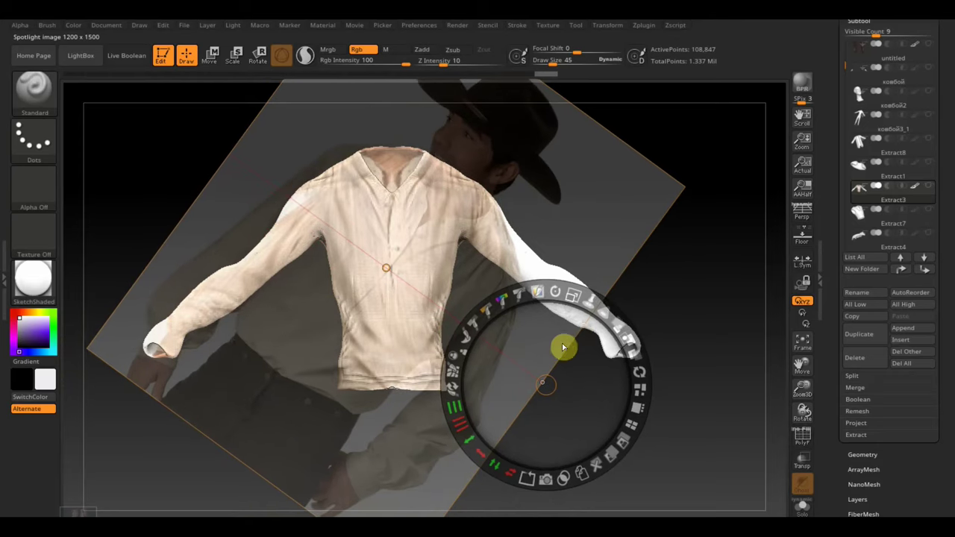
key("z")
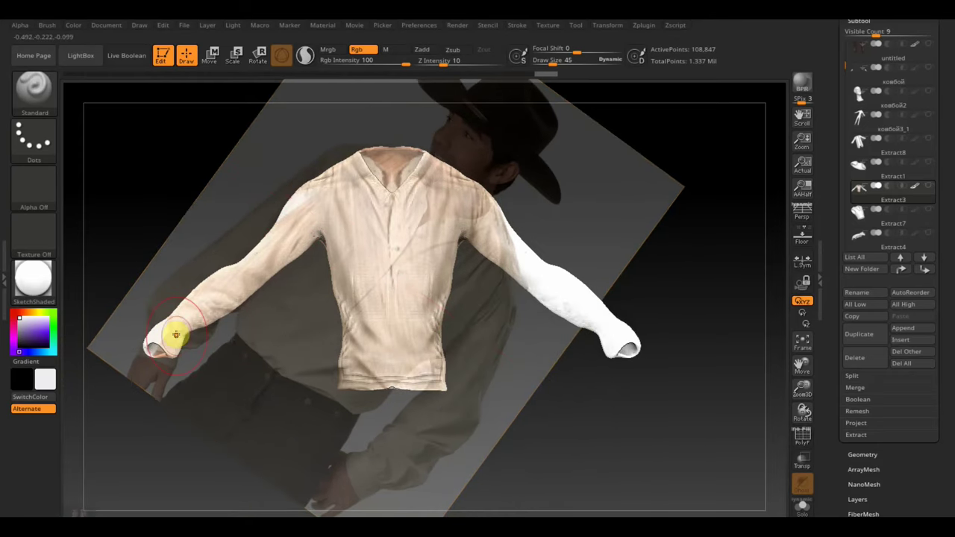
left_click_drag(176, 334, 284, 248)
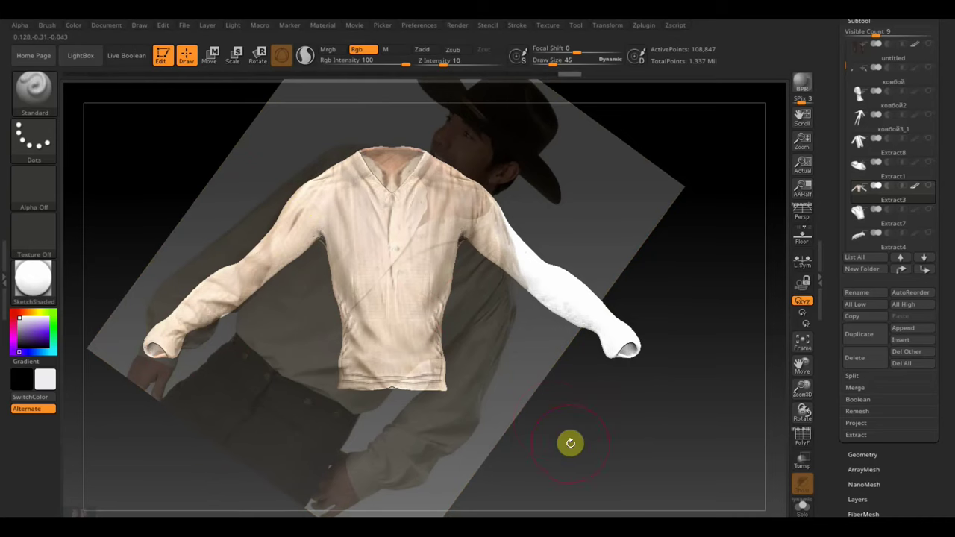
key("shift+z")
mouse_move(570, 442)
left_mouse_down()
mouse_move(607, 473)
mouse_move(665, 477)
mouse_move(609, 443)
mouse_move(398, 392)
mouse_move(701, 403)
mouse_move(610, 388)
mouse_move(681, 390)
left_mouse_up()
Straighten and raise the cowboy photo, then project its fabric onto the upper back and shoulder.
key("shift+z")
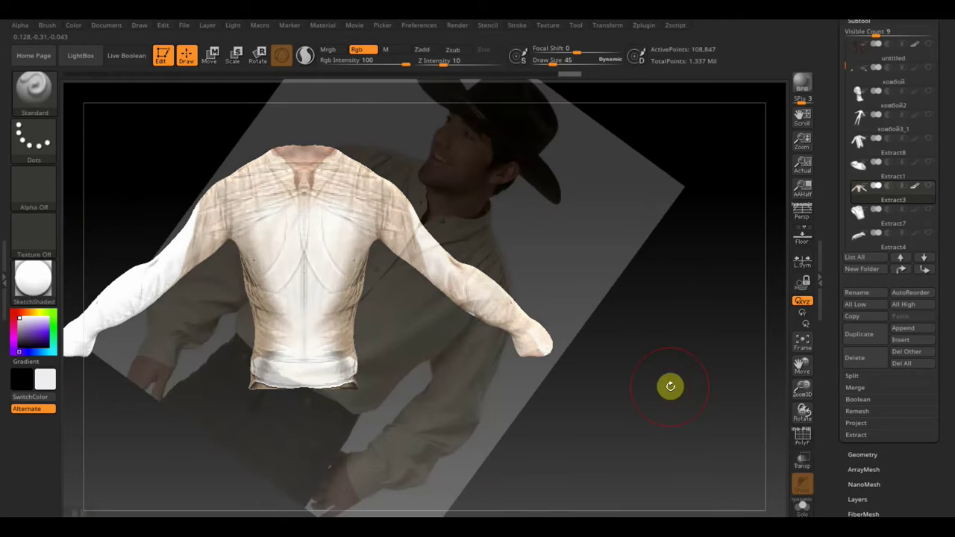
key("z")
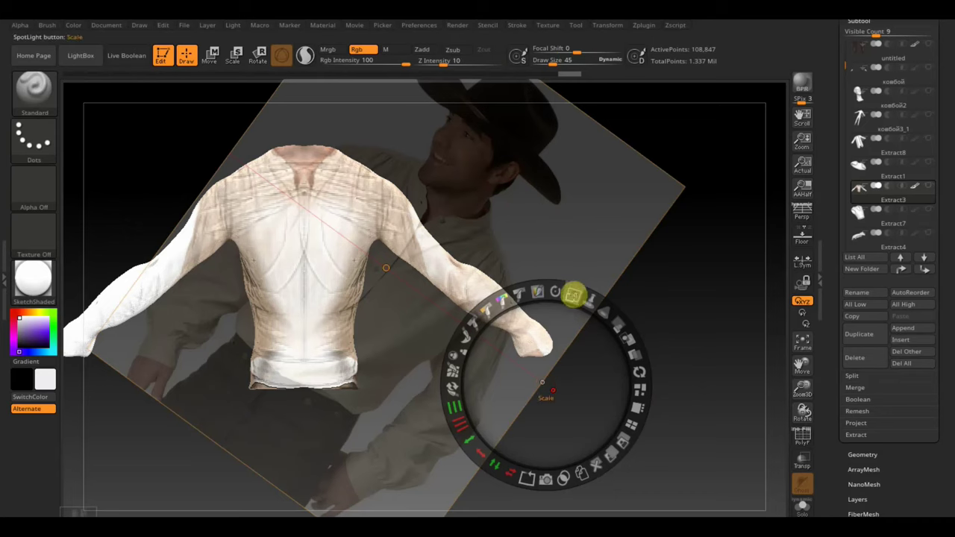
left_click_drag(572, 292, 481, 266)
left_click_drag(541, 386, 569, 236)
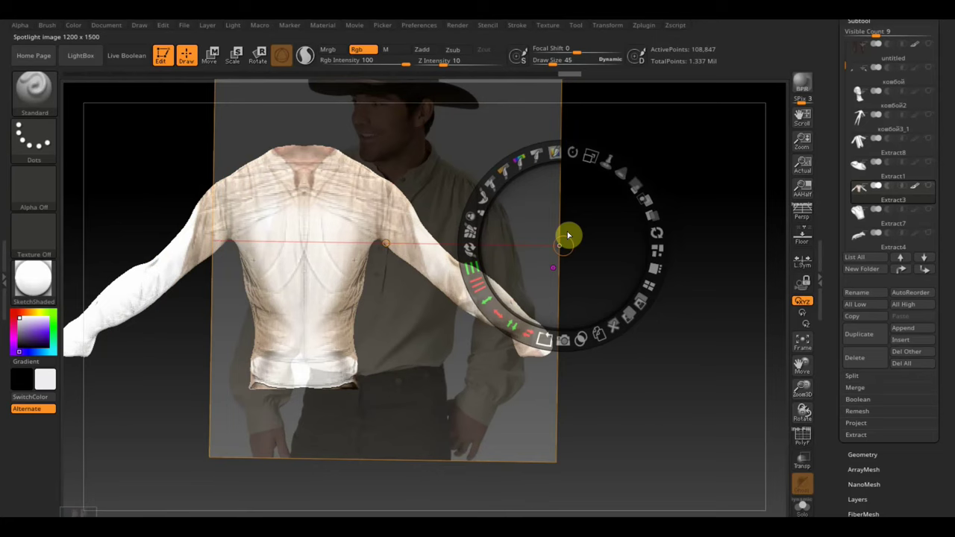
key("z")
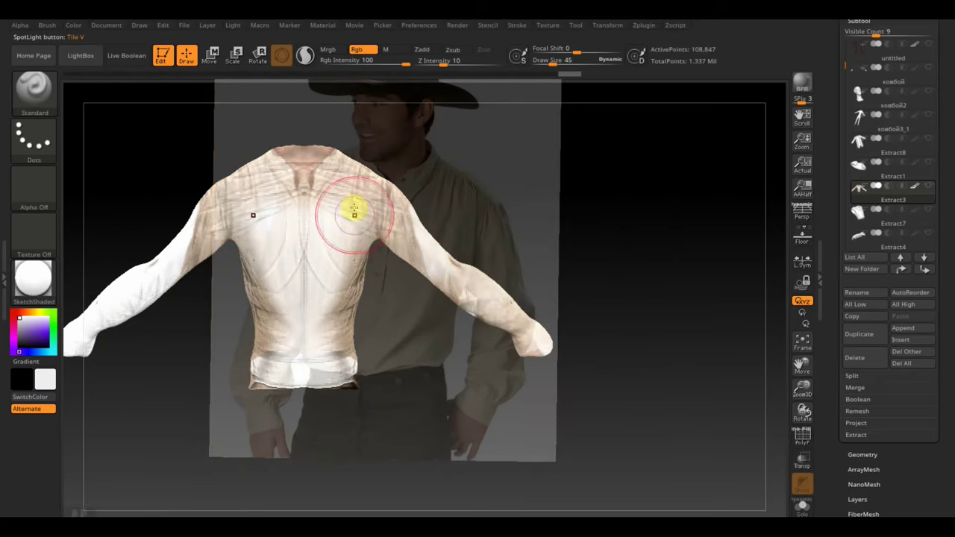
left_click_drag(348, 214, 330, 262)
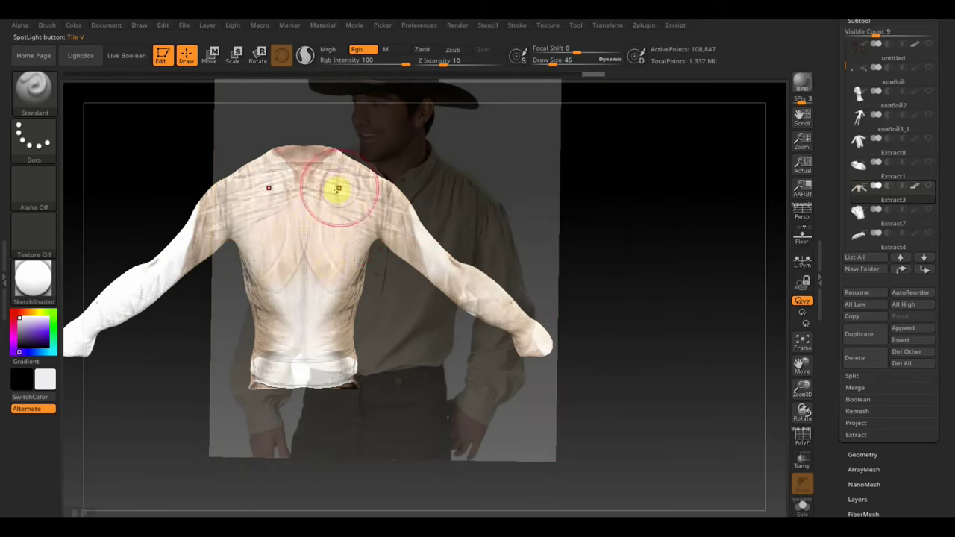
mouse_move(338, 189)
left_mouse_down()
mouse_move(334, 373)
mouse_move(317, 330)
left_mouse_up()
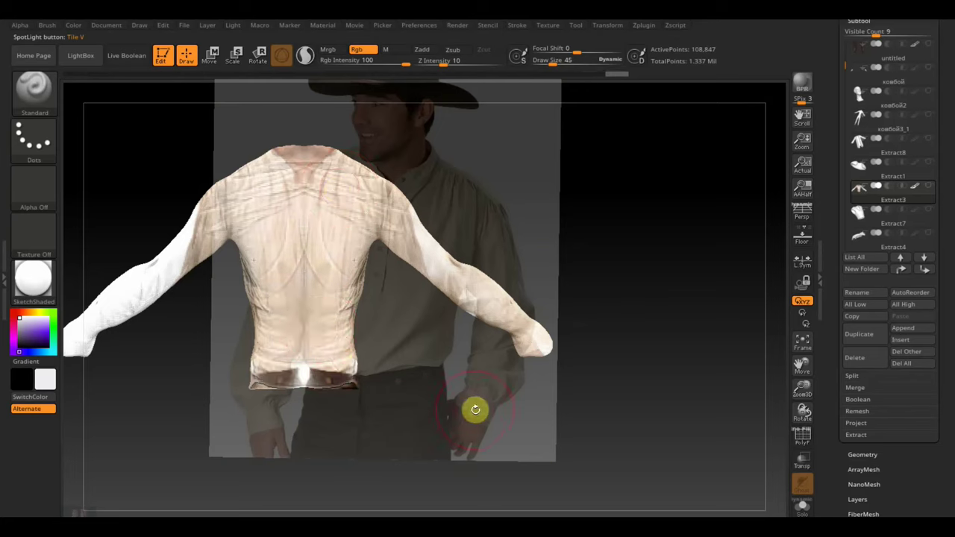
Shift the photo down-left, paint the lower back, and touch up the back's texture.
key("shift+z")
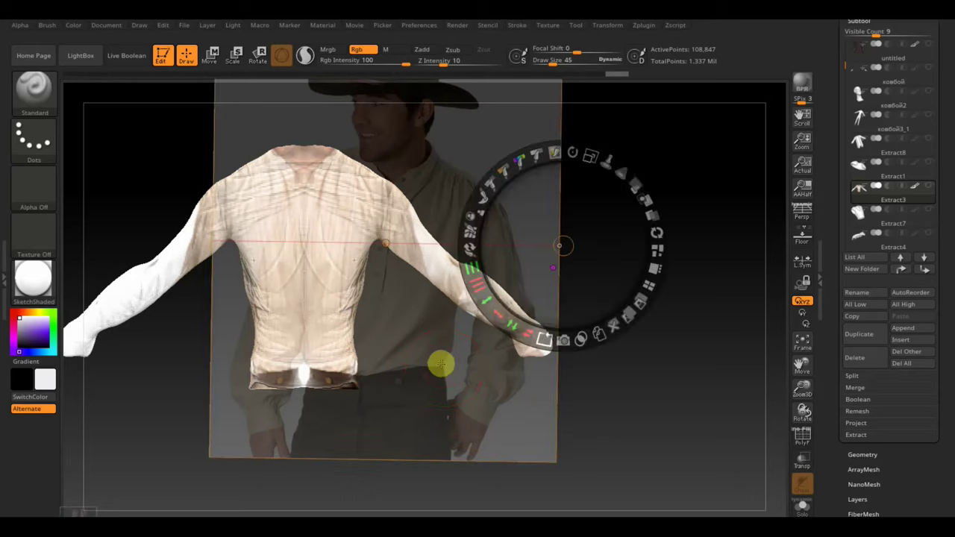
mouse_move(515, 292)
left_mouse_down()
mouse_move(510, 308)
mouse_move(420, 316)
mouse_move(448, 315)
left_mouse_up()
key("z")
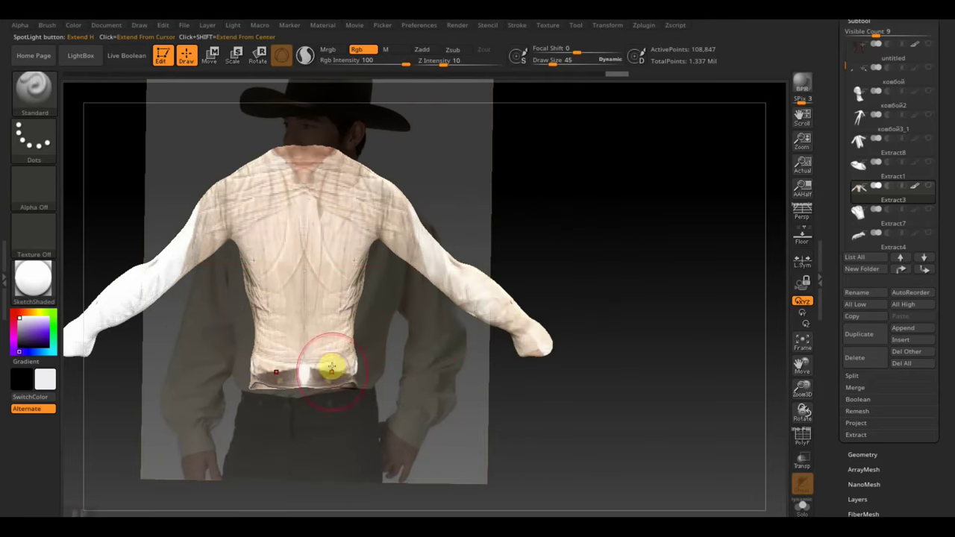
mouse_move(333, 366)
left_mouse_down()
mouse_move(294, 379)
mouse_move(341, 341)
mouse_move(349, 366)
left_mouse_up()
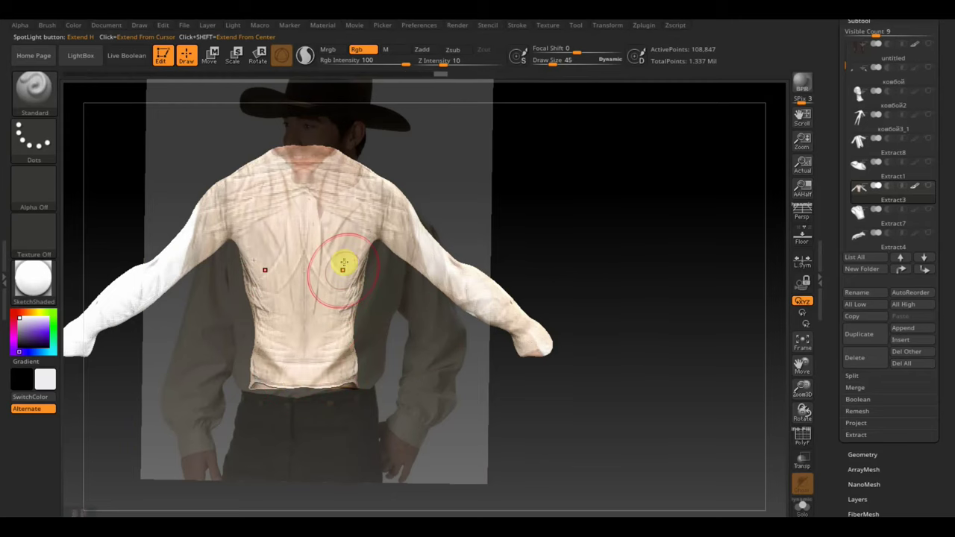
key("shift+z")
mouse_move(342, 267)
left_mouse_down()
mouse_move(330, 246)
mouse_move(416, 240)
left_mouse_up()
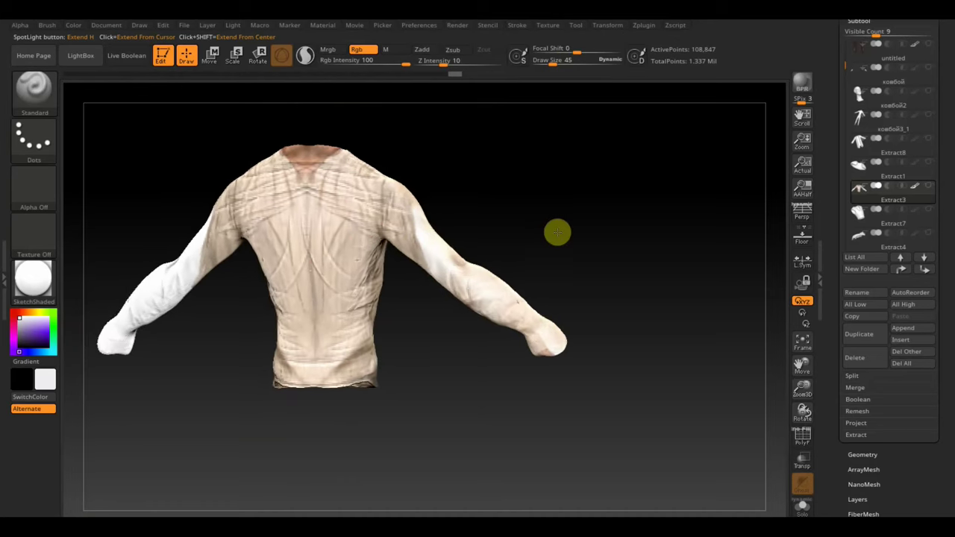
Select the Standard brush, then mirror the cowboy photo and tilt it about 45 degrees.
key("b")
key("s")
key("t")
key("shift+z")
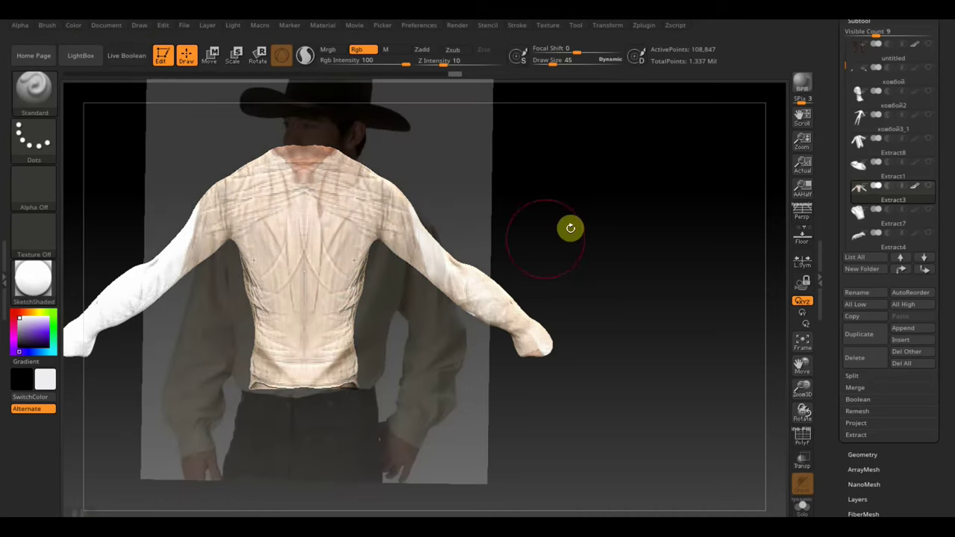
key("z")
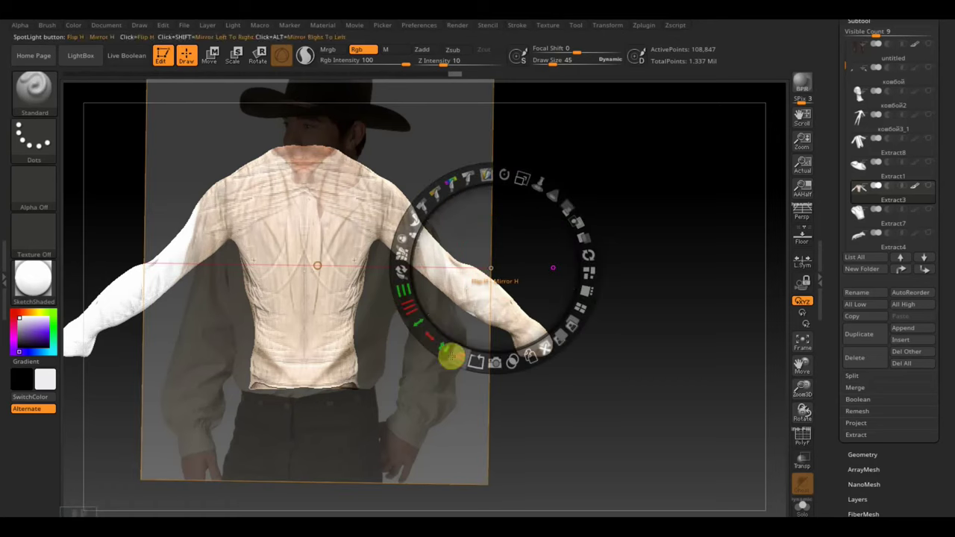
left_click(450, 358)
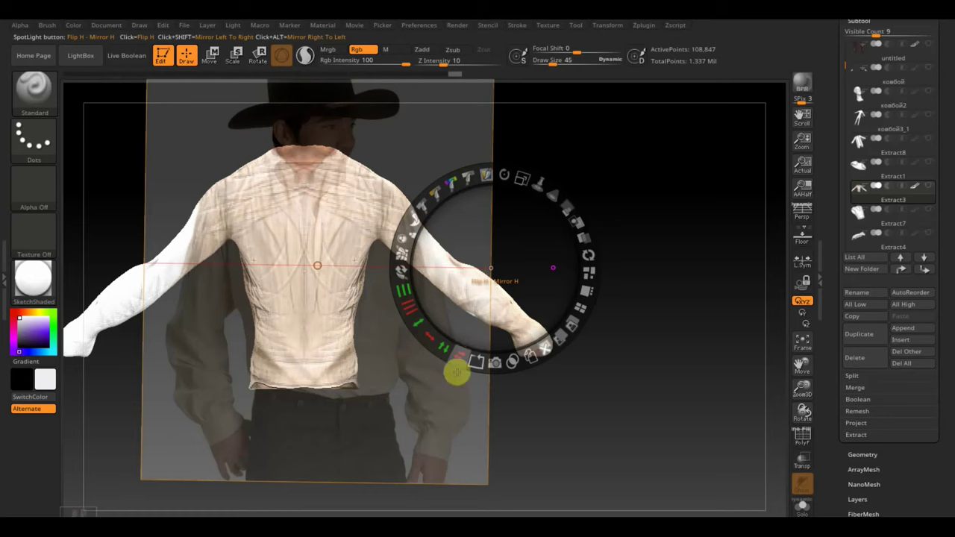
left_click(457, 361)
mouse_move(511, 171)
left_mouse_down()
mouse_move(549, 205)
mouse_move(448, 345)
mouse_move(443, 369)
left_mouse_up()
Project the fabric photo onto the left arm and torso, then return the shirt to front view.
key("z")
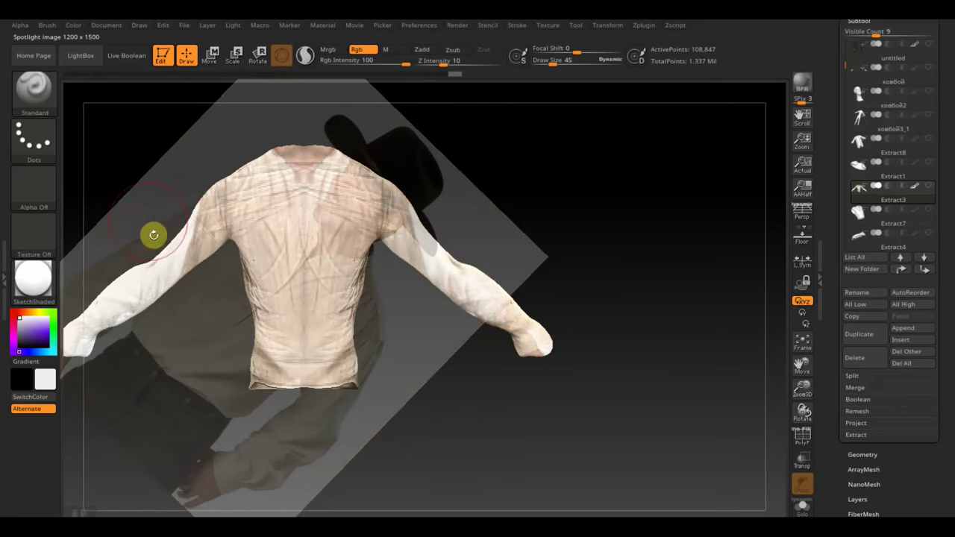
mouse_move(154, 234)
left_mouse_down()
mouse_move(192, 210)
mouse_move(154, 276)
mouse_move(109, 321)
left_mouse_up()
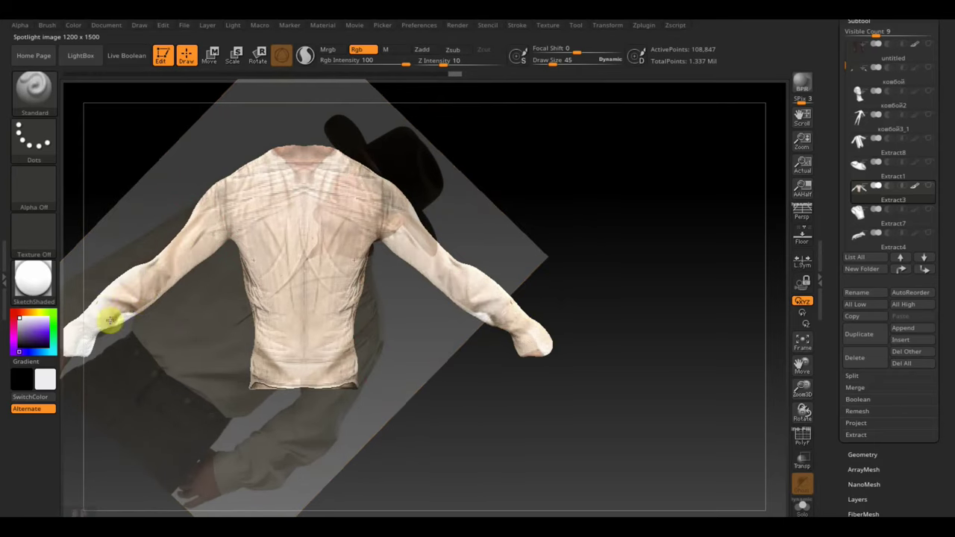
key("z")
mouse_move(351, 385)
left_mouse_down()
mouse_move(375, 405)
mouse_move(222, 320)
mouse_move(132, 305)
mouse_move(98, 330)
left_mouse_up()
key("z")
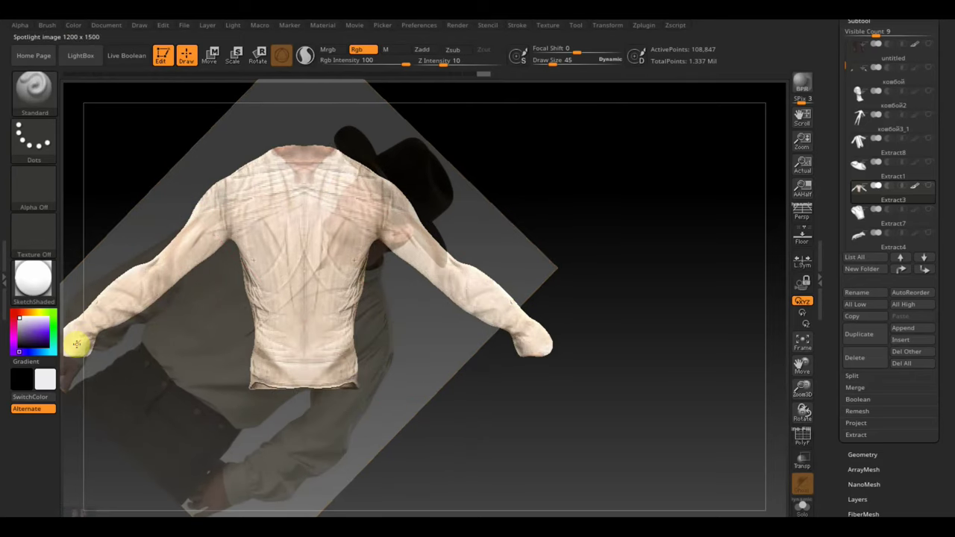
mouse_move(577, 215)
left_mouse_down("shift")
mouse_move(461, 230)
mouse_move(514, 240)
mouse_move(481, 331)
mouse_move(491, 329)
left_mouse_up("shift")
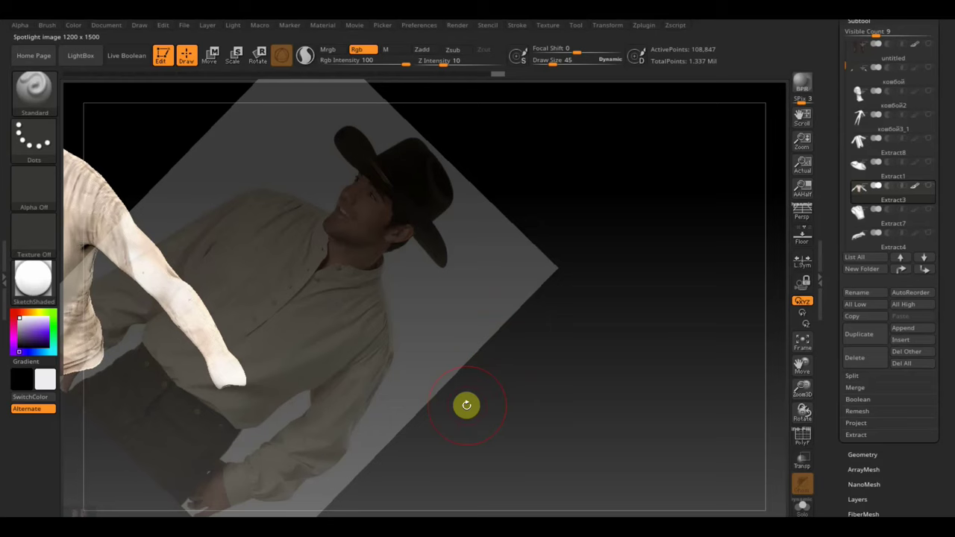
mouse_move(467, 405)
left_mouse_down()
mouse_move(688, 423)
mouse_move(693, 432)
mouse_move(678, 381)
left_mouse_up()
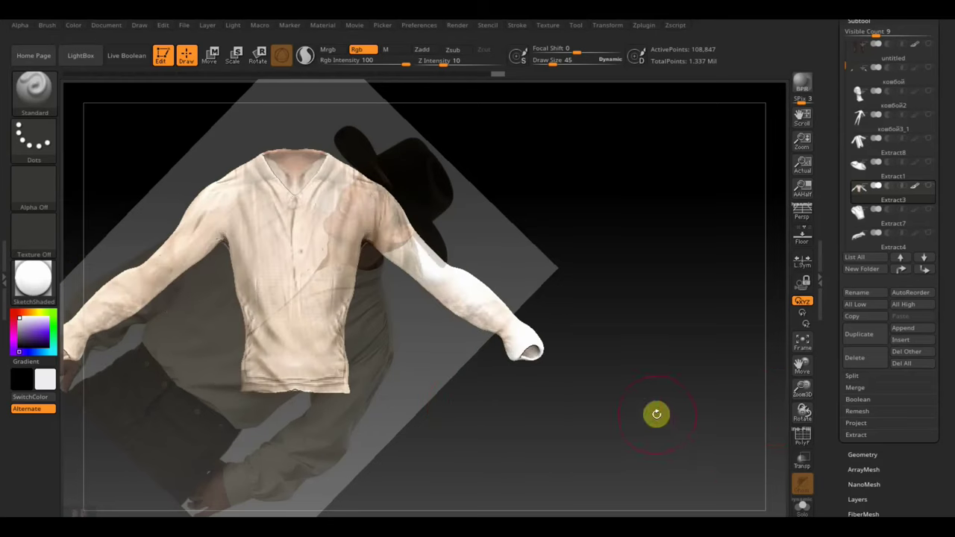
Rotate and move the photo over the sleeves, then paint its fabric along both sleeves to the cuffs.
key("shift+z")
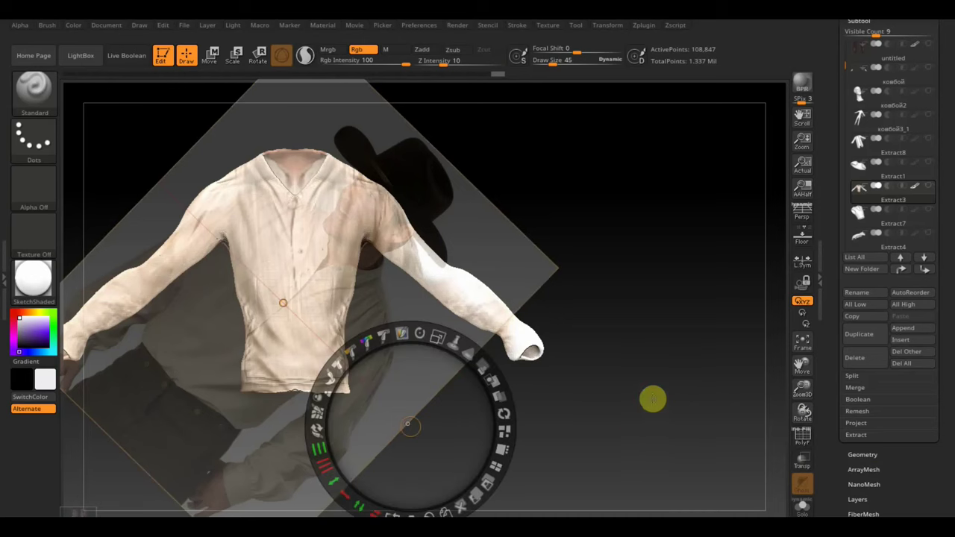
mouse_move(420, 333)
left_mouse_down()
mouse_move(438, 337)
mouse_move(305, 283)
mouse_move(394, 400)
mouse_move(495, 179)
left_mouse_up()
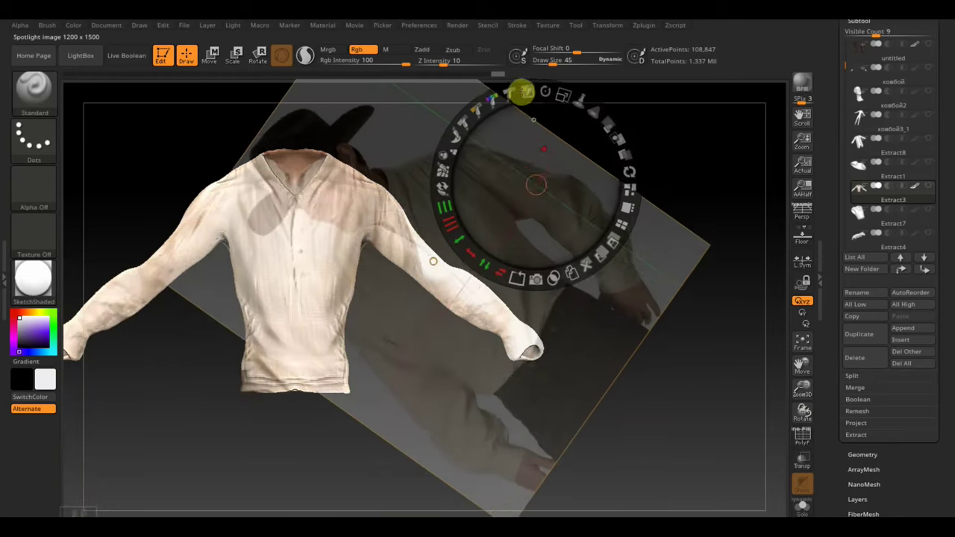
left_click_drag(549, 28, 550, 53)
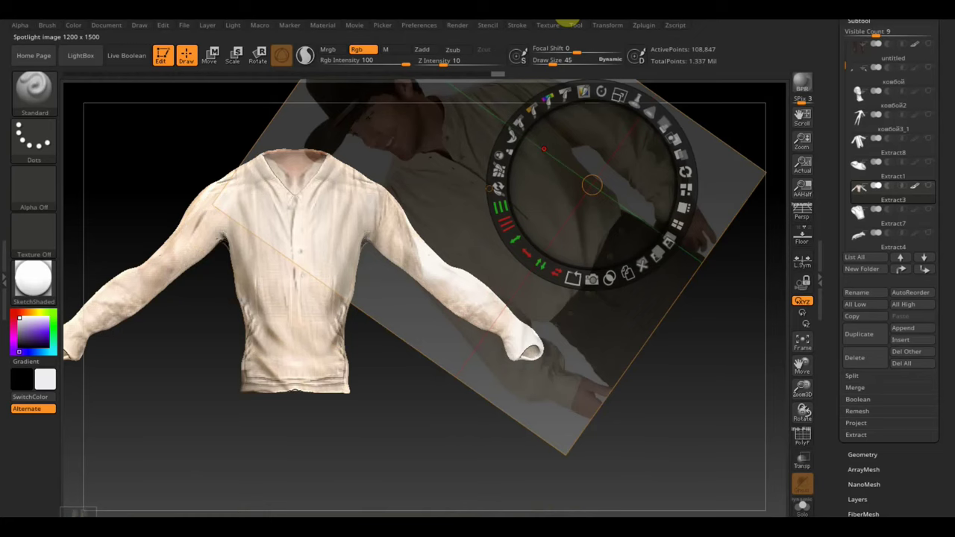
key("z")
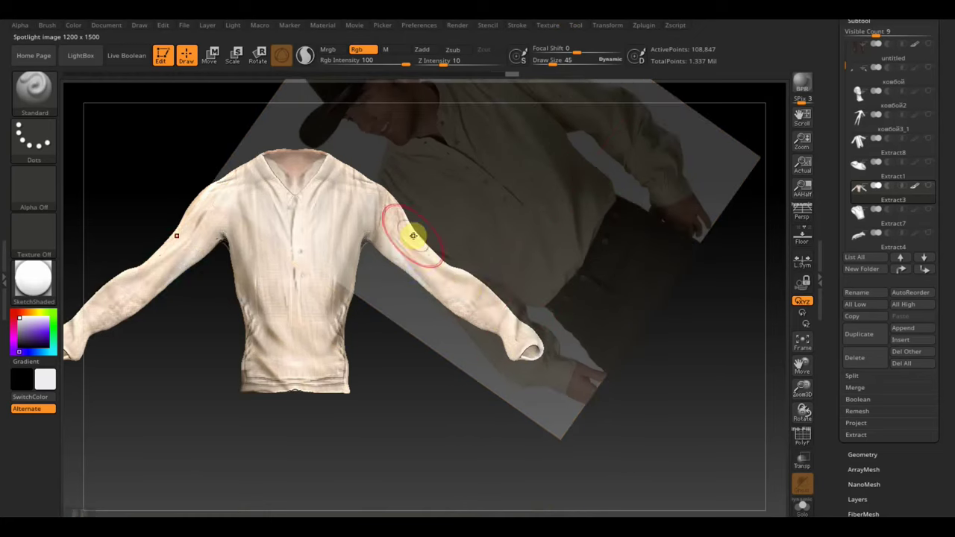
key("z")
key("z")
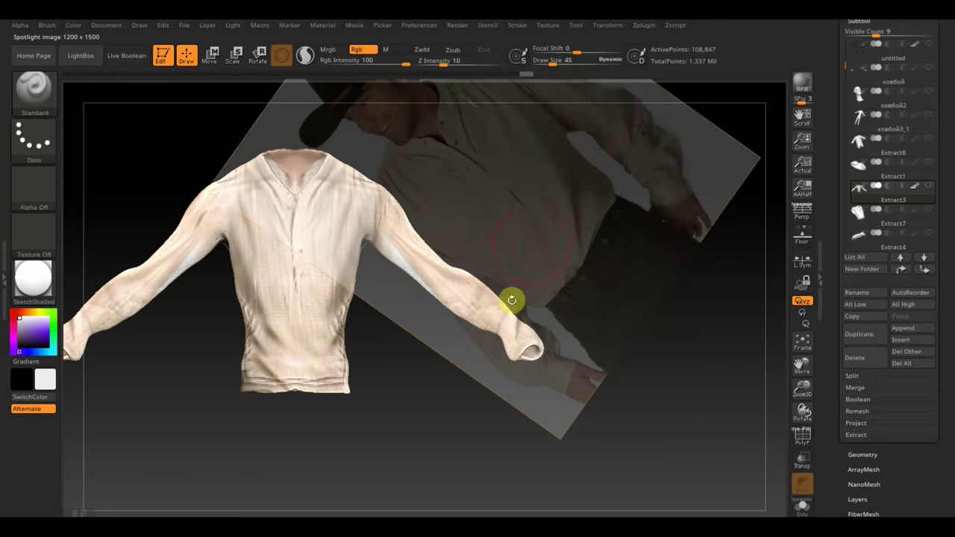
key("z")
left_click_drag(534, 232, 517, 252)
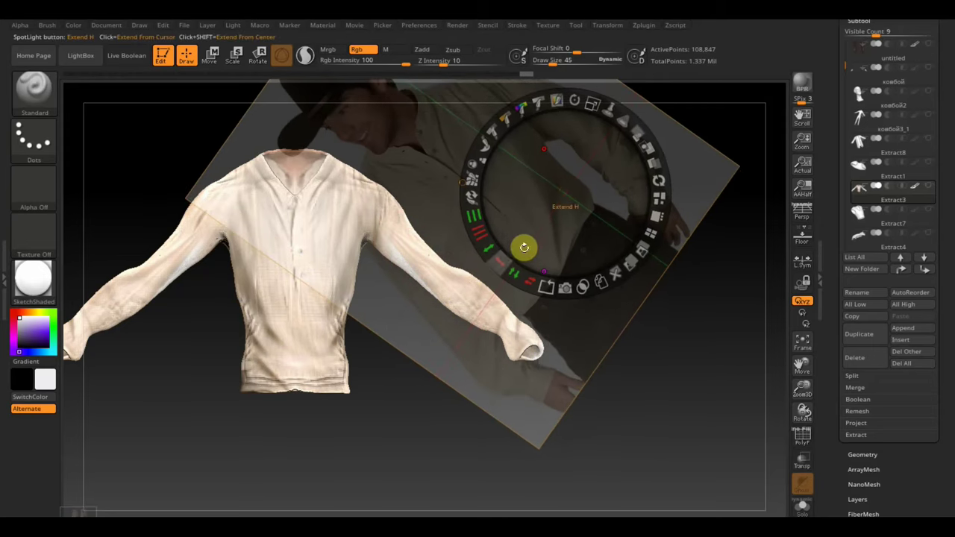
key("z")
left_click_drag(406, 276, 472, 335)
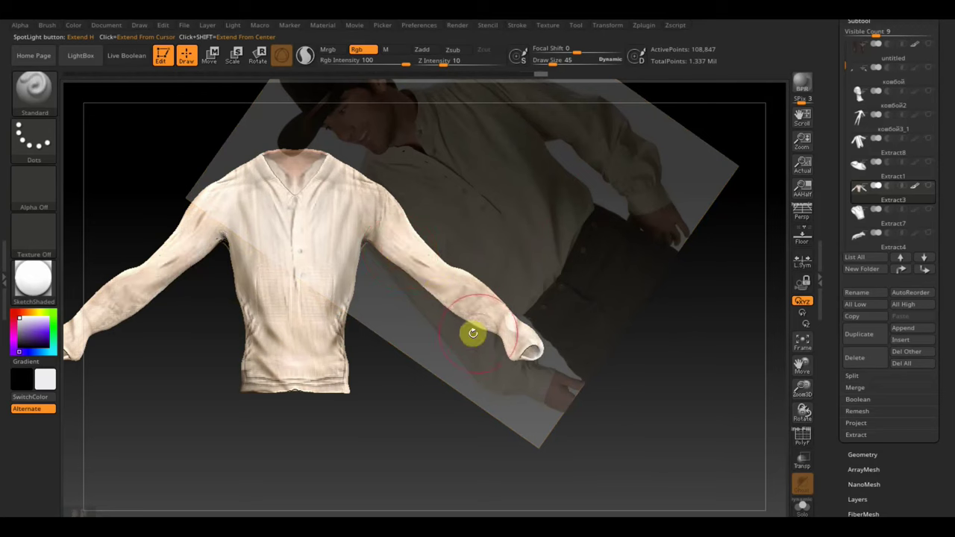
Re-orient the photo, hide it, and turn the shirt to a straight front view.
key("z")
left_click_drag(601, 184, 591, 141)
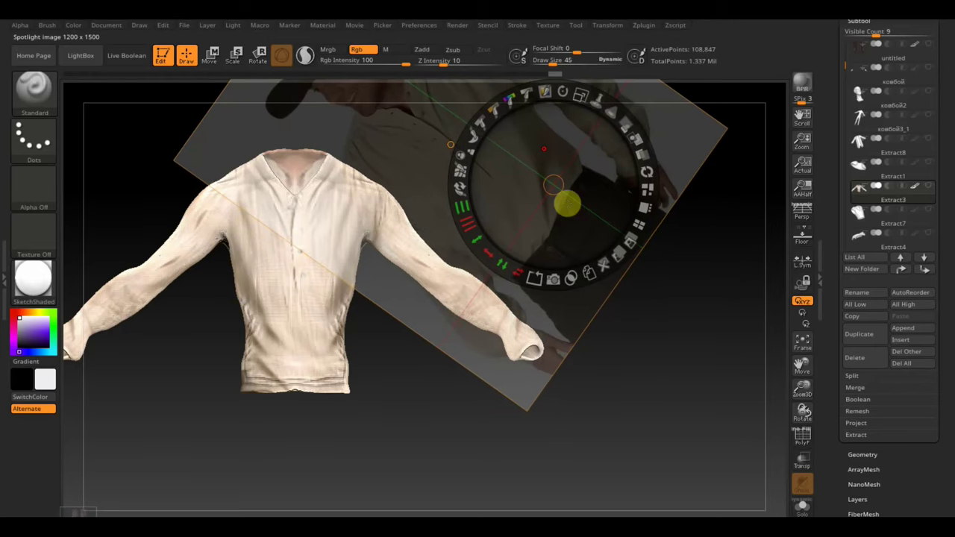
key("z")
key("shift+z")
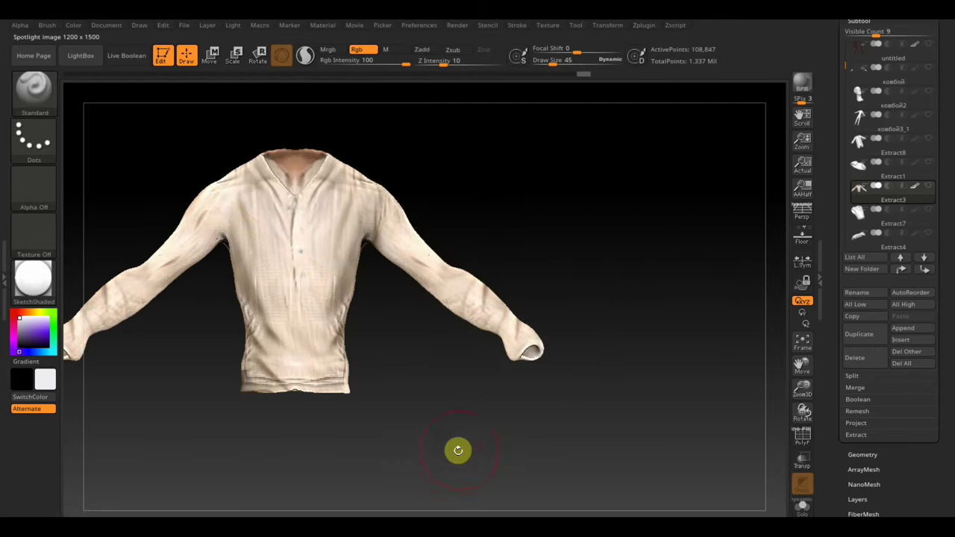
left_click_drag(458, 449, 584, 443)
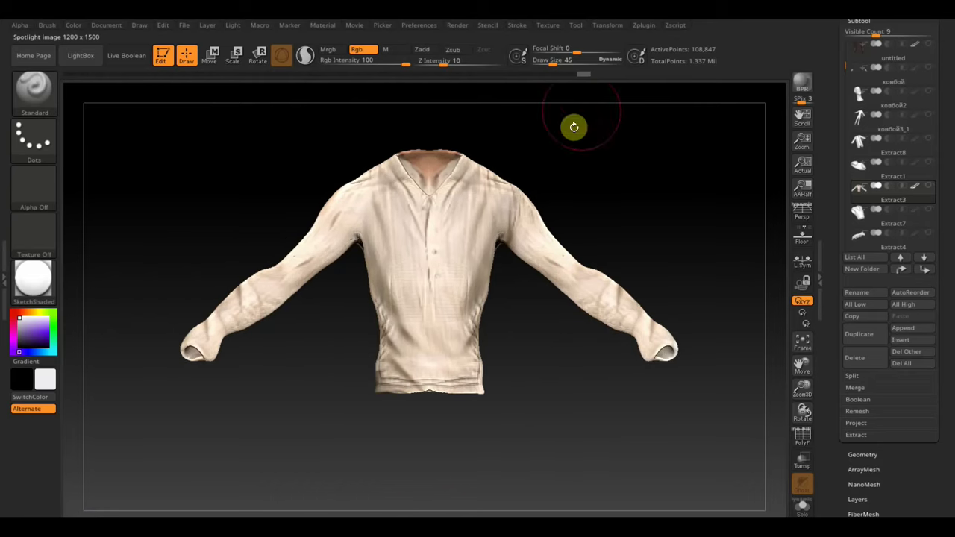
Set Draw Size to 33 and paint the inner collar with the shirt's sampled beige.
left_click(550, 62)
type("33")
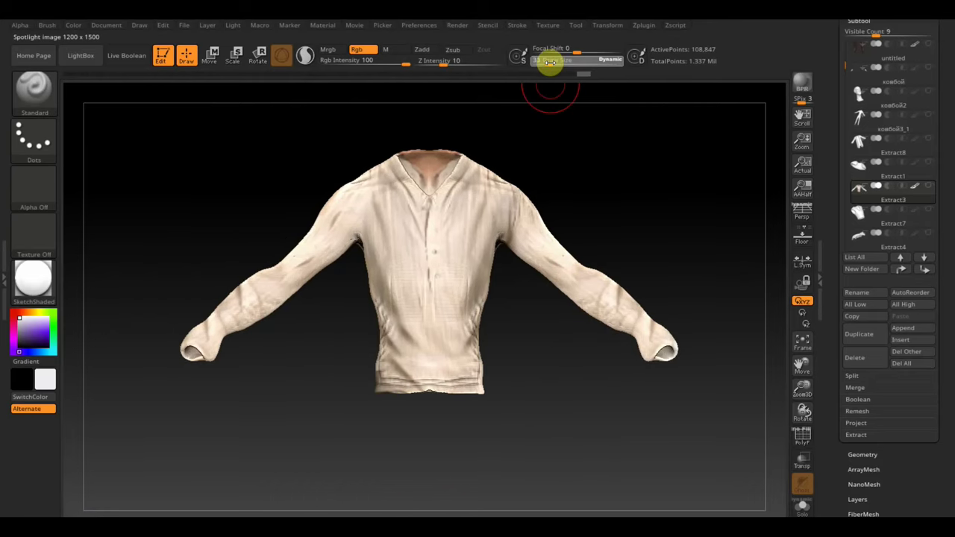
key("c")
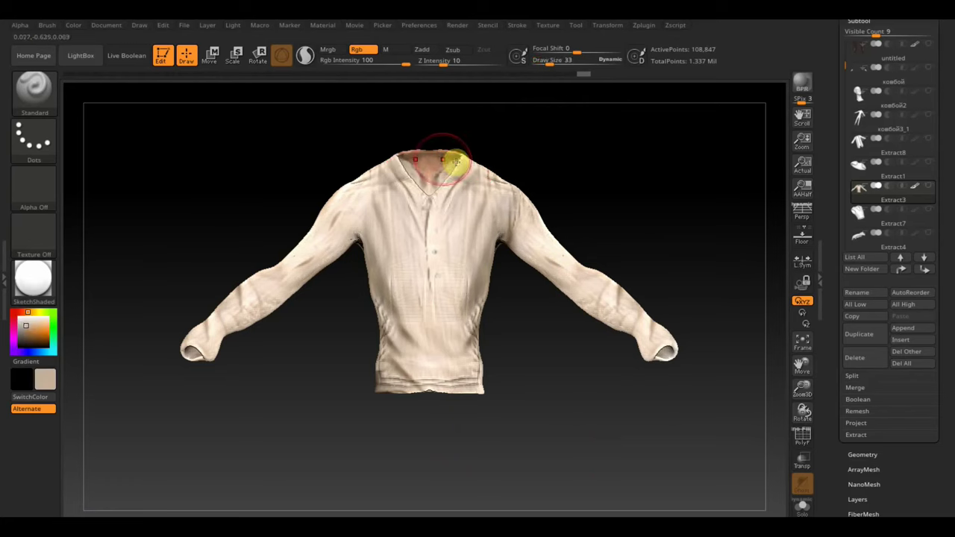
mouse_move(448, 160)
left_mouse_down()
mouse_move(413, 157)
mouse_move(432, 182)
mouse_move(430, 203)
left_mouse_up()
left_click(613, 165)
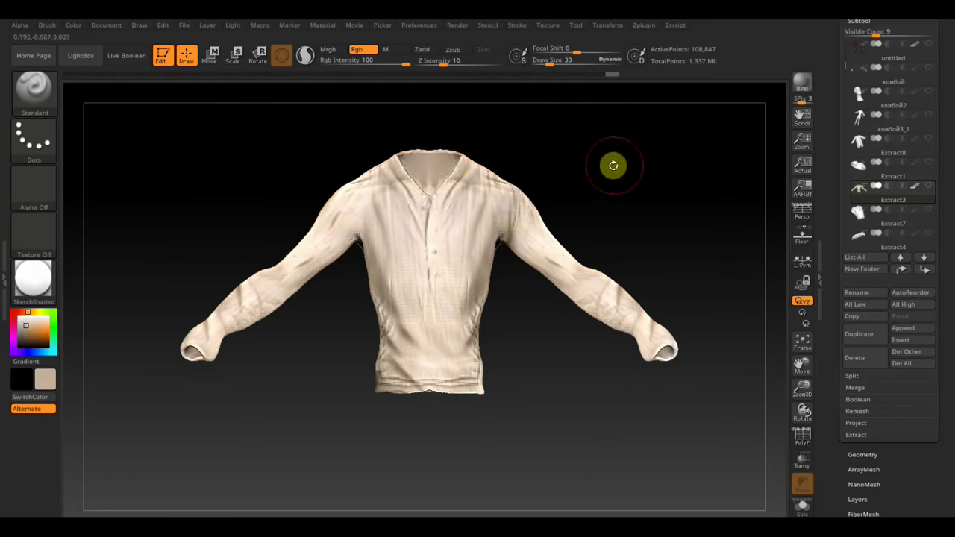
Realign the photo, project its V-neck collar onto the shirt, then hide the photo.
key("shift+z")
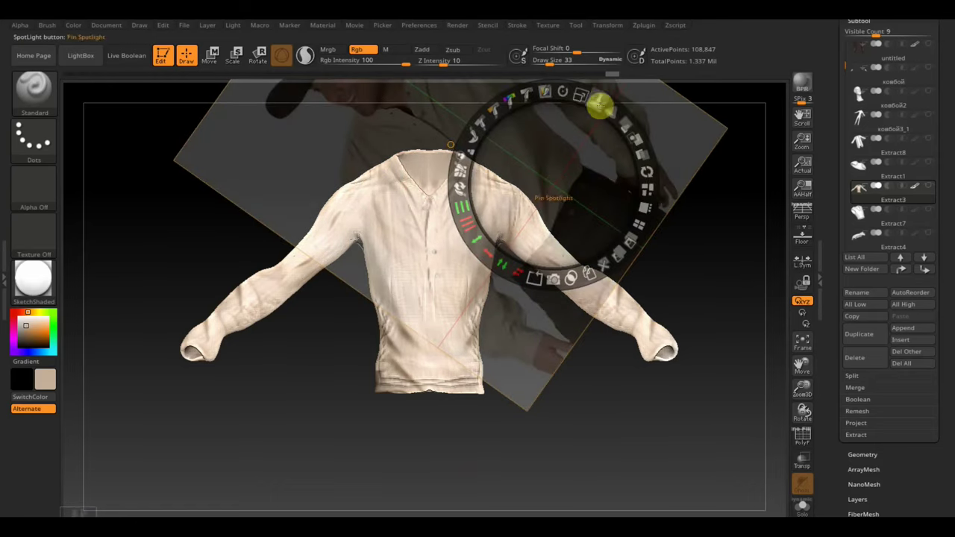
mouse_move(575, 128)
left_mouse_down()
mouse_move(564, 186)
mouse_move(518, 207)
left_mouse_up()
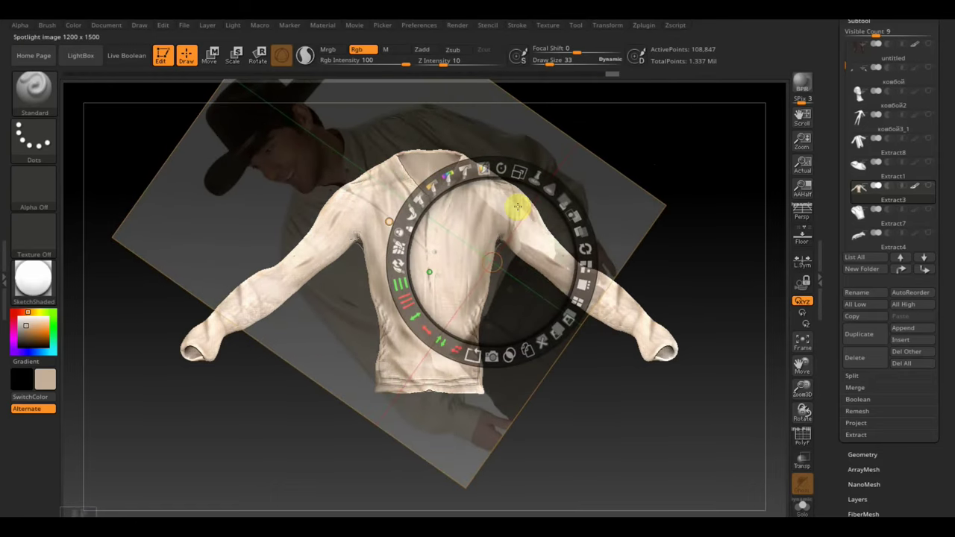
mouse_move(499, 167)
left_mouse_down()
mouse_move(527, 171)
mouse_move(550, 192)
mouse_move(544, 238)
mouse_move(553, 240)
left_mouse_up()
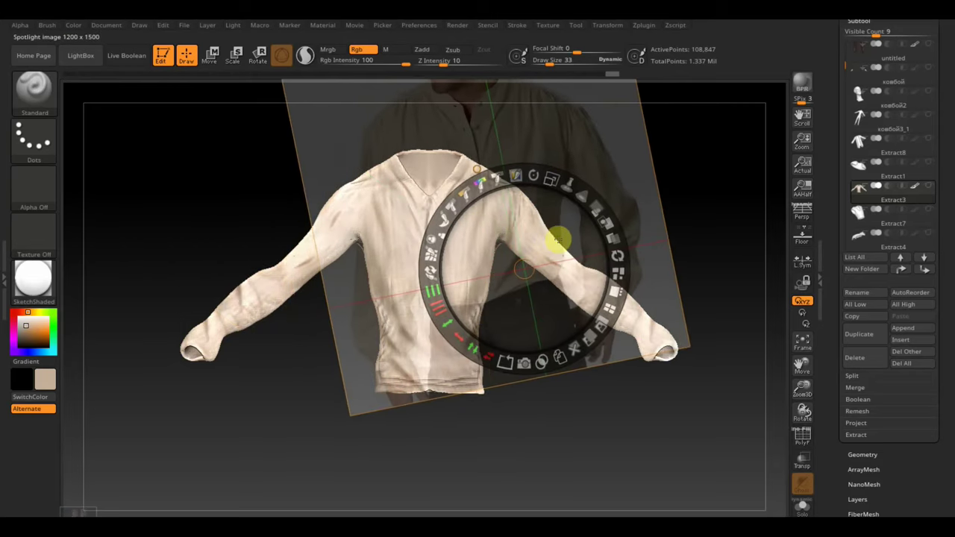
key("z")
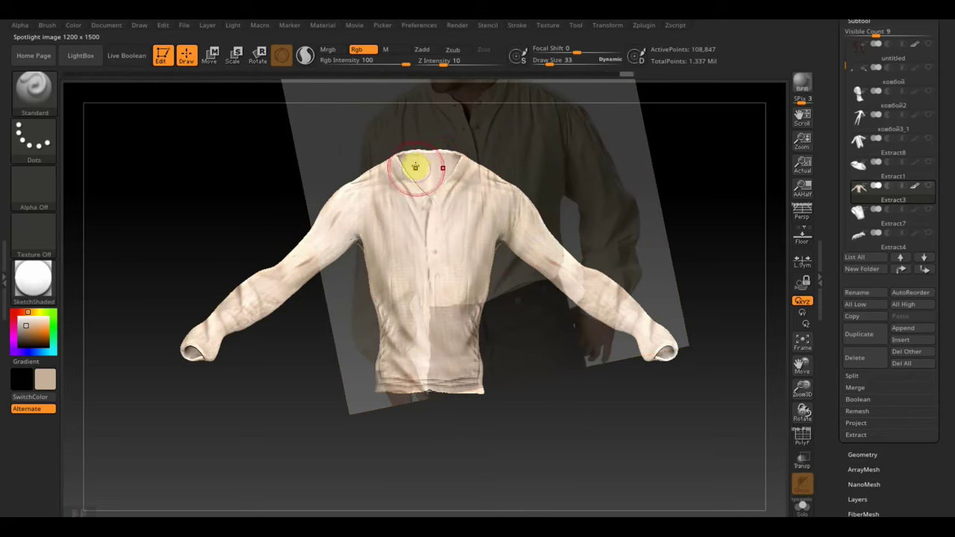
left_click_drag(411, 164, 426, 170)
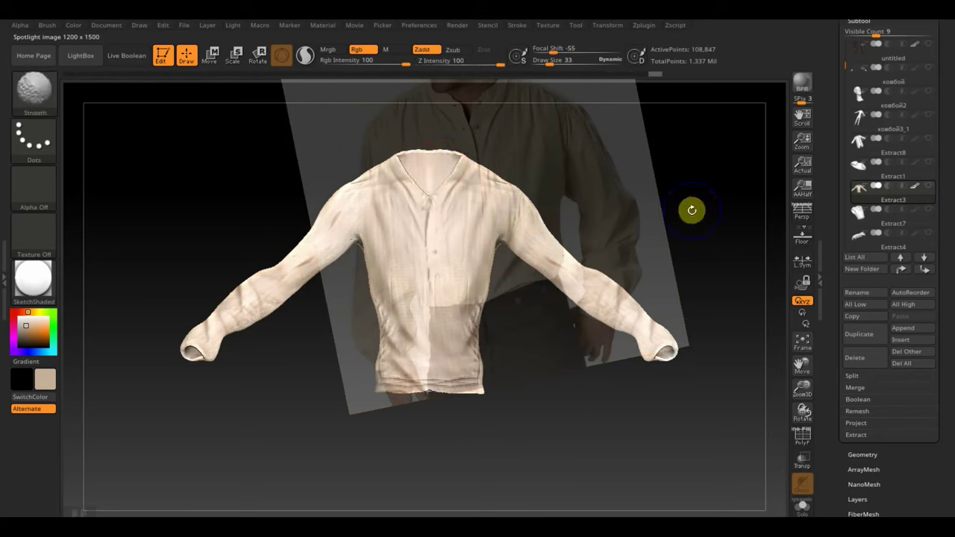
key("shift+z")
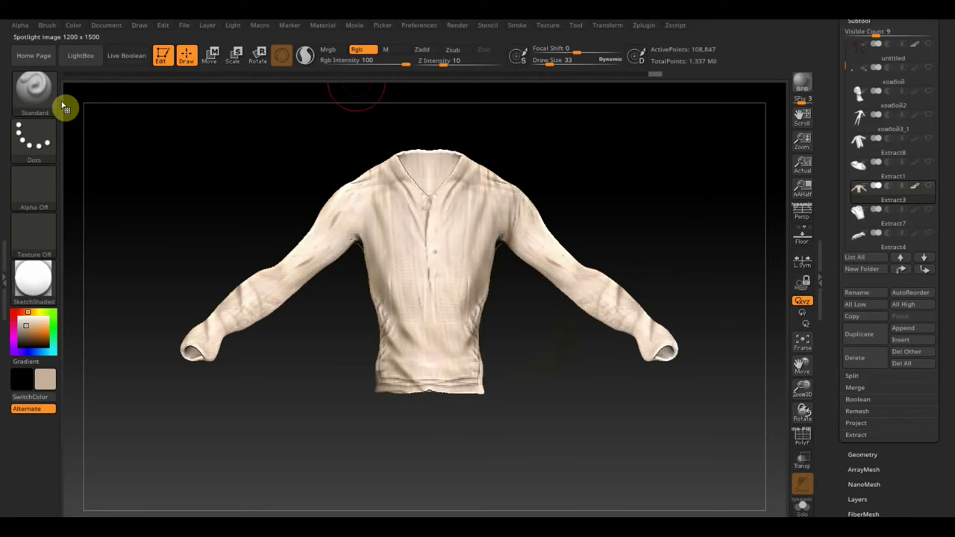
Switch from Rgb painting to Zadd sculpting, use a brush size of about 14, and open auto-masking options.
left_click(357, 50)
left_click(422, 49)
left_click_drag(550, 64, 544, 64)
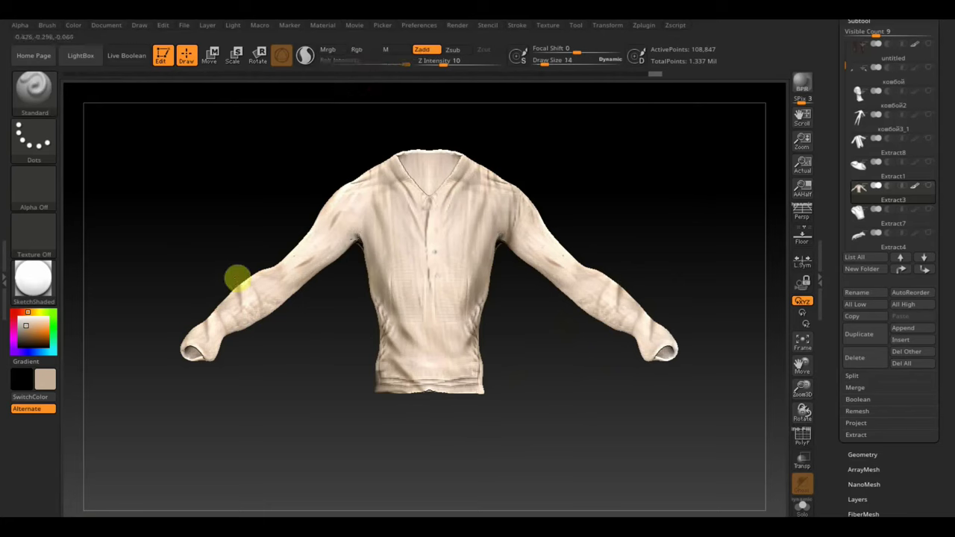
mouse_move(244, 307)
right_mouse_down()
mouse_move(249, 260)
mouse_move(266, 273)
right_mouse_up()
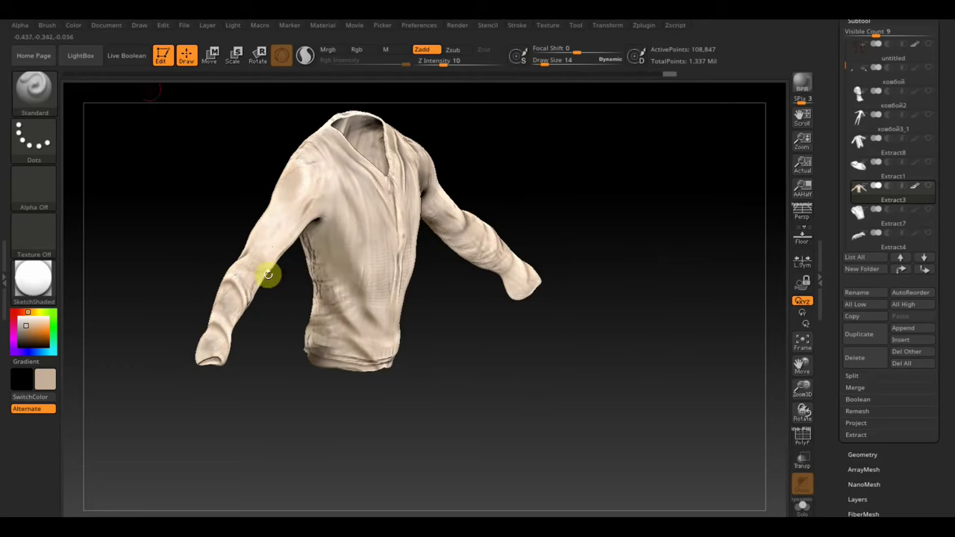
left_click(49, 27)
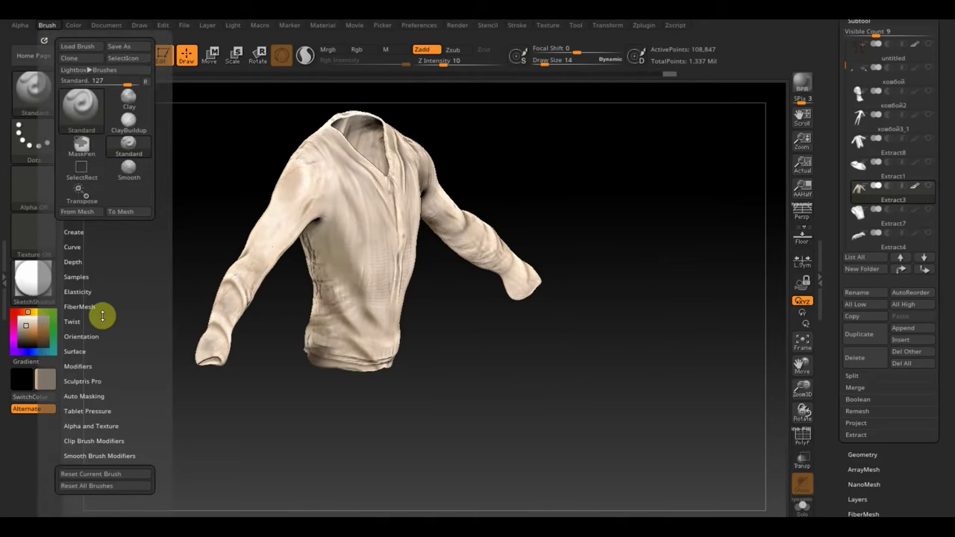
left_click(94, 394)
left_click_drag(110, 381, 127, 365)
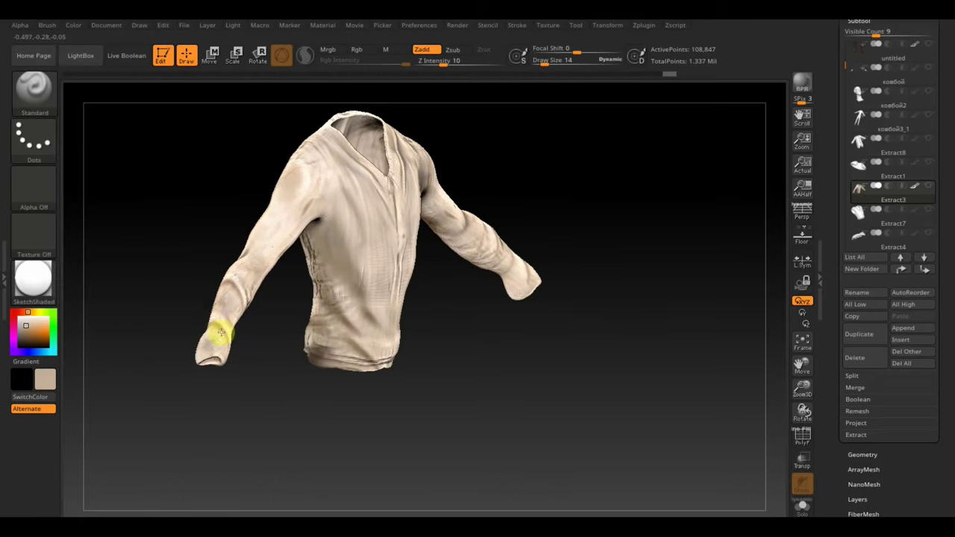
Raise Z Intensity to 19, test wrinkle strokes on the left sleeve, then undo them.
mouse_move(267, 253)
right_mouse_down()
mouse_move(266, 324)
mouse_move(303, 301)
mouse_move(354, 332)
right_mouse_up()
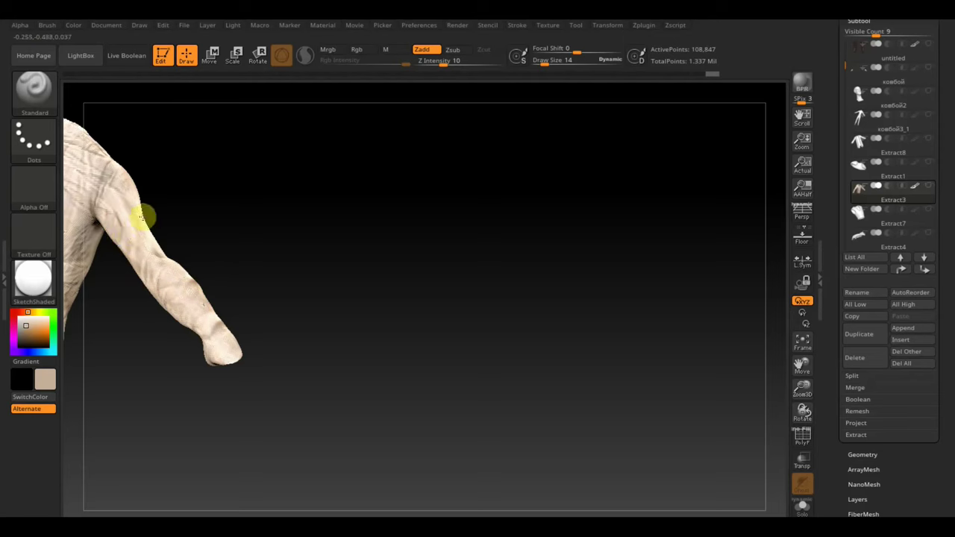
key("f")
left_click_drag(211, 247, 164, 239)
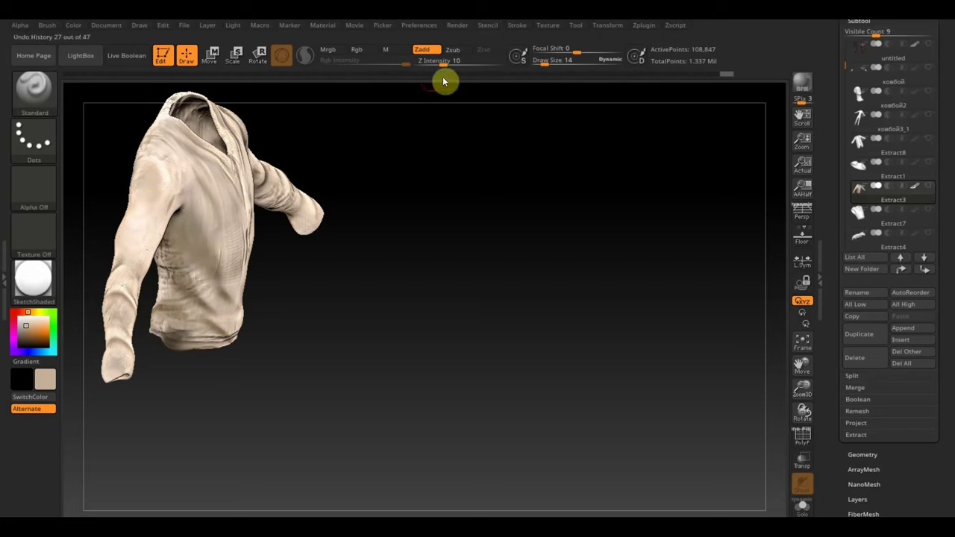
left_click_drag(443, 79, 452, 79)
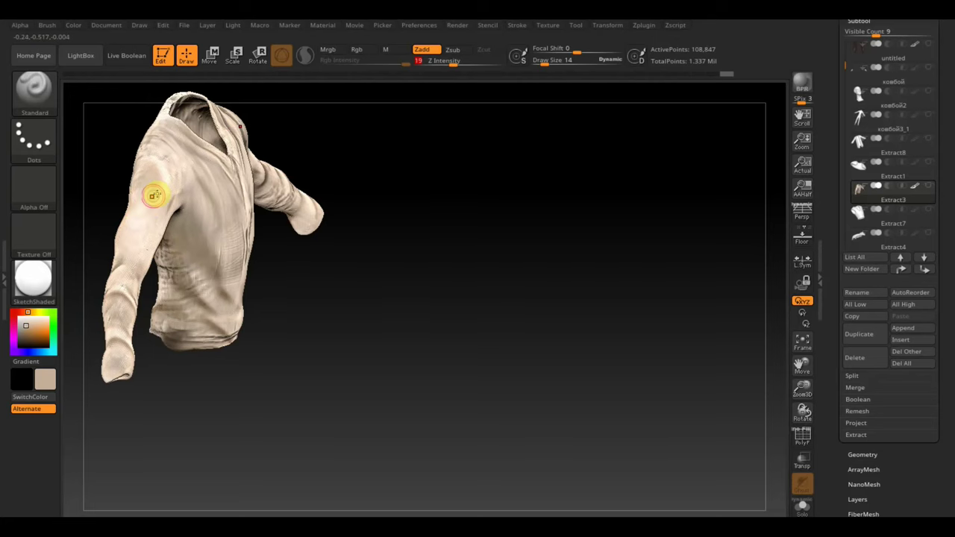
mouse_move(176, 262)
left_mouse_down()
mouse_move(127, 290)
mouse_move(128, 273)
mouse_move(102, 278)
left_mouse_up()
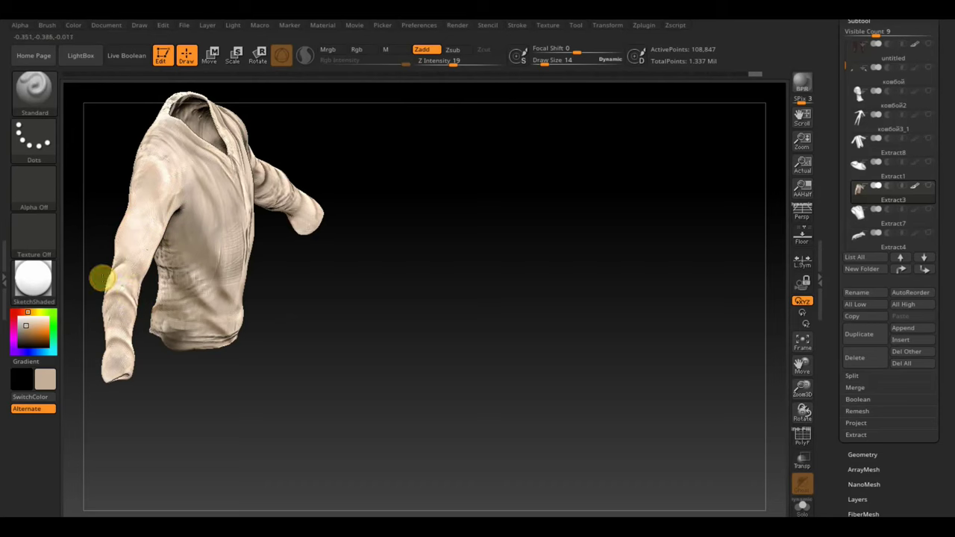
key("ctrl+z")
key("ctrl+z")
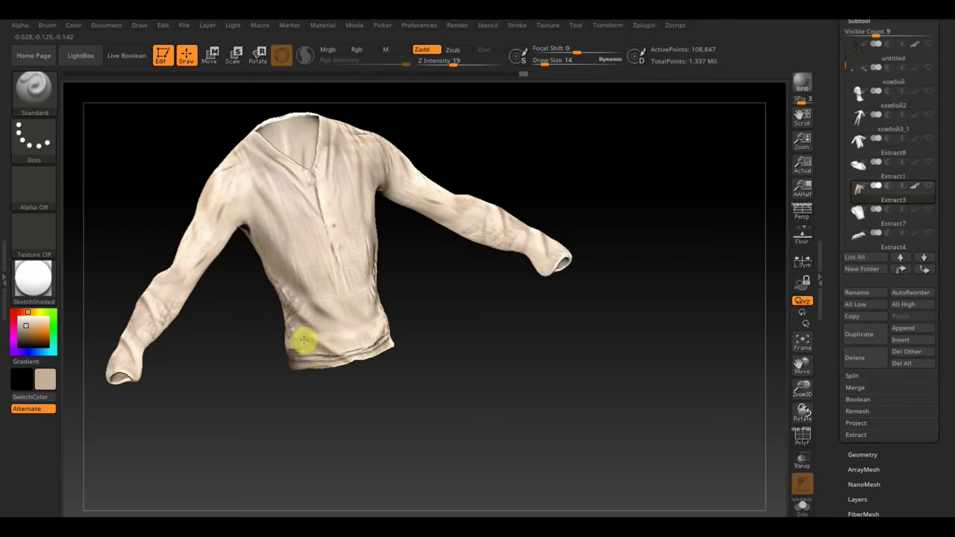
Set Draw Size to 8 and sculpt small creases over the lower front, chest and collar.
left_click(546, 63)
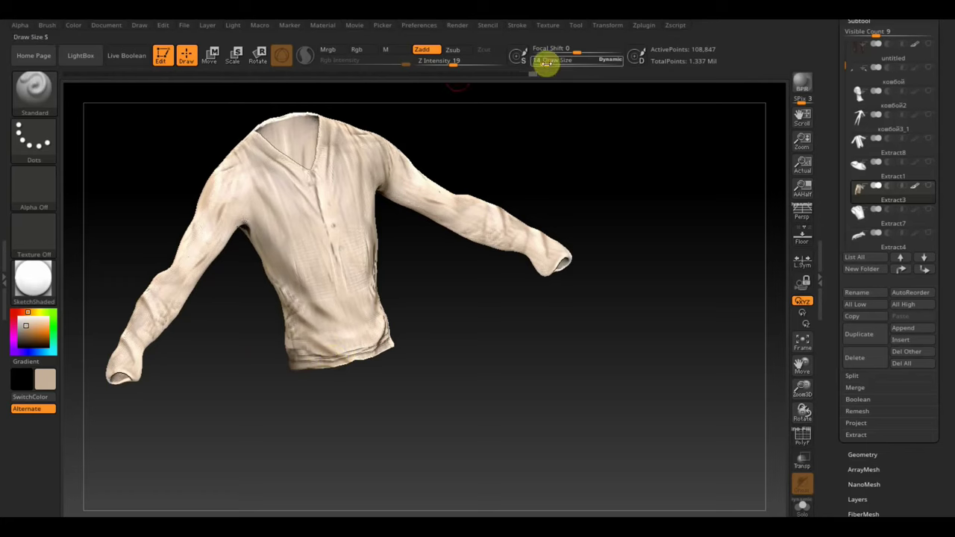
type("8")
key("Return")
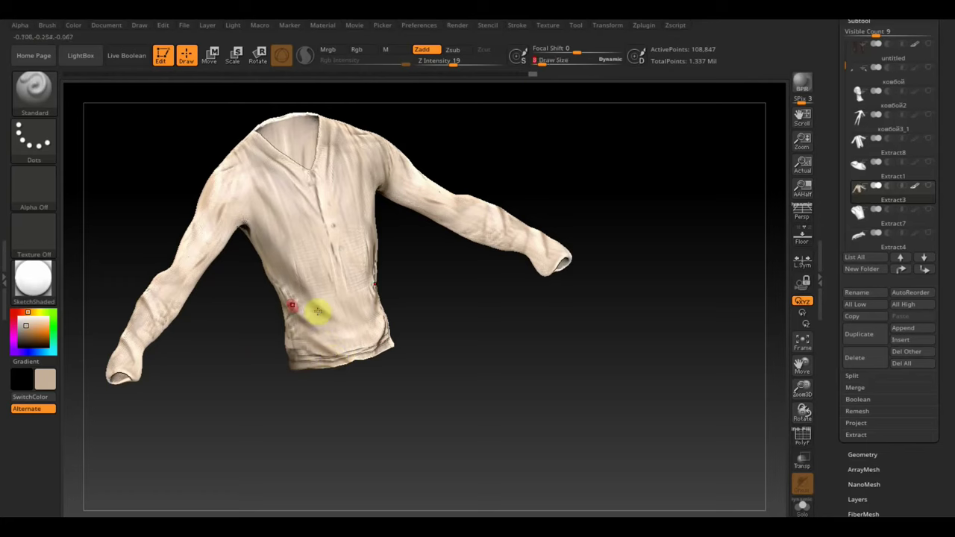
mouse_move(318, 312)
left_mouse_down()
mouse_move(341, 314)
mouse_move(326, 305)
mouse_move(256, 185)
mouse_move(291, 235)
mouse_move(265, 183)
left_mouse_up()
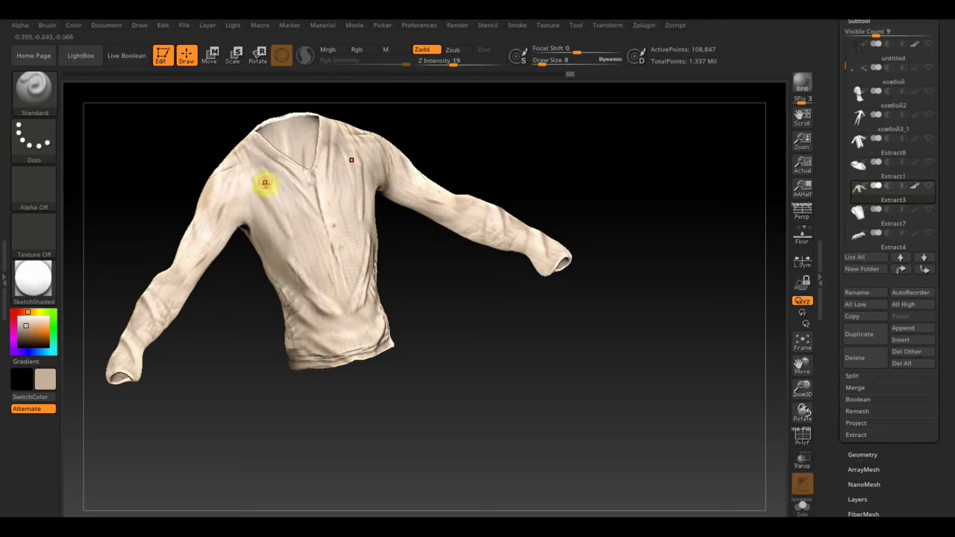
left_click_drag(277, 216, 263, 140, "shift")
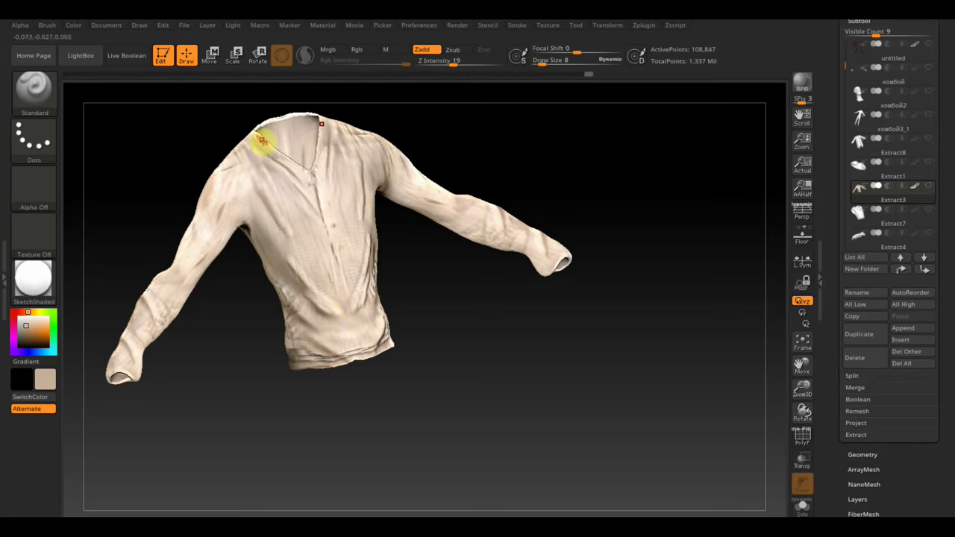
mouse_move(259, 241)
left_mouse_down("shift")
mouse_move(303, 316)
mouse_move(260, 228)
mouse_move(423, 316)
mouse_move(394, 326)
left_mouse_up("shift")
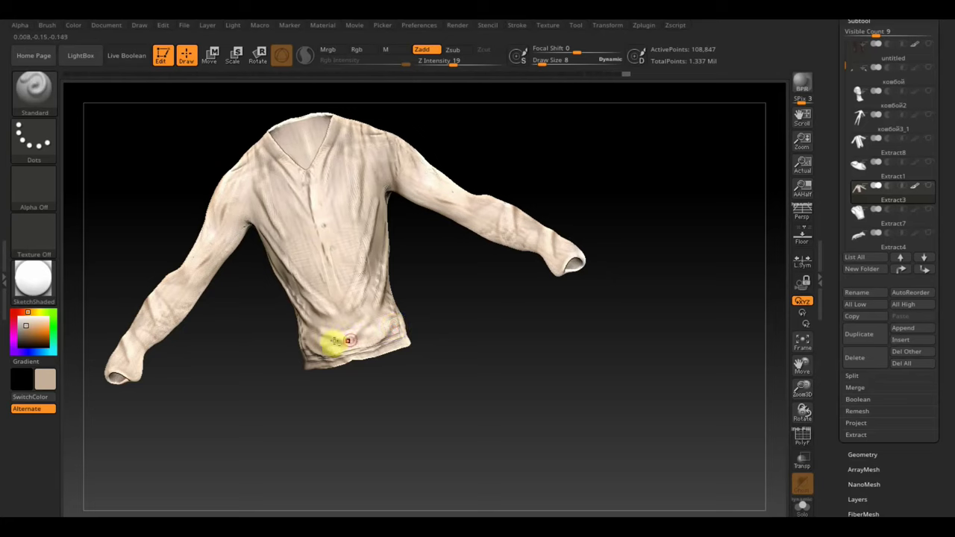
left_click_drag(452, 328, 424, 282, "shift")
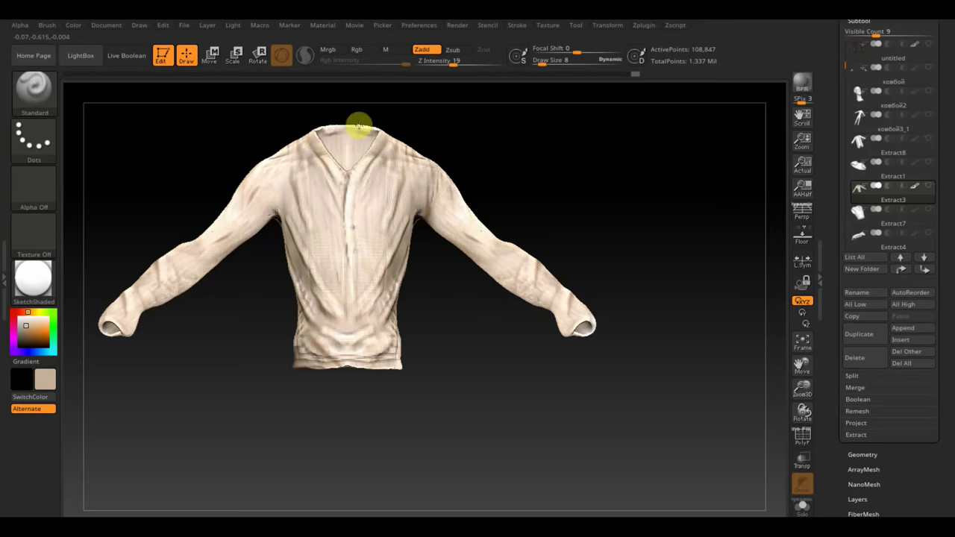
Smooth the surface around the collar, viewing from above, then face the shirt front-on again.
mouse_move(435, 132)
left_mouse_down()
mouse_move(472, 160)
mouse_move(465, 205)
left_mouse_up()
left_click_drag(341, 117, 357, 112, "shift")
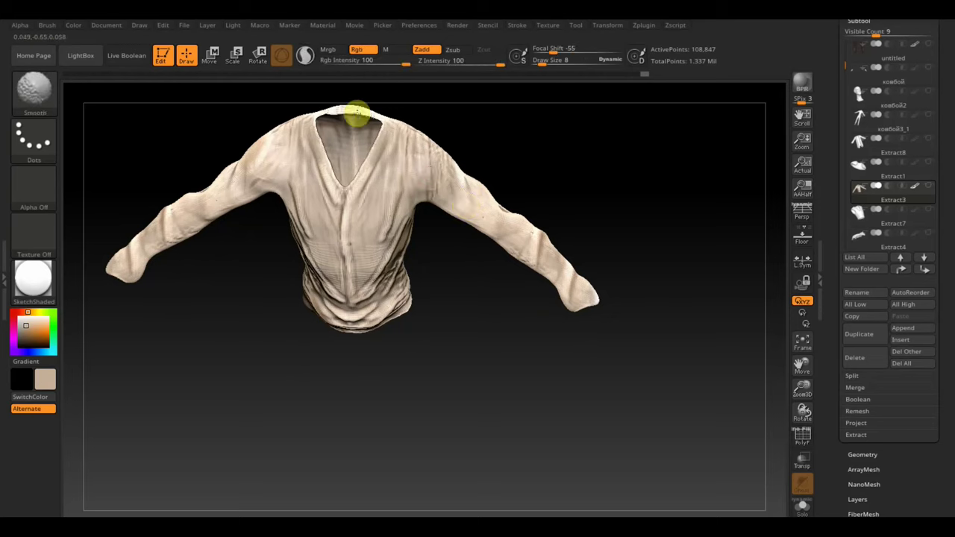
mouse_move(543, 187)
left_mouse_down()
mouse_move(518, 166)
mouse_move(555, 111)
left_mouse_up()
left_click_drag(539, 155, 542, 179)
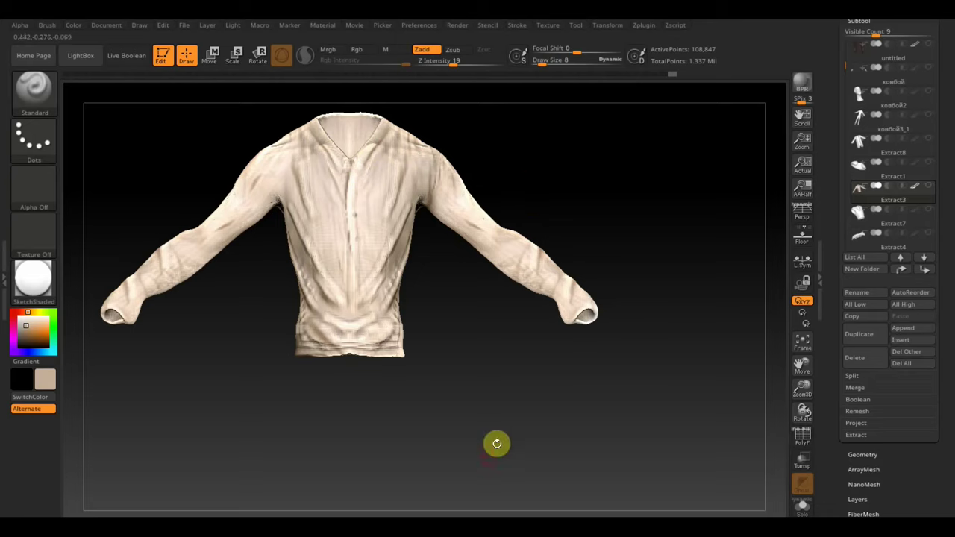
Frame the shirt, lower Z Intensity to 12, and smooth the hem in front view.
mouse_move(497, 443)
left_mouse_down("alt")
mouse_move(480, 441)
mouse_move(525, 478)
left_mouse_up("alt")
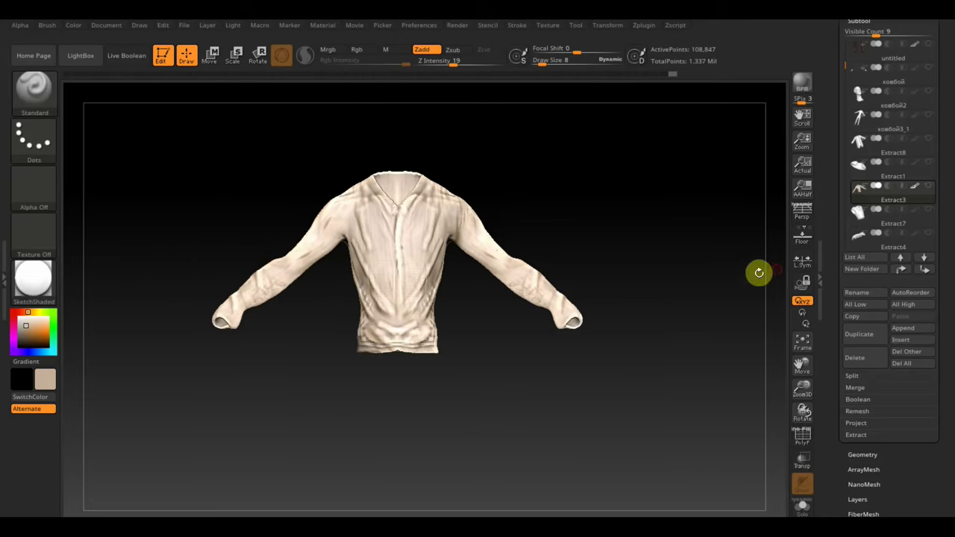
left_click_drag(477, 323, 514, 337)
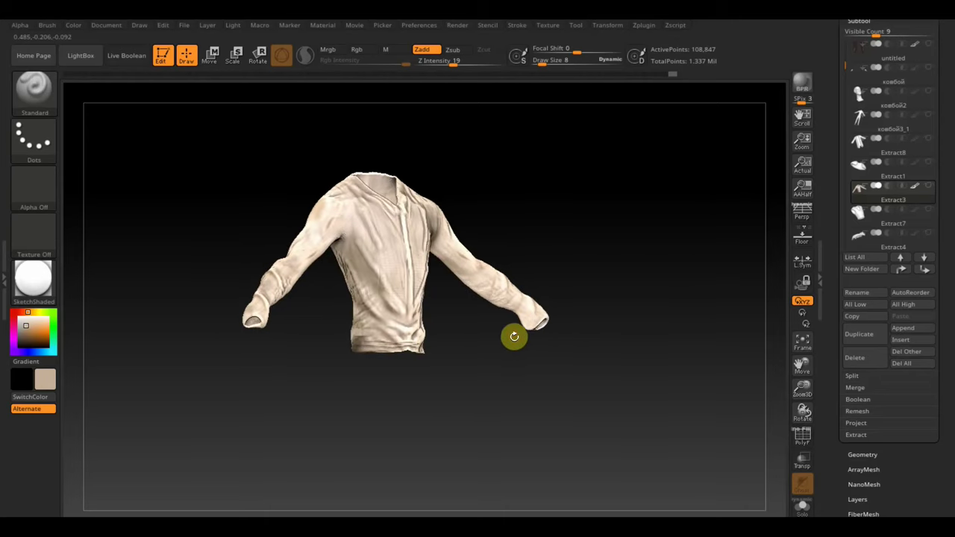
key("f")
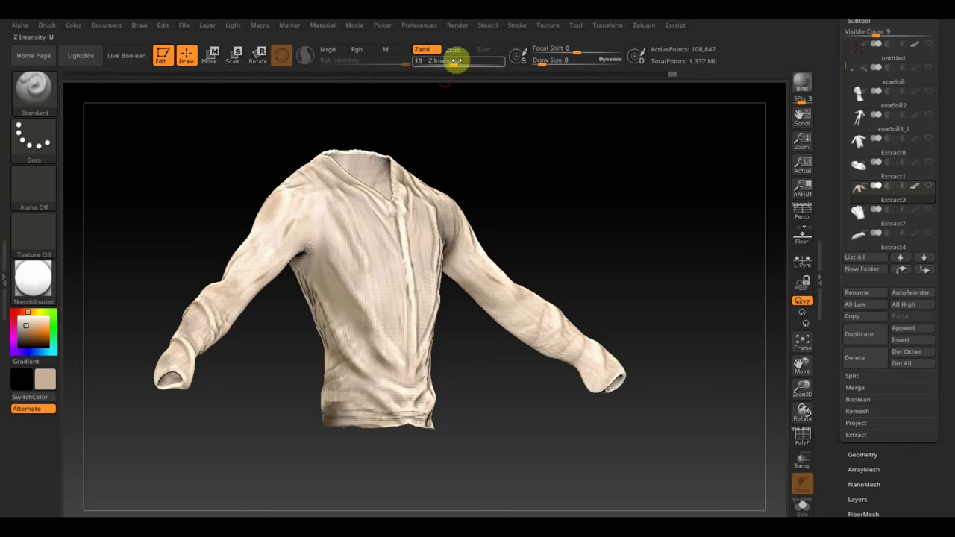
left_click_drag(454, 61, 443, 63)
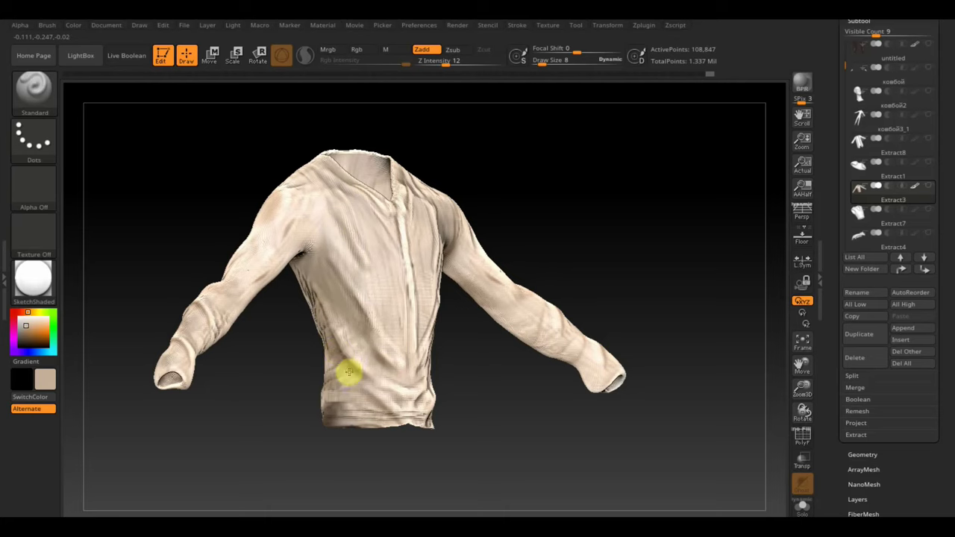
left_click_drag(460, 373, 495, 383)
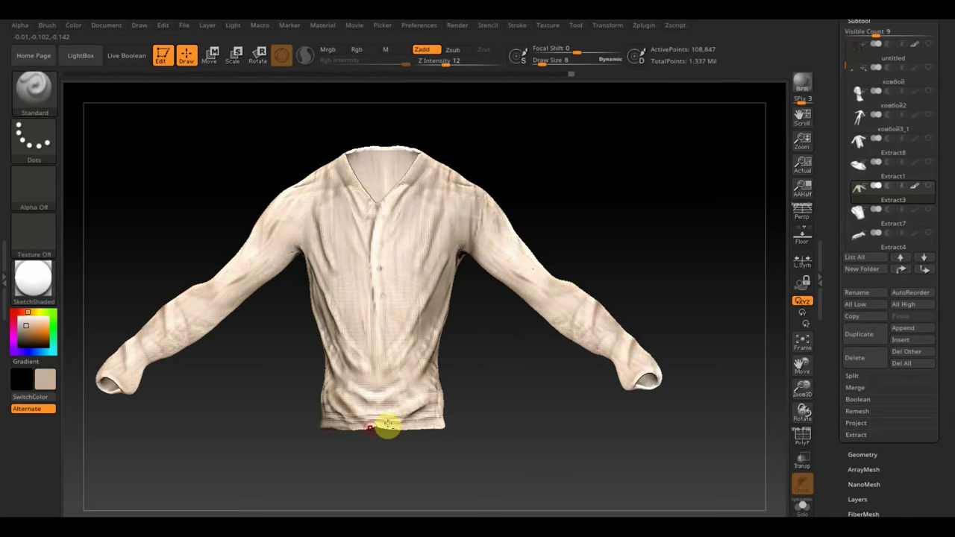
key("shift")
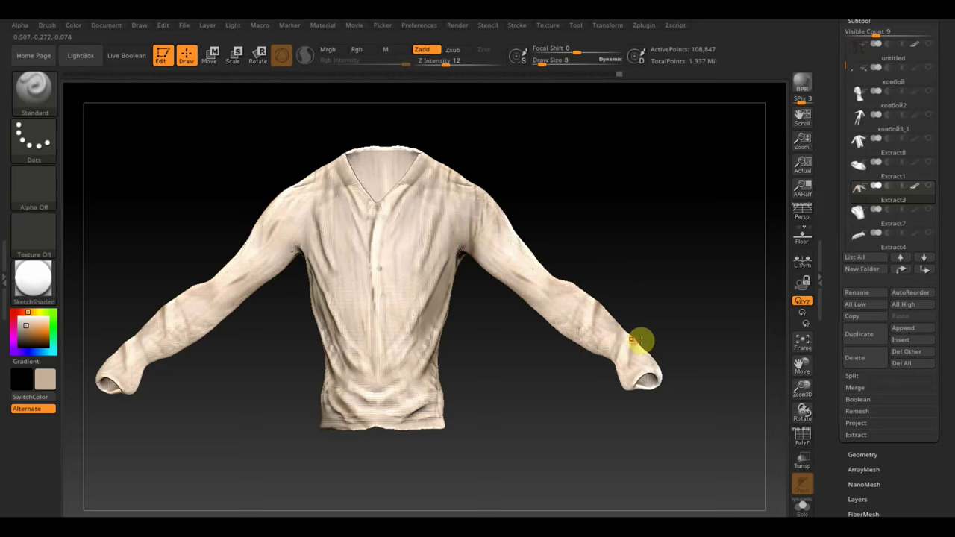
Sculpt soft symmetric wrinkles across the chest and both shoulders.
left_click_drag(343, 229, 371, 233)
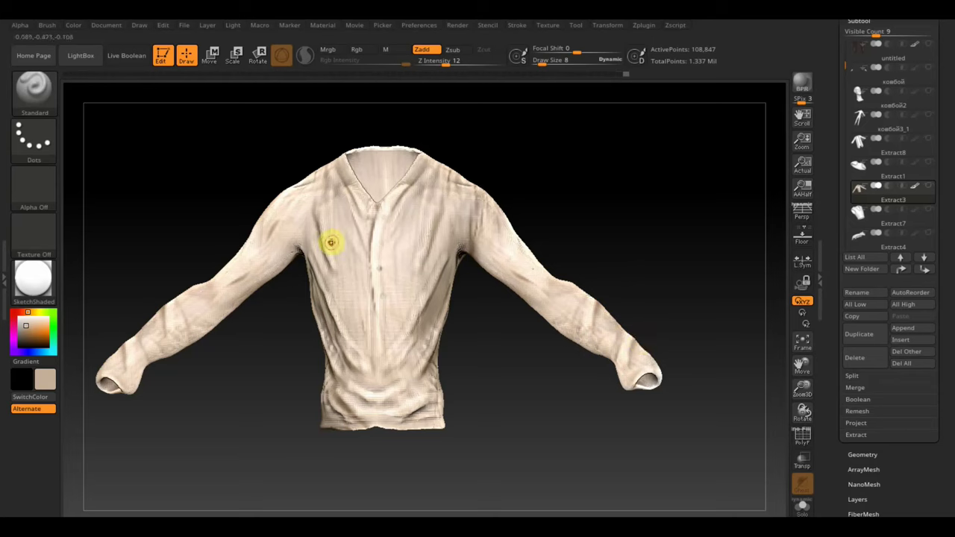
left_click_drag(292, 218, 318, 218)
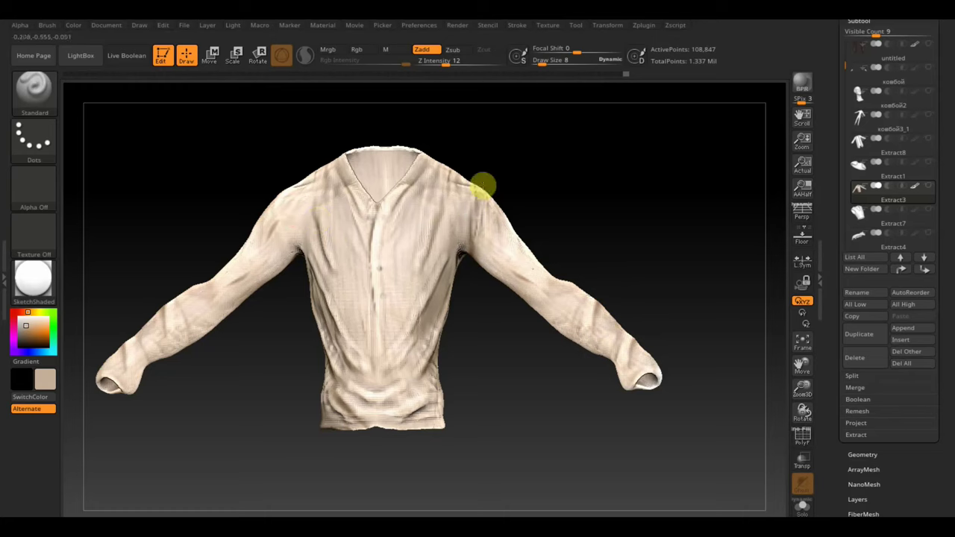
left_click_drag(282, 216, 270, 229)
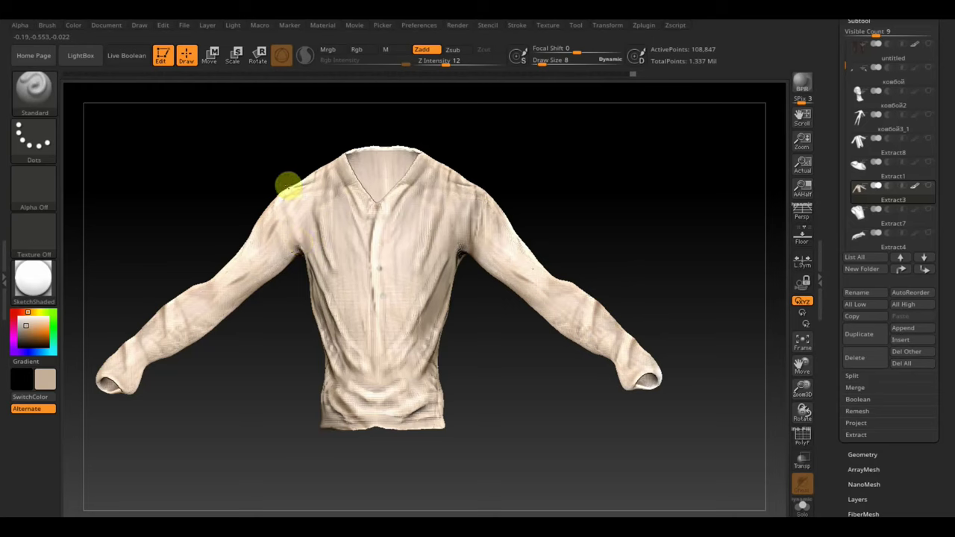
right_click_drag(484, 182, 282, 207)
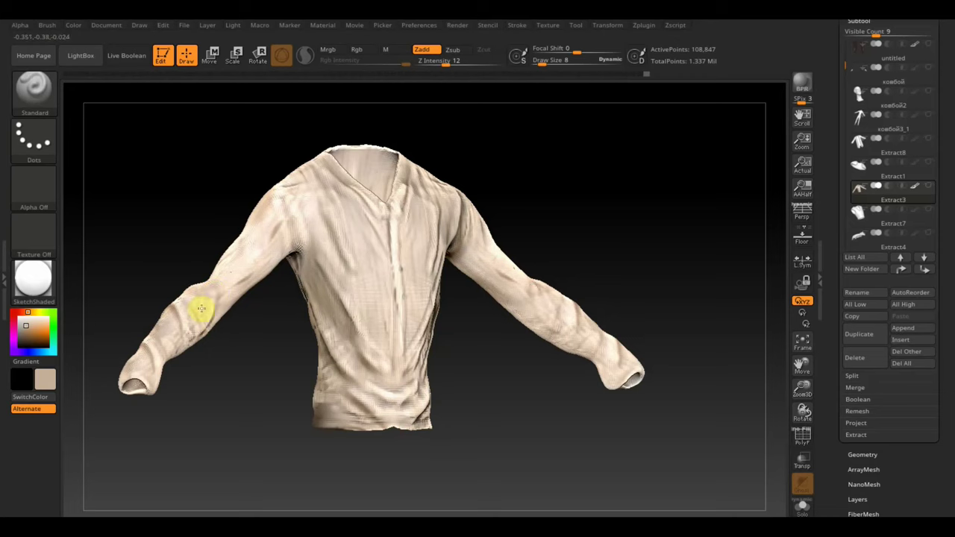
mouse_move(201, 308)
right_mouse_down()
mouse_move(231, 360)
mouse_move(202, 345)
right_mouse_up()
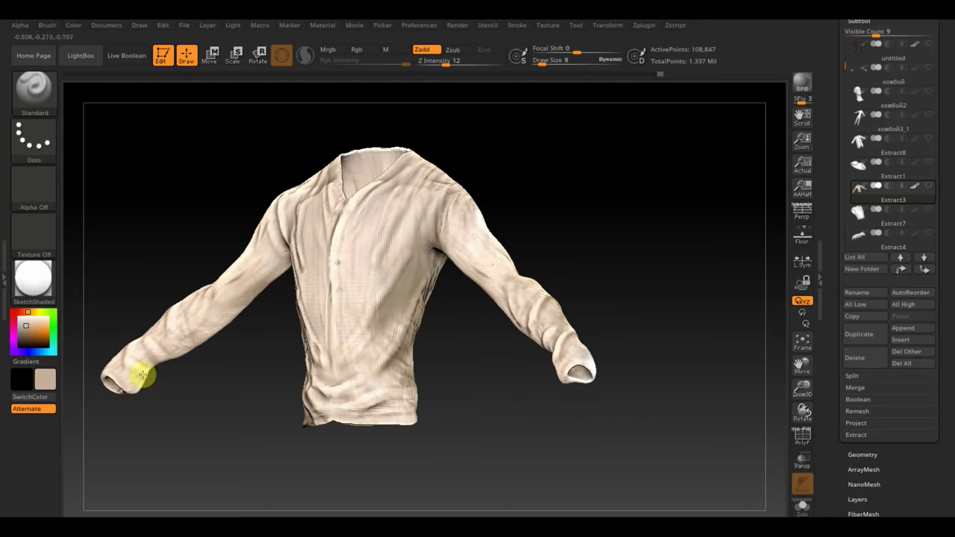
mouse_move(187, 370)
right_mouse_down()
mouse_move(224, 411)
mouse_move(184, 420)
mouse_move(296, 324)
right_mouse_up()
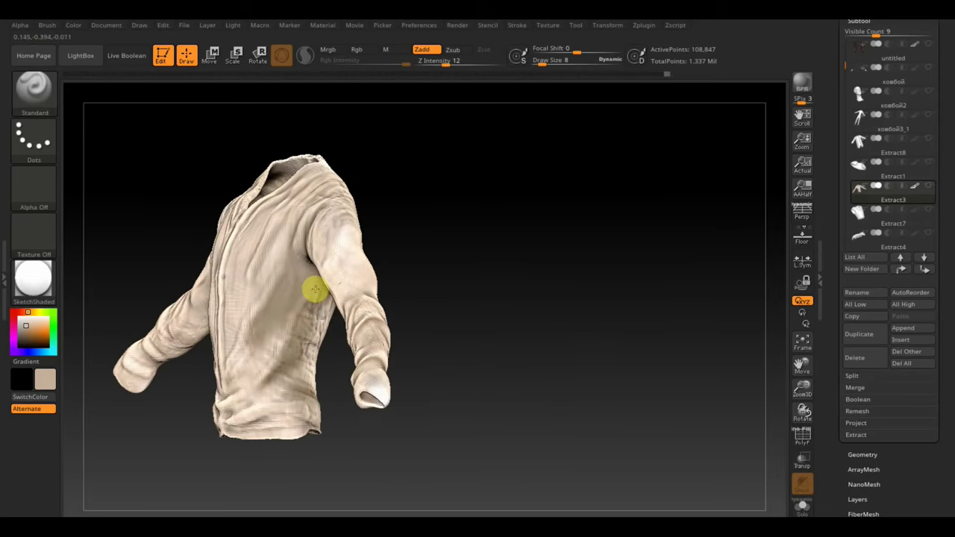
Snap the shirt to a straight back view and toggle X symmetry.
mouse_move(315, 290)
right_mouse_down()
mouse_move(447, 305)
mouse_move(385, 322)
right_mouse_up()
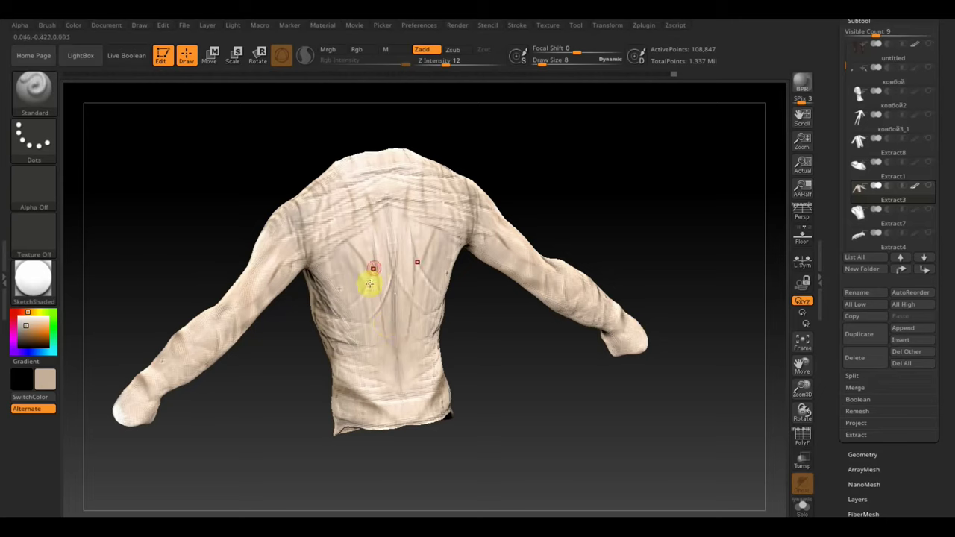
key("shift")
right_click_drag(550, 235, 562, 183, "shift")
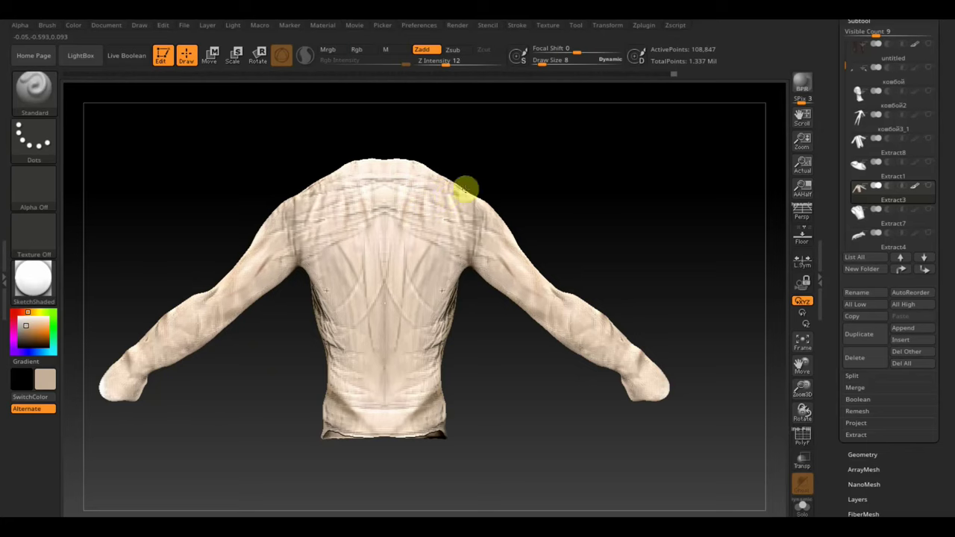
key("x")
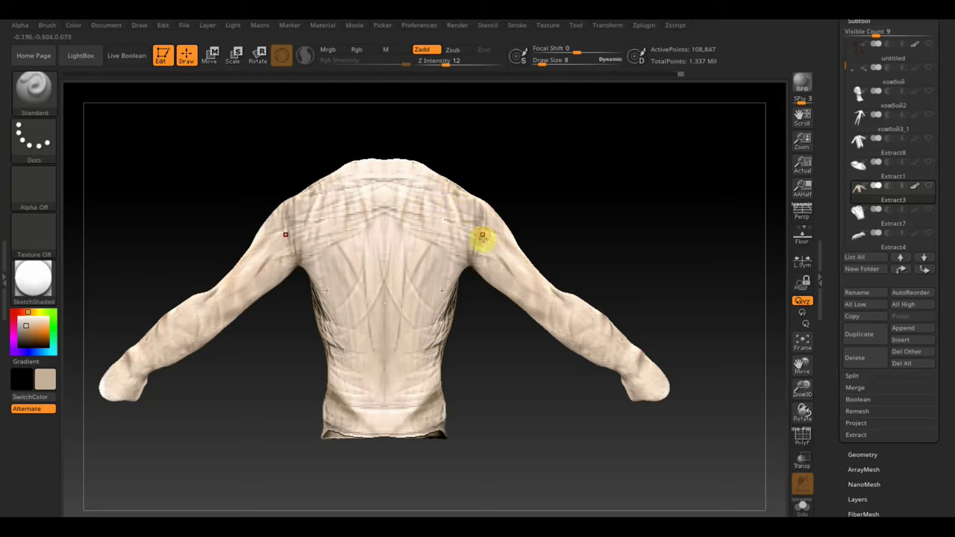
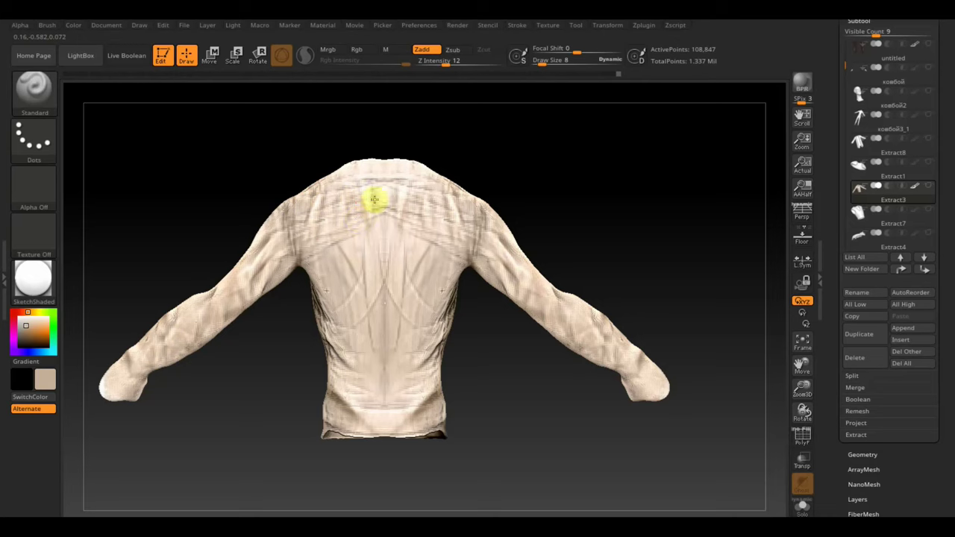
Select the long-sleeved shirt subtool and smooth its back and upper arm.
left_click(550, 61)
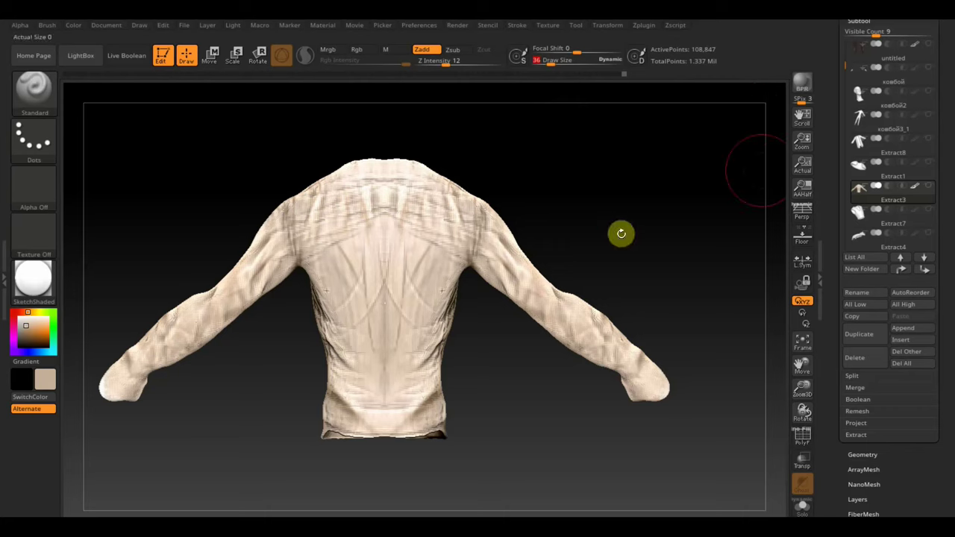
left_click(918, 216)
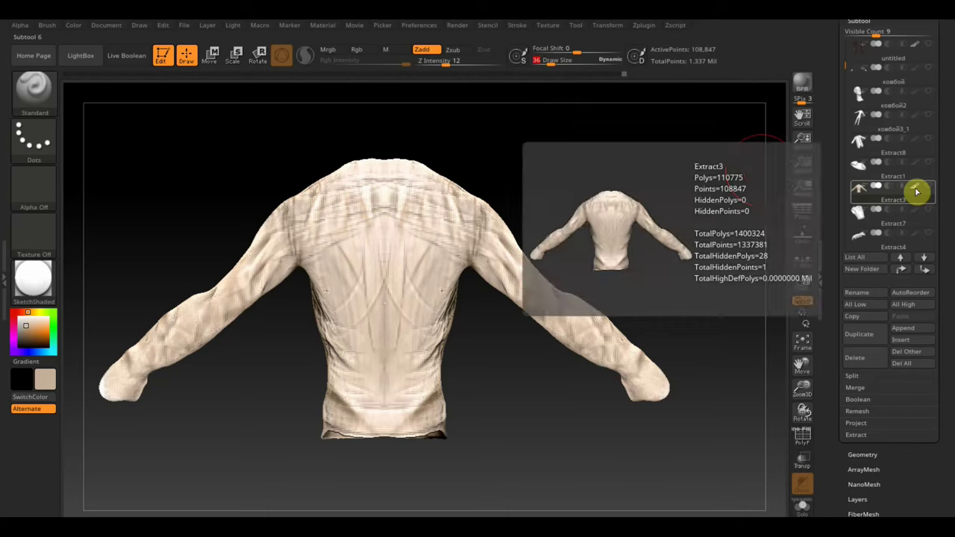
left_click(917, 187)
key("shift")
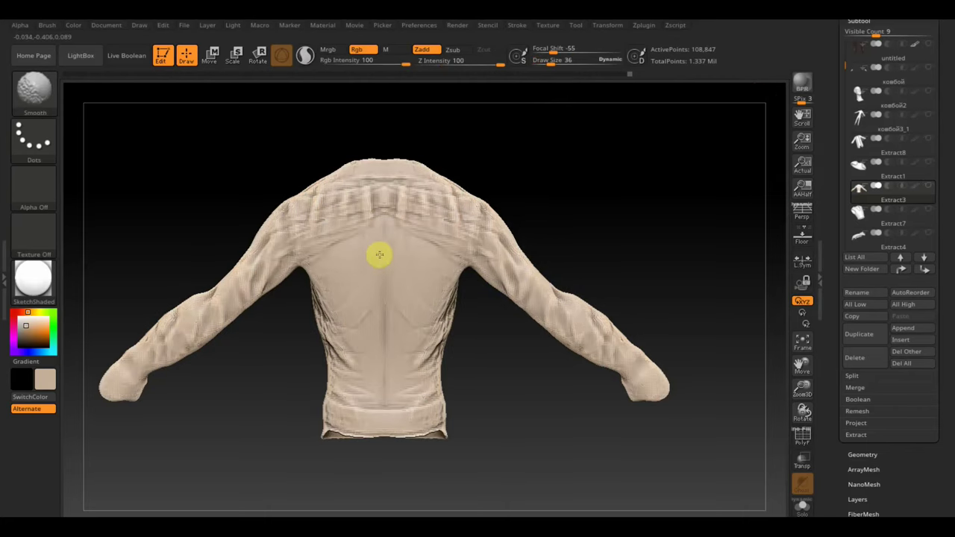
mouse_move(277, 252)
left_mouse_down("shift")
mouse_move(247, 290)
mouse_move(190, 324)
mouse_move(363, 409)
left_mouse_up("shift")
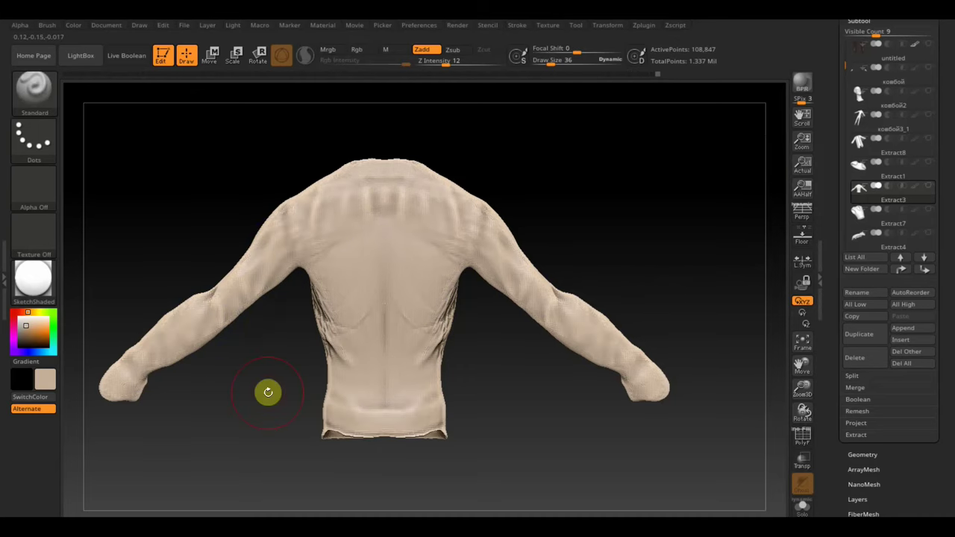
Smooth the shirt's hem and front wrinkles, then bring up the buttoned shirt in front view.
left_click_drag(266, 390, 394, 399)
mouse_move(337, 267)
left_mouse_down("shift")
mouse_move(320, 309)
mouse_move(320, 377)
mouse_move(229, 402)
left_mouse_up("shift")
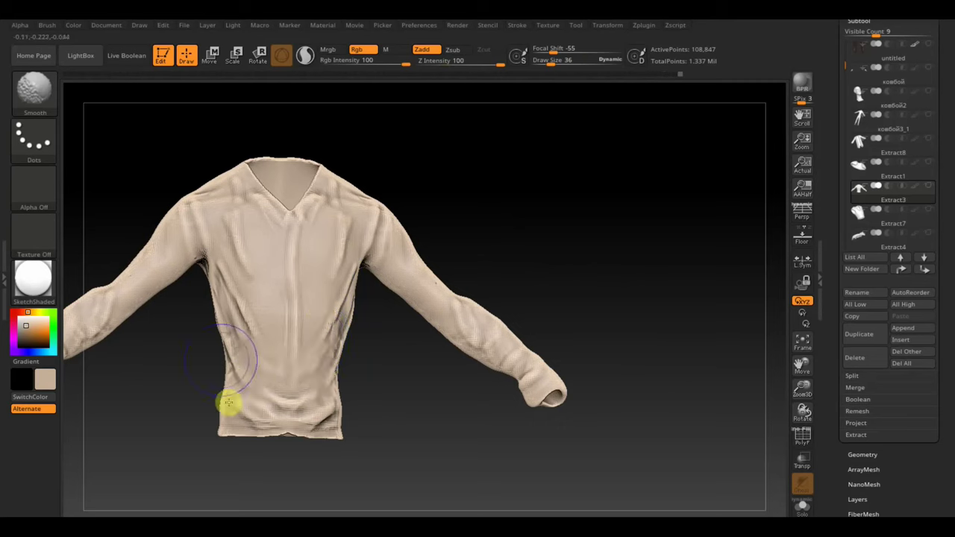
left_click(920, 190)
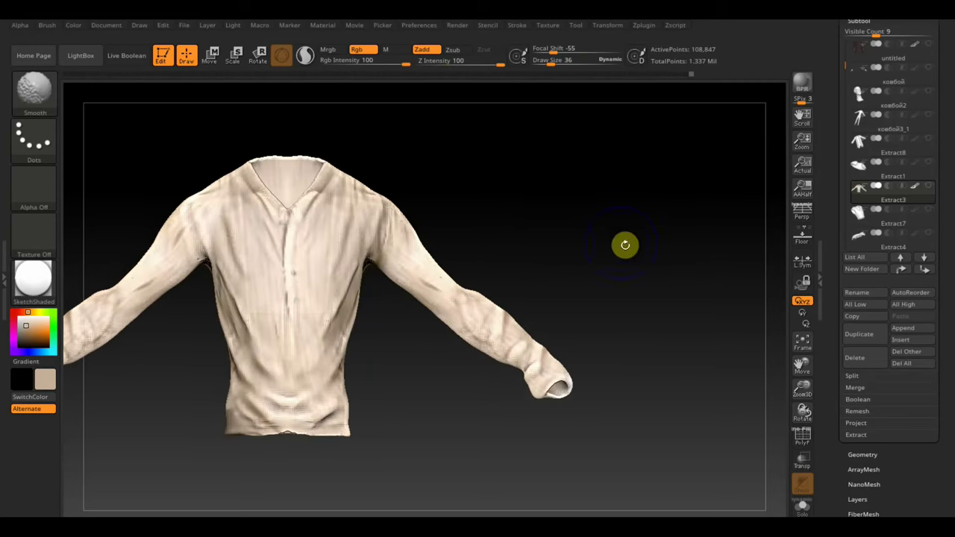
mouse_move(433, 450)
left_mouse_down()
mouse_move(526, 458)
mouse_move(524, 430)
left_mouse_up()
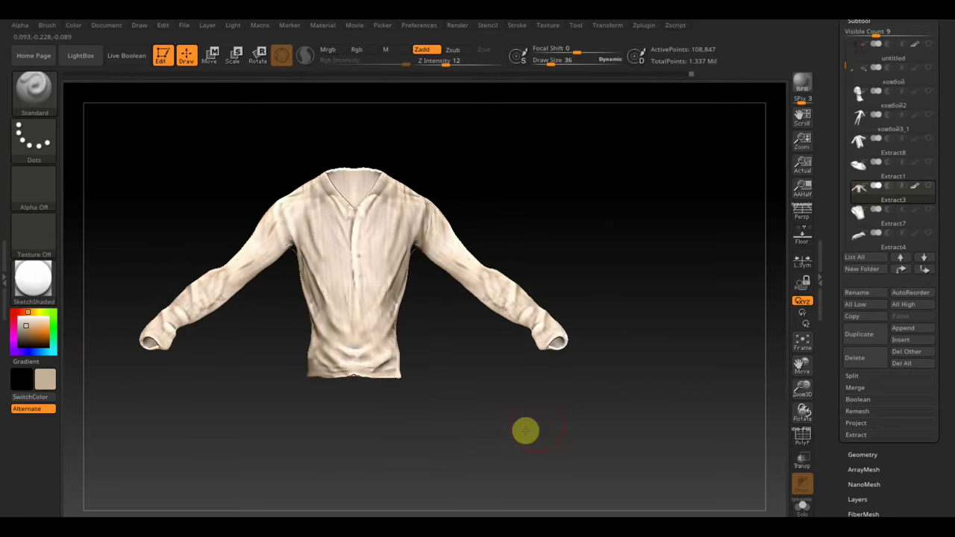
Select the Extract7 vest subtool and Solo it so only the vest shows.
left_click(876, 223, "shift")
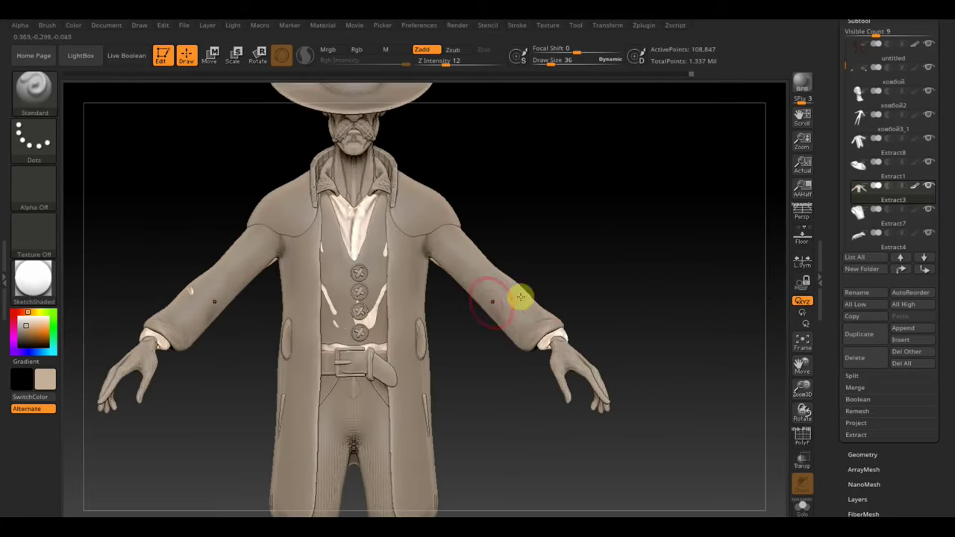
left_click(361, 273, "alt")
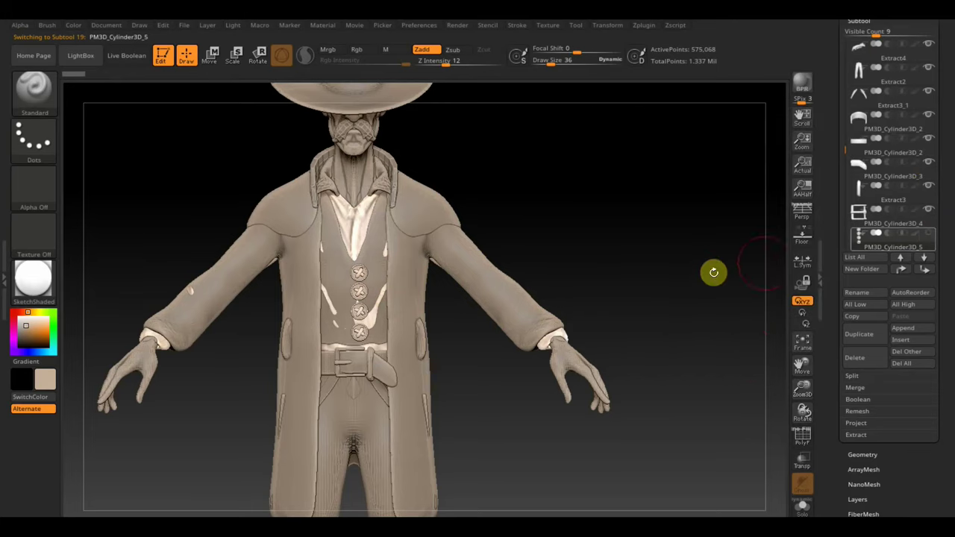
left_click(385, 279, "alt")
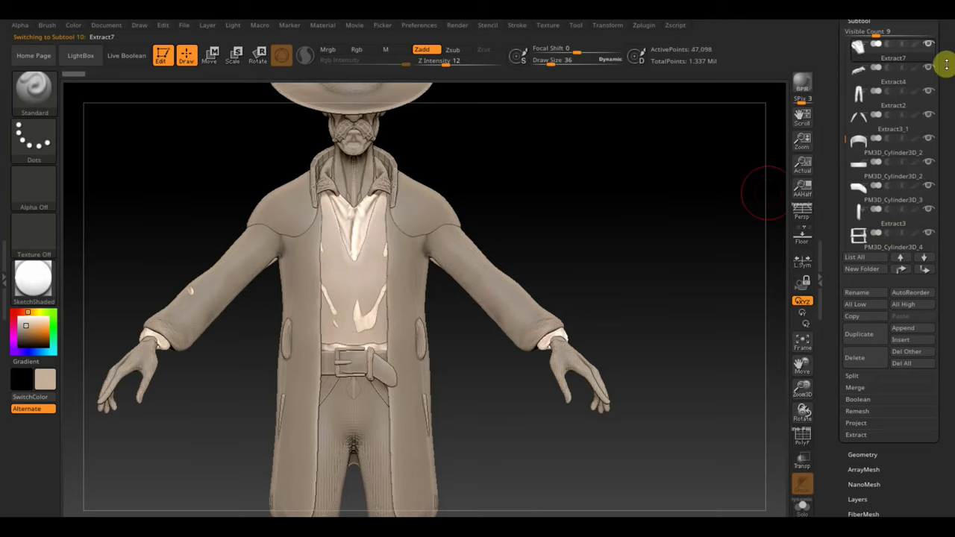
left_click(928, 44, "shift")
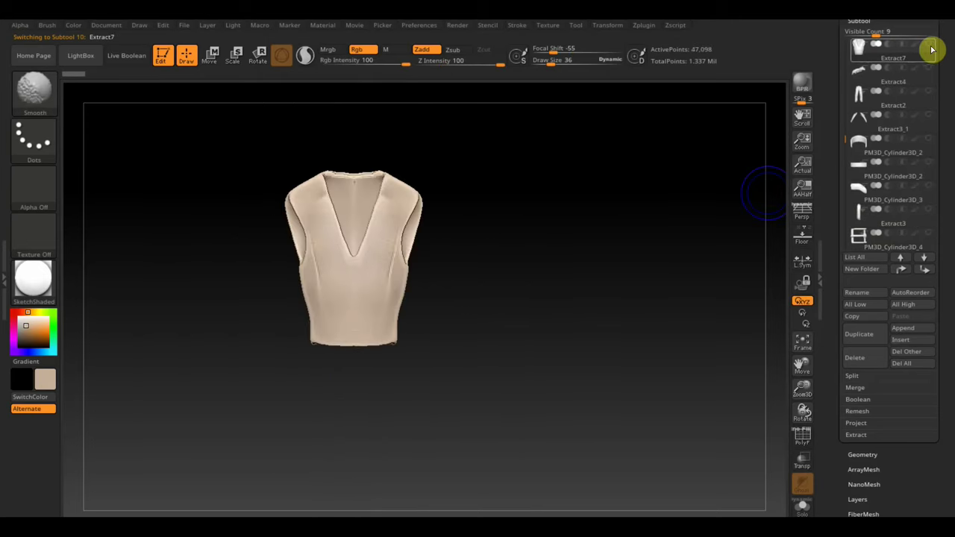
Import the brown leather vest photo as a texture and add it to Spotlight.
left_click(548, 26)
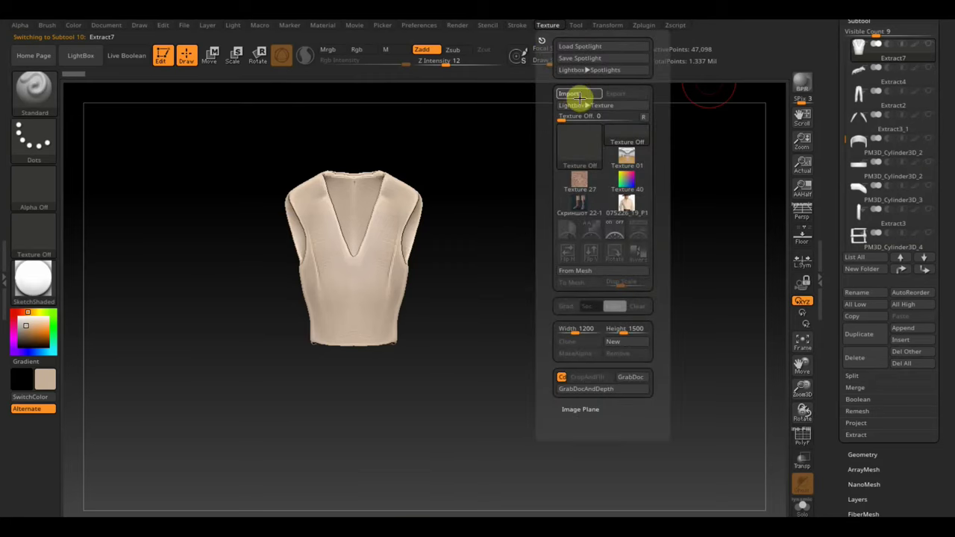
left_click(579, 95)
left_click(419, 193)
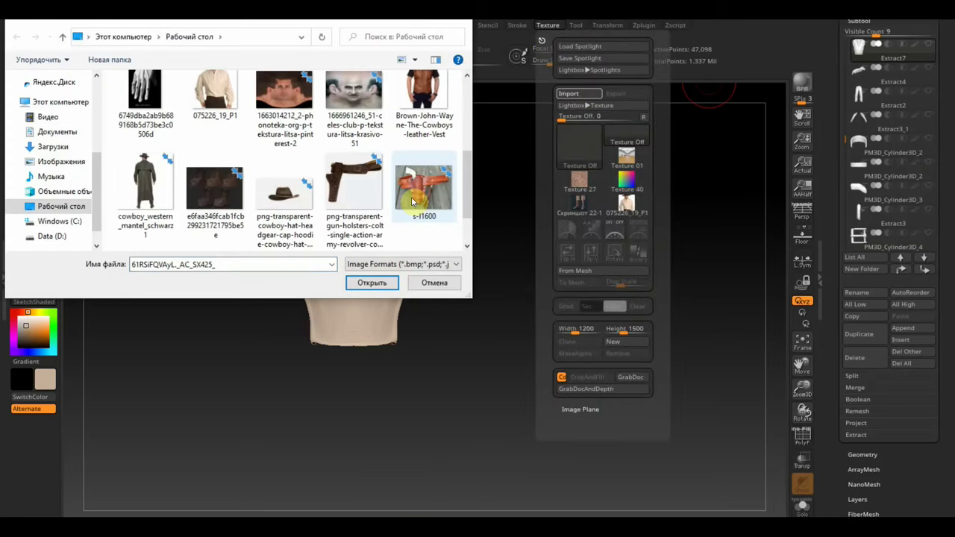
left_click(422, 112)
left_click(371, 282)
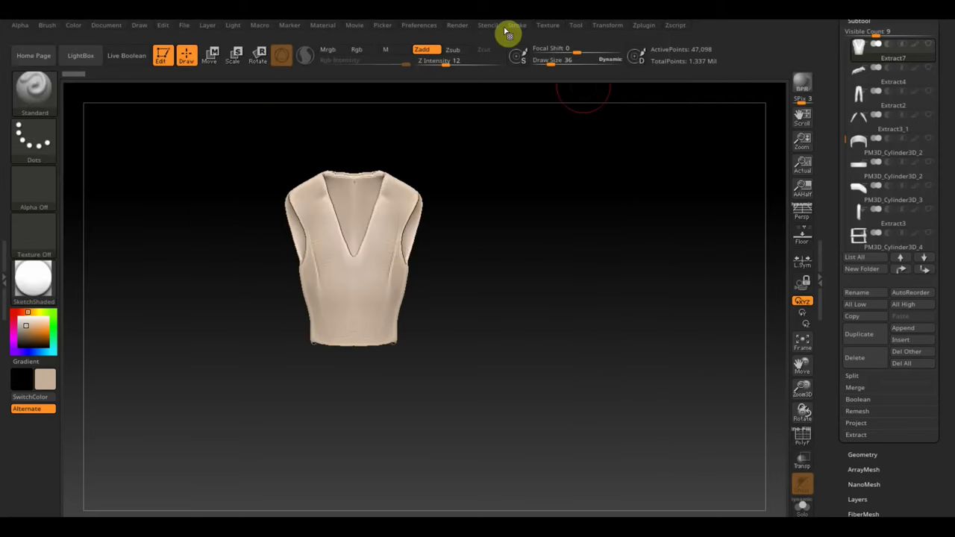
left_click(547, 25)
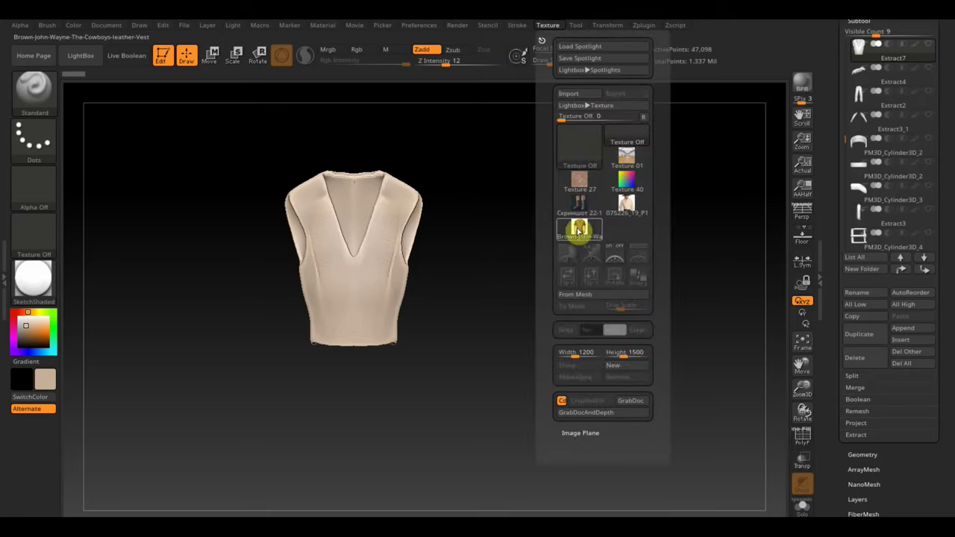
left_click(579, 228)
left_click(622, 249)
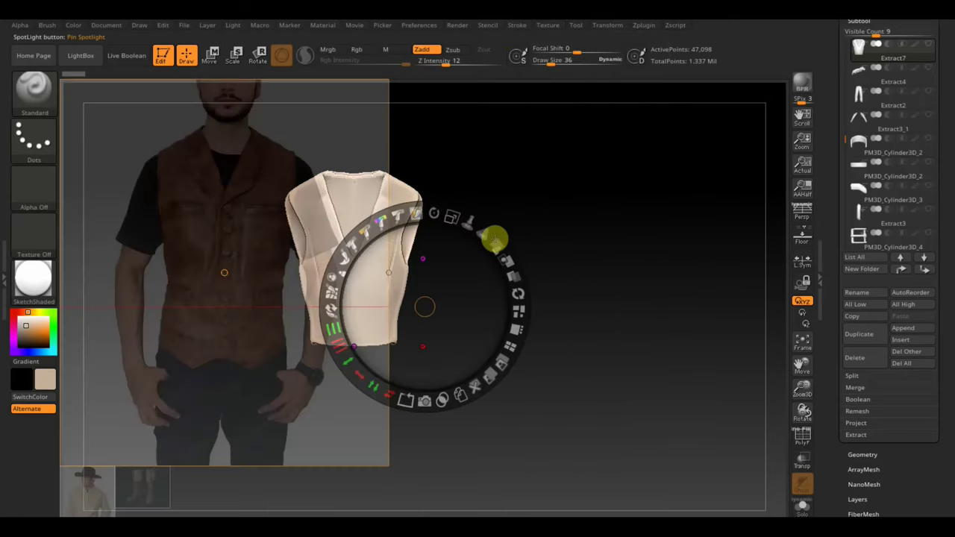
Scale and move the Spotlight vest photo over the vest, exit with Z, and test-paint the chest.
mouse_move(452, 215)
left_mouse_down()
mouse_move(441, 212)
mouse_move(558, 239)
mouse_move(546, 272)
left_mouse_up()
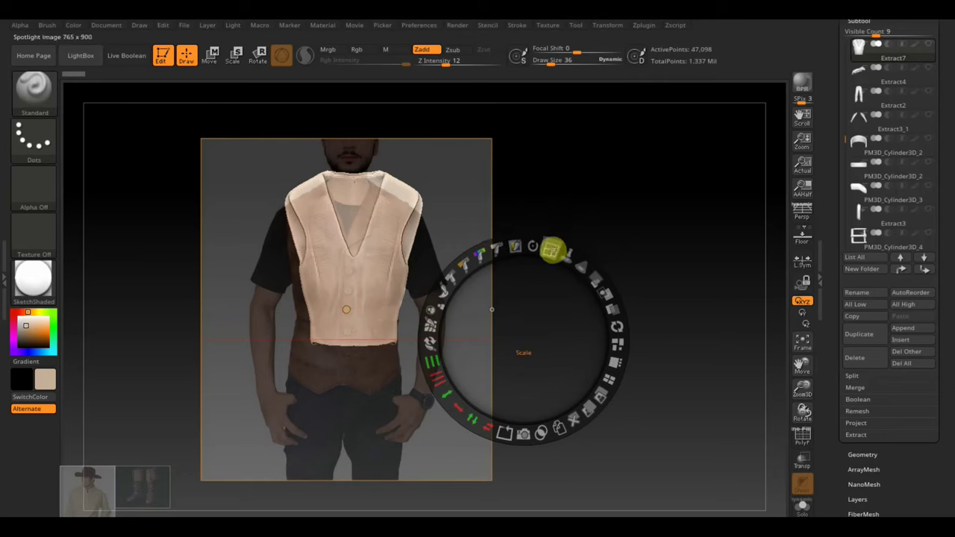
left_click_drag(551, 251, 494, 290)
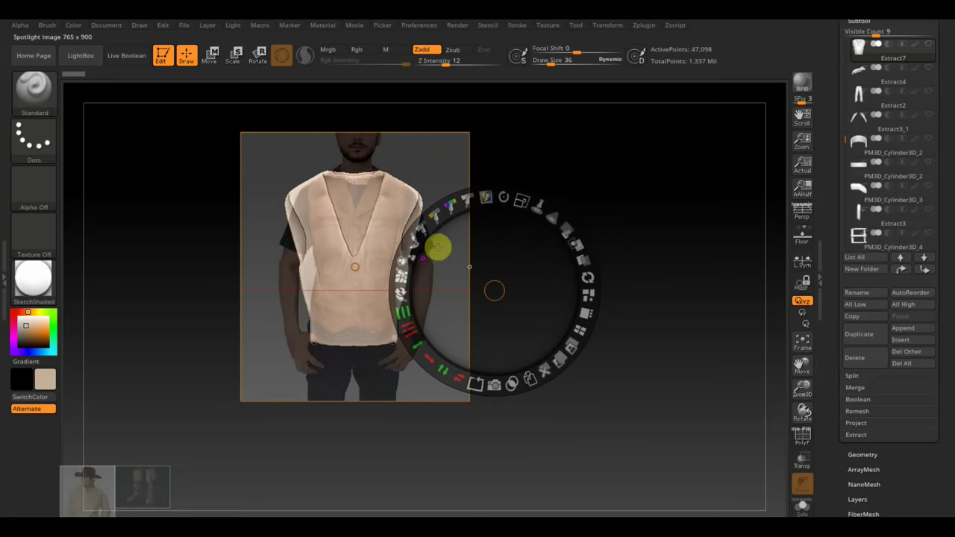
key("z")
left_click_drag(399, 192, 401, 199)
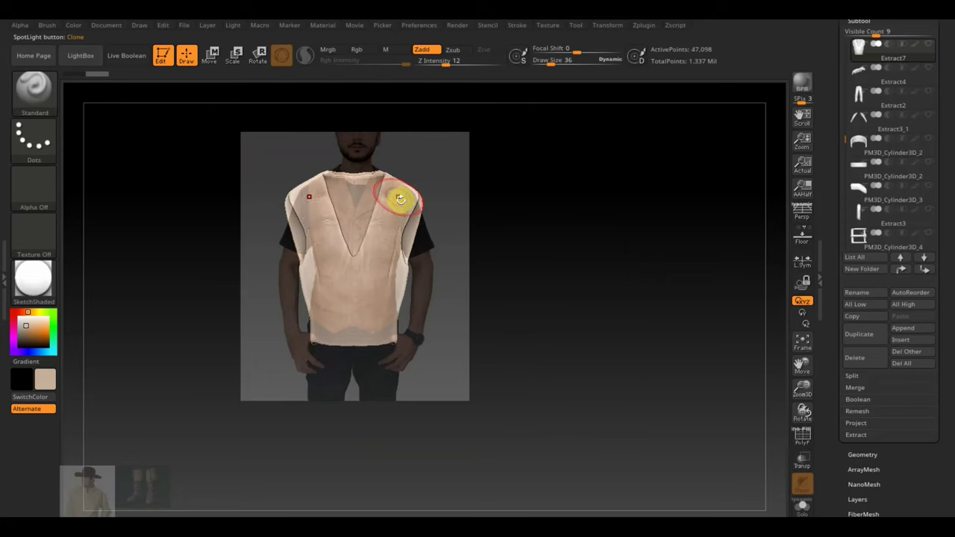
Switch to Rgb painting with Zadd off and paint the photo over the chest and abdomen.
left_click(358, 49)
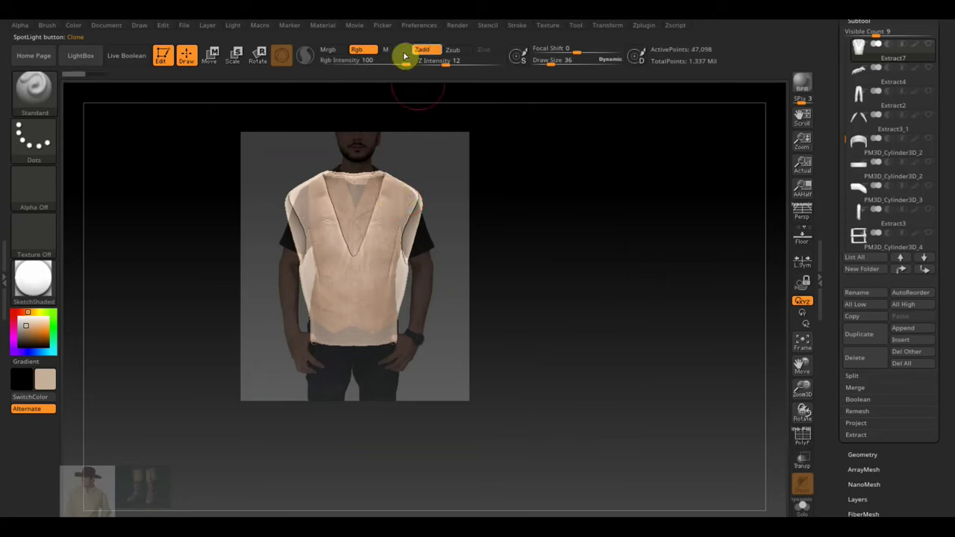
left_click(415, 53)
mouse_move(391, 209)
left_mouse_down()
mouse_move(396, 174)
mouse_move(371, 295)
mouse_move(371, 315)
mouse_move(383, 273)
mouse_move(383, 326)
mouse_move(396, 348)
left_mouse_up()
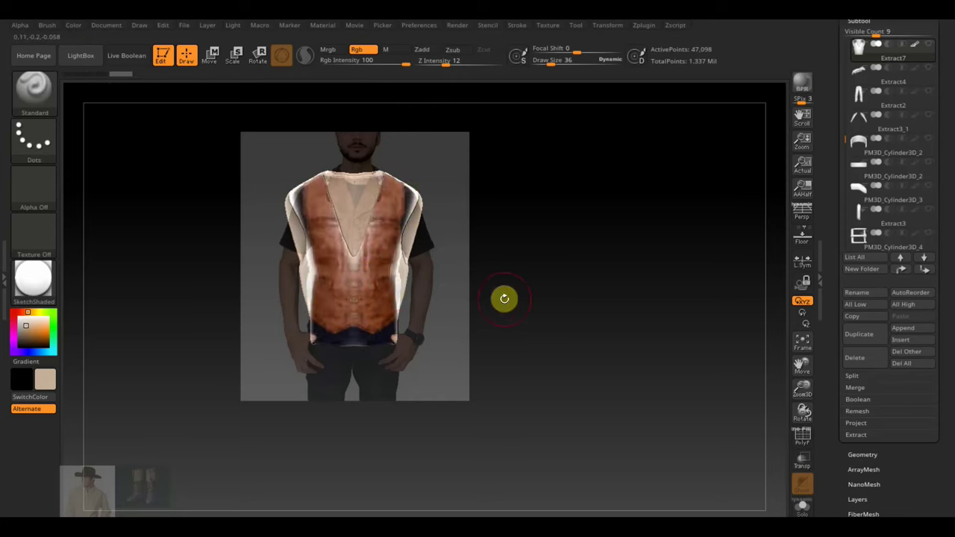
Enlarge, shift and slightly rotate the Spotlight photo to match the vest.
key("shift+z")
key("shift+z")
mouse_move(522, 223)
left_mouse_down()
mouse_move(523, 200)
mouse_move(542, 213)
left_mouse_up()
left_click_drag(492, 256, 552, 277)
left_click_drag(558, 202, 547, 198)
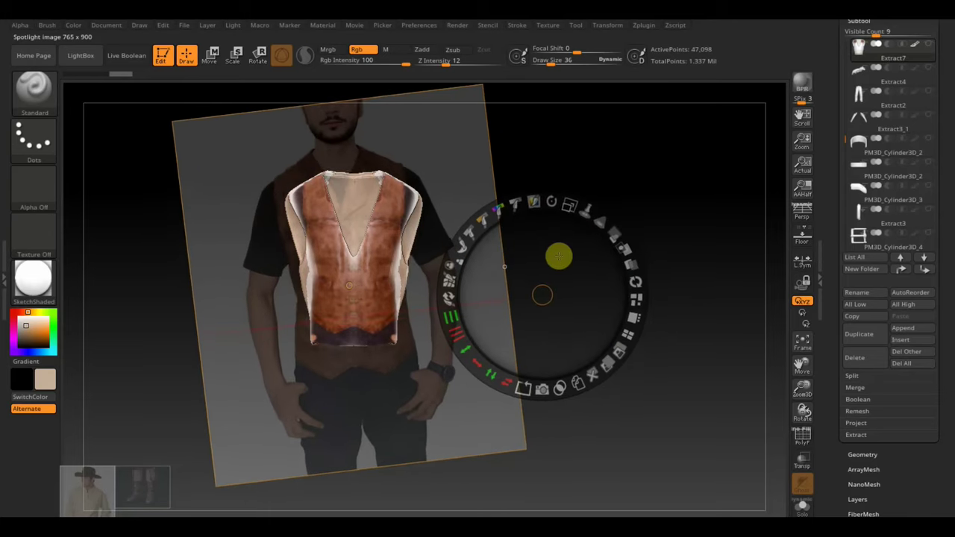
left_click_drag(559, 256, 560, 255)
key("z")
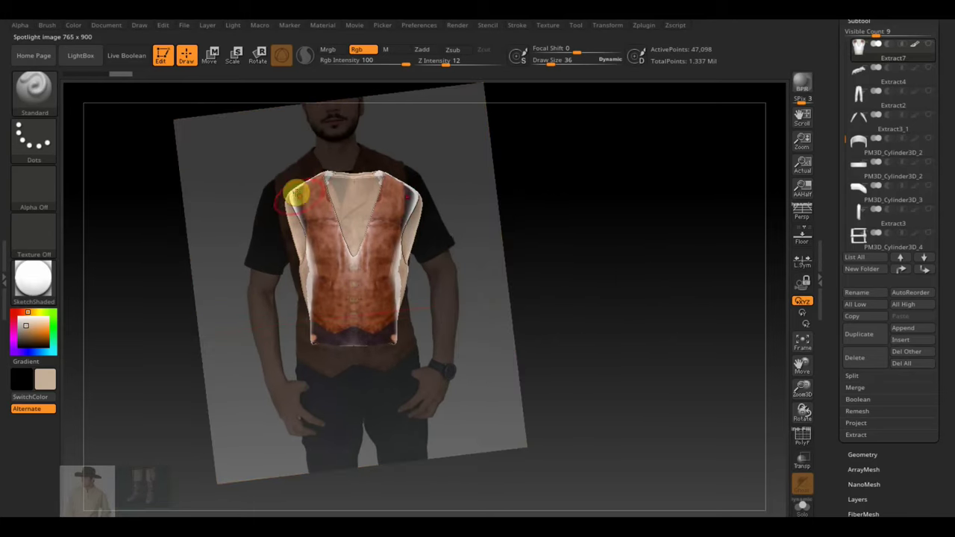
Paint leather onto the lower vest, upper right chest and the vest's side.
mouse_move(327, 281)
left_mouse_down()
mouse_move(330, 330)
mouse_move(320, 309)
mouse_move(318, 330)
mouse_move(362, 324)
mouse_move(375, 305)
mouse_move(347, 279)
mouse_move(347, 347)
left_mouse_up()
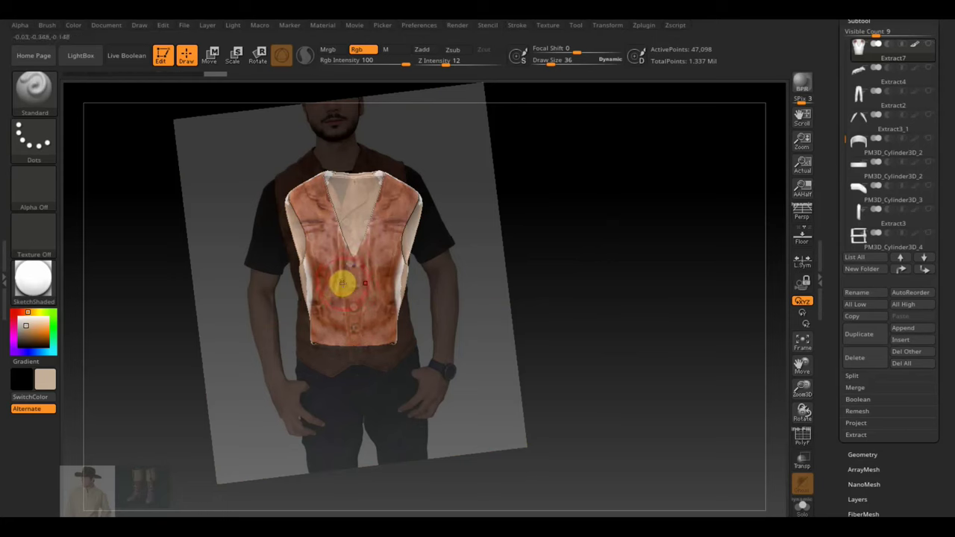
mouse_move(316, 241)
left_mouse_down()
mouse_move(401, 224)
mouse_move(514, 249)
left_mouse_up()
key("shift")
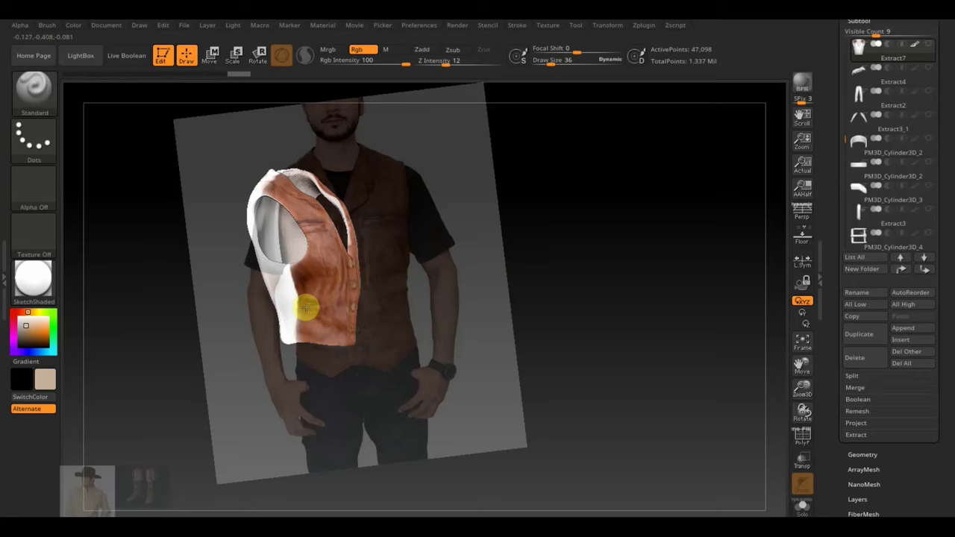
mouse_move(373, 306)
left_mouse_down()
mouse_move(476, 304)
mouse_move(453, 306)
left_mouse_up()
key("shift+z")
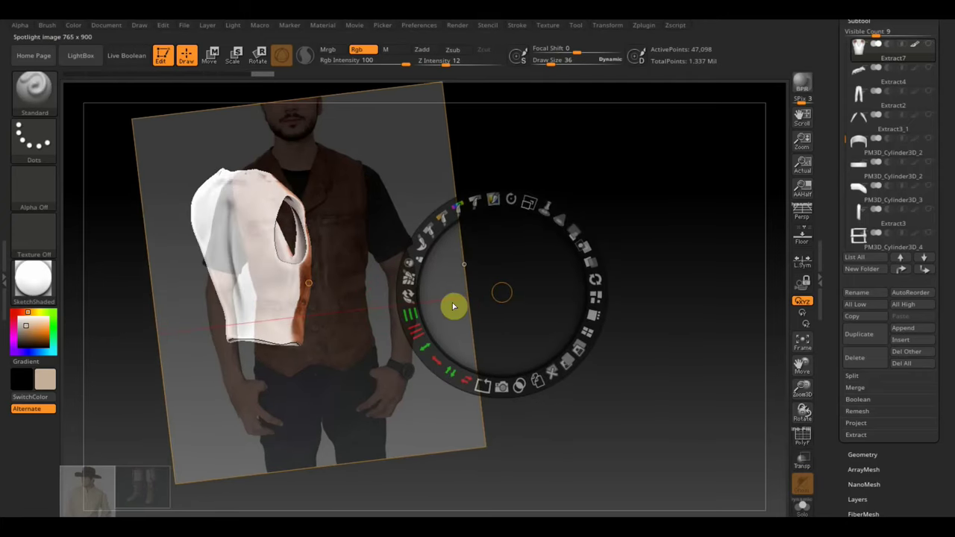
key("z")
mouse_move(302, 313)
left_mouse_down()
mouse_move(287, 324)
mouse_move(294, 337)
mouse_move(284, 270)
mouse_move(266, 251)
mouse_move(271, 335)
mouse_move(465, 279)
left_mouse_up()
mouse_move(465, 280)
left_mouse_down()
mouse_move(582, 279)
mouse_move(513, 299)
left_mouse_up()
Paint leather over the vest's white front and down the armhole edge.
left_click(47, 25)
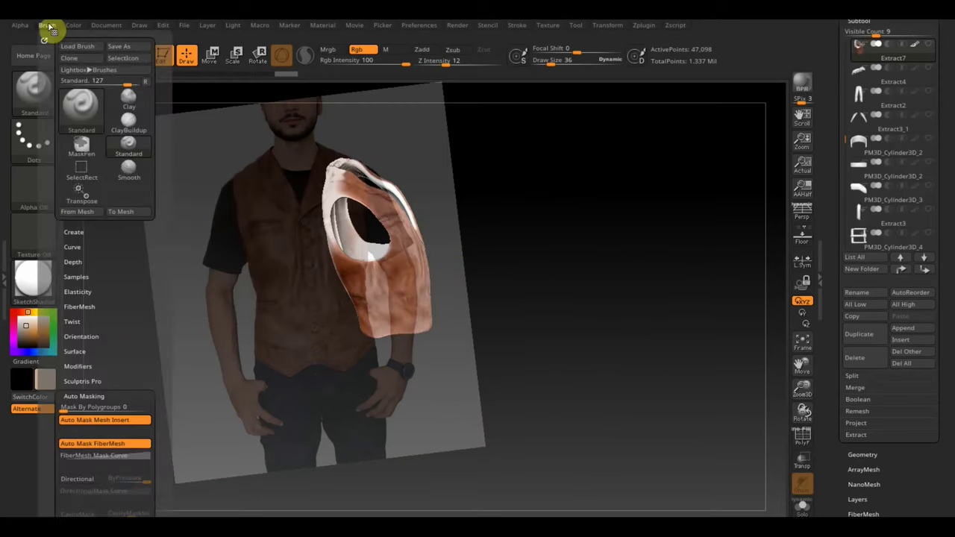
scroll(120, 319, "down", 3)
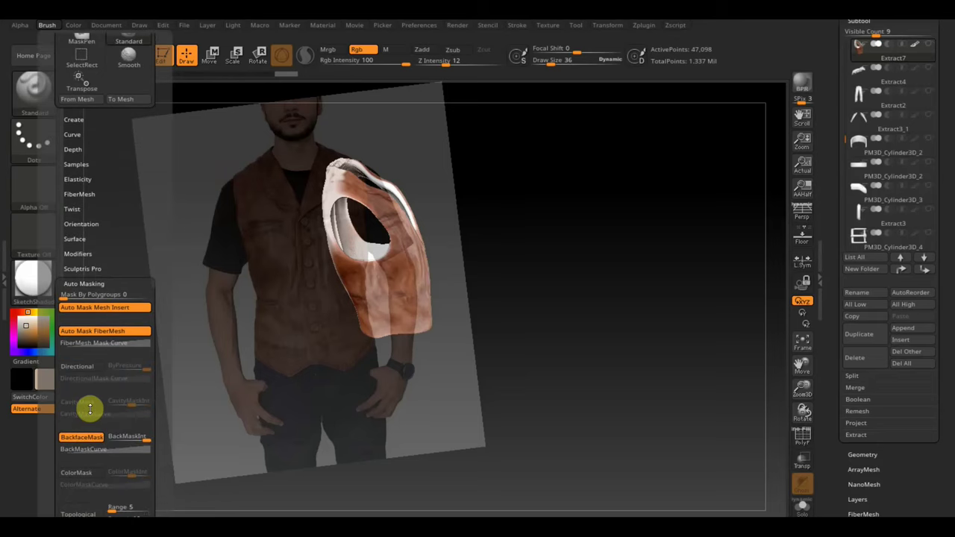
mouse_move(492, 314)
left_mouse_down()
mouse_move(529, 319)
mouse_move(525, 348)
mouse_move(495, 356)
mouse_move(356, 301)
left_mouse_up()
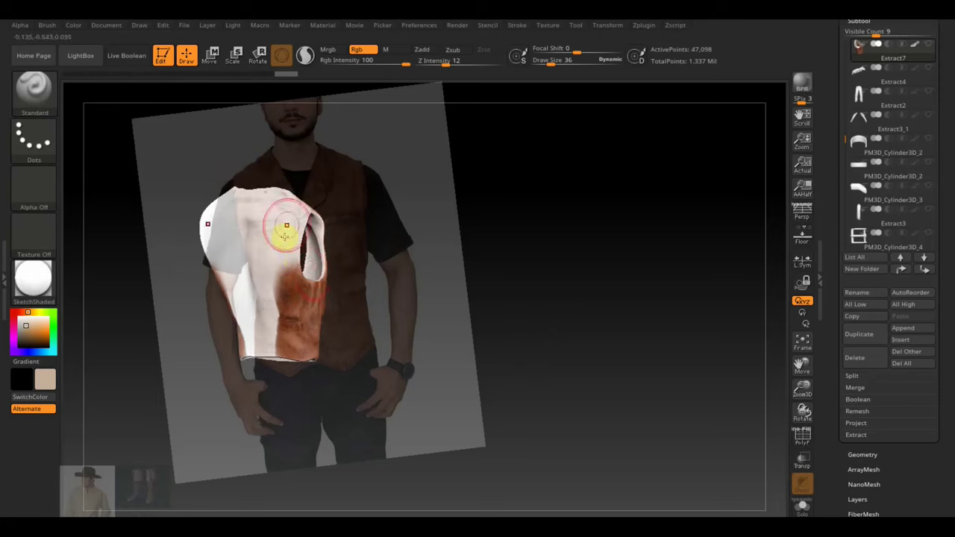
left_click_drag(286, 236, 273, 359)
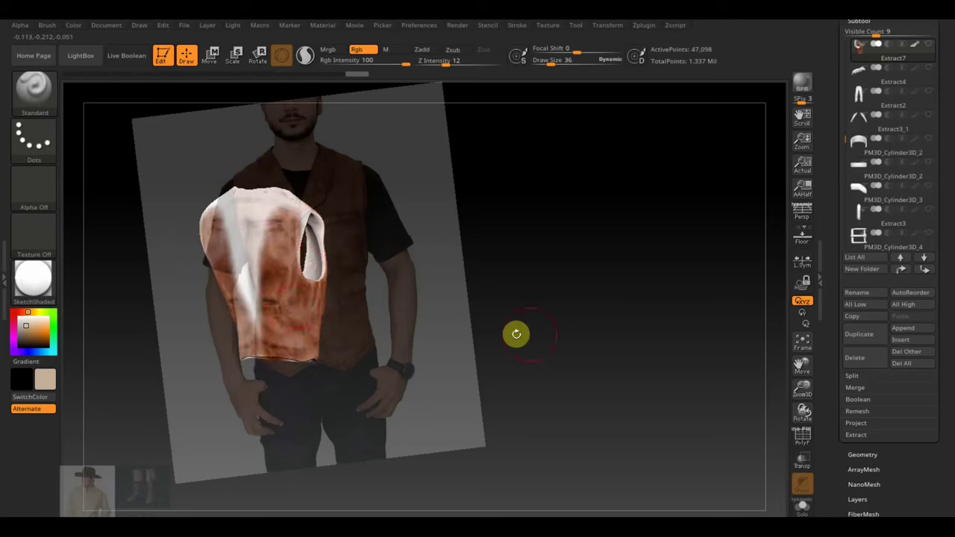
mouse_move(516, 334)
left_mouse_down()
mouse_move(535, 333)
mouse_move(526, 360)
left_mouse_up()
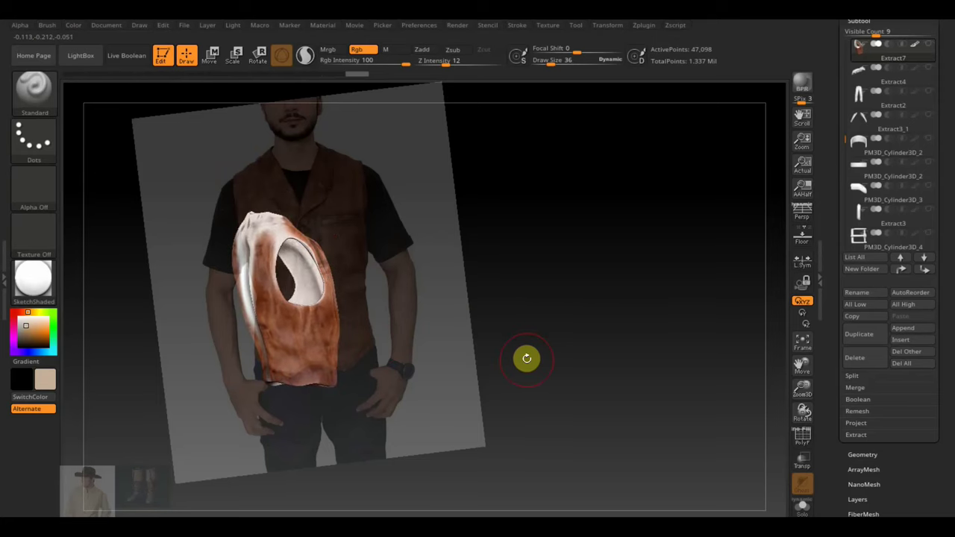
left_click(290, 233)
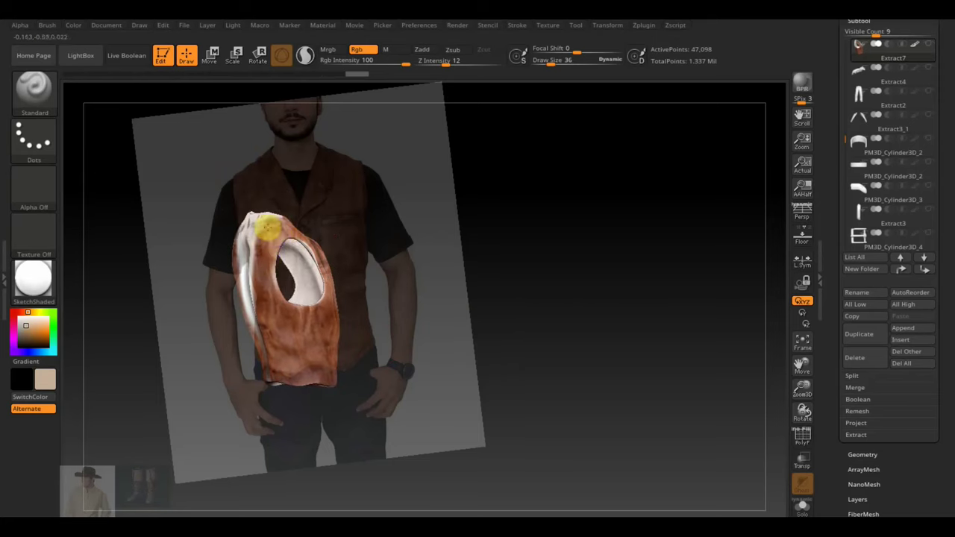
left_click_drag(267, 226, 249, 324)
left_click_drag(512, 283, 614, 271)
Paint the white edge strip, shoulder and right side of the vest brown.
left_click(366, 235)
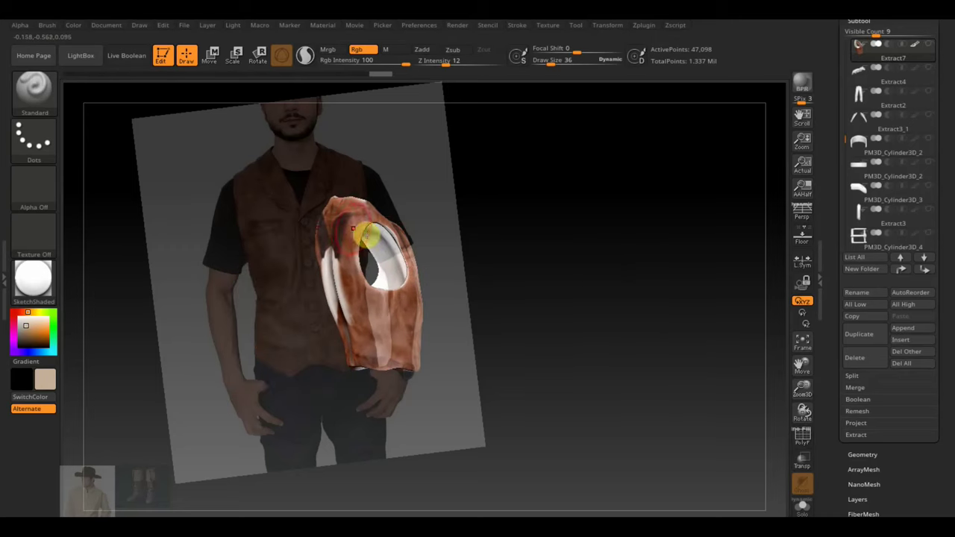
left_click_drag(339, 224, 353, 333)
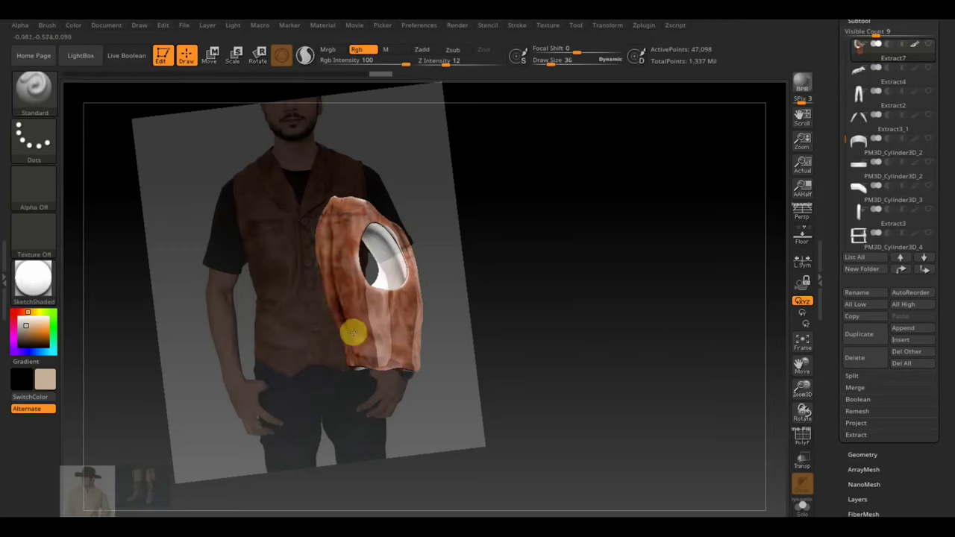
mouse_move(473, 303)
left_mouse_down()
mouse_move(516, 316)
mouse_move(499, 321)
mouse_move(537, 303)
mouse_move(512, 320)
left_mouse_up()
left_click_drag(318, 206, 344, 246)
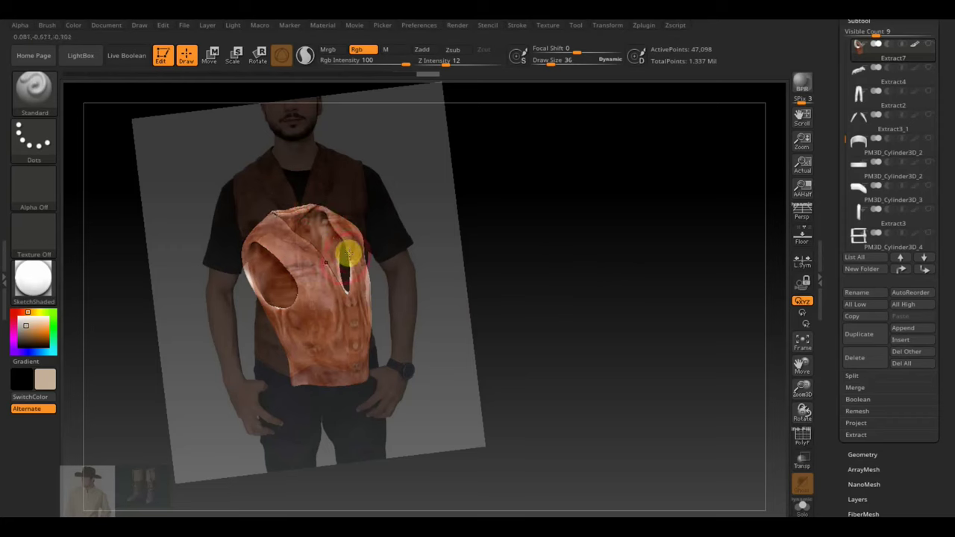
mouse_move(480, 307)
left_mouse_down()
mouse_move(445, 301)
mouse_move(480, 288)
left_mouse_up()
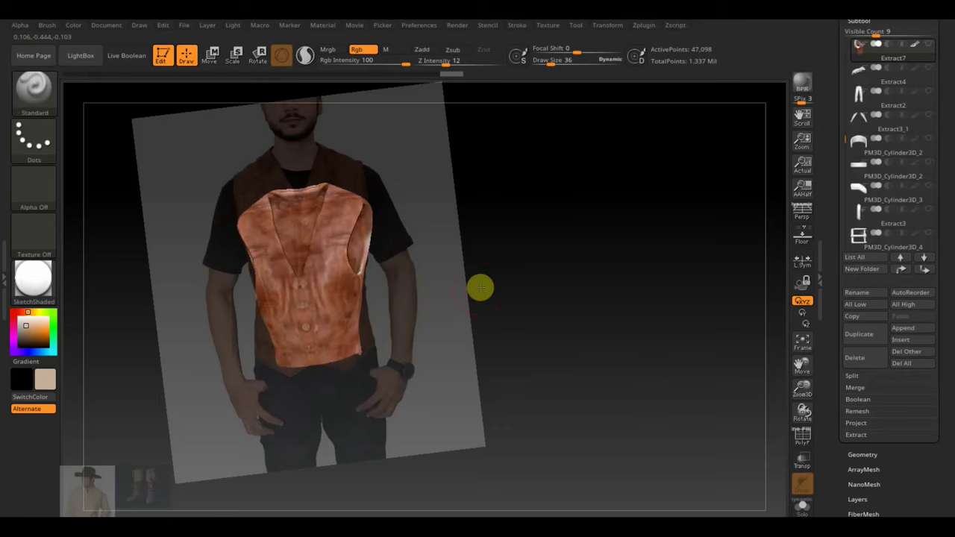
mouse_move(336, 263)
left_mouse_down()
mouse_move(343, 328)
mouse_move(326, 321)
mouse_move(324, 258)
mouse_move(349, 204)
left_mouse_up()
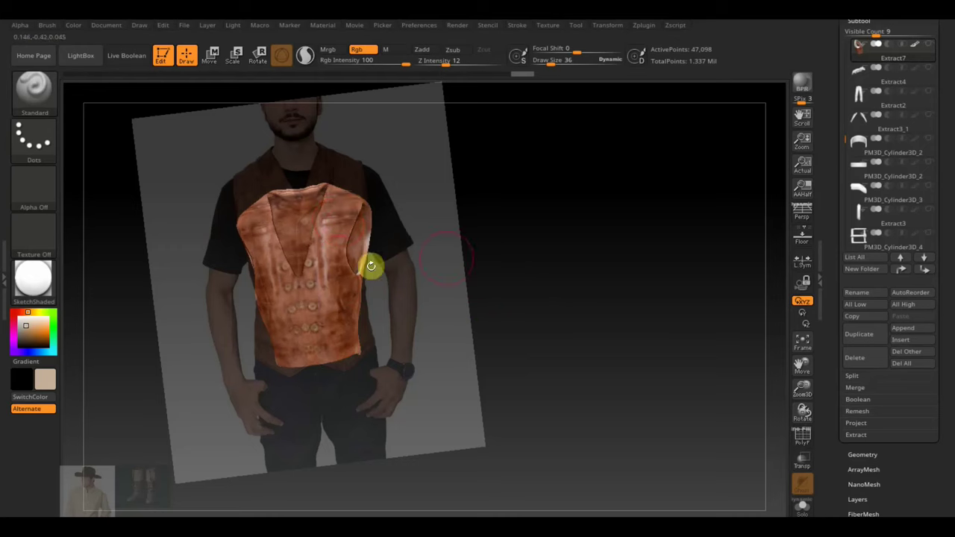
left_click_drag(371, 266, 516, 255)
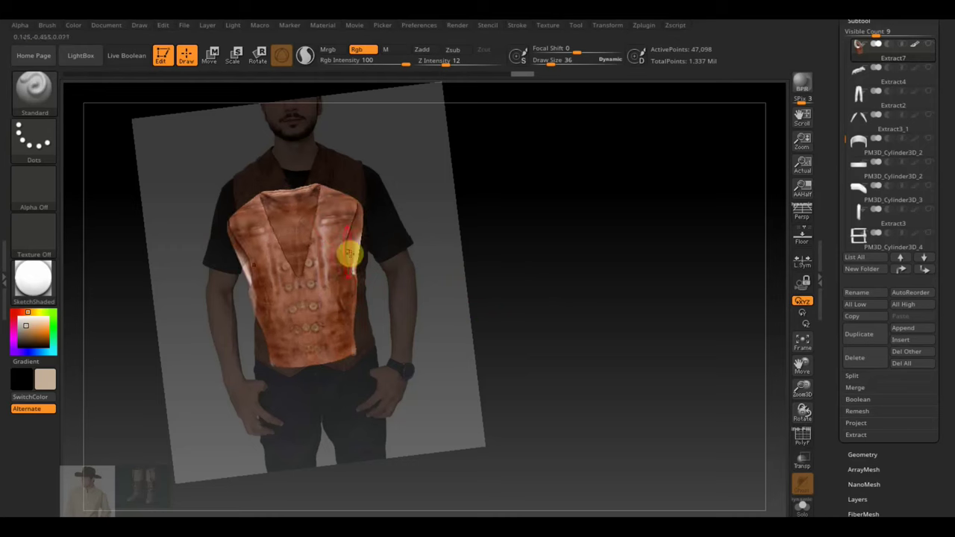
mouse_move(432, 264)
left_mouse_down()
mouse_move(454, 273)
mouse_move(467, 247)
left_mouse_up()
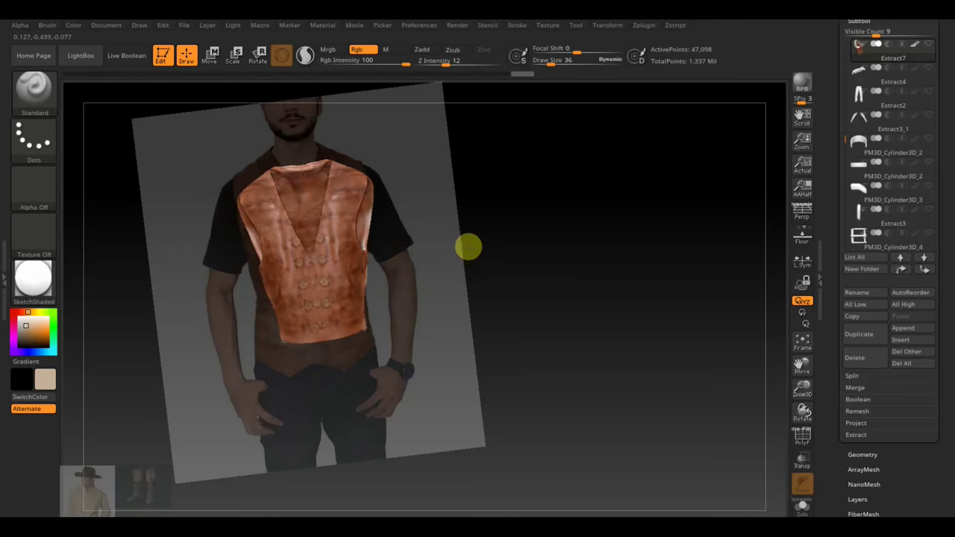
Save the project with Ctrl+S and orbit the vest to check it against the photo.
key("ctrl+s")
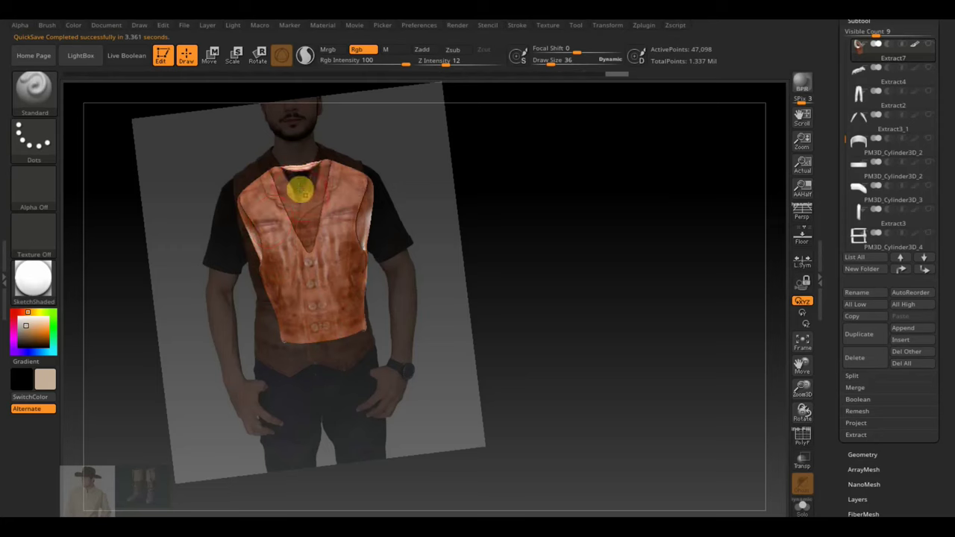
left_click_drag(379, 198, 477, 217)
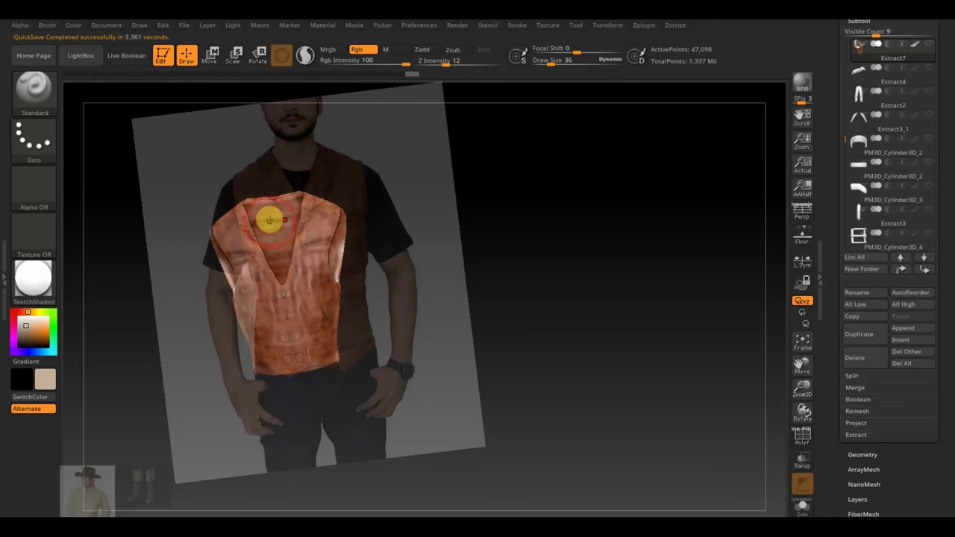
left_click_drag(451, 224, 465, 231)
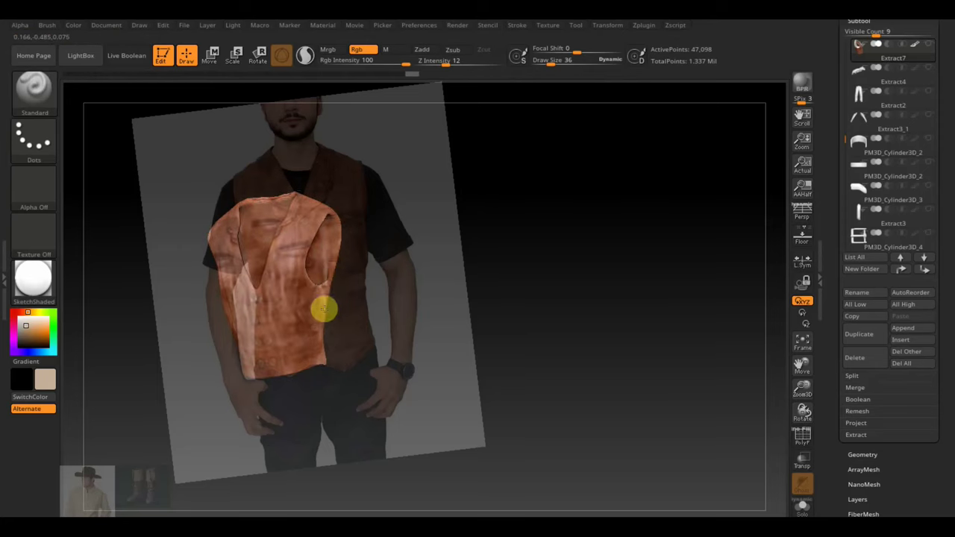
left_click_drag(394, 296, 485, 275)
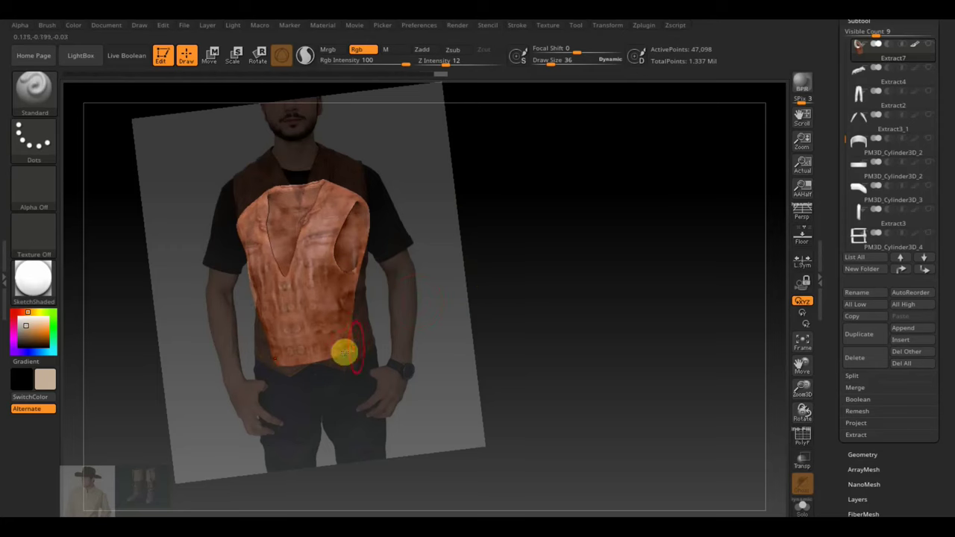
left_click_drag(345, 352, 386, 336)
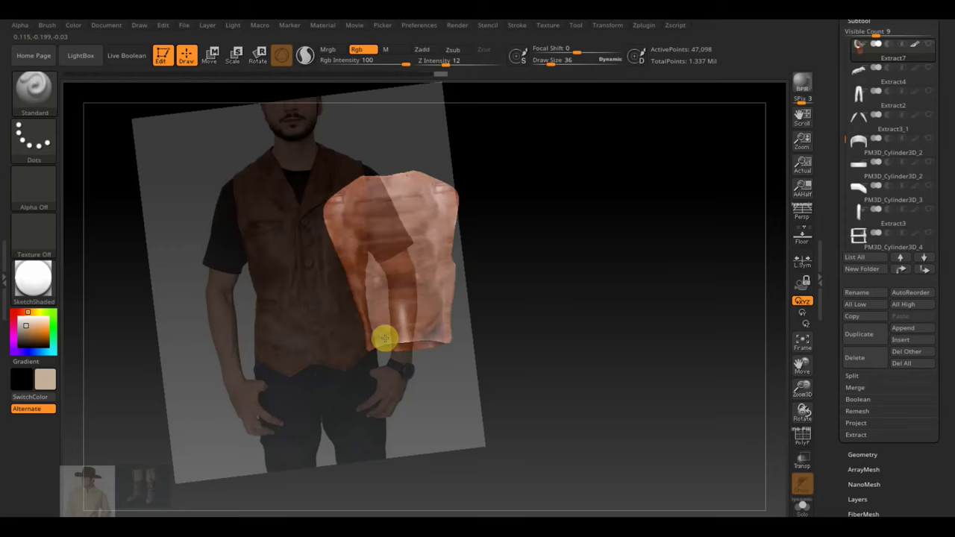
mouse_move(505, 297)
left_mouse_down()
mouse_move(550, 312)
mouse_move(560, 287)
mouse_move(507, 315)
mouse_move(477, 305)
left_mouse_up()
Hide the reference photo and paint over the vest's centre, toggling the photo to compare.
key("shift+z")
key("shift+z")
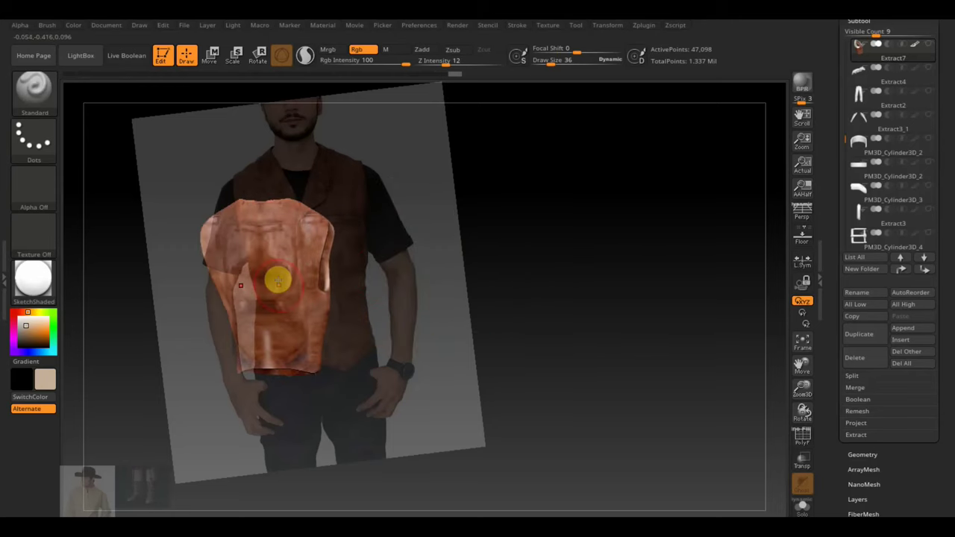
mouse_move(503, 265)
left_mouse_down()
mouse_move(488, 373)
mouse_move(490, 253)
left_mouse_up()
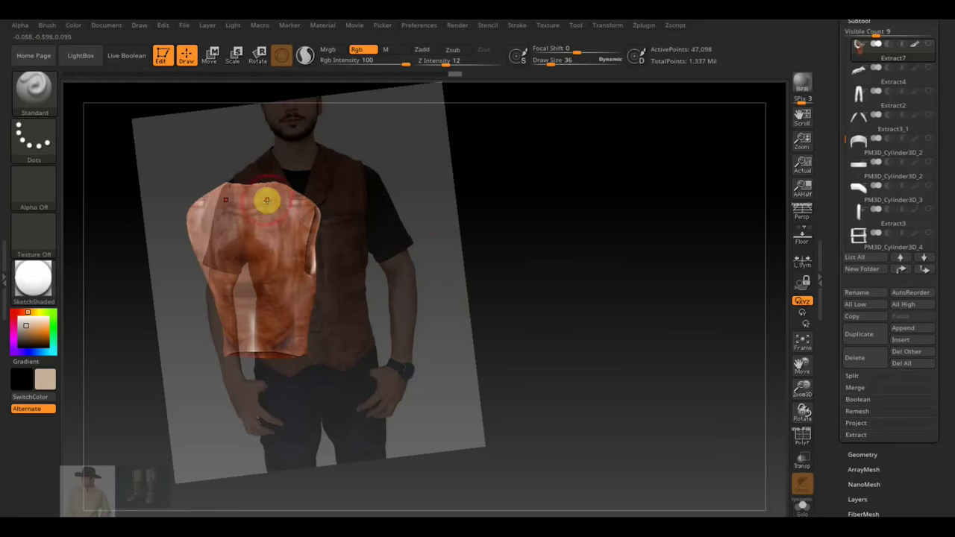
mouse_move(473, 254)
left_mouse_down()
mouse_move(475, 323)
mouse_move(473, 297)
mouse_move(399, 281)
mouse_move(452, 284)
mouse_move(470, 272)
mouse_move(446, 333)
left_mouse_up()
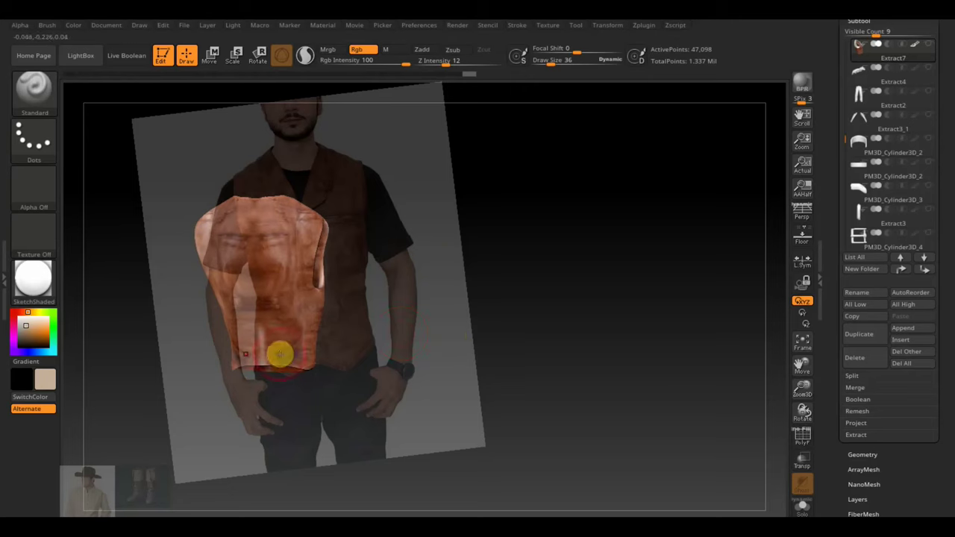
left_click_drag(284, 347, 273, 194)
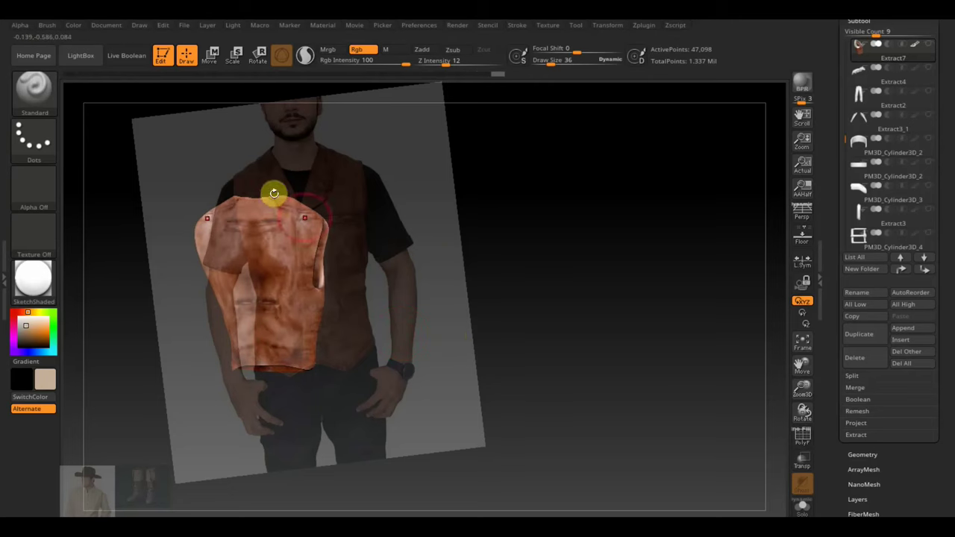
key("shift+z")
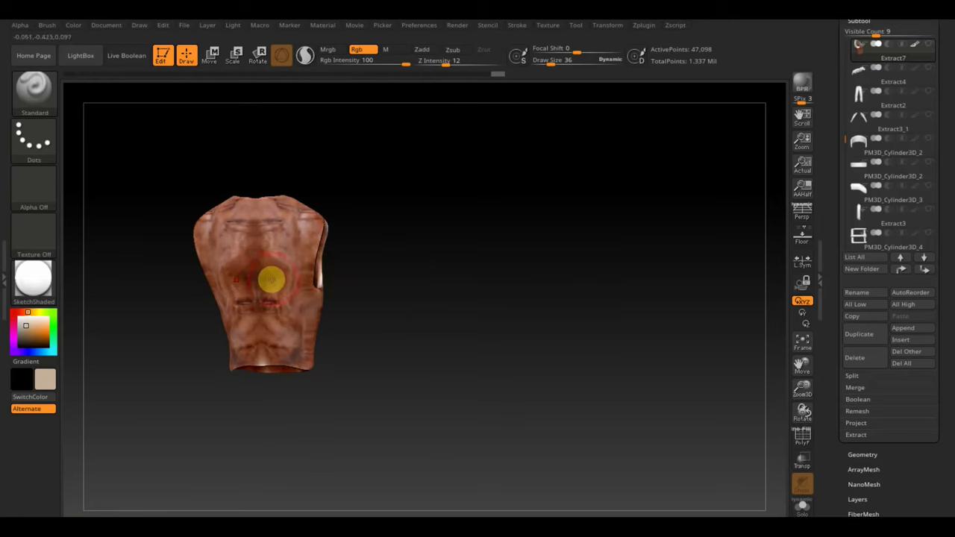
key("shift+z")
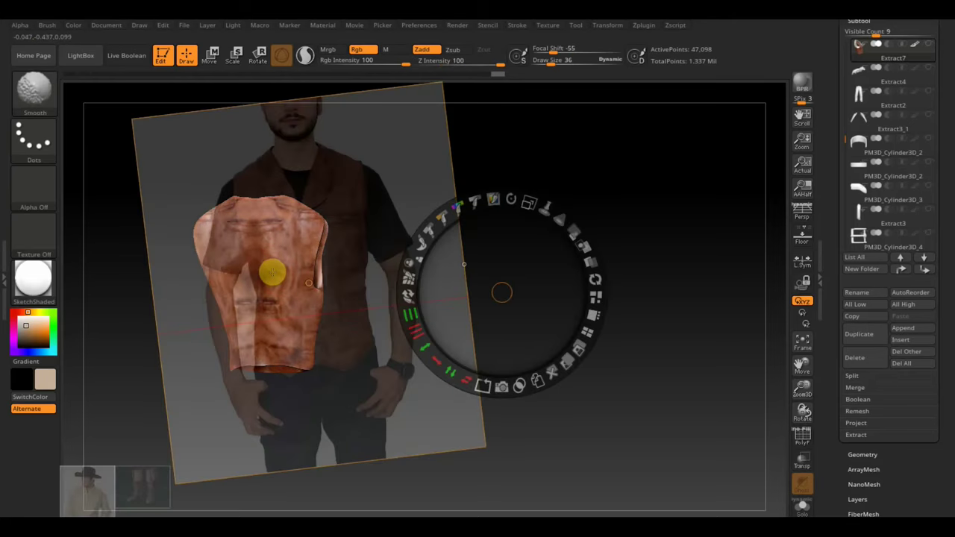
key("shift+z")
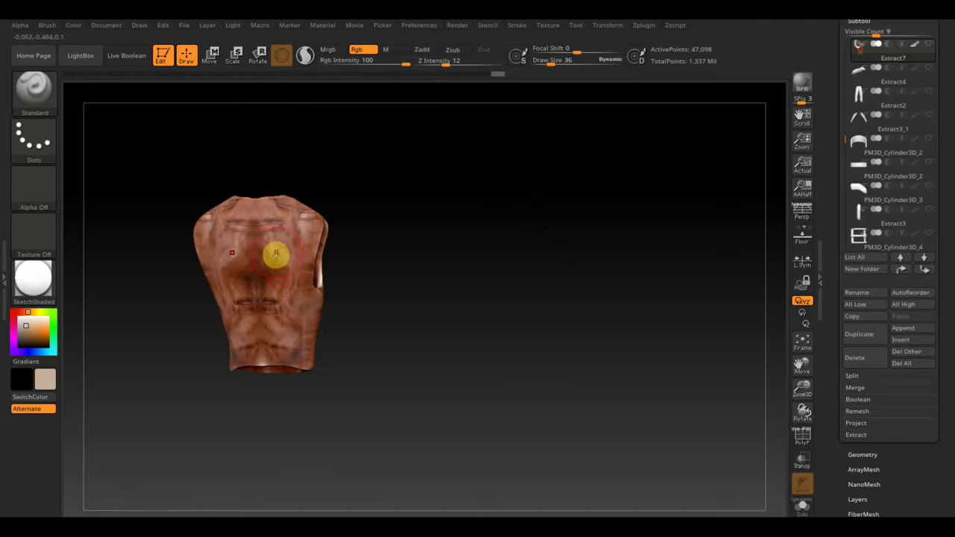
Sample the vest's reddish-brown and repaint the chest down to the hem, then restore the photo.
key("c")
mouse_move(264, 229)
left_mouse_down()
mouse_move(261, 208)
mouse_move(243, 218)
mouse_move(251, 358)
left_mouse_up()
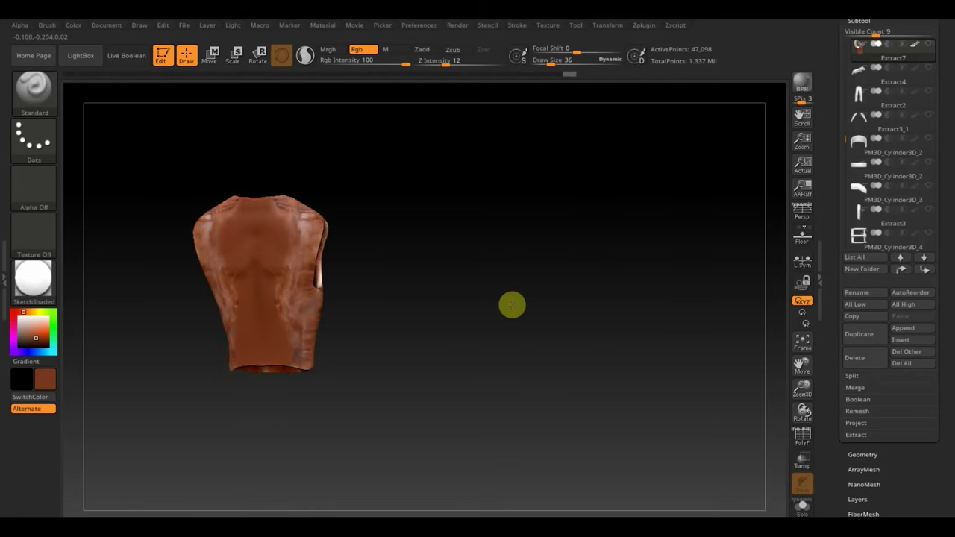
mouse_move(511, 305)
left_mouse_down()
mouse_move(542, 299)
mouse_move(512, 303)
mouse_move(515, 315)
mouse_move(471, 322)
mouse_move(338, 287)
left_mouse_up()
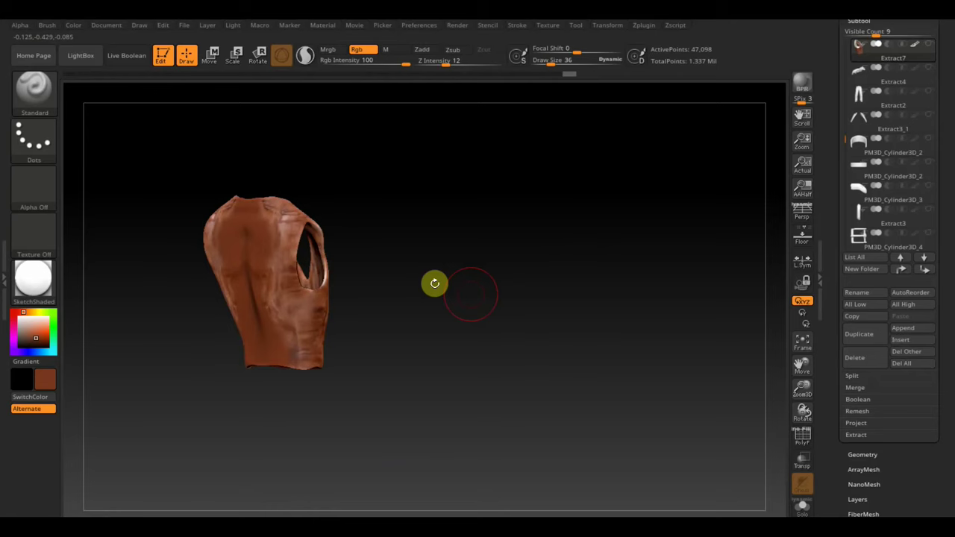
mouse_move(434, 282)
left_mouse_down()
mouse_move(539, 311)
mouse_move(479, 316)
mouse_move(540, 324)
left_mouse_up()
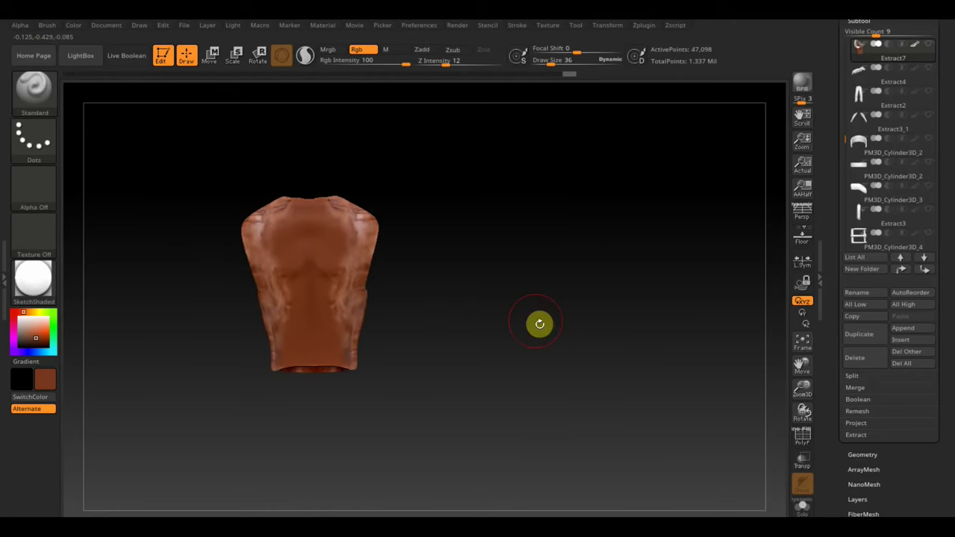
key("shift+z")
Enlarge and shift the reference photo right, then repaint the vest from it.
key("z")
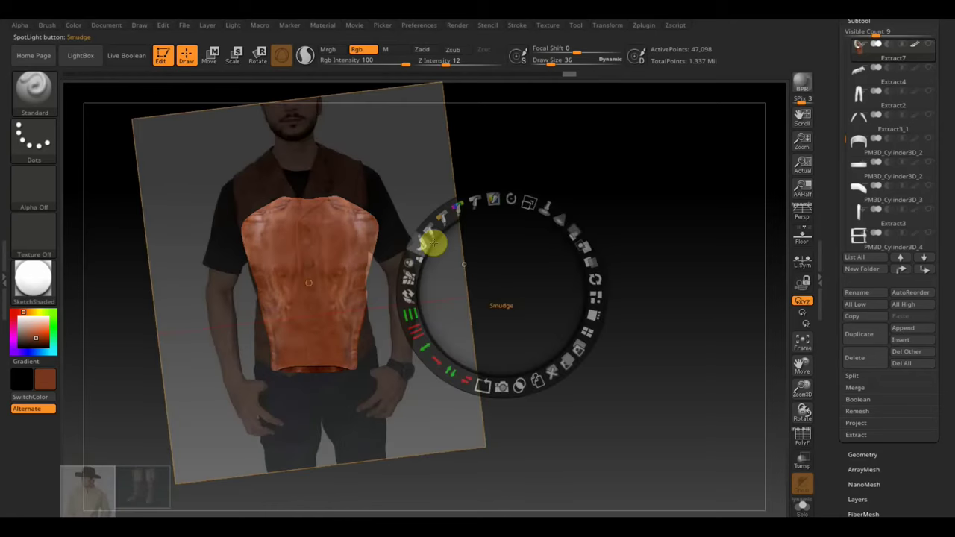
mouse_move(433, 243)
left_mouse_down()
mouse_move(565, 230)
mouse_move(469, 288)
mouse_move(520, 288)
mouse_move(538, 301)
left_mouse_up()
key("z")
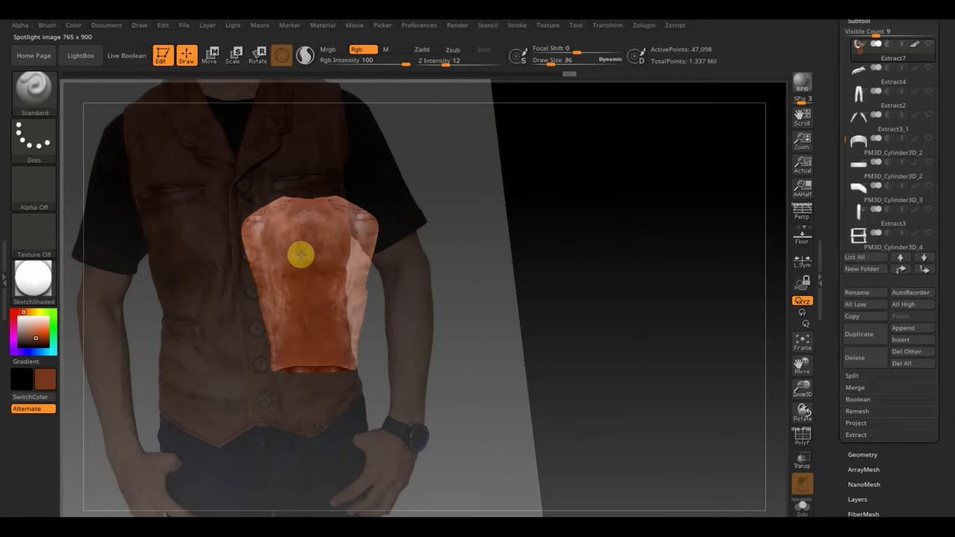
mouse_move(299, 255)
left_mouse_down()
mouse_move(281, 259)
mouse_move(298, 299)
mouse_move(294, 335)
left_mouse_up()
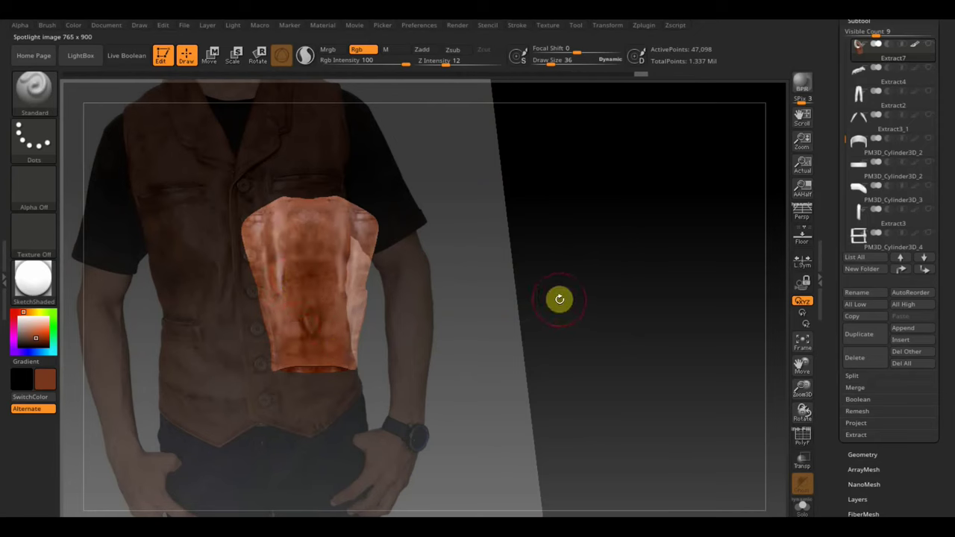
mouse_move(553, 298)
left_mouse_down("alt")
mouse_move(544, 294)
mouse_move(582, 311)
mouse_move(606, 364)
mouse_move(582, 356)
left_mouse_up("alt")
mouse_move(324, 286)
left_mouse_down()
mouse_move(306, 307)
mouse_move(305, 338)
left_mouse_up()
mouse_move(470, 372)
left_mouse_down()
mouse_move(512, 375)
mouse_move(489, 385)
left_mouse_up()
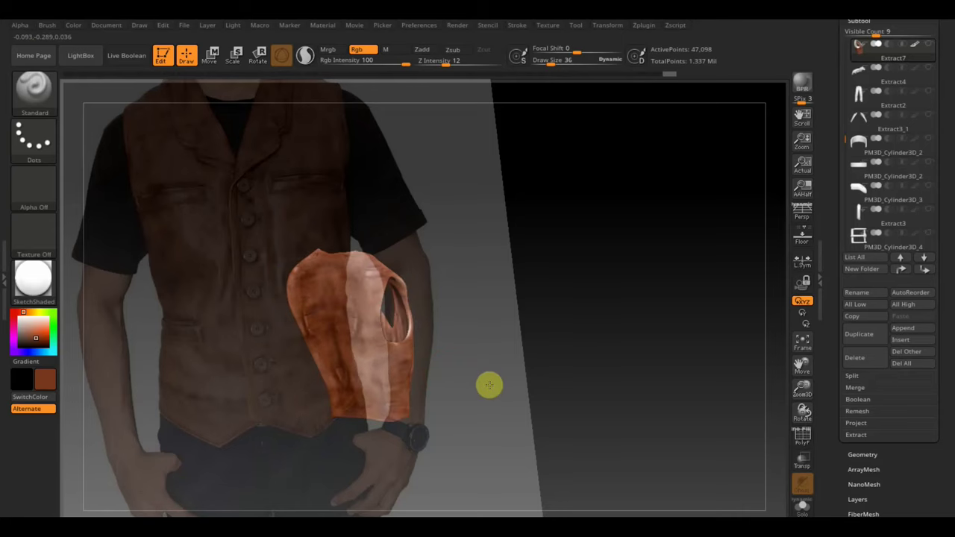
Hide the photo, set Draw Size to 12, sample the vest's brown, and snap to front view.
key("shift+z")
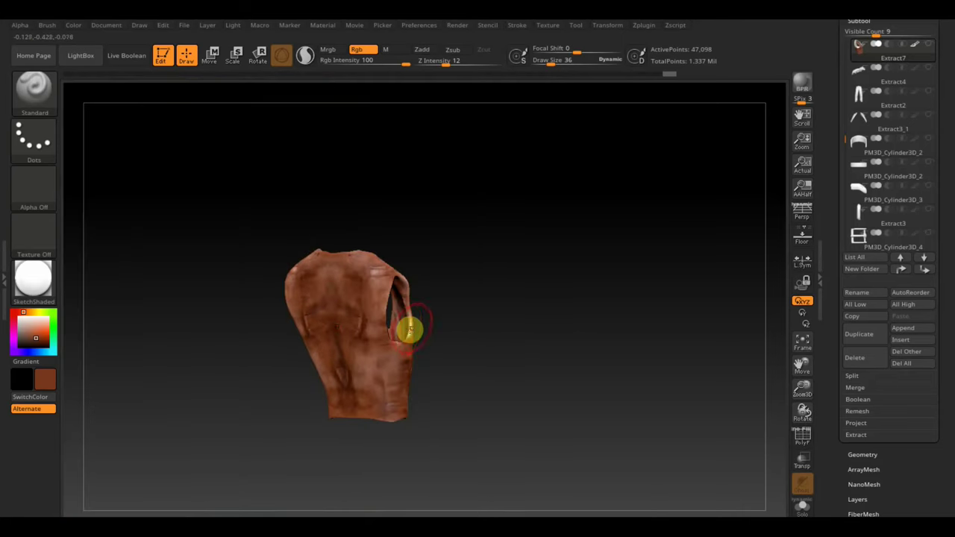
left_click(550, 60)
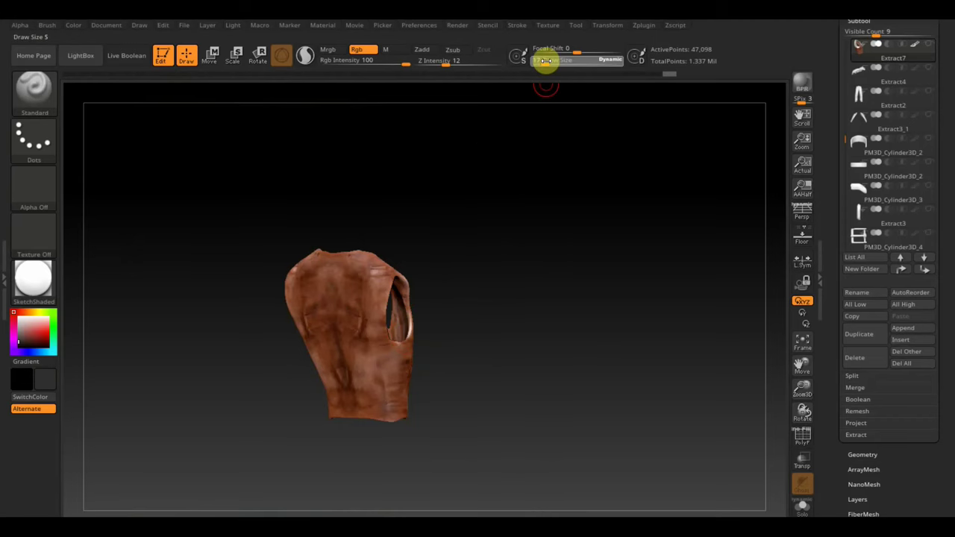
key("Return")
key("c")
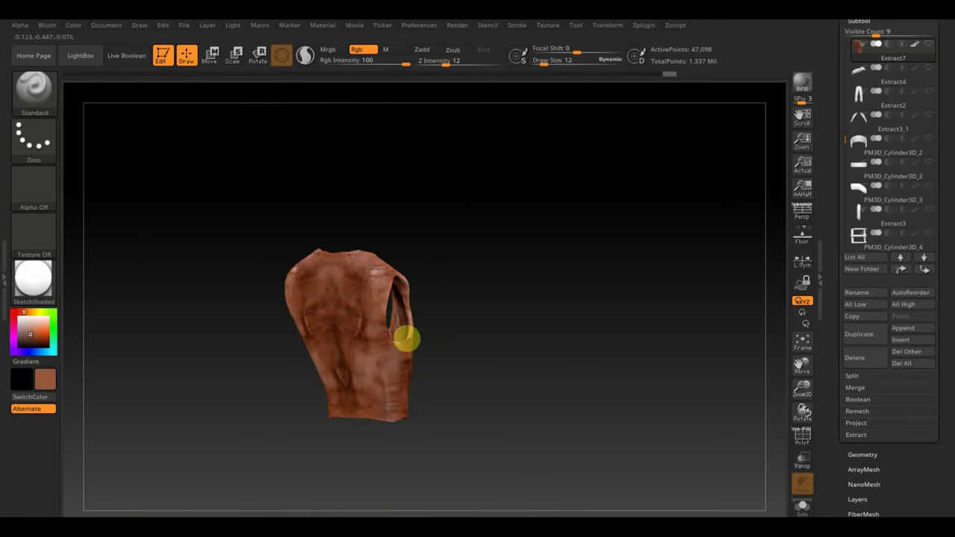
mouse_move(418, 302)
left_mouse_down()
mouse_move(444, 315)
mouse_move(396, 320)
mouse_move(351, 282)
mouse_move(520, 252)
mouse_move(459, 283)
left_mouse_up()
left_click_drag(552, 291, 552, 318, "shift")
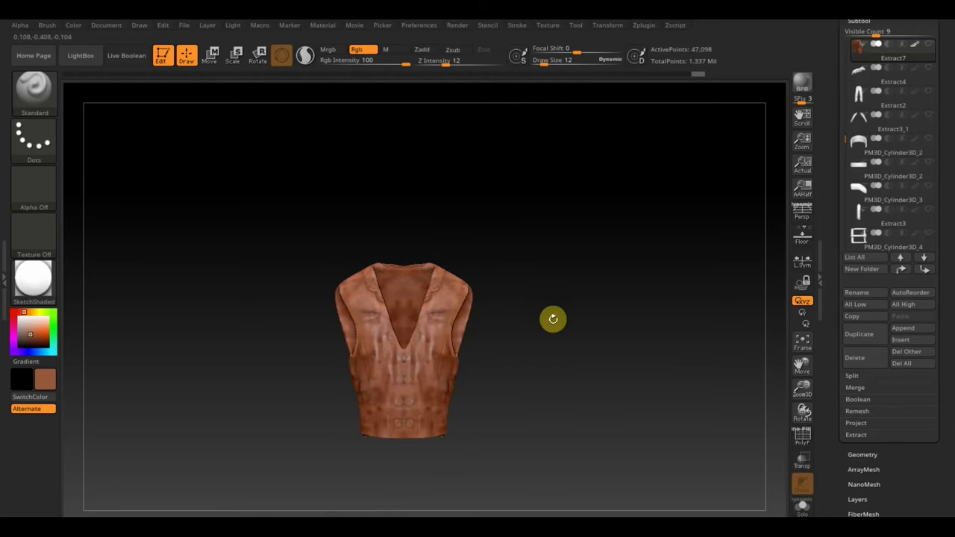
Unhide all subtools, zoom out, and import cowboy_western_mantel_schwarz1 as a texture.
left_click(930, 45, "shift")
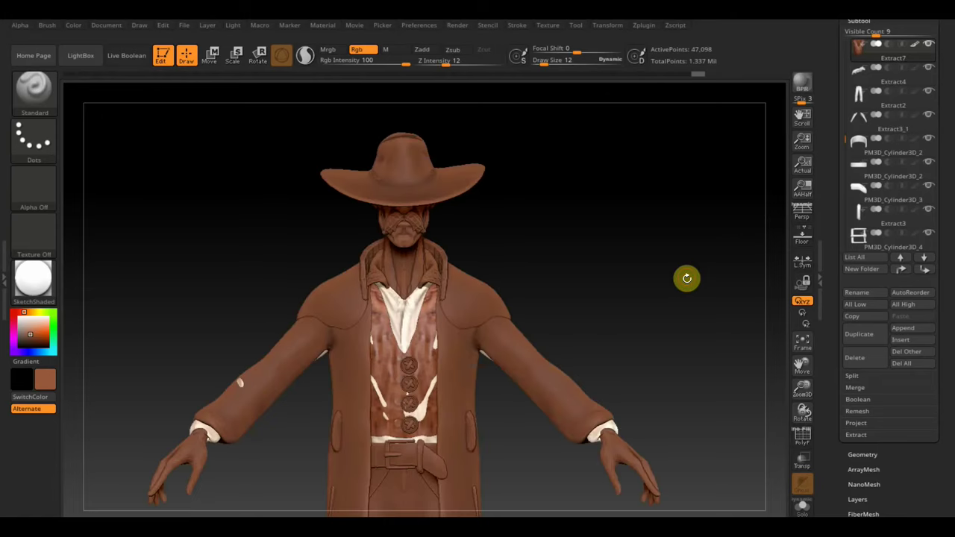
mouse_move(686, 278)
left_mouse_down("alt")
mouse_move(614, 294)
mouse_move(586, 214)
left_mouse_up("alt")
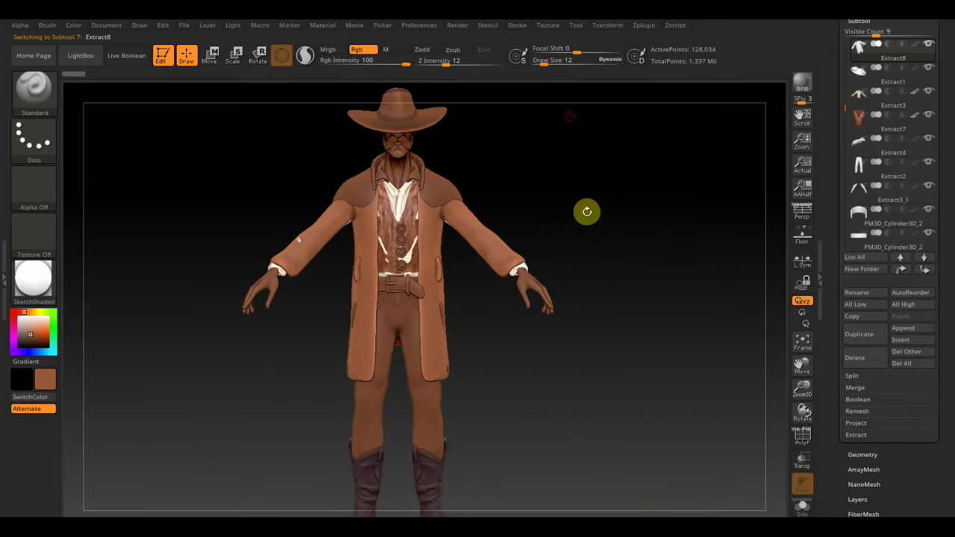
left_click(548, 25)
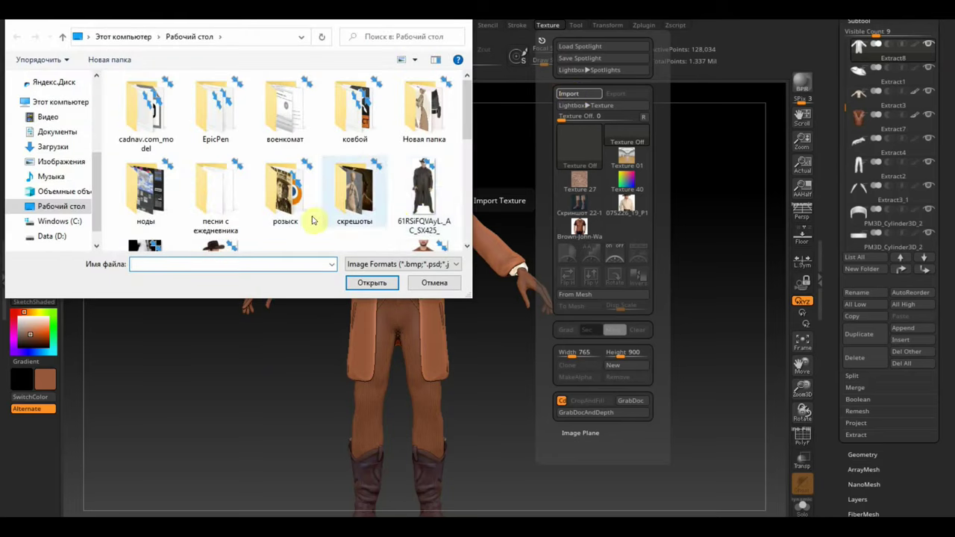
left_click(426, 191)
scroll(418, 205, "down", 1)
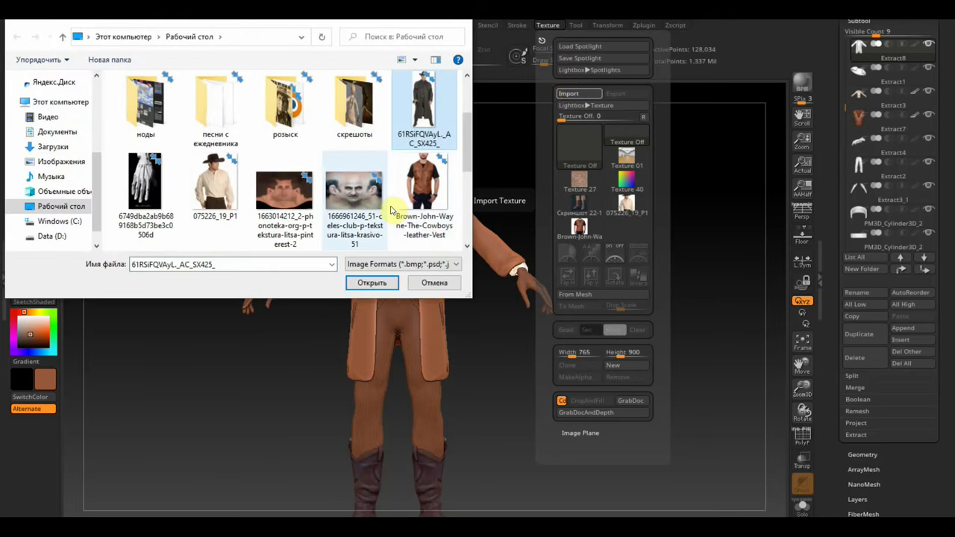
scroll(390, 211, "down", 1)
left_click(147, 175)
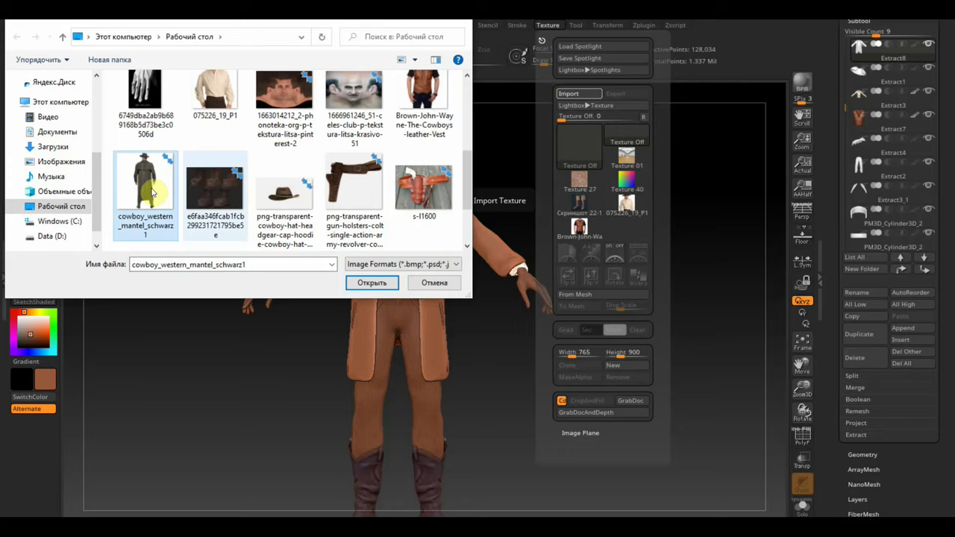
left_click(372, 282)
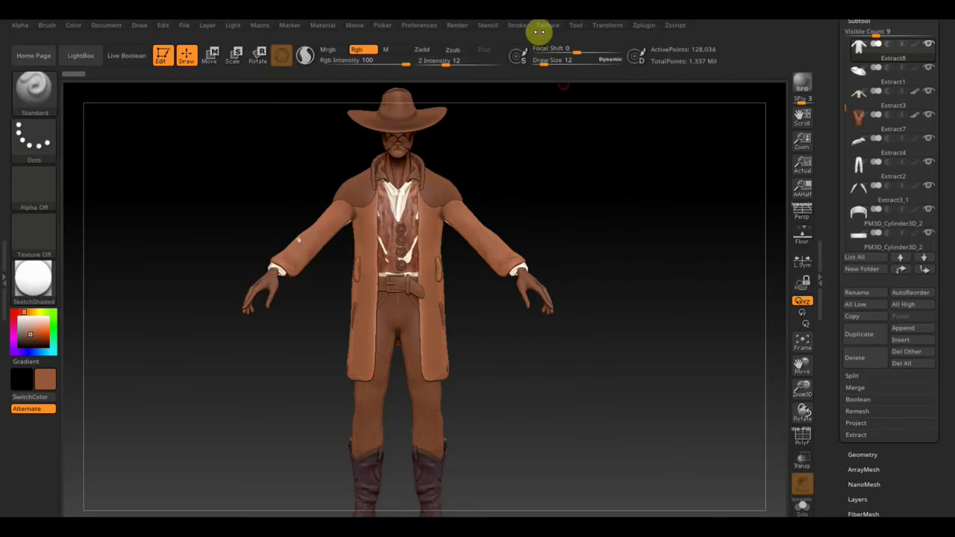
left_click(552, 27)
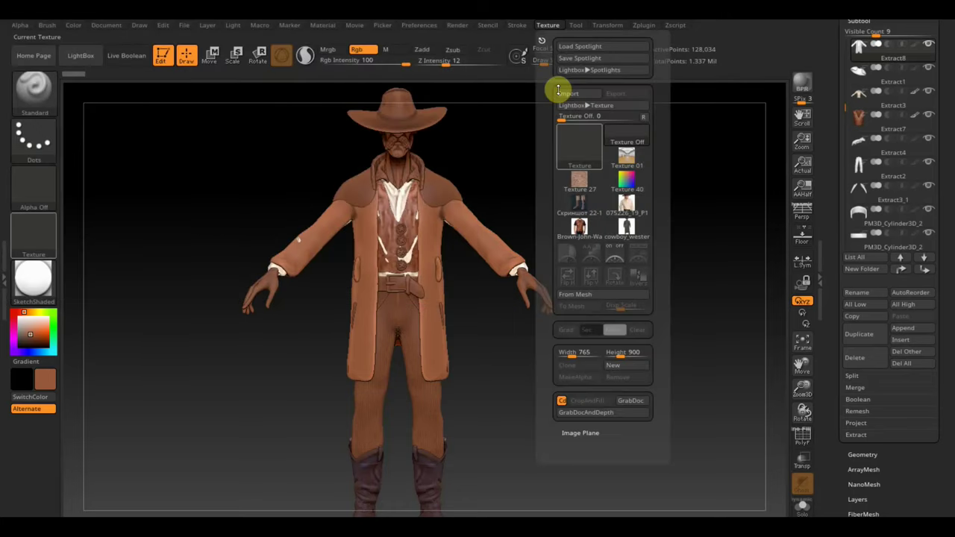
Add the coat photo to Spotlight and orbit the character's back into line with it.
left_click(626, 228)
left_click(613, 254)
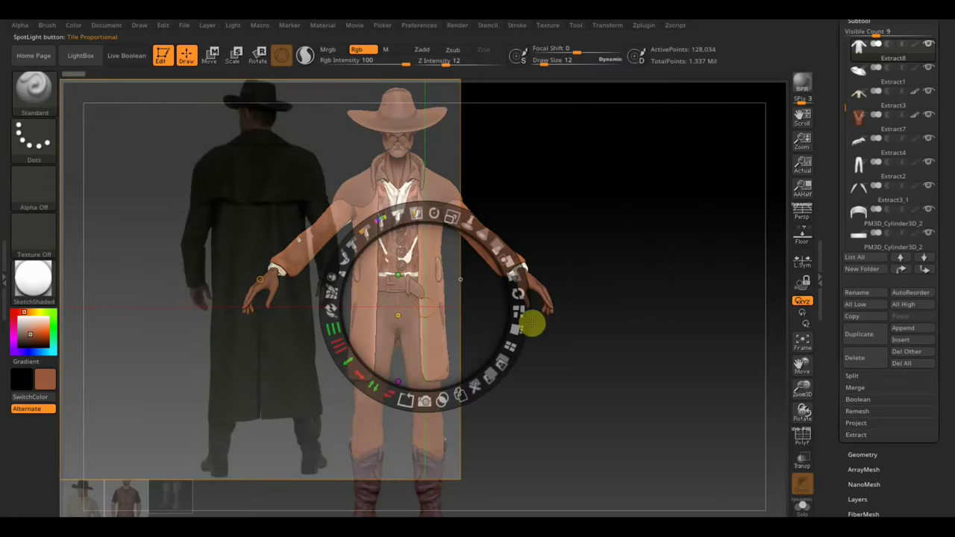
key("z")
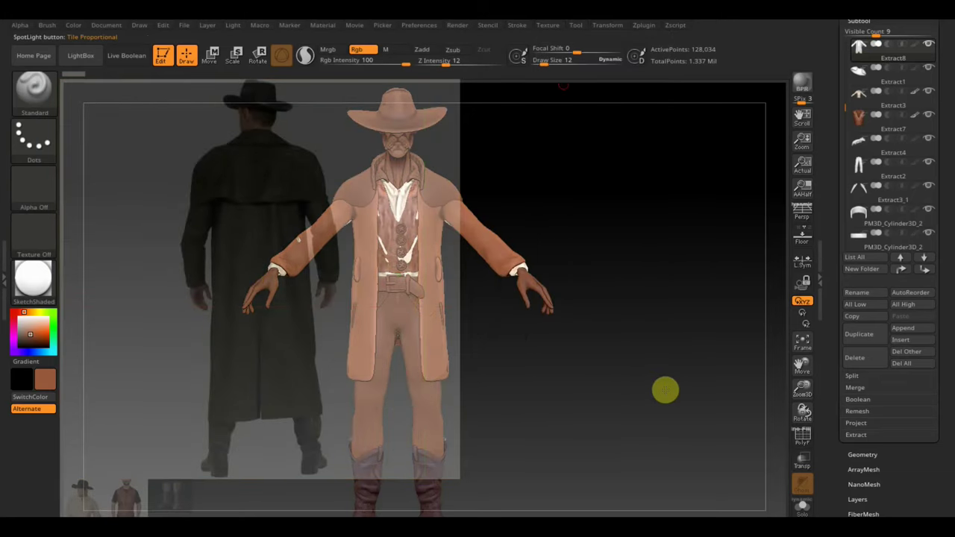
left_click_drag(667, 388, 569, 398)
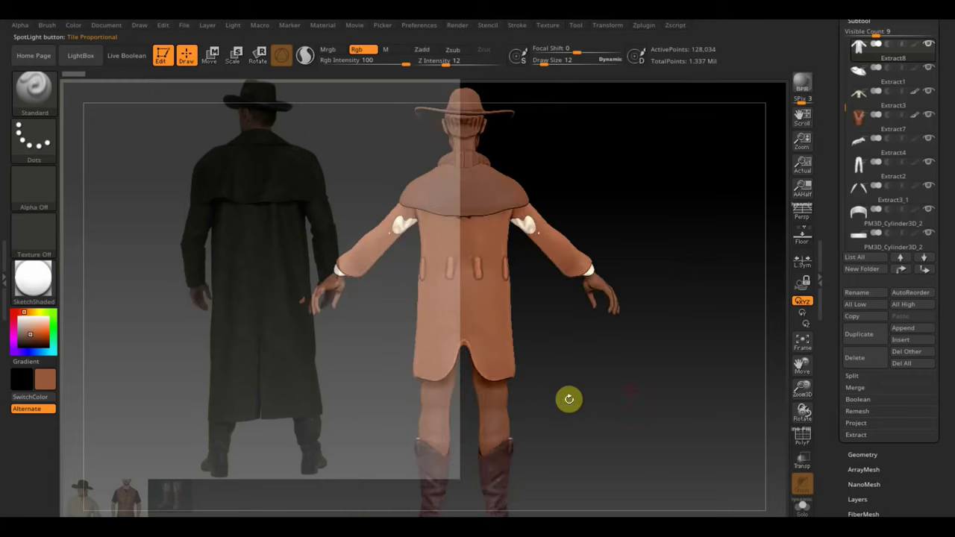
mouse_move(663, 377)
left_mouse_down("alt")
mouse_move(510, 388)
mouse_move(445, 351)
mouse_move(559, 384)
mouse_move(443, 361)
left_mouse_up("alt")
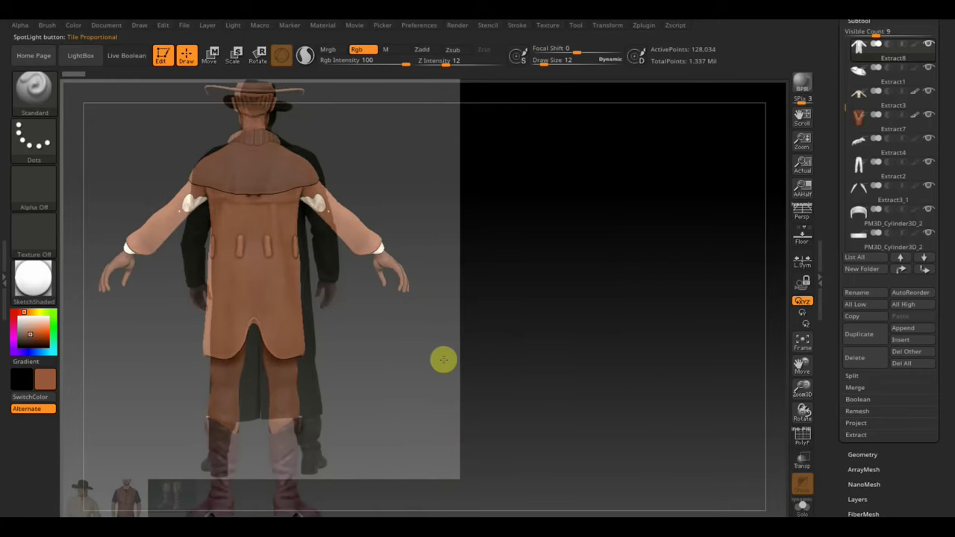
Set Draw Size to 99 and paint the shoulder cape grey from the coat photo.
left_click_drag(544, 60, 559, 62)
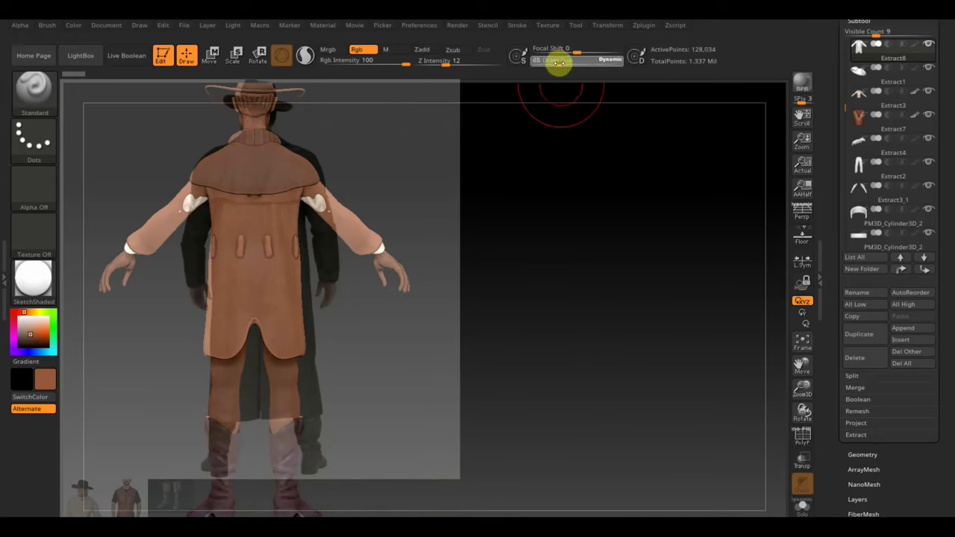
left_click(270, 180, "alt")
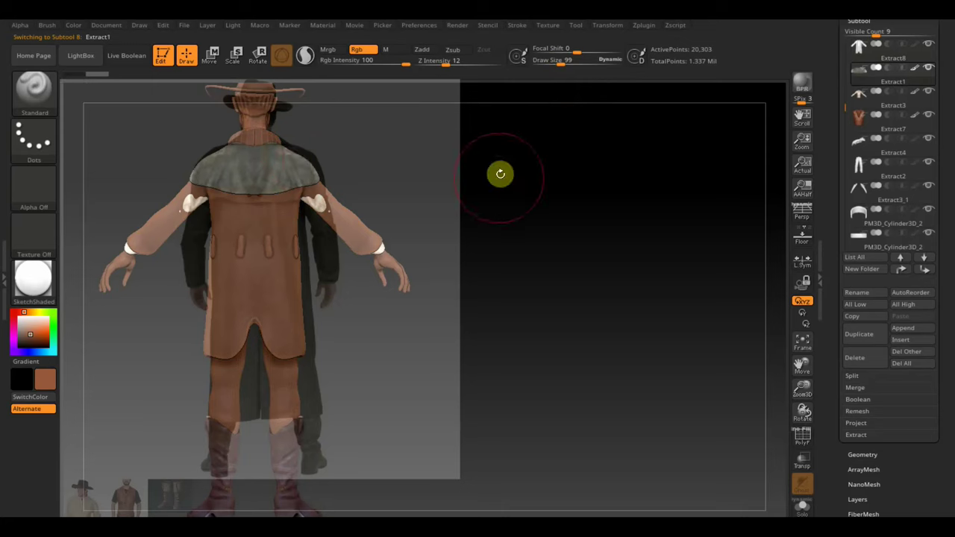
key("ctrl")
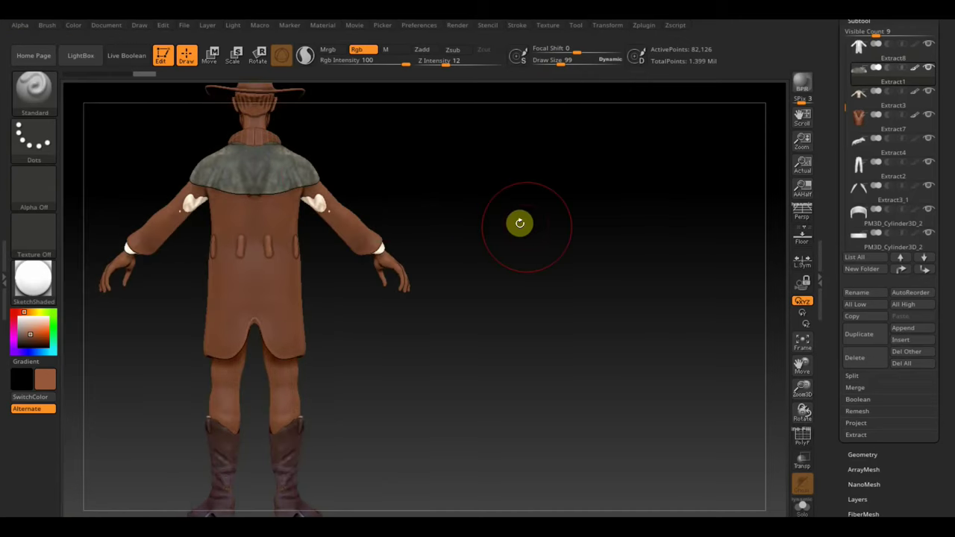
mouse_move(516, 228)
left_mouse_down()
mouse_move(495, 234)
mouse_move(512, 234)
left_mouse_up()
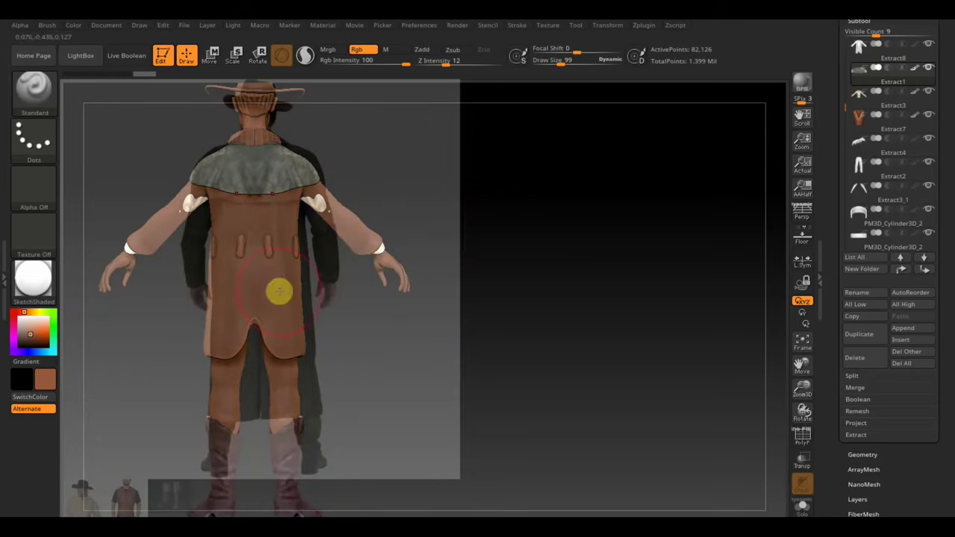
left_click(283, 291, "alt")
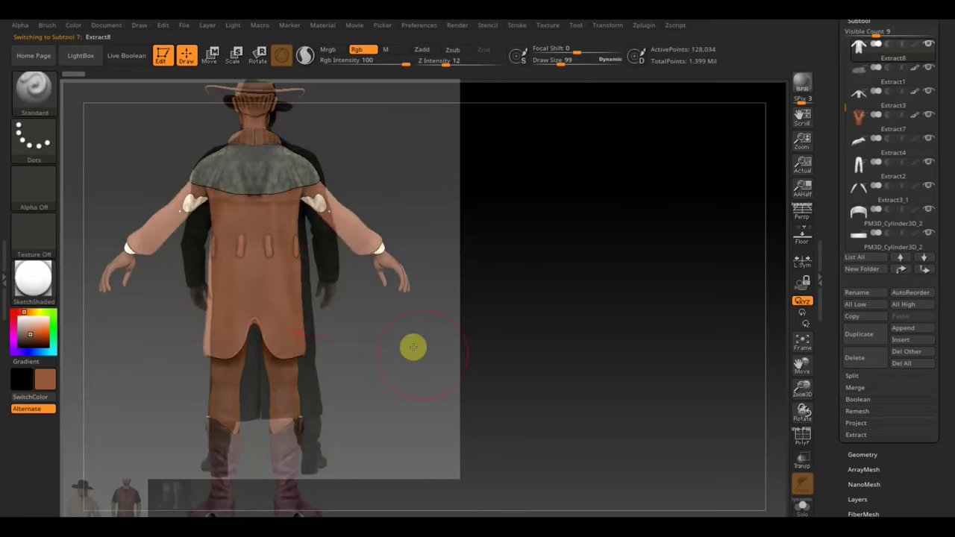
Project grey cloth from the black coat photo onto the long coat's back.
left_click_drag(414, 347, 437, 384)
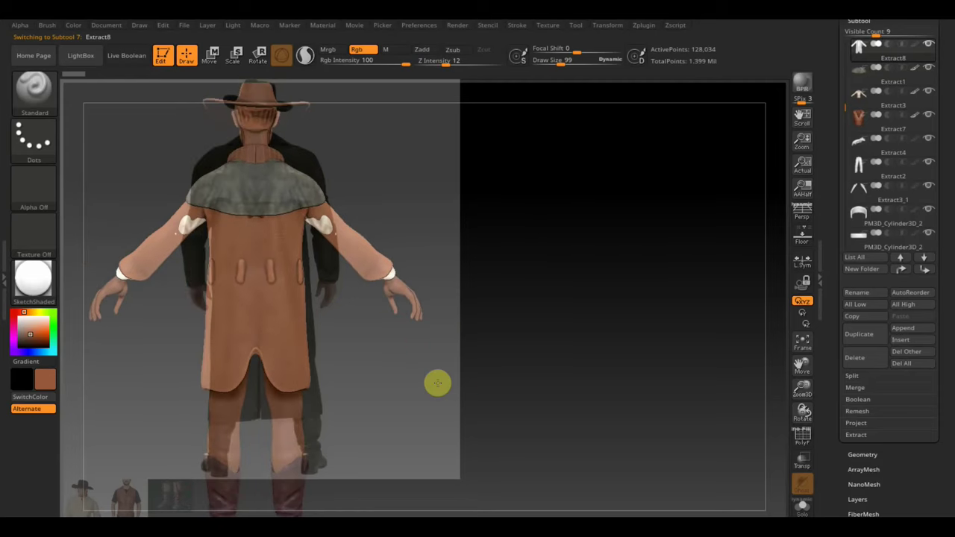
left_click_drag(437, 383, 452, 393)
left_click_drag(452, 391, 441, 392)
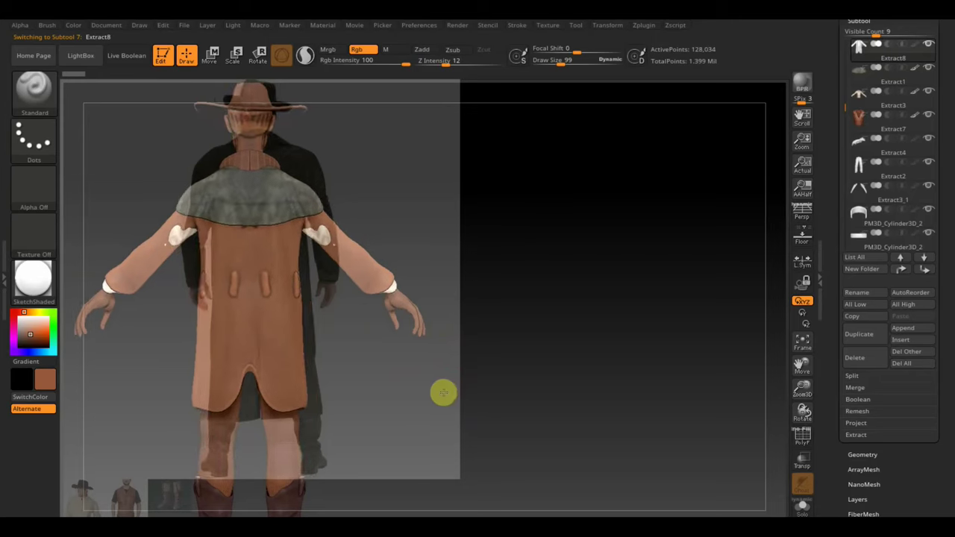
left_click(288, 233, "alt")
left_click_drag(288, 234, 281, 361)
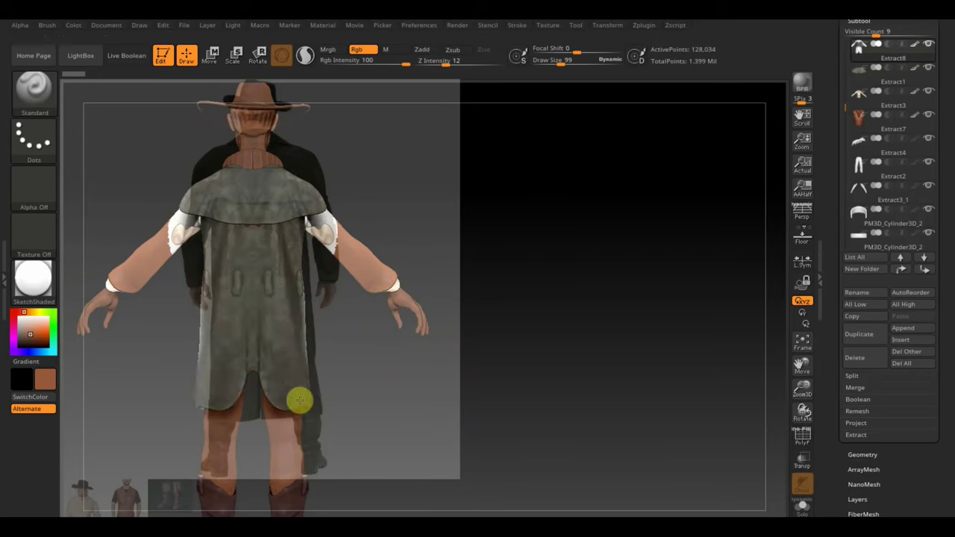
Orbit the character around to the front to inspect the painted coat.
mouse_move(505, 341)
left_mouse_down()
mouse_move(494, 344)
mouse_move(495, 364)
mouse_move(463, 366)
left_mouse_up()
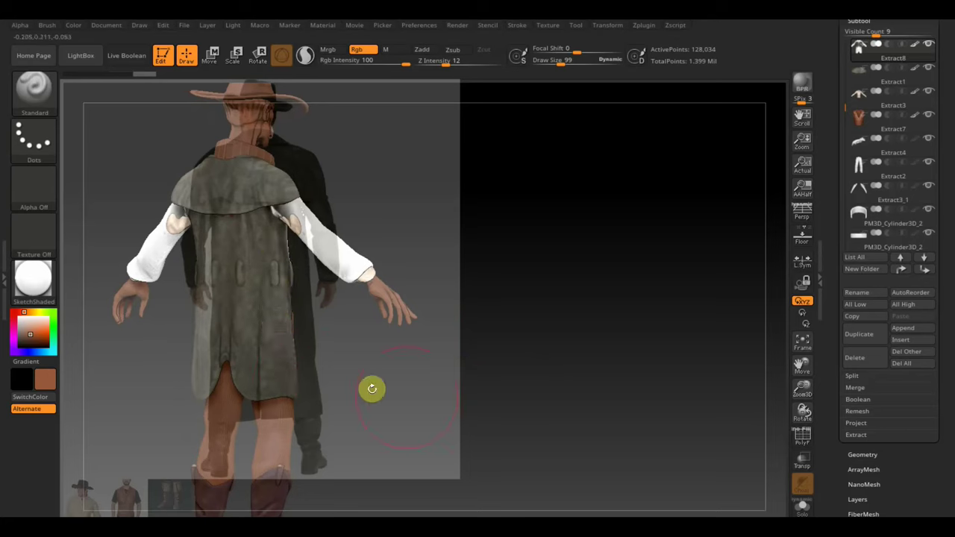
mouse_move(370, 390)
left_mouse_down()
mouse_move(432, 399)
mouse_move(350, 375)
left_mouse_up()
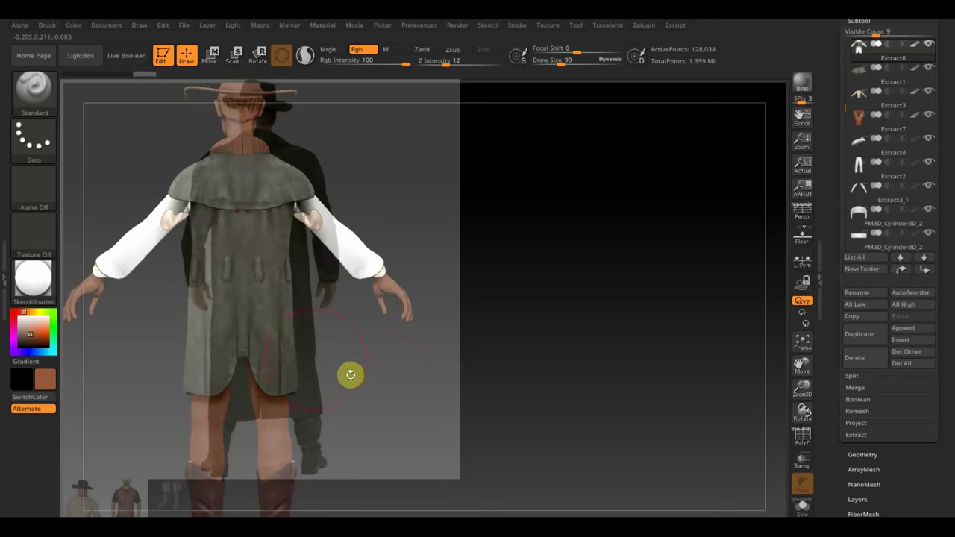
mouse_move(301, 395)
left_mouse_down()
mouse_move(446, 398)
mouse_move(486, 420)
mouse_move(466, 426)
left_mouse_up()
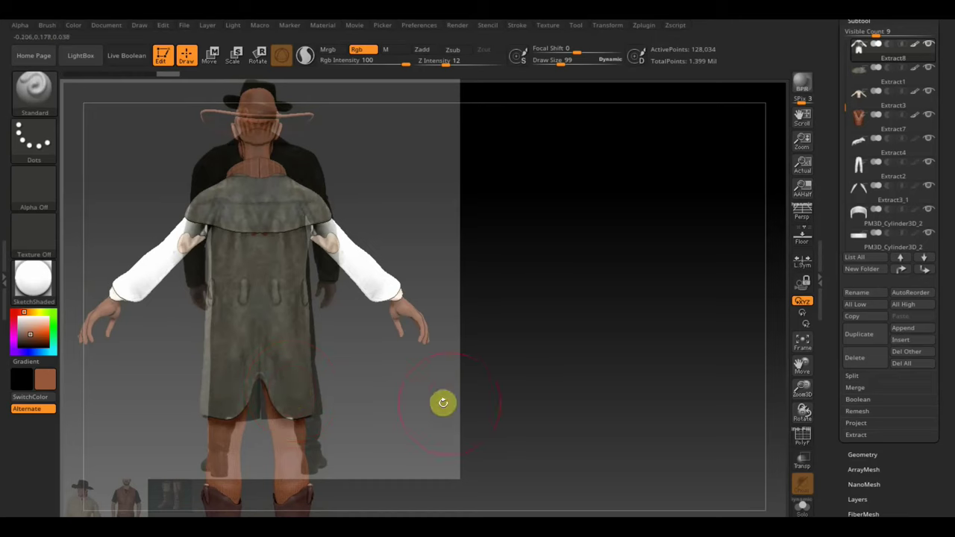
left_click_drag(471, 388, 437, 395)
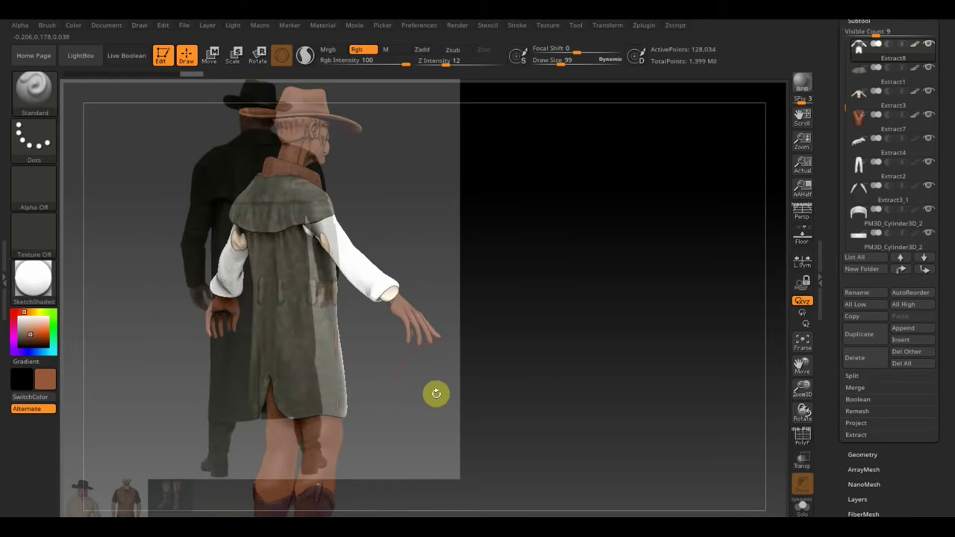
left_click_drag(493, 367, 462, 394)
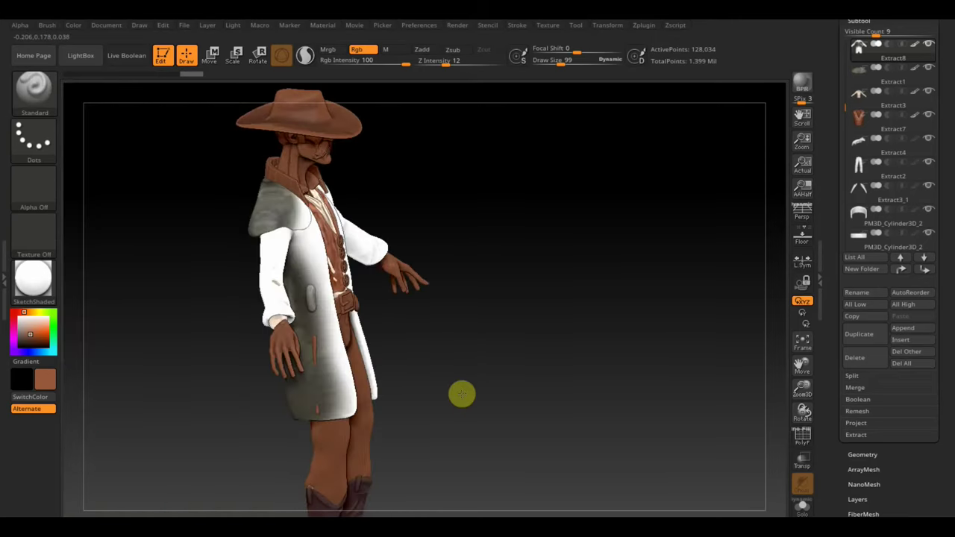
Shift the coat photo right and paint the coat's front panels grey from it.
key("z")
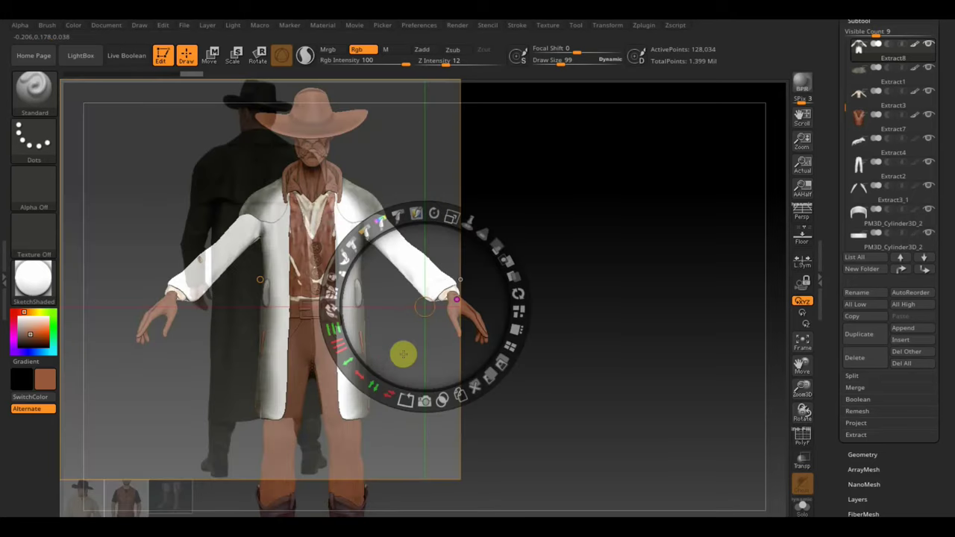
mouse_move(386, 346)
left_mouse_down()
mouse_move(455, 333)
mouse_move(447, 331)
left_mouse_up()
key("z")
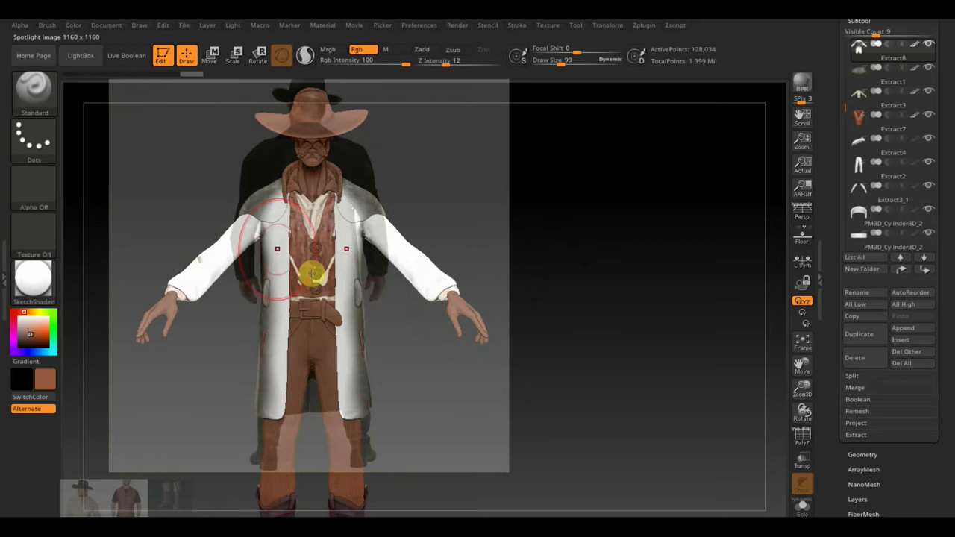
left_click_drag(312, 273, 270, 393)
mouse_move(576, 414)
left_mouse_down()
mouse_move(607, 416)
mouse_move(505, 411)
mouse_move(543, 406)
mouse_move(507, 398)
mouse_move(550, 388)
left_mouse_up()
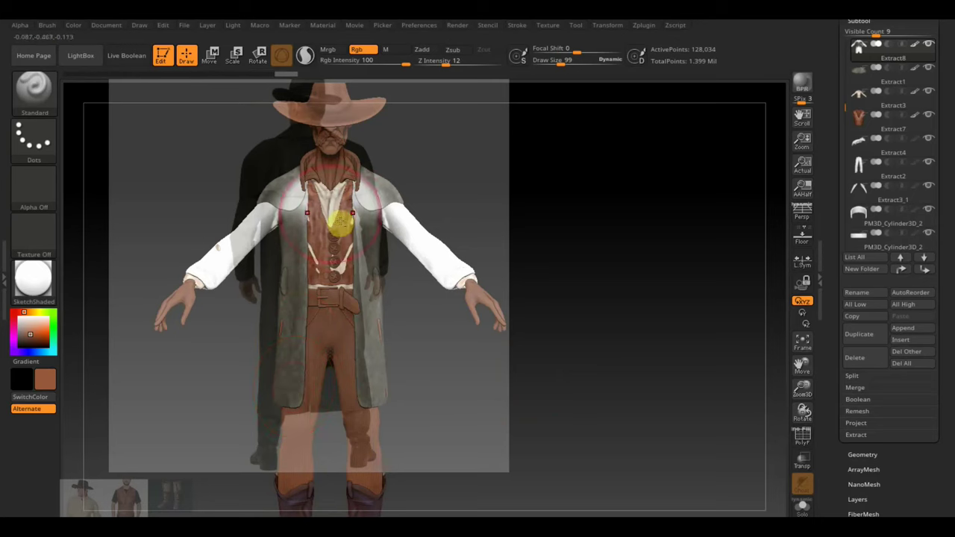
left_click(290, 195, "alt")
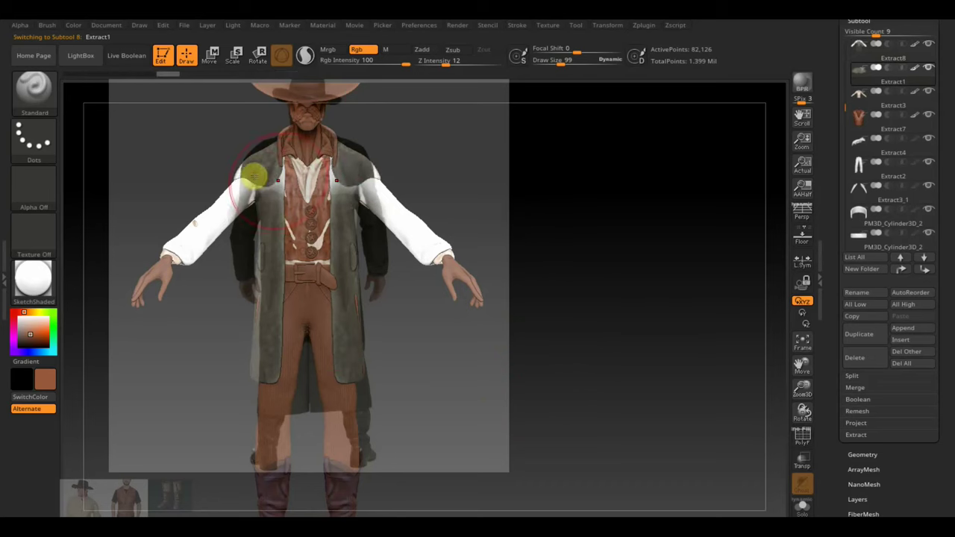
mouse_move(495, 187)
left_mouse_down()
mouse_move(525, 210)
mouse_move(274, 165)
left_mouse_up()
mouse_move(524, 222)
left_mouse_down()
mouse_move(552, 226)
mouse_move(541, 219)
left_mouse_up()
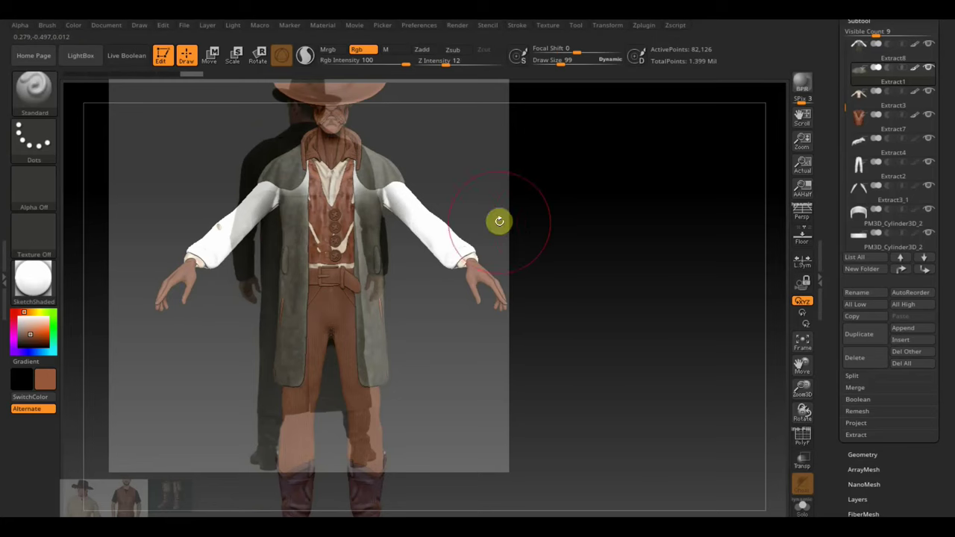
Rotate the coat photo about 45° clockwise and move it down-left over the character.
key("shift+z")
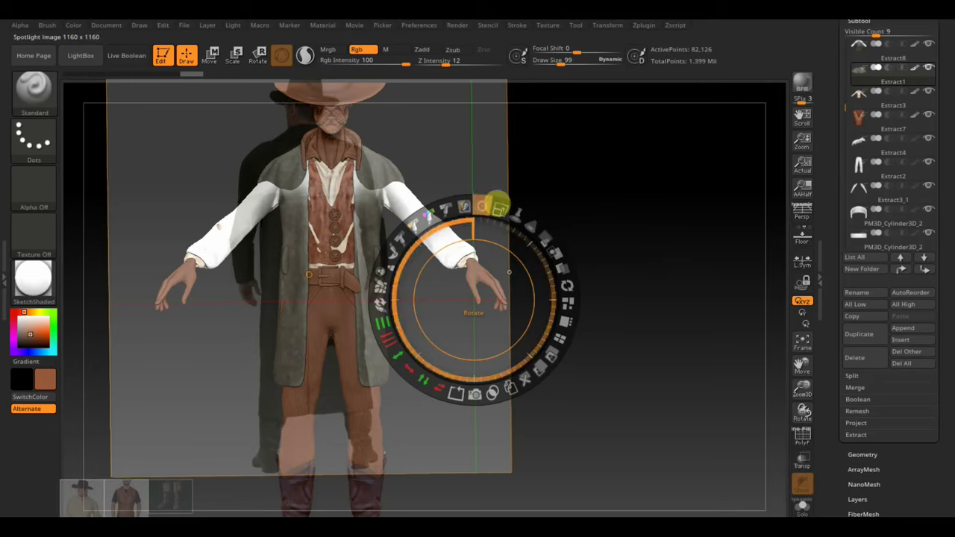
left_click_drag(488, 206, 548, 249)
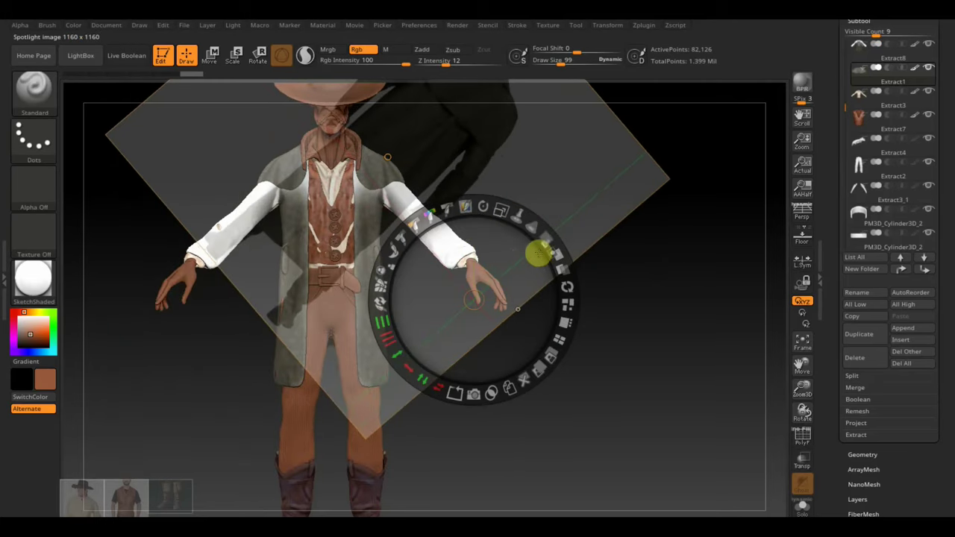
mouse_move(497, 289)
left_mouse_down()
mouse_move(489, 309)
mouse_move(373, 394)
left_mouse_up()
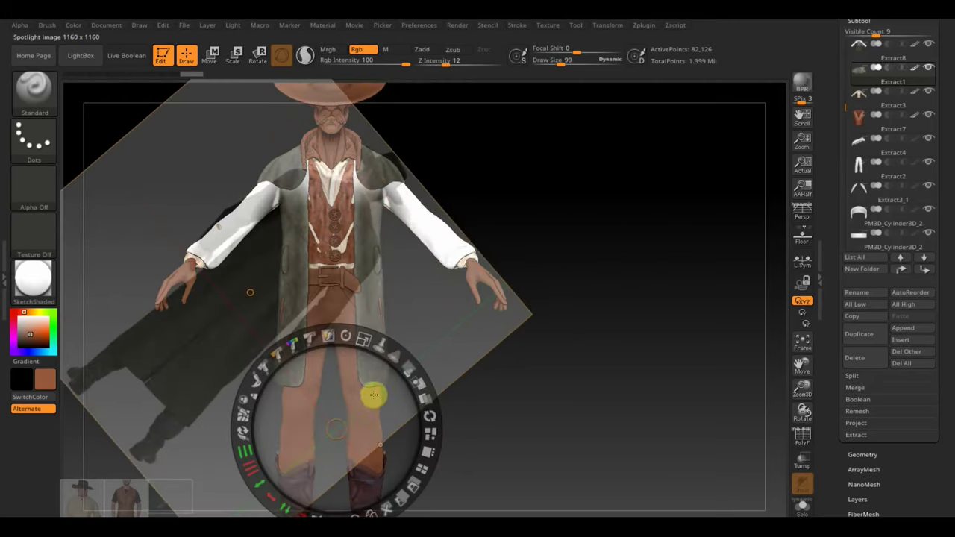
mouse_move(369, 339)
left_mouse_down()
mouse_move(375, 358)
mouse_move(326, 316)
mouse_move(351, 373)
mouse_move(406, 368)
left_mouse_up()
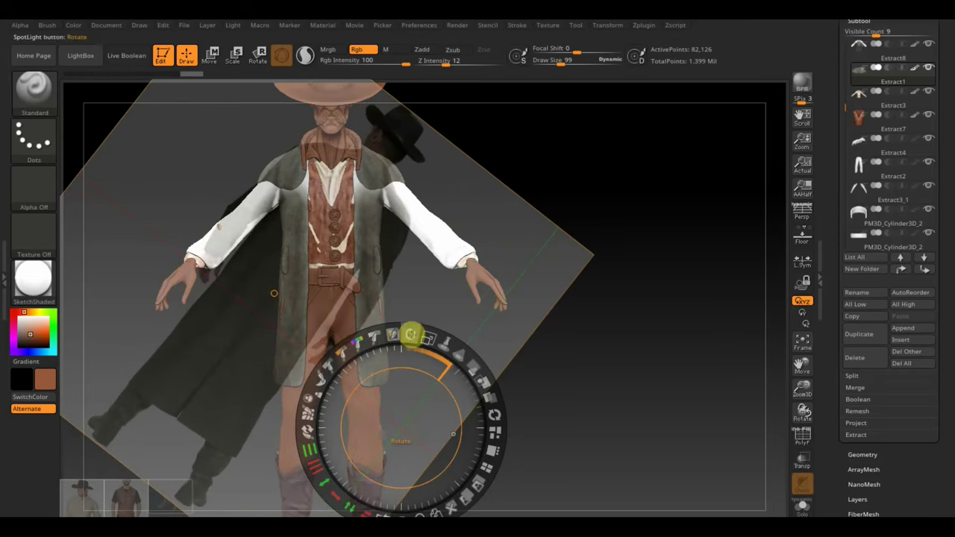
mouse_move(410, 335)
left_mouse_down()
mouse_move(432, 330)
mouse_move(444, 344)
mouse_move(429, 362)
mouse_move(417, 432)
mouse_move(430, 460)
left_mouse_up()
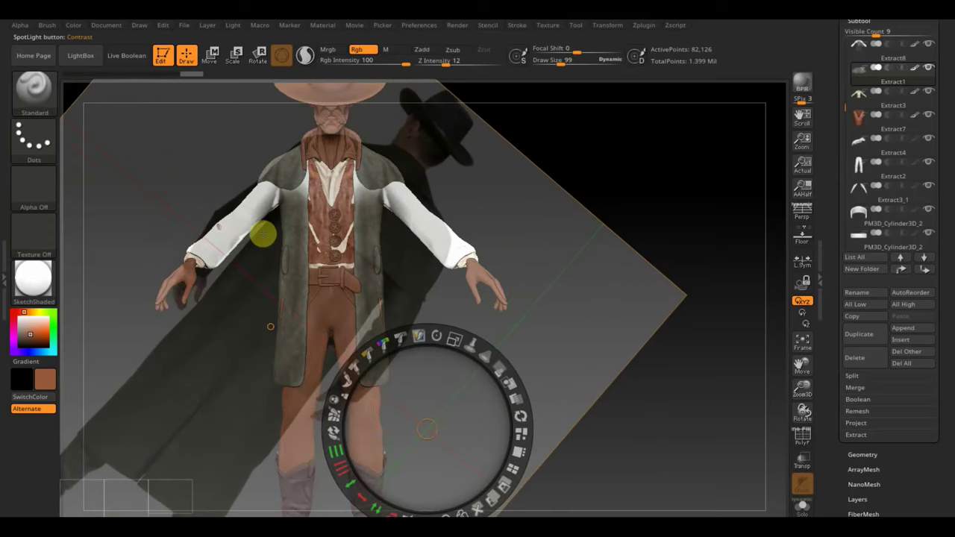
left_click(260, 202)
key("z")
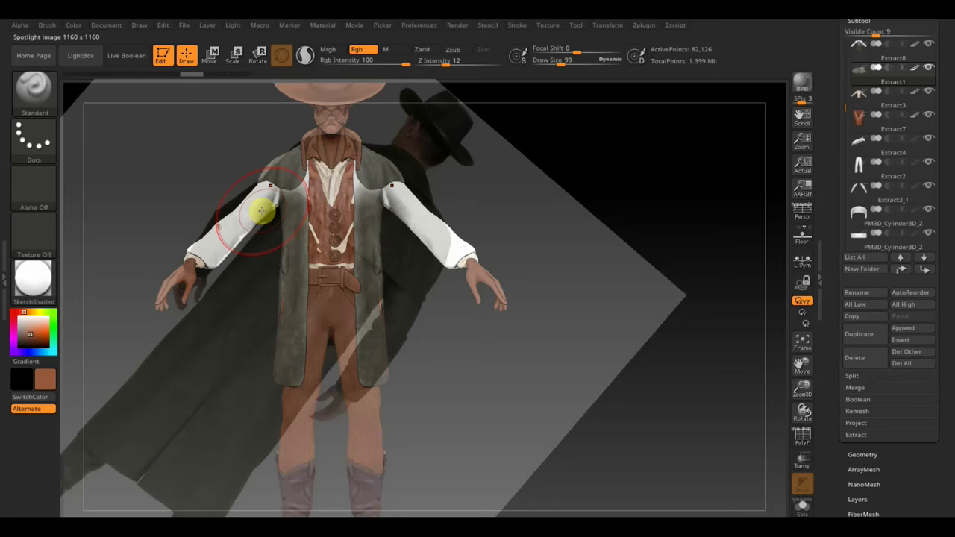
Paint the coat and shoulder cape from the photo, then orbit the character upright facing front.
left_click(250, 202, "alt")
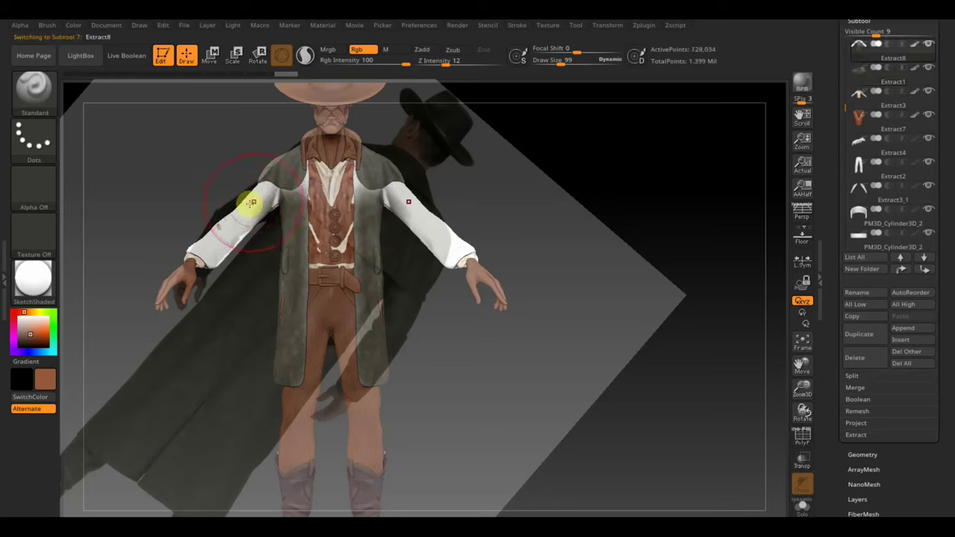
mouse_move(249, 203)
left_mouse_down()
mouse_move(262, 201)
mouse_move(202, 251)
left_mouse_up()
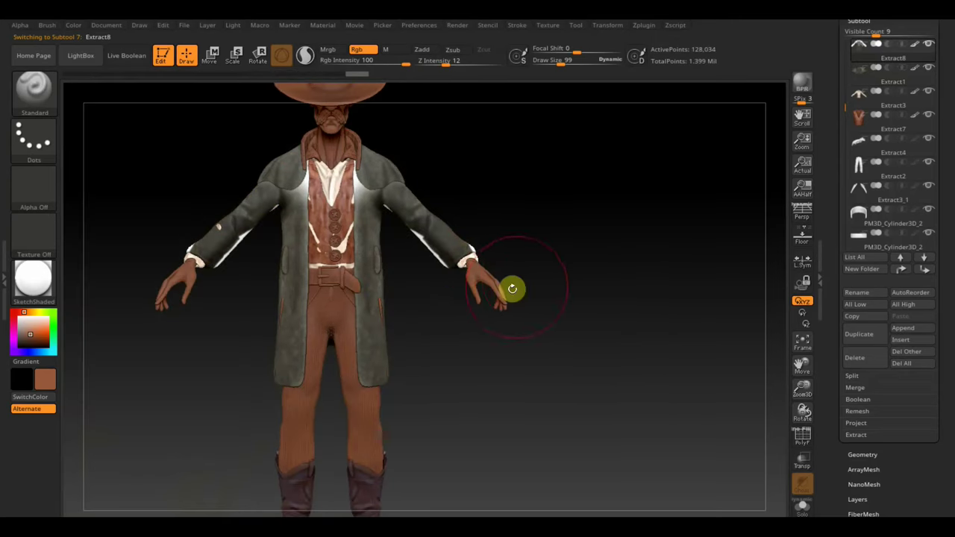
key("shift")
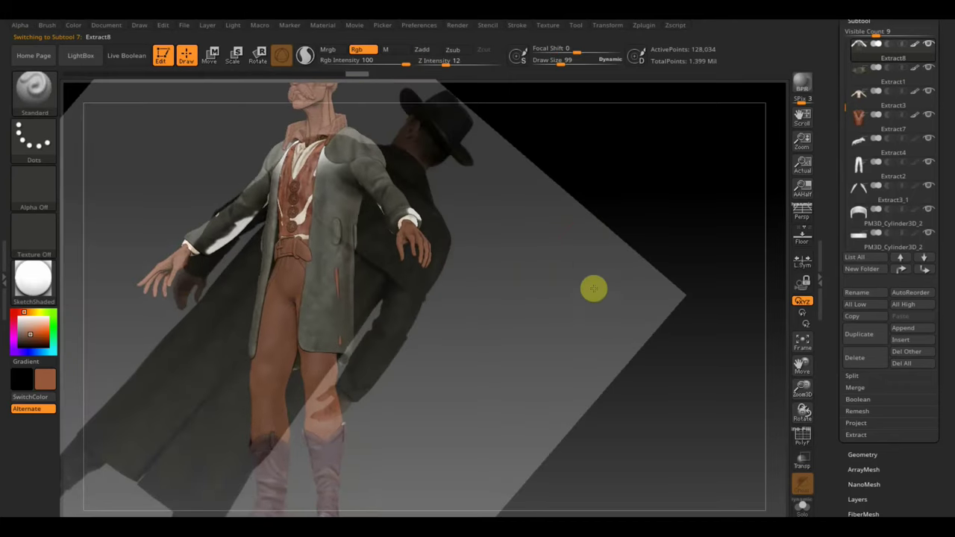
left_click_drag(576, 63, 553, 60)
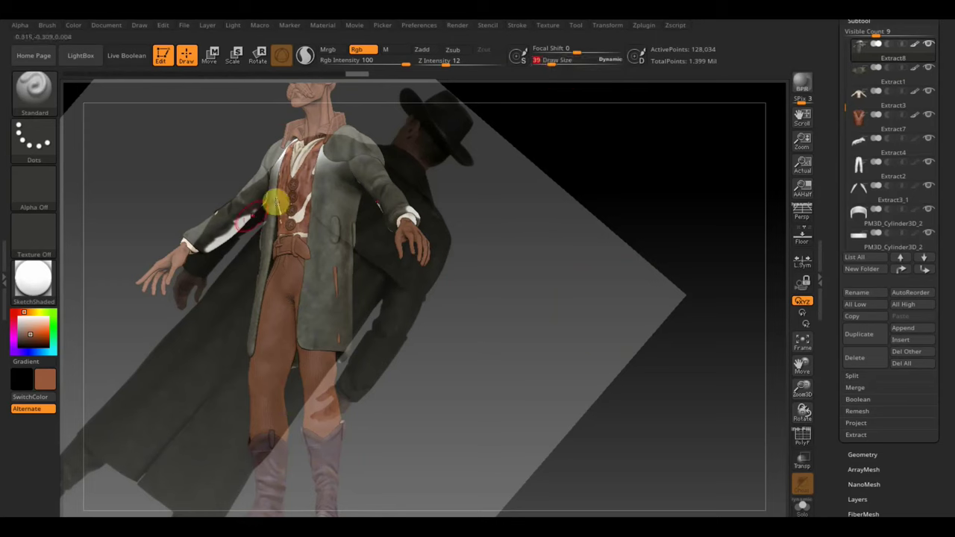
mouse_move(559, 207)
left_mouse_down()
mouse_move(634, 288)
mouse_move(613, 350)
left_mouse_up()
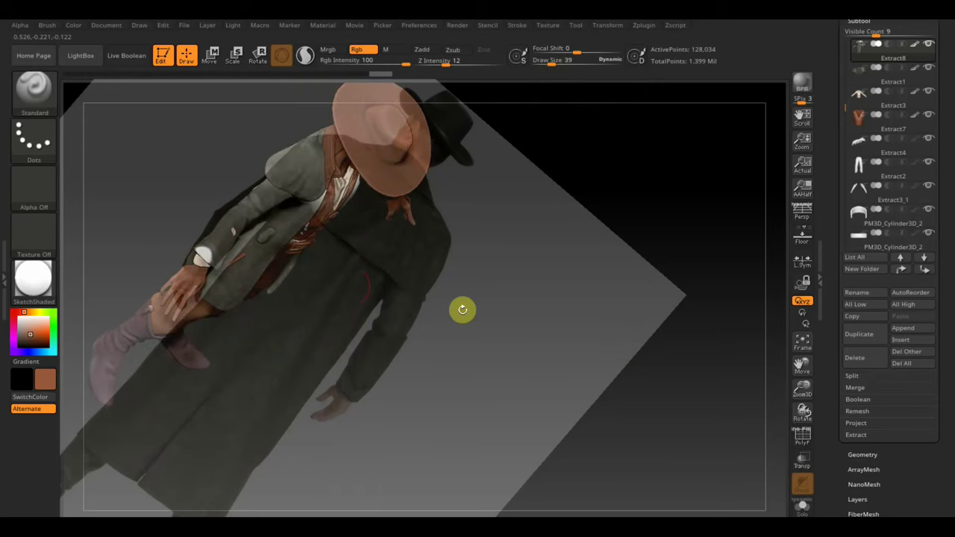
mouse_move(463, 309)
left_mouse_down()
mouse_move(616, 350)
mouse_move(572, 266)
mouse_move(549, 273)
mouse_move(558, 279)
left_mouse_up()
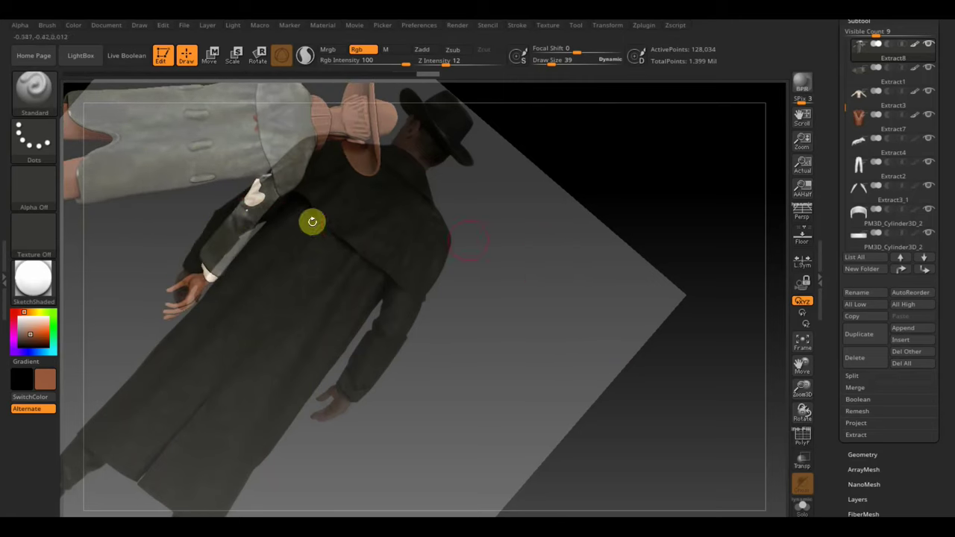
mouse_move(541, 241)
left_mouse_down()
mouse_move(492, 254)
mouse_move(426, 246)
left_mouse_up()
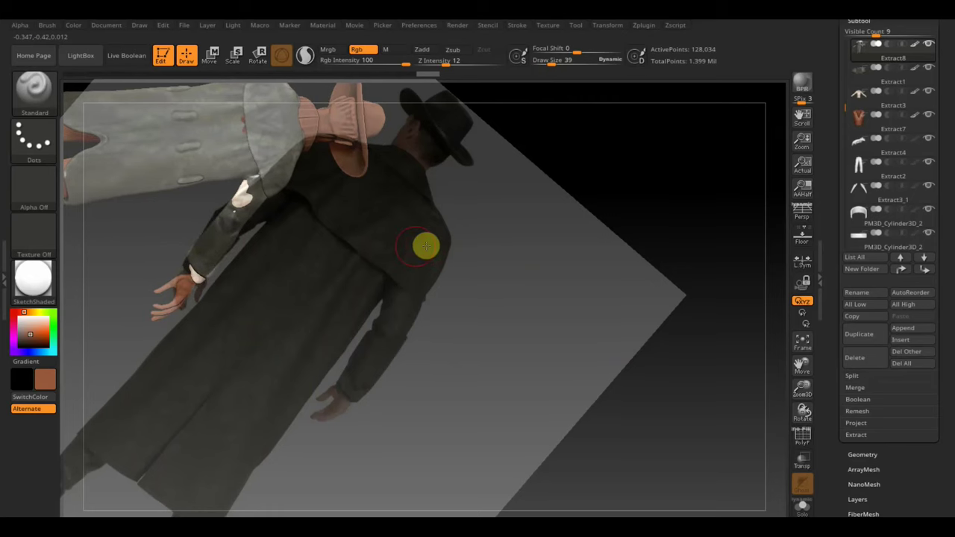
mouse_move(217, 282)
left_mouse_down()
mouse_move(562, 266)
mouse_move(493, 181)
mouse_move(529, 125)
mouse_move(592, 147)
mouse_move(607, 170)
left_mouse_up()
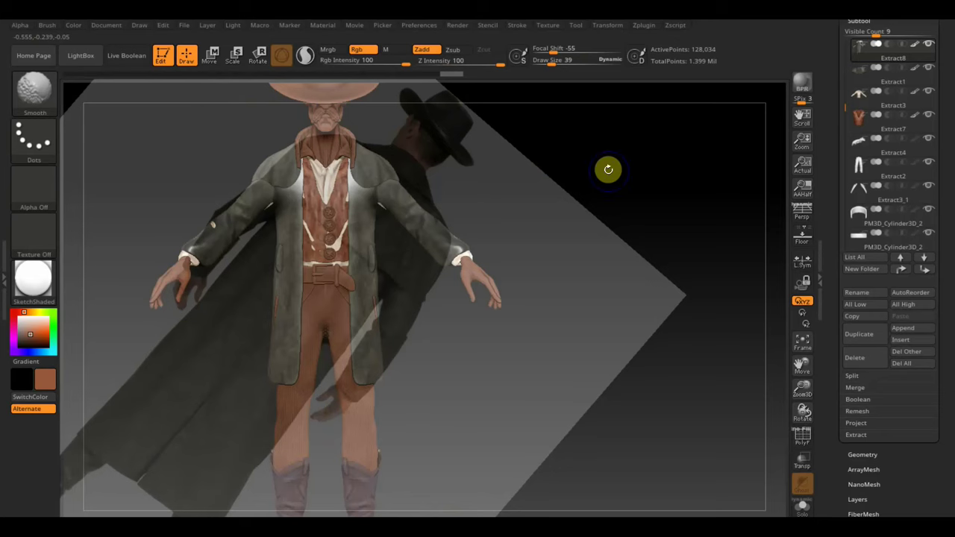
Straighten and shrink the coat photo, then reselect the coat subtool after toggling Extract1.
key("shift+z")
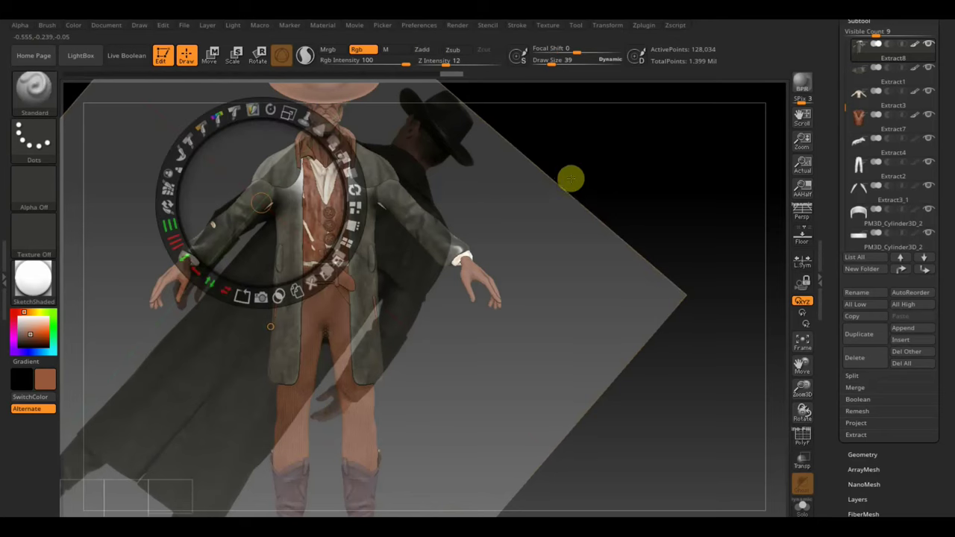
mouse_move(369, 161)
left_mouse_down()
mouse_move(202, 75)
mouse_move(312, 175)
mouse_move(289, 121)
left_mouse_up()
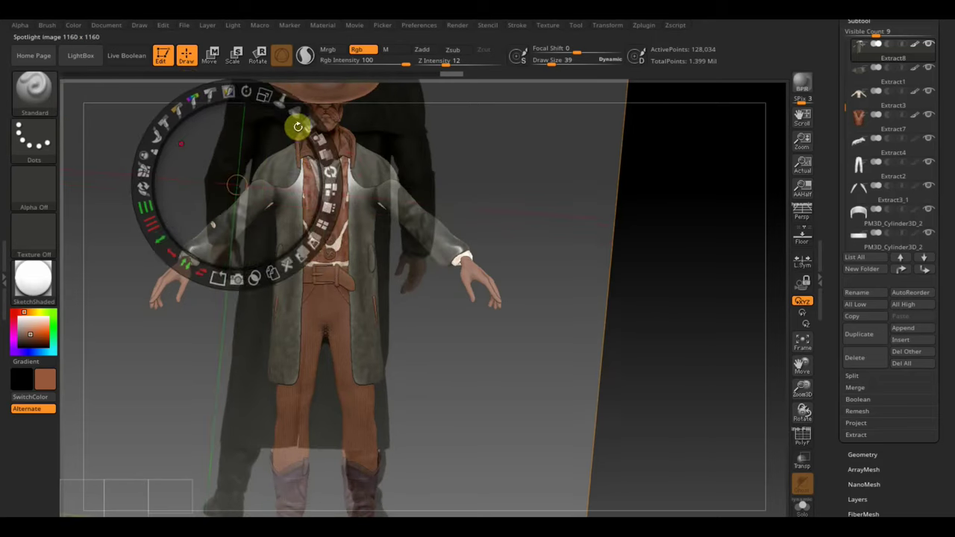
key("z")
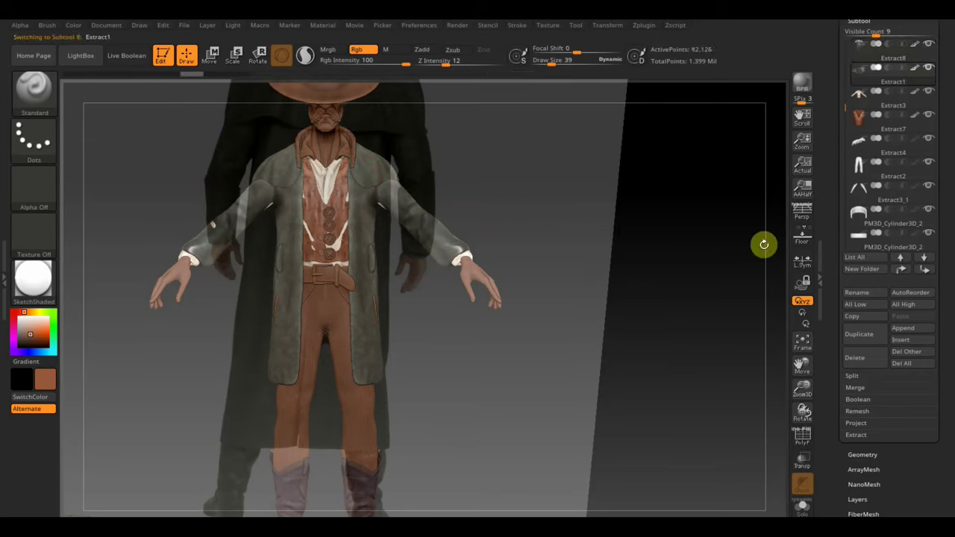
left_click(925, 72)
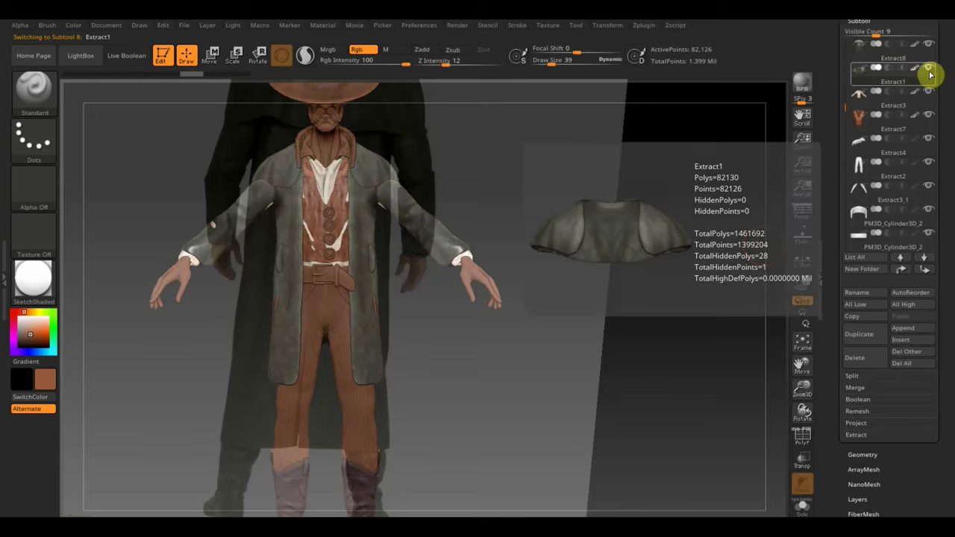
left_click(928, 69)
left_click(361, 341, "alt")
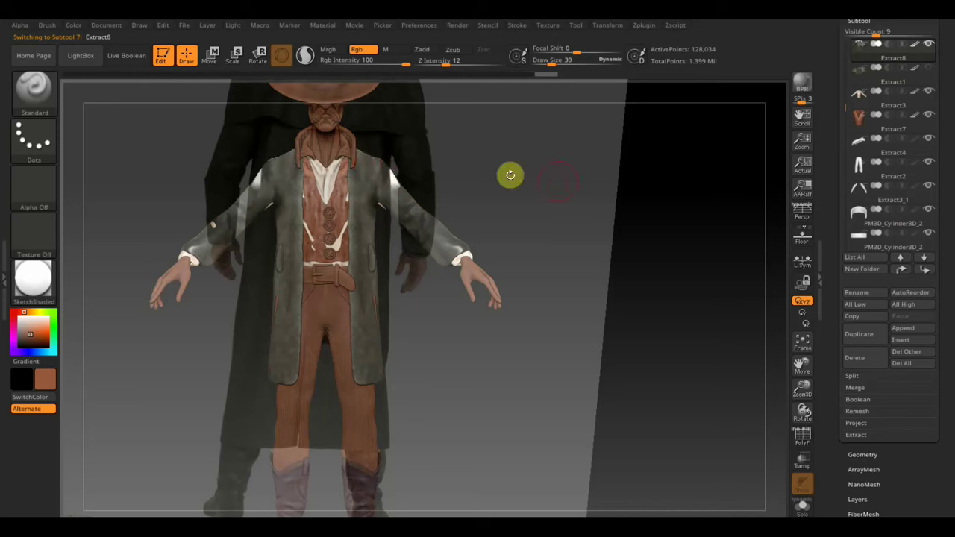
From a back view, move and rotate the coat photo to match the coat, then hide it.
mouse_move(510, 172)
left_mouse_down()
mouse_move(582, 194)
mouse_move(571, 187)
left_mouse_up()
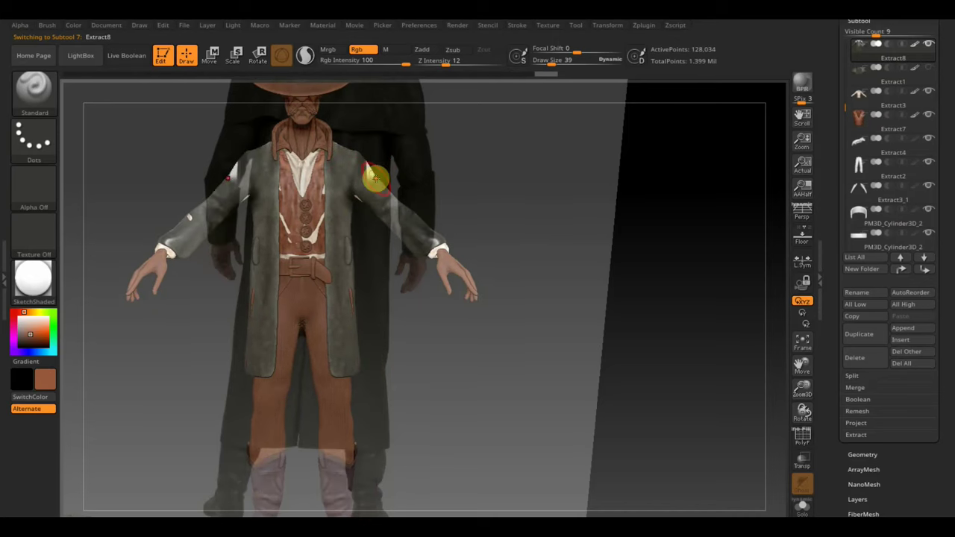
mouse_move(478, 172)
left_mouse_down()
mouse_move(597, 198)
mouse_move(527, 213)
mouse_move(679, 203)
left_mouse_up()
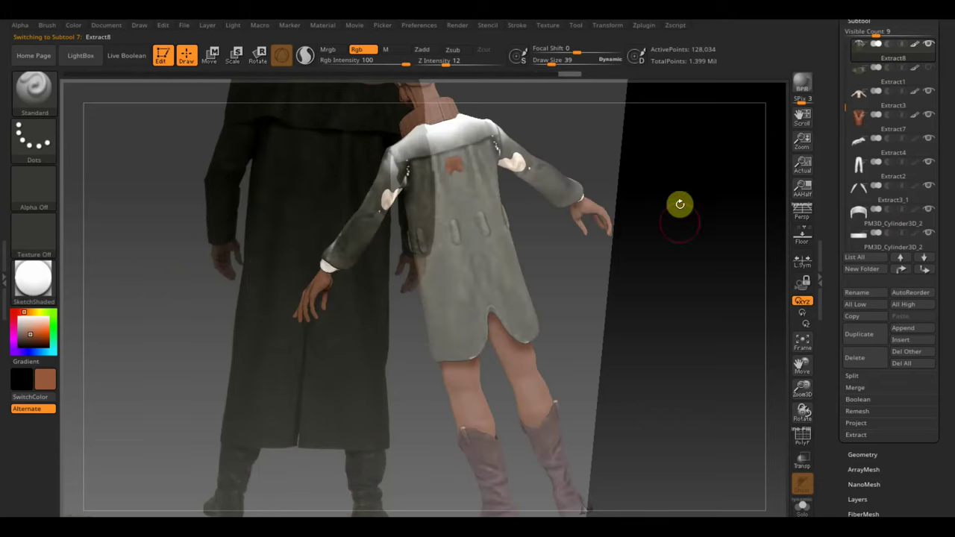
left_click_drag(646, 174, 517, 218)
mouse_move(588, 241)
left_mouse_down("shift")
mouse_move(578, 279)
mouse_move(590, 185)
mouse_move(622, 298)
left_mouse_up("shift")
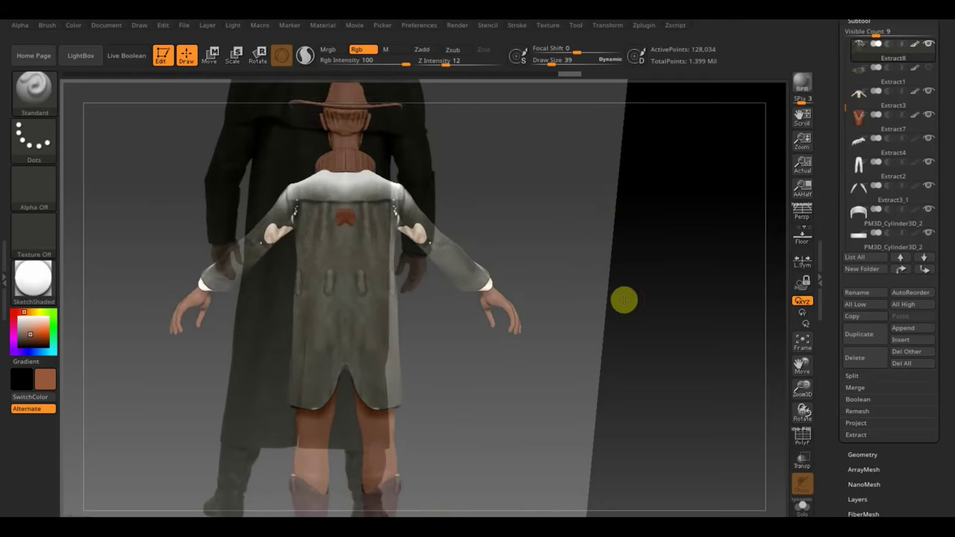
key("shift+z")
left_click_drag(235, 185, 246, 253)
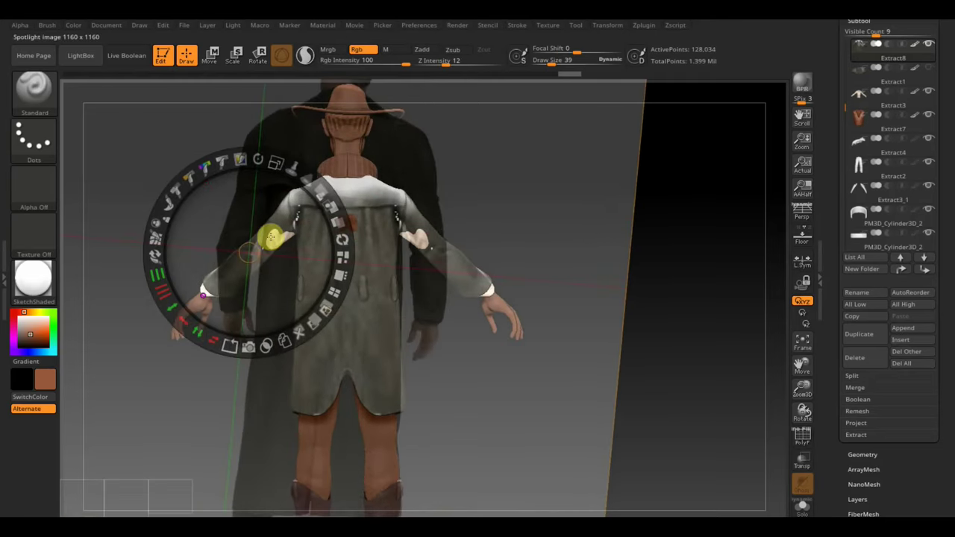
mouse_move(271, 192)
left_mouse_down()
mouse_move(257, 183)
mouse_move(283, 194)
mouse_move(259, 218)
mouse_move(284, 214)
left_mouse_up()
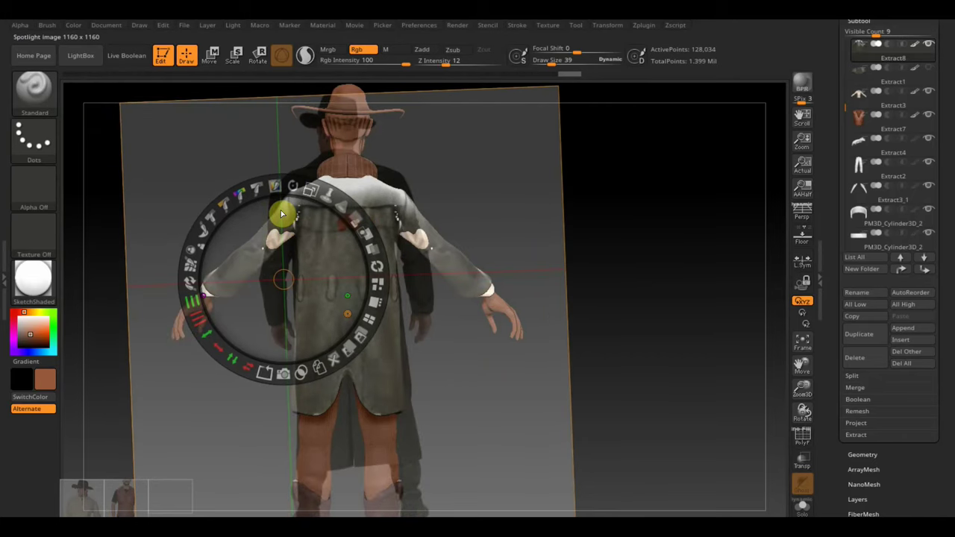
key("z")
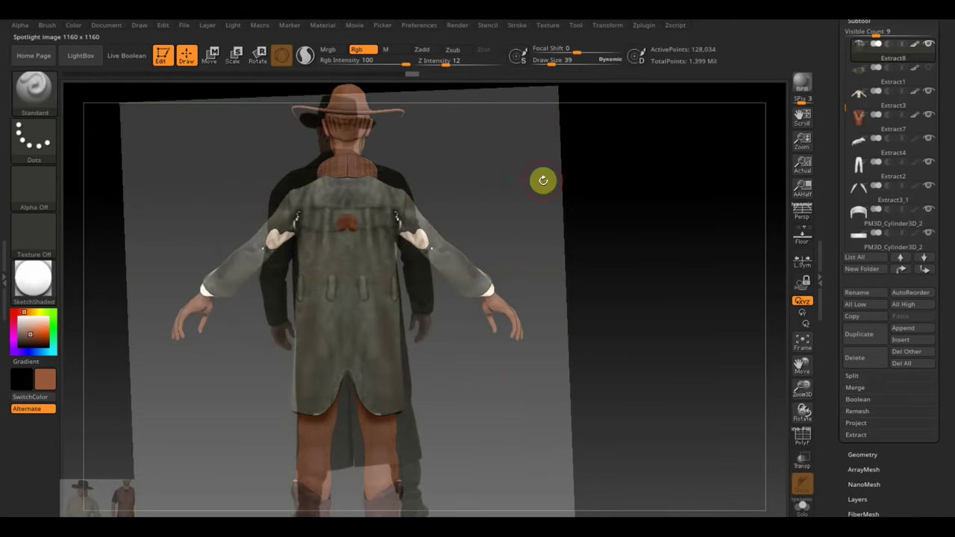
key("shift+z")
Orbit around the character to check the grey sleeves, vest and face.
mouse_move(559, 181)
left_mouse_down()
mouse_move(533, 198)
mouse_move(433, 199)
left_mouse_up()
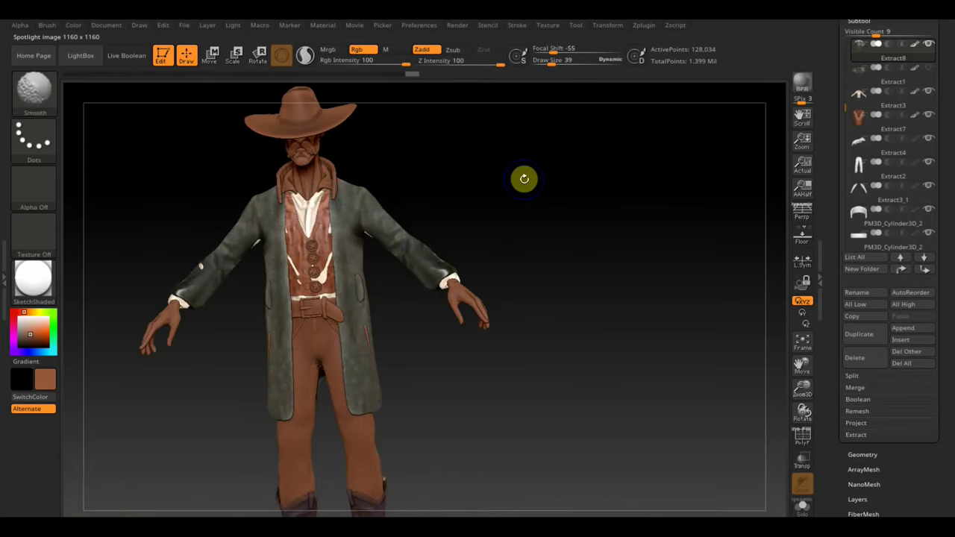
mouse_move(522, 177)
left_mouse_down("shift")
mouse_move(536, 190)
mouse_move(458, 218)
mouse_move(381, 212)
mouse_move(316, 231)
left_mouse_up("shift")
key("c")
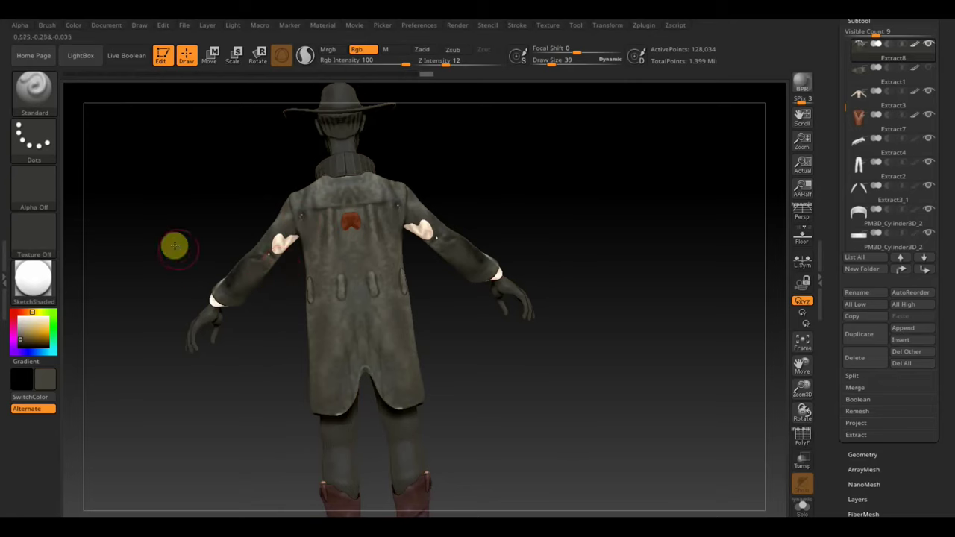
left_click_drag(174, 243, 231, 284)
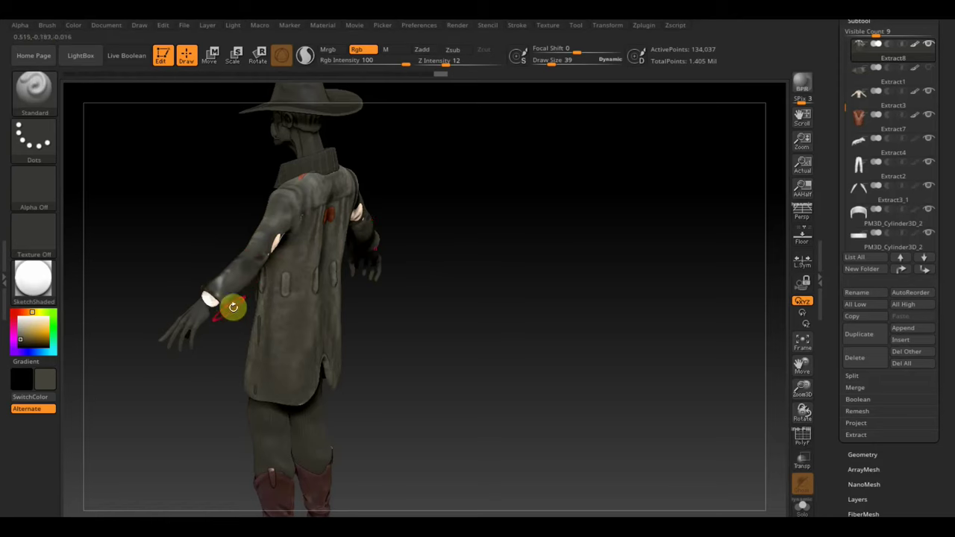
mouse_move(211, 340)
left_mouse_down()
mouse_move(298, 343)
mouse_move(267, 293)
mouse_move(413, 313)
mouse_move(558, 292)
mouse_move(549, 289)
left_mouse_up()
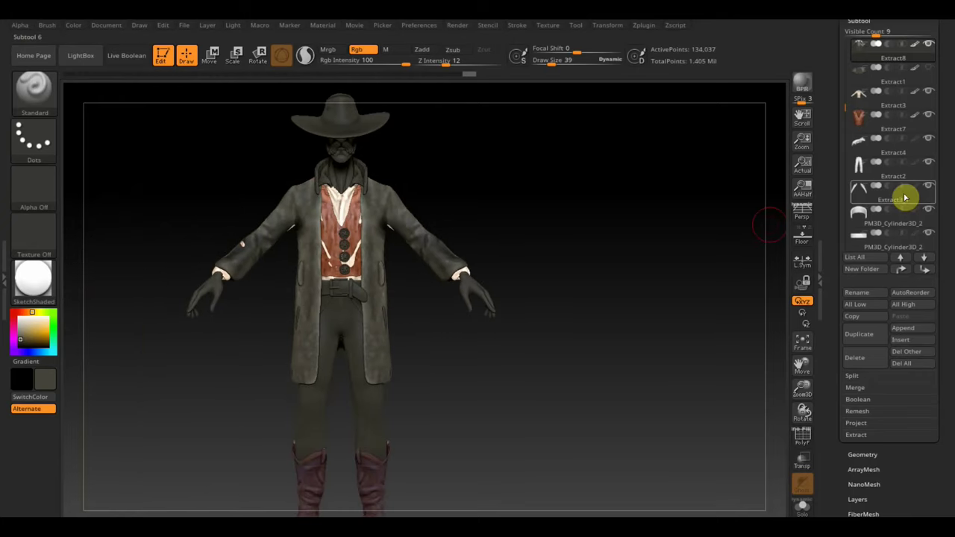
mouse_move(929, 46)
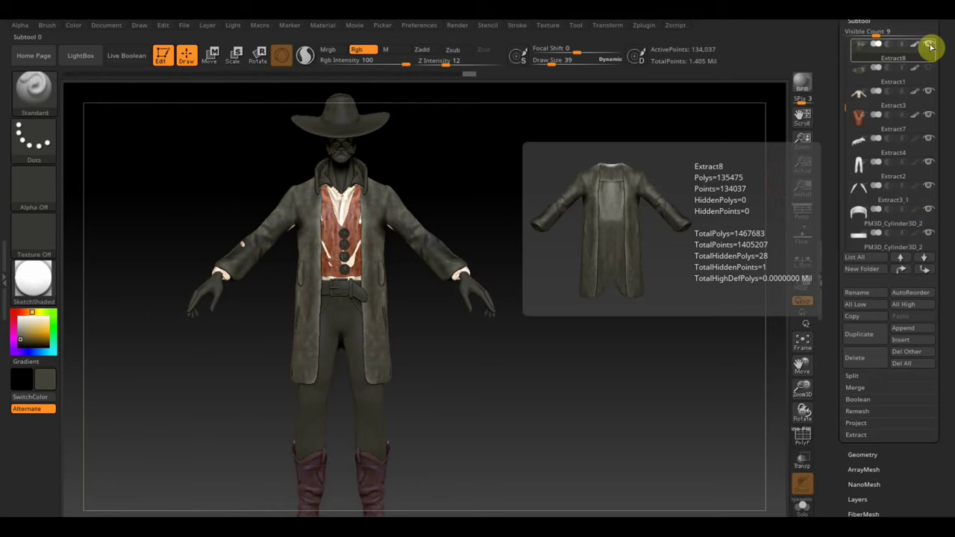
Select PM3D_Cylinder3D_2, move the reference up-left, and paint it onto the collar and neck.
mouse_move(433, 194)
left_mouse_down()
mouse_move(541, 187)
mouse_move(490, 336)
mouse_move(537, 400)
mouse_move(542, 372)
left_mouse_up()
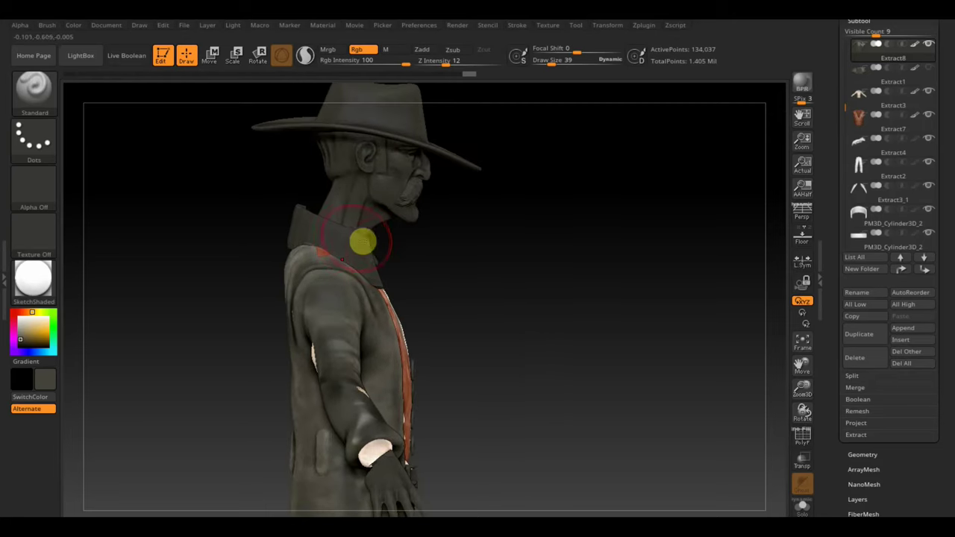
left_click(347, 237, "alt")
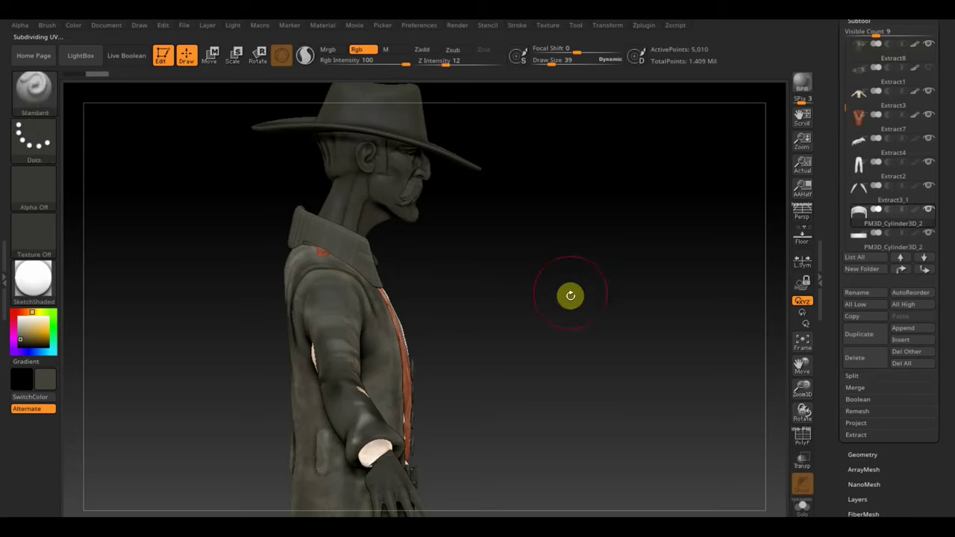
left_click(858, 455)
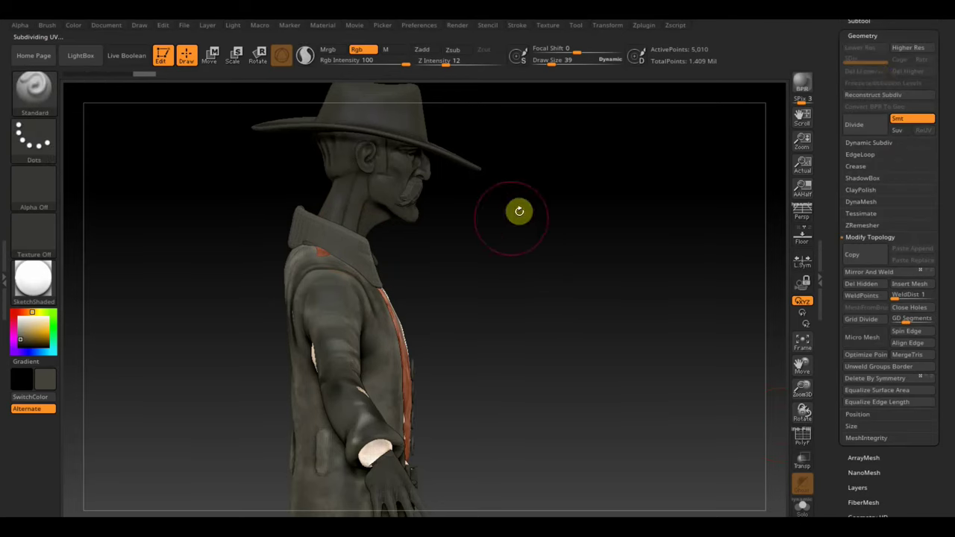
key("shift+z")
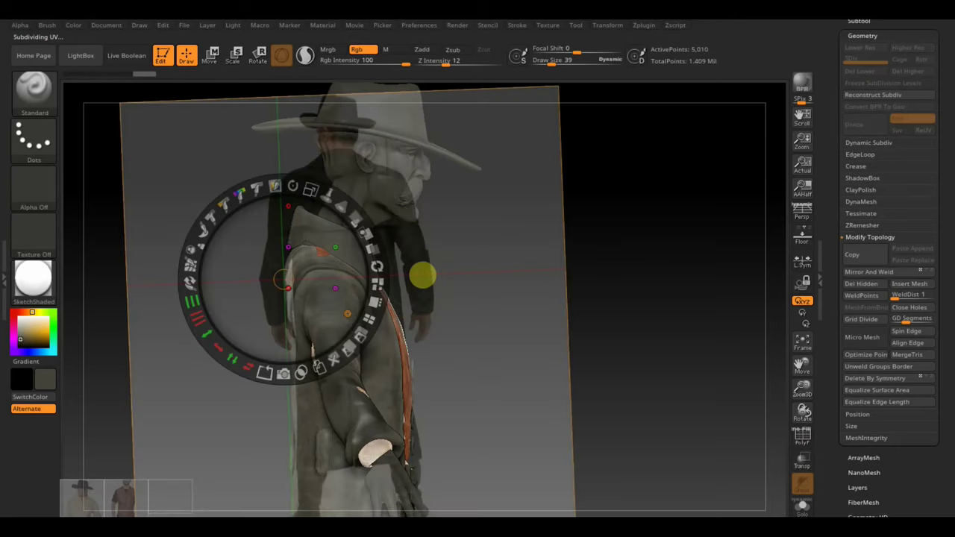
left_click_drag(329, 196, 275, 119)
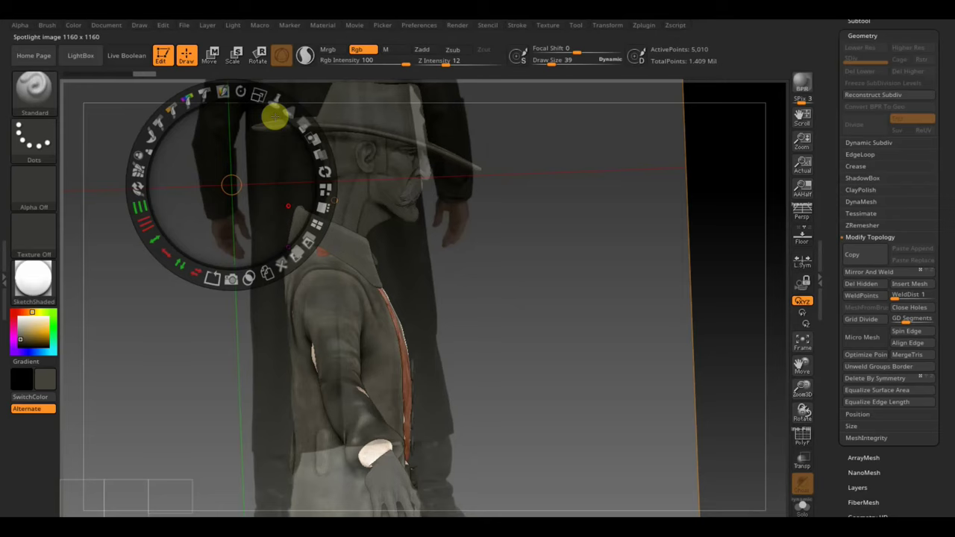
key("z")
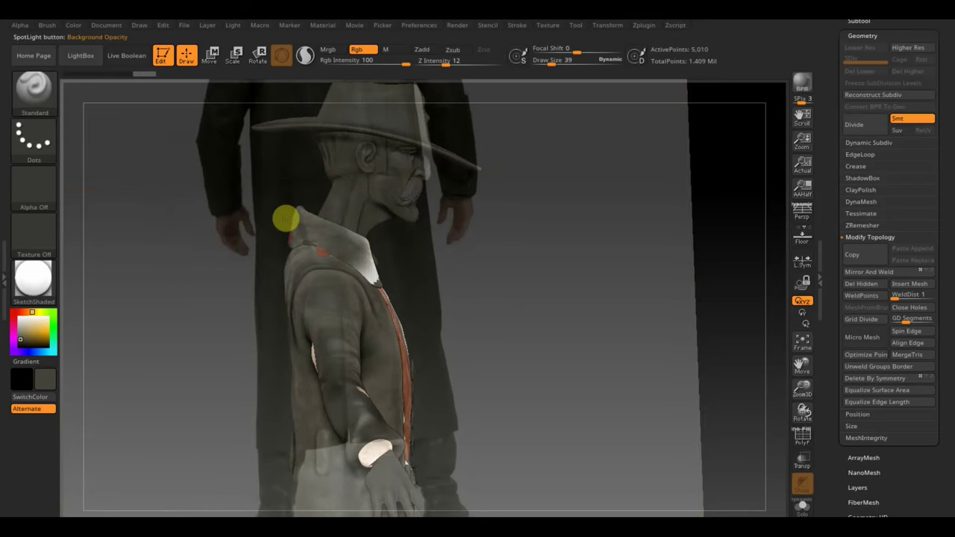
left_click_drag(286, 219, 380, 259)
Subdivide PM3D_Cylinder3D_2 twice to SDiv 3 and orbit to view the upper body.
left_click(550, 284)
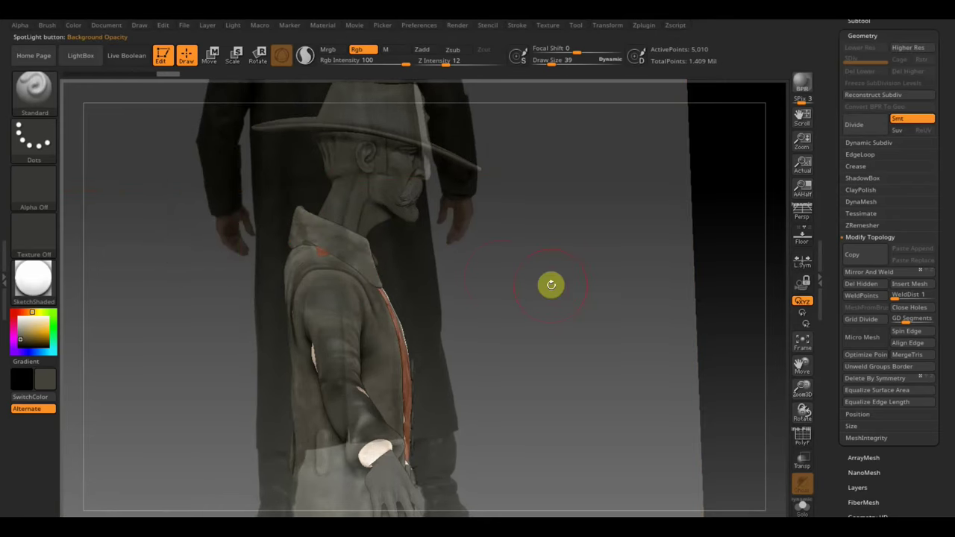
key("ctrl+d")
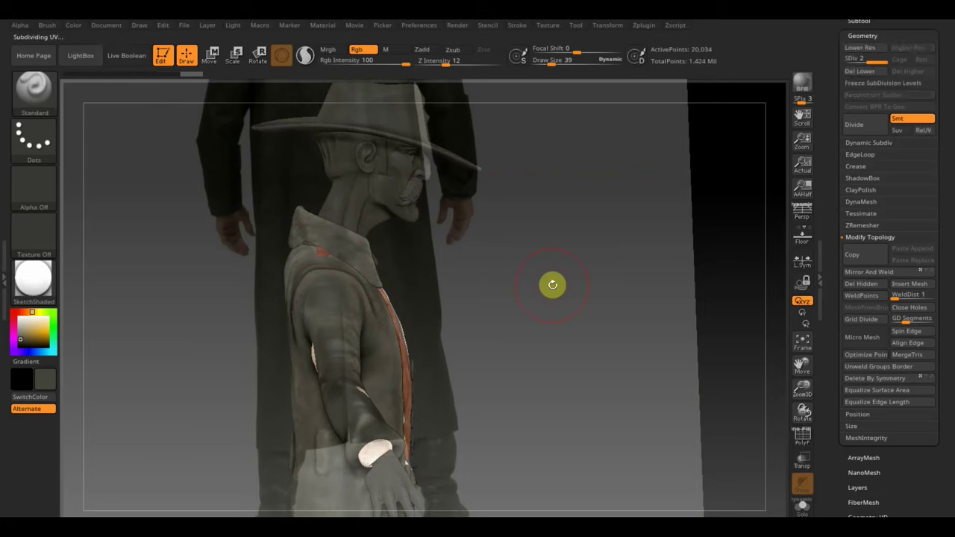
key("ctrl")
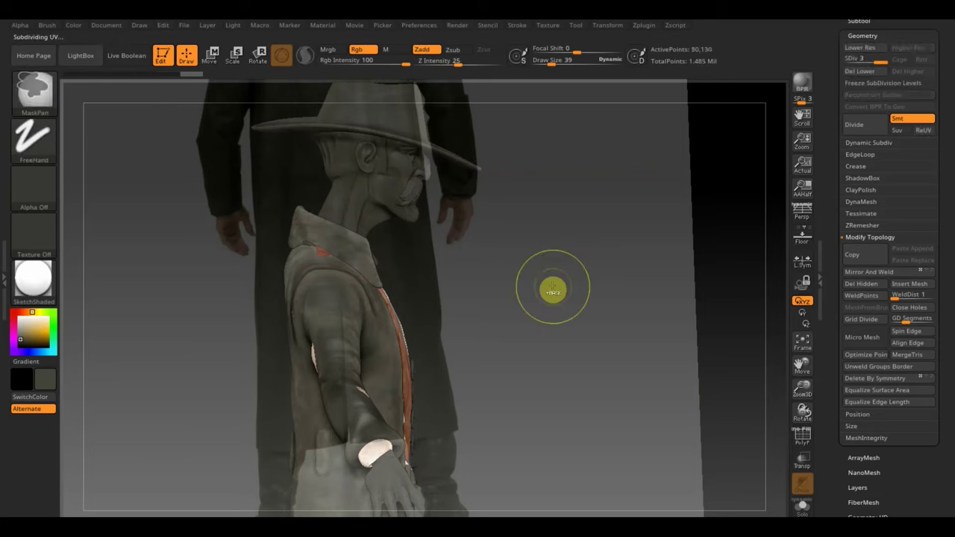
left_click(552, 291, "ctrl")
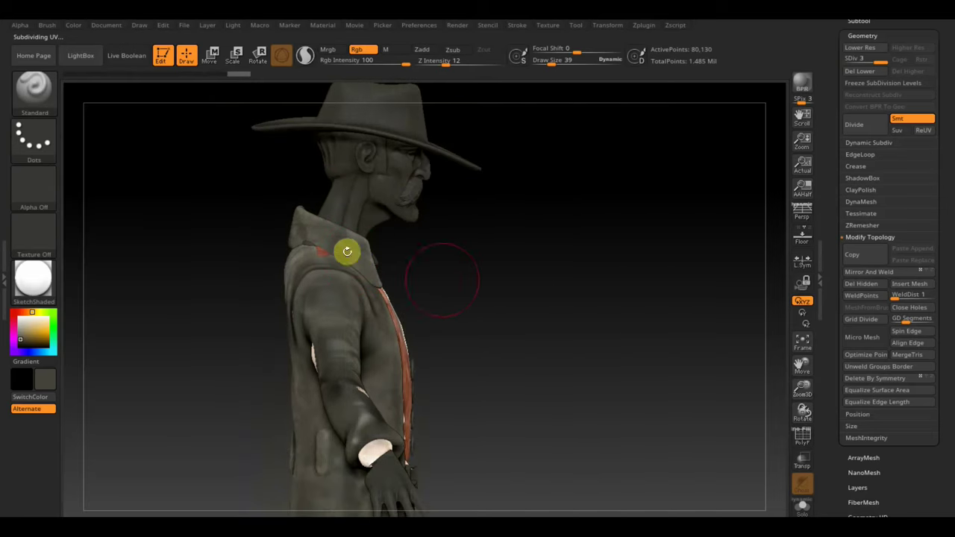
left_click_drag(437, 277, 525, 287)
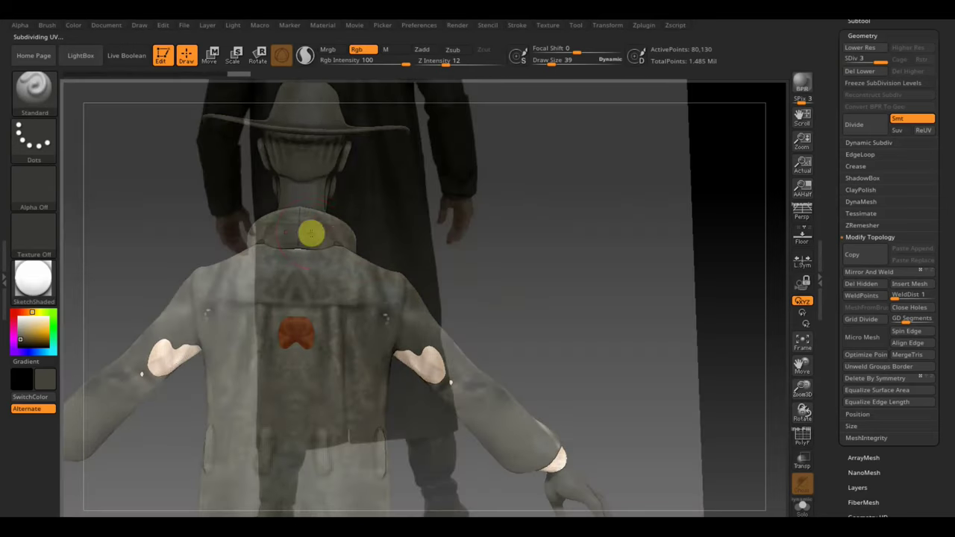
mouse_move(274, 247)
left_mouse_down()
mouse_move(323, 250)
mouse_move(311, 259)
left_mouse_up()
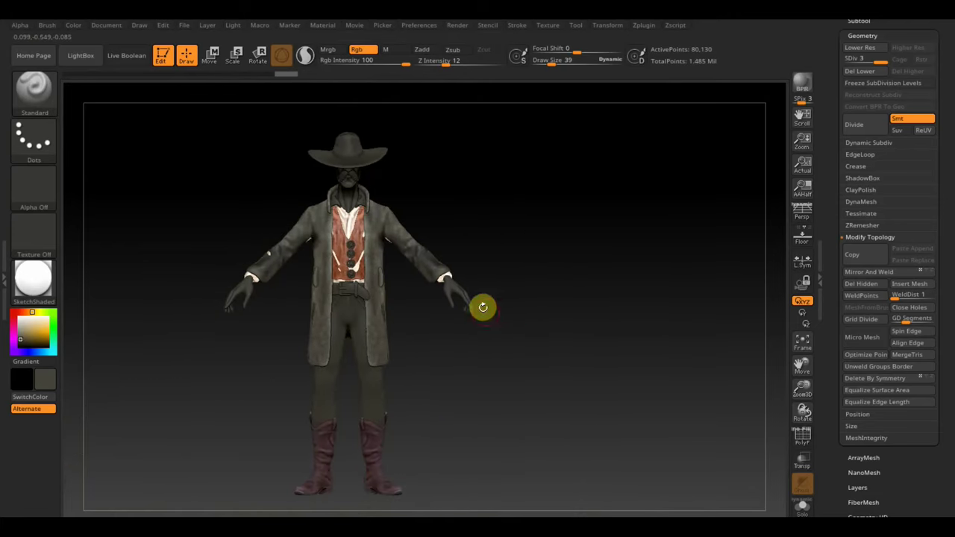
left_click_drag(552, 291, 589, 360, "alt")
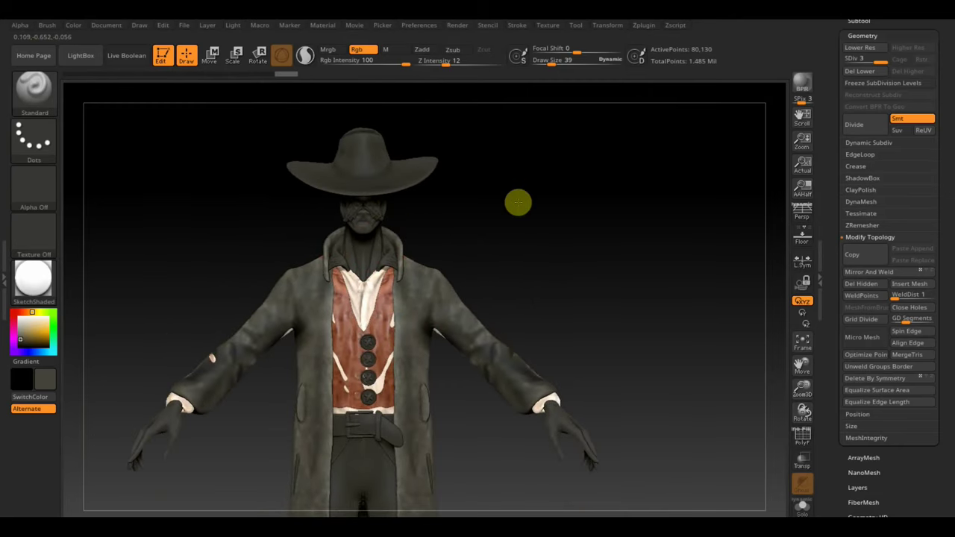
mouse_move(517, 202)
left_mouse_down()
mouse_move(533, 234)
mouse_move(569, 234)
left_mouse_up()
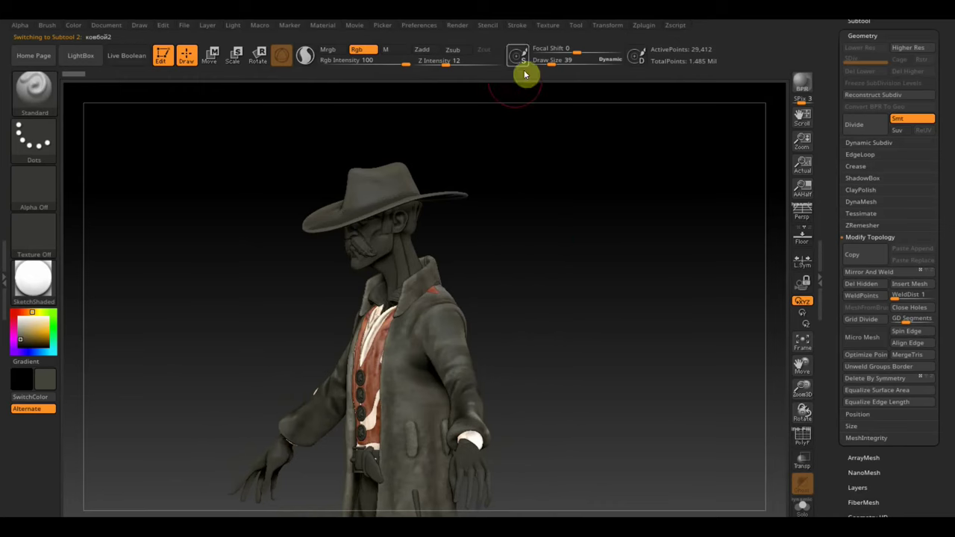
Import the cowboy-hat PNG as a texture, make it current, and add it to Spotlight.
left_click(547, 28)
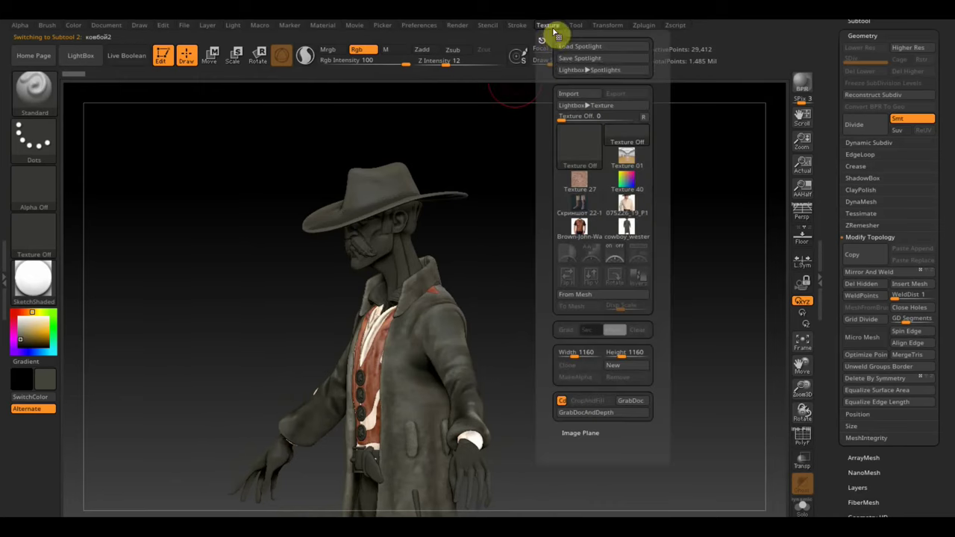
left_click(571, 95)
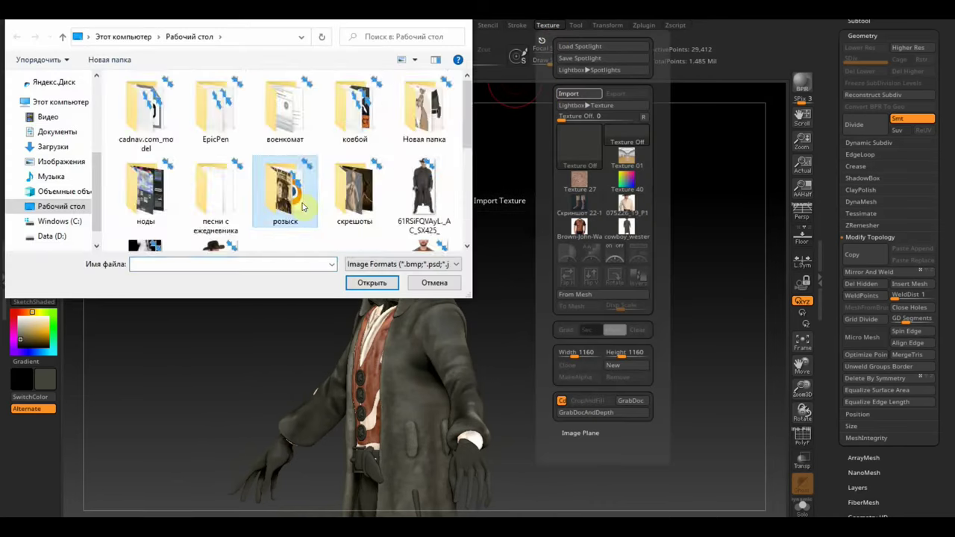
scroll(298, 194, "down", 5)
left_click(287, 201)
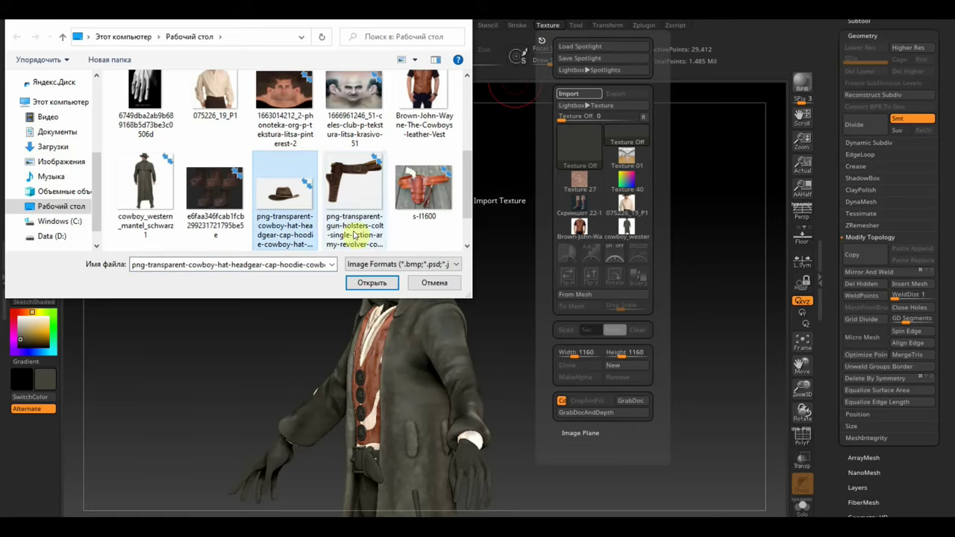
left_click(372, 283)
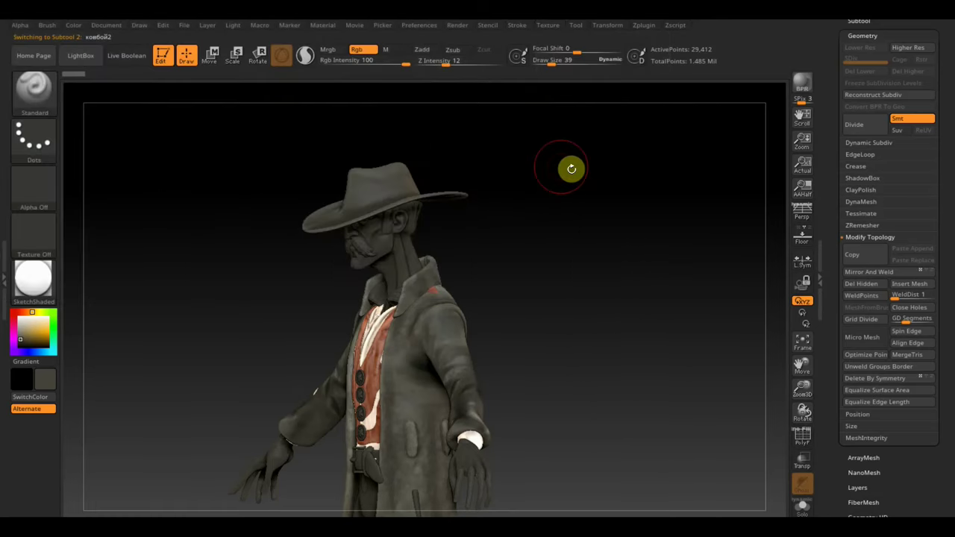
left_click(552, 26)
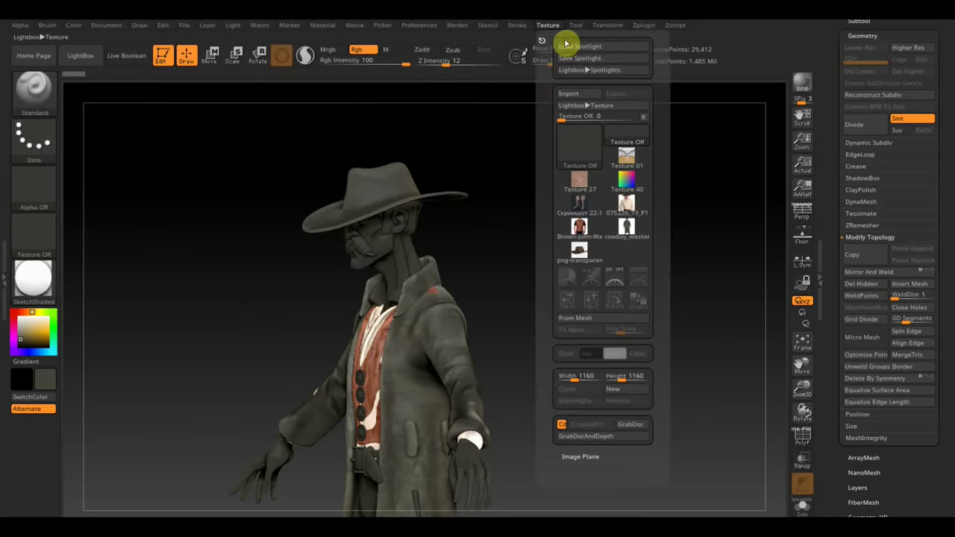
left_click(578, 254)
left_click(569, 274)
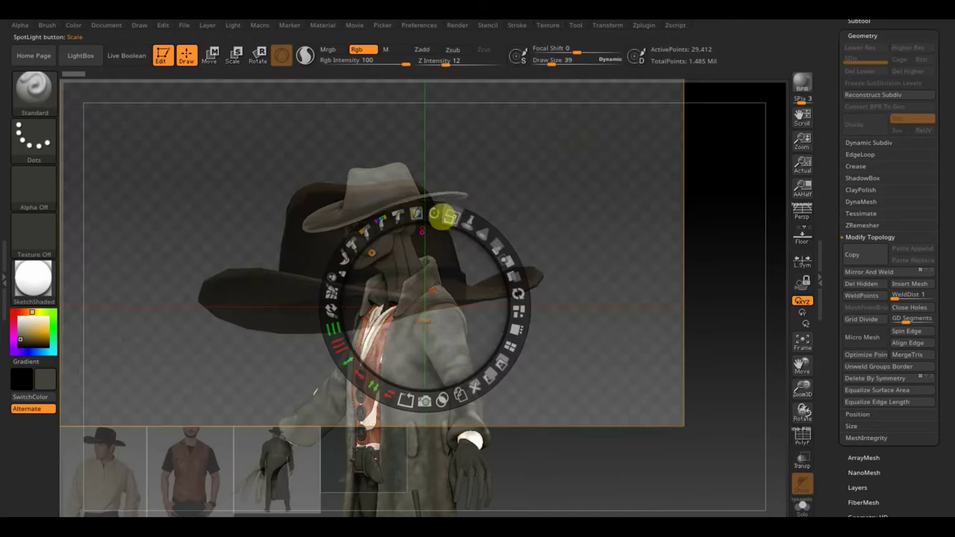
left_click(437, 286)
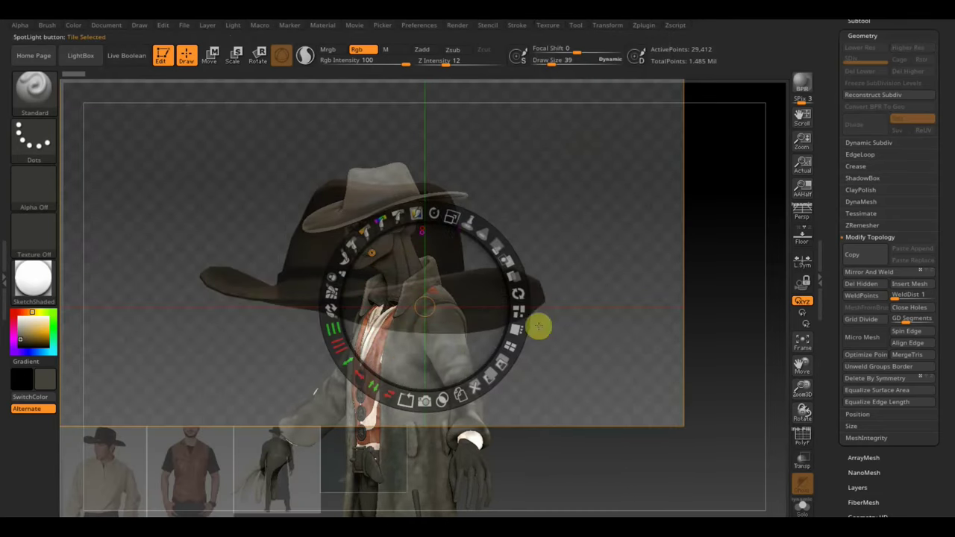
Line up the model with the hat photo, rotating it counter-clockwise and shrinking it up-left.
key("z")
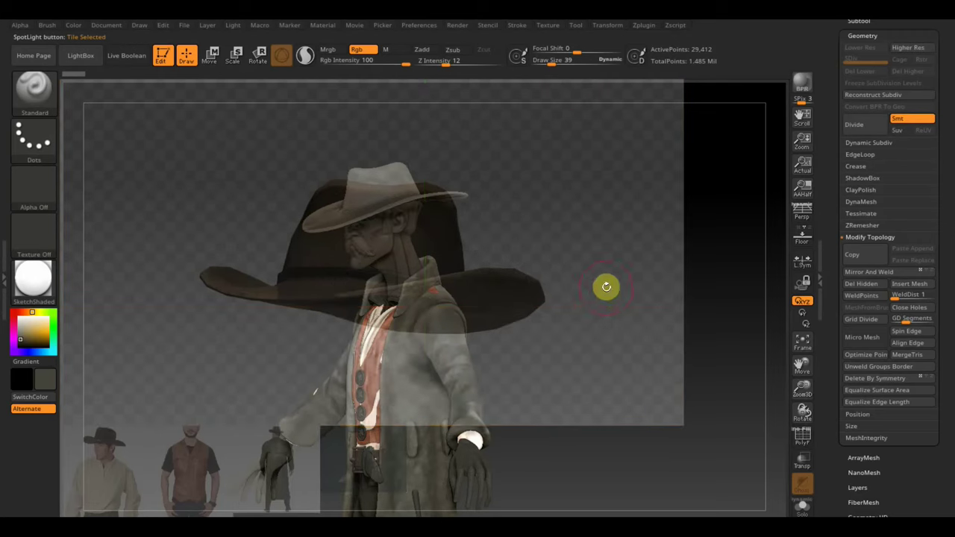
left_click_drag(606, 286, 589, 371)
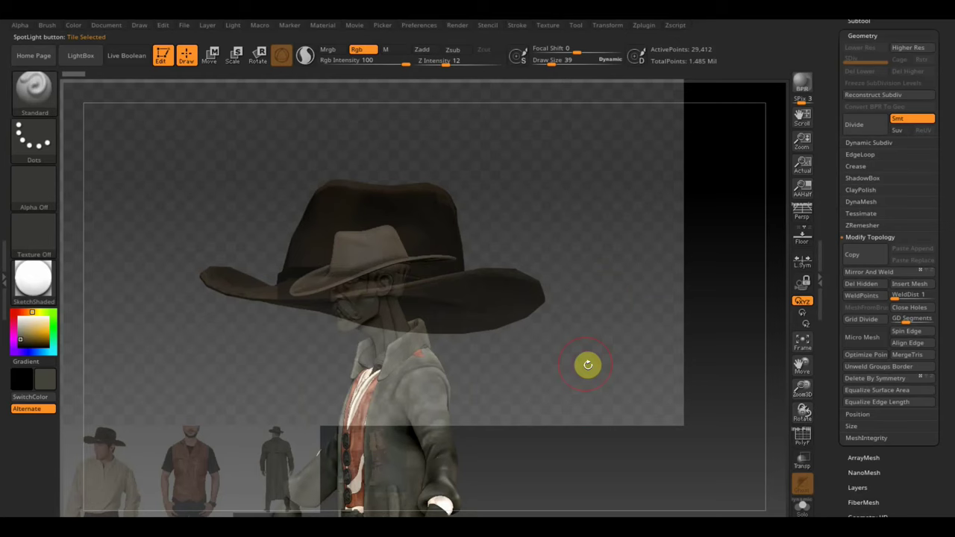
left_click_drag(587, 365, 628, 323)
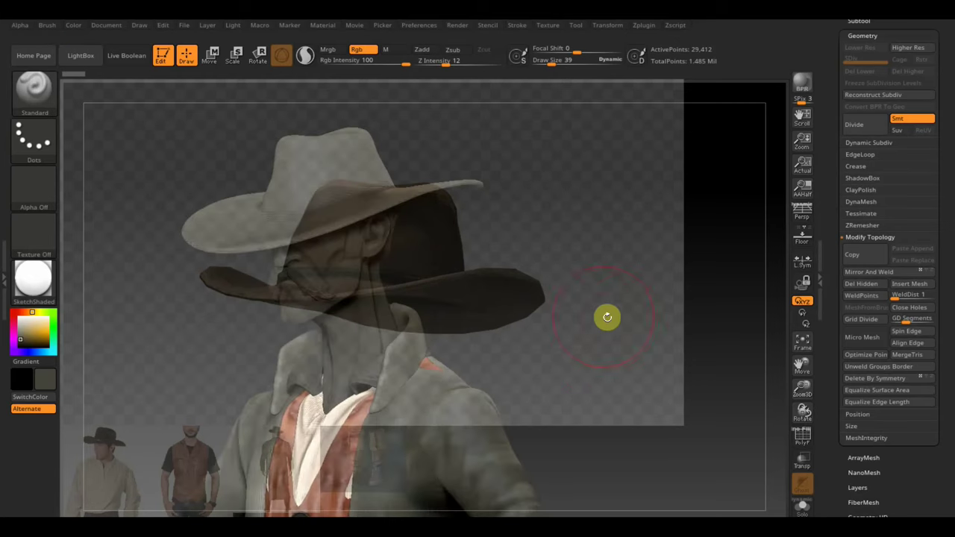
key("z")
mouse_move(433, 207)
left_mouse_down()
mouse_move(418, 202)
mouse_move(429, 221)
mouse_move(418, 191)
mouse_move(421, 207)
left_mouse_up()
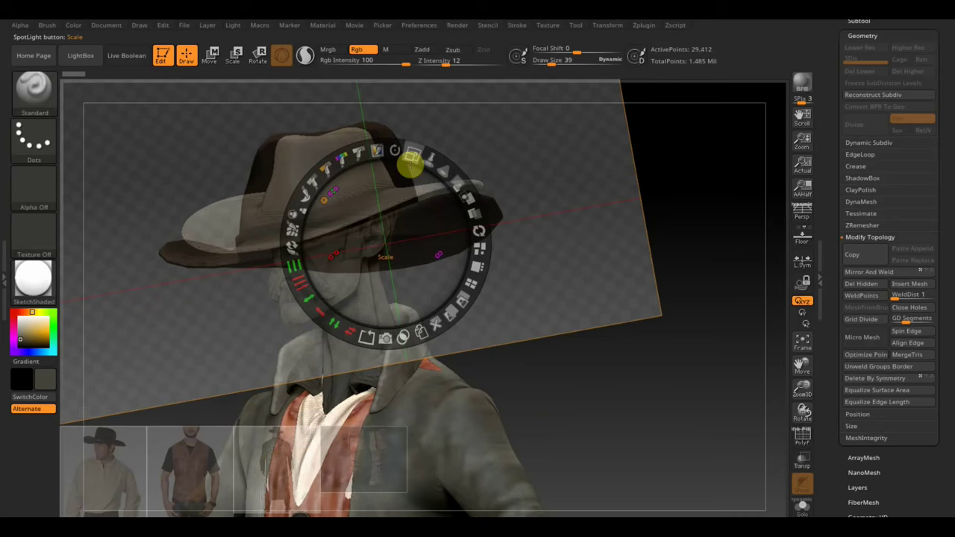
left_click_drag(411, 160, 405, 159)
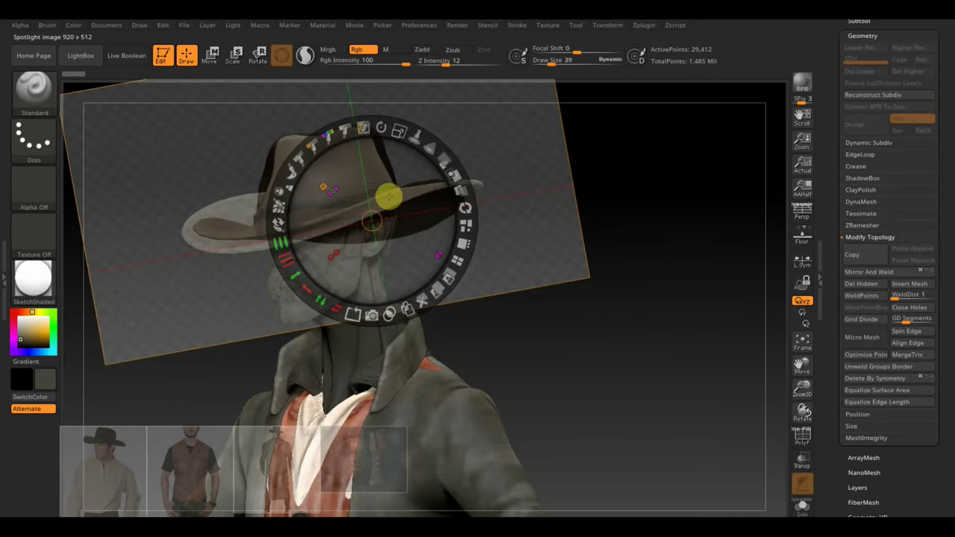
key("z")
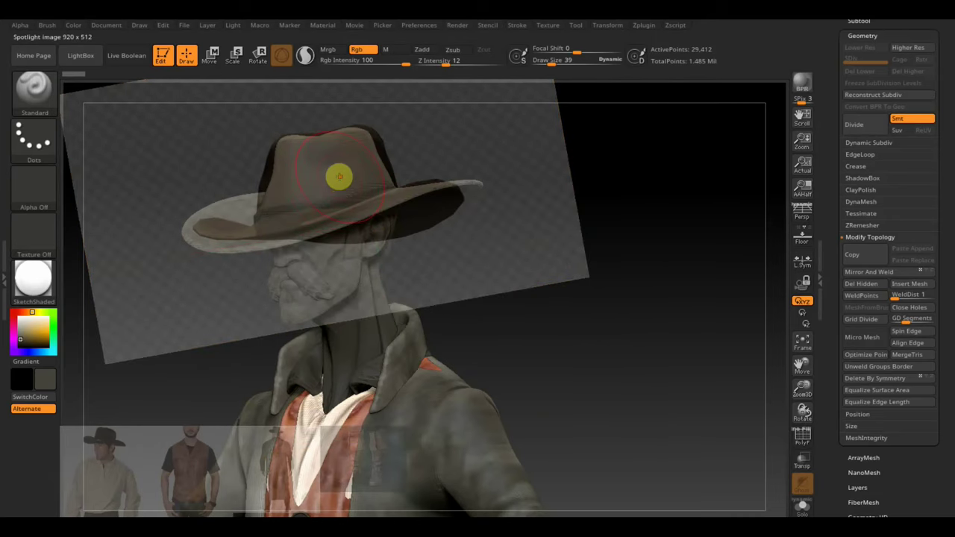
Paint the hat crown brown and brim white, hide Spotlight, and subdivide the hat once.
mouse_move(339, 176)
left_mouse_down()
mouse_move(383, 145)
mouse_move(313, 149)
left_mouse_up()
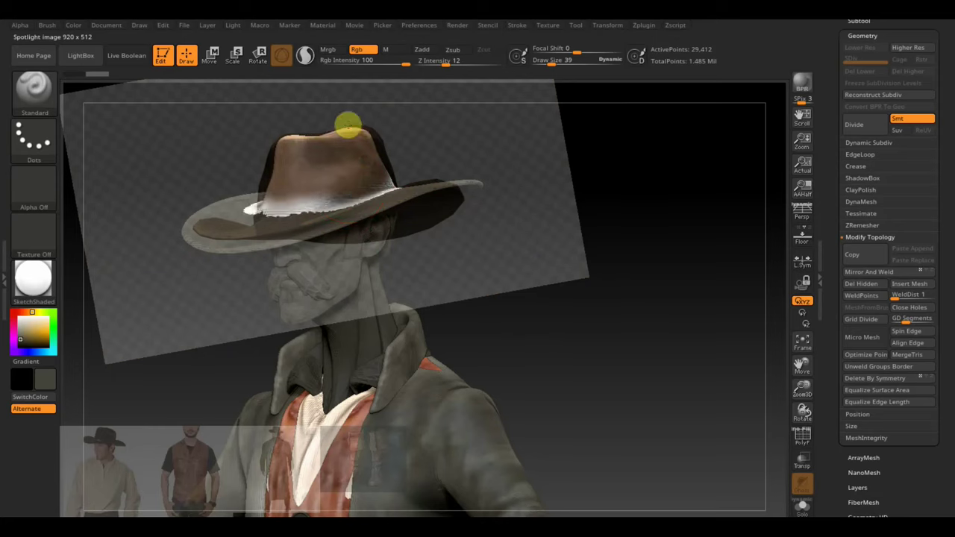
mouse_move(341, 120)
left_mouse_down()
mouse_move(331, 183)
mouse_move(420, 171)
mouse_move(373, 149)
mouse_move(408, 163)
left_mouse_up()
key("shift+z")
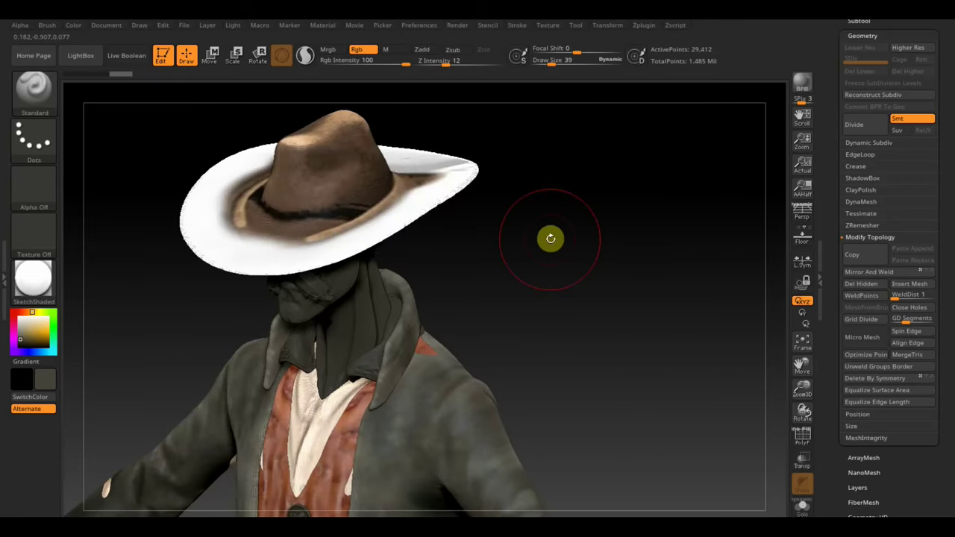
key("ctrl")
key("ctrl+d")
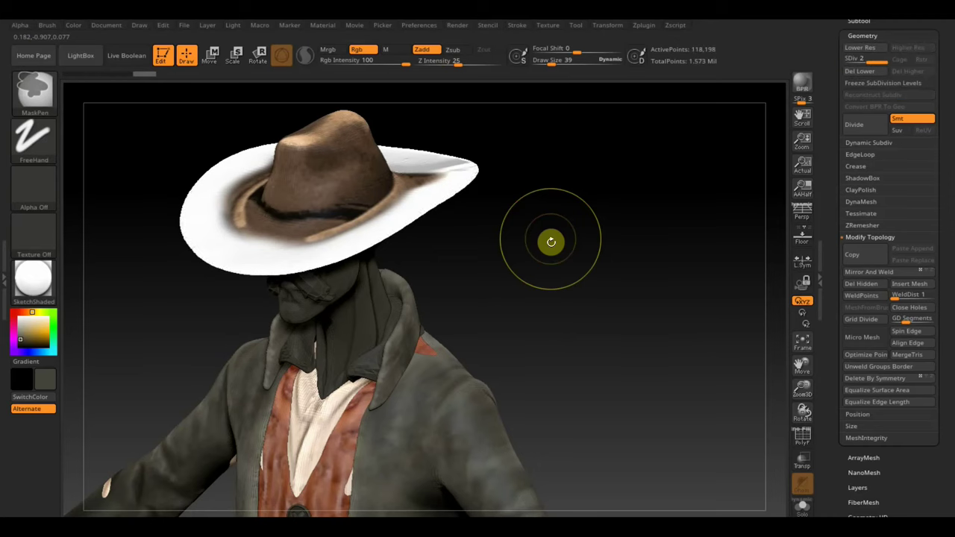
Show the hat photo and repaint the crown and band a smoother darker brown.
key("shift")
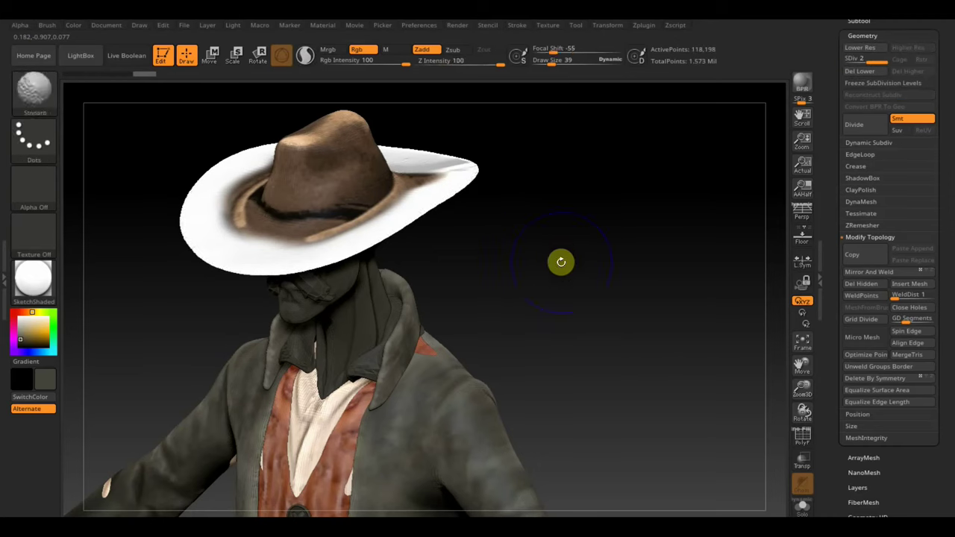
key("shift+z")
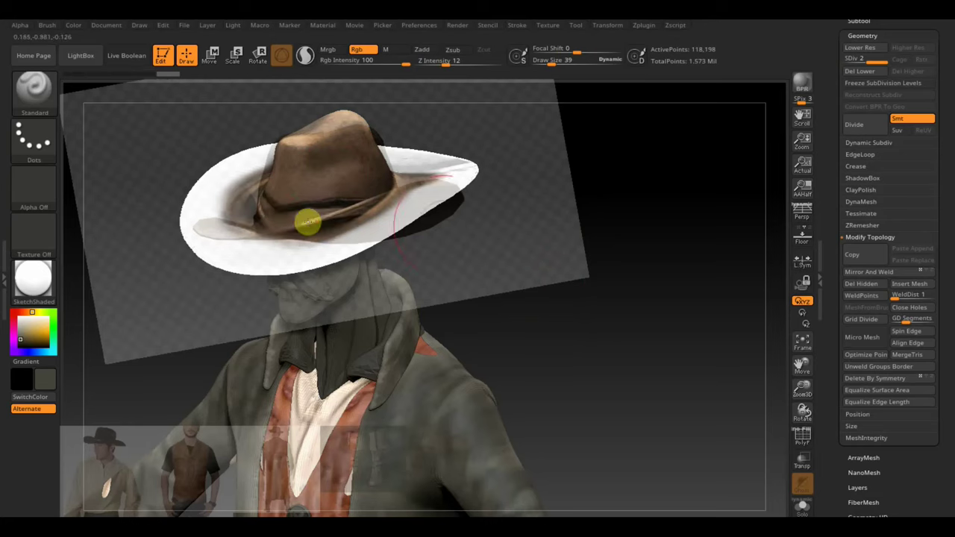
left_click_drag(616, 315, 619, 302)
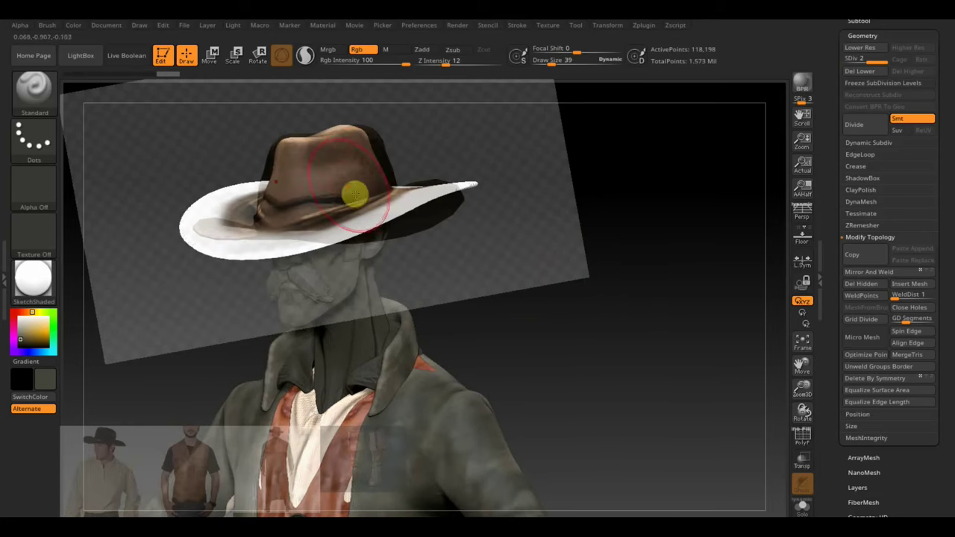
left_click_drag(353, 194, 394, 207)
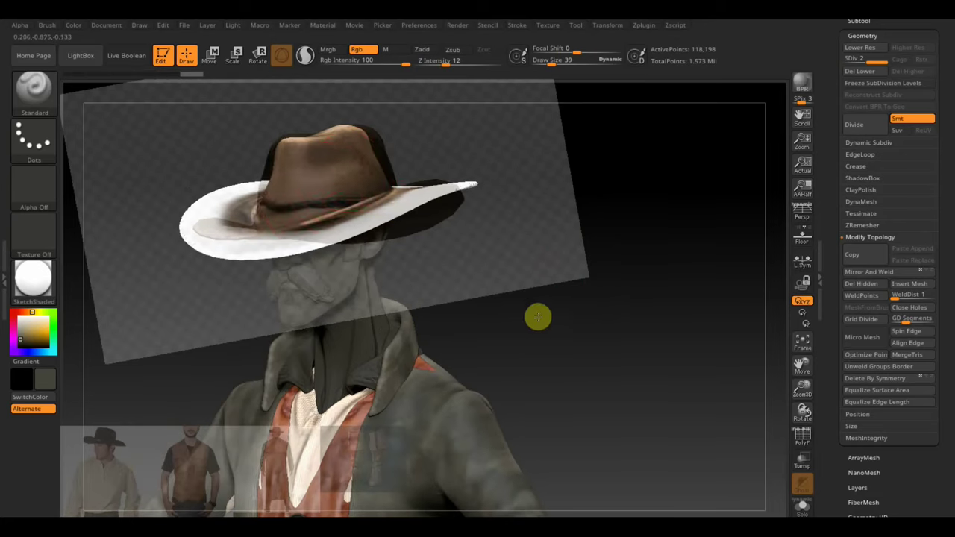
left_click_drag(538, 317, 542, 305)
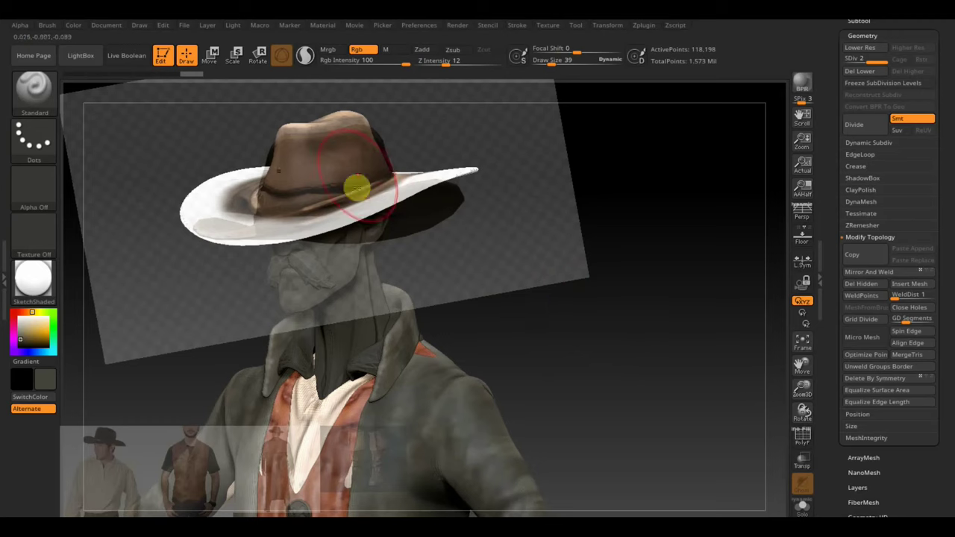
left_click_drag(356, 187, 324, 187)
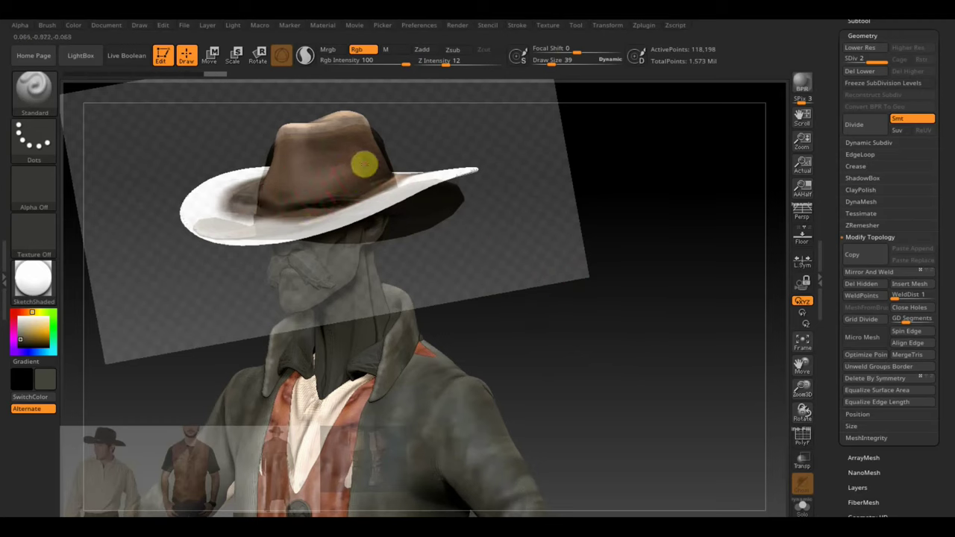
left_click_drag(567, 317, 582, 326)
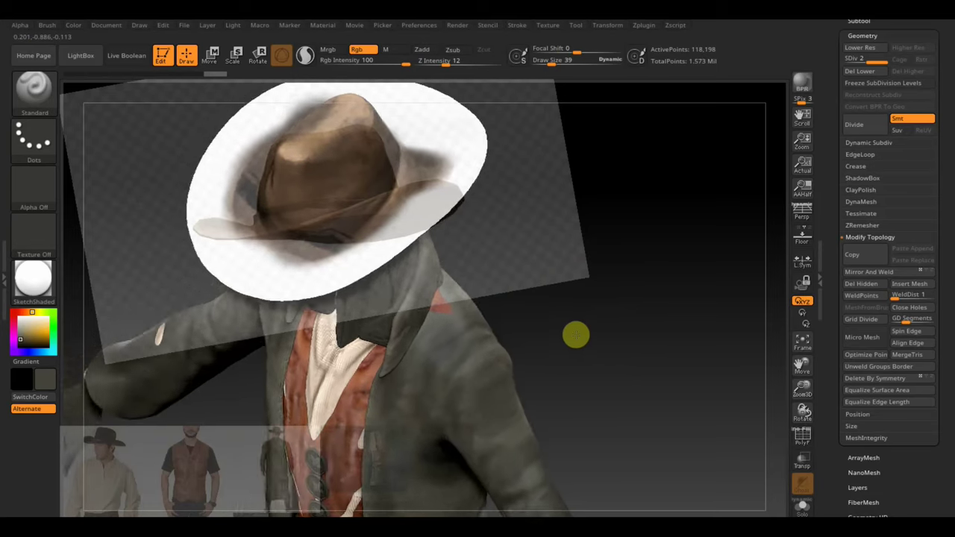
Enlarge the hat photo, then shift and tilt it over the turned model.
key("shift+z")
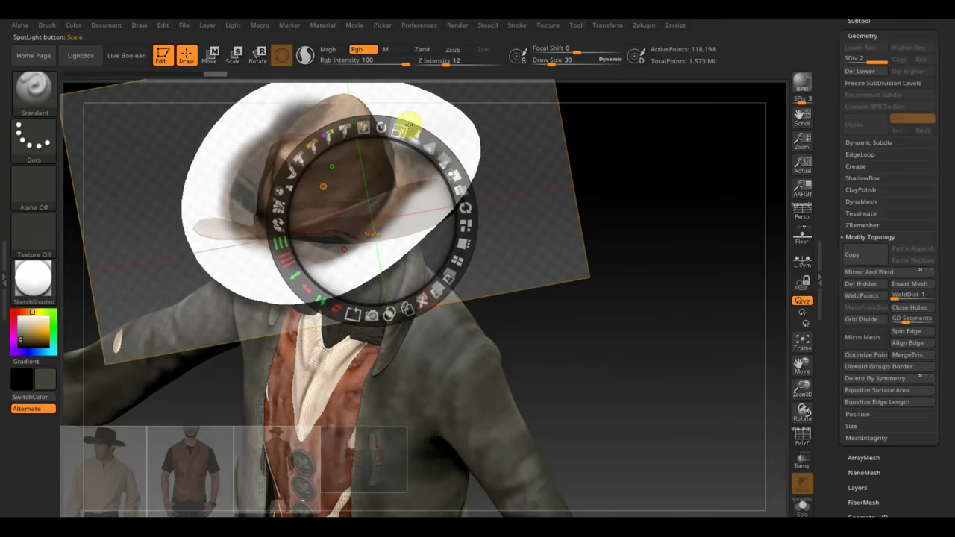
mouse_move(409, 123)
left_mouse_down()
mouse_move(405, 247)
mouse_move(410, 238)
mouse_move(426, 269)
mouse_move(448, 224)
mouse_move(463, 233)
left_mouse_up()
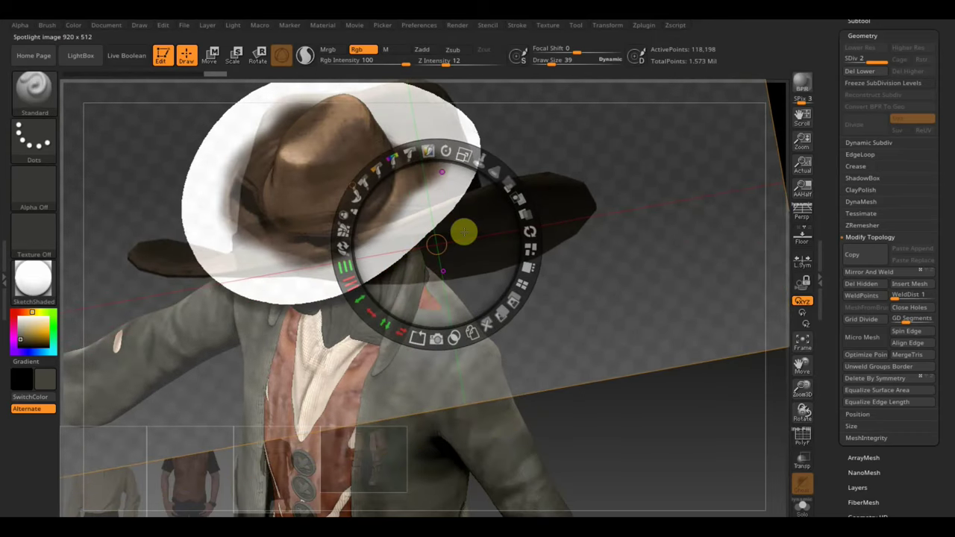
key("z")
mouse_move(452, 160)
left_mouse_down()
mouse_move(453, 132)
mouse_move(421, 97)
mouse_move(426, 121)
mouse_move(411, 139)
mouse_move(417, 149)
mouse_move(431, 129)
mouse_move(426, 185)
left_mouse_up()
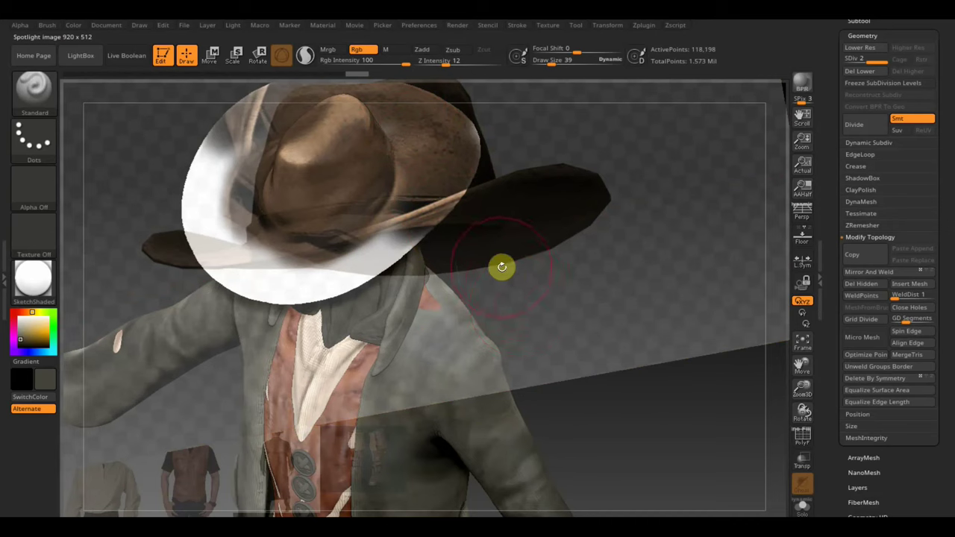
key("z")
mouse_move(496, 258)
left_mouse_down()
mouse_move(490, 240)
mouse_move(415, 304)
mouse_move(367, 251)
mouse_move(371, 236)
left_mouse_up()
Orbit to inspect the hat's underside and top, then turn the figure upright facing front.
left_click(371, 236)
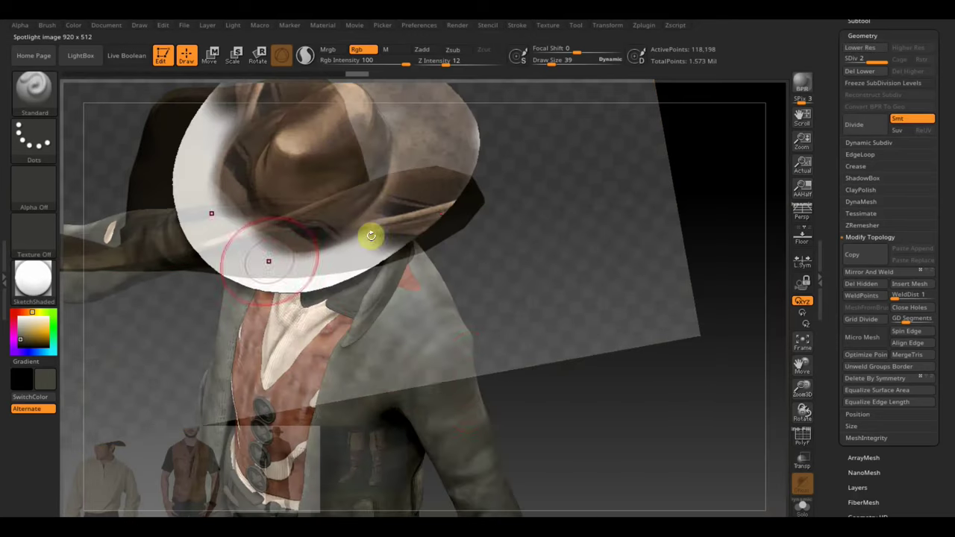
mouse_move(556, 394)
left_mouse_down()
mouse_move(567, 422)
mouse_move(558, 455)
left_mouse_up()
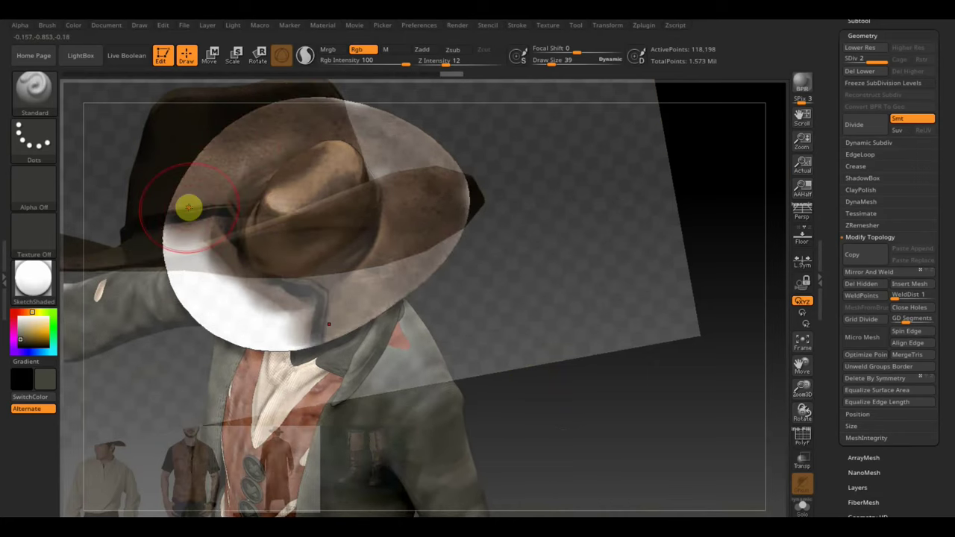
left_click_drag(494, 442, 510, 453)
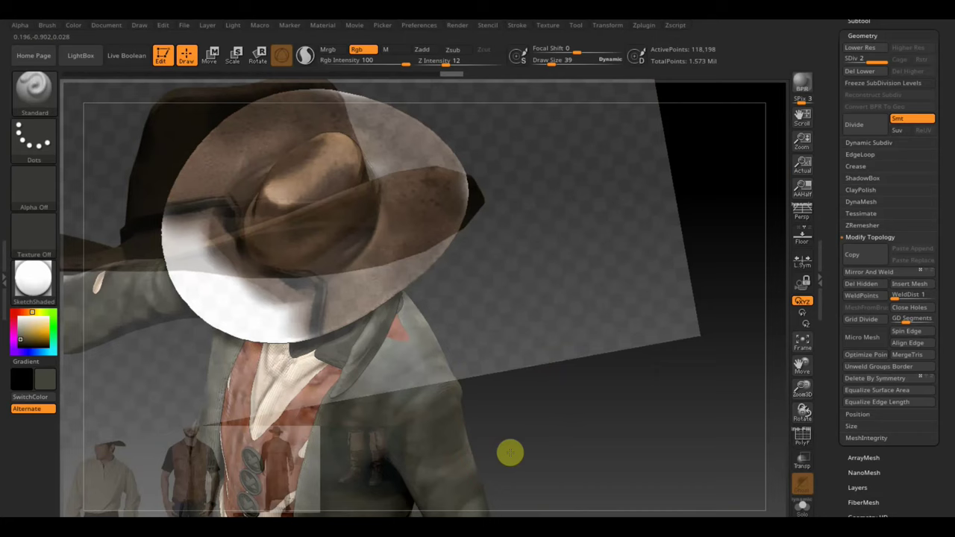
left_click_drag(511, 453, 189, 109)
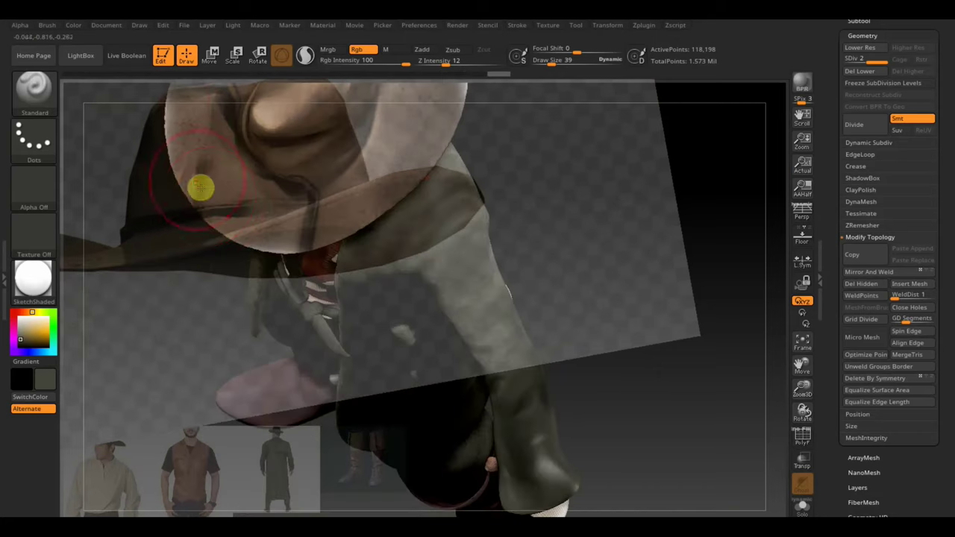
mouse_move(232, 320)
left_mouse_down()
mouse_move(224, 410)
mouse_move(206, 353)
mouse_move(132, 298)
left_mouse_up()
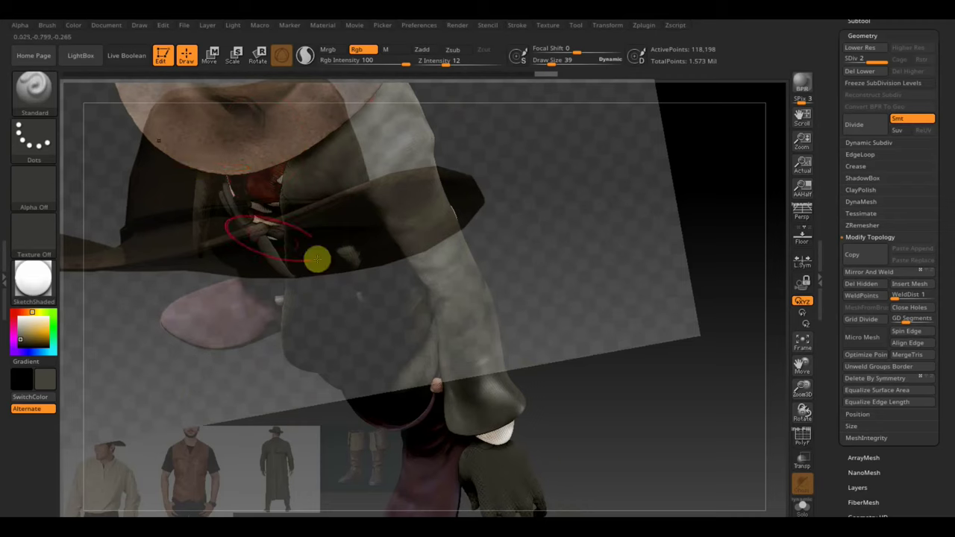
mouse_move(635, 281)
left_mouse_down()
mouse_move(639, 507)
mouse_move(554, 437)
mouse_move(519, 427)
mouse_move(545, 416)
left_mouse_up()
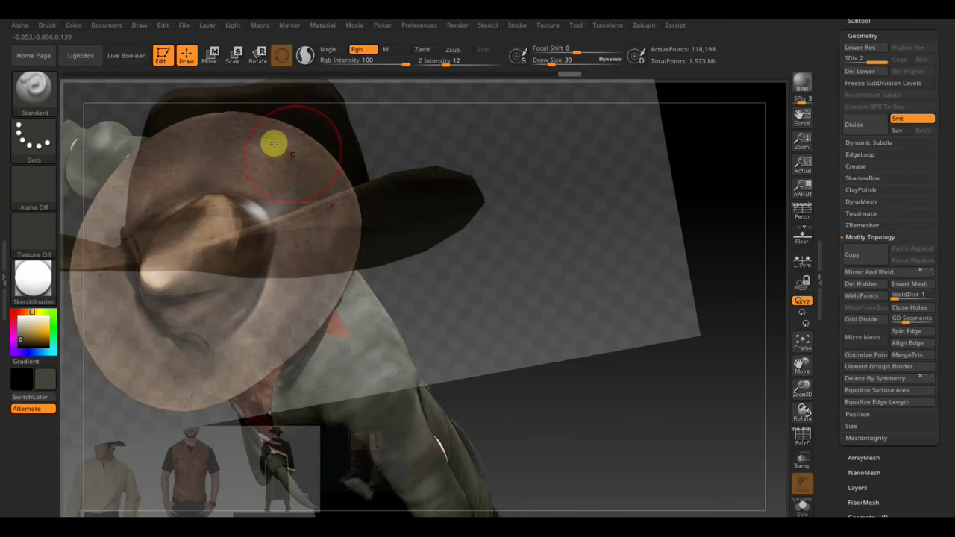
mouse_move(275, 231)
left_mouse_down()
mouse_move(465, 215)
mouse_move(452, 258)
left_mouse_up()
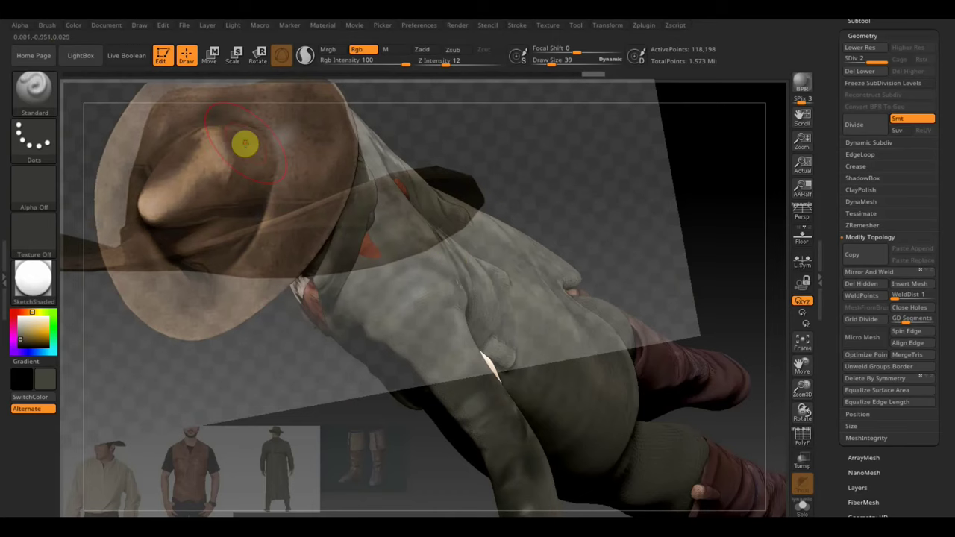
mouse_move(245, 143)
left_mouse_down()
mouse_move(621, 243)
mouse_move(637, 185)
left_mouse_up()
mouse_move(474, 362)
left_mouse_down()
mouse_move(506, 296)
mouse_move(532, 301)
mouse_move(527, 216)
left_mouse_up()
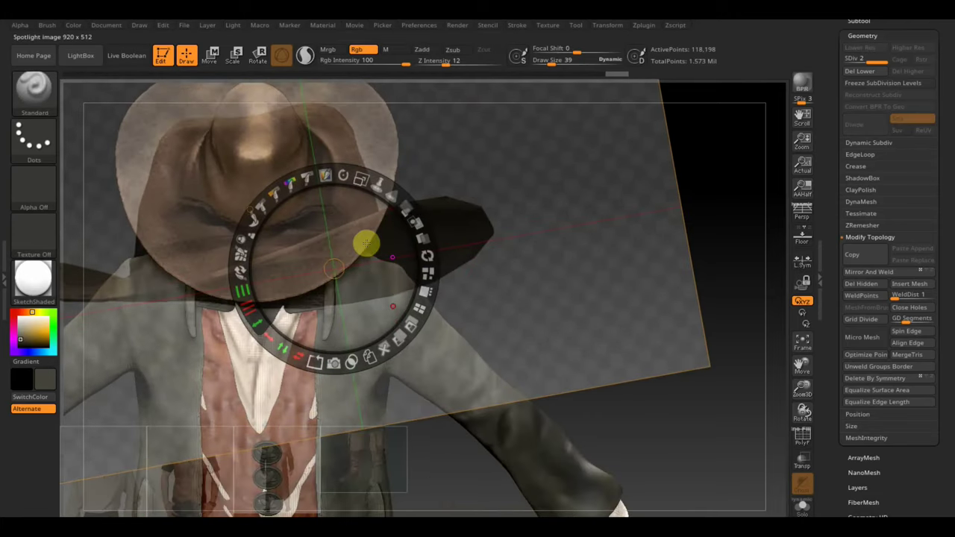
Turn off the hat photo overlay and rotate the whole cowboy to a front view.
key("z")
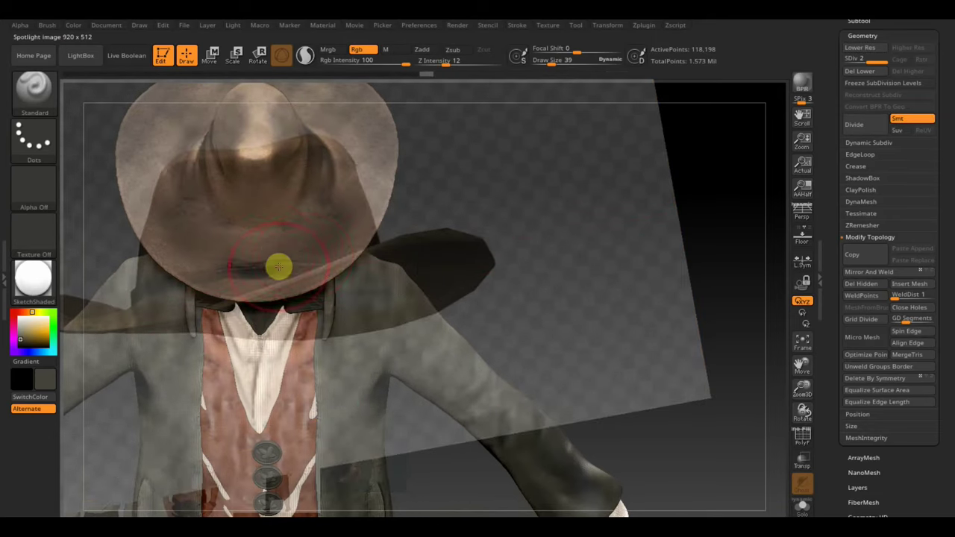
key("z")
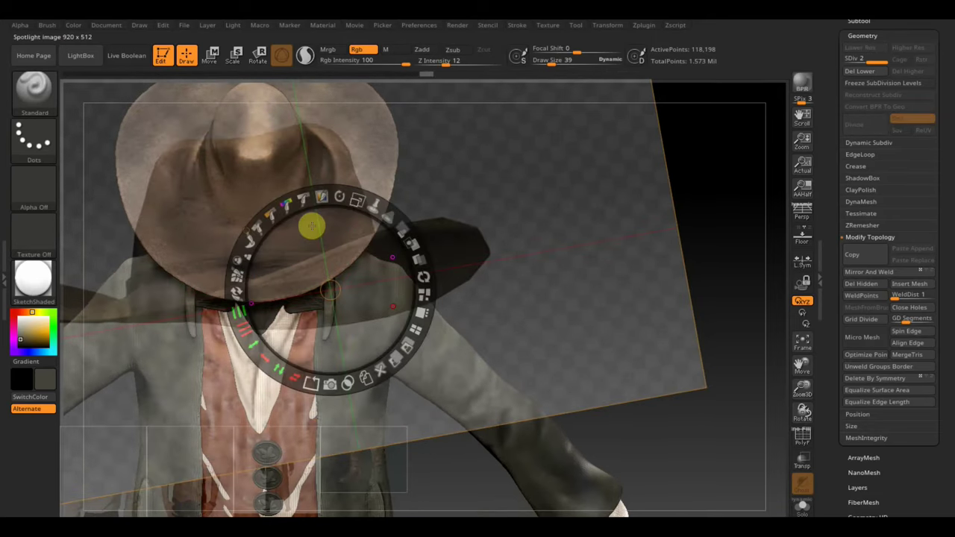
key("z")
key("shift+z")
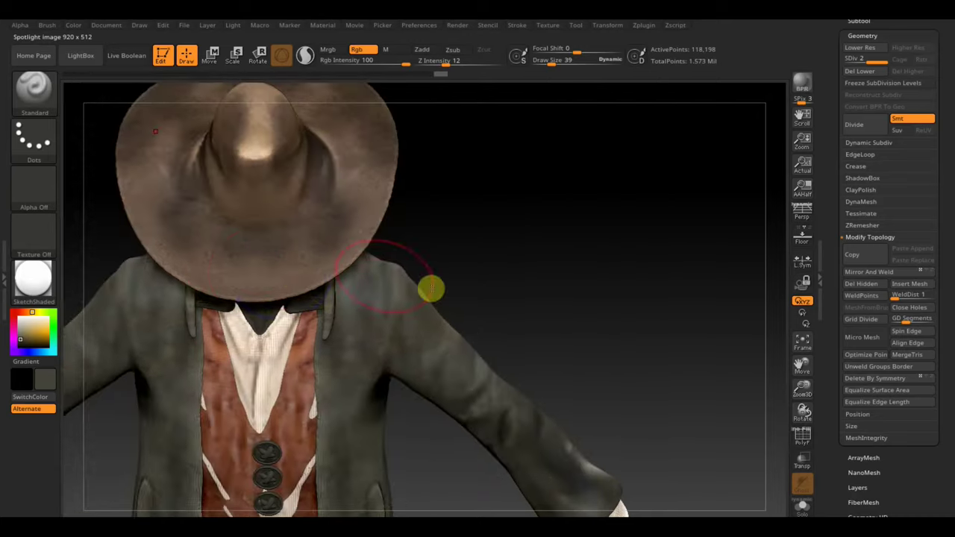
mouse_move(527, 250)
left_mouse_down()
mouse_move(526, 226)
mouse_move(543, 308)
mouse_move(540, 361)
mouse_move(575, 255)
mouse_move(565, 303)
mouse_move(582, 320)
mouse_move(573, 276)
mouse_move(543, 230)
left_mouse_up()
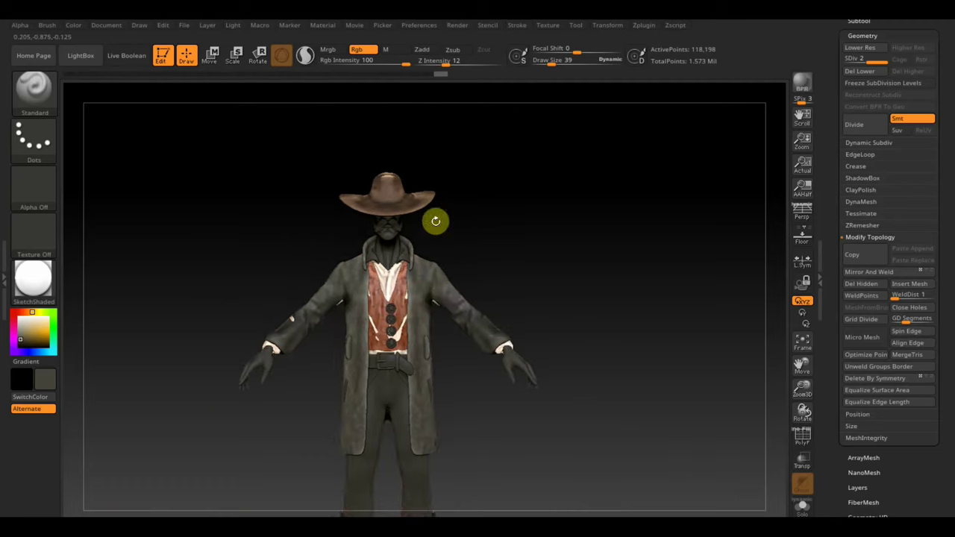
Delete the hat's lower subdivision levels, then select and solo the ковбой2 head subtool.
left_click(870, 73)
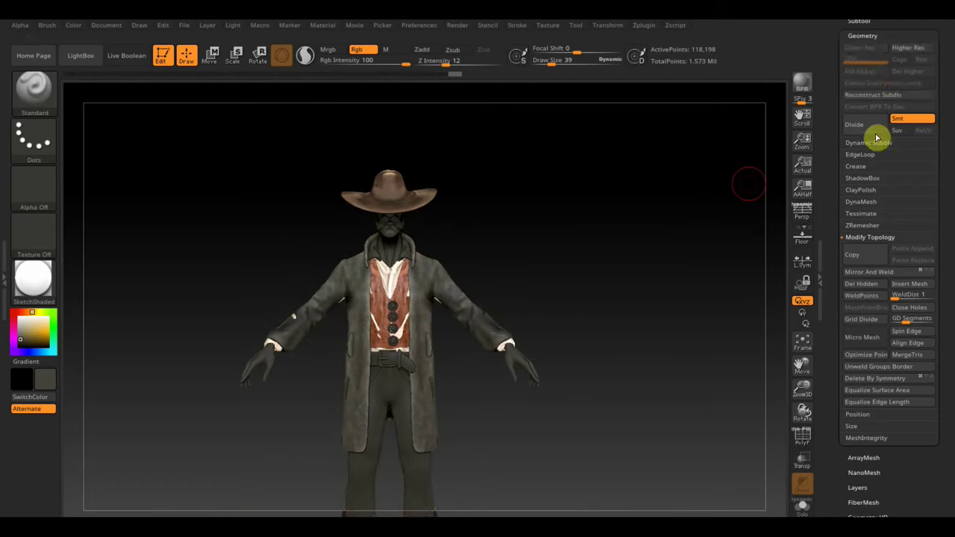
scroll(950, 207, "up", 3)
left_click(867, 157)
mouse_move(888, 258)
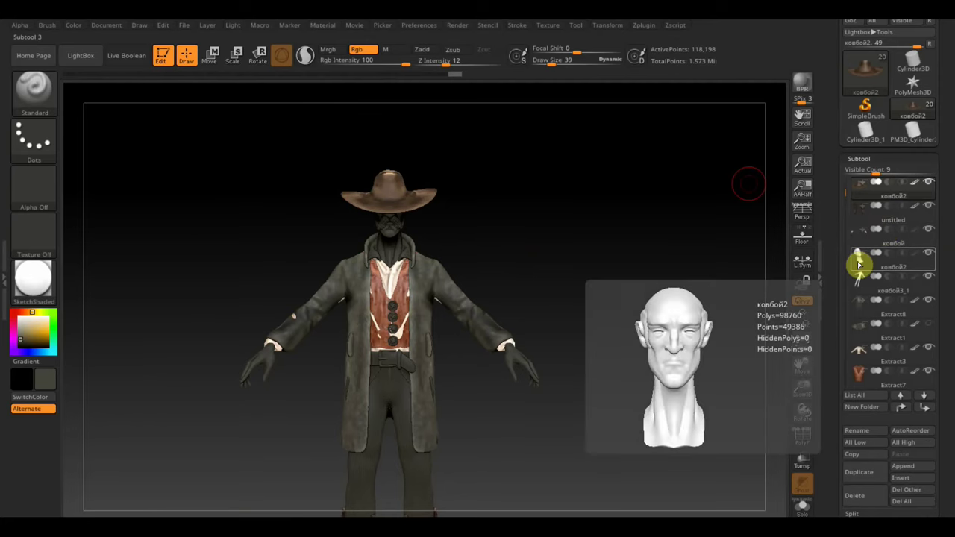
left_click(859, 258)
left_click(928, 252, "shift")
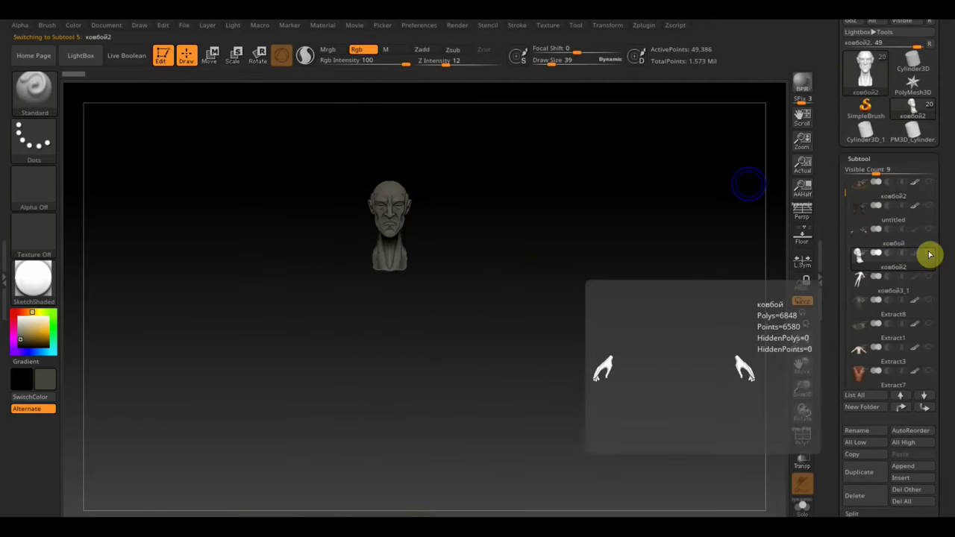
Import the face photo as the current texture and show it in Spotlight.
left_click(558, 28)
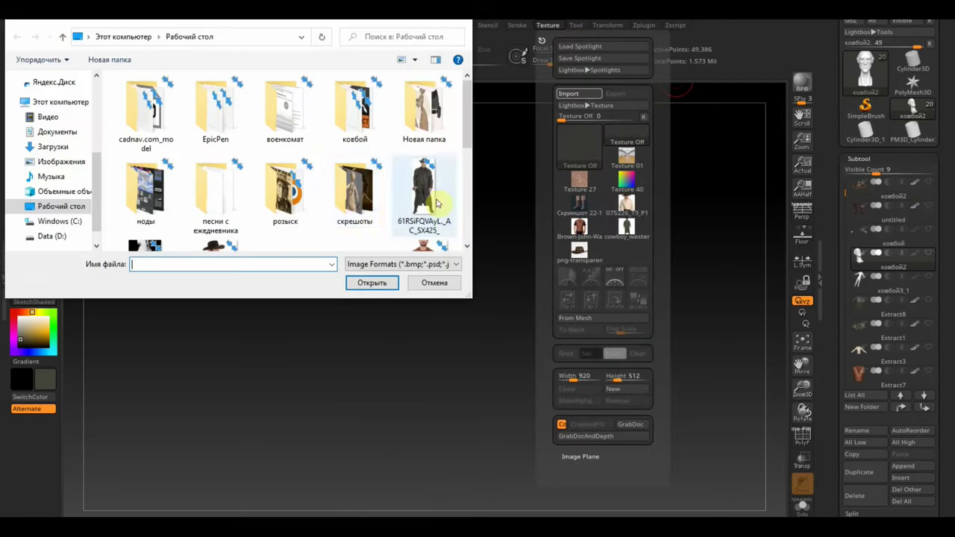
scroll(358, 222, "down", 3)
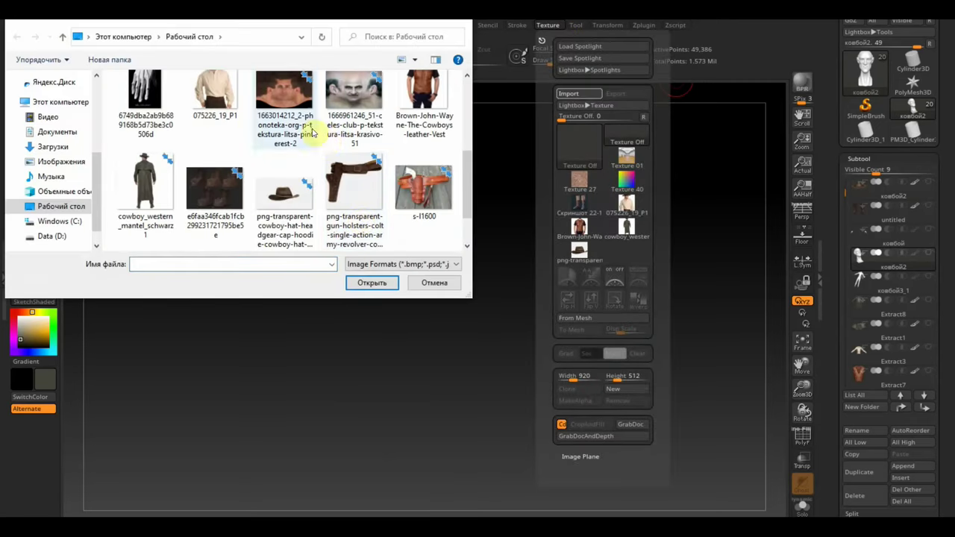
left_click(355, 112)
left_click(375, 283)
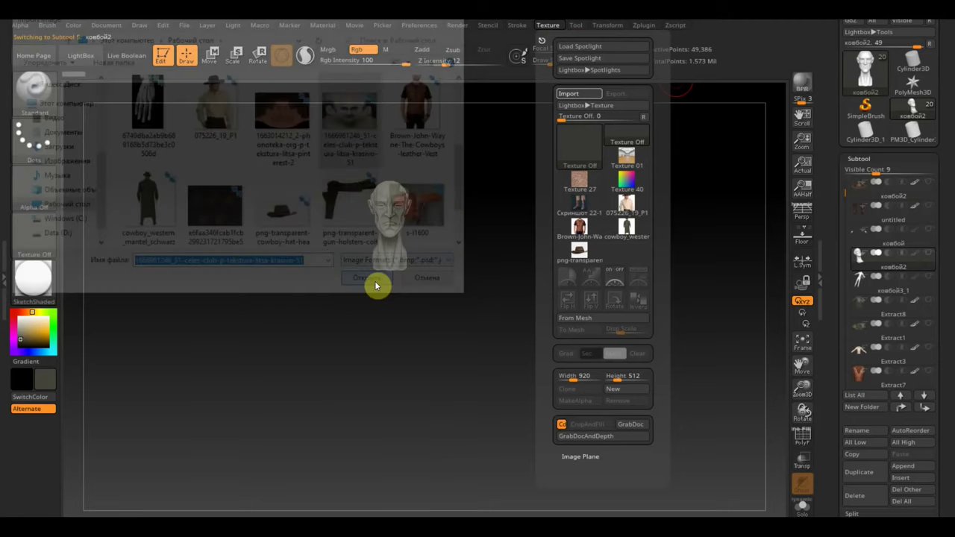
left_click(553, 30)
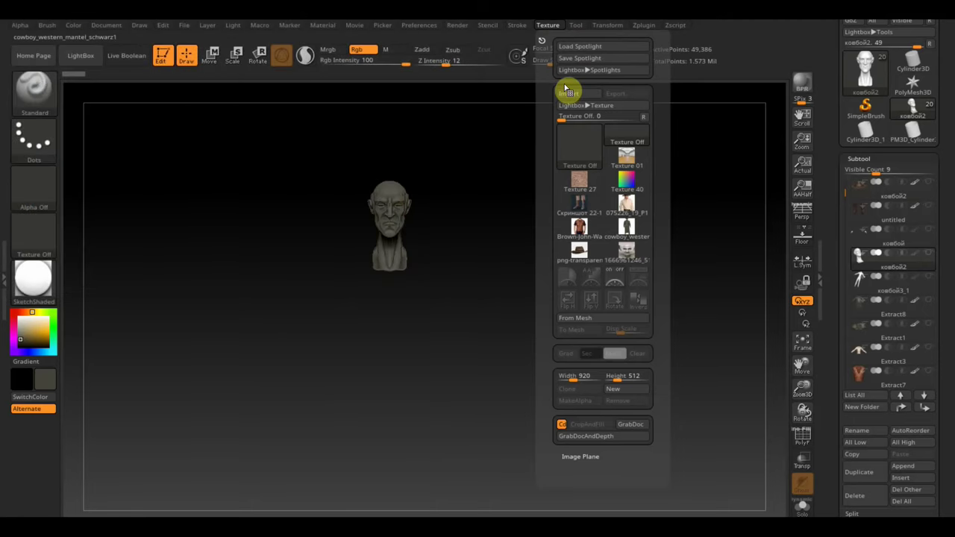
left_click(625, 254)
left_click(642, 278)
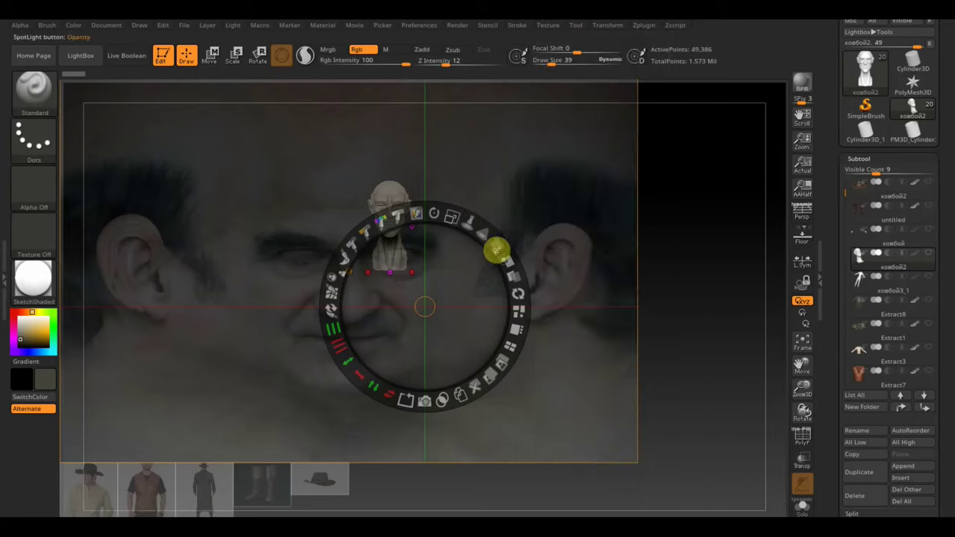
Enlarge the face photo to fill the canvas, hide the Spotlight wheel, and frame the head.
mouse_move(446, 218)
left_mouse_down()
mouse_move(562, 264)
mouse_move(552, 262)
left_mouse_up()
key("z")
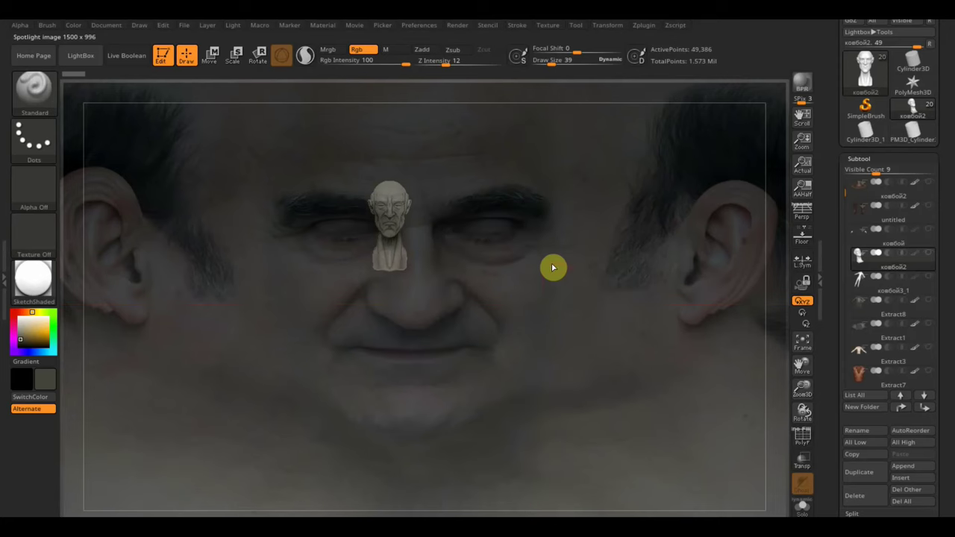
scroll(584, 294, "up", 2)
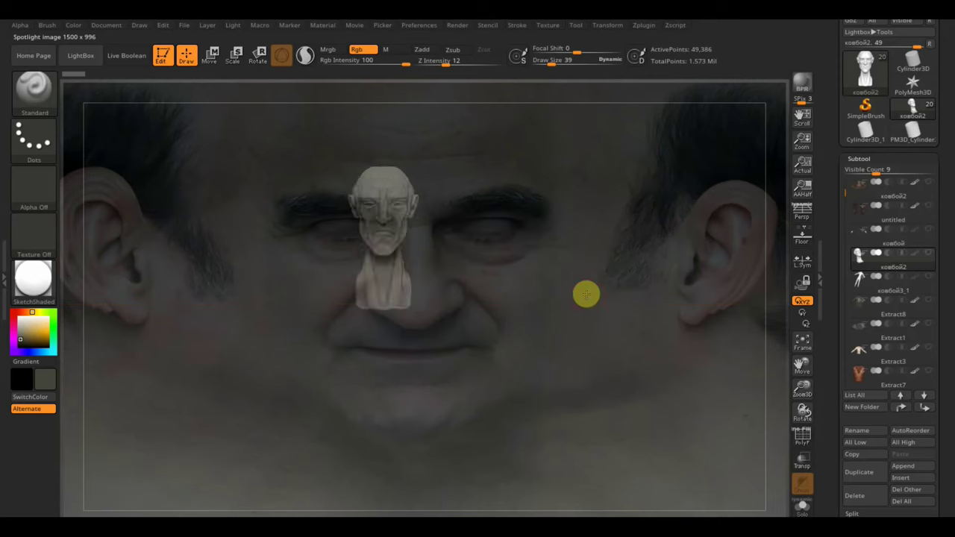
key("f")
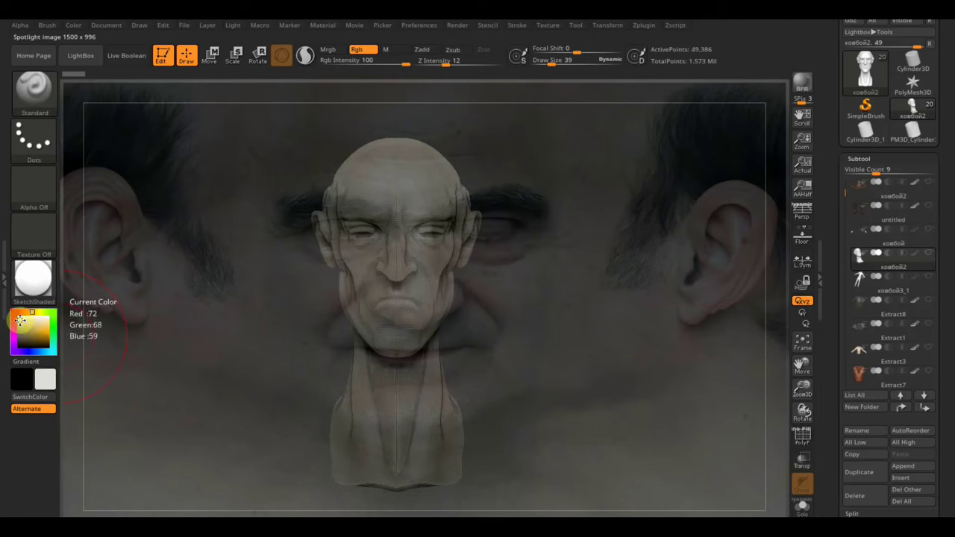
Set the paint colour to white and place the head frontally over the photo.
left_click(20, 321)
scroll(560, 290, "up", 2)
scroll(577, 334, "up", 2)
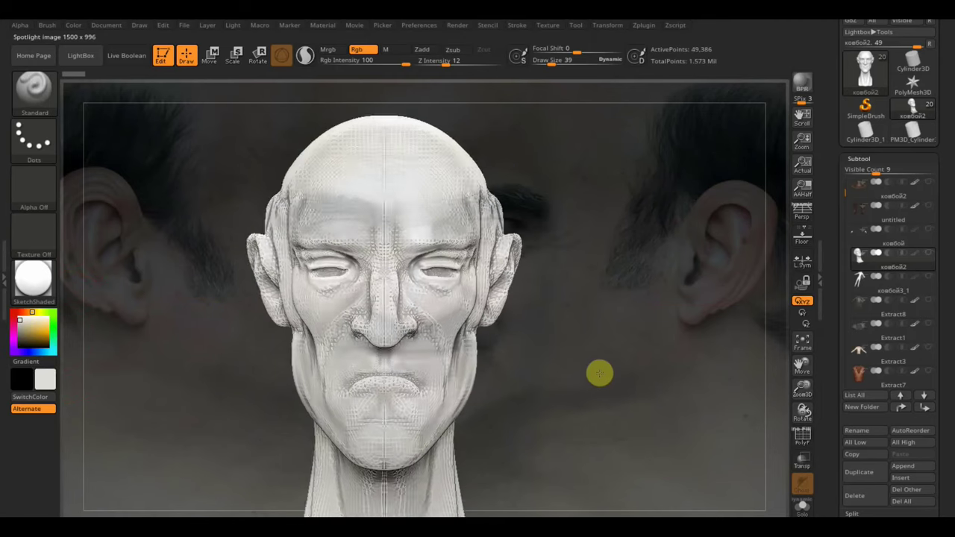
scroll(600, 373, "up", 3)
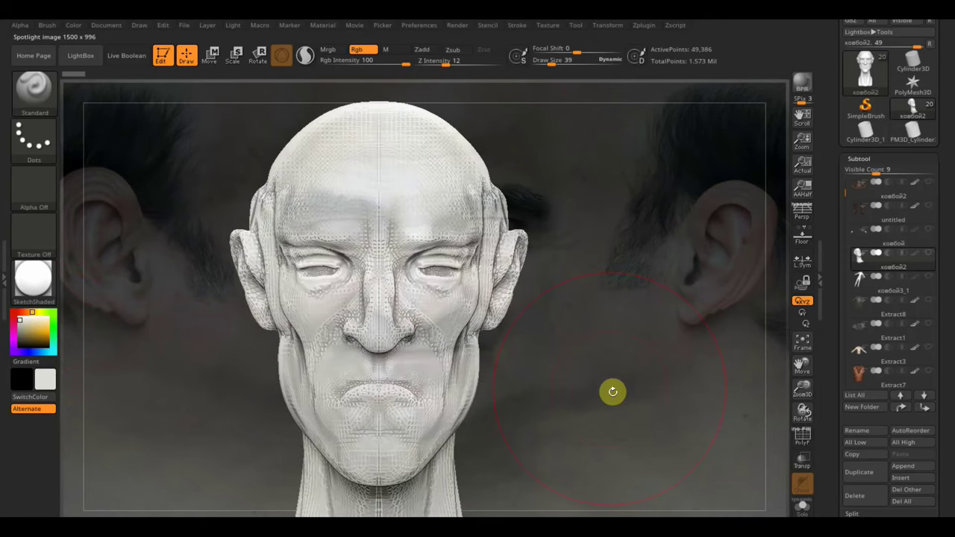
scroll(608, 389, "up", 2)
scroll(606, 388, "up", 1)
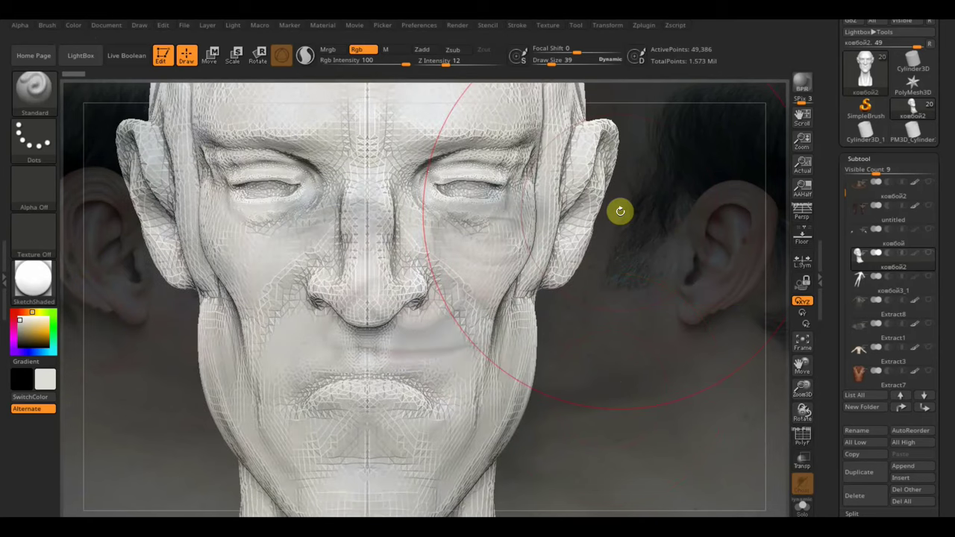
left_click_drag(620, 211, 627, 306)
scroll(626, 306, "down", 2)
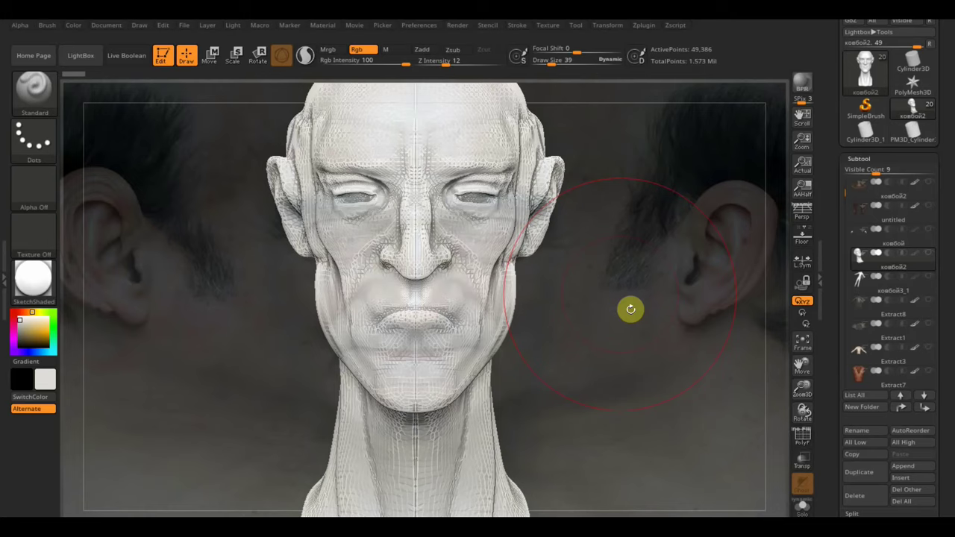
mouse_move(630, 309)
left_mouse_down()
mouse_move(622, 299)
mouse_move(765, 332)
mouse_move(635, 363)
left_mouse_up()
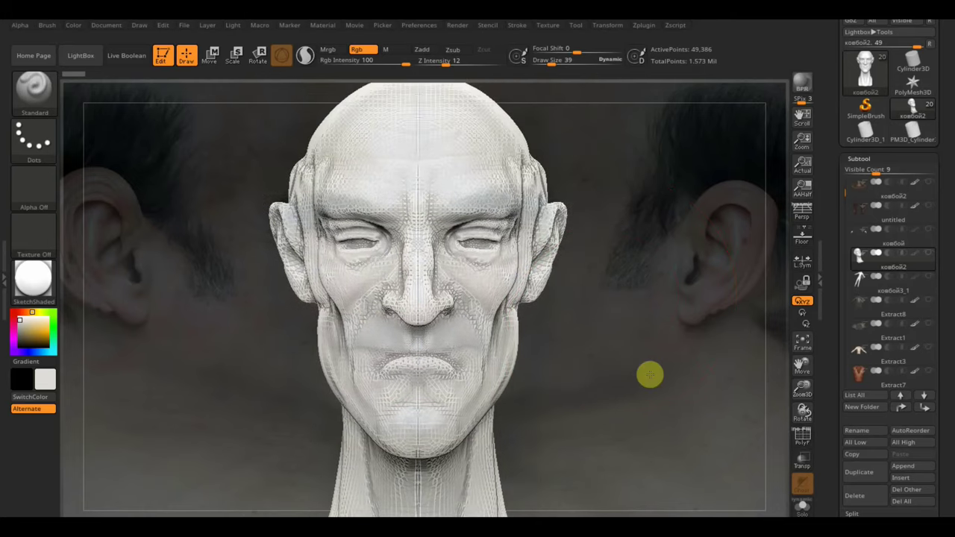
scroll(650, 375, "up", 2)
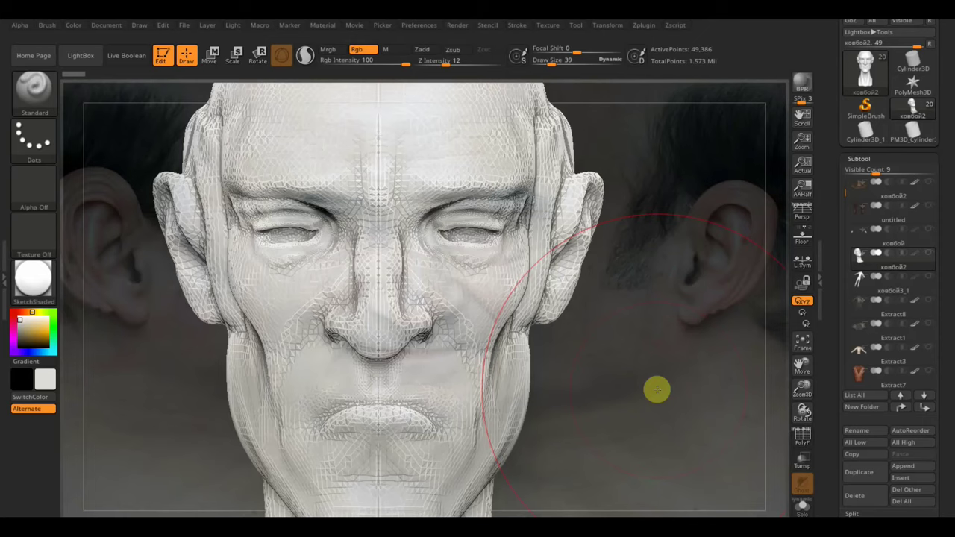
Lower the brush size, raise the photo's opacity, and paint its eyebrows and cheek folds.
left_click_drag(657, 389, 659, 387)
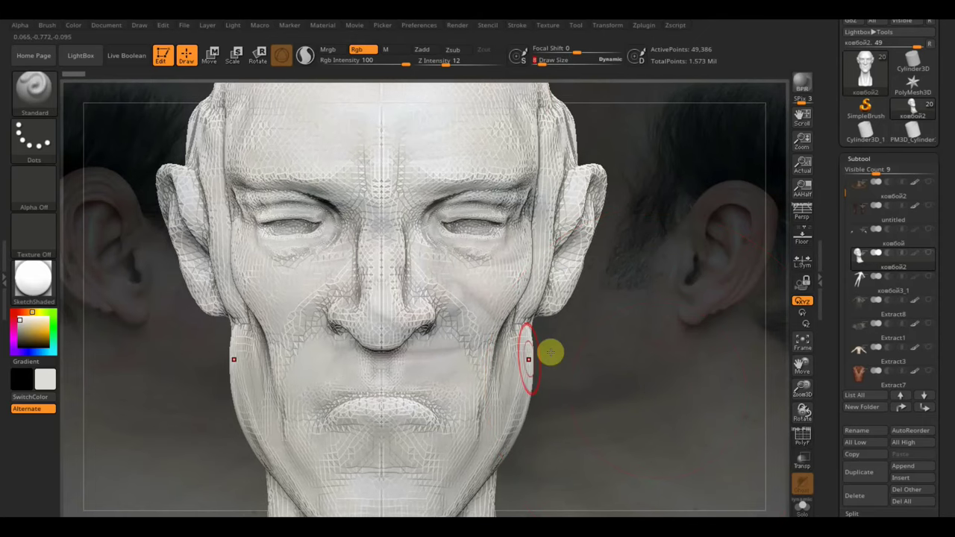
key("shift+z")
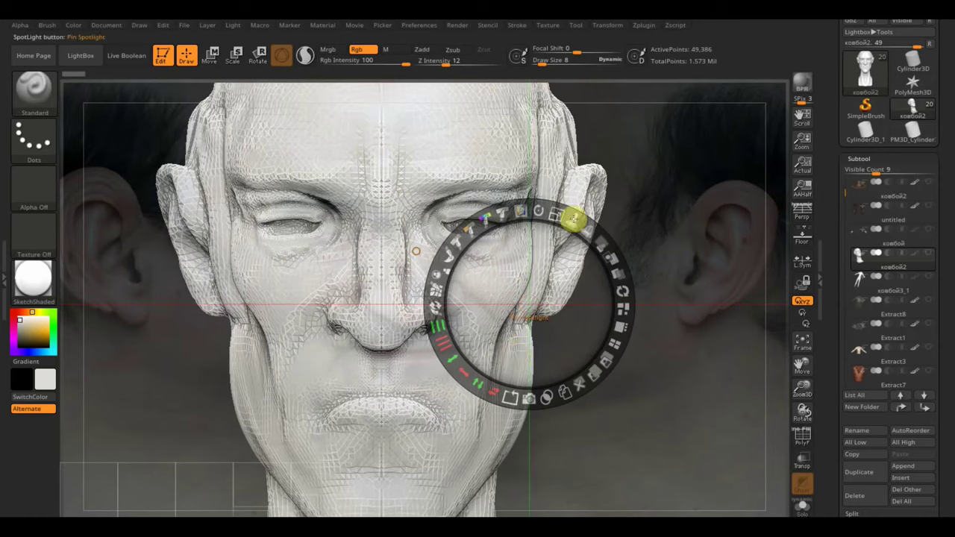
left_click_drag(572, 218, 630, 296)
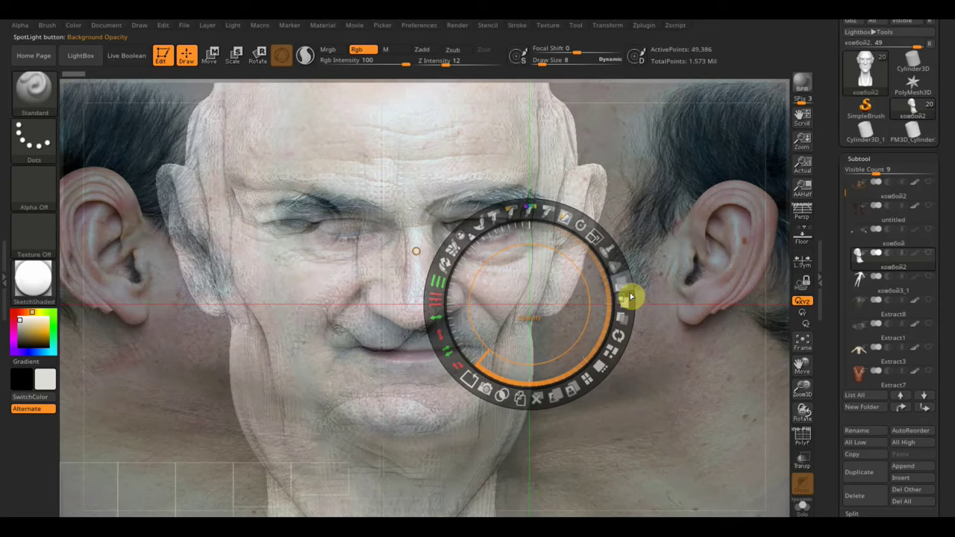
key("z")
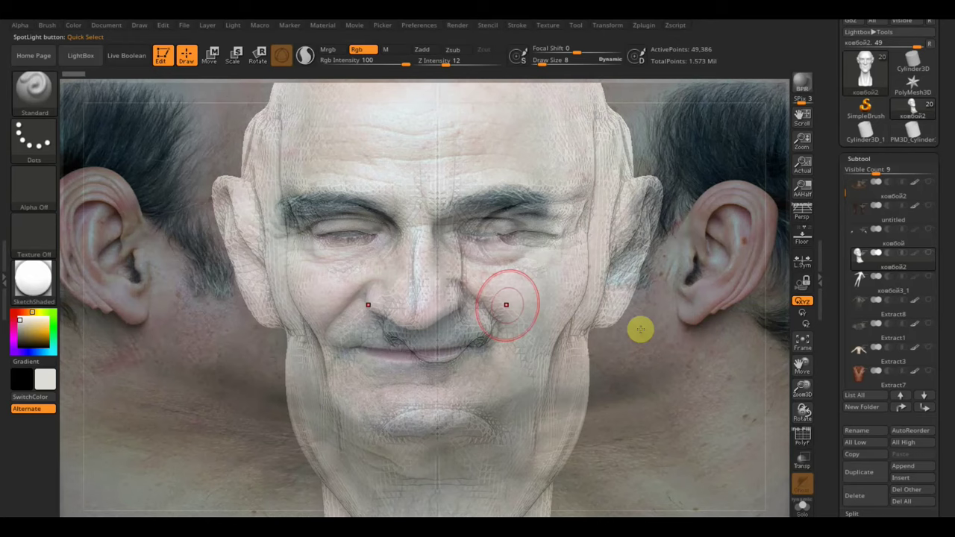
mouse_move(640, 329)
left_mouse_down()
mouse_move(367, 224)
mouse_move(311, 271)
mouse_move(324, 294)
mouse_move(341, 294)
left_mouse_up()
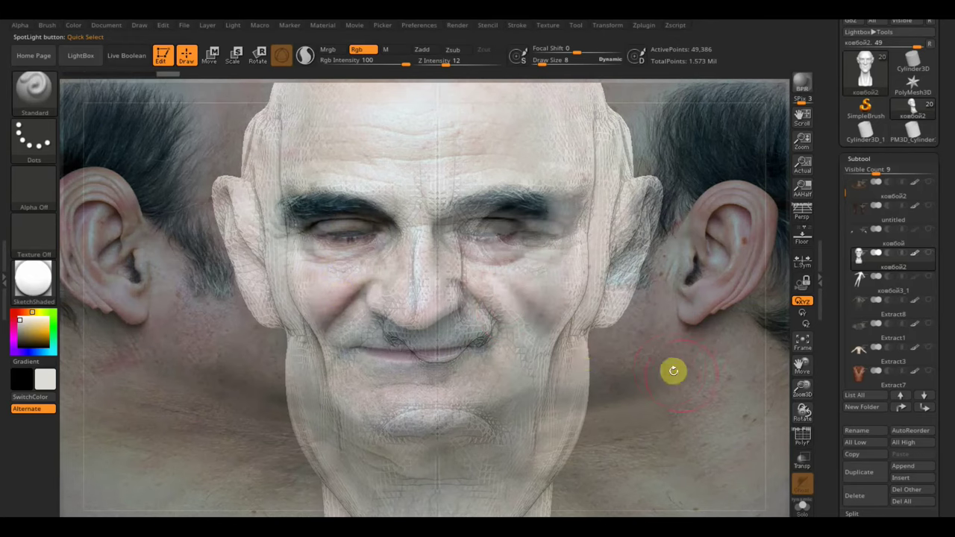
mouse_move(672, 369)
left_mouse_down()
mouse_move(709, 341)
mouse_move(840, 341)
left_mouse_up()
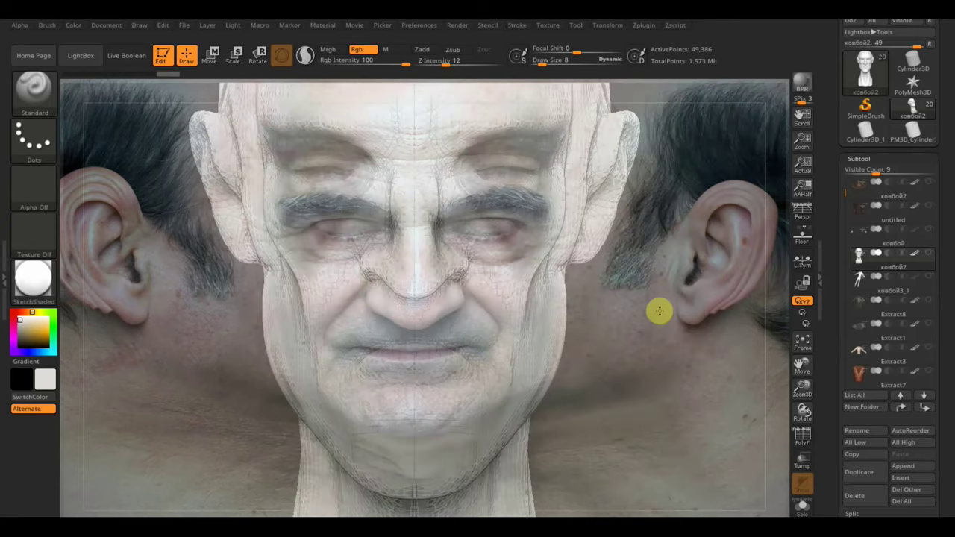
Tilt the head to align its features with the photo and dab paint on the forehead.
left_click_drag(659, 311, 674, 372)
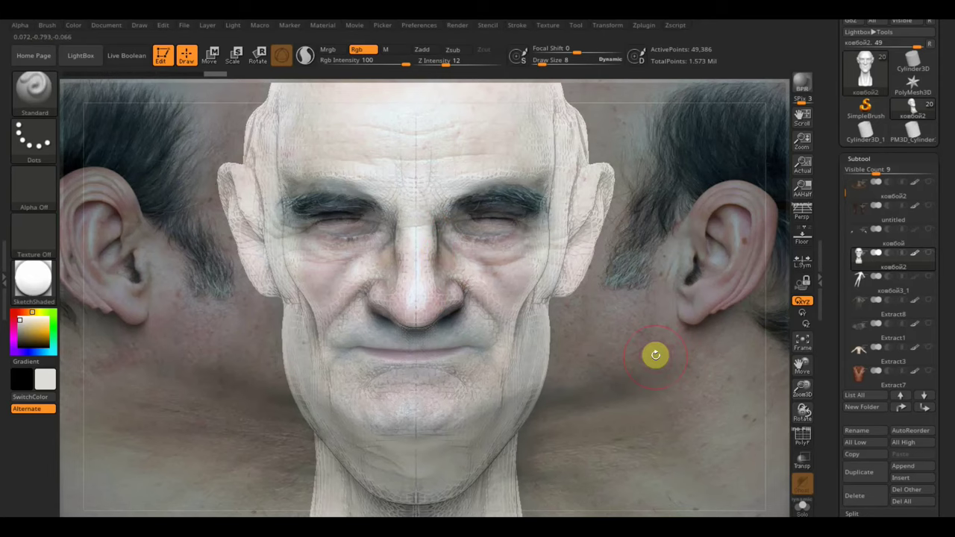
left_click_drag(655, 355, 654, 355)
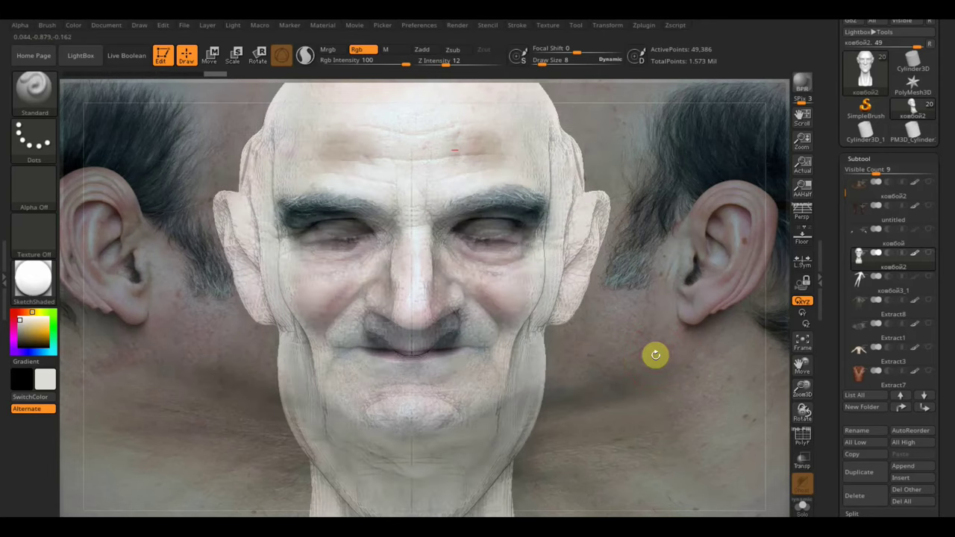
mouse_move(331, 97)
left_mouse_down()
mouse_move(342, 137)
mouse_move(339, 121)
left_mouse_up()
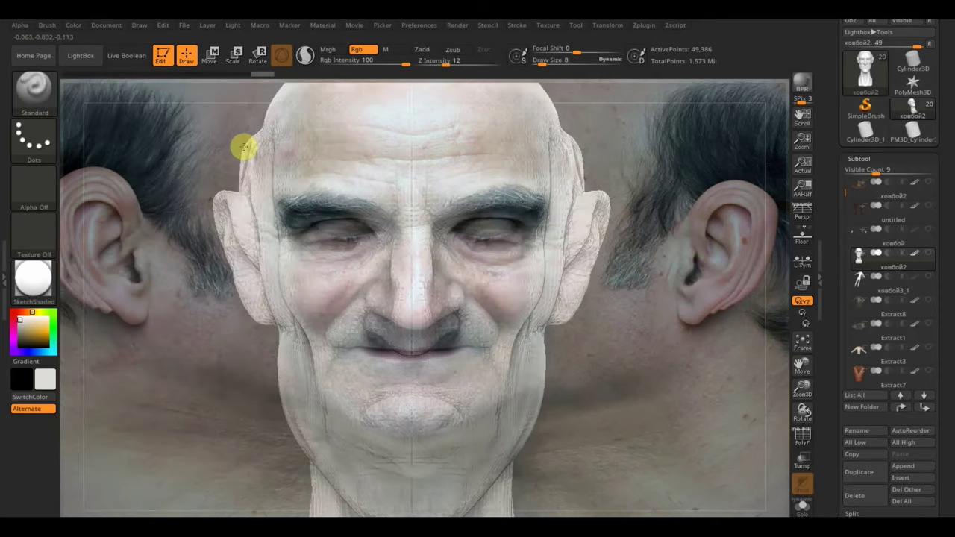
left_click(285, 151)
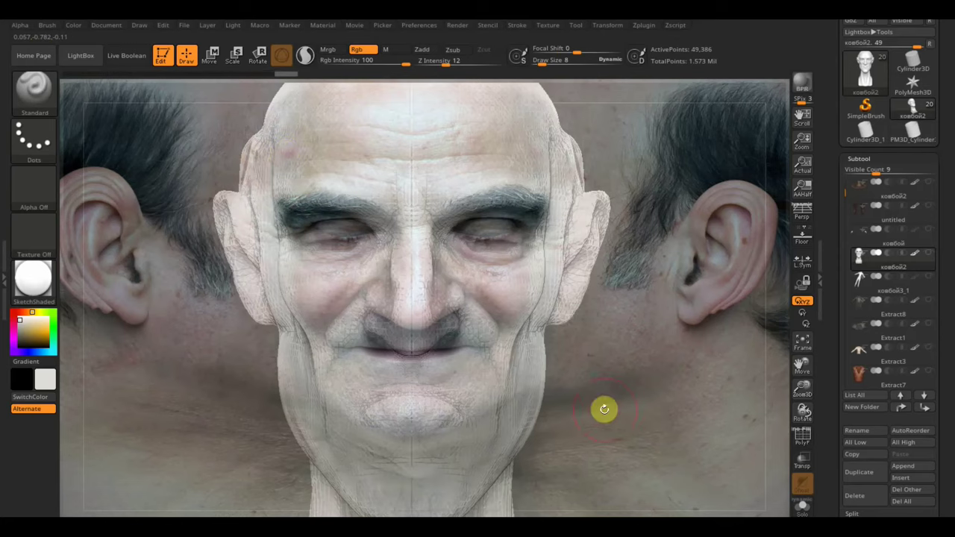
Centre the head frontally, paint cheek shading from chin to cheek, and hide the photo to review.
mouse_move(628, 450)
left_mouse_down()
mouse_move(768, 353)
mouse_move(635, 381)
left_mouse_up()
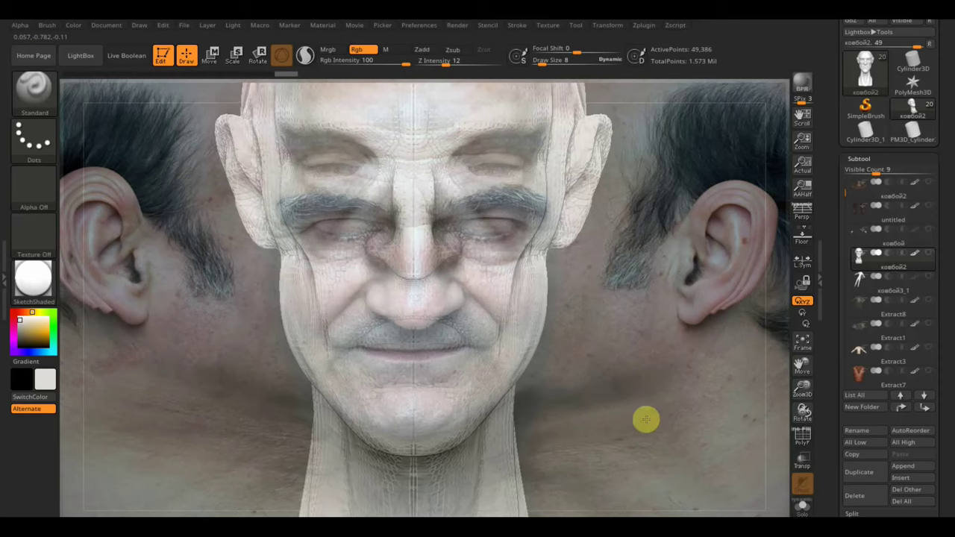
mouse_move(644, 417)
left_mouse_down()
mouse_move(623, 353)
mouse_move(628, 368)
mouse_move(607, 383)
left_mouse_up()
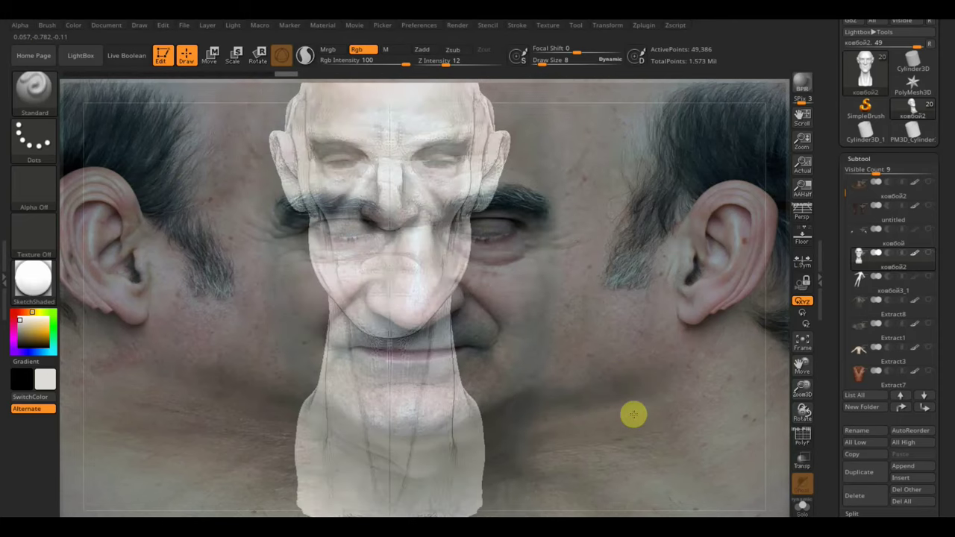
left_click_drag(634, 413, 659, 513)
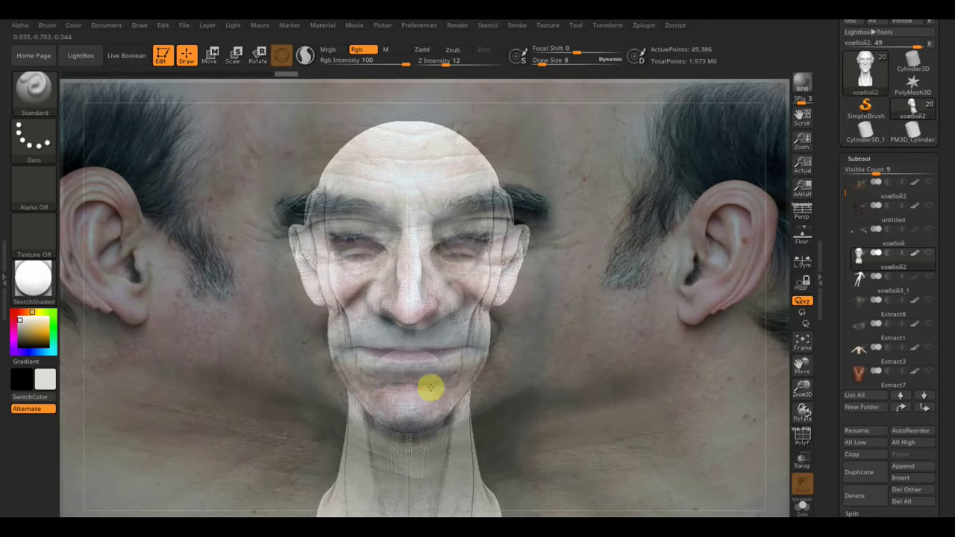
left_click_drag(430, 387, 336, 326)
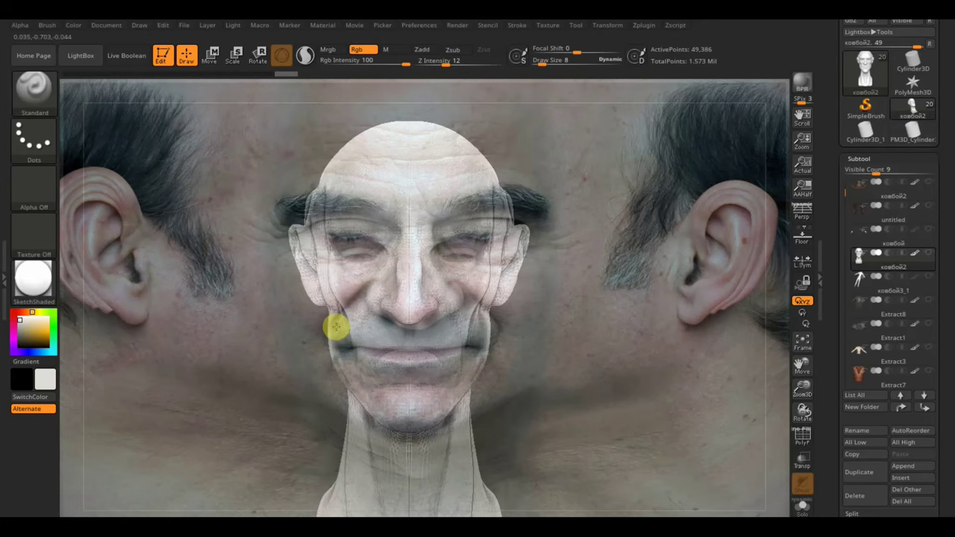
key("shift+z")
mouse_move(554, 410)
left_mouse_down()
mouse_move(574, 409)
mouse_move(562, 410)
left_mouse_up()
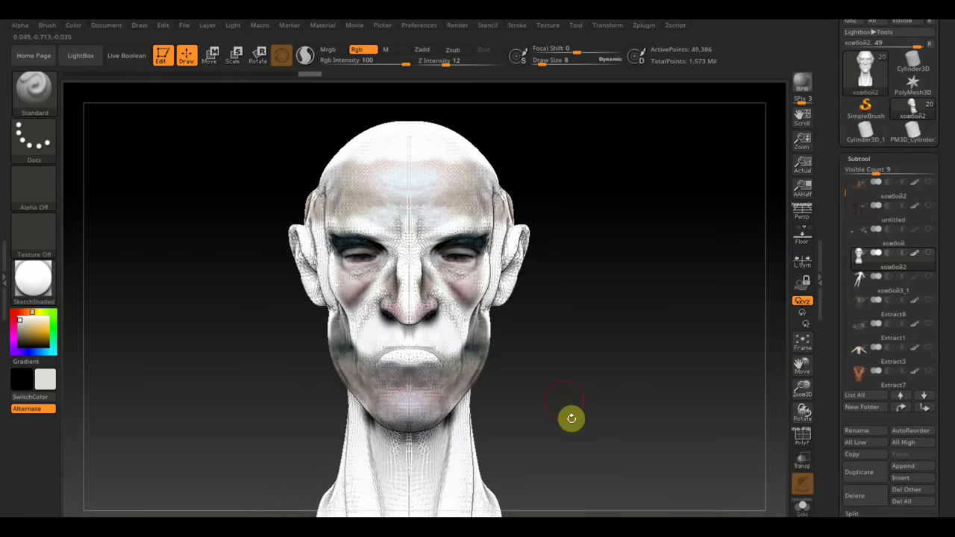
Resize and move the head over the shown photo, paint the mouth and eyes, then hide the photo.
key("shift+z")
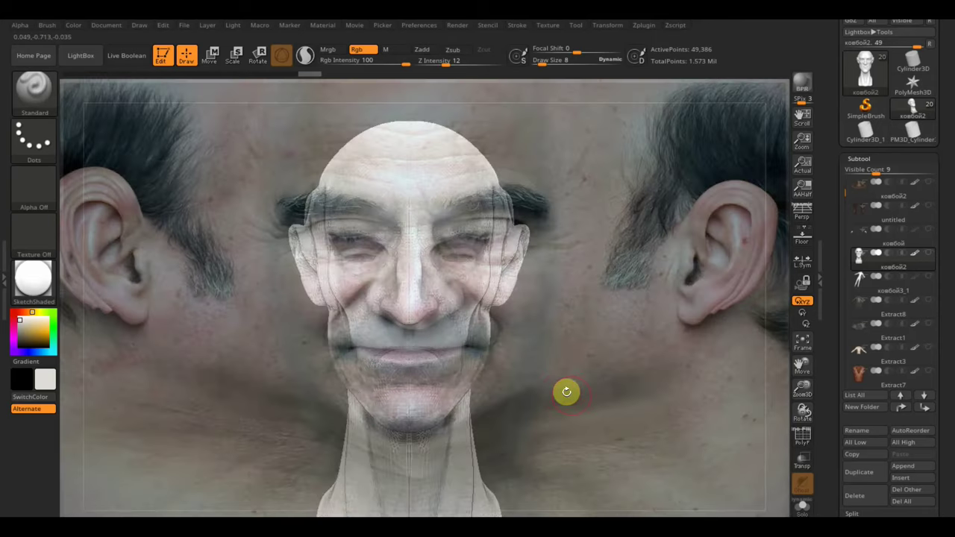
mouse_move(567, 392)
left_mouse_down("alt")
mouse_move(560, 337)
mouse_move(573, 446)
mouse_move(665, 347)
left_mouse_up("alt")
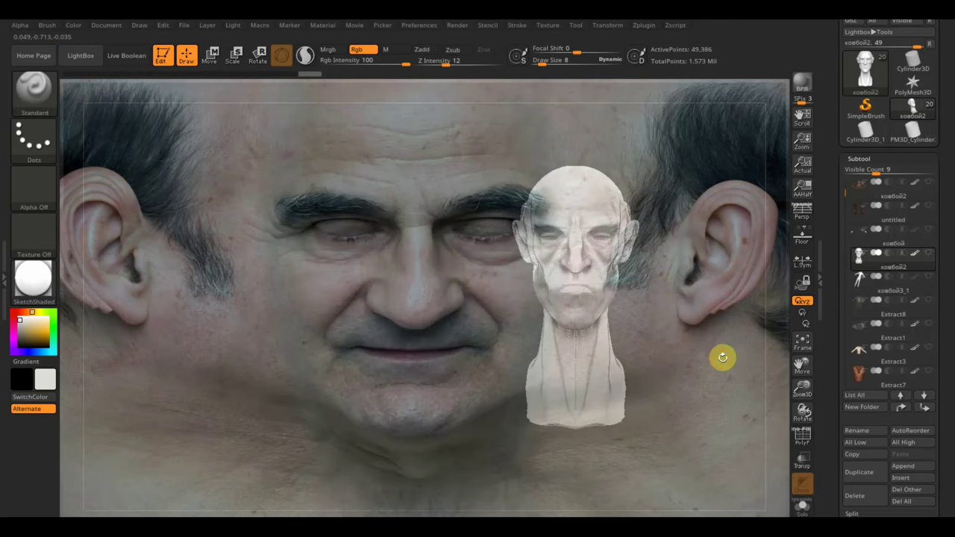
mouse_move(723, 356)
left_mouse_down("alt")
mouse_move(759, 416)
mouse_move(705, 413)
mouse_move(652, 441)
mouse_move(597, 497)
mouse_move(601, 443)
mouse_move(572, 426)
mouse_move(582, 420)
mouse_move(612, 466)
mouse_move(607, 453)
mouse_move(625, 505)
mouse_move(629, 499)
left_mouse_up("alt")
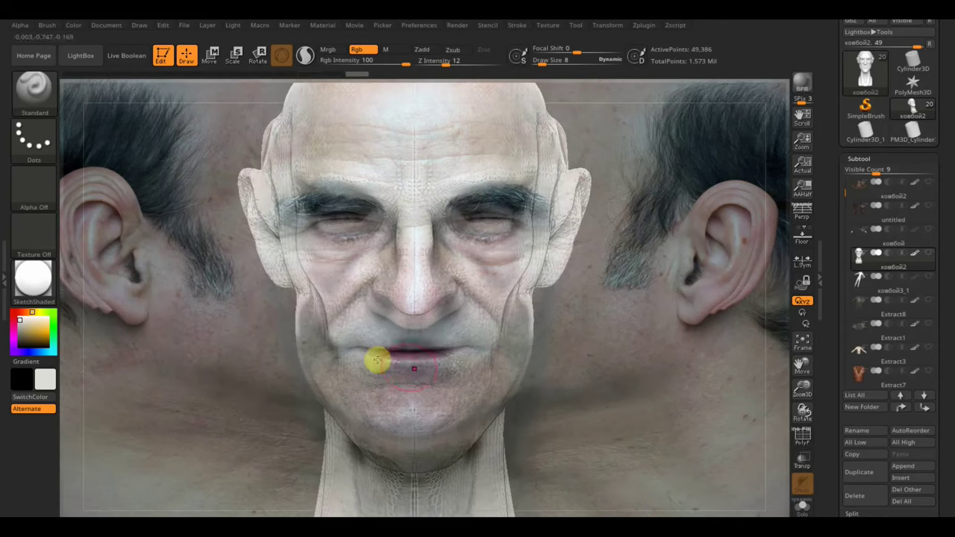
mouse_move(375, 363)
left_mouse_down()
mouse_move(375, 328)
mouse_move(342, 364)
left_mouse_up()
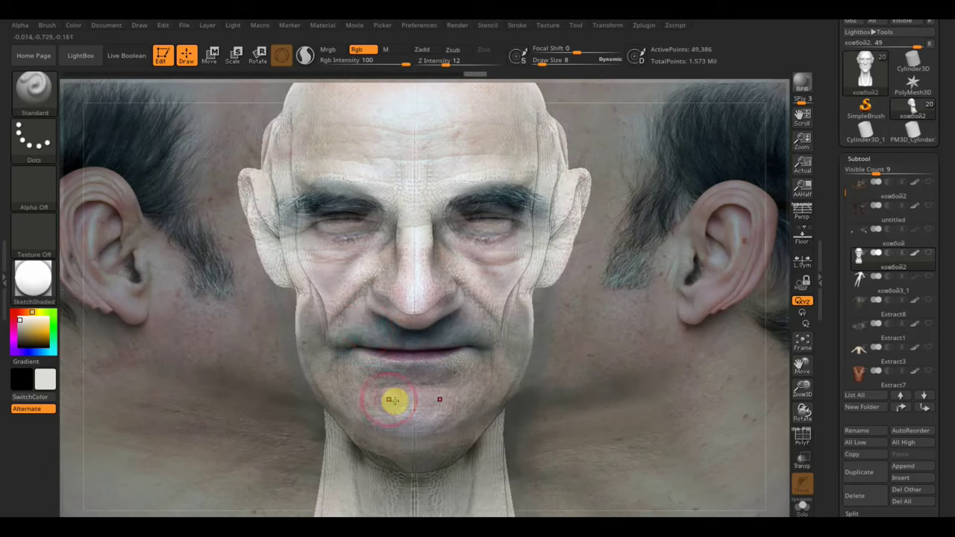
mouse_move(347, 358)
left_mouse_down()
mouse_move(334, 369)
mouse_move(315, 330)
mouse_move(341, 294)
mouse_move(330, 326)
mouse_move(313, 307)
mouse_move(352, 263)
left_mouse_up()
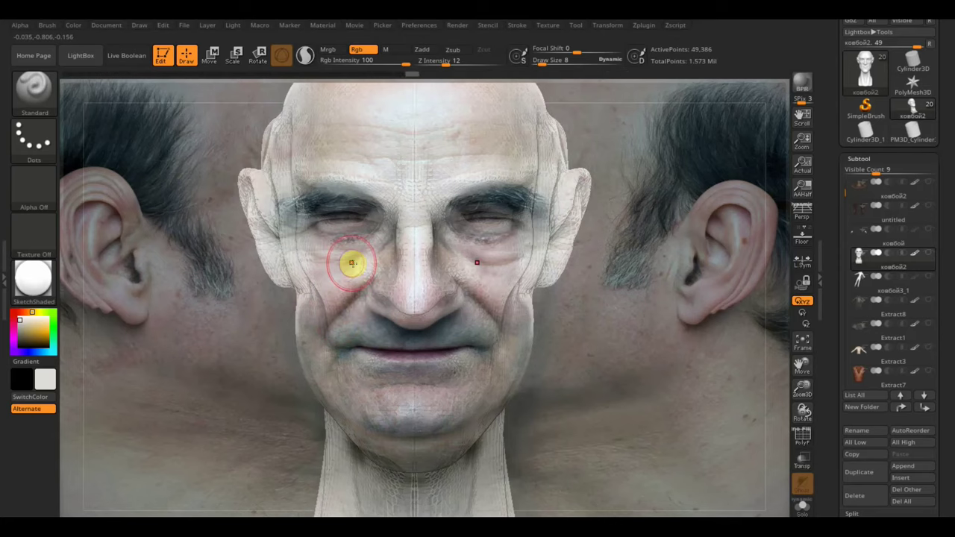
left_click_drag(572, 366, 616, 380)
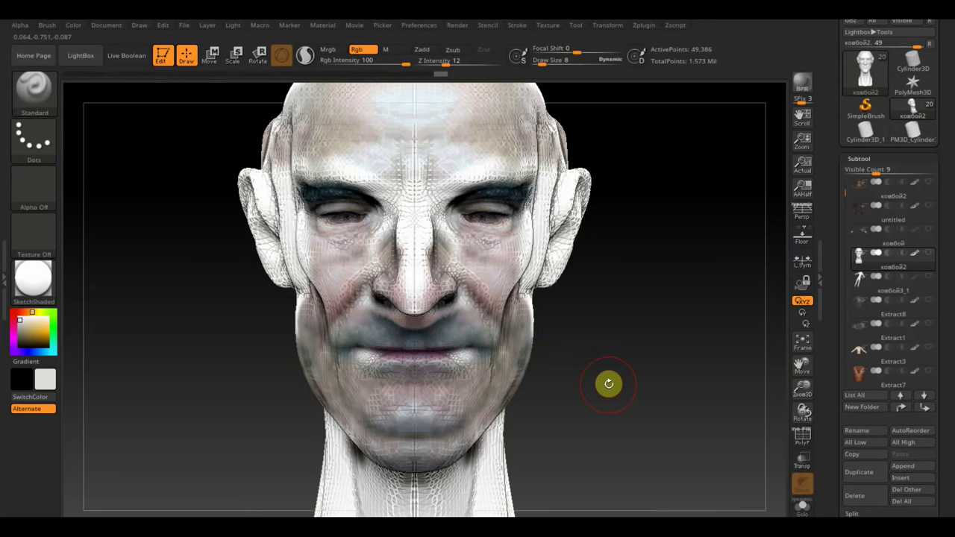
Clear the mask on the head and briefly check its polygon wireframe.
key("ctrl")
left_click(609, 387)
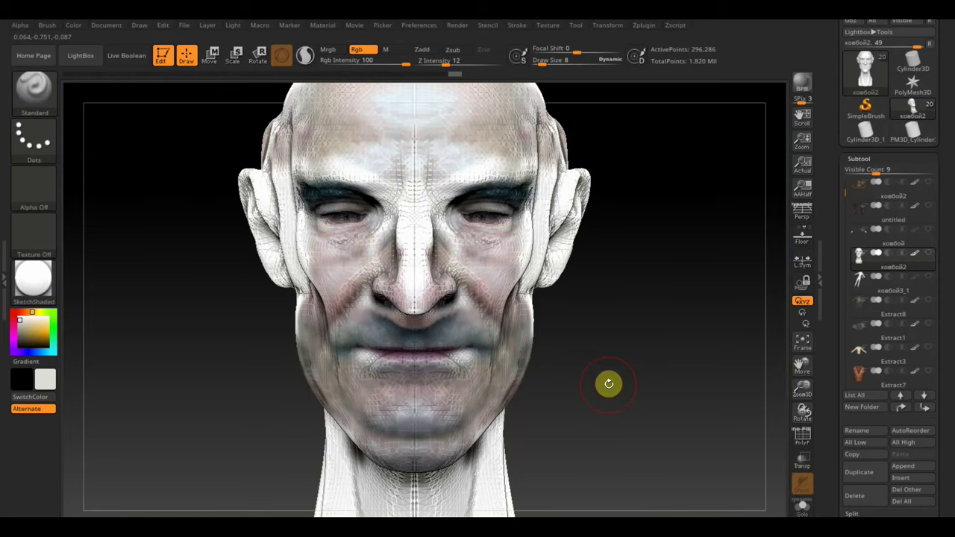
left_click(802, 442)
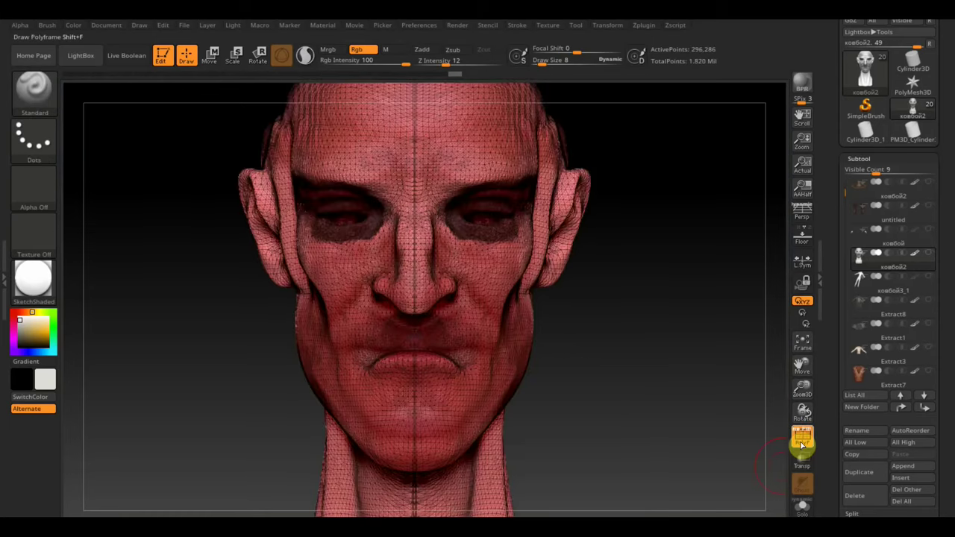
left_click(802, 443)
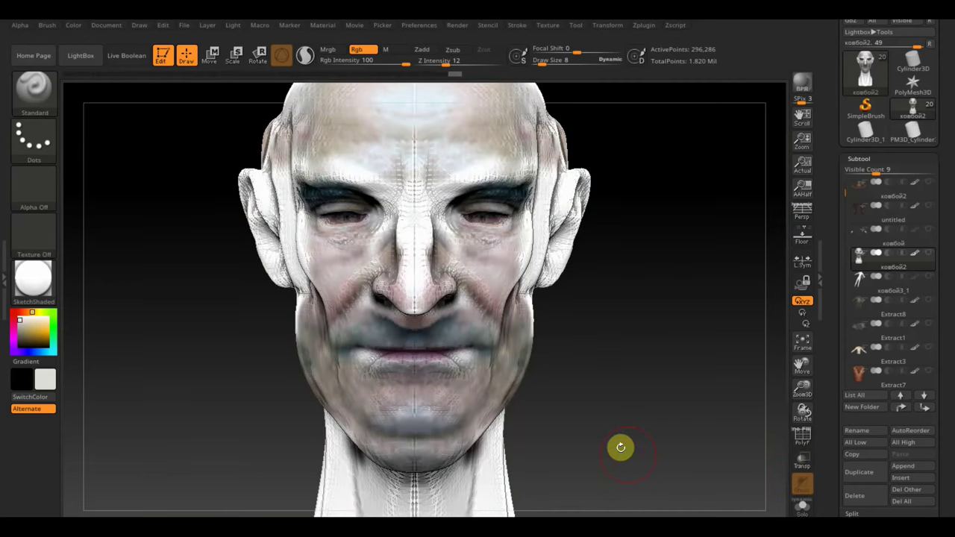
left_click_drag(621, 446, 776, 406)
scroll(948, 443, "down", 3)
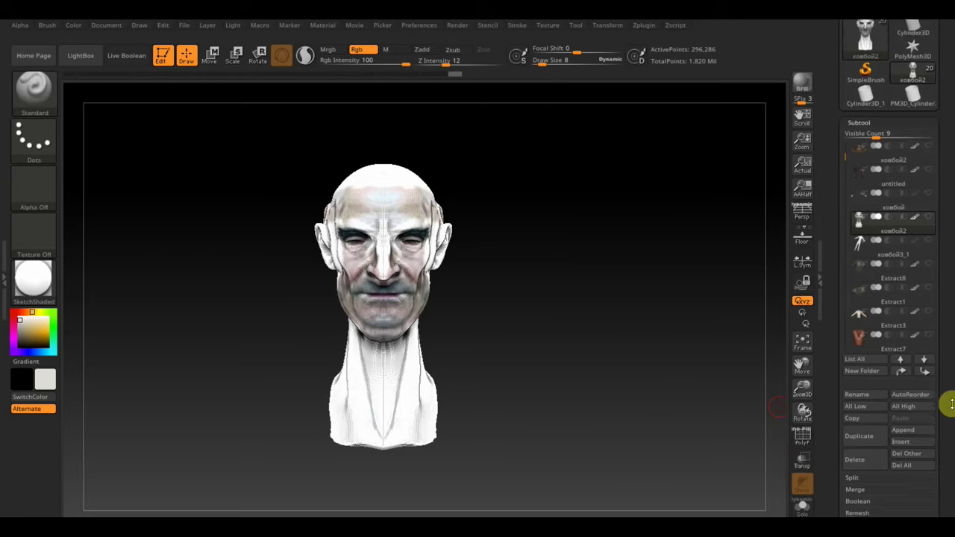
scroll(952, 403, "down", 3)
scroll(944, 477, "down", 2)
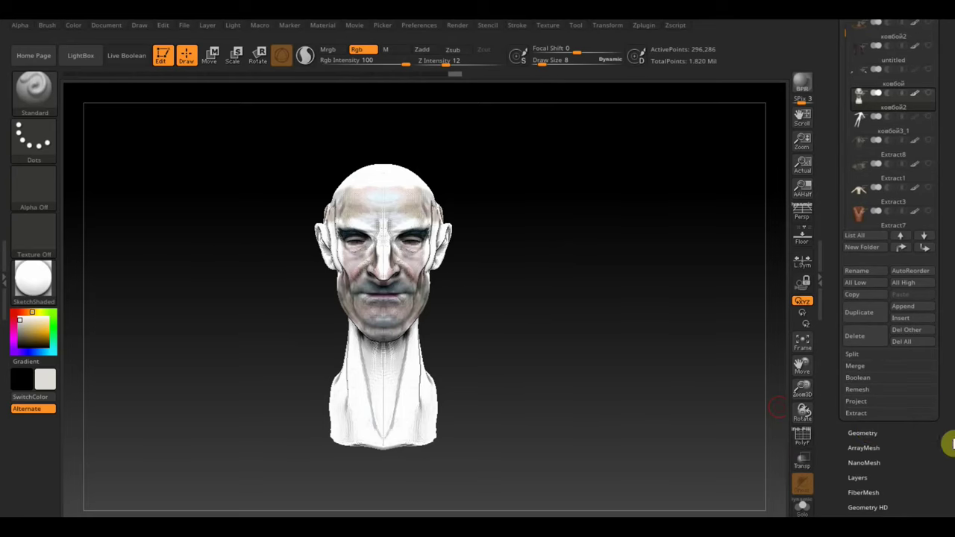
DynaMesh the head at resolution 896, subdivide once to 168,244 points, and show the photo again.
left_click(863, 433)
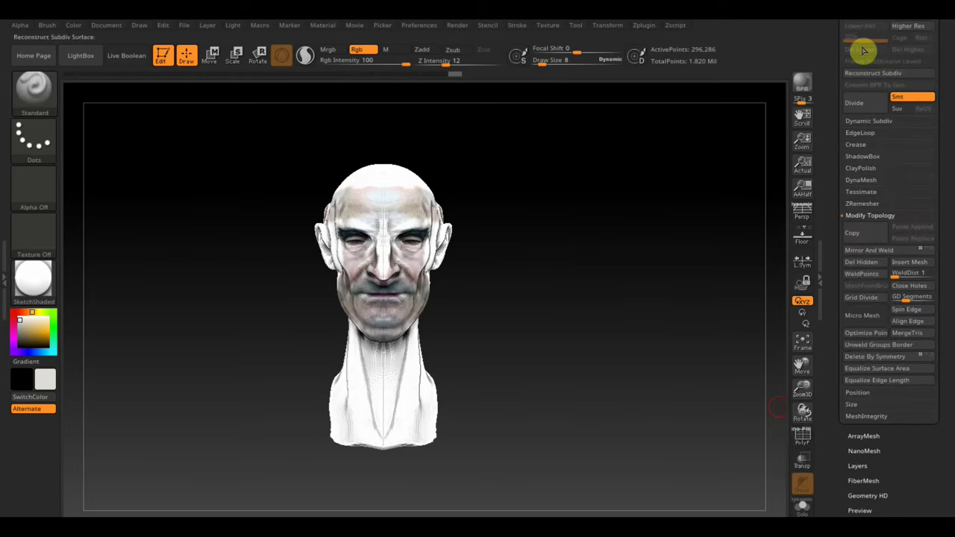
left_click(862, 180)
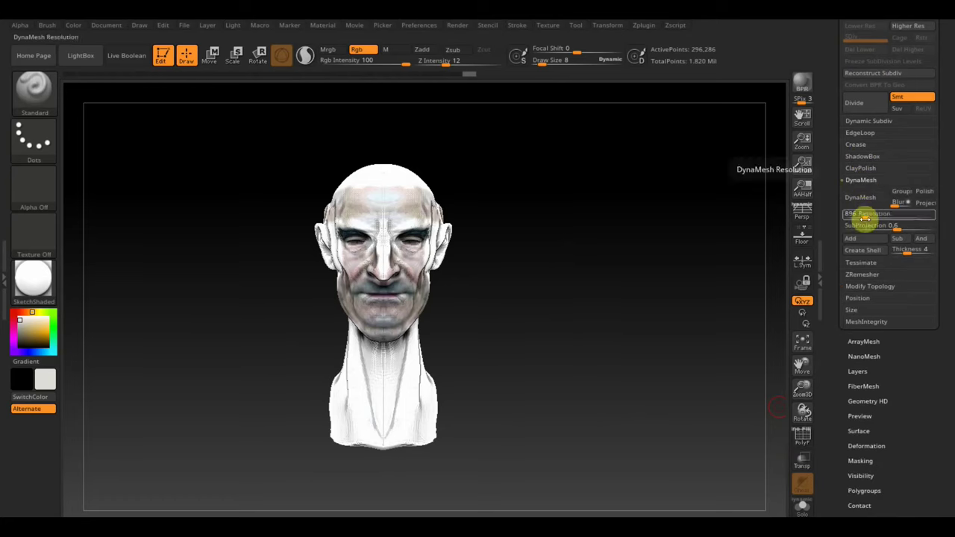
left_click(862, 198)
key("p")
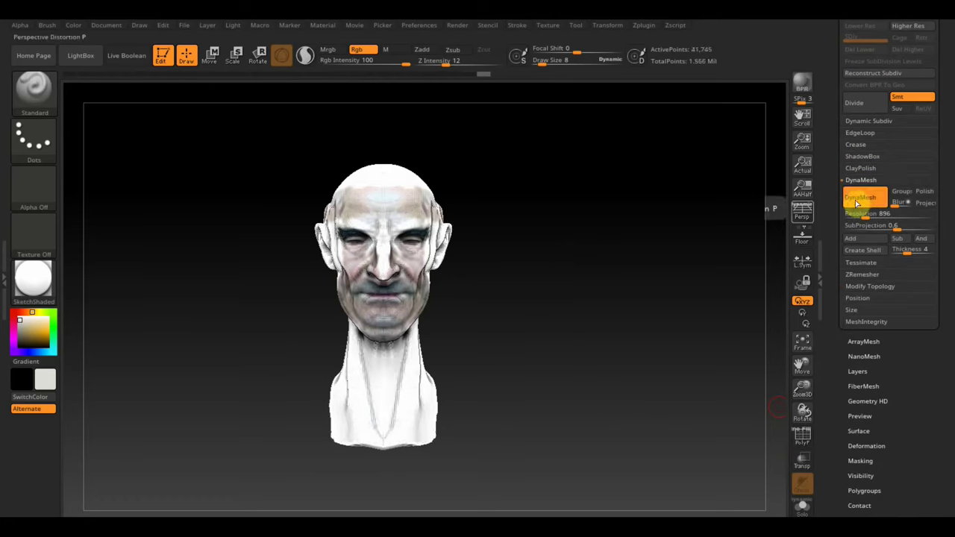
left_click(627, 214)
key("ctrl+d")
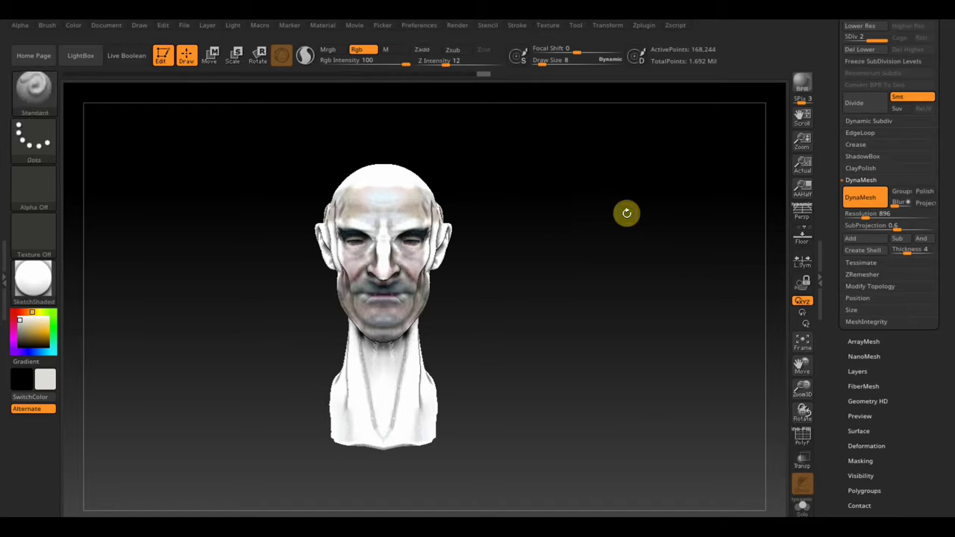
key("shift+z")
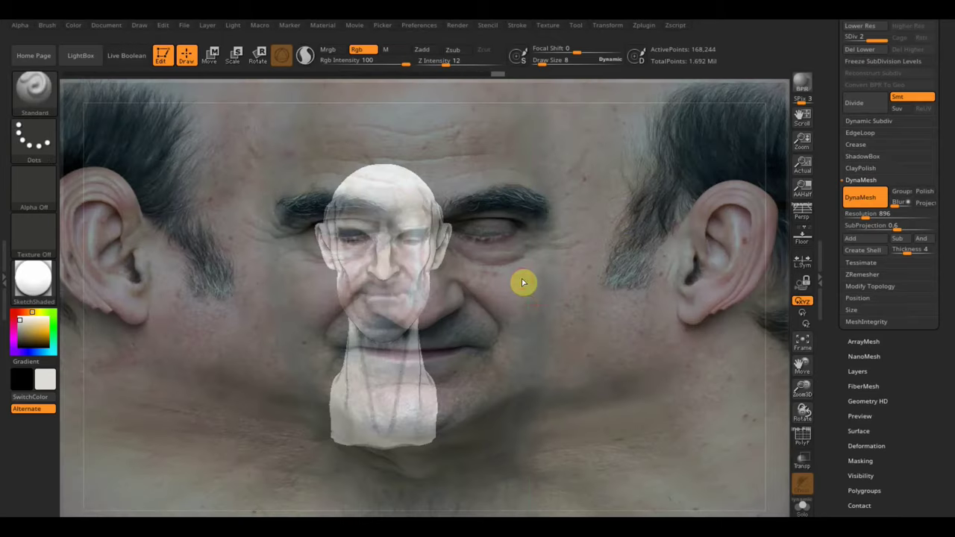
Align the framed head under the photo and paint its detail onto both cheeks, then check.
key("z")
key("z")
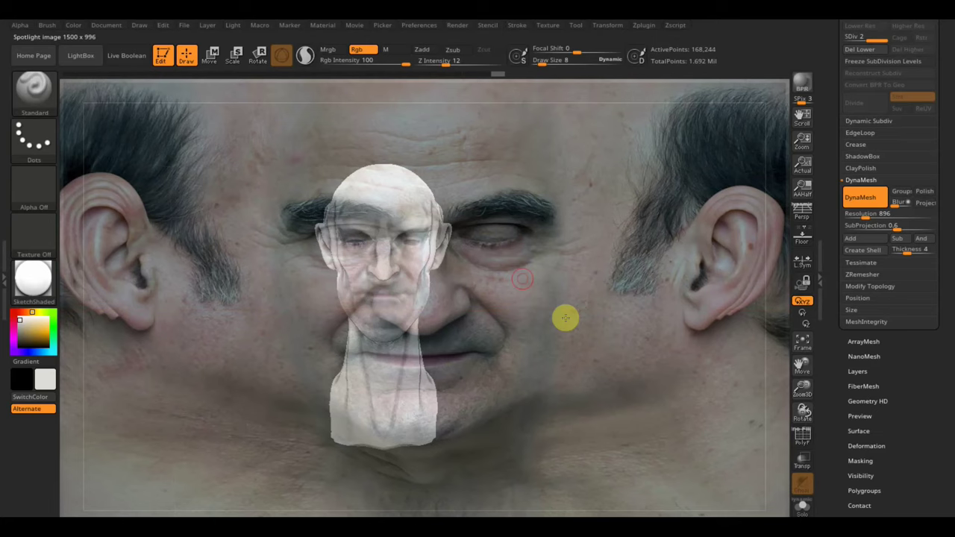
key("f")
mouse_move(622, 386)
left_mouse_down("alt")
mouse_move(664, 390)
mouse_move(626, 397)
left_mouse_up("alt")
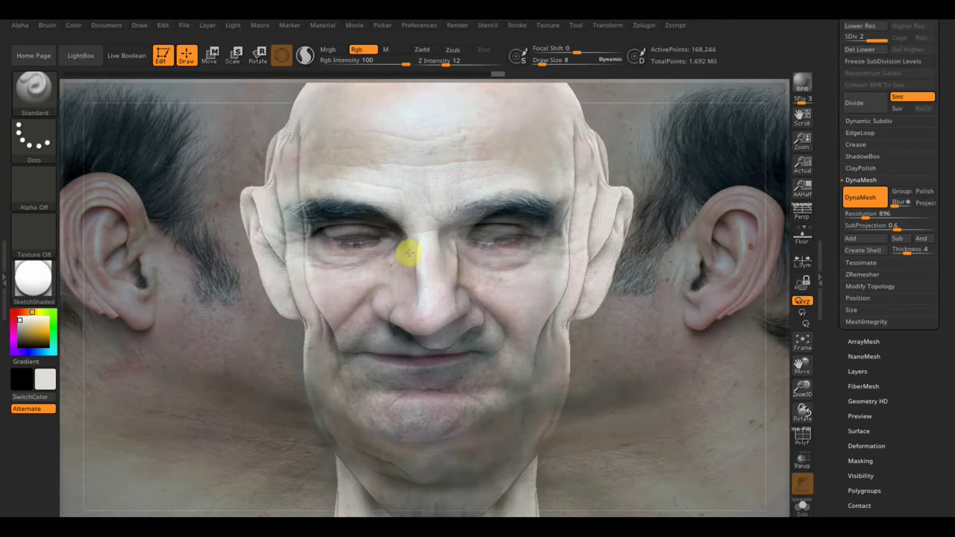
left_click_drag(358, 306, 347, 314)
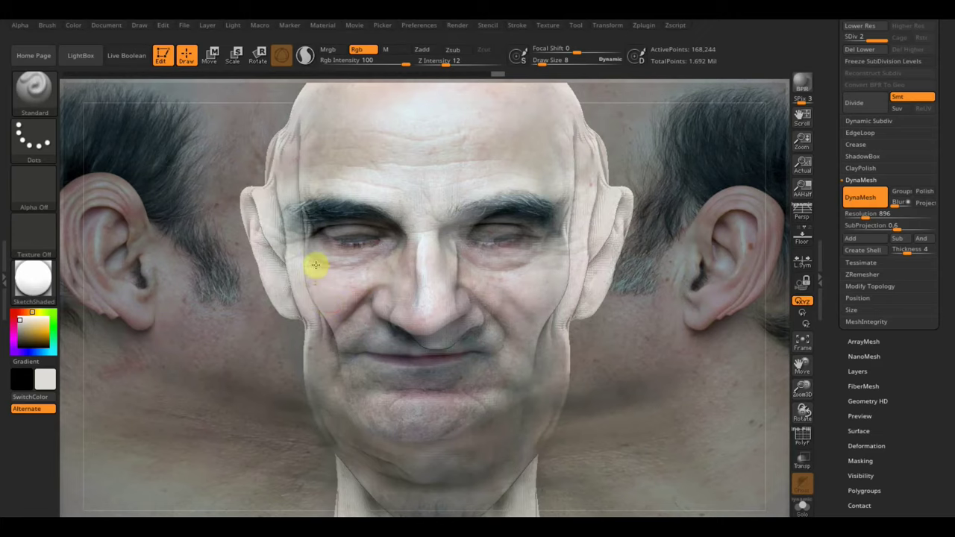
key("shift+z")
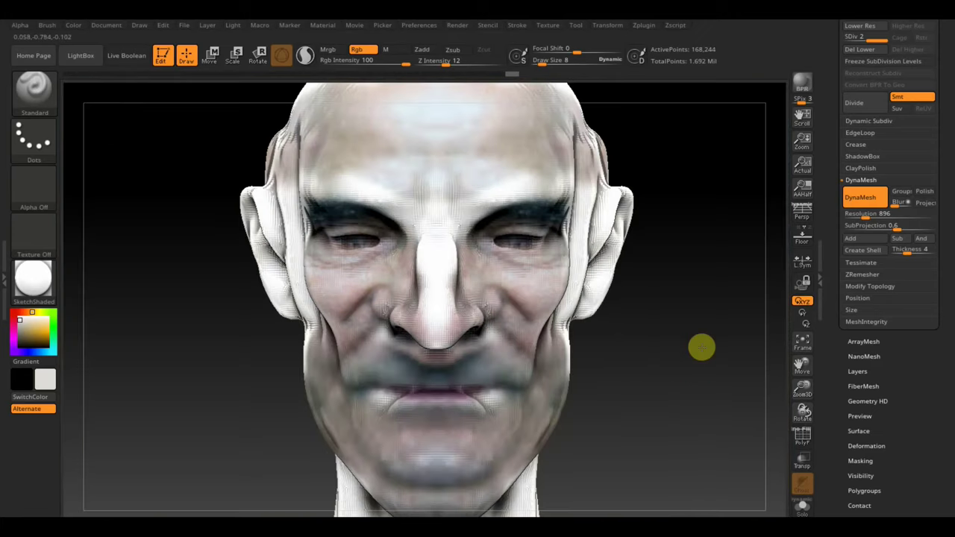
left_click_drag(701, 347, 694, 335)
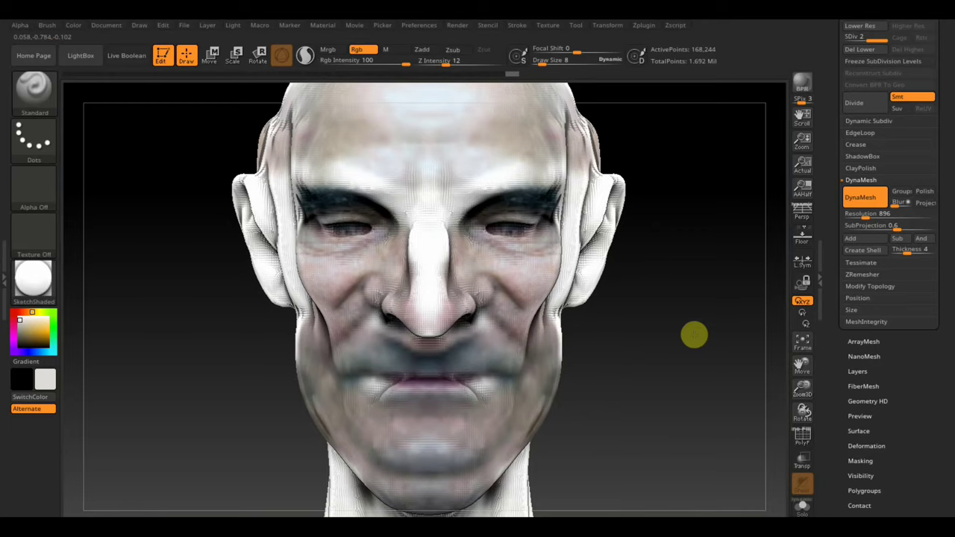
Reorient the head behind the photo and paint detail along the nose bridge, then hide the photo.
key("shift+z")
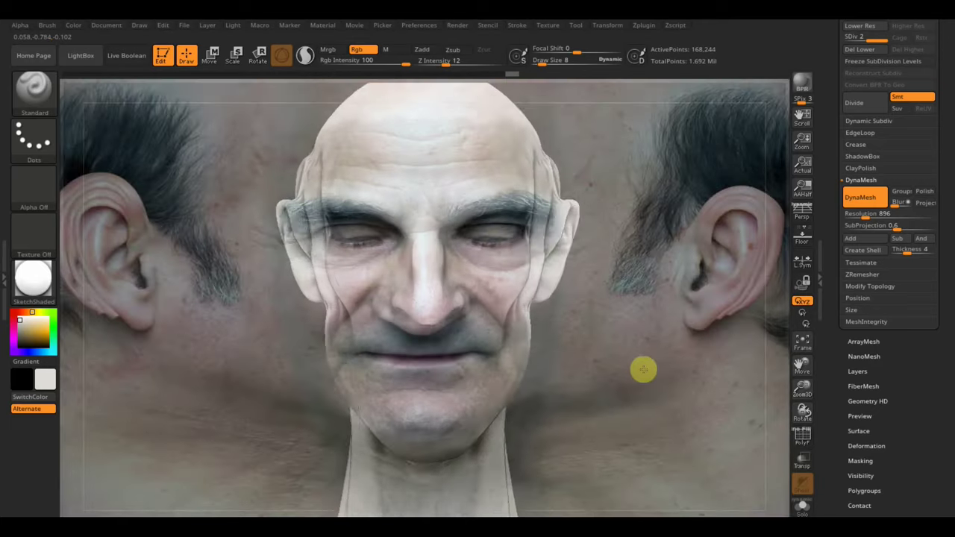
left_click_drag(652, 383, 646, 383)
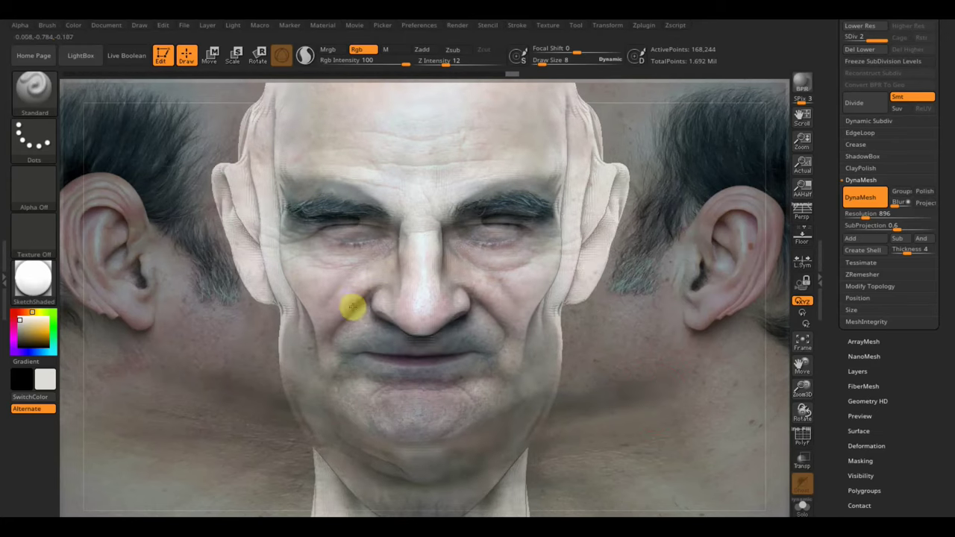
mouse_move(407, 258)
left_mouse_down()
mouse_move(415, 212)
mouse_move(372, 191)
mouse_move(458, 146)
left_mouse_up()
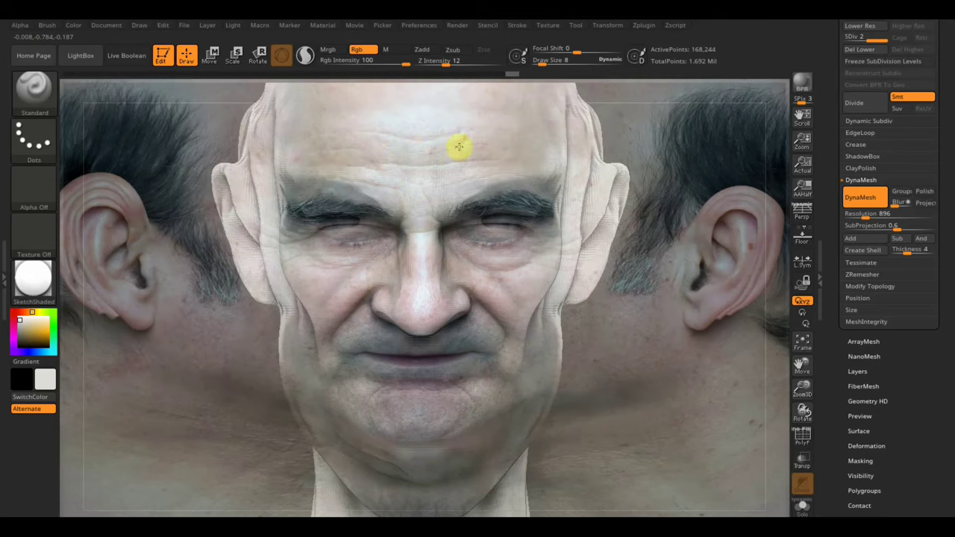
key("shift+z")
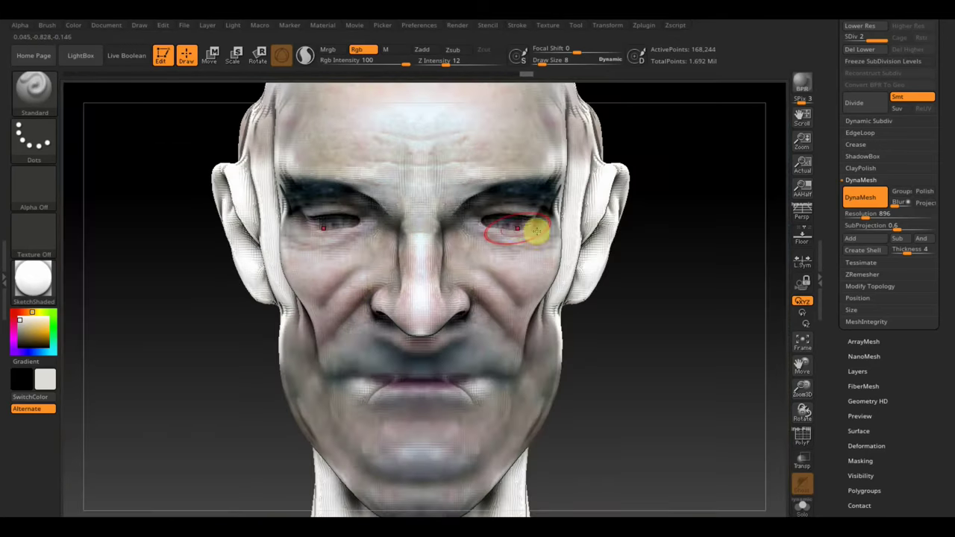
Turn the head to three-quarter view and nudge the Spotlight photo down and left.
mouse_move(646, 336)
left_mouse_down()
mouse_move(659, 335)
mouse_move(649, 339)
mouse_move(638, 319)
mouse_move(629, 399)
left_mouse_up()
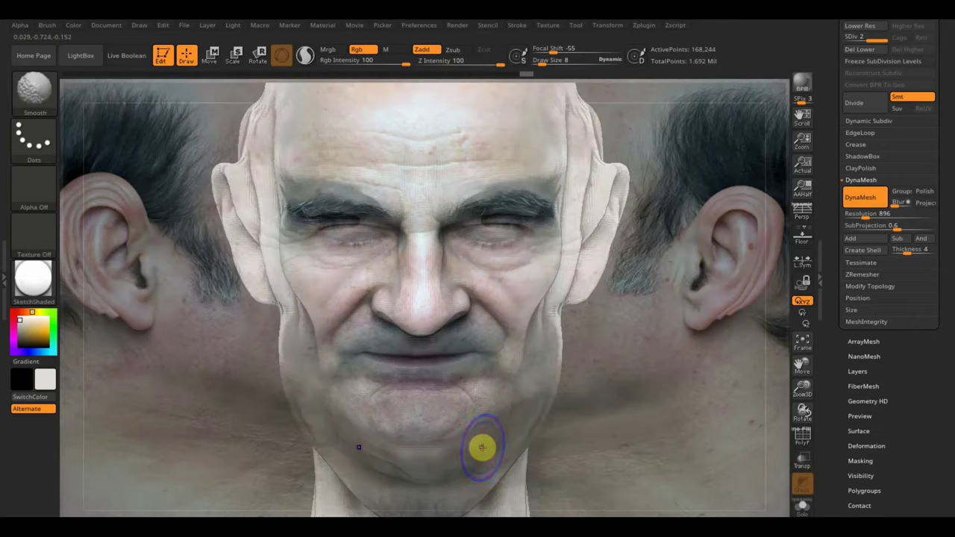
key("shift+z")
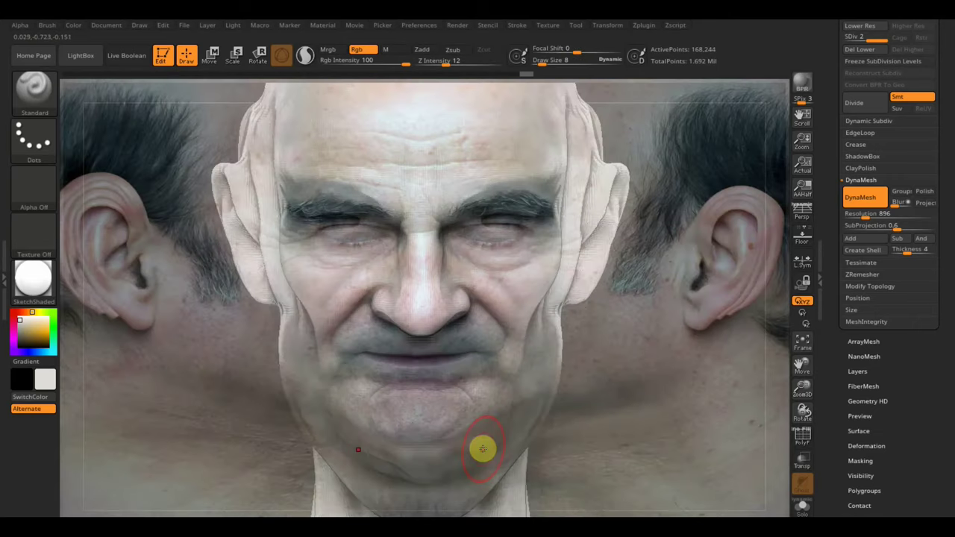
key("z")
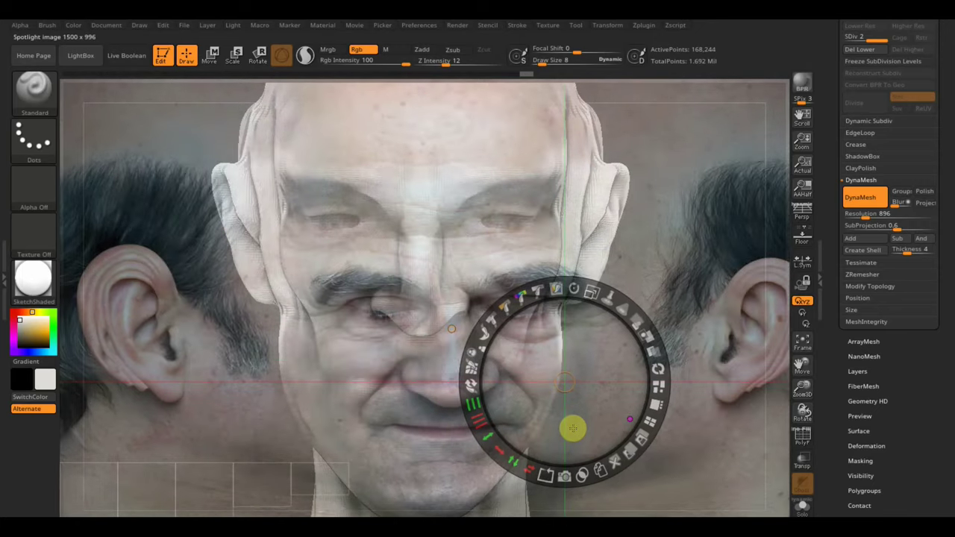
left_click_drag(451, 328, 435, 338)
key("z")
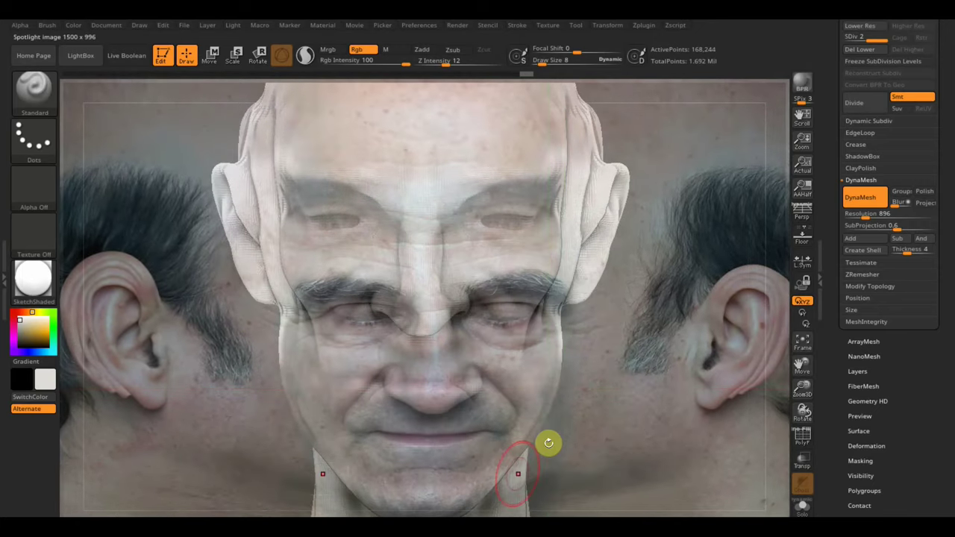
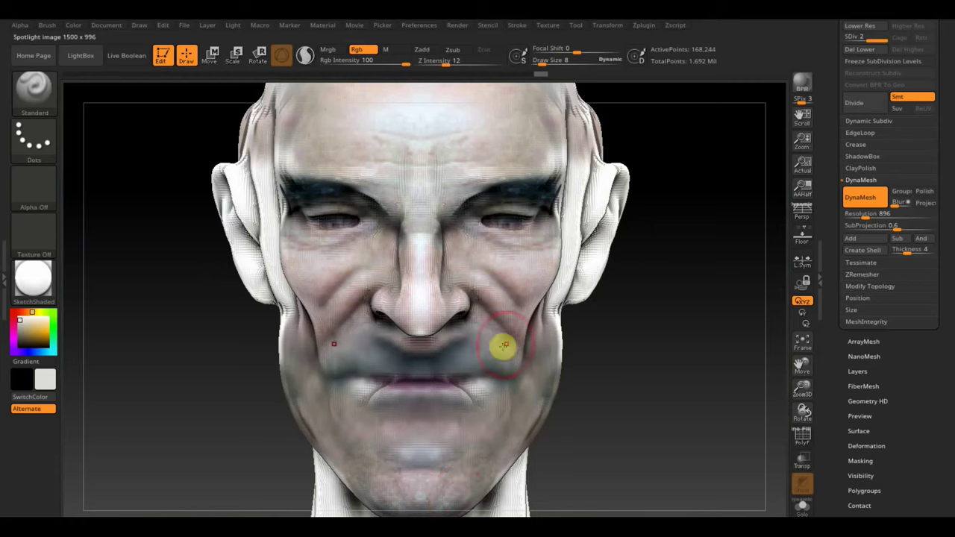
At Rgb Intensity 23 with a small brush, paint soft shading at the mouth corners.
left_click_drag(545, 61, 539, 69)
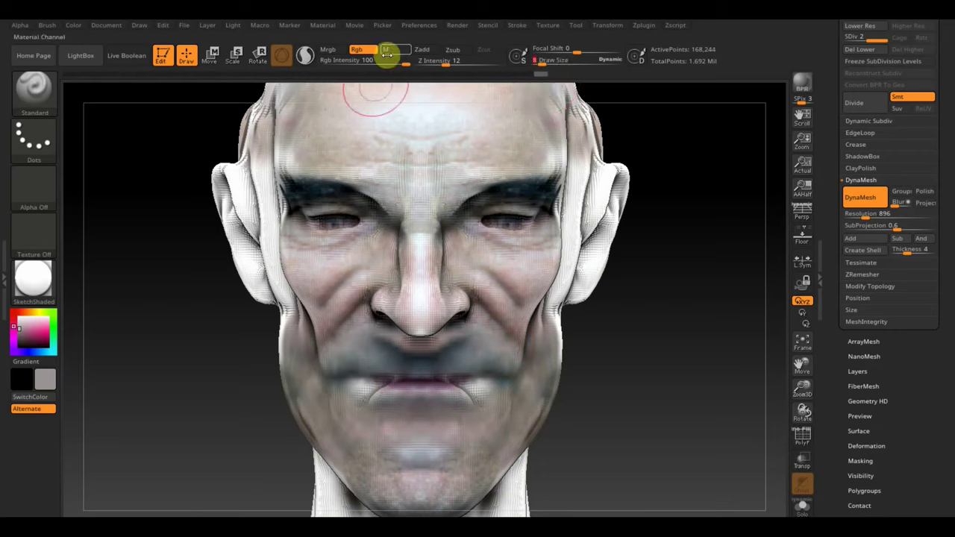
left_click_drag(403, 64, 363, 64)
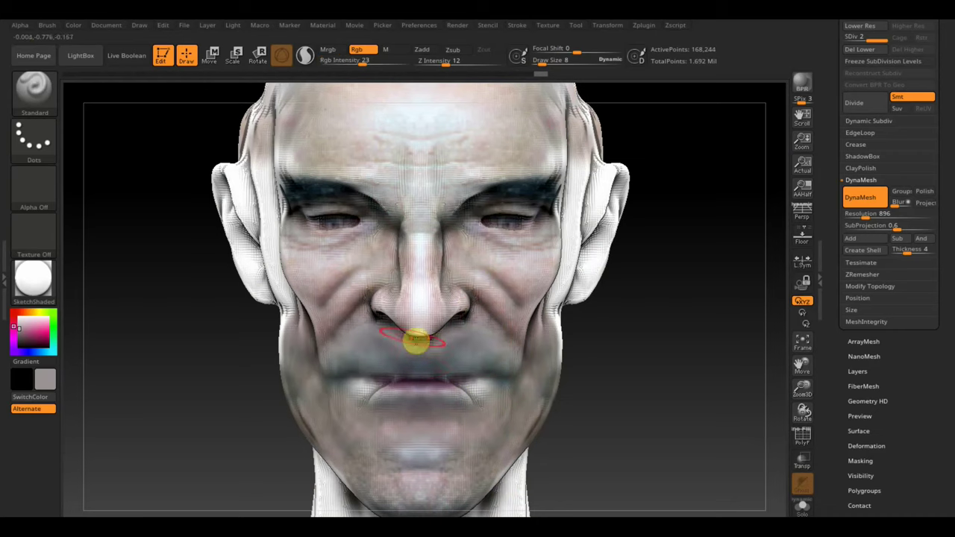
mouse_move(417, 341)
left_mouse_down()
mouse_move(343, 365)
mouse_move(340, 345)
mouse_move(335, 381)
mouse_move(405, 425)
mouse_move(420, 394)
left_mouse_up()
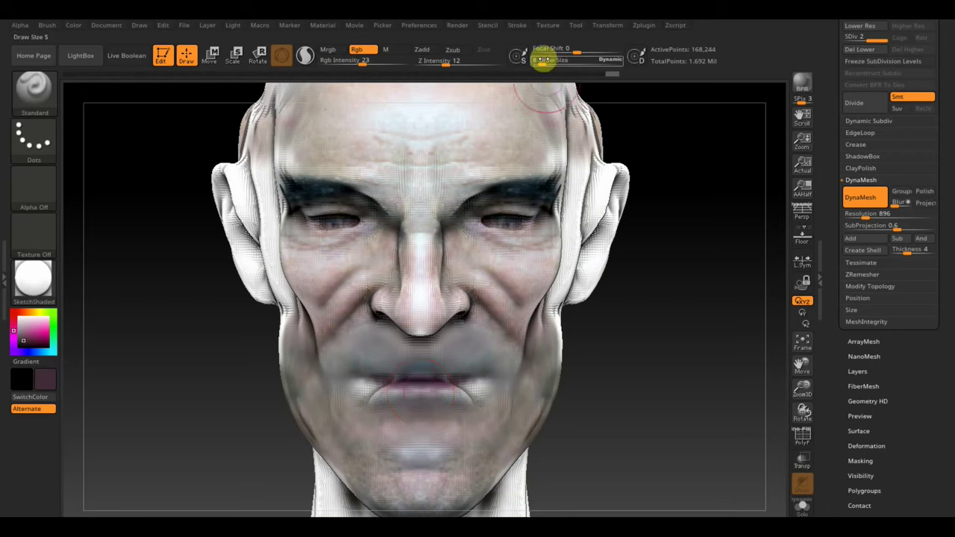
With a size 5–6 dark purple brush, paint stubble along the jawline and bring up Spotlight.
left_click_drag(544, 60, 534, 59)
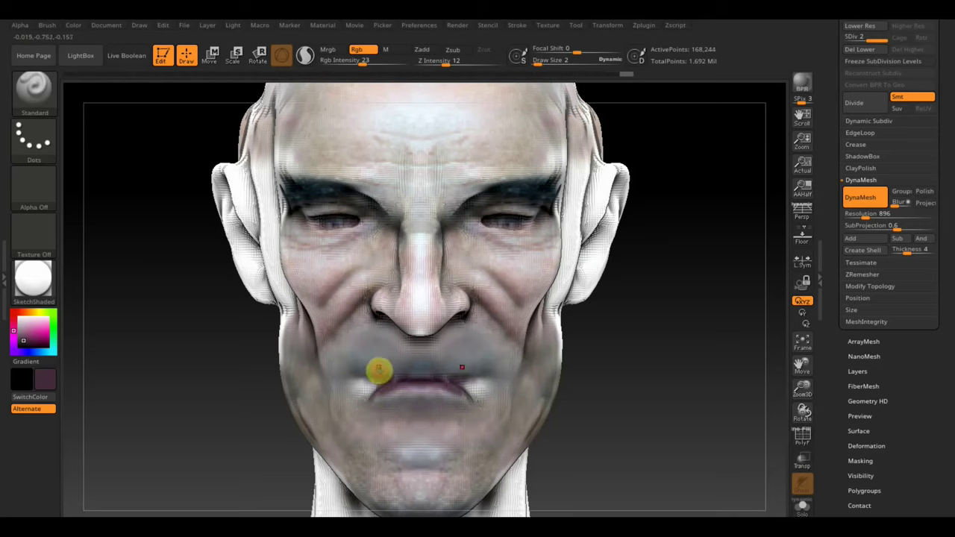
key("c")
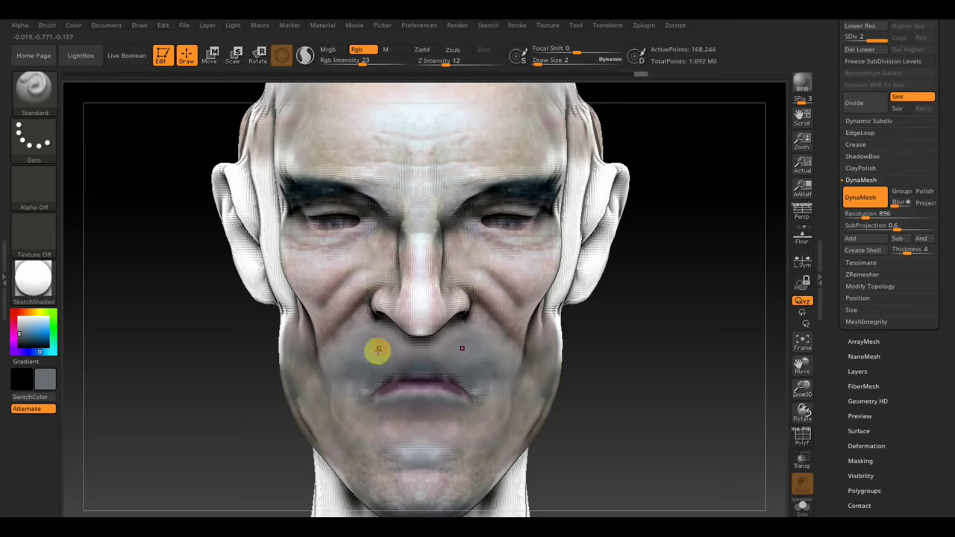
key("c")
left_click_drag(520, 59, 542, 60)
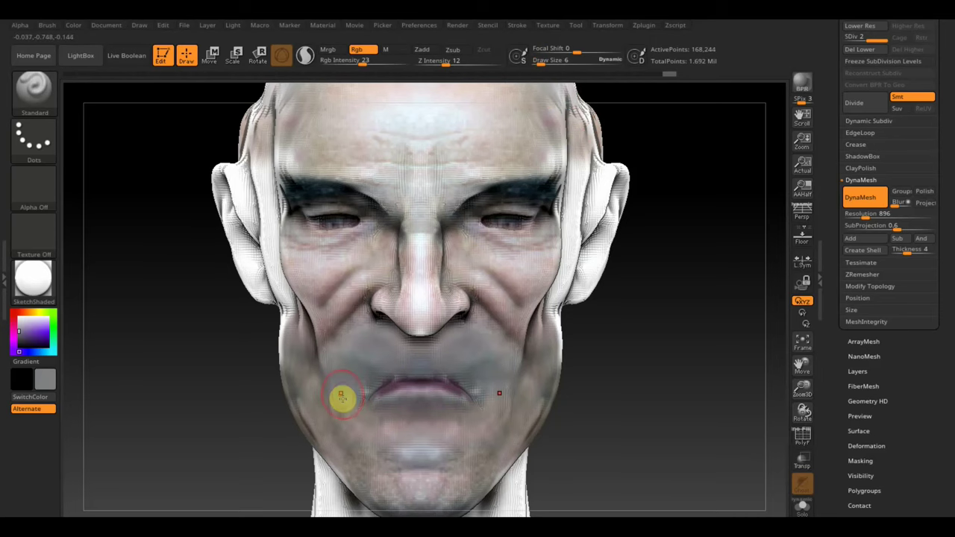
mouse_move(697, 434)
left_mouse_down()
mouse_move(710, 453)
mouse_move(666, 436)
left_mouse_up()
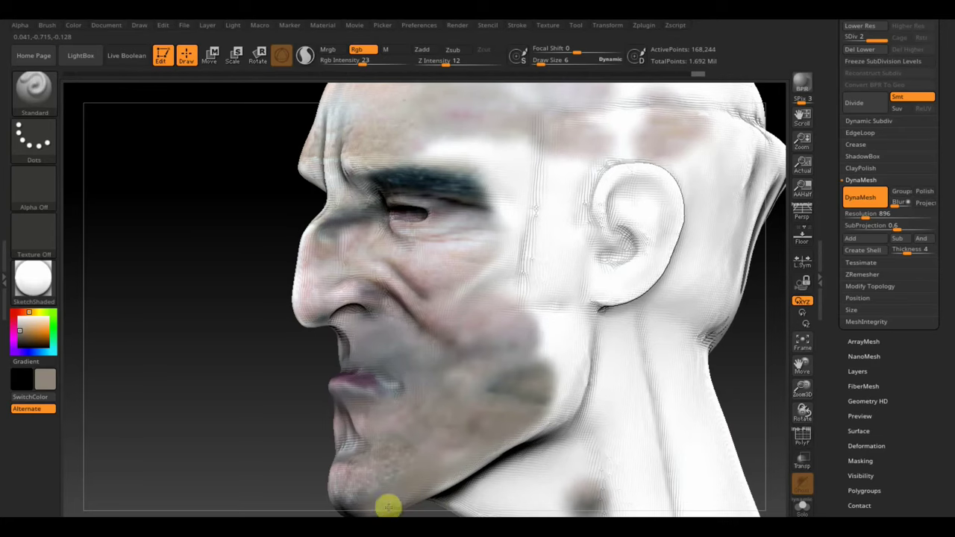
mouse_move(388, 507)
left_mouse_down()
mouse_move(618, 390)
mouse_move(564, 422)
mouse_move(572, 331)
mouse_move(569, 398)
left_mouse_up()
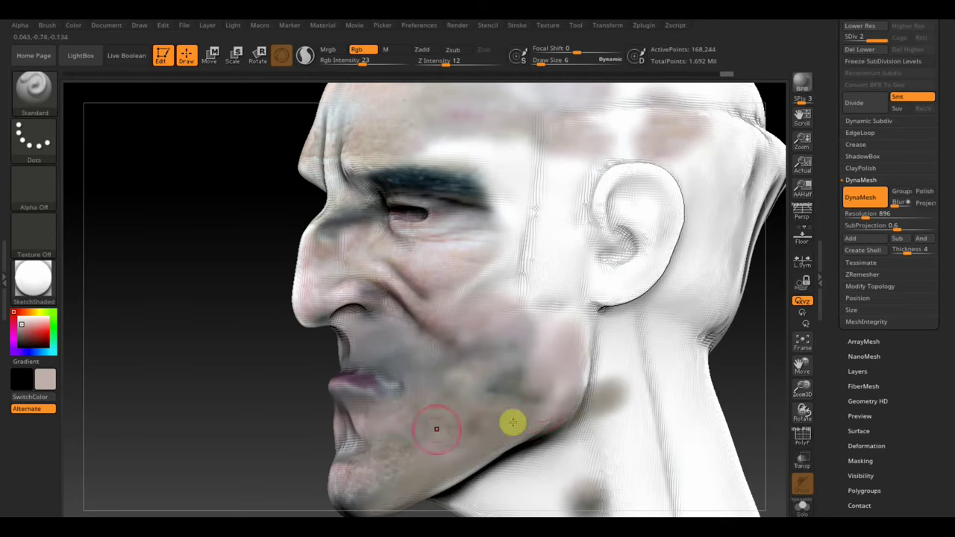
key("shift+z")
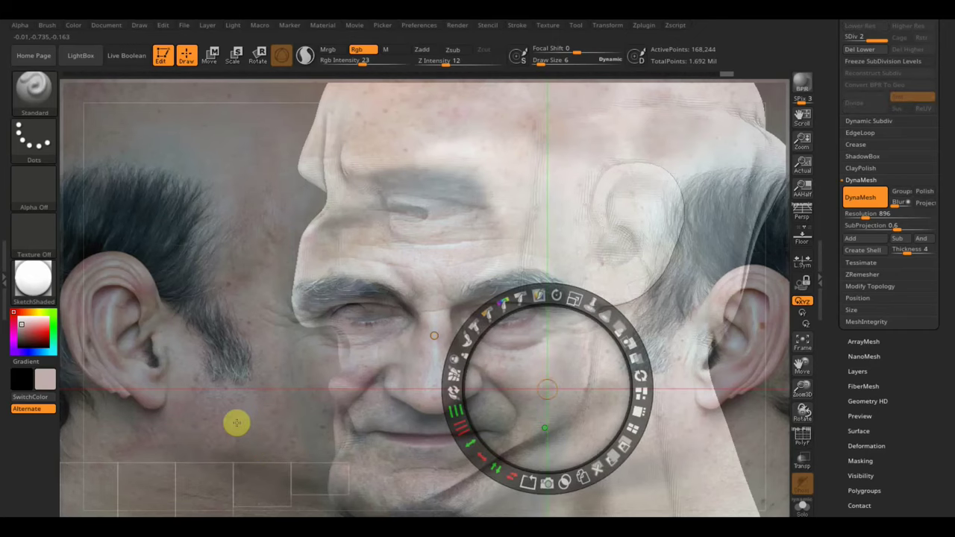
Line up the side-profile reference photo with the head in side view.
mouse_move(236, 423)
left_mouse_down()
mouse_move(185, 368)
mouse_move(224, 374)
mouse_move(180, 355)
left_mouse_up()
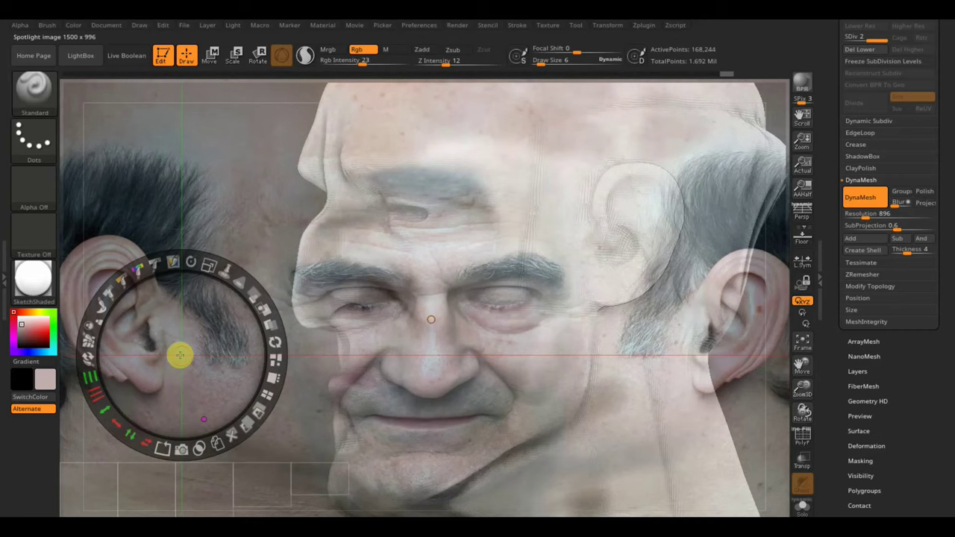
key("z")
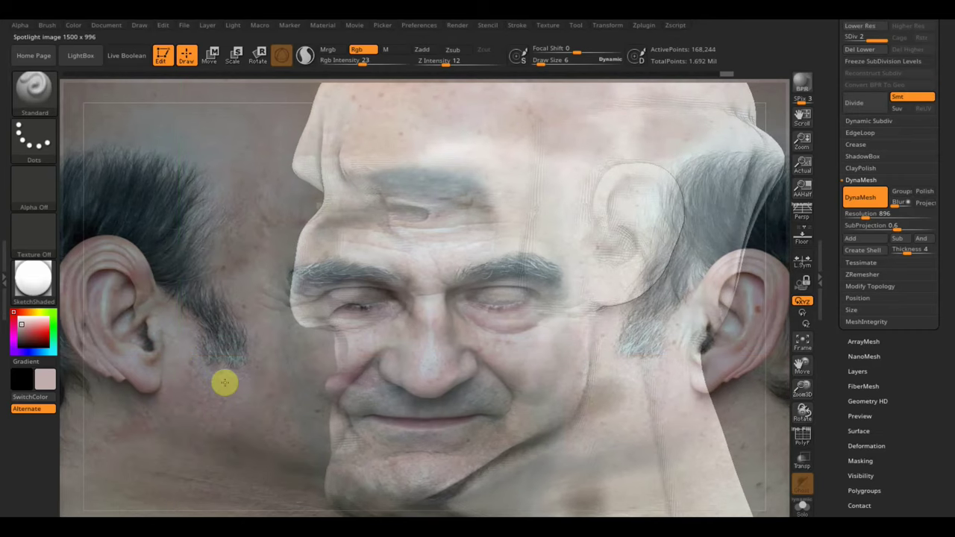
left_click_drag(224, 382, 228, 367)
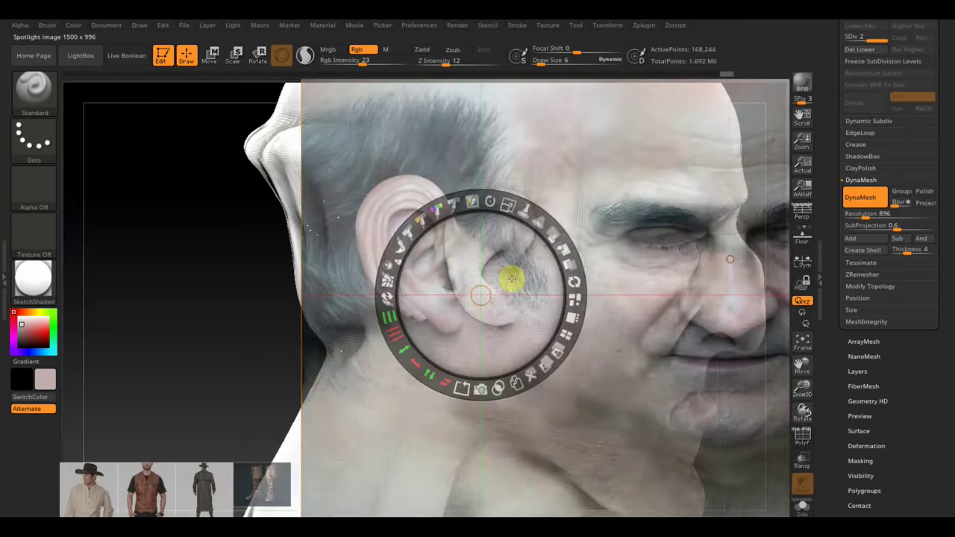
mouse_move(512, 277)
left_mouse_down()
mouse_move(549, 271)
mouse_move(576, 288)
left_mouse_up()
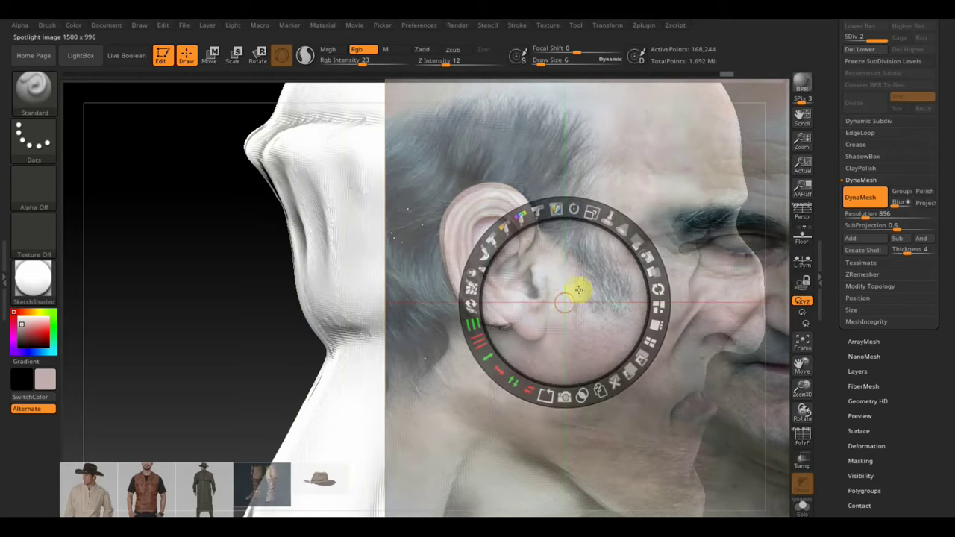
key("z")
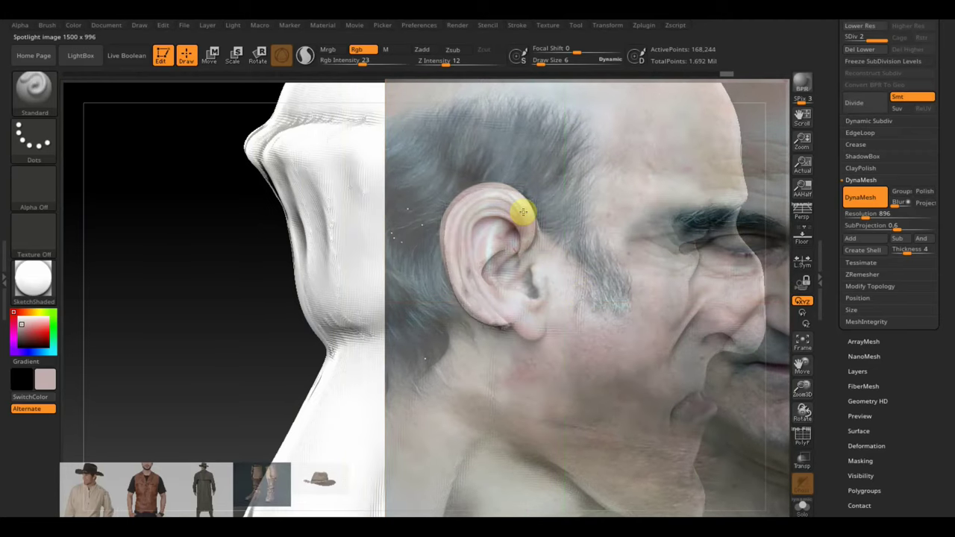
At Rgb Intensity 100 with a larger brush, project hair around the ear and neck skin.
left_click_drag(363, 62, 415, 63)
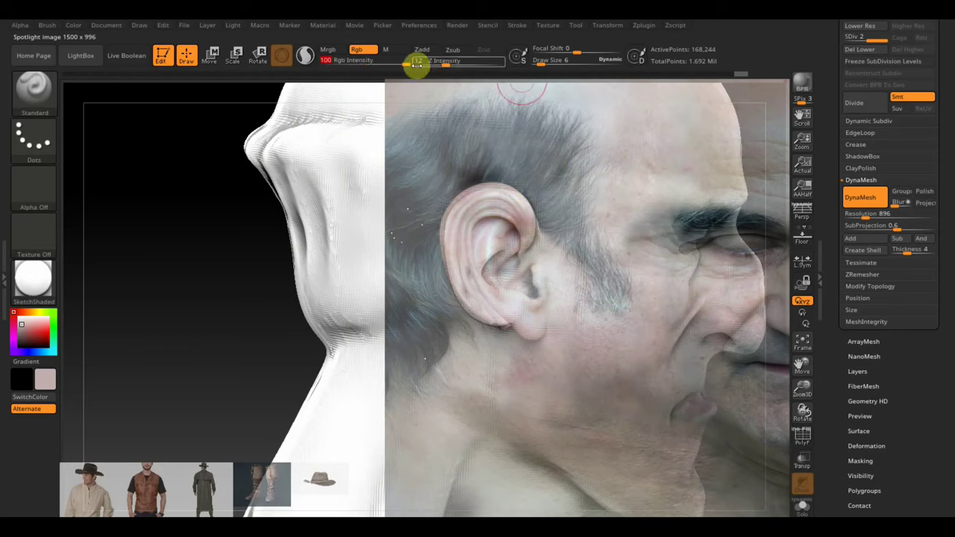
mouse_move(531, 64)
left_mouse_down()
mouse_move(560, 61)
mouse_move(547, 67)
left_mouse_up()
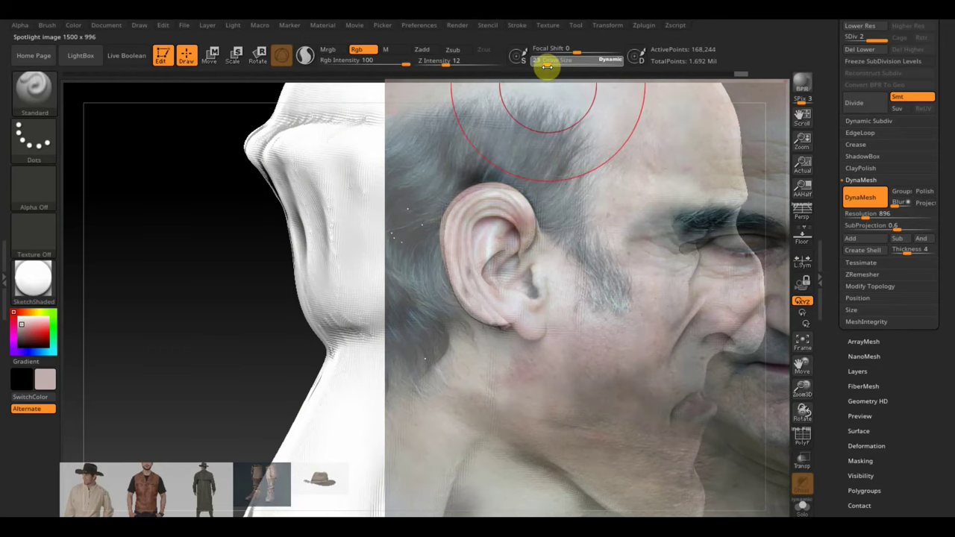
mouse_move(448, 223)
left_mouse_down()
mouse_move(564, 177)
mouse_move(486, 164)
mouse_move(426, 253)
mouse_move(445, 308)
left_mouse_up()
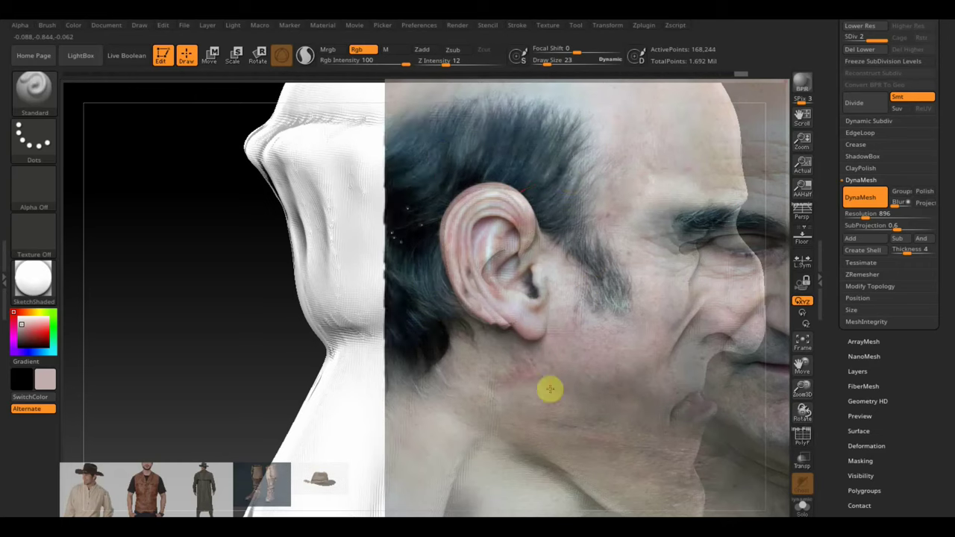
mouse_move(550, 388)
left_mouse_down()
mouse_move(453, 500)
mouse_move(441, 378)
left_mouse_up()
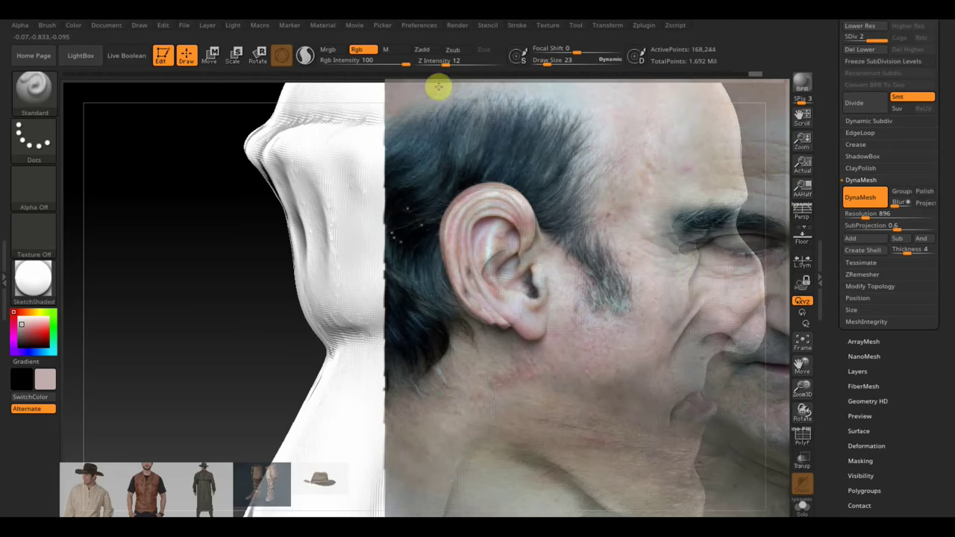
key("z")
key("shift+z")
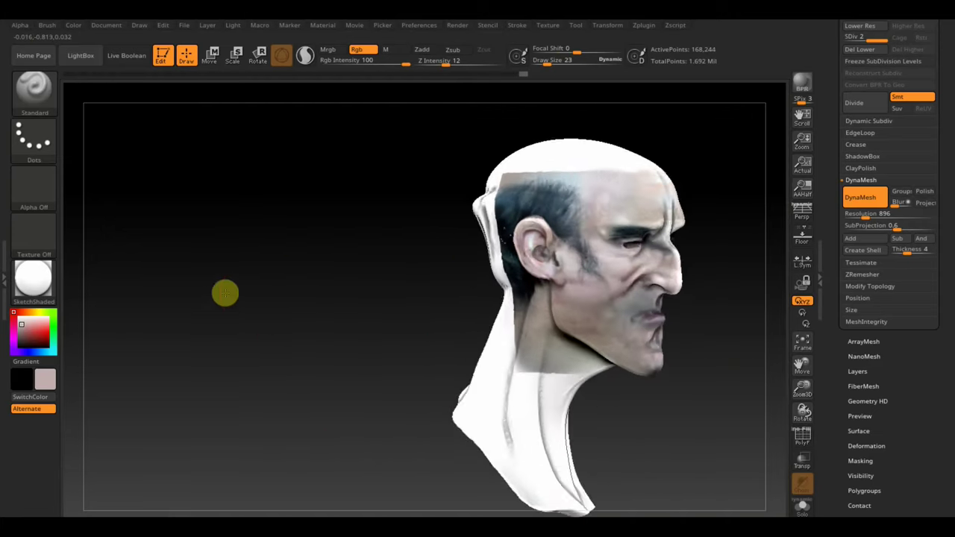
mouse_move(223, 292)
left_mouse_down()
mouse_move(175, 258)
mouse_move(181, 286)
mouse_move(562, 311)
mouse_move(542, 307)
mouse_move(555, 290)
mouse_move(556, 305)
mouse_move(590, 308)
mouse_move(612, 363)
mouse_move(621, 354)
mouse_move(578, 356)
mouse_move(423, 322)
left_mouse_up()
Refit the profile photo over the ear and project its skin down the side of the neck.
key("shift+z")
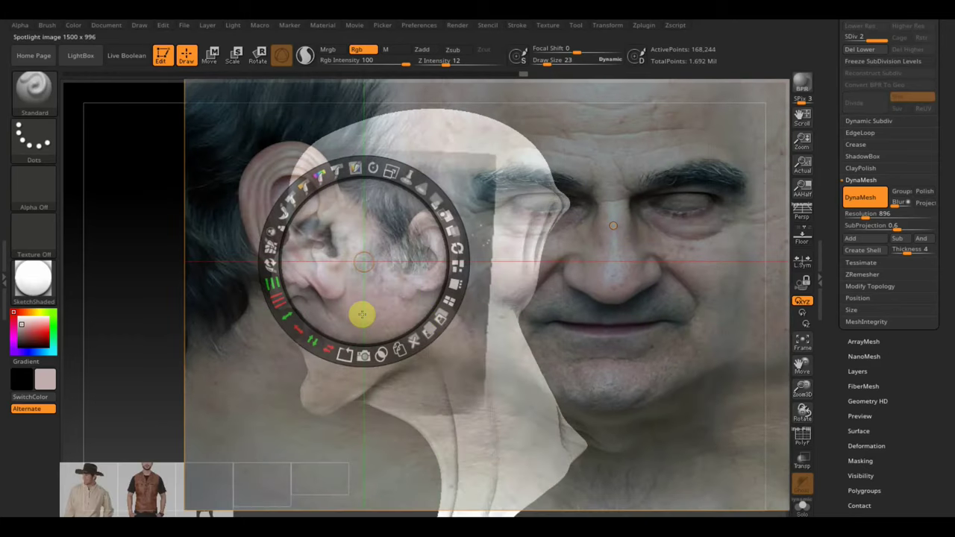
left_click_drag(363, 316, 111, 320)
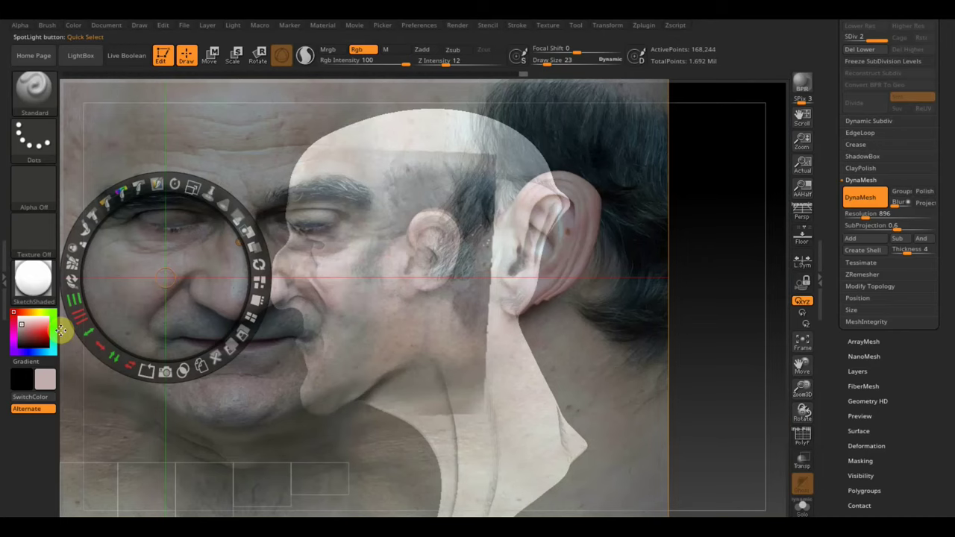
mouse_move(61, 330)
left_mouse_down()
mouse_move(576, 171)
mouse_move(572, 181)
mouse_move(521, 194)
left_mouse_up()
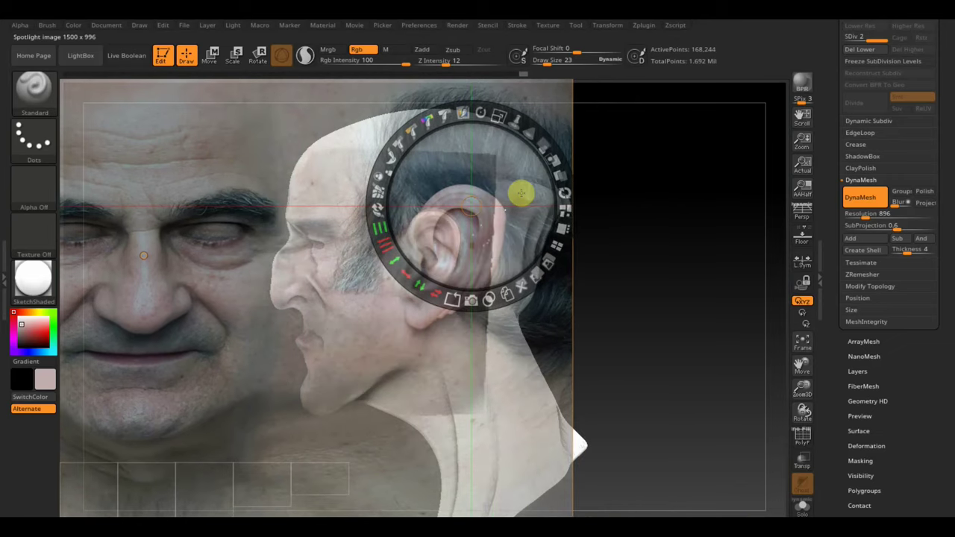
left_click_drag(473, 112, 467, 119)
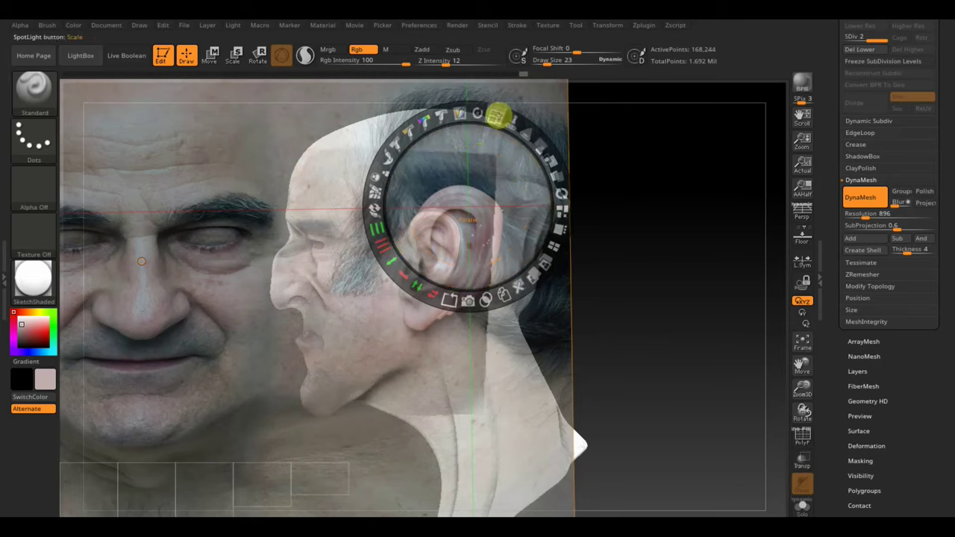
key("z")
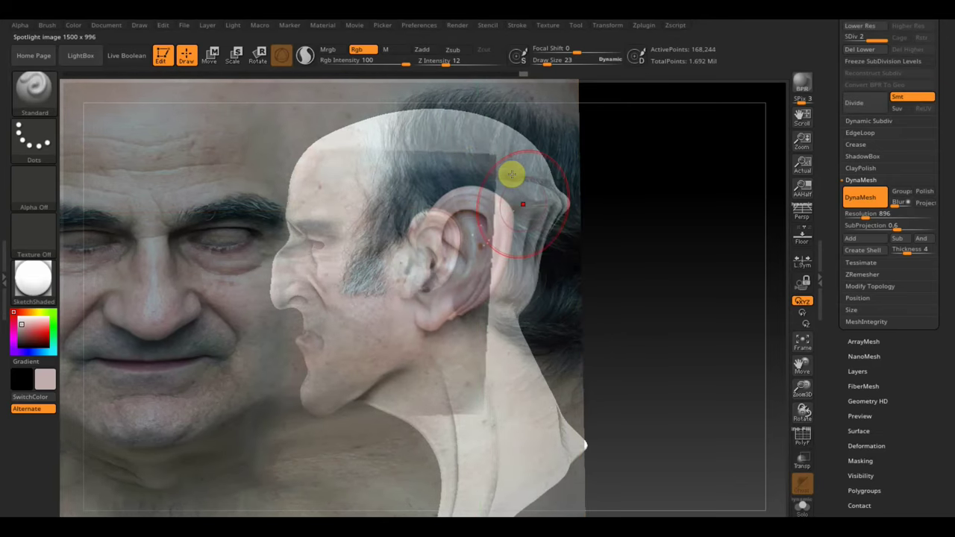
mouse_move(512, 173)
left_mouse_down()
mouse_move(513, 457)
mouse_move(550, 407)
left_mouse_up()
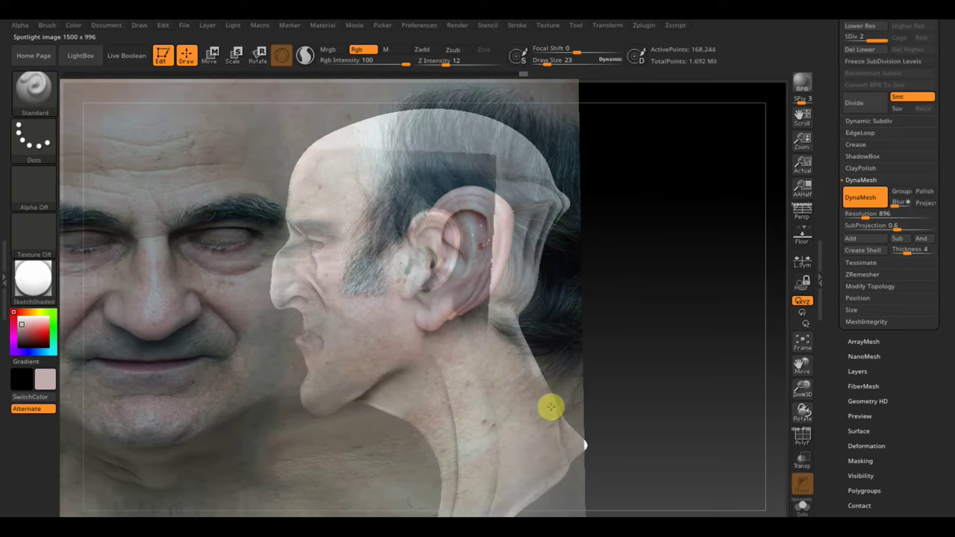
key("shift+z")
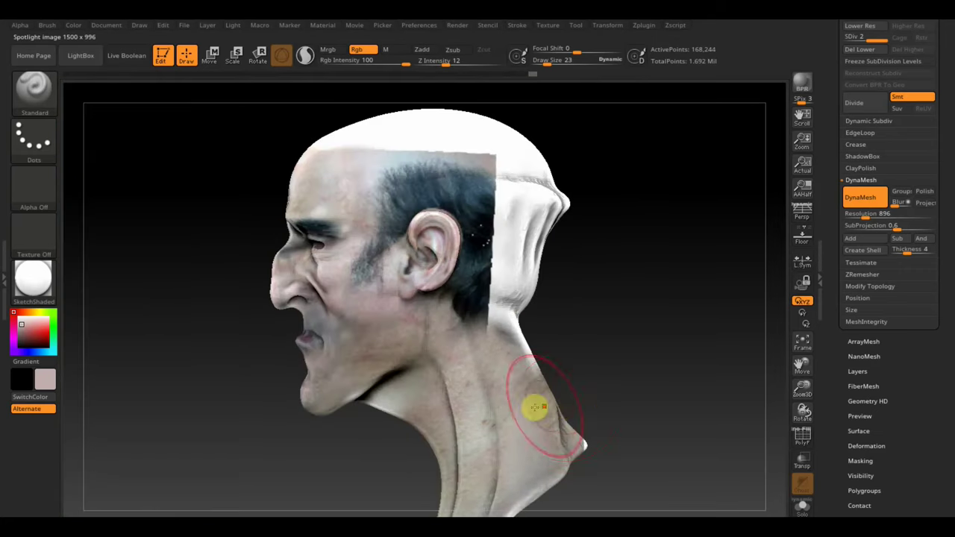
mouse_move(572, 410)
left_mouse_down()
mouse_move(642, 405)
mouse_move(635, 398)
mouse_move(652, 387)
mouse_move(672, 393)
mouse_move(671, 405)
mouse_move(729, 401)
mouse_move(714, 431)
left_mouse_up()
Scale and position the reference photo so it covers the head.
mouse_move(693, 482)
left_mouse_down()
mouse_move(592, 457)
mouse_move(629, 465)
left_mouse_up()
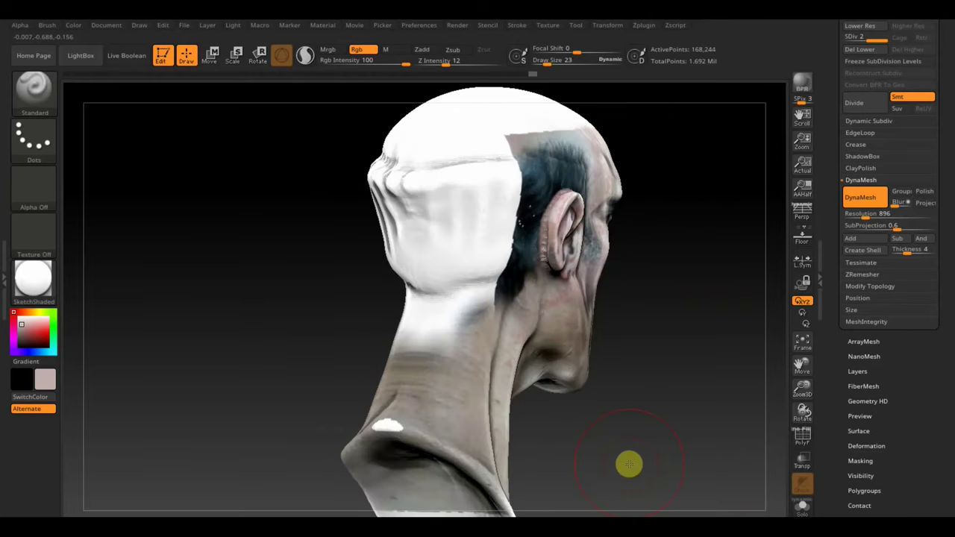
key("shift+z")
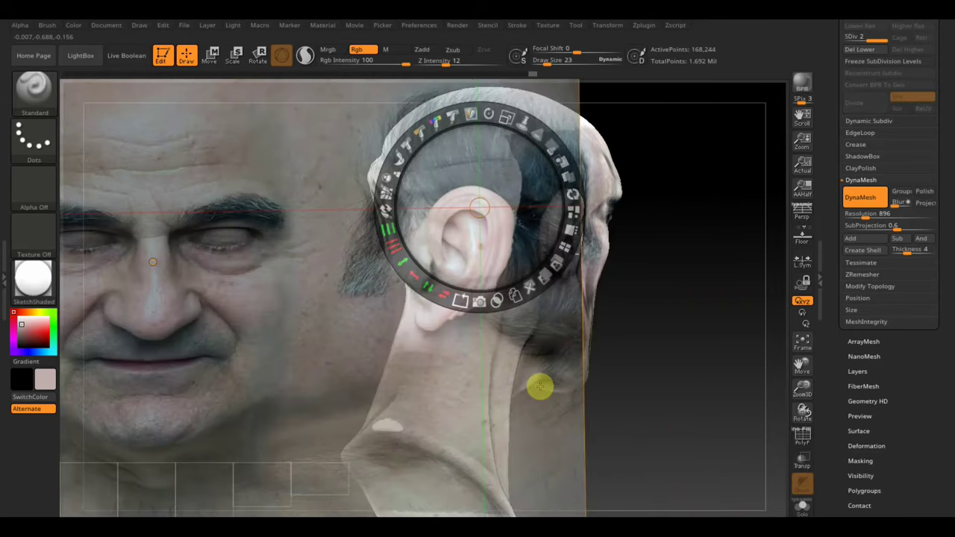
mouse_move(539, 385)
left_mouse_down()
mouse_move(437, 85)
mouse_move(373, 85)
mouse_move(418, 176)
left_mouse_up()
left_click(418, 175)
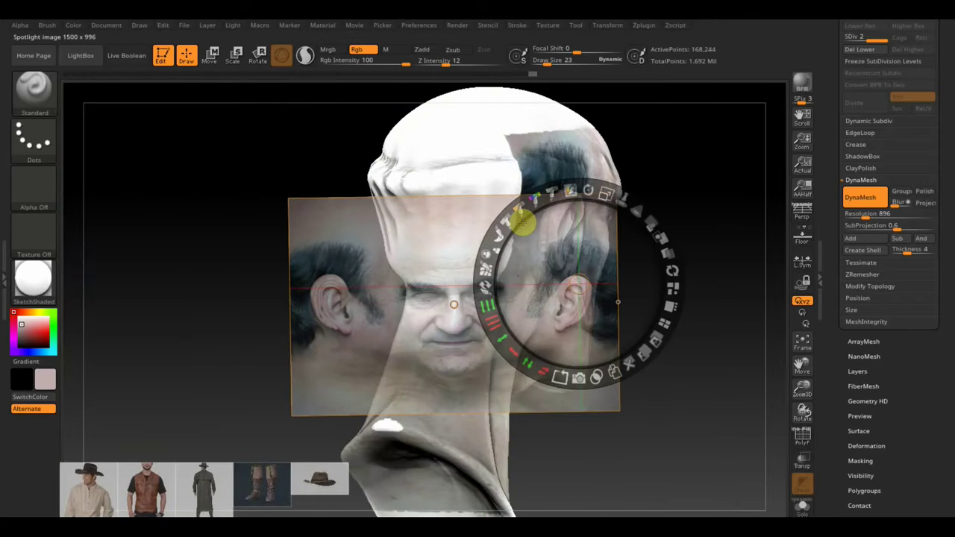
mouse_move(522, 223)
left_mouse_down()
mouse_move(664, 230)
mouse_move(665, 159)
left_mouse_up()
left_click(524, 209)
mouse_move(719, 144)
left_mouse_down()
mouse_move(740, 161)
mouse_move(952, 198)
left_mouse_up()
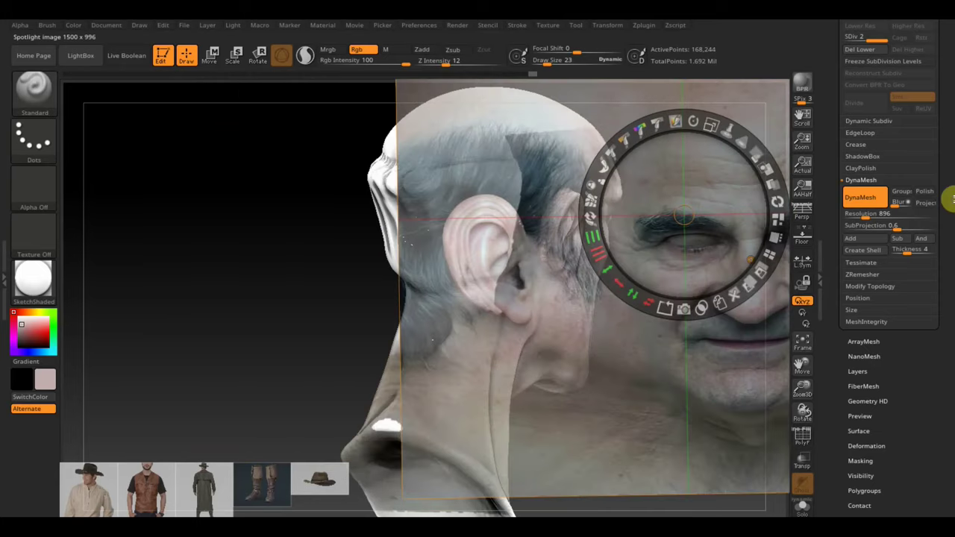
mouse_move(735, 164)
left_mouse_down()
mouse_move(669, 175)
mouse_move(729, 181)
mouse_move(717, 181)
left_mouse_up()
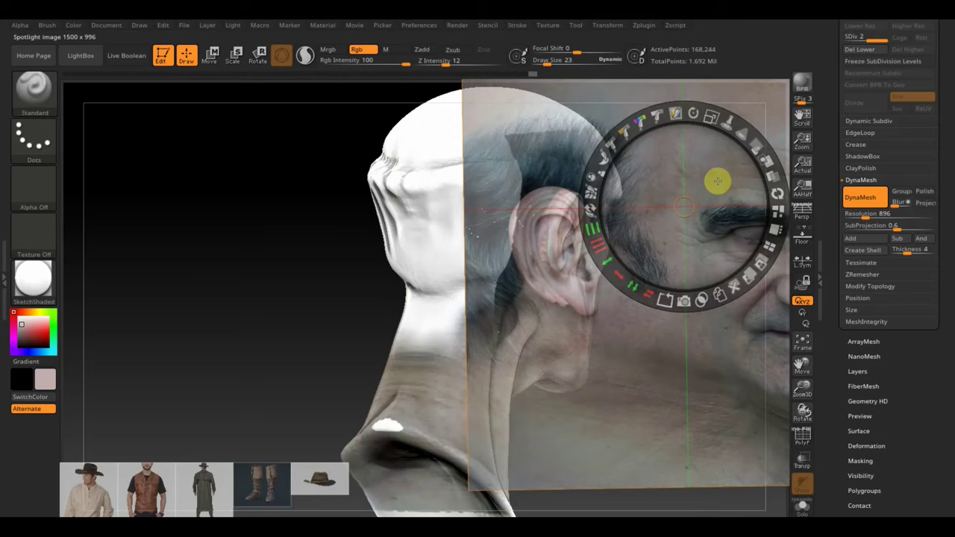
With a much larger brush, project the photo's dark hair down the side of the head.
key("shift+z")
left_click_drag(631, 62, 545, 60)
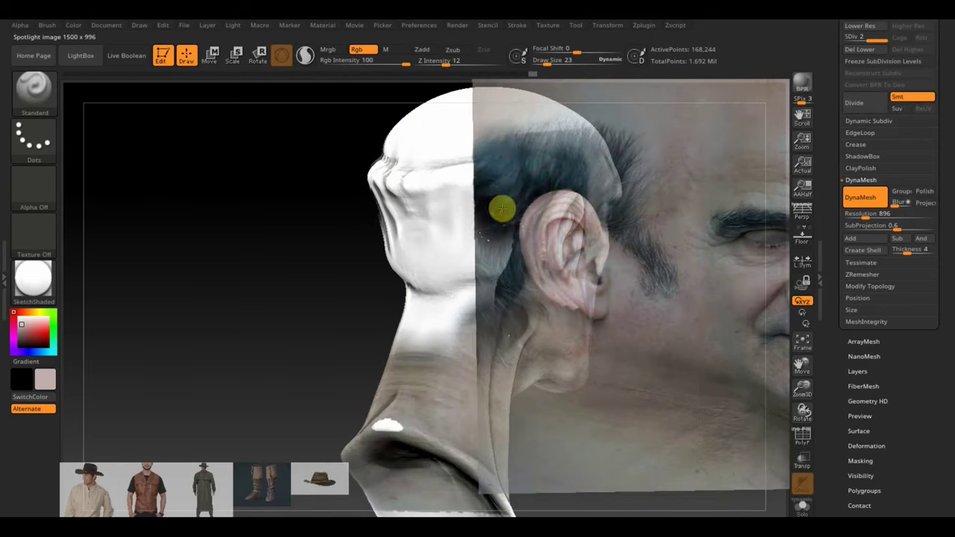
left_click_drag(497, 225, 502, 209)
key("shift+z")
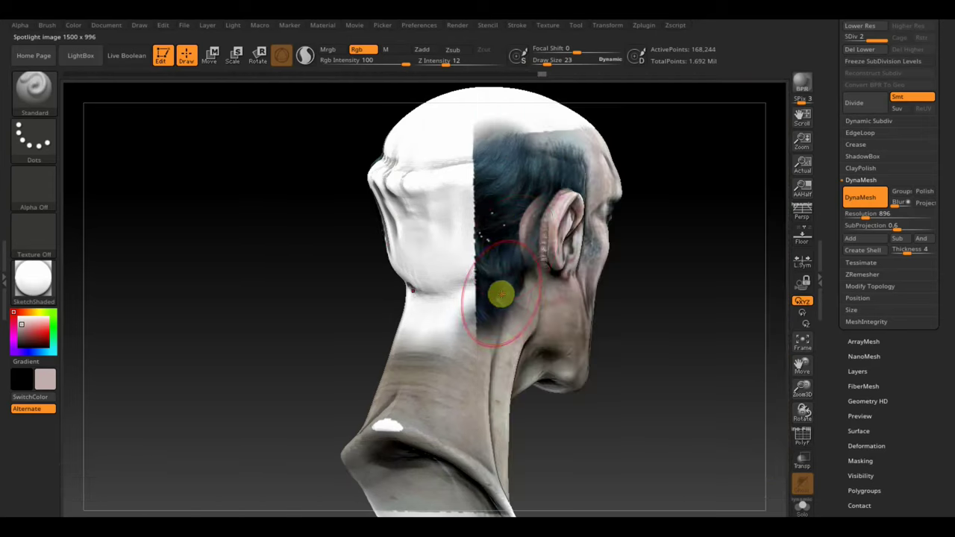
key("z")
left_click_drag(618, 198, 634, 196)
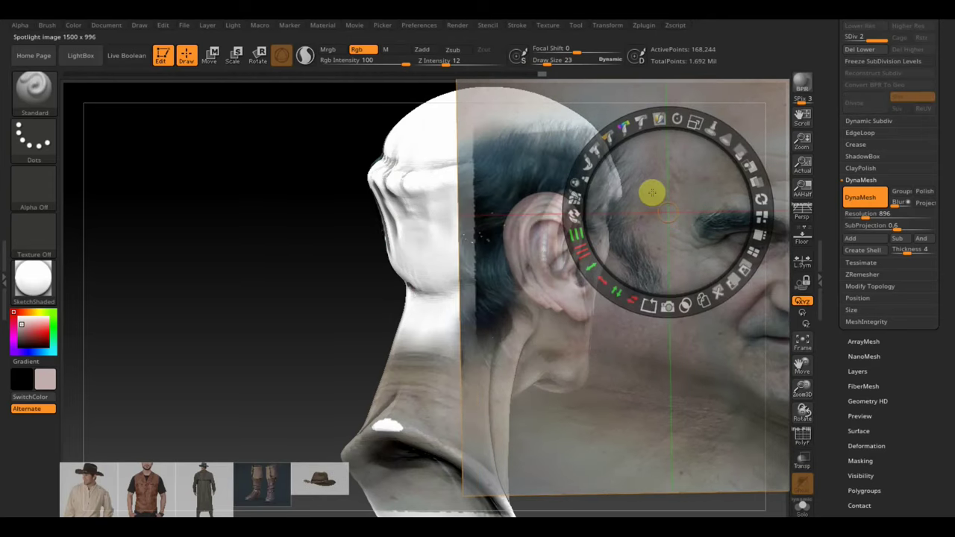
key("z")
left_click_drag(463, 162, 460, 264)
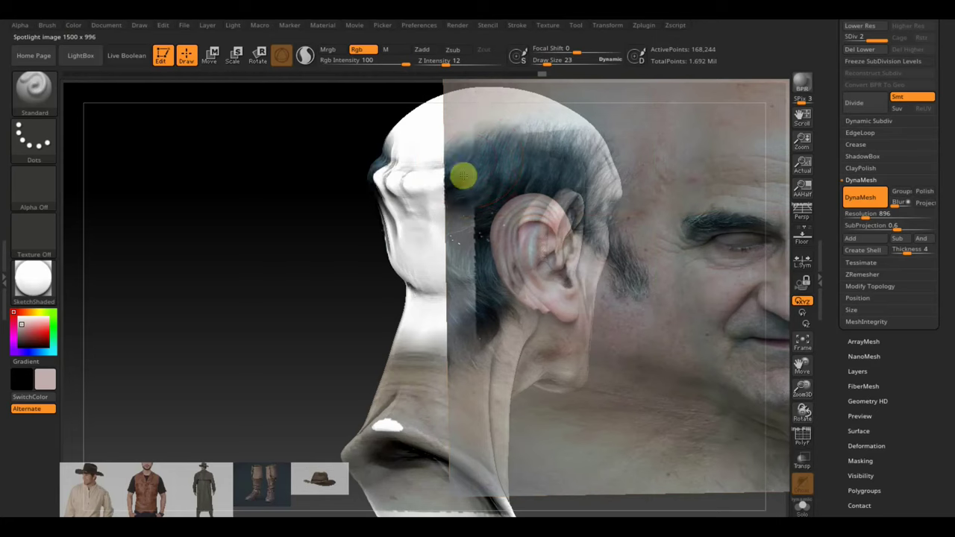
Refit and enlarge the reference photo so its ear matches the head's ear.
key("shift+z")
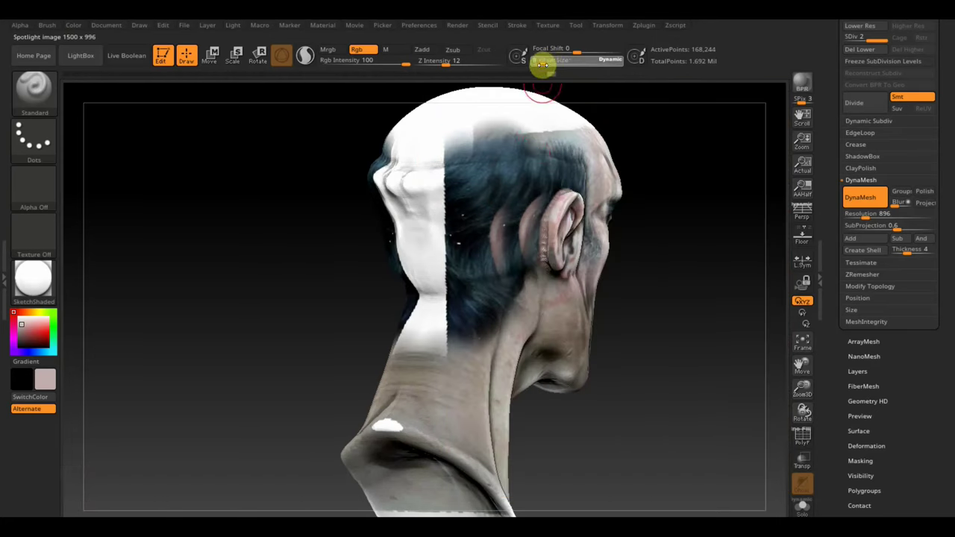
key("shift+z")
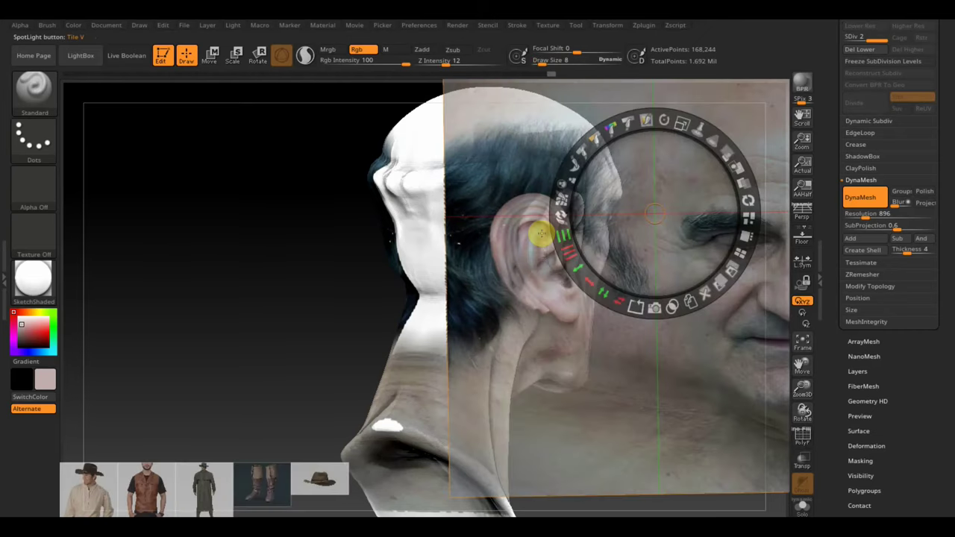
left_click(540, 233)
key("z")
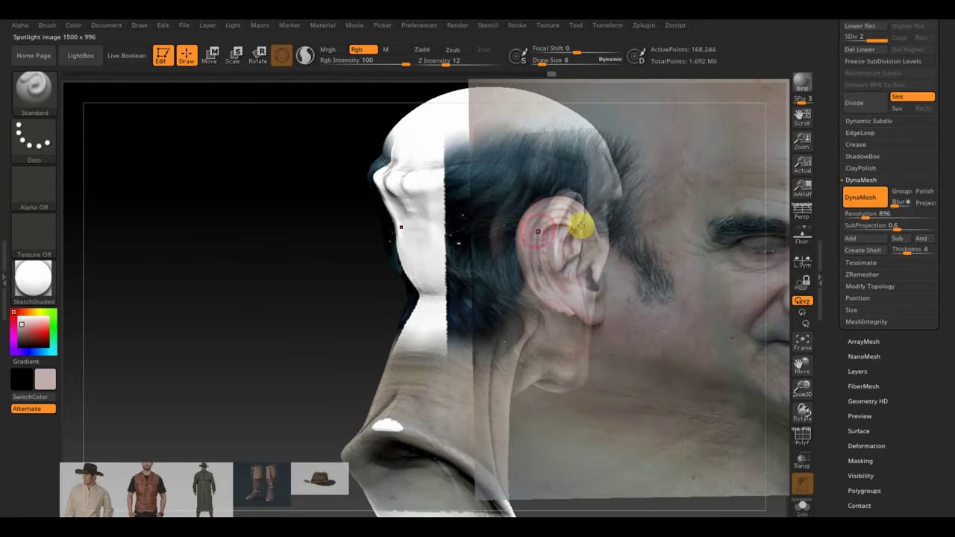
key("shift+z")
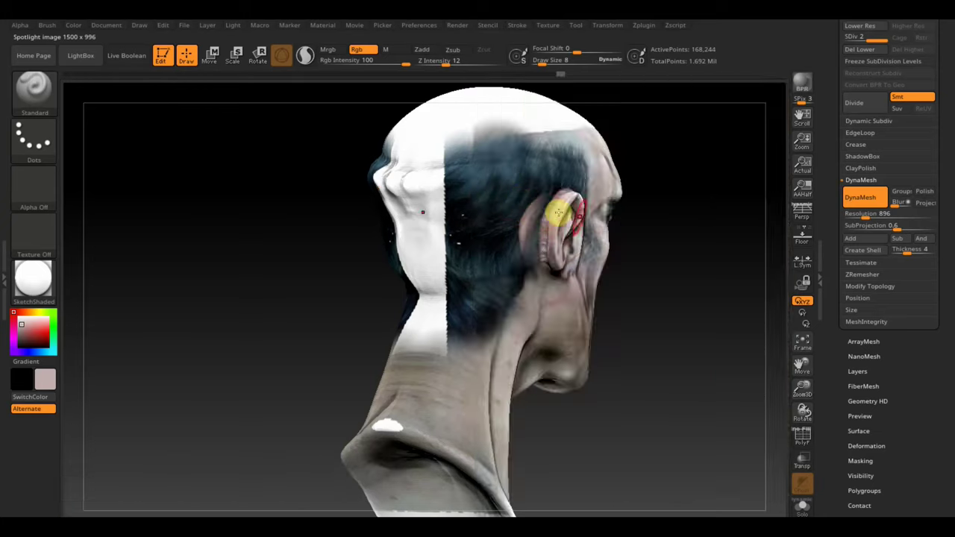
key("shift+z")
left_click_drag(615, 220, 650, 219)
key("z")
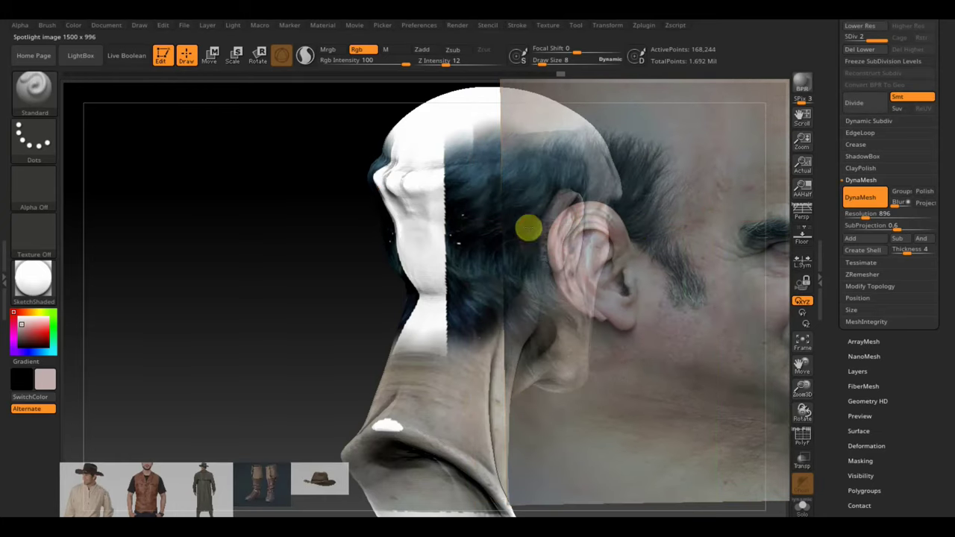
Shift the photo left and paint dark hair onto the back of the head.
key("shift+z")
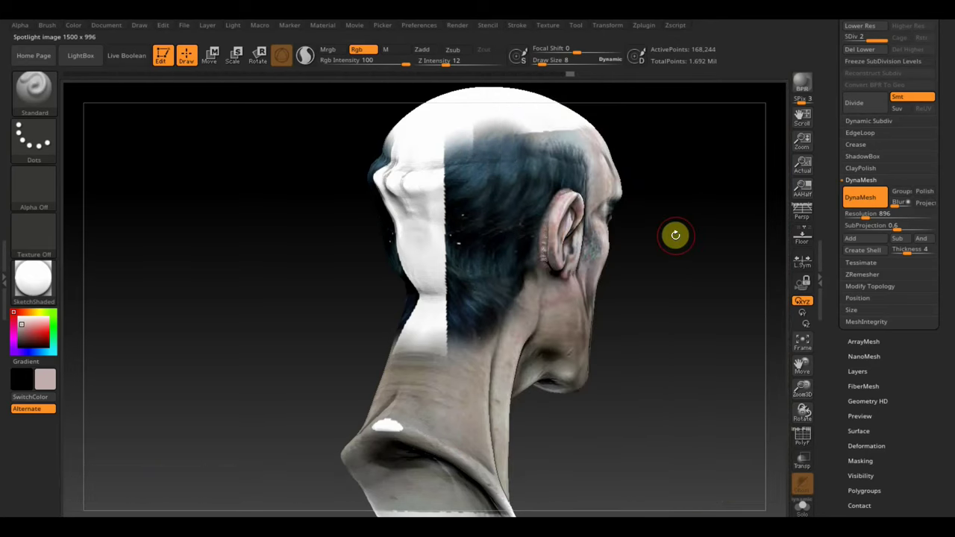
key("shift+z")
left_click_drag(673, 241, 588, 254)
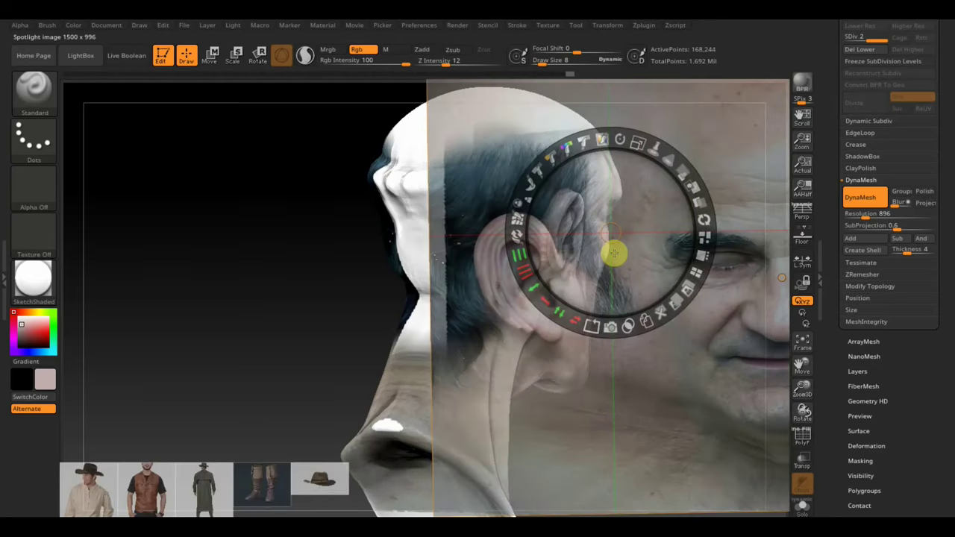
key("z")
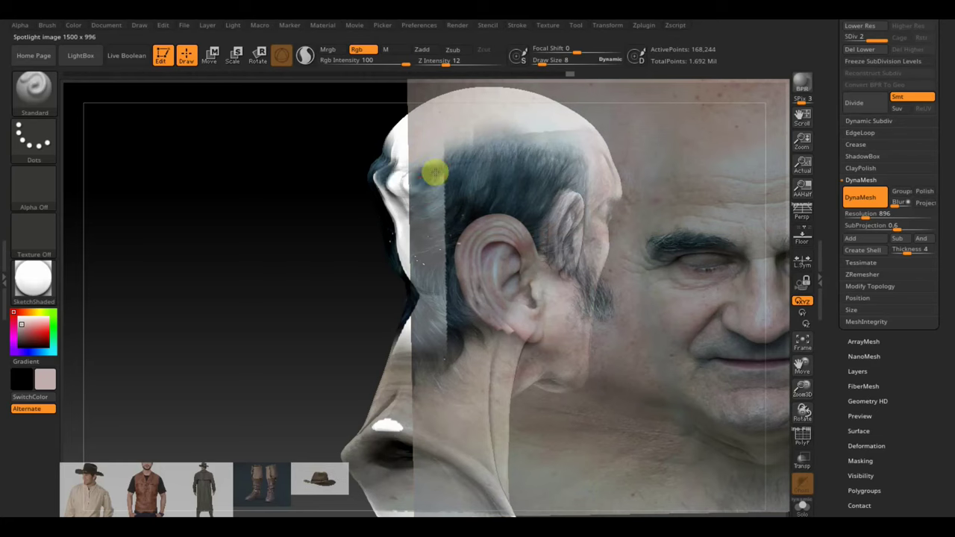
mouse_move(408, 186)
left_mouse_down()
mouse_move(443, 175)
mouse_move(435, 189)
mouse_move(440, 341)
mouse_move(429, 301)
mouse_move(419, 321)
left_mouse_up()
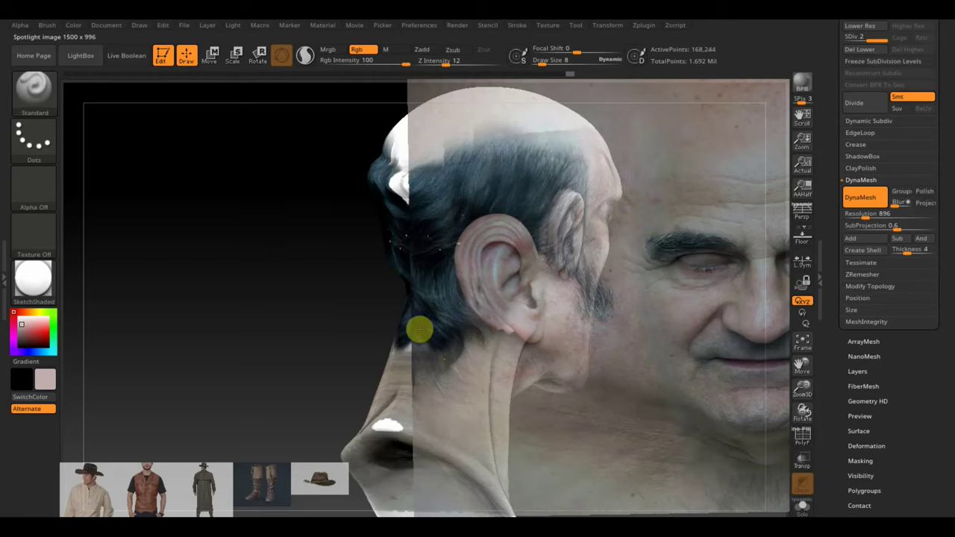
Paint greyer hair above the ear, then raise the brush size to 12.
key("shift+z")
key("shift+z")
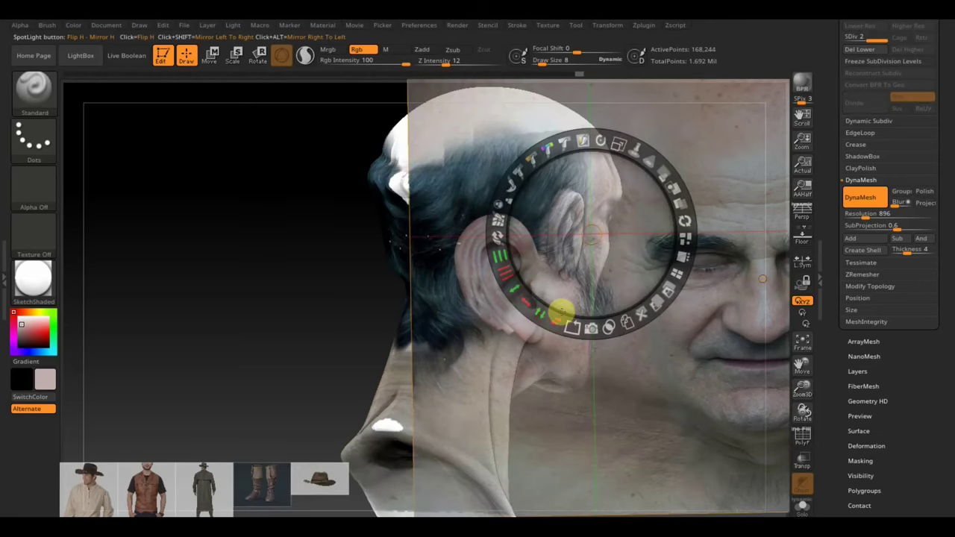
key("z")
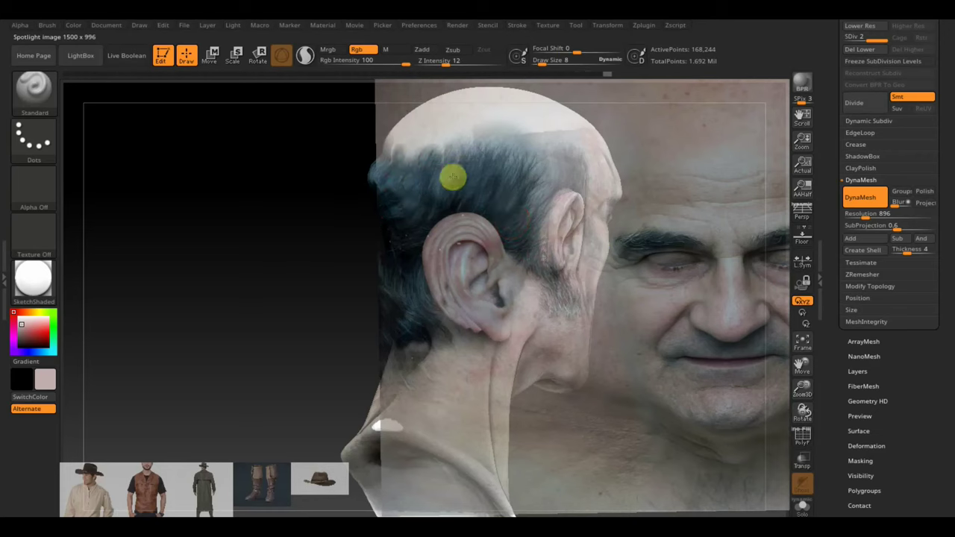
mouse_move(472, 158)
left_mouse_down()
mouse_move(494, 154)
mouse_move(456, 171)
left_mouse_up()
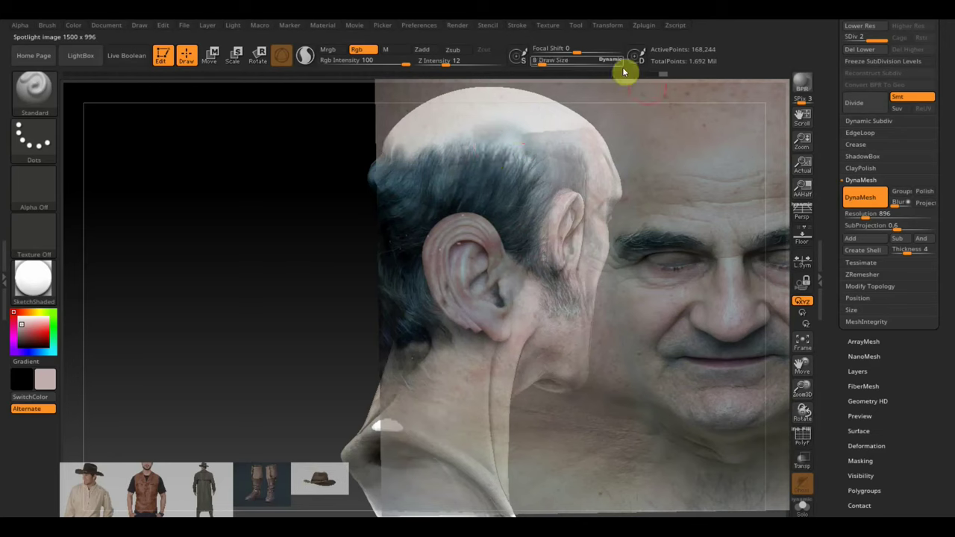
left_click_drag(542, 63, 549, 63)
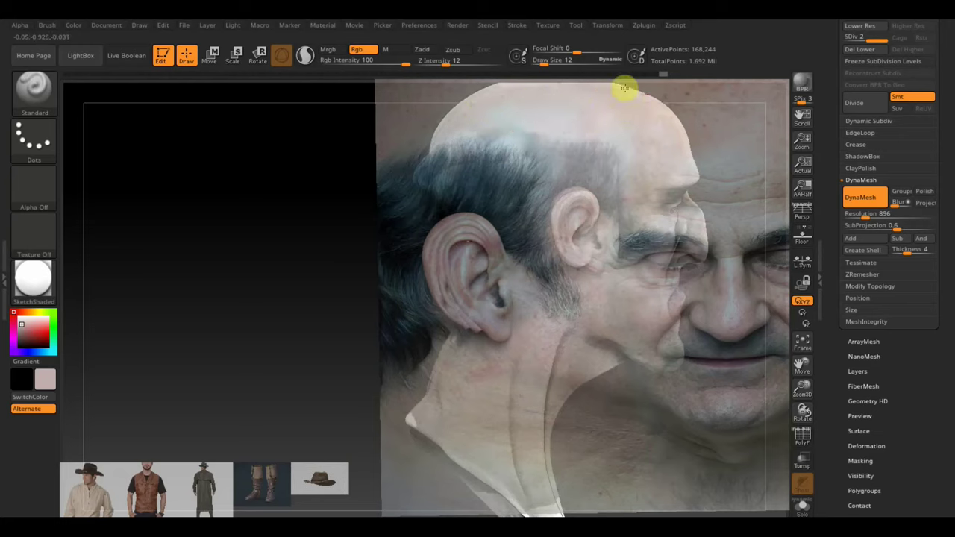
key("shift+z")
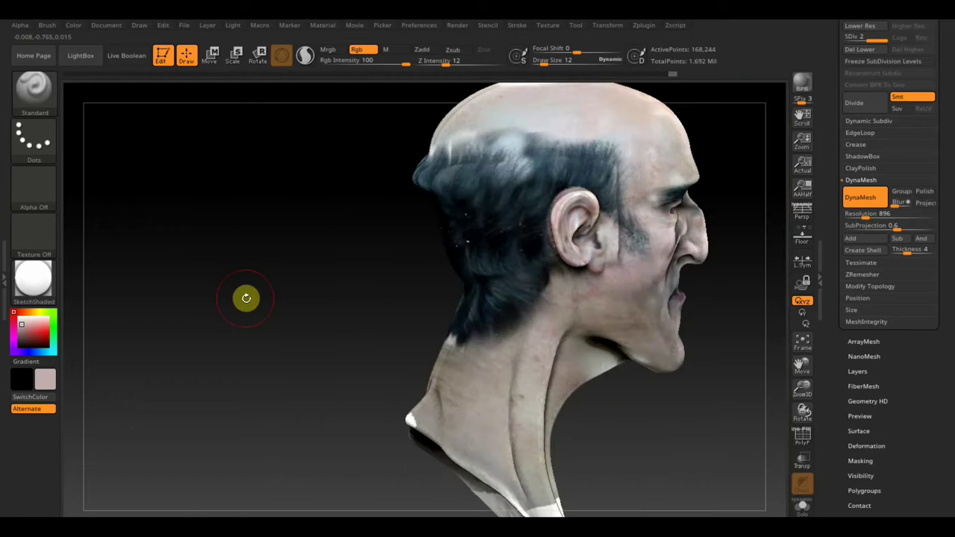
mouse_move(245, 298)
left_mouse_down()
mouse_move(286, 300)
mouse_move(299, 291)
left_mouse_up()
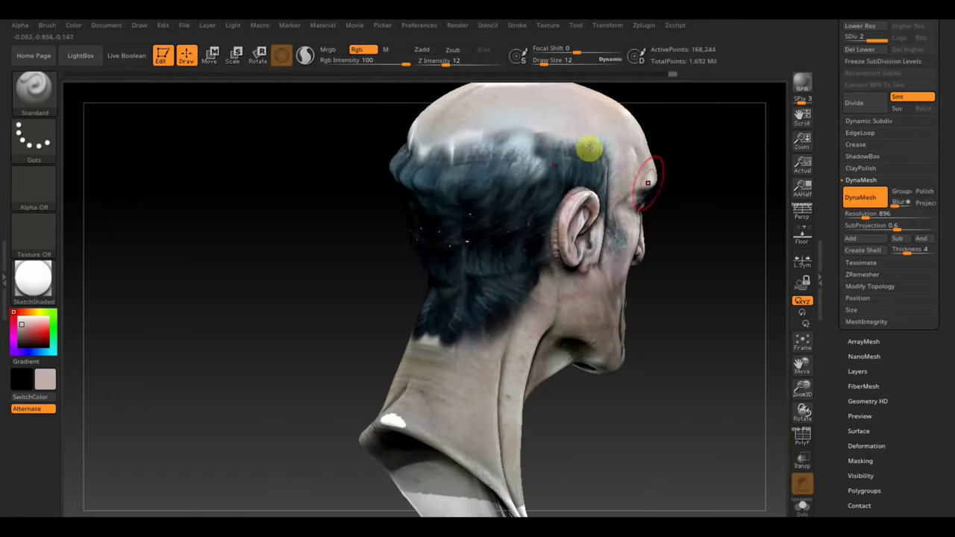
left_click_drag(662, 191, 638, 216, "alt")
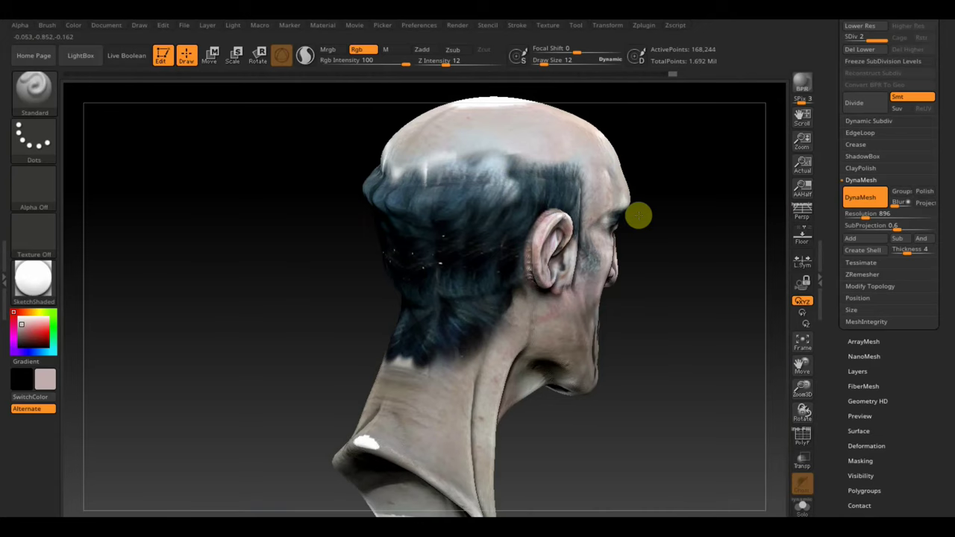
key("shift+z")
key("z")
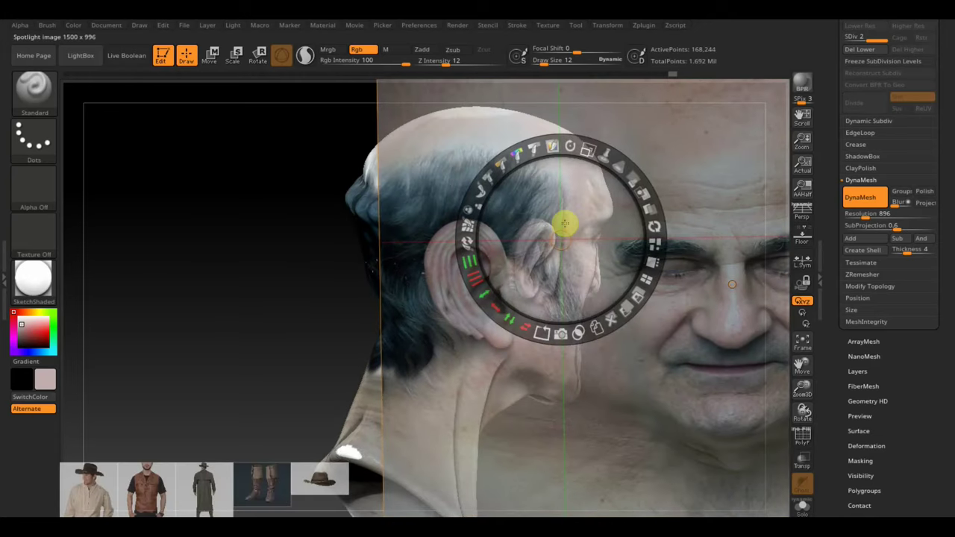
key("z")
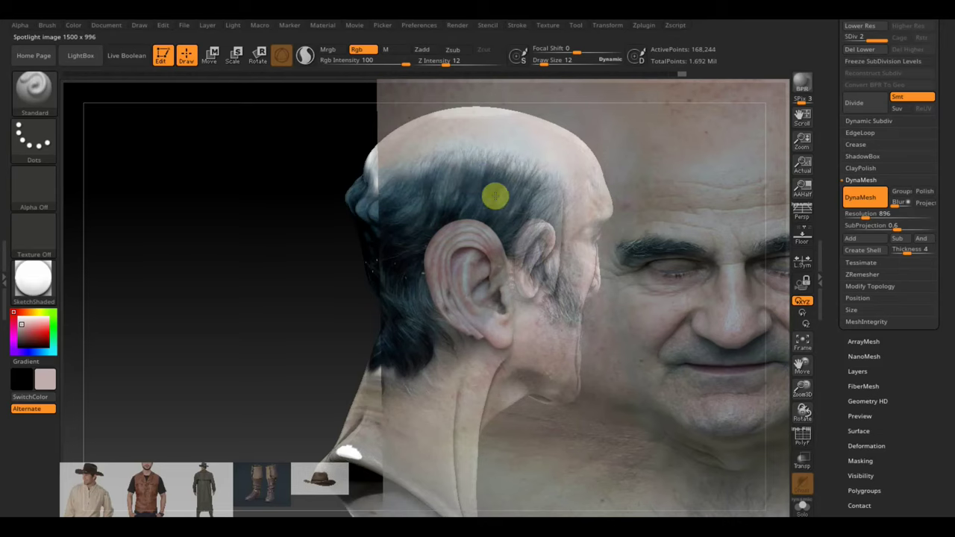
From a back view, shift the reference photo slightly left and check the hair projection.
key("shift+z")
left_click_drag(676, 259, 696, 251)
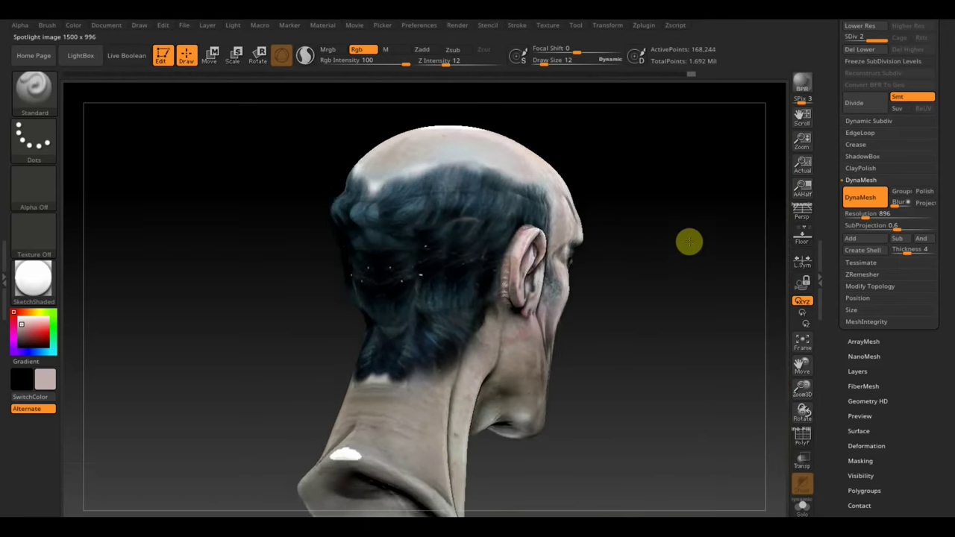
key("shift+z")
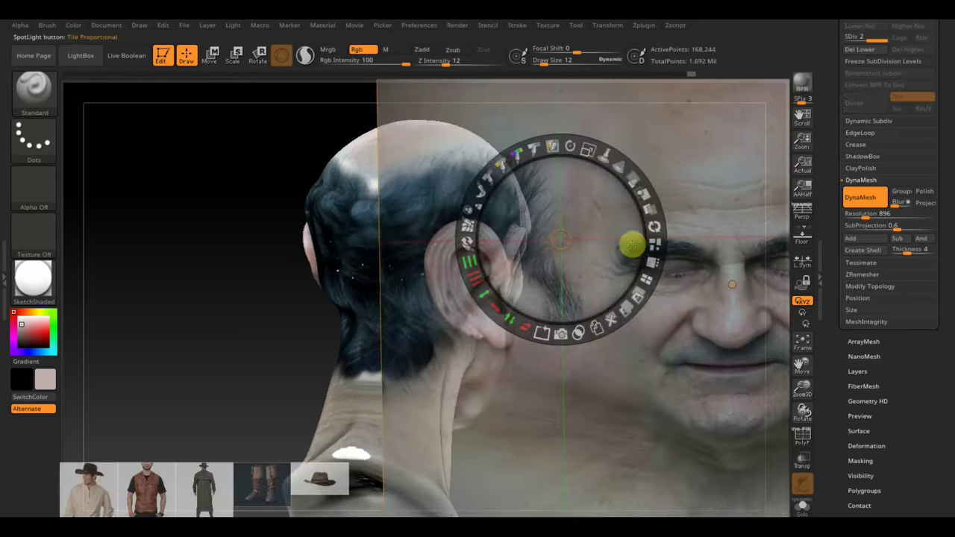
mouse_move(629, 241)
left_mouse_down()
mouse_move(590, 234)
mouse_move(578, 245)
left_mouse_up()
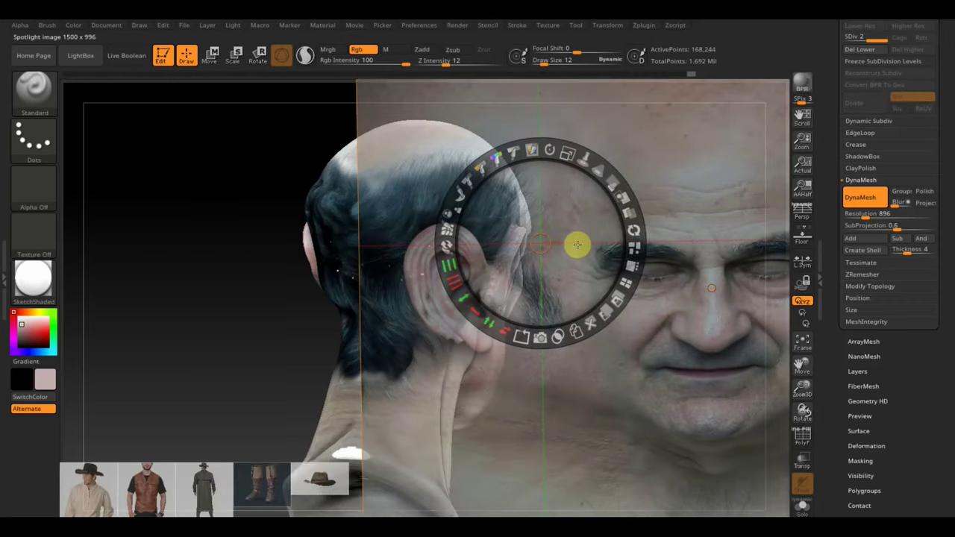
key("z")
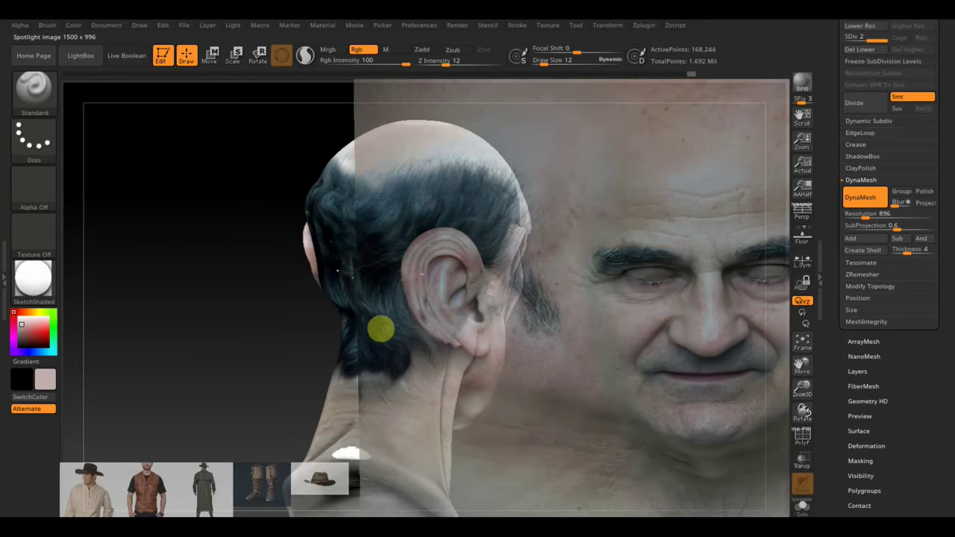
key("shift+z")
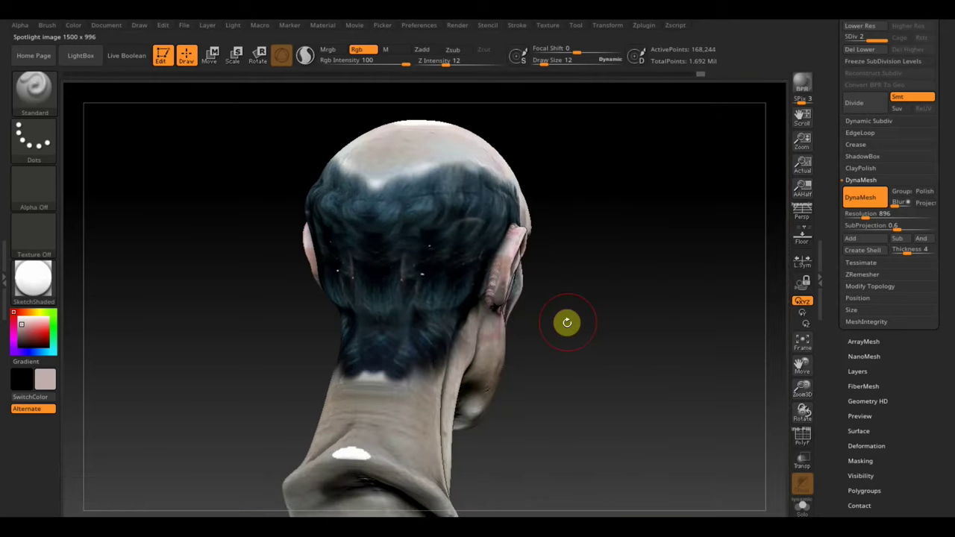
key("shift+z")
key("z")
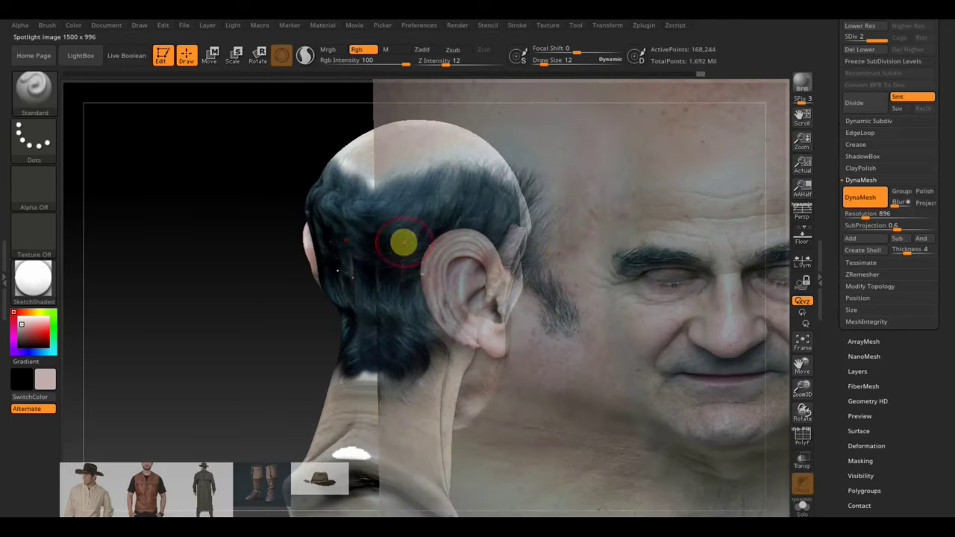
key("z")
key("shift+z")
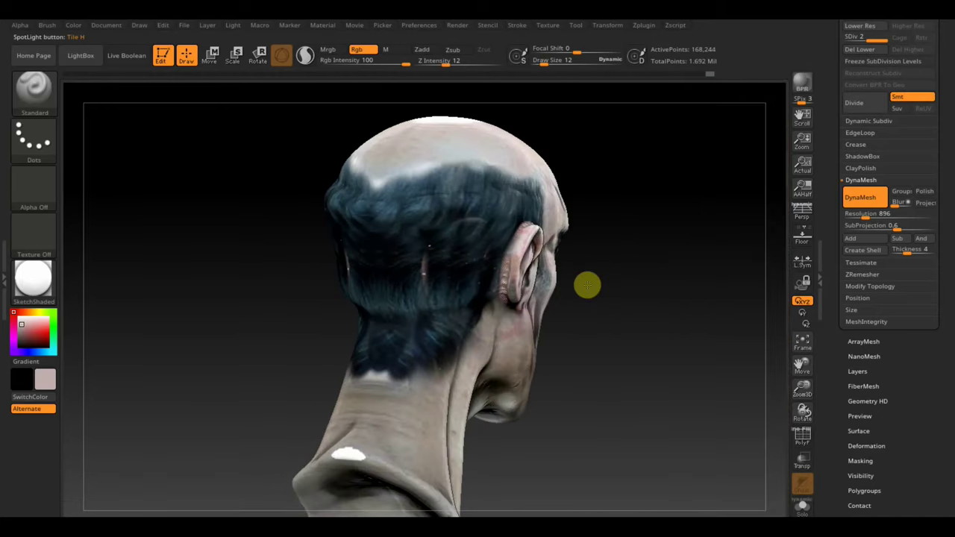
Sample the dark hair colour from the model and turn the head to side profile.
left_click_drag(587, 284, 441, 271)
key("c")
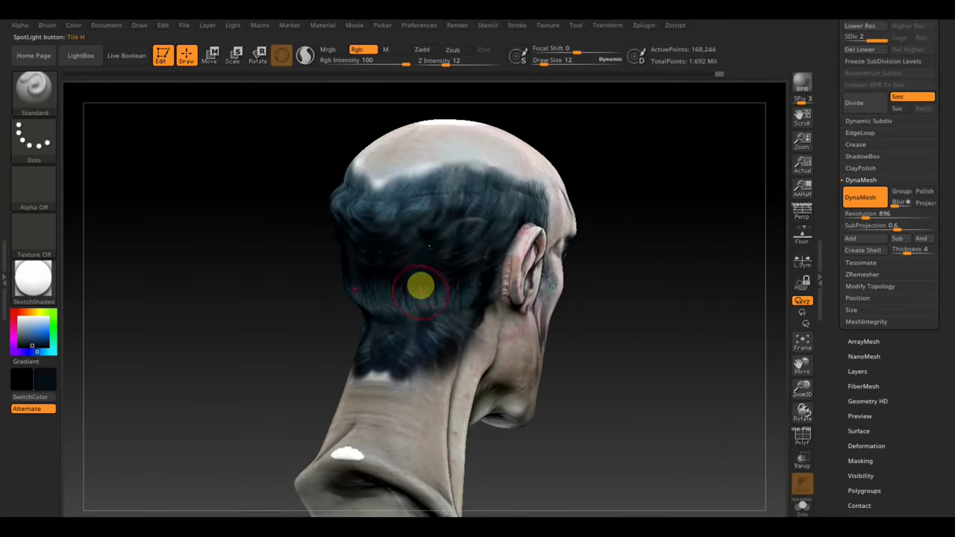
mouse_move(620, 241)
left_mouse_down()
mouse_move(625, 279)
mouse_move(722, 245)
mouse_move(637, 273)
mouse_move(607, 306)
mouse_move(588, 307)
left_mouse_up()
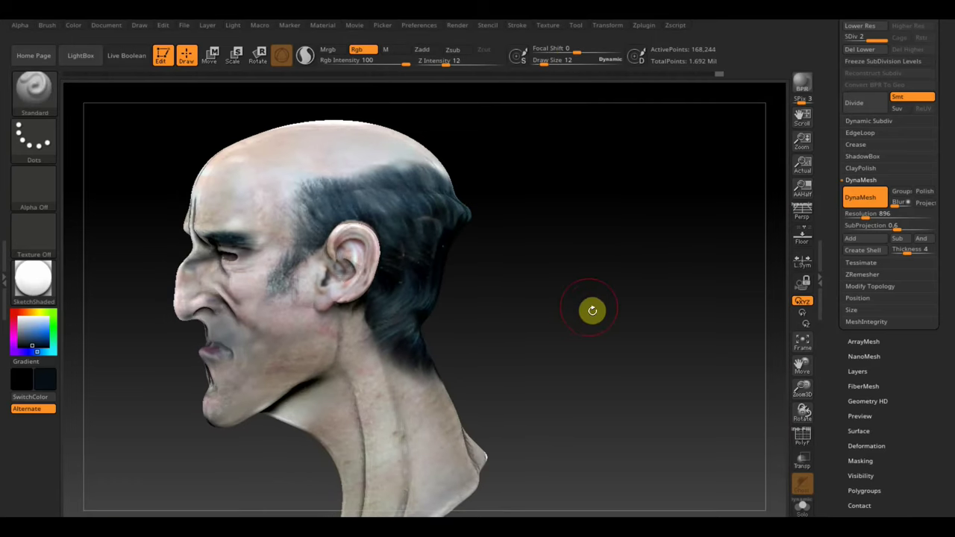
Rotate and move the reference photo up and left to fit the head's profile.
key("shift+z")
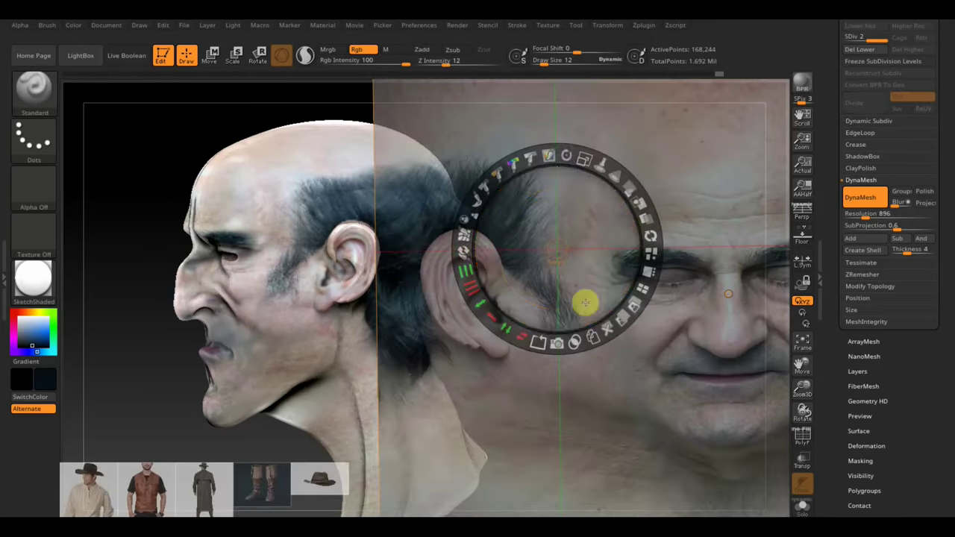
left_click_drag(567, 154, 602, 181)
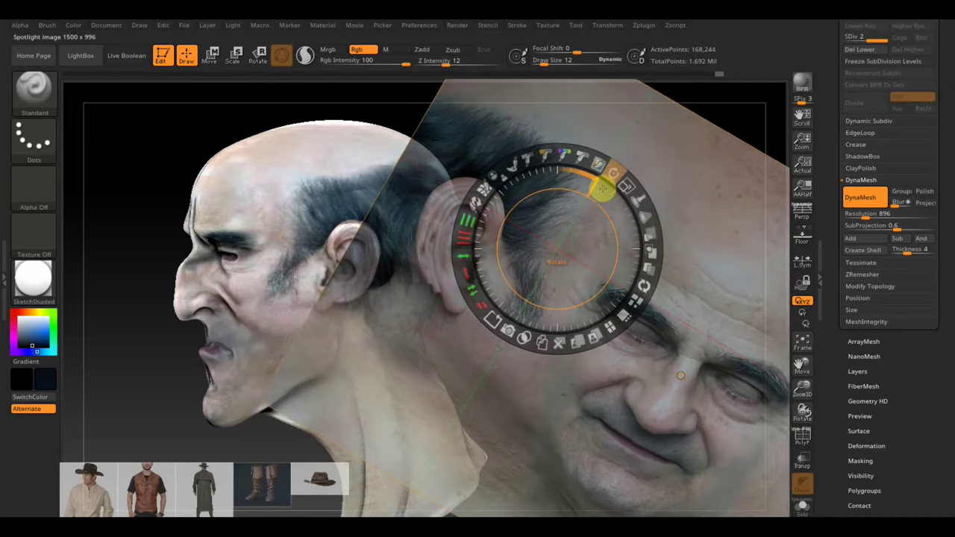
left_click_drag(586, 224, 481, 264)
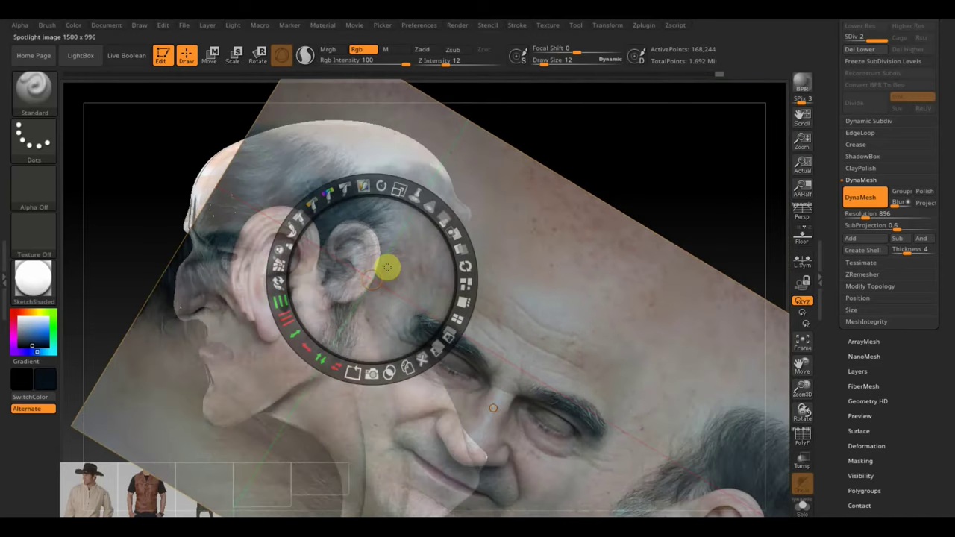
left_click_drag(387, 267, 364, 256)
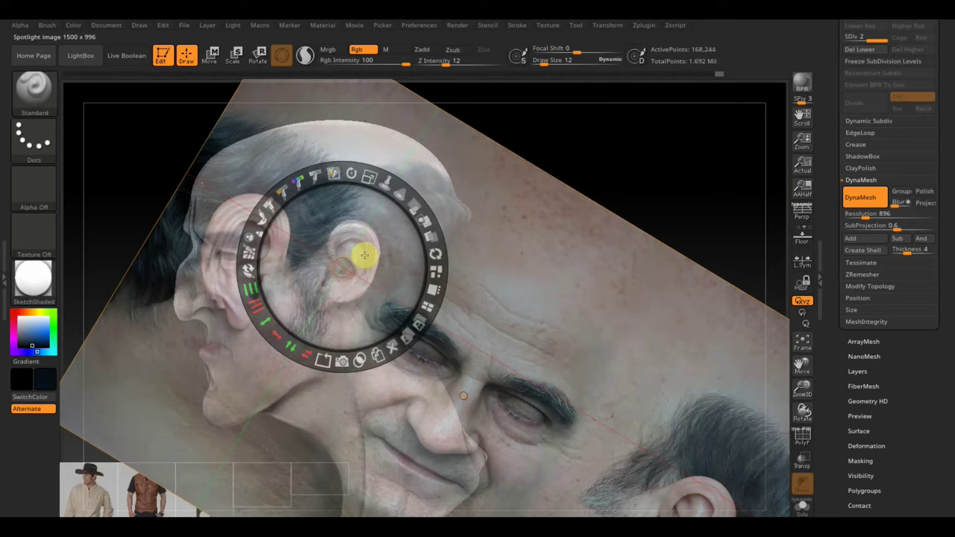
key("z")
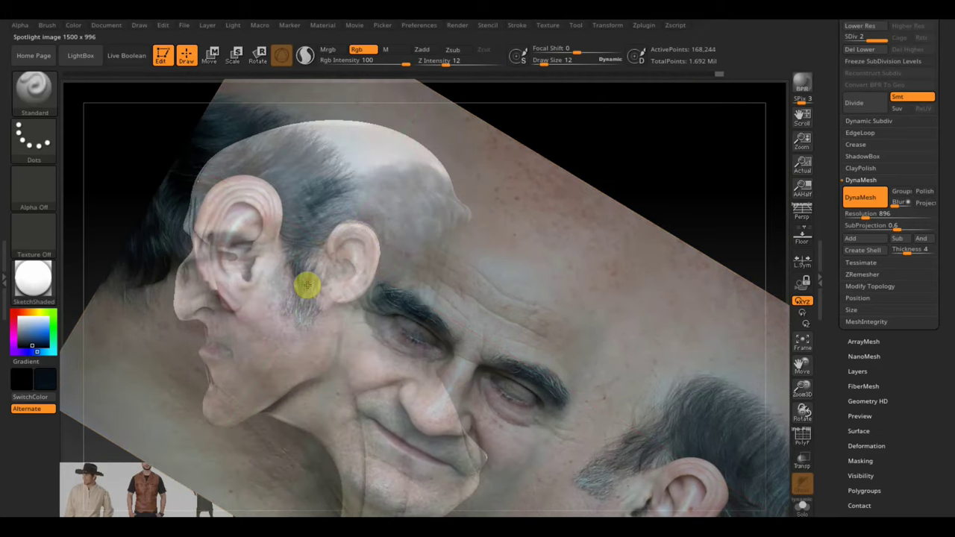
key("shift+z")
key("shift+z")
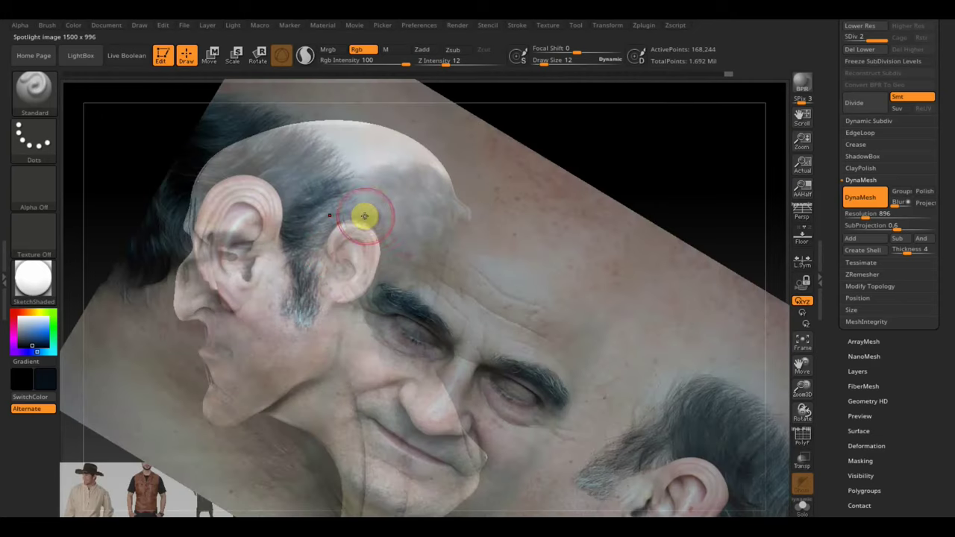
key("shift+z")
left_click_drag(373, 219, 388, 241)
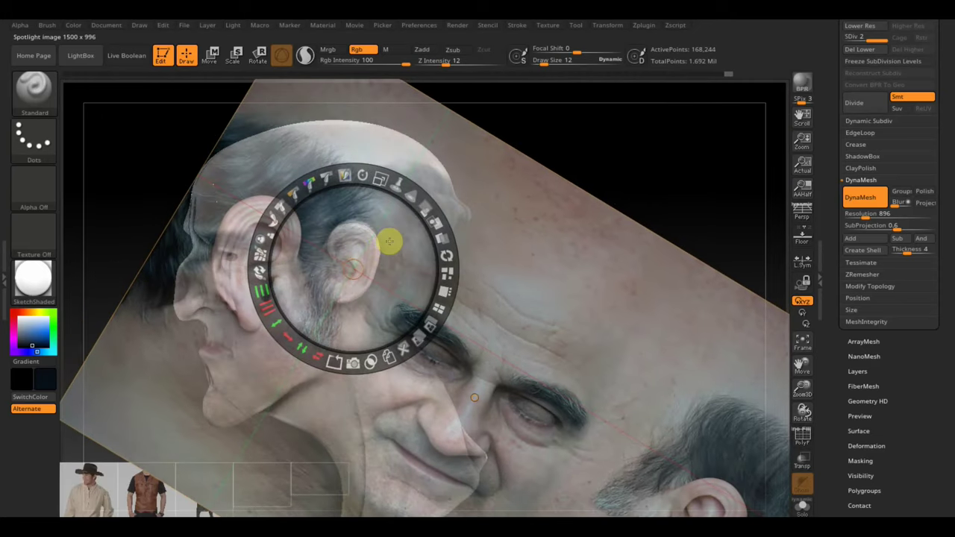
key("z")
left_click(358, 211)
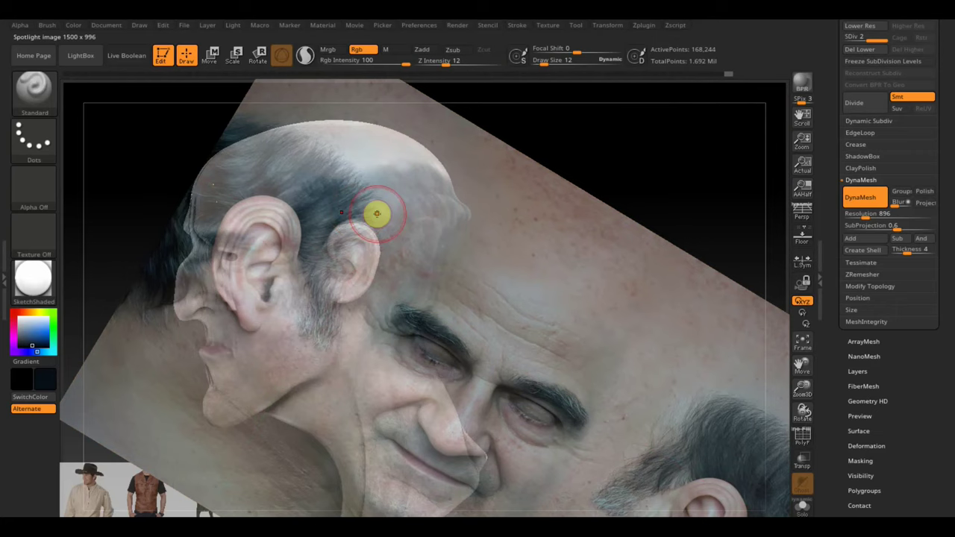
Nudge the photo slightly down and paint dark hair behind the ear.
key("z")
left_click_drag(347, 281, 351, 288)
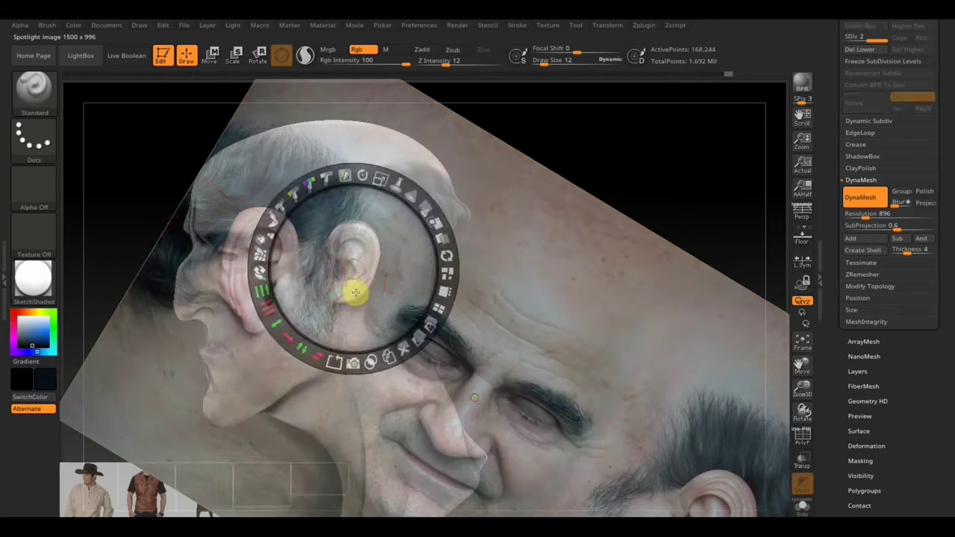
key("z")
mouse_move(305, 199)
left_mouse_down()
mouse_move(305, 222)
mouse_move(326, 206)
left_mouse_up()
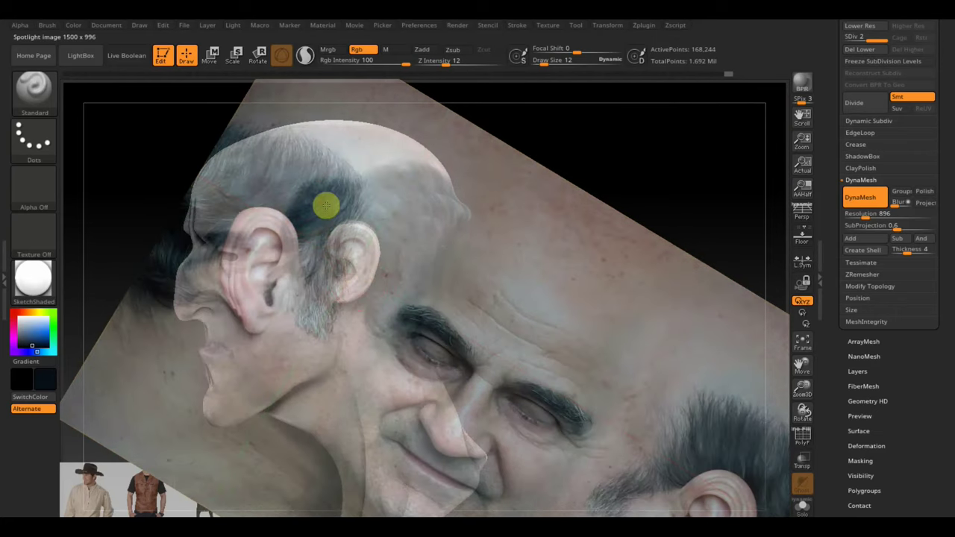
key("shift+z")
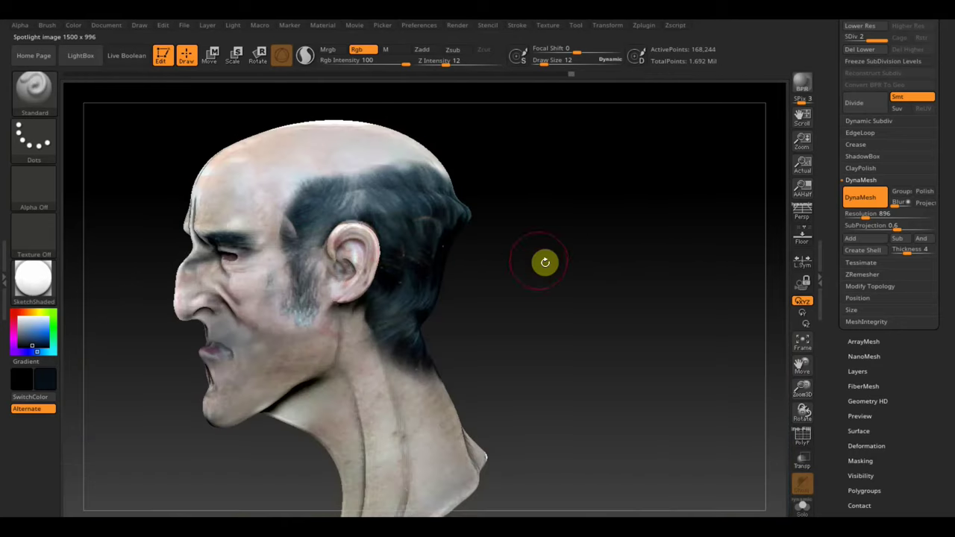
From side view, shrink and level the tilted reference photo, then close the overlay.
mouse_move(544, 262)
left_mouse_down()
mouse_move(518, 263)
mouse_move(546, 271)
mouse_move(544, 258)
left_mouse_up()
key("shift+z")
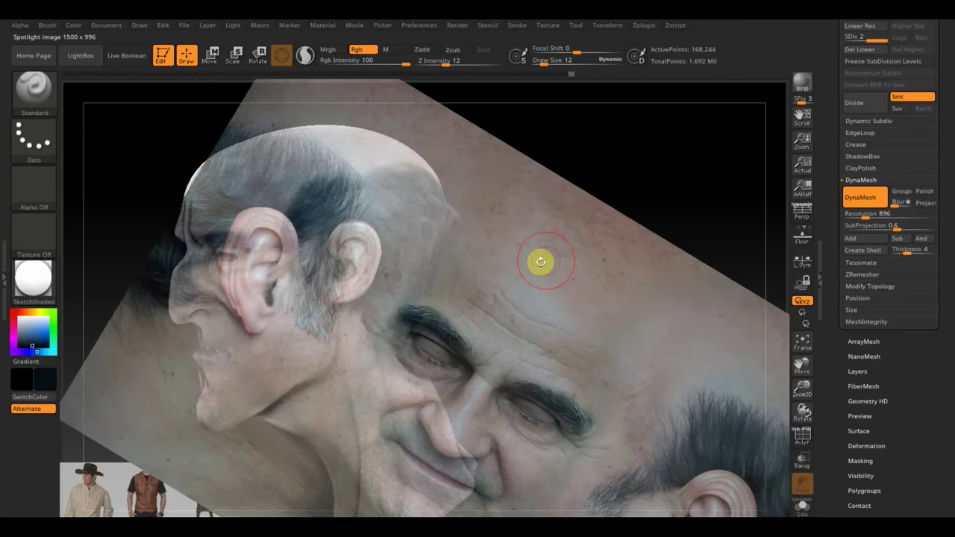
key("z")
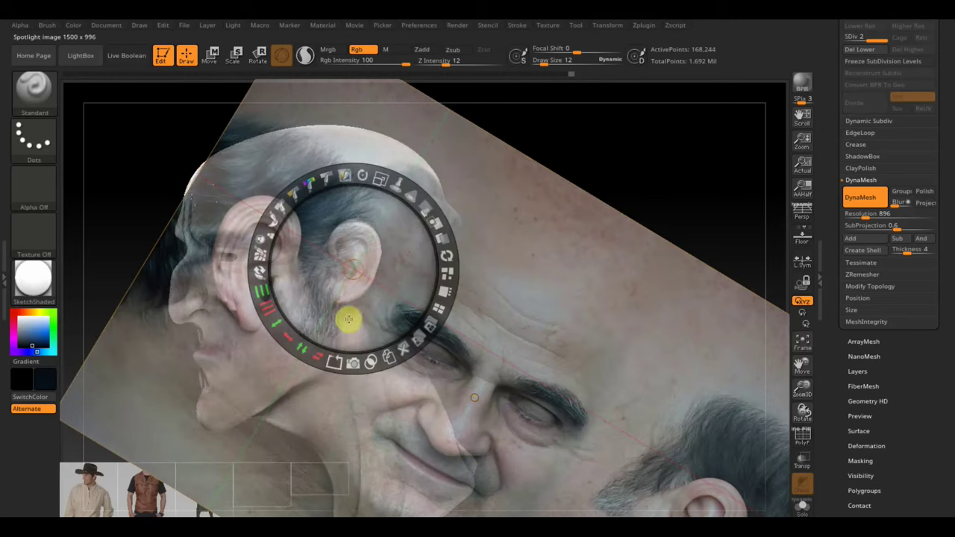
left_click_drag(379, 180, 353, 157)
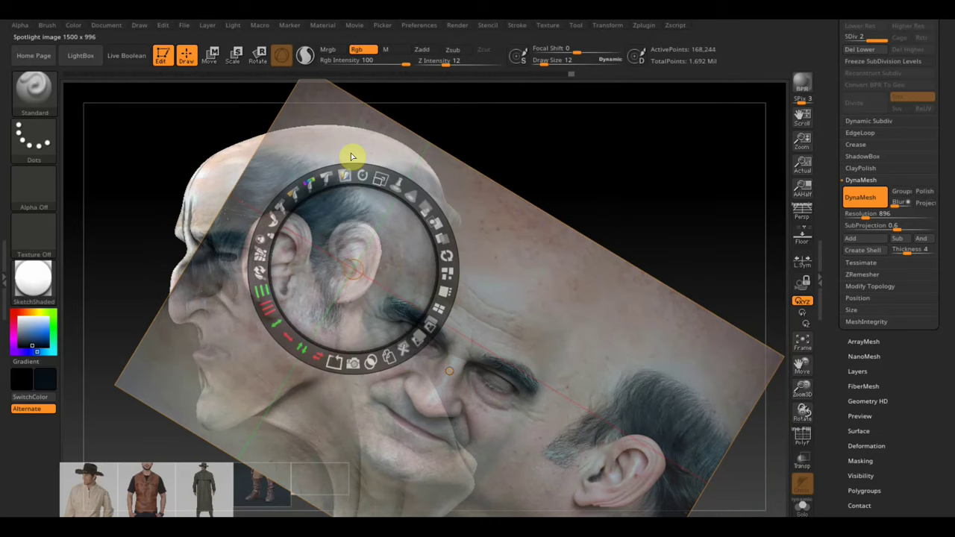
mouse_move(362, 171)
left_mouse_down()
mouse_move(299, 156)
mouse_move(284, 166)
mouse_move(277, 224)
mouse_move(91, 328)
left_mouse_up()
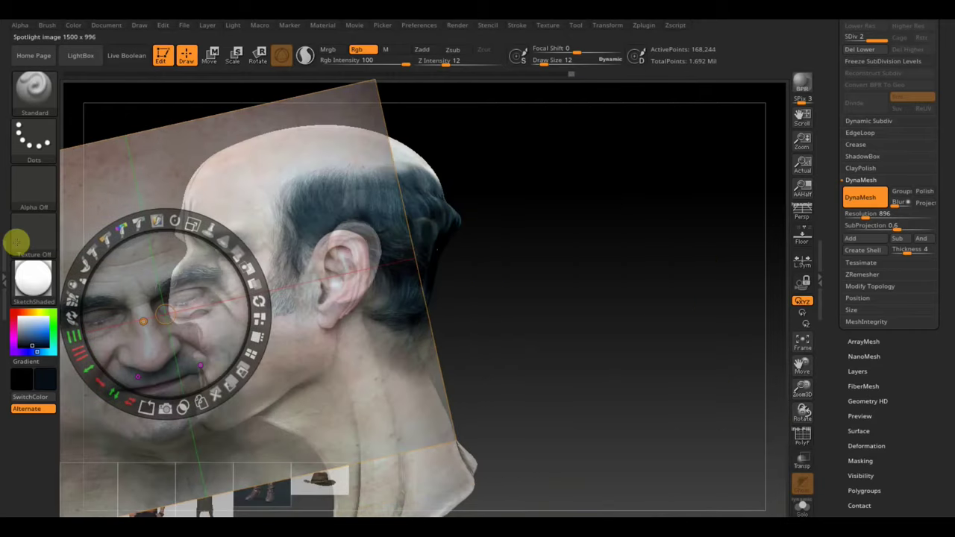
key("z")
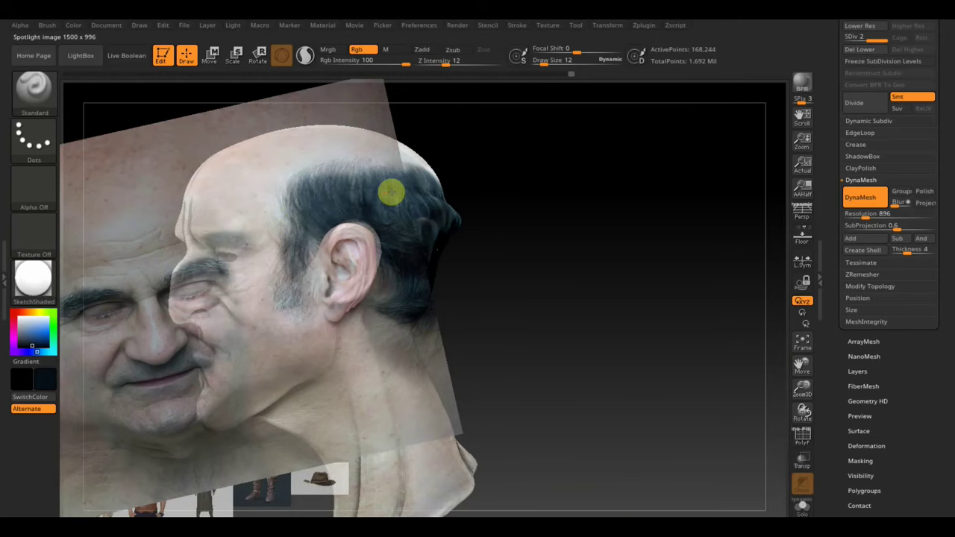
key("shift+z")
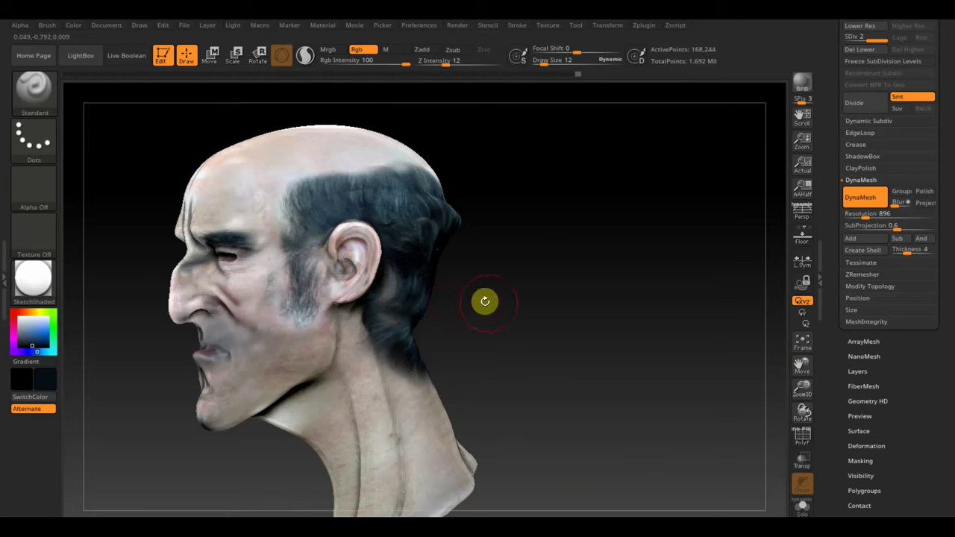
left_click_drag(486, 301, 373, 330)
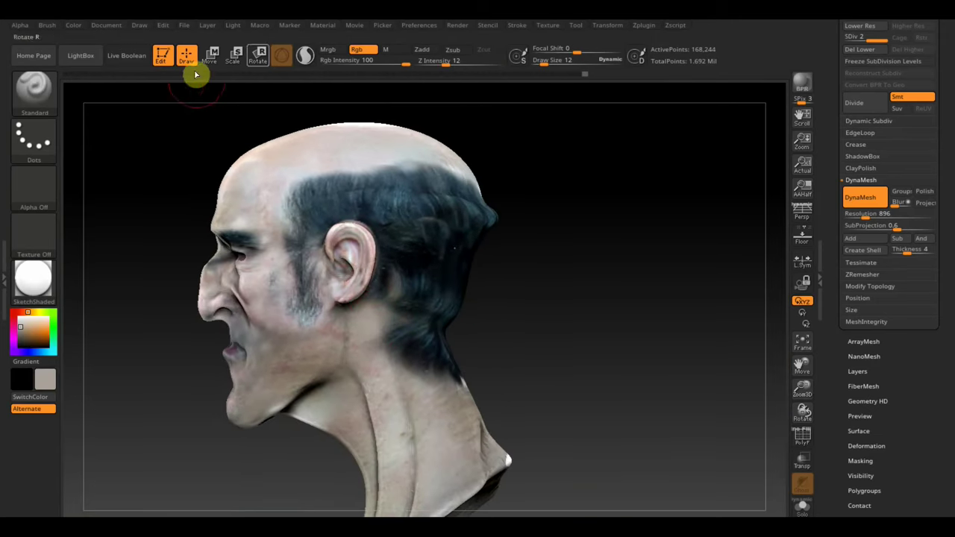
With lowered Rgb Intensity, paint skin tone over the dark band on the back of the neck.
left_click_drag(405, 59, 350, 66)
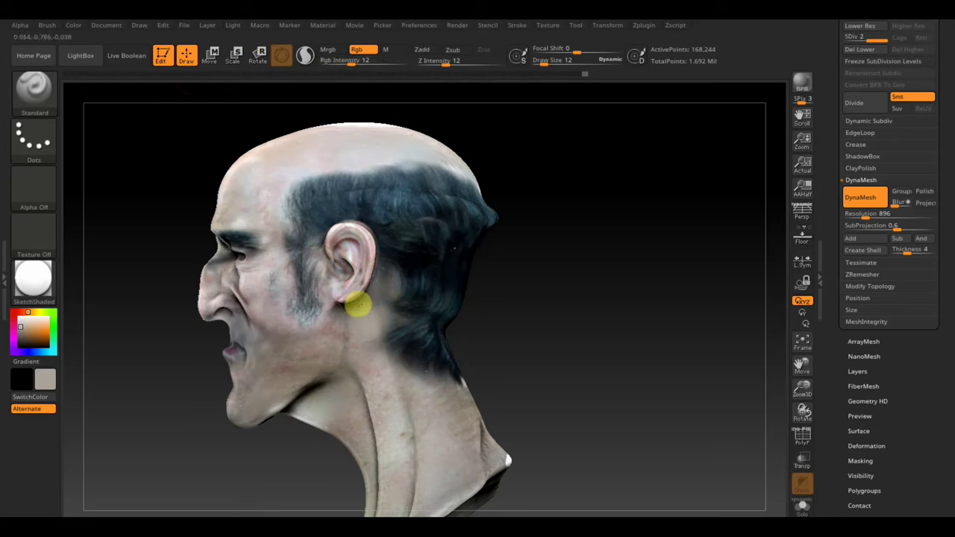
mouse_move(387, 363)
left_mouse_down()
mouse_move(455, 378)
mouse_move(391, 338)
left_mouse_up()
mouse_move(460, 351)
right_mouse_down()
mouse_move(512, 366)
mouse_move(452, 371)
right_mouse_up()
mouse_move(452, 371)
left_mouse_down()
mouse_move(410, 437)
mouse_move(386, 422)
mouse_move(405, 473)
left_mouse_up()
mouse_move(401, 381)
left_mouse_down()
mouse_move(395, 369)
mouse_move(443, 358)
mouse_move(358, 345)
left_mouse_up()
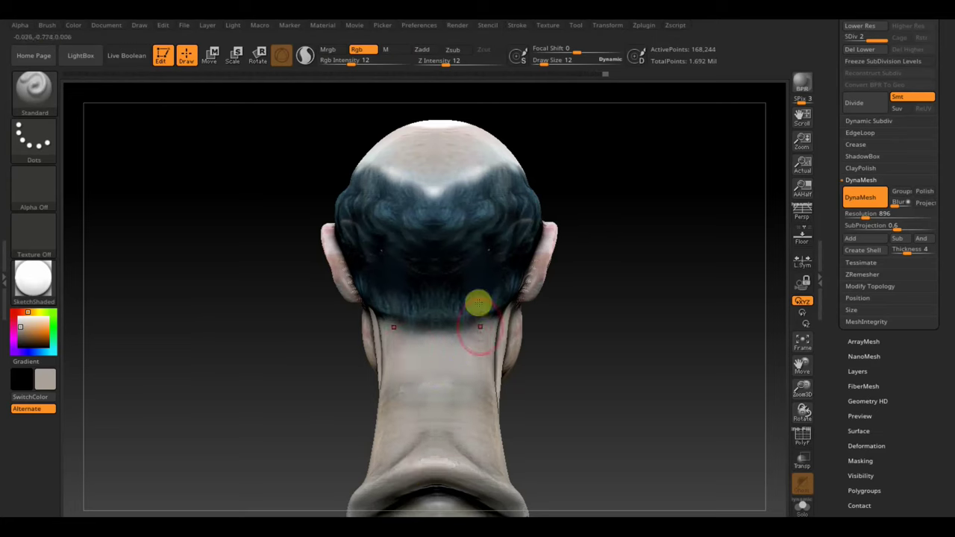
Drop Rgb Intensity to 9 and dim the bright white highlight on the crown.
left_click_drag(351, 64, 341, 59)
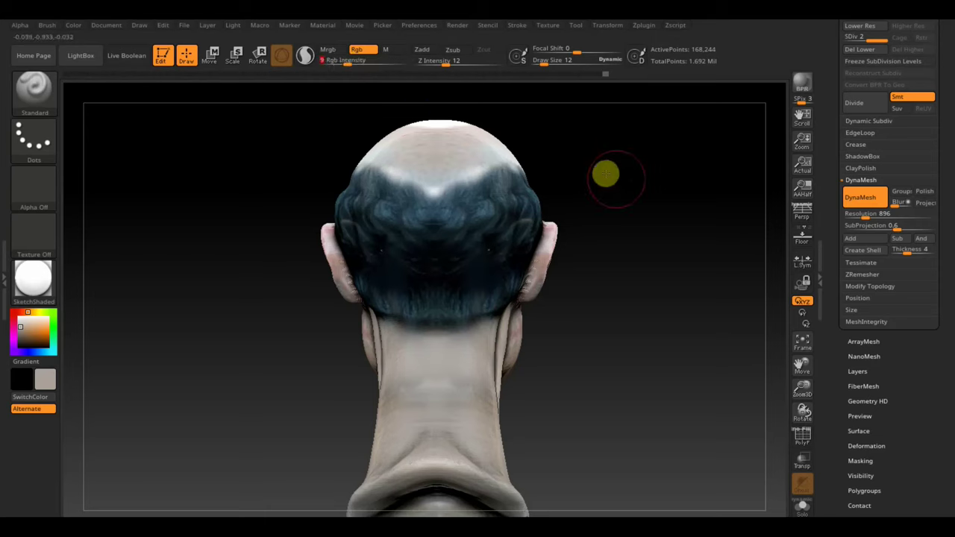
left_click_drag(605, 172, 526, 214)
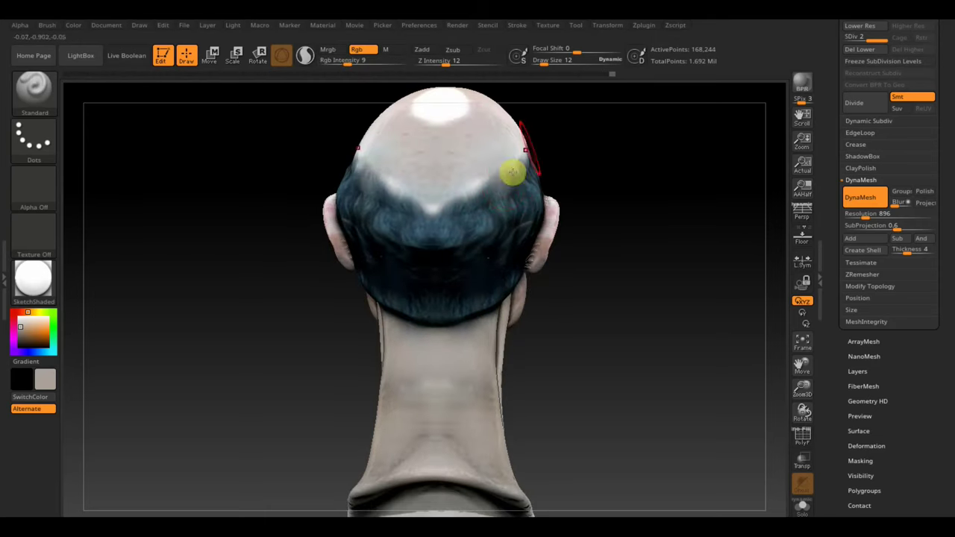
mouse_move(495, 171)
left_mouse_down()
mouse_move(405, 127)
mouse_move(416, 112)
mouse_move(390, 96)
left_mouse_up()
mouse_move(605, 146)
left_mouse_down()
mouse_move(612, 247)
mouse_move(600, 314)
left_mouse_up()
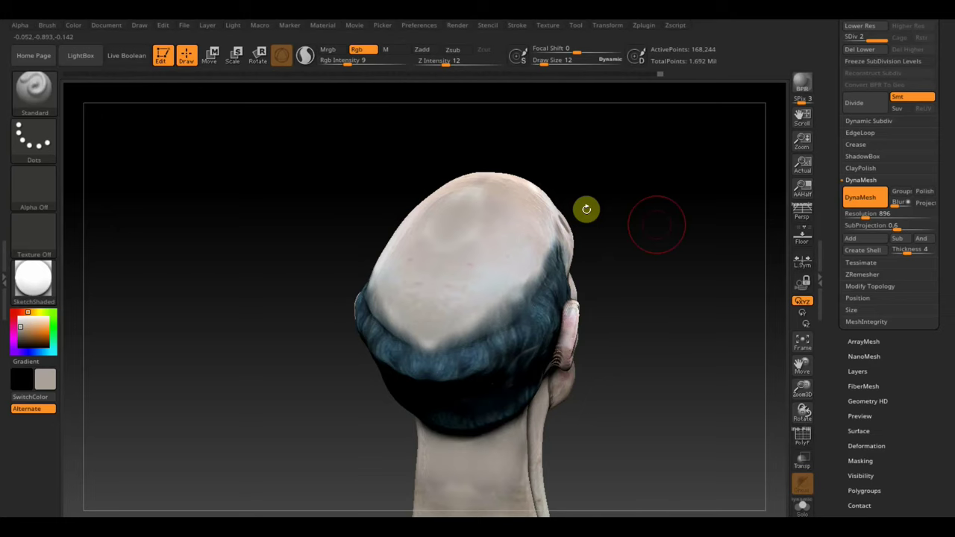
left_click_drag(586, 209, 624, 312)
Place the face photo onto the head, then enlarge and recentre it.
key("shift+z")
key("z")
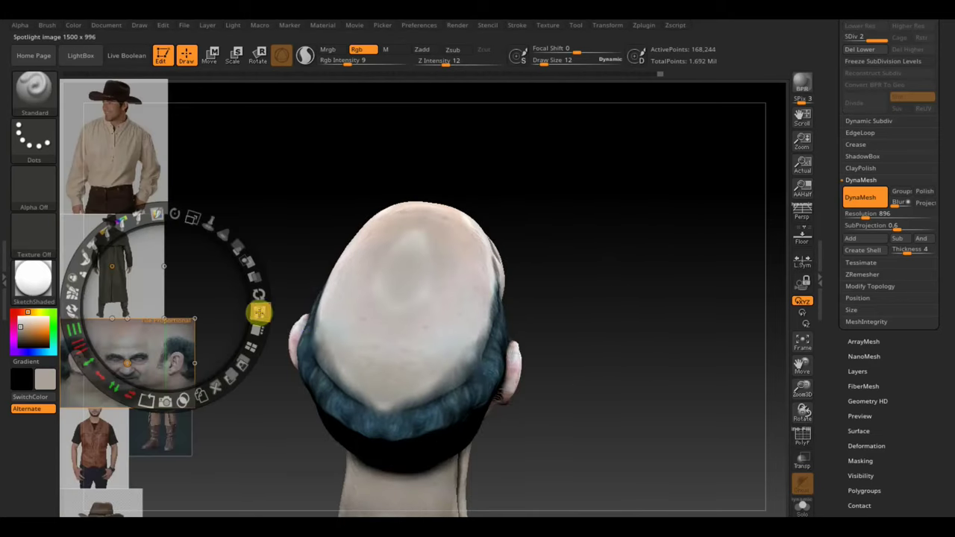
key("z")
key("z")
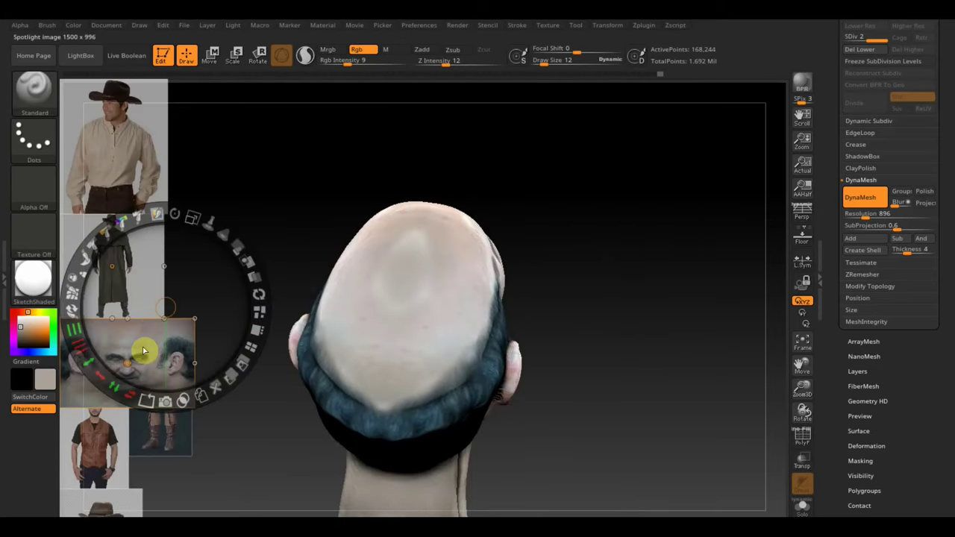
left_click(142, 346)
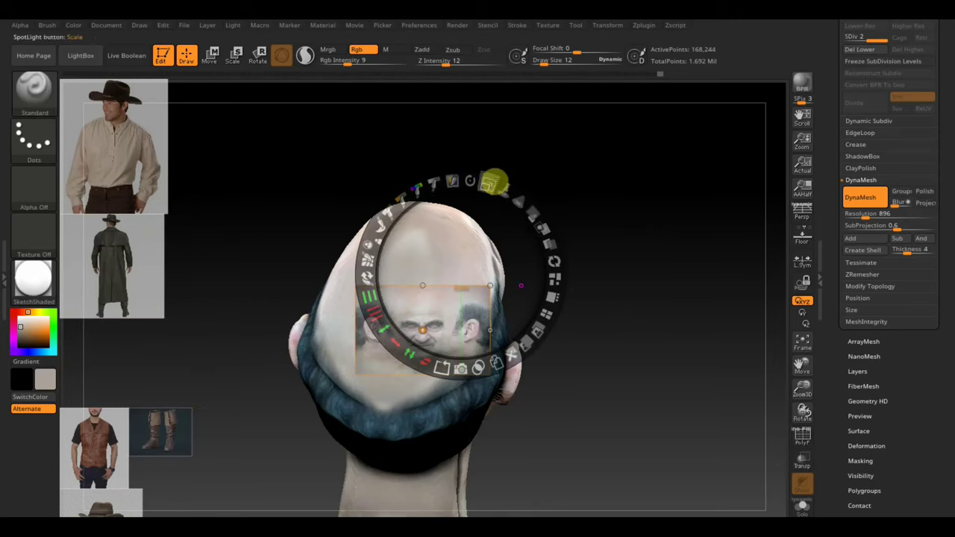
mouse_move(494, 184)
left_mouse_down()
mouse_move(552, 221)
mouse_move(667, 349)
left_mouse_up()
left_click_drag(490, 299, 557, 191)
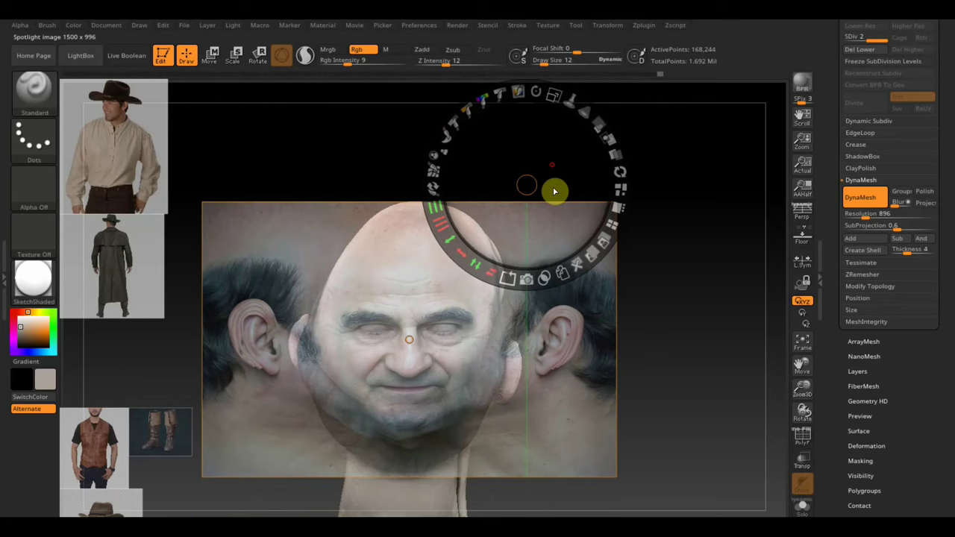
key("z")
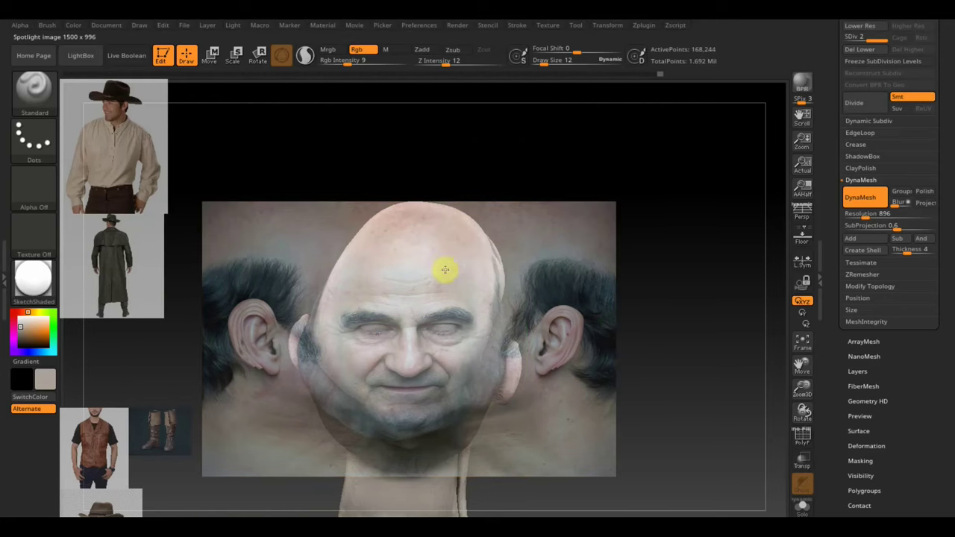
key("shift+z")
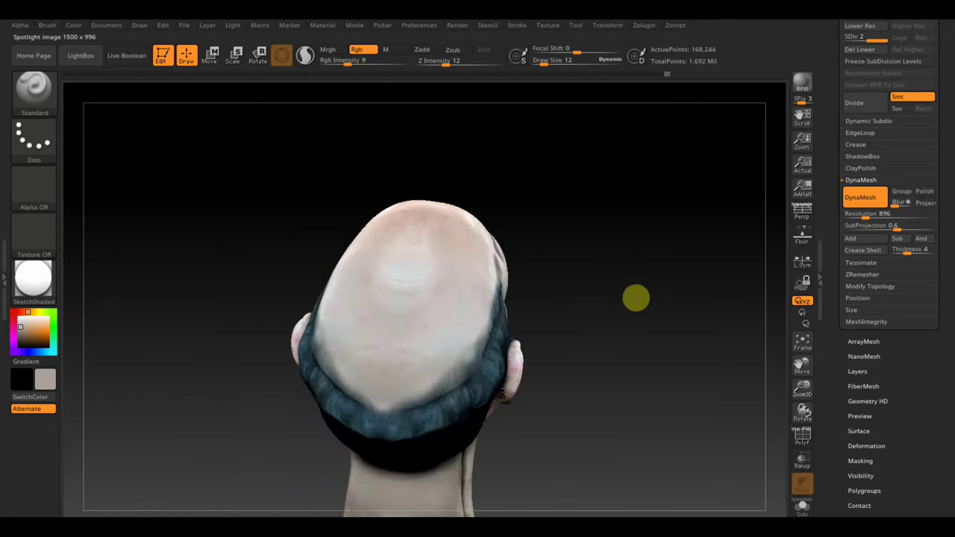
From a top-down view, nudge the face photo upward over the head, then close it.
mouse_move(632, 303)
left_mouse_down()
mouse_move(631, 253)
mouse_move(657, 273)
left_mouse_up()
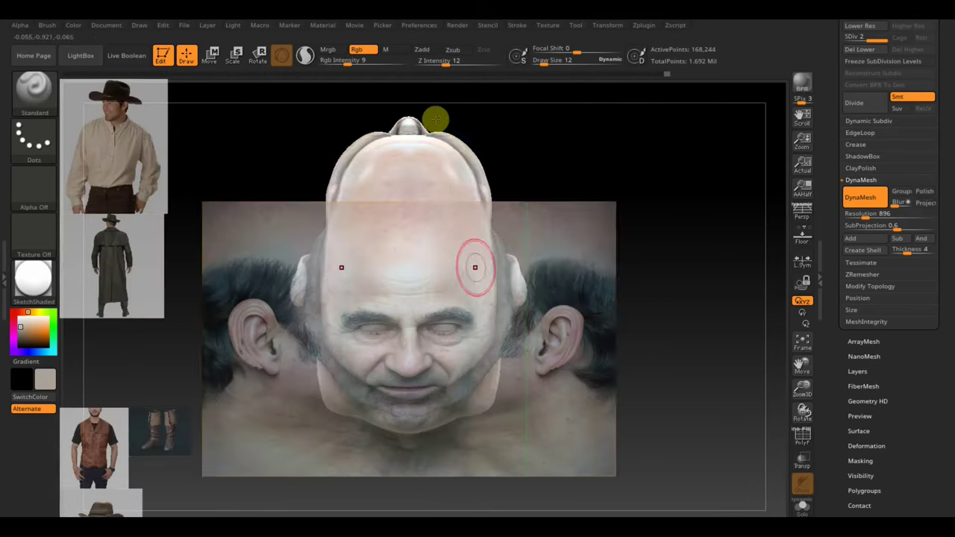
key("shift+z")
key("z")
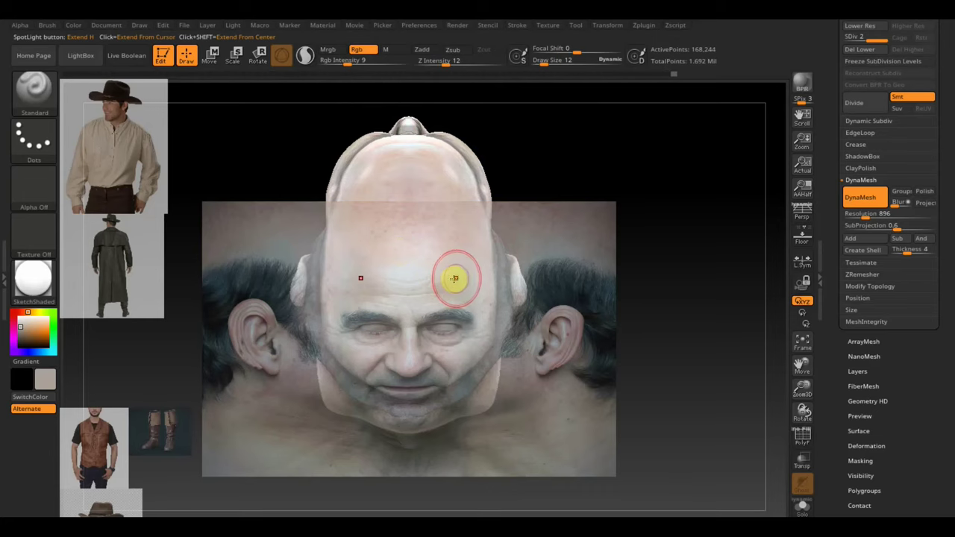
key("z")
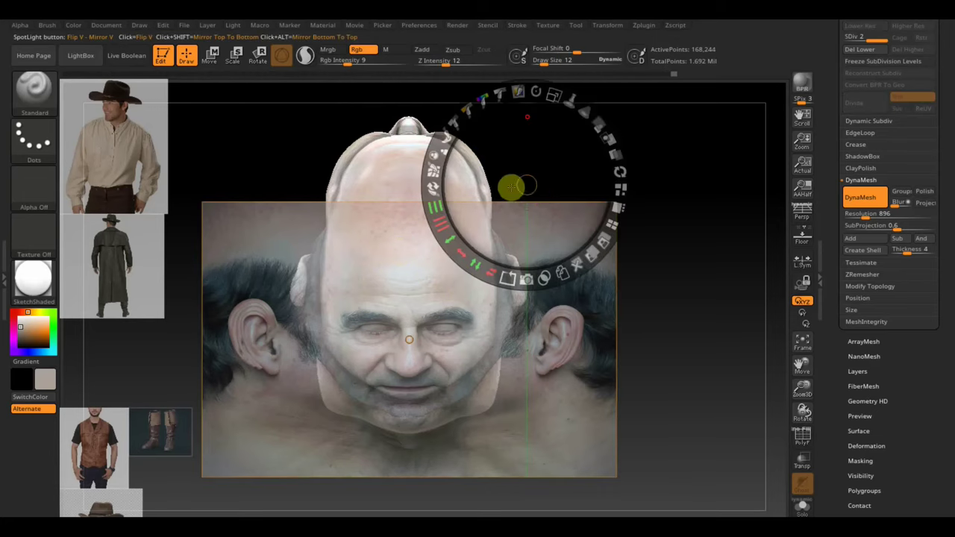
left_click_drag(589, 185, 579, 116)
key("z")
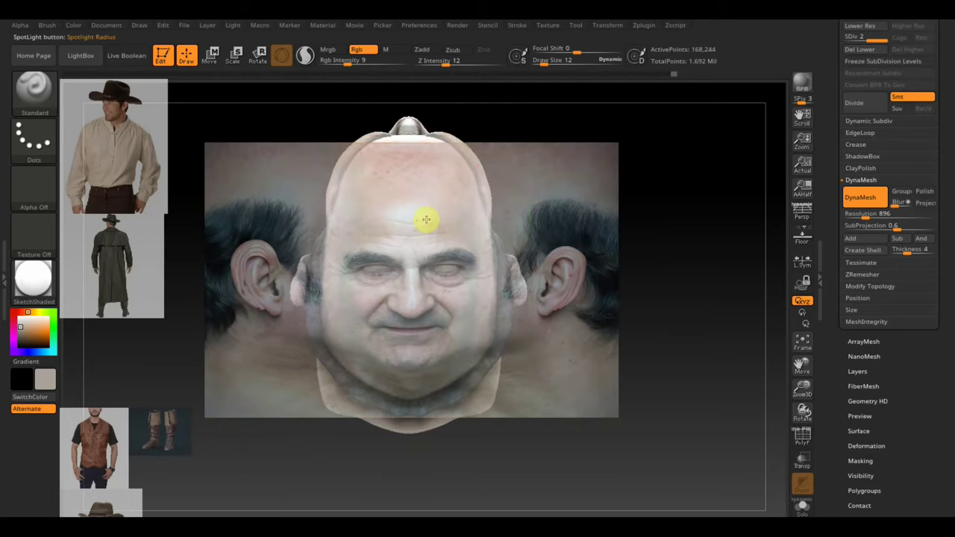
key("shift+z")
mouse_move(515, 224)
left_mouse_down()
mouse_move(633, 247)
mouse_move(571, 286)
mouse_move(637, 284)
mouse_move(604, 351)
mouse_move(619, 329)
mouse_move(630, 350)
mouse_move(618, 316)
mouse_move(635, 322)
left_mouse_up()
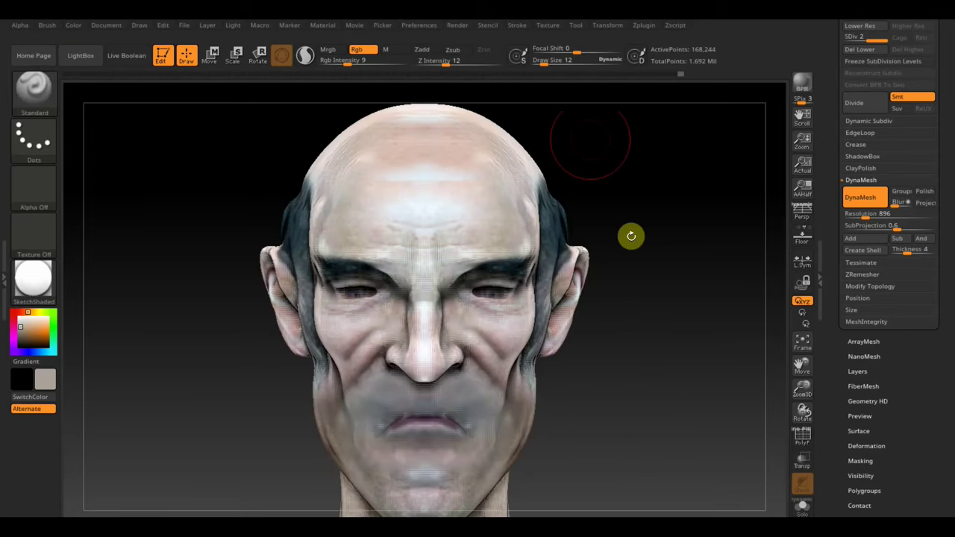
Enlarge and fade the face photo, then paint darker eyebrows at Rgb Intensity 100.
left_click_drag(630, 236, 650, 145)
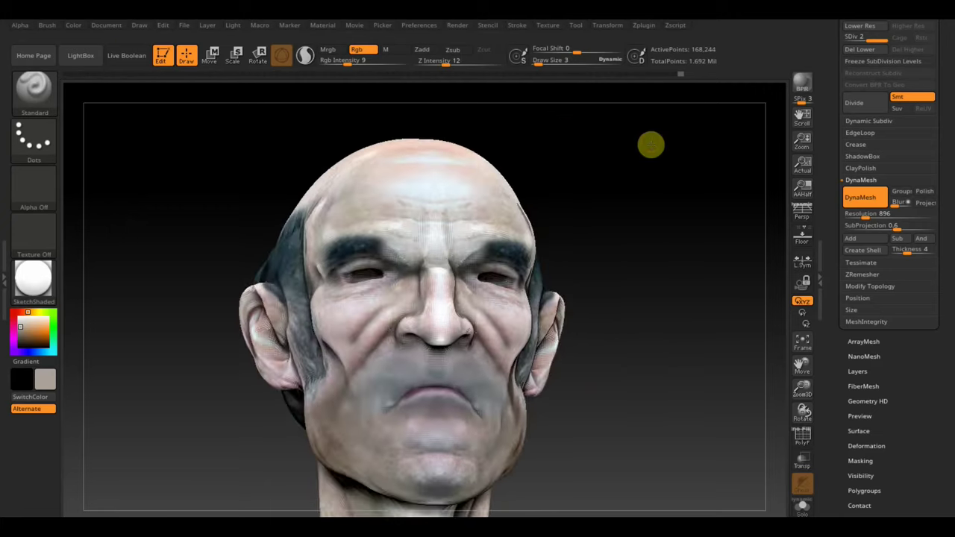
key("shift+z")
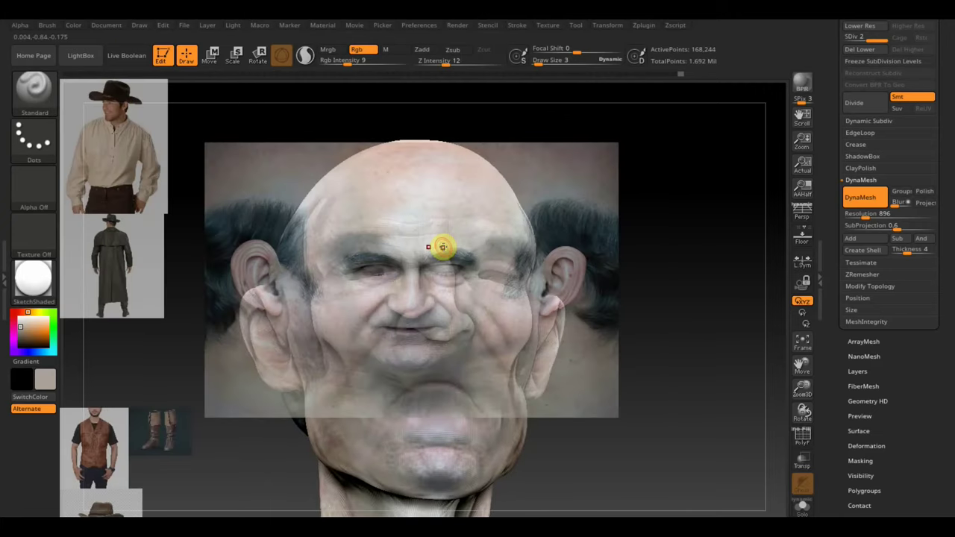
key("z")
mouse_move(538, 94)
left_mouse_down()
mouse_move(568, 108)
mouse_move(552, 140)
mouse_move(550, 124)
left_mouse_up()
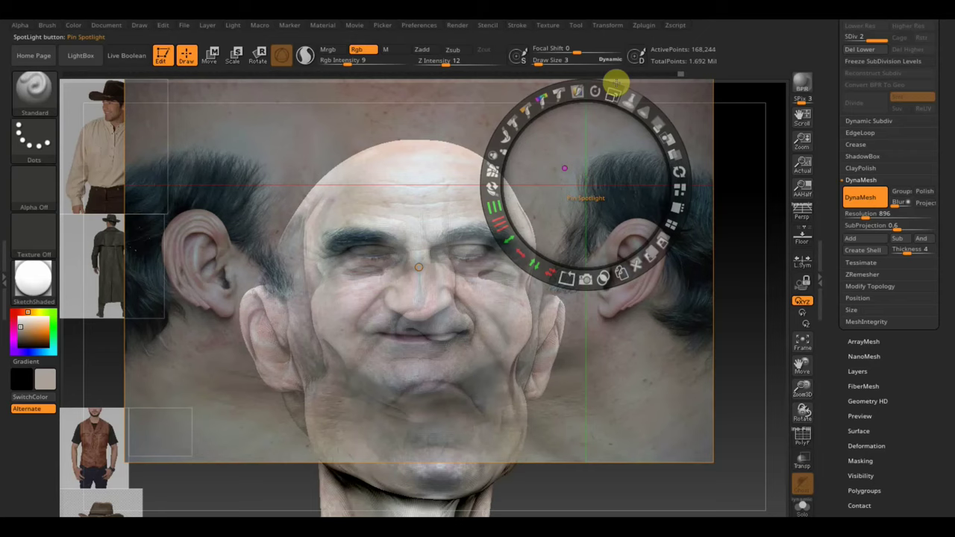
mouse_move(616, 82)
left_mouse_down()
mouse_move(646, 106)
mouse_move(614, 100)
left_mouse_up()
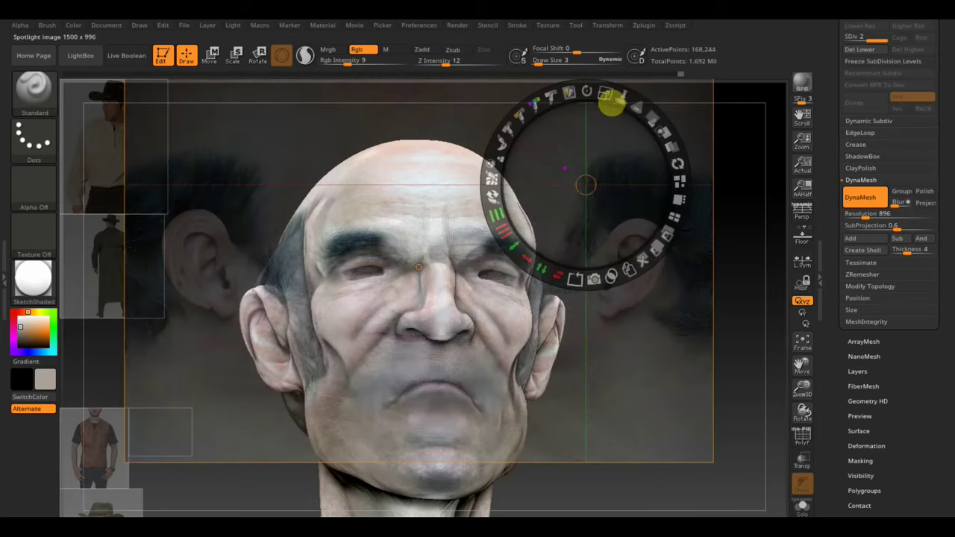
key("z")
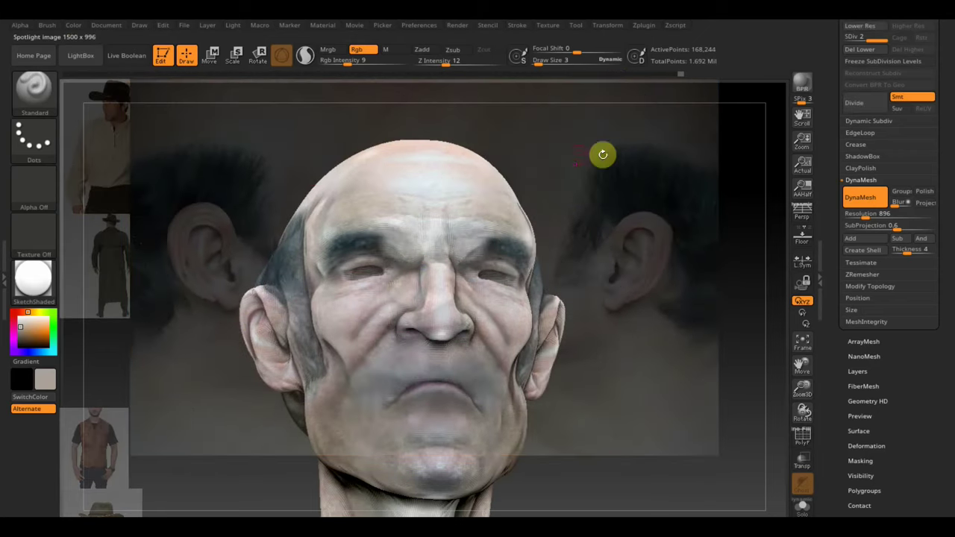
left_click_drag(362, 71, 411, 70)
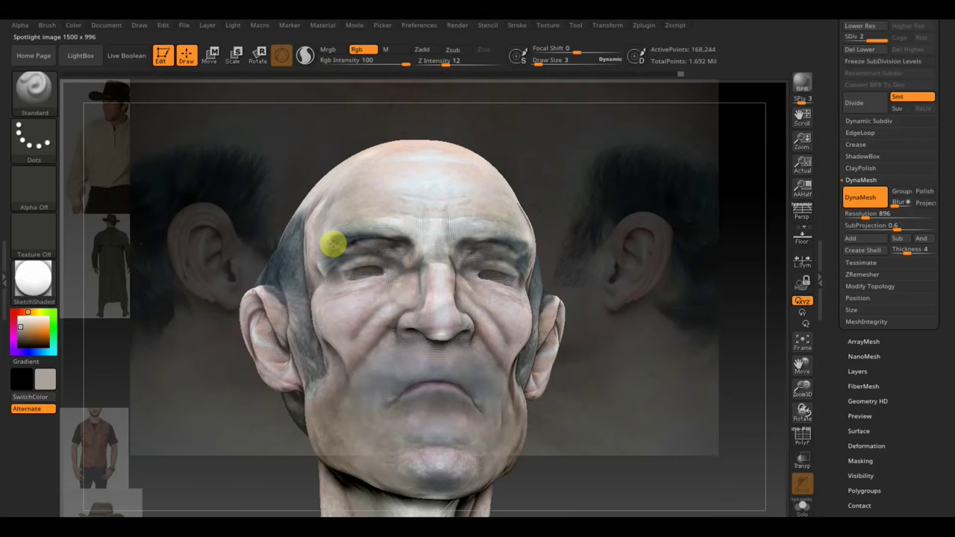
mouse_move(333, 244)
left_mouse_down()
mouse_move(393, 235)
mouse_move(336, 234)
mouse_move(412, 241)
mouse_move(358, 219)
mouse_move(319, 251)
left_mouse_up()
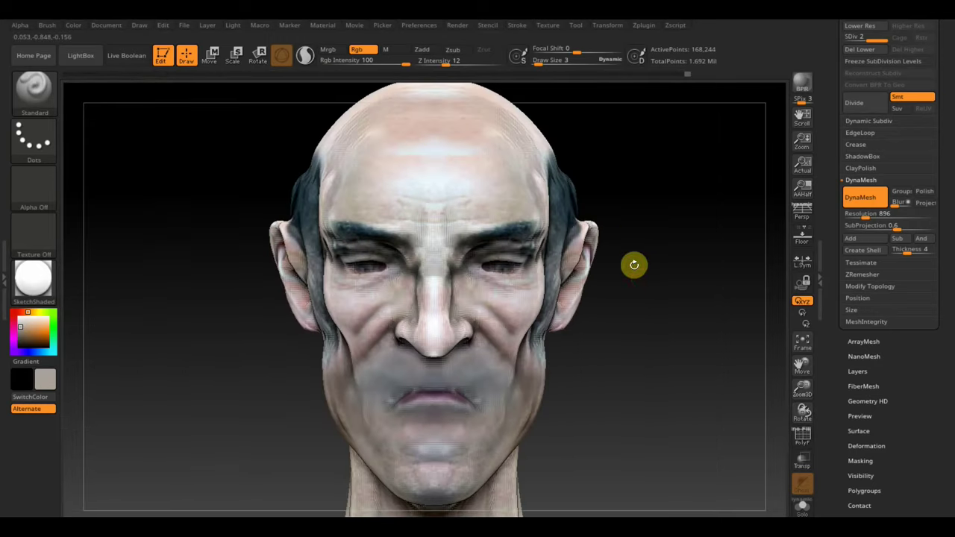
With brush size 3, lighten the skin under the left eyebrow, then return to near-front view.
left_click_drag(643, 289, 671, 264)
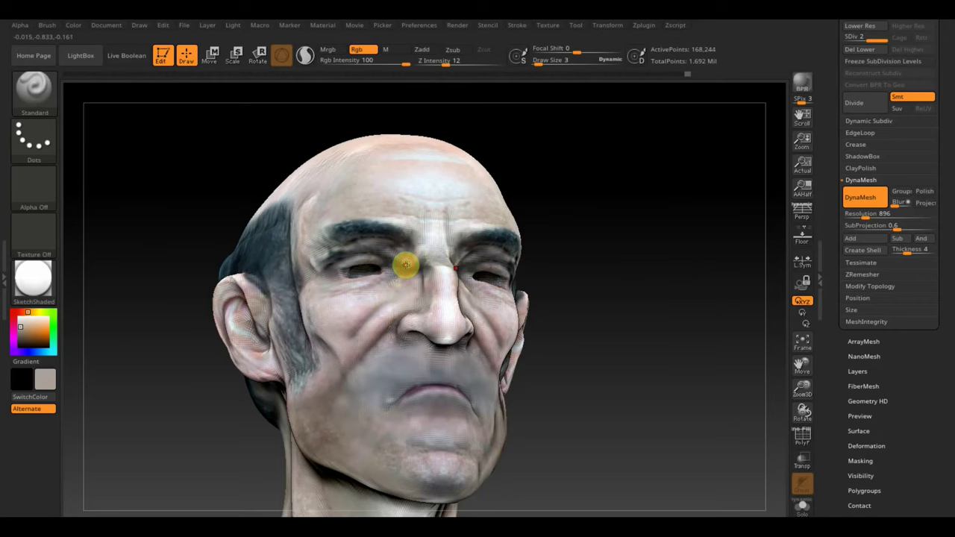
left_click_drag(544, 64, 544, 63)
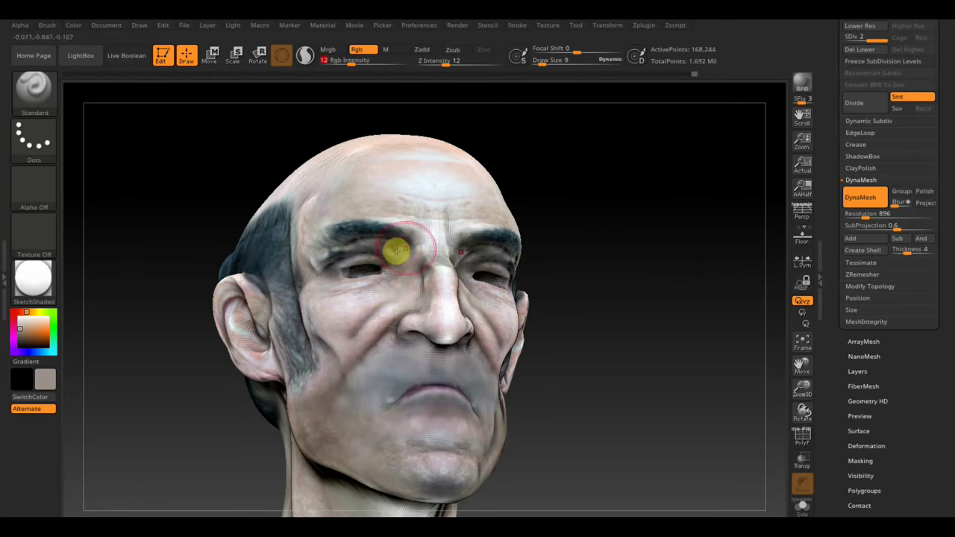
left_click_drag(539, 63, 534, 62)
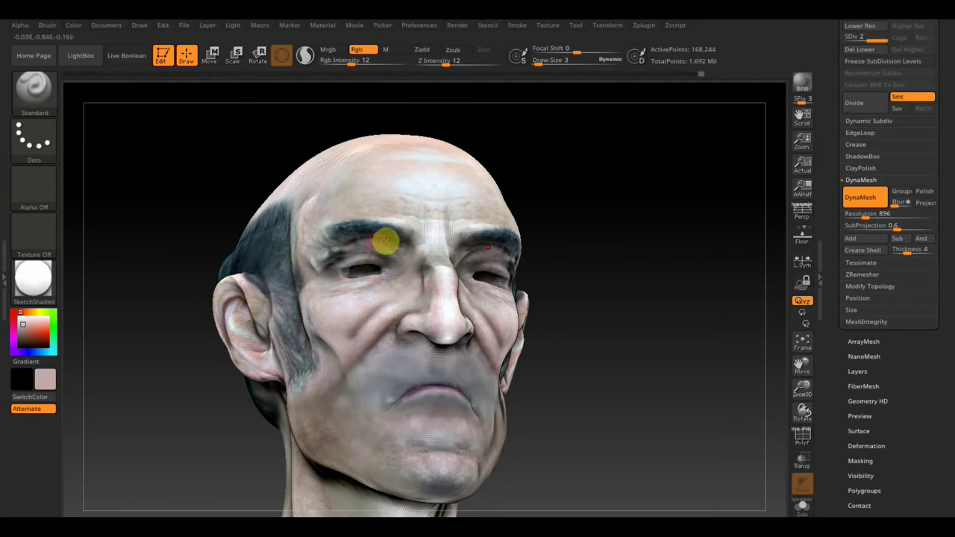
mouse_move(386, 240)
left_mouse_down()
mouse_move(315, 247)
mouse_move(318, 264)
mouse_move(401, 254)
mouse_move(383, 266)
mouse_move(398, 239)
mouse_move(375, 253)
left_mouse_up()
key("c")
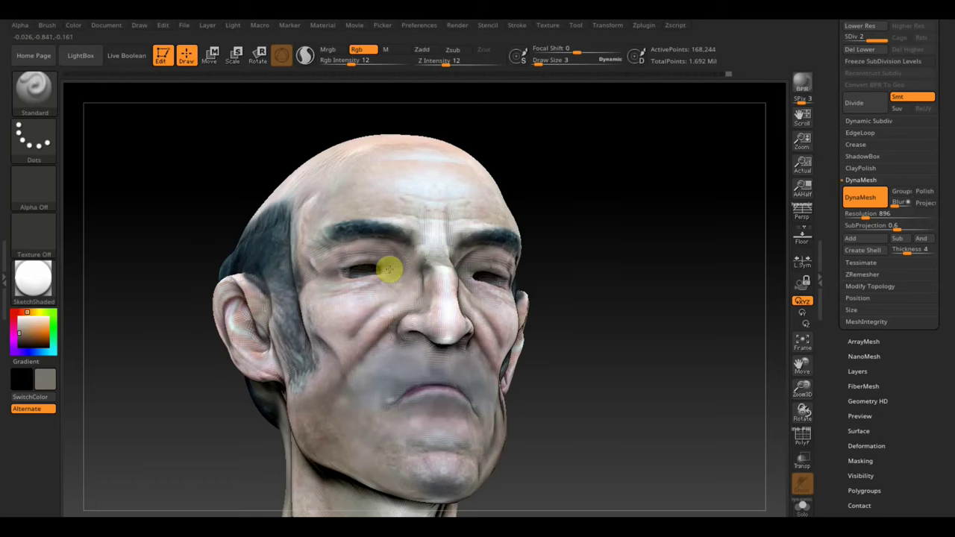
left_click_drag(537, 257, 634, 234)
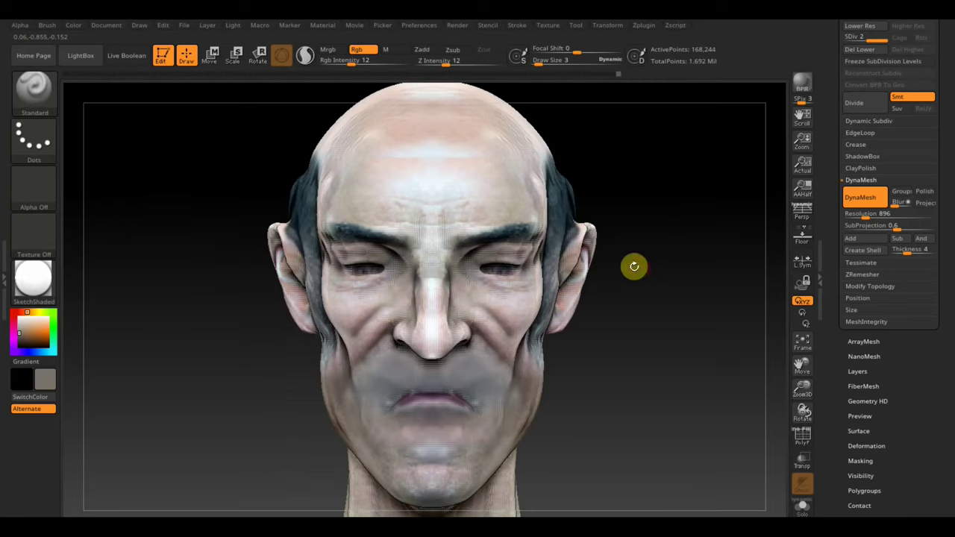
mouse_move(633, 266)
left_mouse_down()
mouse_move(680, 257)
mouse_move(646, 273)
mouse_move(649, 319)
left_mouse_up()
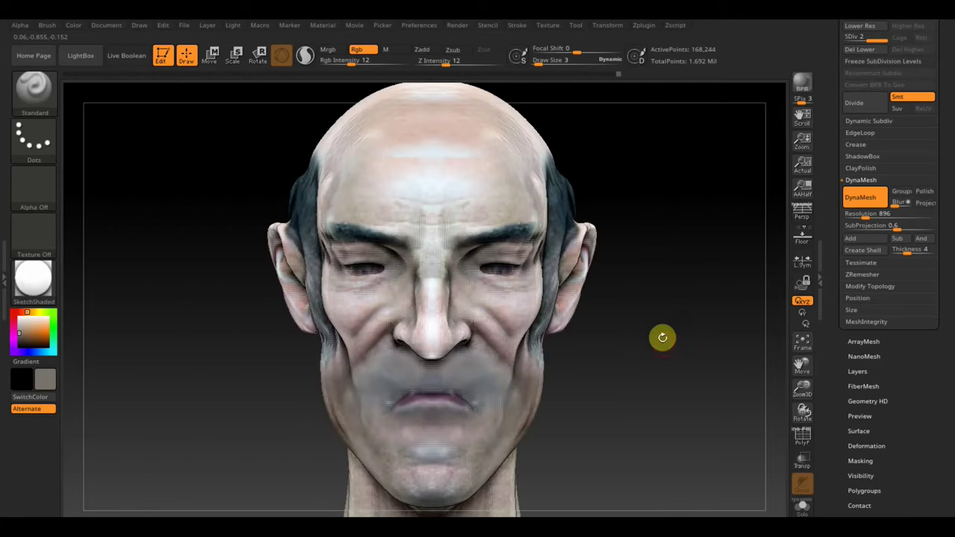
mouse_move(661, 352)
left_mouse_down()
mouse_move(656, 336)
mouse_move(688, 355)
mouse_move(696, 323)
left_mouse_up()
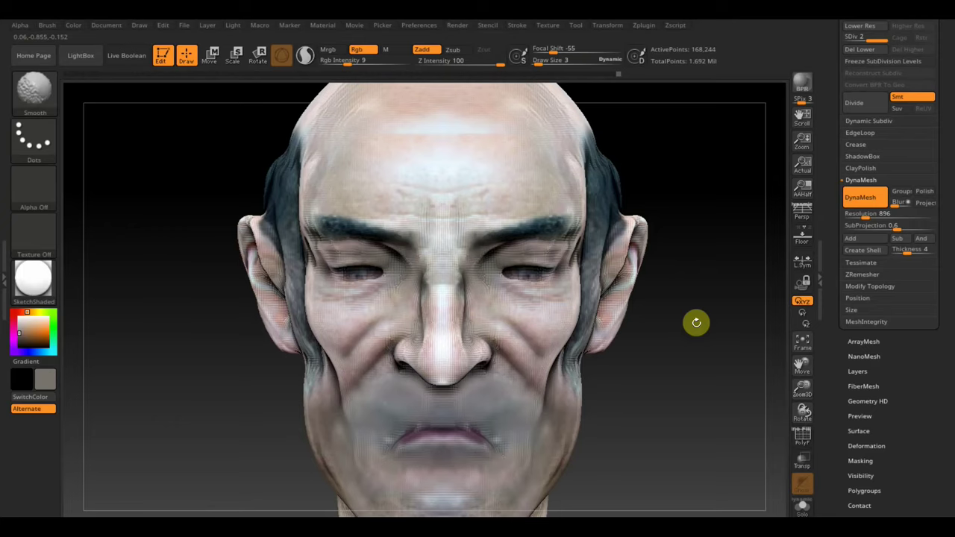
Show the reference photo and shrink it behind the head with the bust in view.
key("f")
left_click_drag(602, 362, 603, 305)
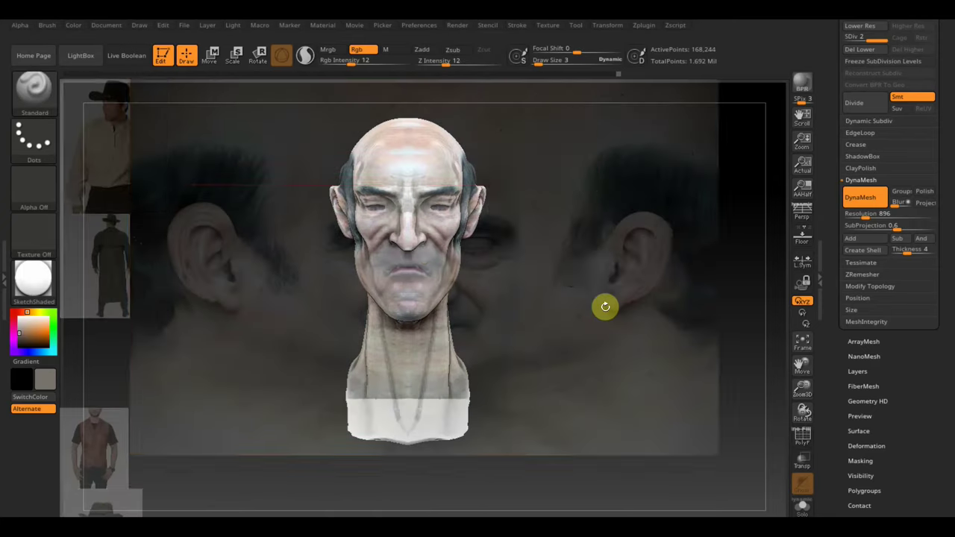
key("z")
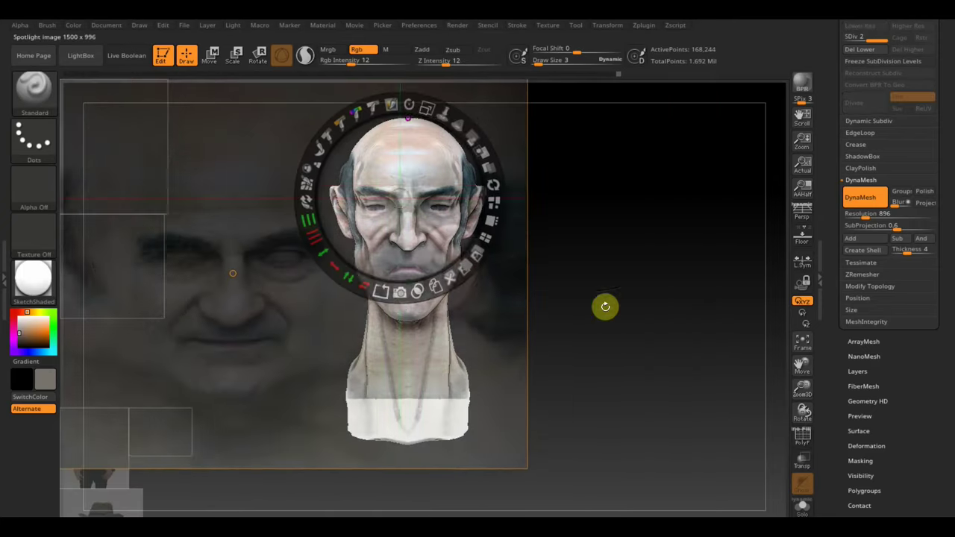
key("z")
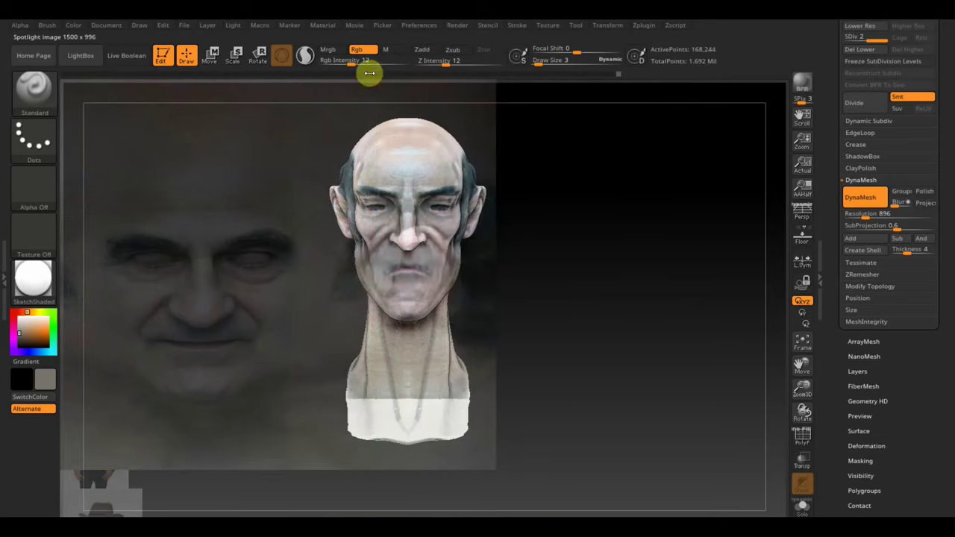
At colour intensity 100 with a larger brush, paint the white bust base skin-toned.
left_click_drag(365, 61, 406, 61)
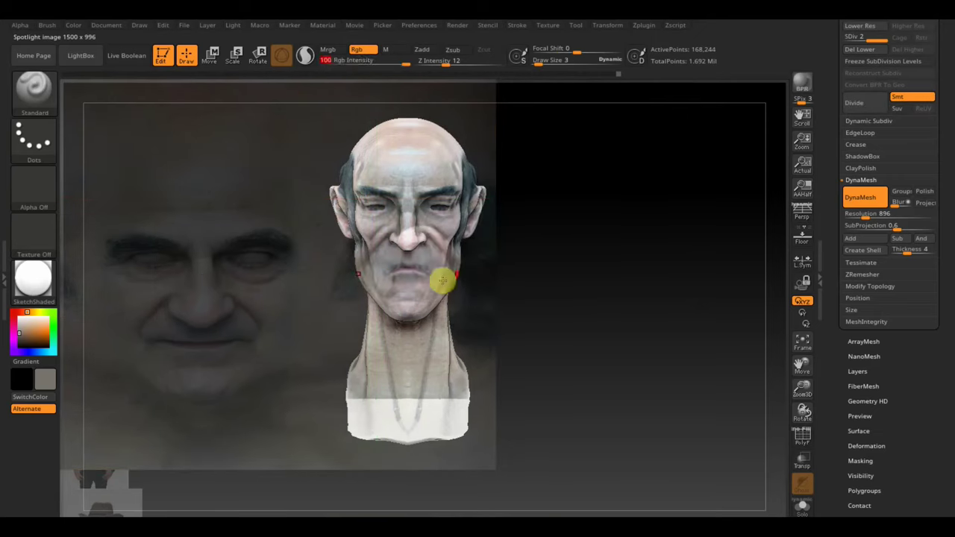
left_click_drag(537, 65, 549, 65)
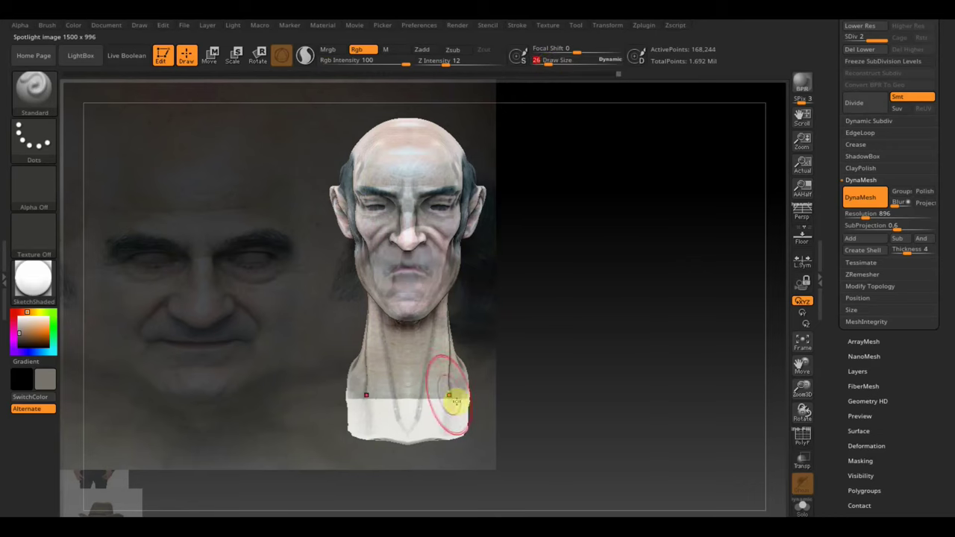
mouse_move(448, 405)
left_mouse_down()
mouse_move(452, 420)
mouse_move(437, 405)
mouse_move(403, 434)
left_mouse_up()
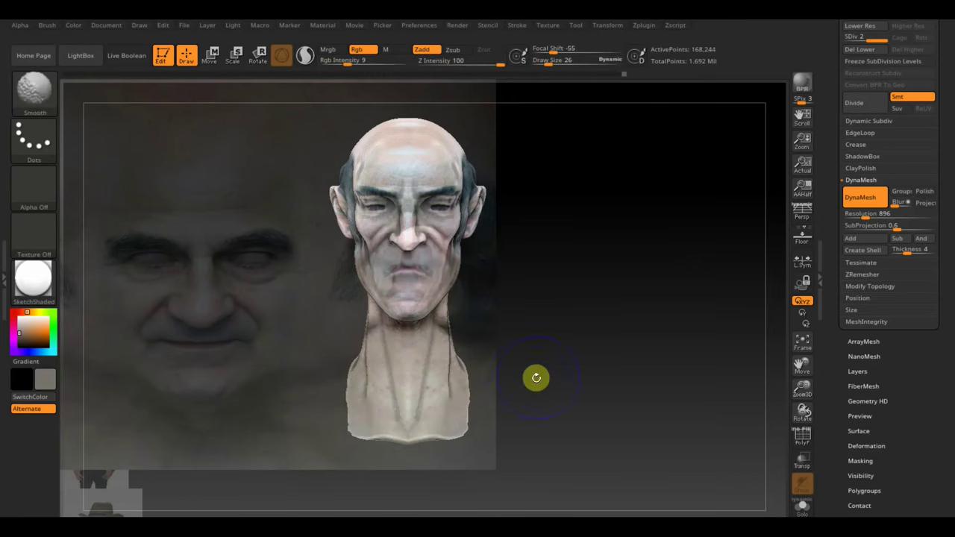
key("shift+z")
mouse_move(548, 375)
left_mouse_down()
mouse_move(580, 368)
mouse_move(515, 361)
left_mouse_up()
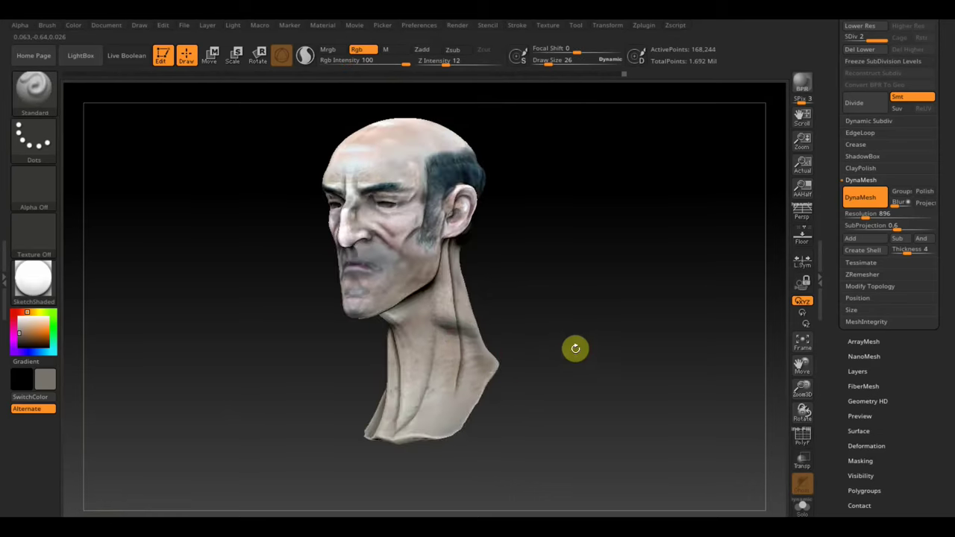
Resize and reposition the side reference photo against the rotated head, then hide it.
left_click_drag(574, 348, 579, 361)
key("shift+z")
key("z")
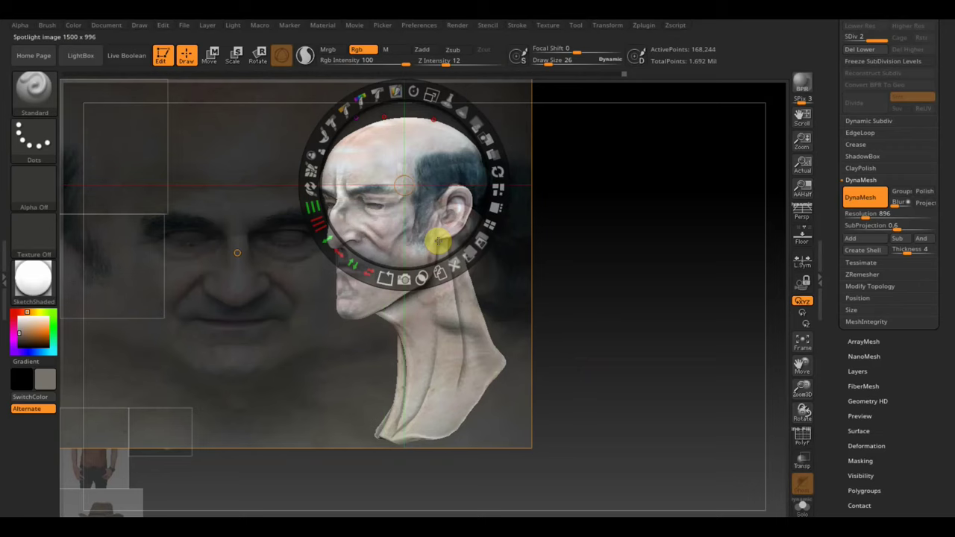
key("z")
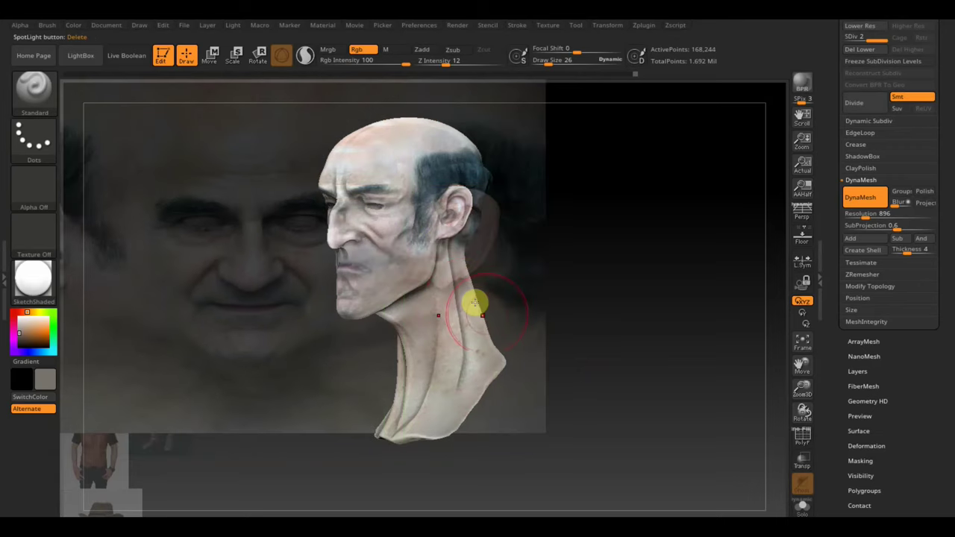
key("z")
mouse_move(490, 170)
left_mouse_down()
mouse_move(482, 162)
mouse_move(510, 144)
left_mouse_up()
key("z")
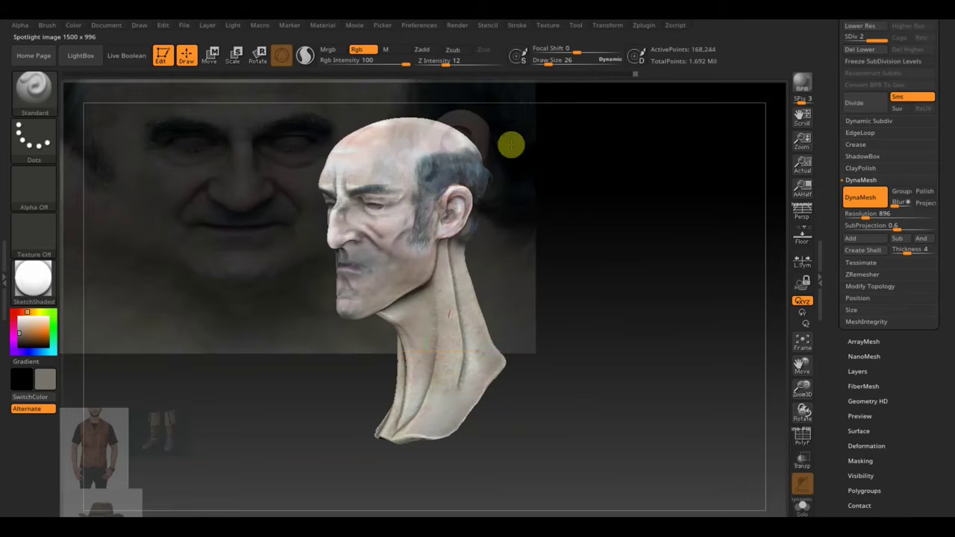
key("shift+z")
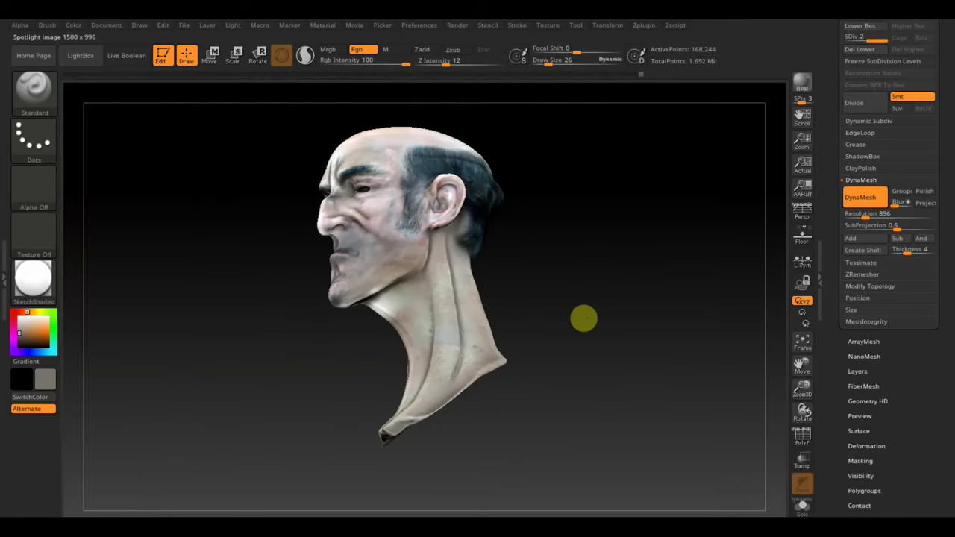
key("shift+z")
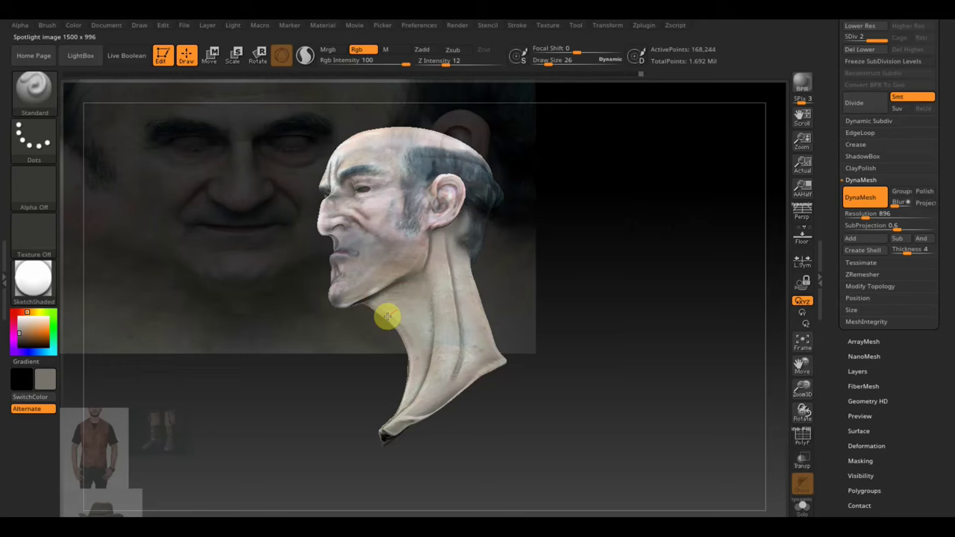
key("shift+z")
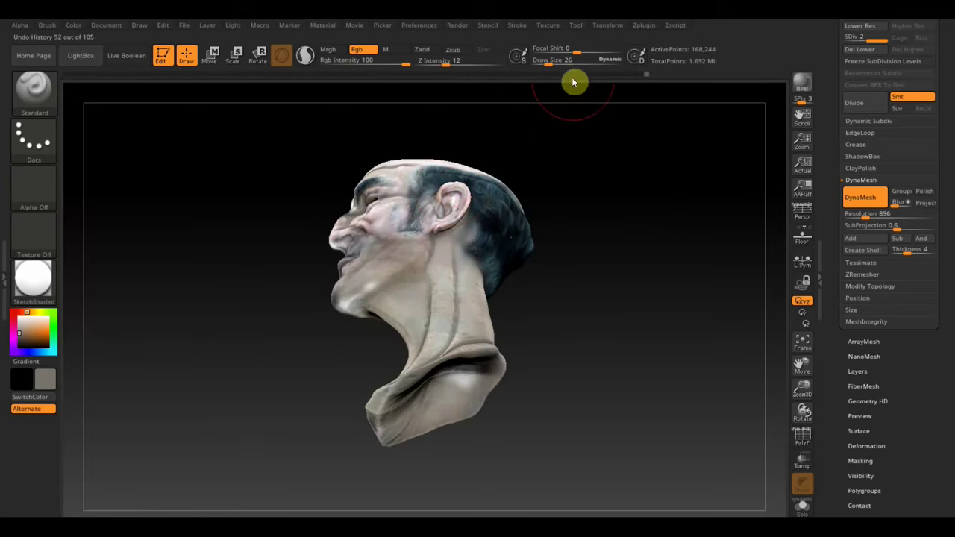
Shrink the brush, save the project, and lower colour intensity to 17.
left_click_drag(552, 65, 549, 63)
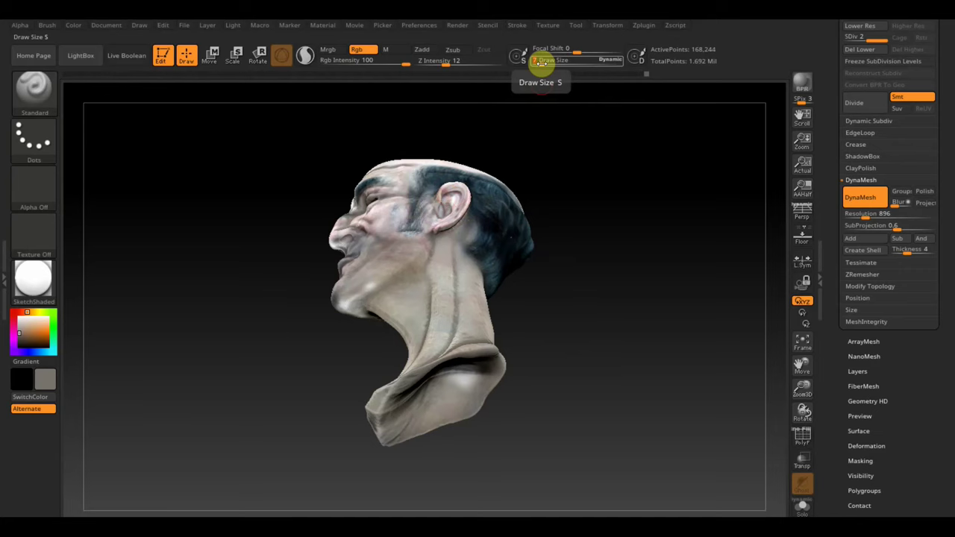
key("ctrl+s")
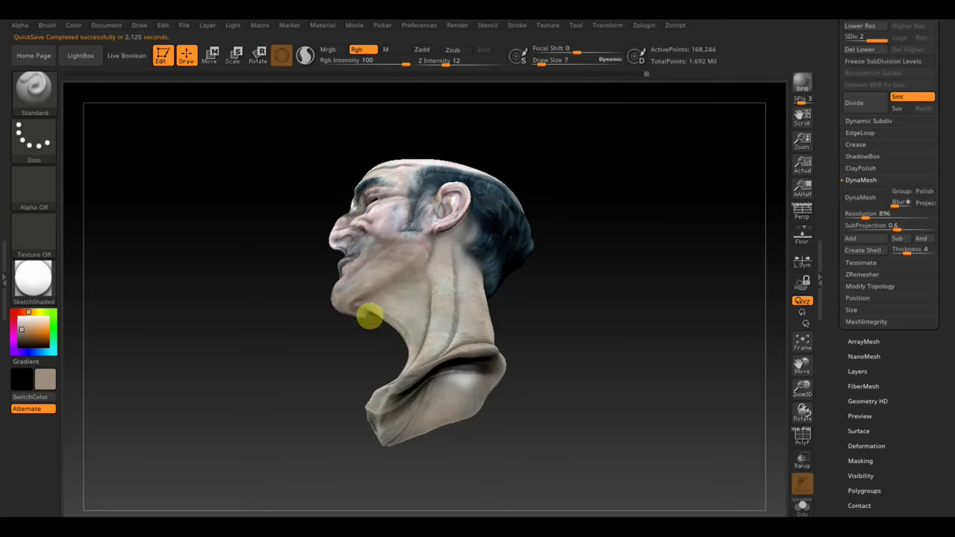
mouse_move(361, 302)
left_mouse_down()
mouse_move(450, 261)
mouse_move(341, 247)
left_mouse_up()
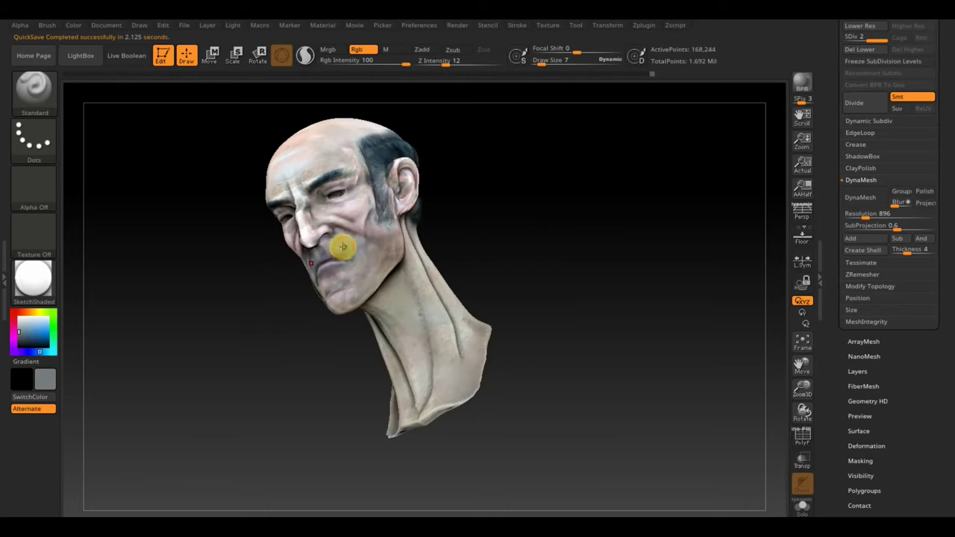
left_click_drag(405, 60, 357, 61)
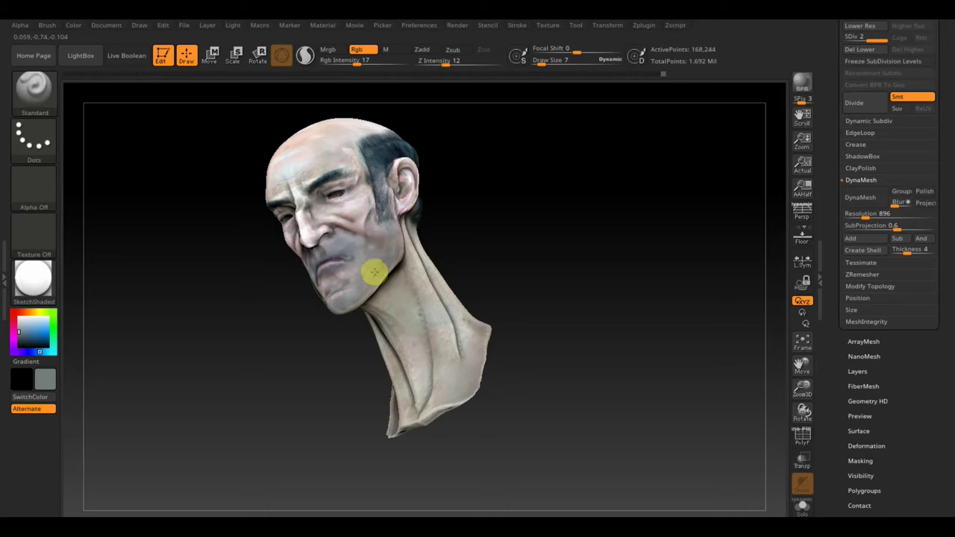
Make the hat, mustache and coat subtools visible again and check the cowboy from the side.
left_click_drag(597, 228, 610, 234, "shift")
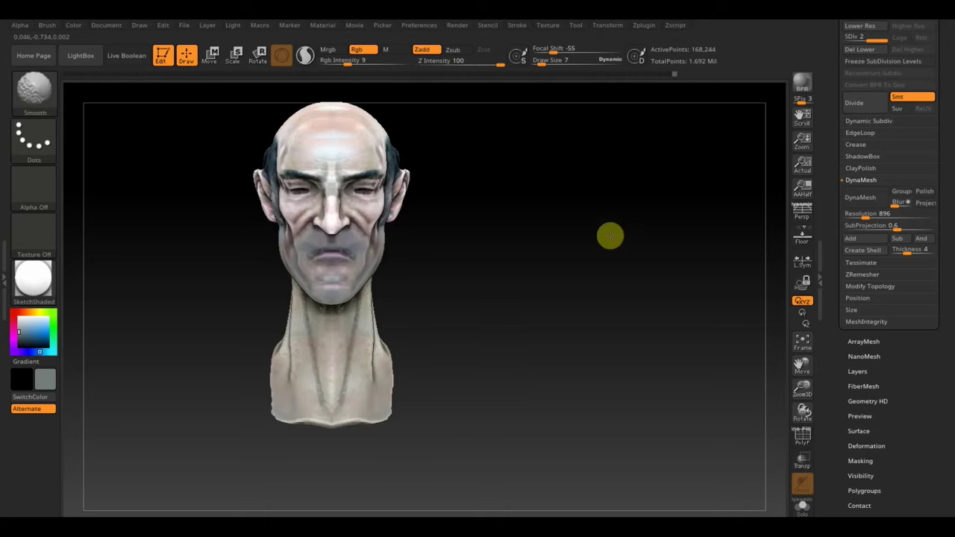
scroll(944, 143, "up", 5)
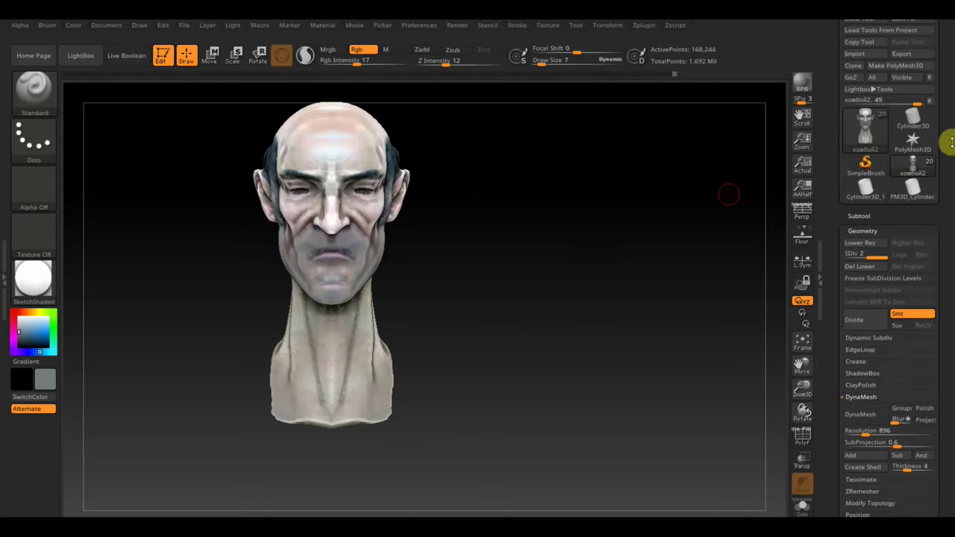
left_click(865, 267)
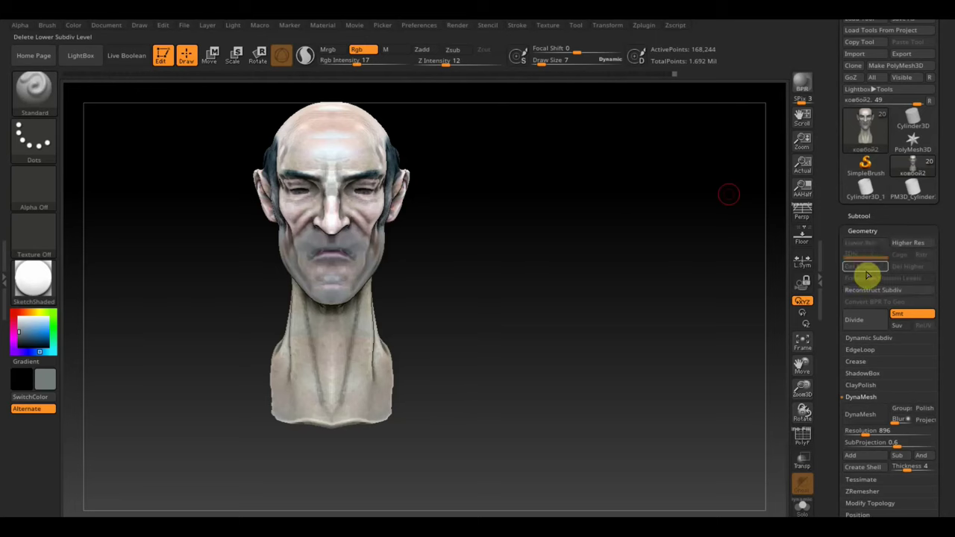
left_click(859, 216)
left_click(925, 239, "shift")
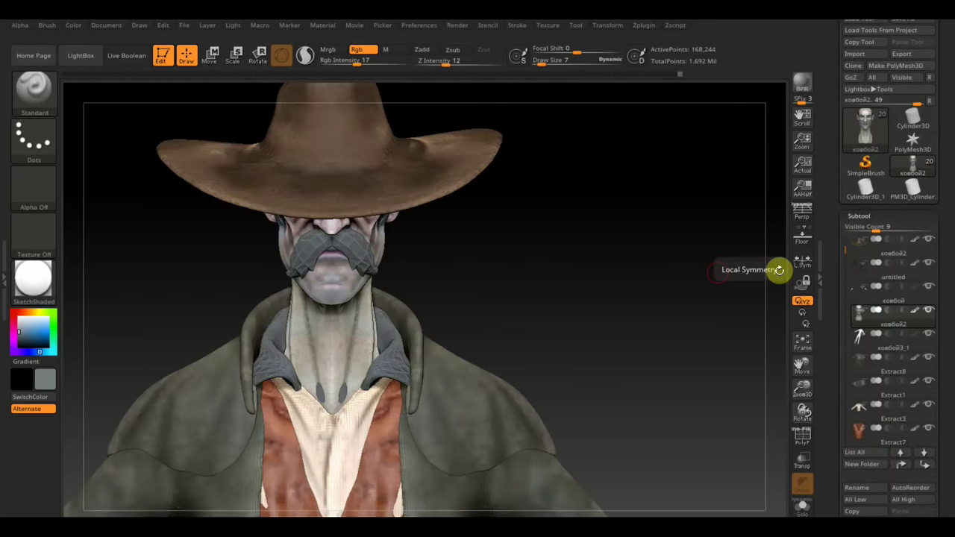
mouse_move(779, 270)
left_mouse_down()
mouse_move(644, 279)
mouse_move(701, 266)
mouse_move(660, 269)
mouse_move(652, 281)
left_mouse_up()
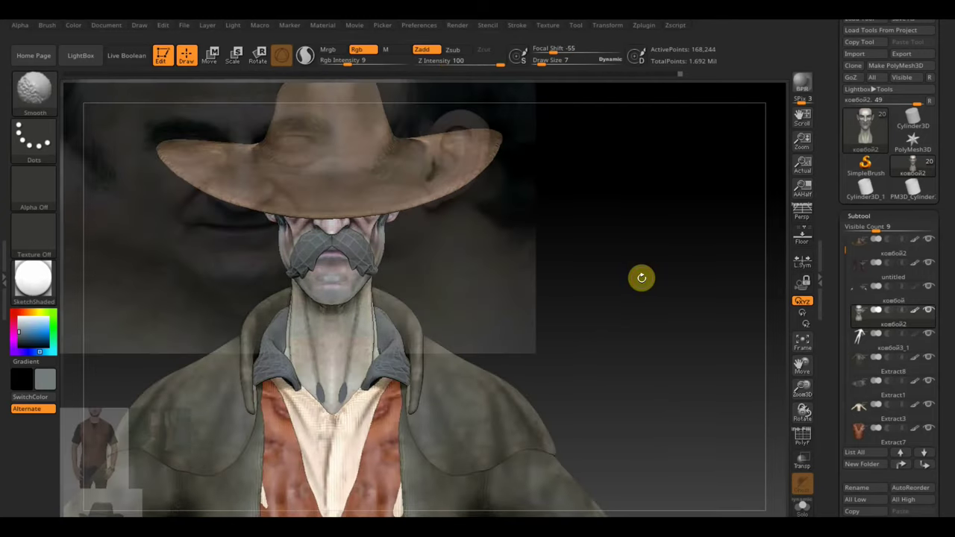
Move the reference photo onto the face, then hide it again.
key("shift+z")
mouse_move(437, 241)
left_mouse_down()
mouse_move(409, 306)
mouse_move(319, 383)
left_mouse_up()
key("z")
key("shift+z")
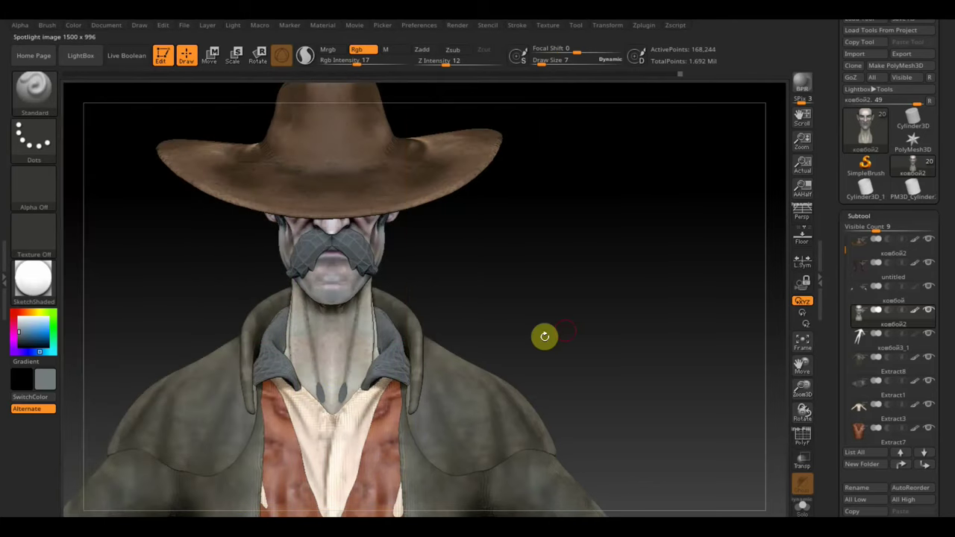
Select the mustache subtool and subdivide it with Ctrl+D.
left_click(357, 253, "alt")
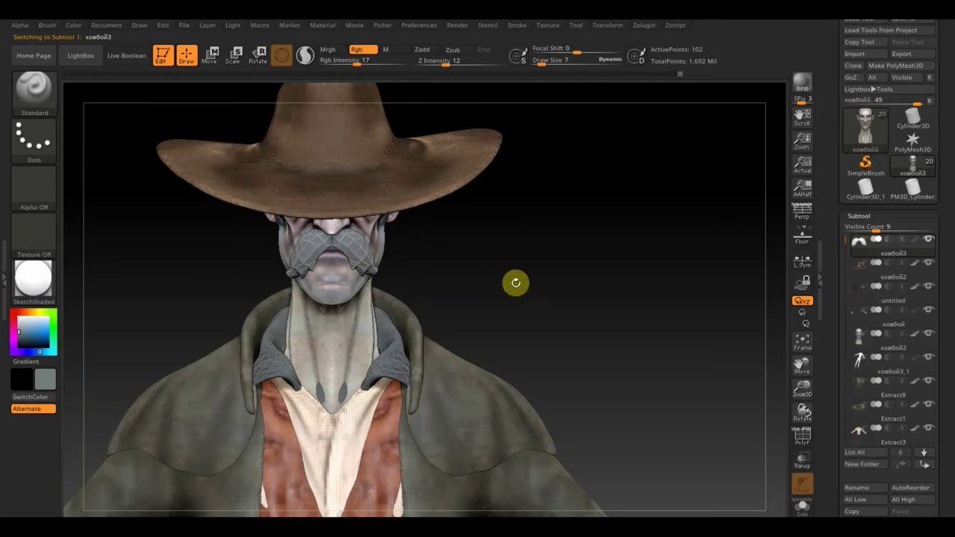
key("ctrl")
key("ctrl+d")
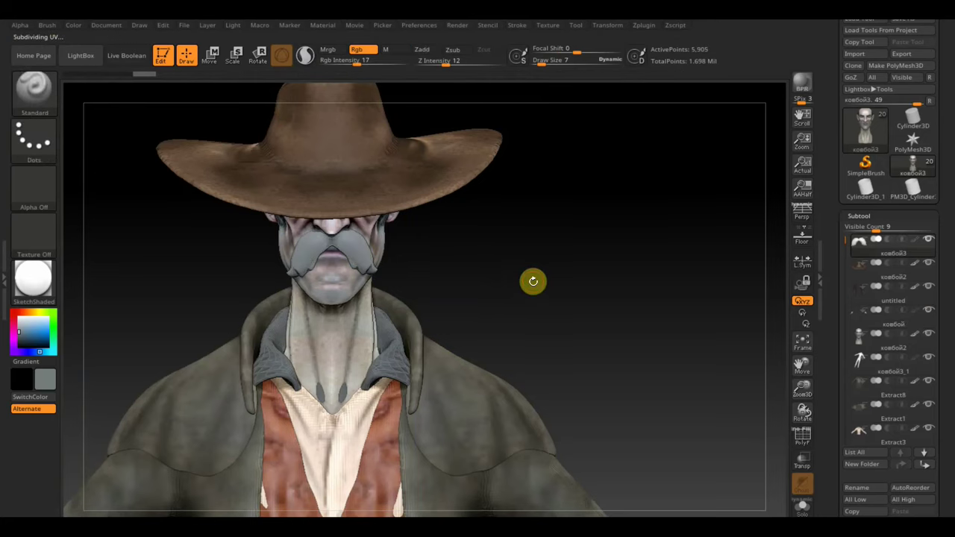
scroll(946, 440, "down", 3)
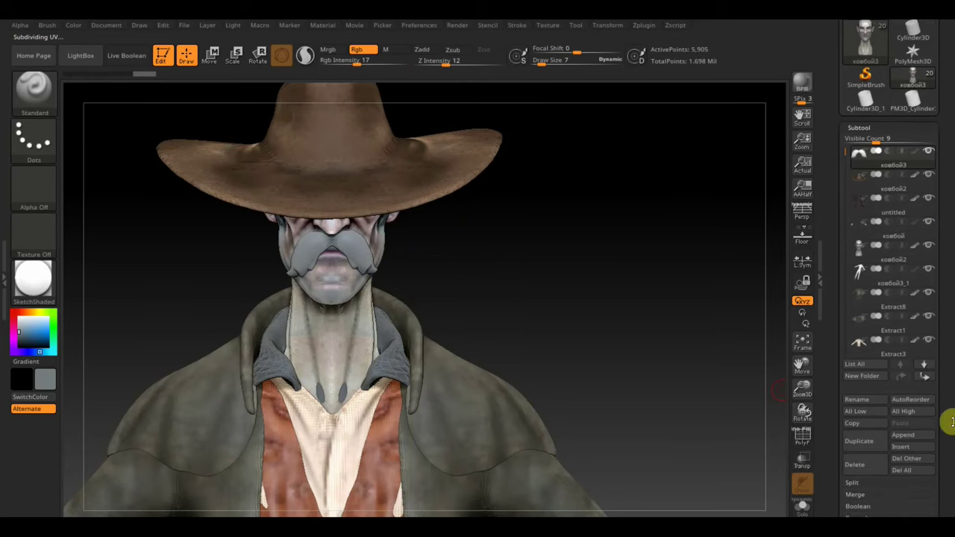
scroll(946, 463, "down", 3)
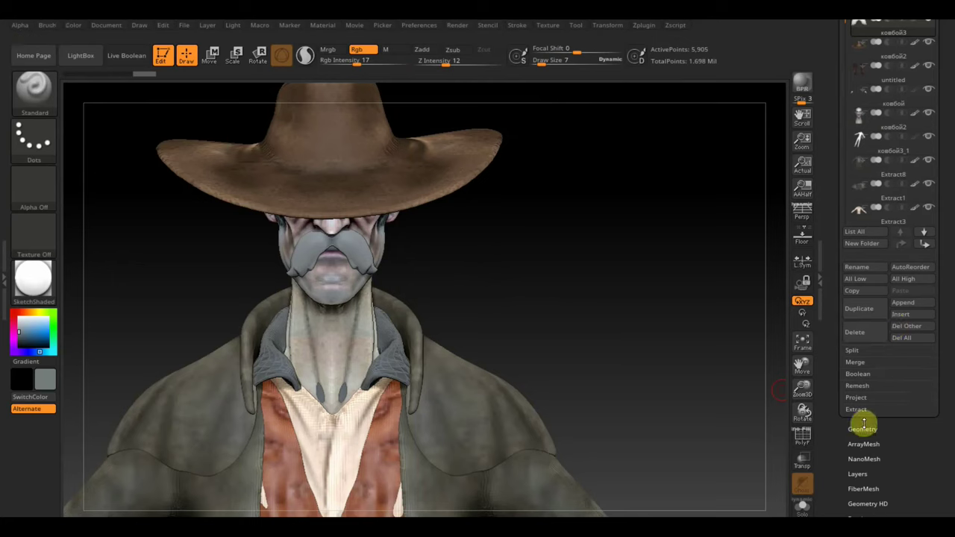
left_click(863, 429)
Delete lower subdivisions and DynaMesh the mustache at 2264, after undoing a trial at 896.
left_click(862, 44)
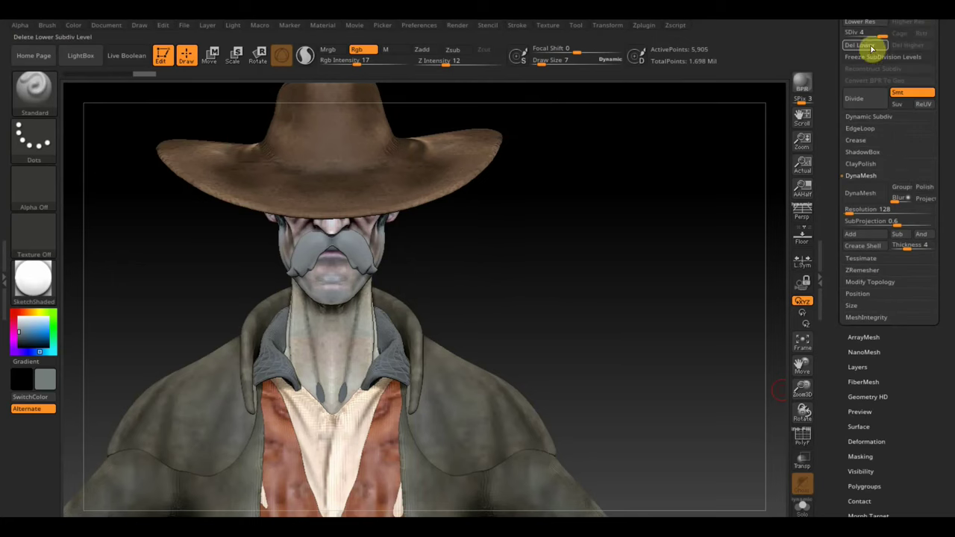
type("896")
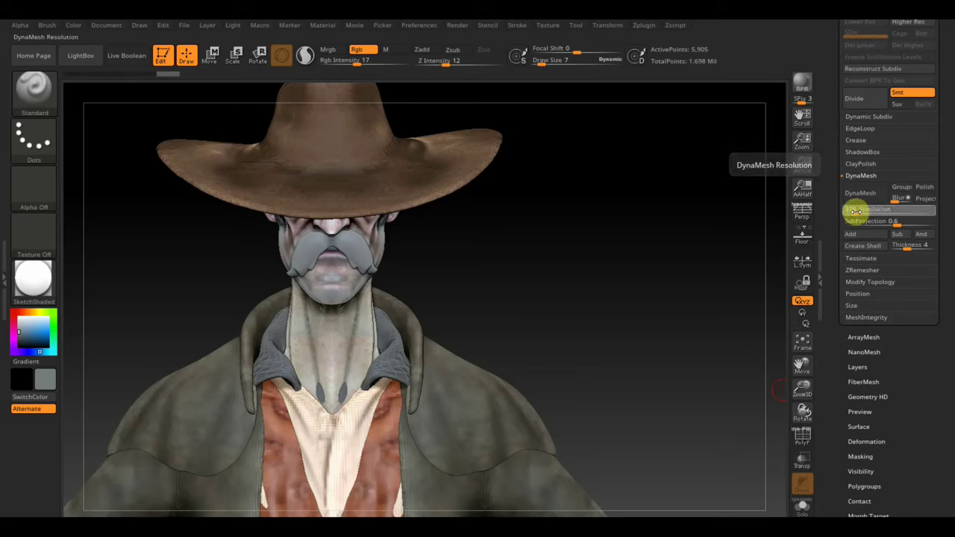
key("Return")
left_click(860, 192)
key("shift")
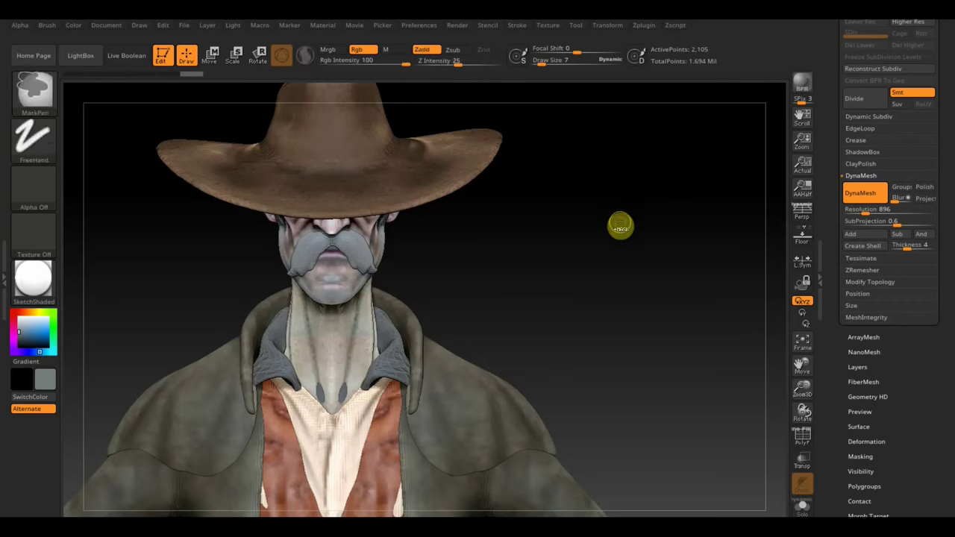
key("ctrl+z")
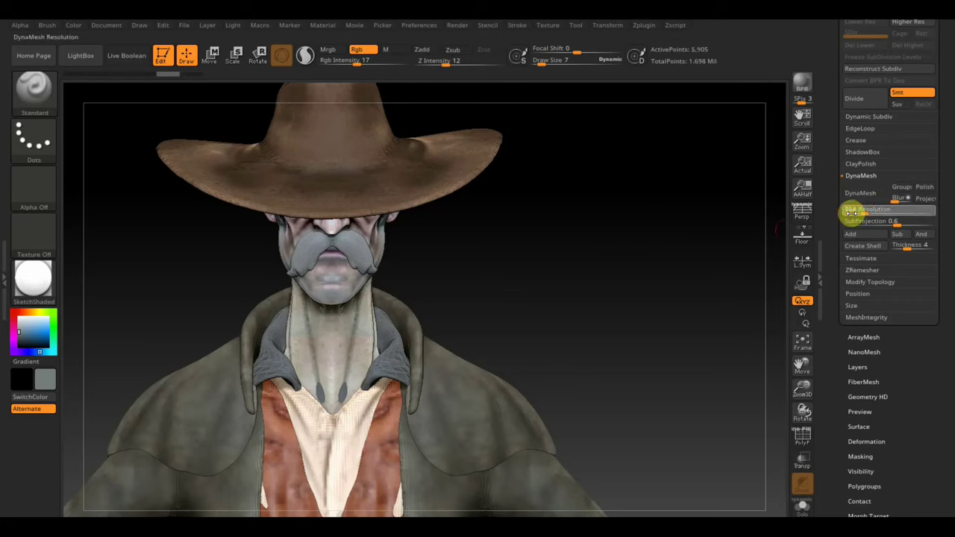
type("2264")
left_click(859, 193)
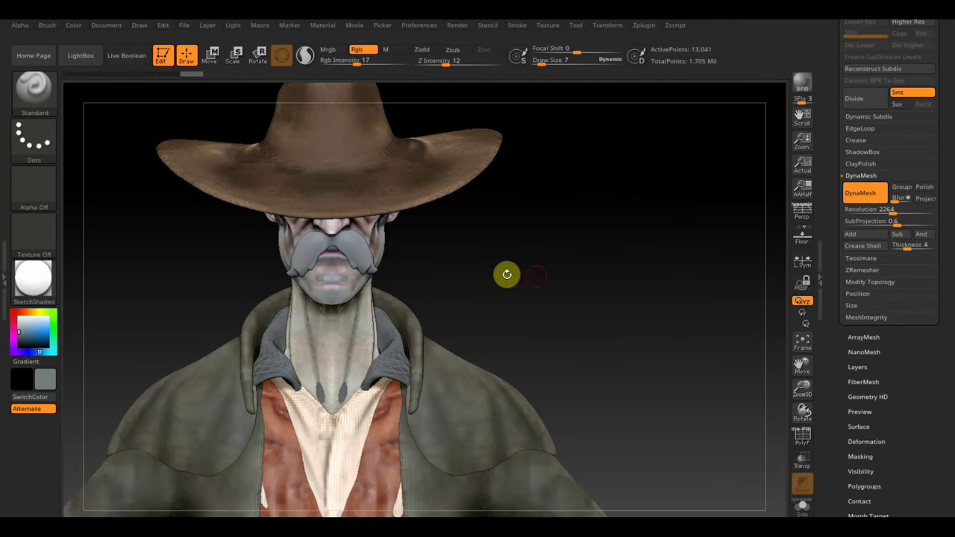
Raise the reference photo's opacity and set colour intensity 100 with brush size 45.
key("z")
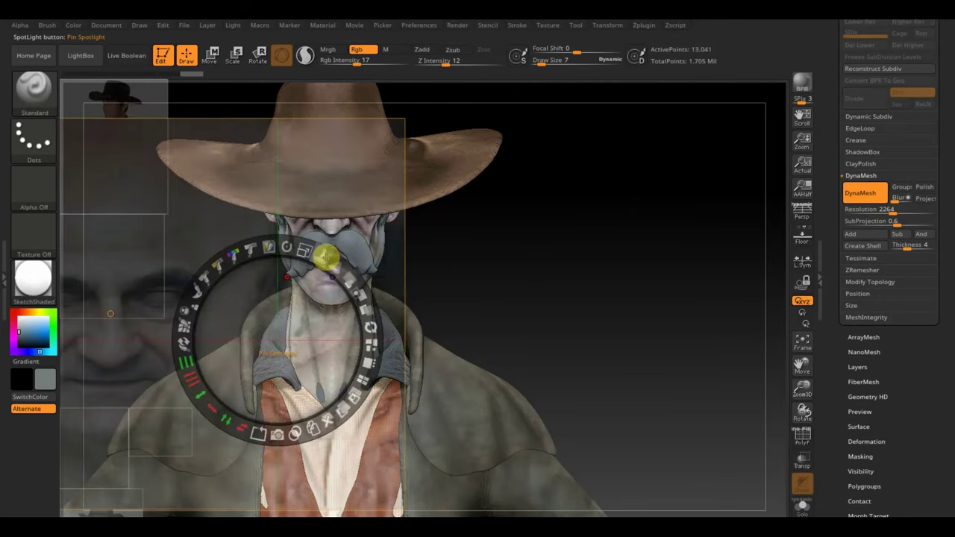
key("z")
key("z")
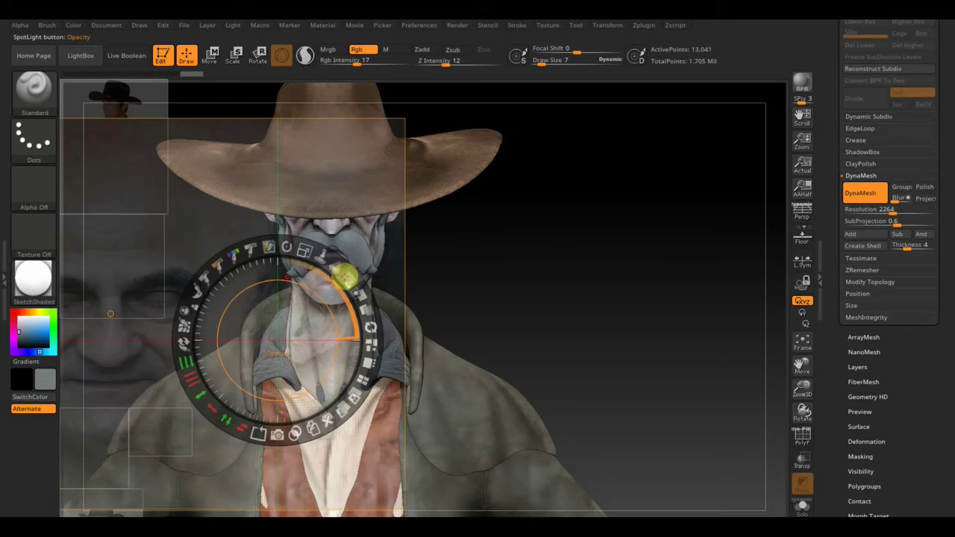
mouse_move(303, 249)
left_mouse_down()
mouse_move(364, 299)
mouse_move(325, 337)
mouse_move(324, 288)
left_mouse_up()
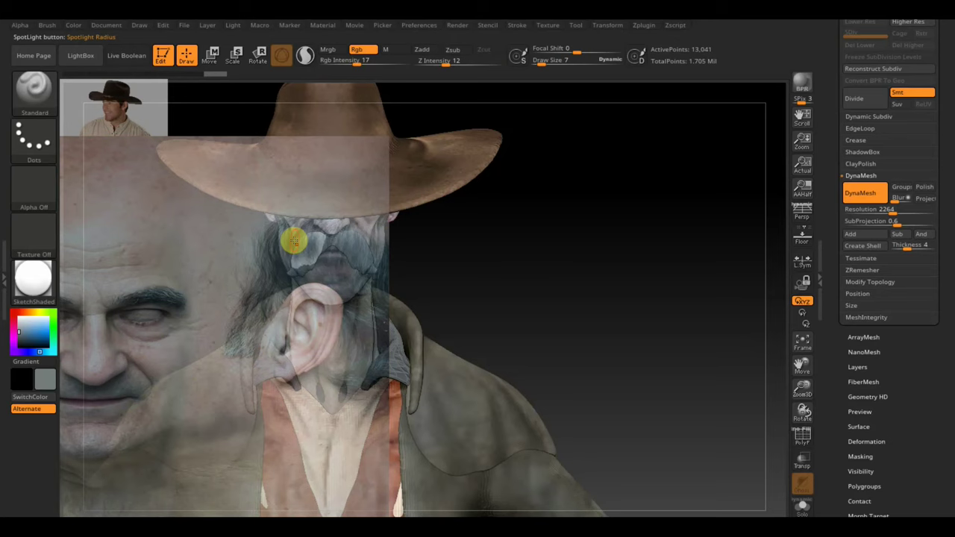
left_click_drag(356, 62, 414, 69)
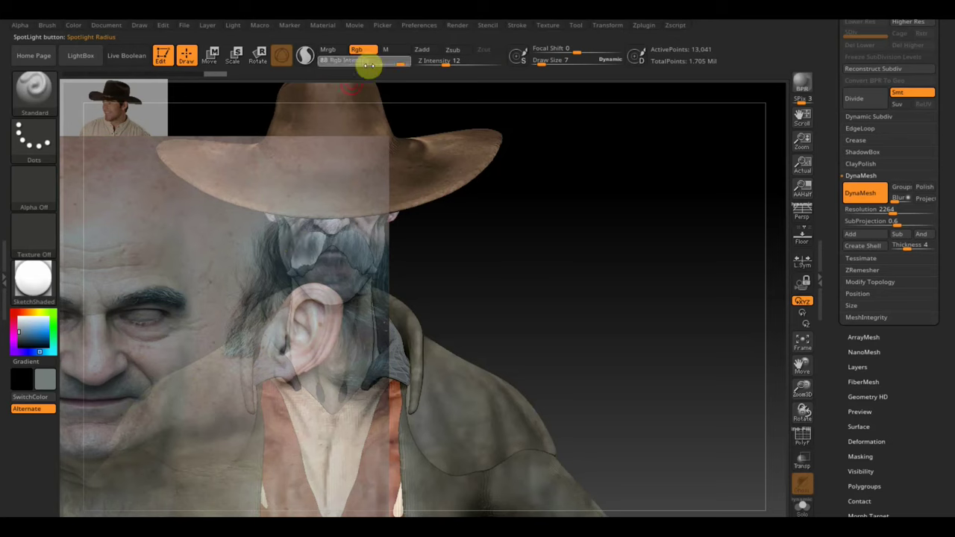
left_click_drag(544, 66, 554, 61)
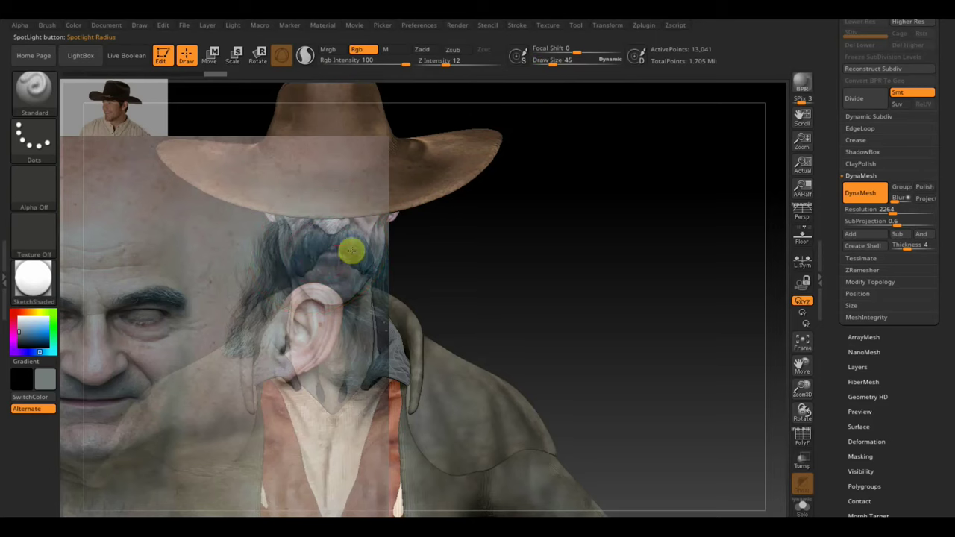
Zoom in on the face, step up to subdivision level 3, and show the reference photo again.
key("shift+z")
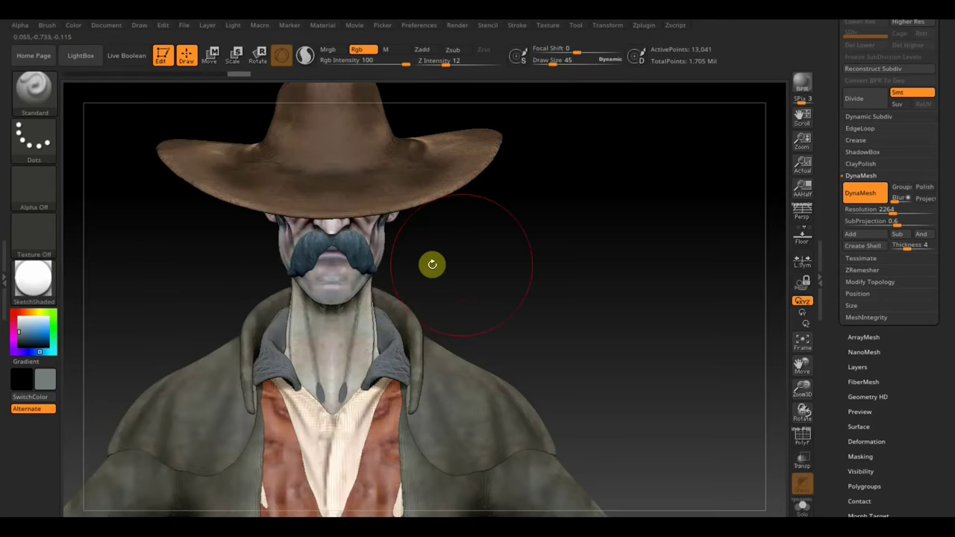
mouse_move(432, 264)
left_mouse_down()
mouse_move(564, 266)
mouse_move(505, 261)
left_mouse_up()
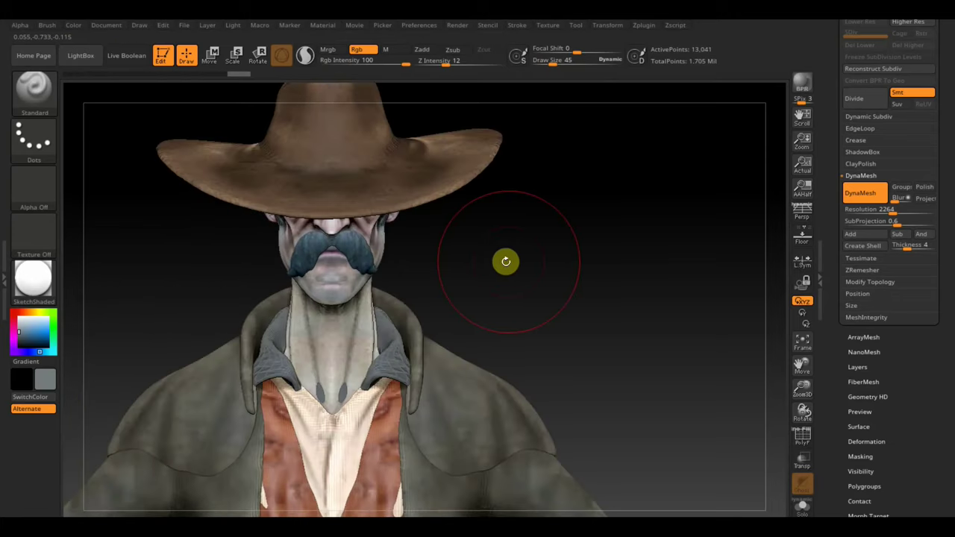
left_click_drag(516, 260, 571, 303, "alt")
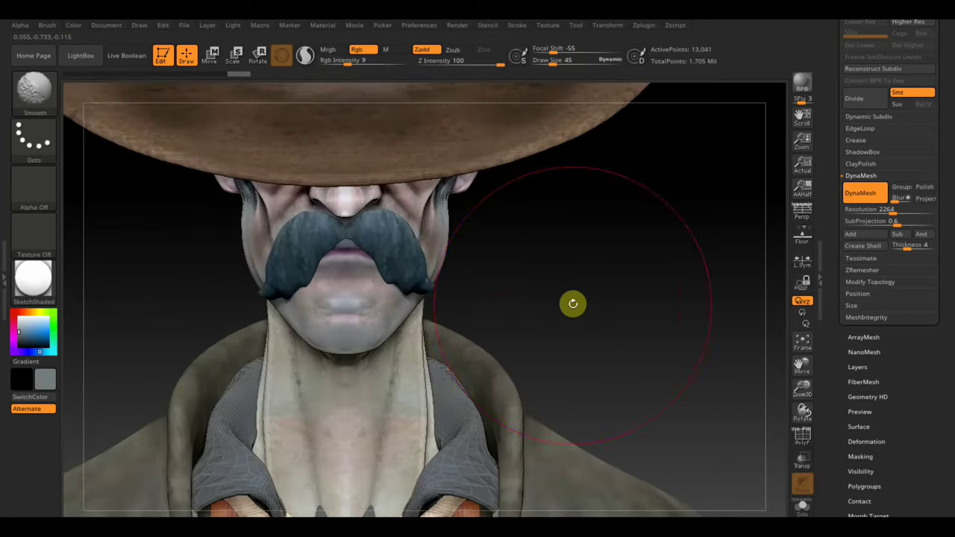
key("ctrl")
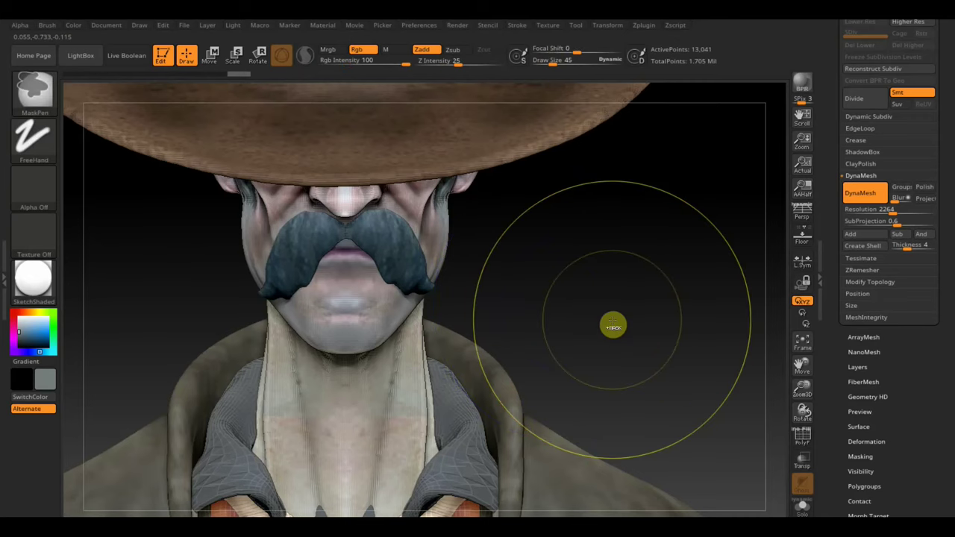
key("d")
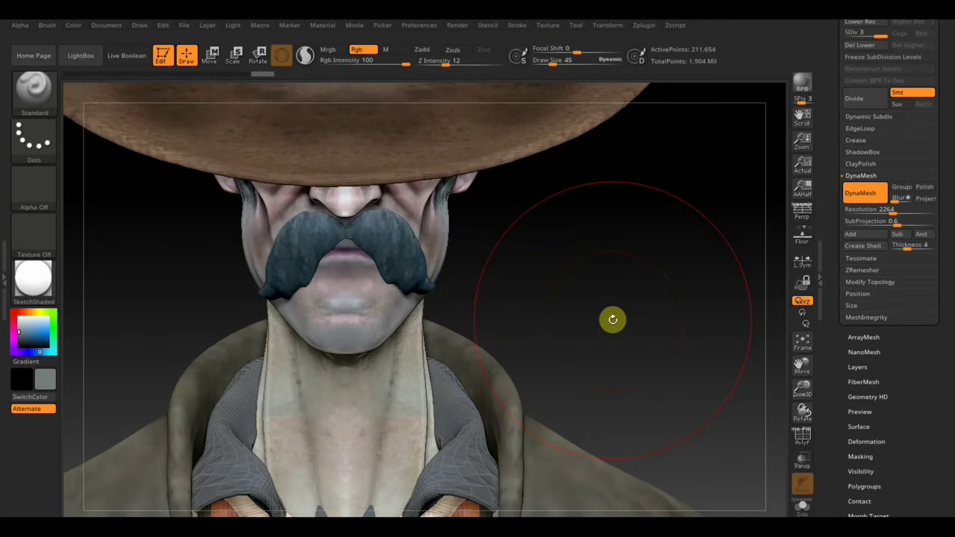
key("shift+z")
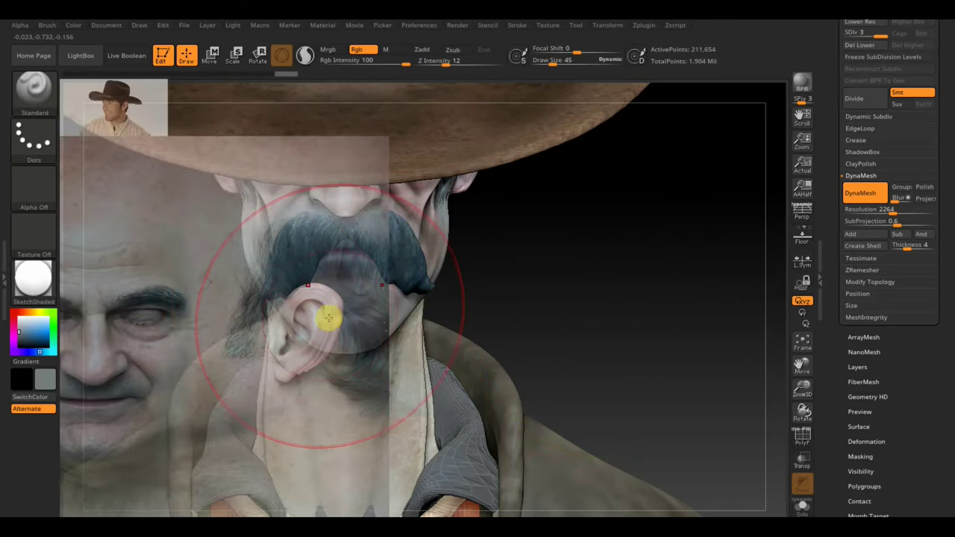
Move and enlarge the face photo over the model and shrink the brush to size 9.
key("z")
mouse_move(306, 307)
left_mouse_down()
mouse_move(550, 305)
mouse_move(711, 273)
mouse_move(752, 277)
left_mouse_up()
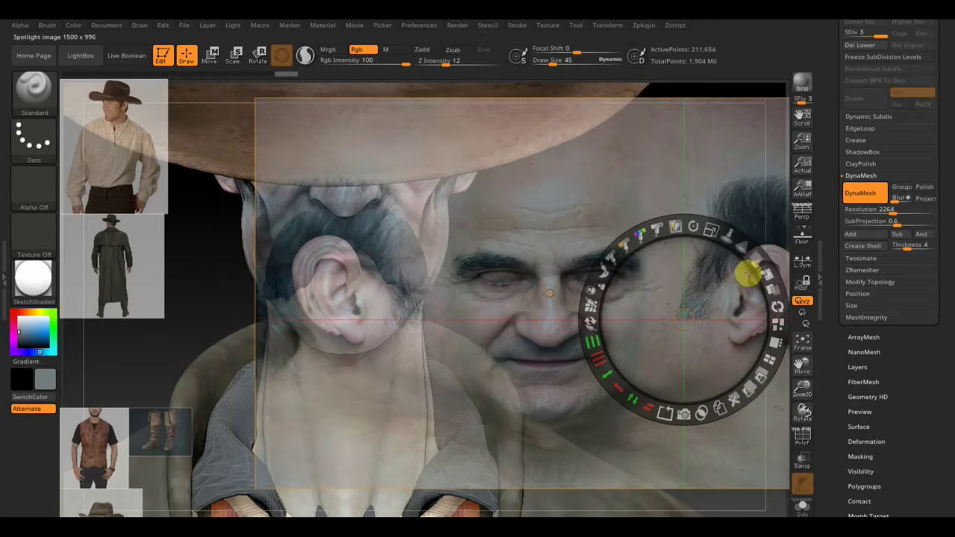
key("z")
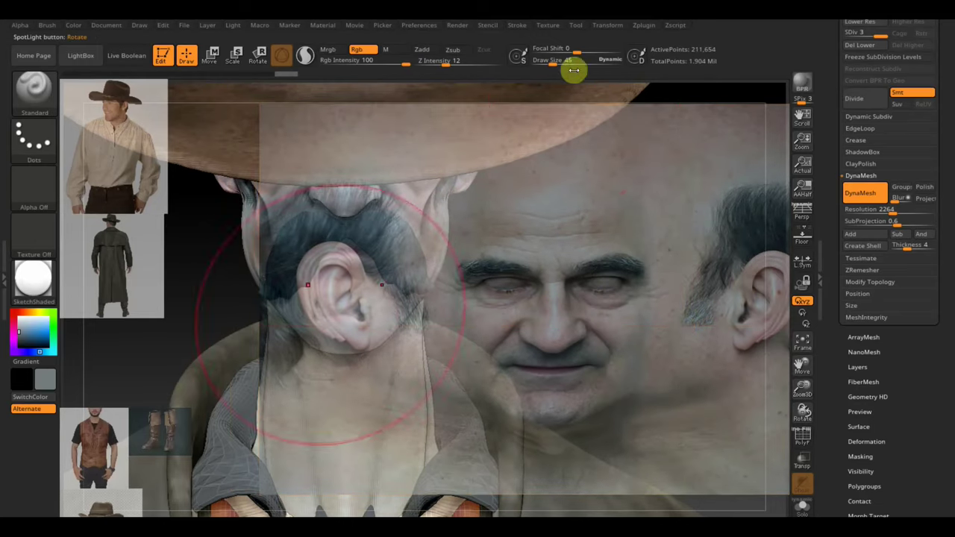
left_click_drag(546, 63, 540, 63)
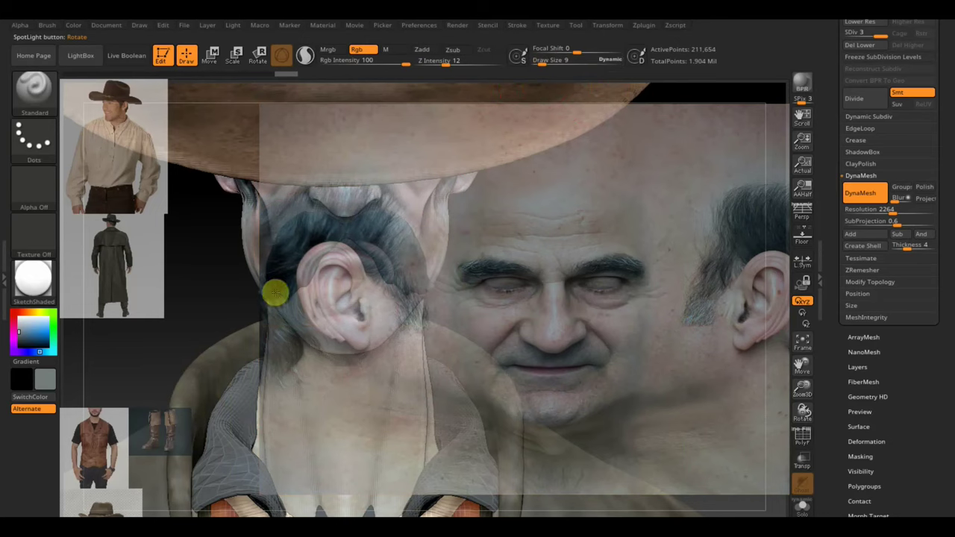
Nudge the face photo down and right to align with the ear, then hide the photos.
key("shift+z")
key("shift+z")
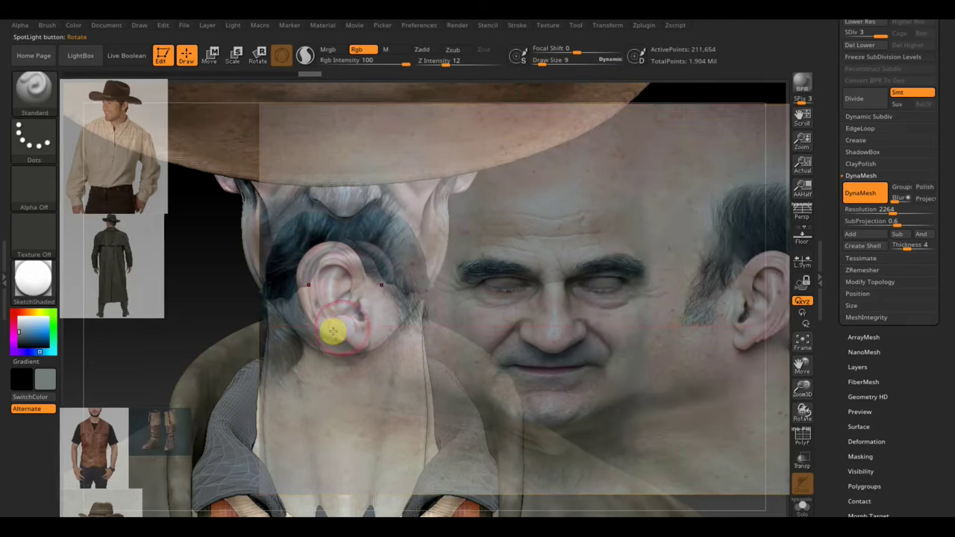
key("z")
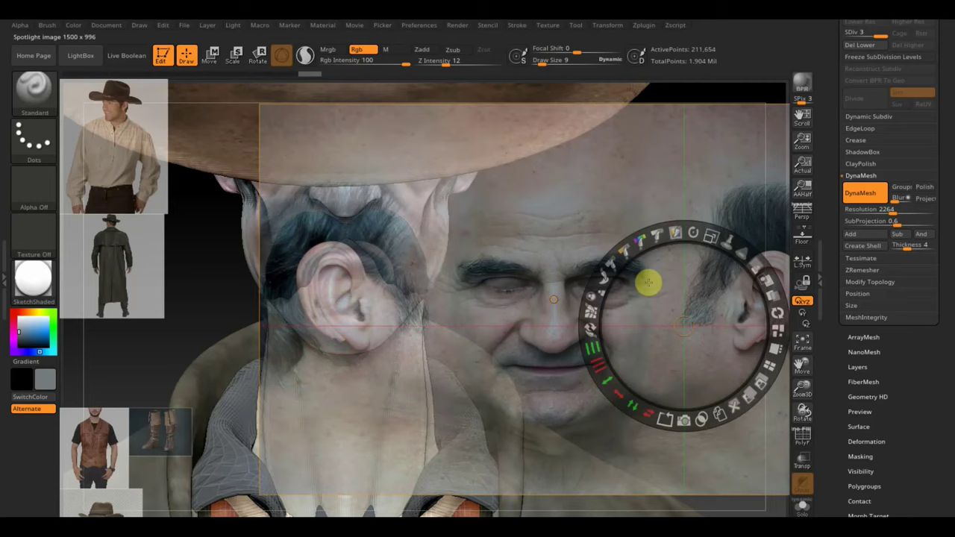
left_click_drag(647, 282, 665, 292)
key("z")
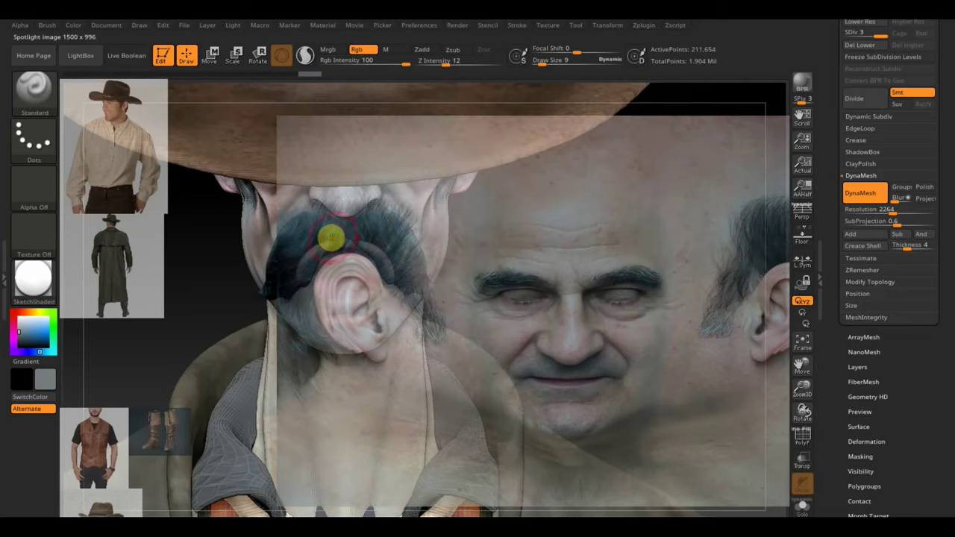
key("shift+z")
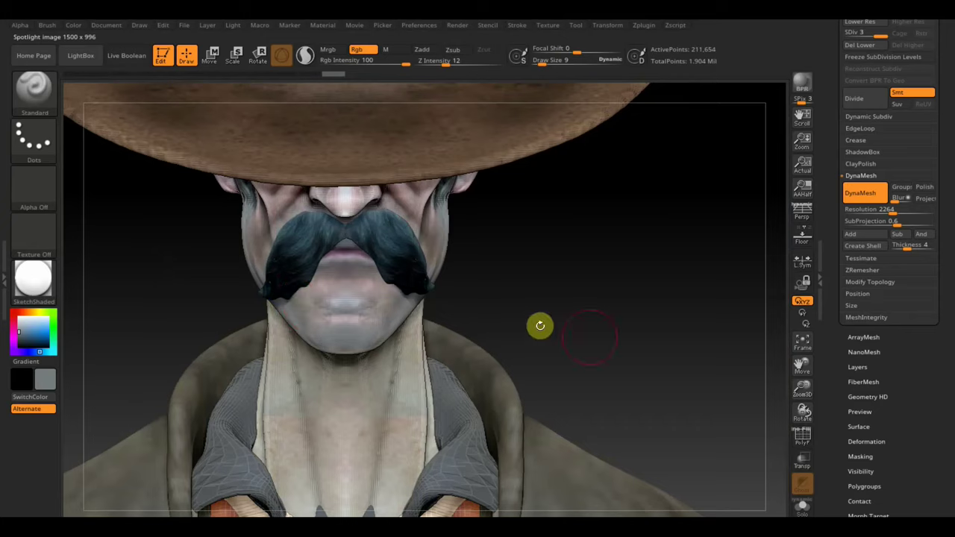
mouse_move(540, 325)
left_mouse_down()
mouse_move(633, 332)
mouse_move(605, 333)
left_mouse_up()
Pick a pale pinkish paint colour, set brush size 39, and make the hands (subtool 4) active.
mouse_move(595, 366)
left_mouse_down("alt")
mouse_move(541, 289)
mouse_move(558, 319)
mouse_move(550, 283)
left_mouse_up("alt")
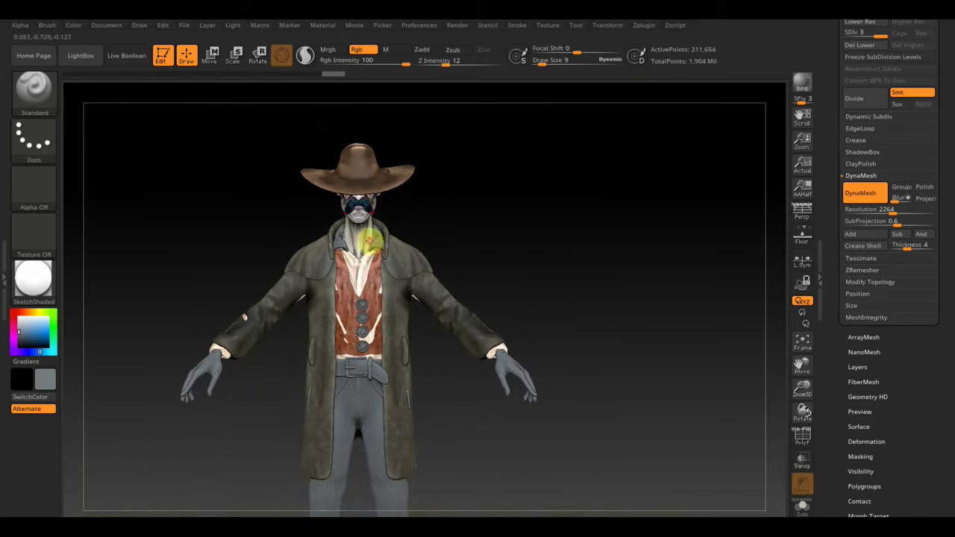
key("c")
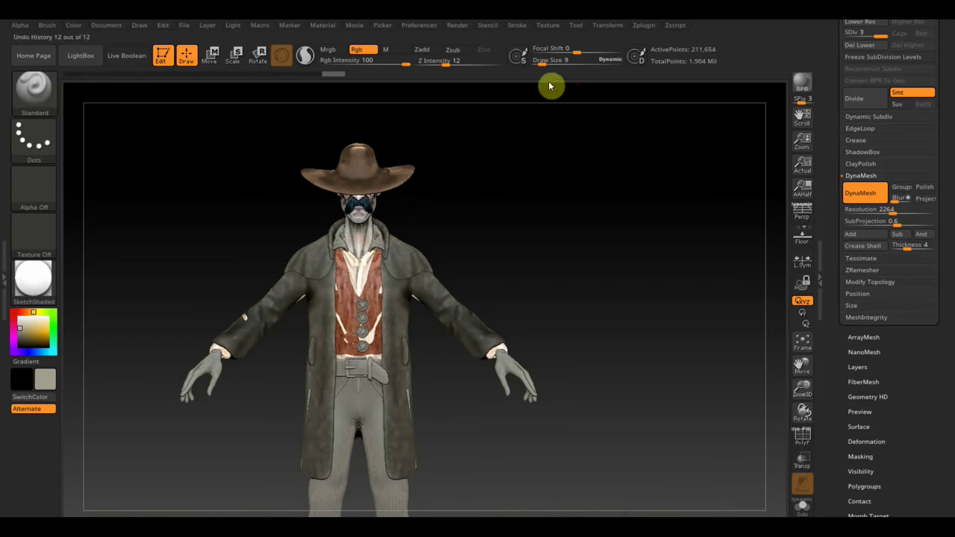
left_click(550, 61)
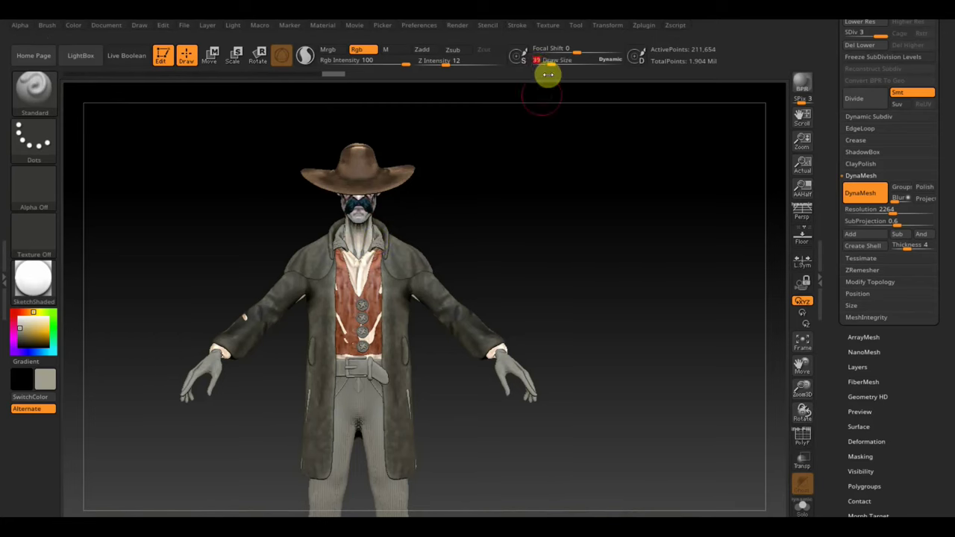
left_click_drag(544, 145, 584, 143)
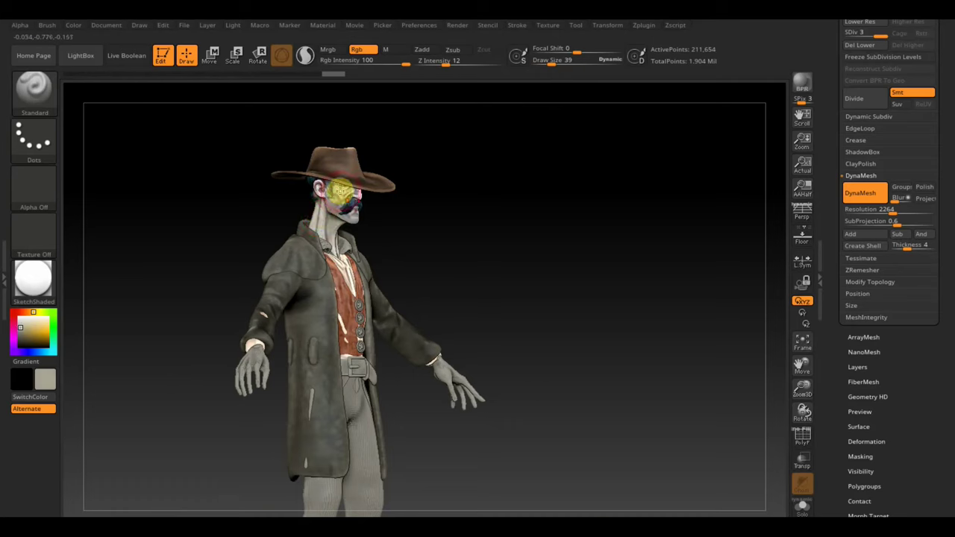
key("c")
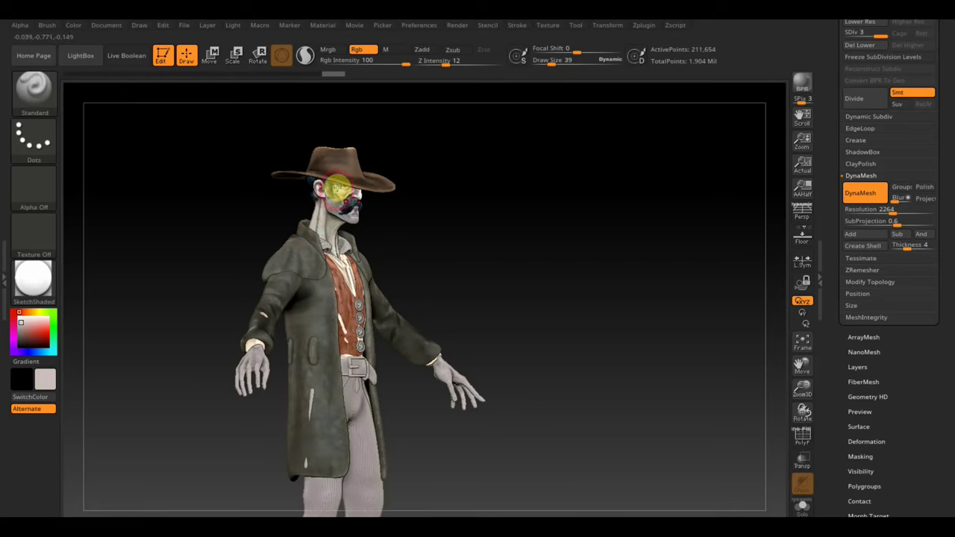
left_click(253, 363, "alt")
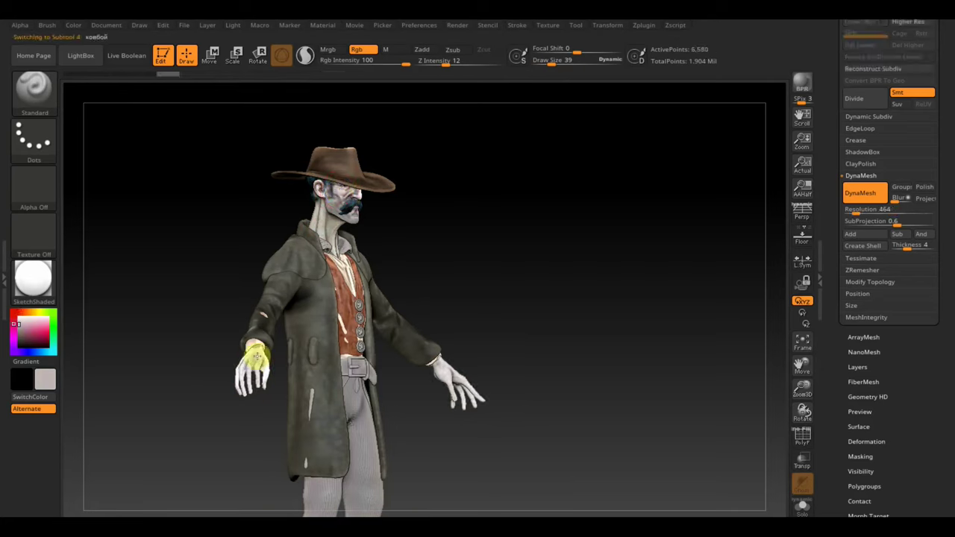
mouse_move(551, 291)
left_mouse_down()
mouse_move(545, 311)
mouse_move(450, 328)
left_mouse_up()
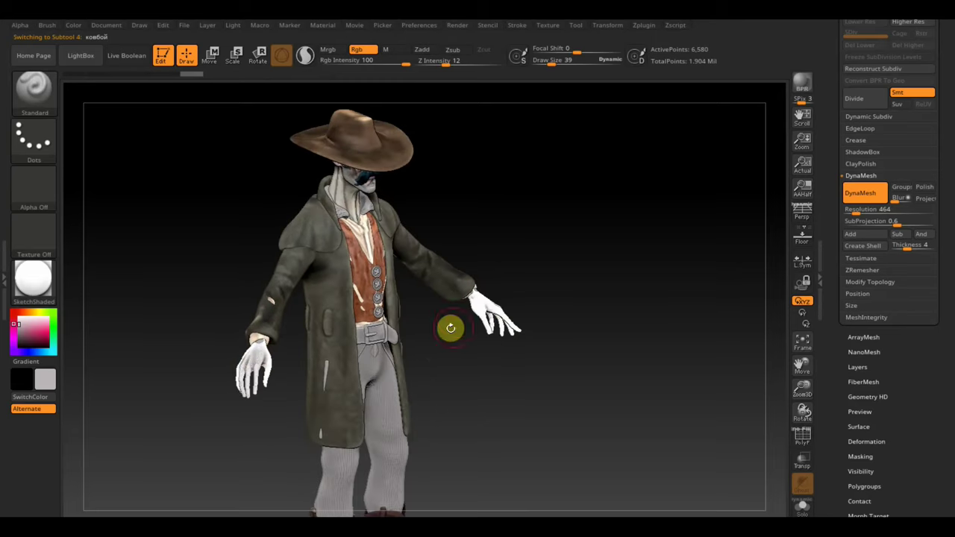
mouse_move(502, 238)
left_mouse_down()
mouse_move(505, 221)
mouse_move(523, 223)
mouse_move(561, 302)
left_mouse_up()
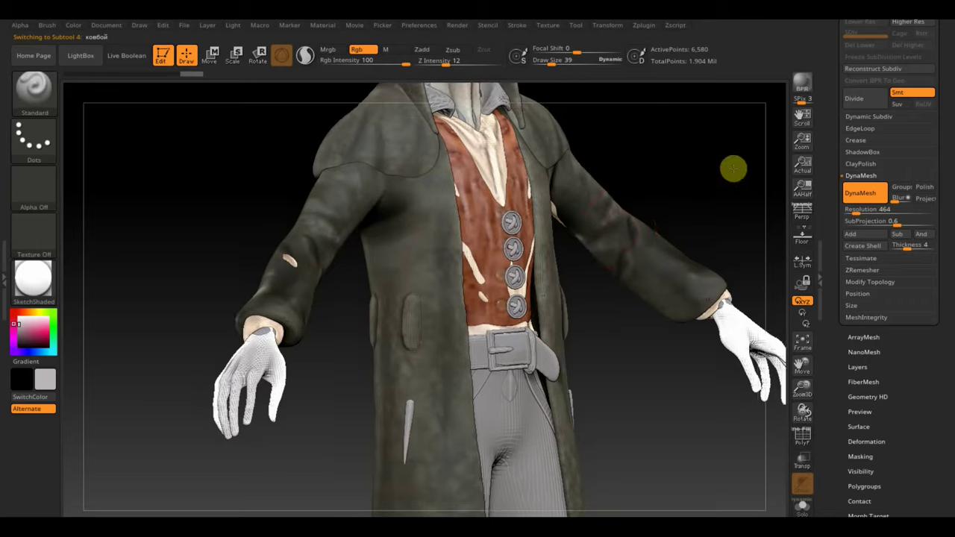
left_click_drag(731, 167, 663, 257)
key("f")
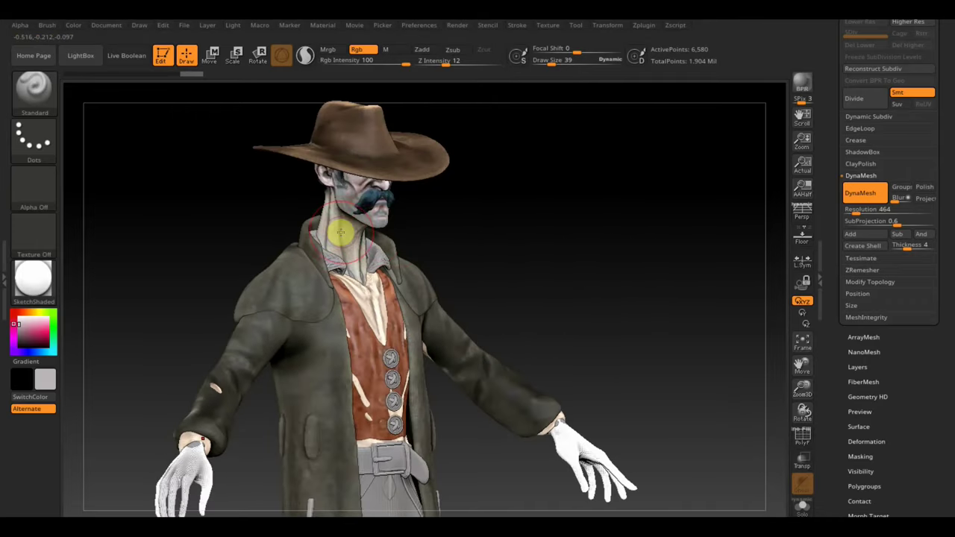
left_click_drag(558, 277, 598, 215)
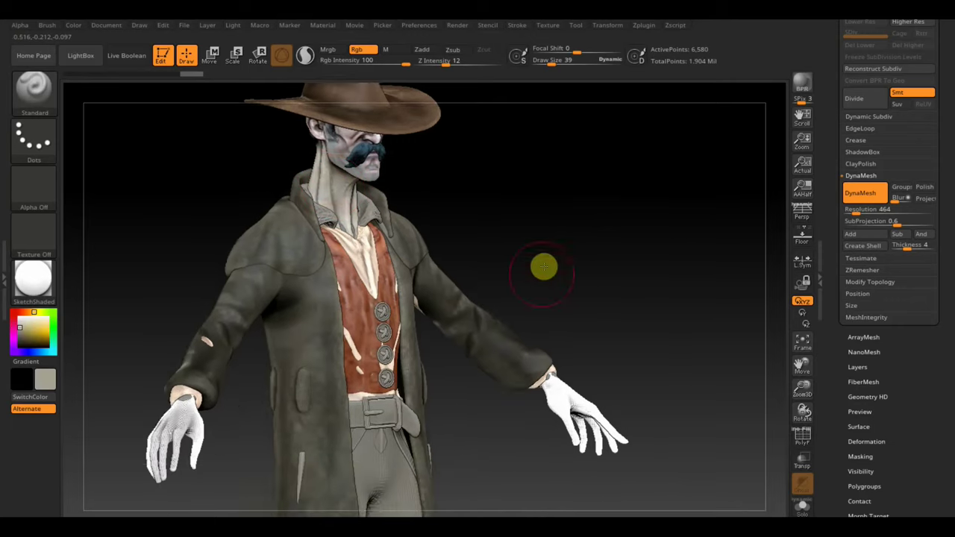
left_click(233, 342, "ctrl")
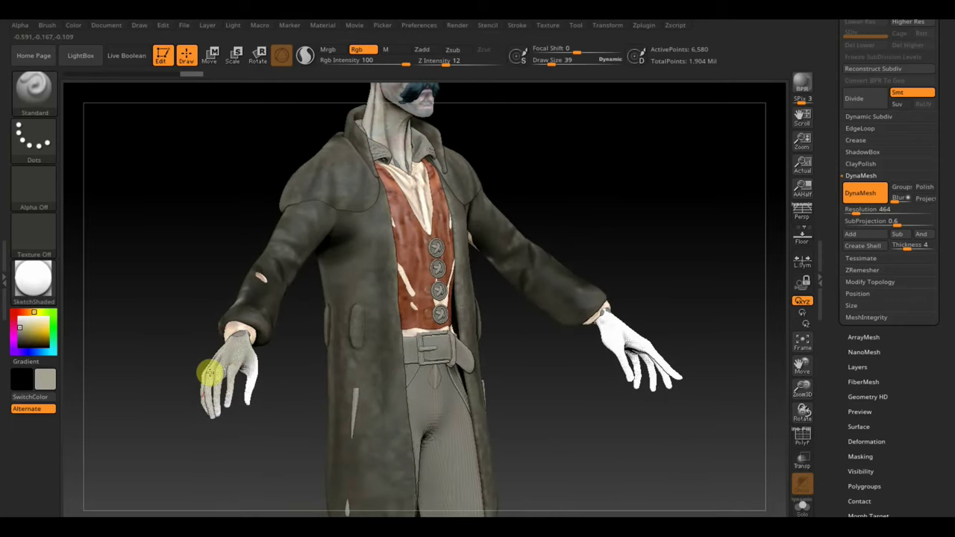
left_click_drag(208, 373, 257, 379, "ctrl")
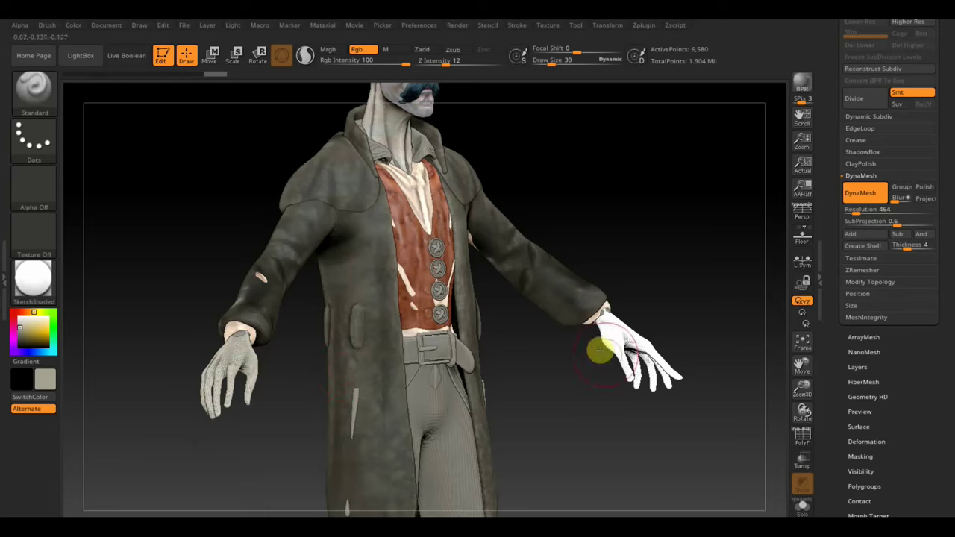
left_click(876, 283)
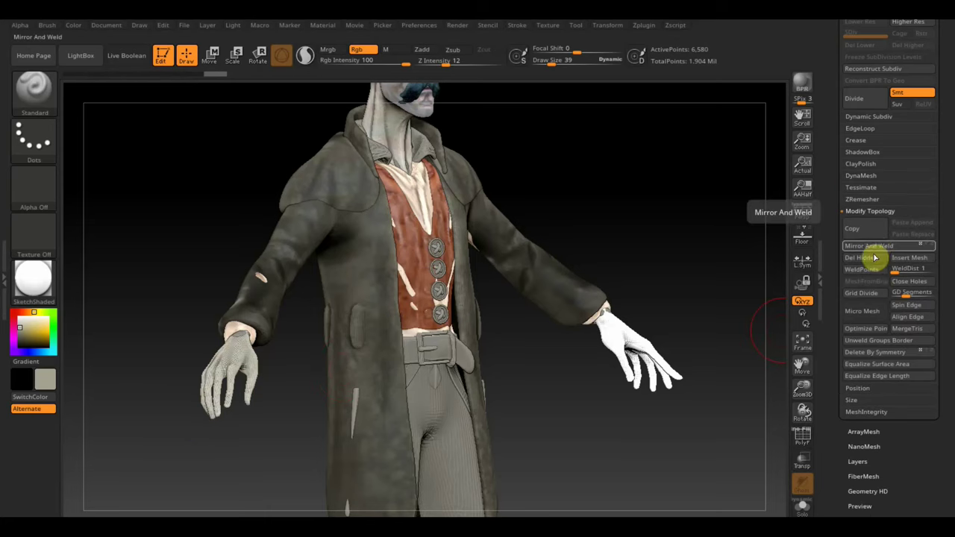
left_click(870, 247)
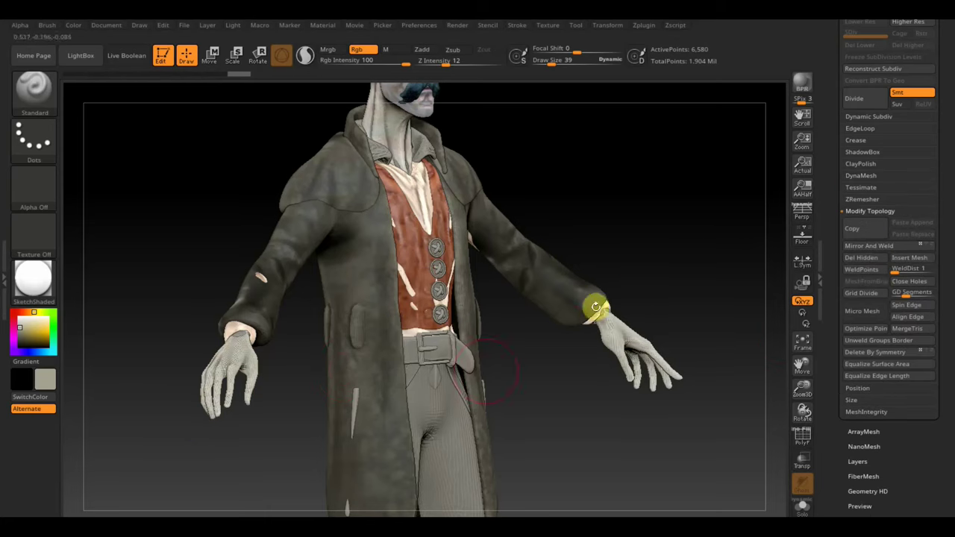
right_click_drag(596, 305, 586, 409)
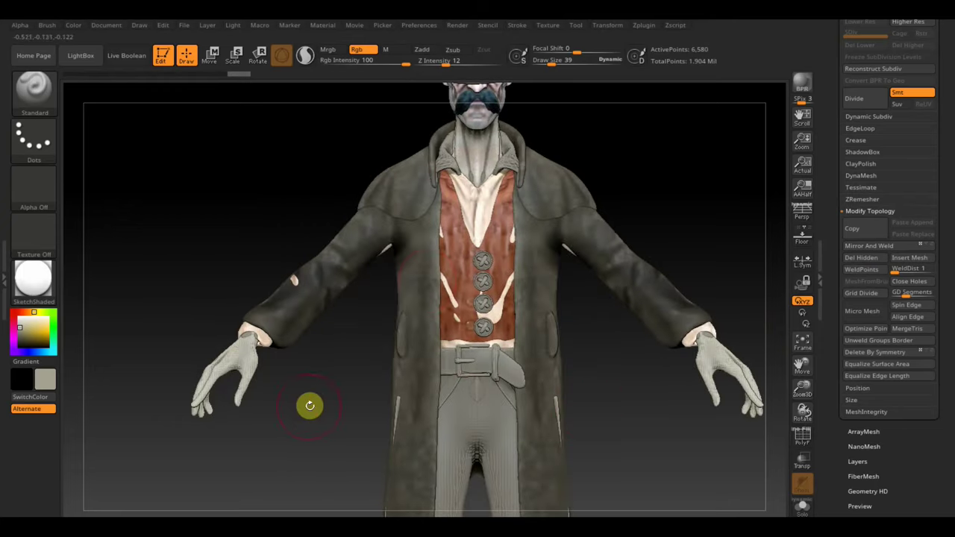
mouse_move(601, 159)
left_mouse_down()
mouse_move(578, 167)
mouse_move(590, 235)
left_mouse_up()
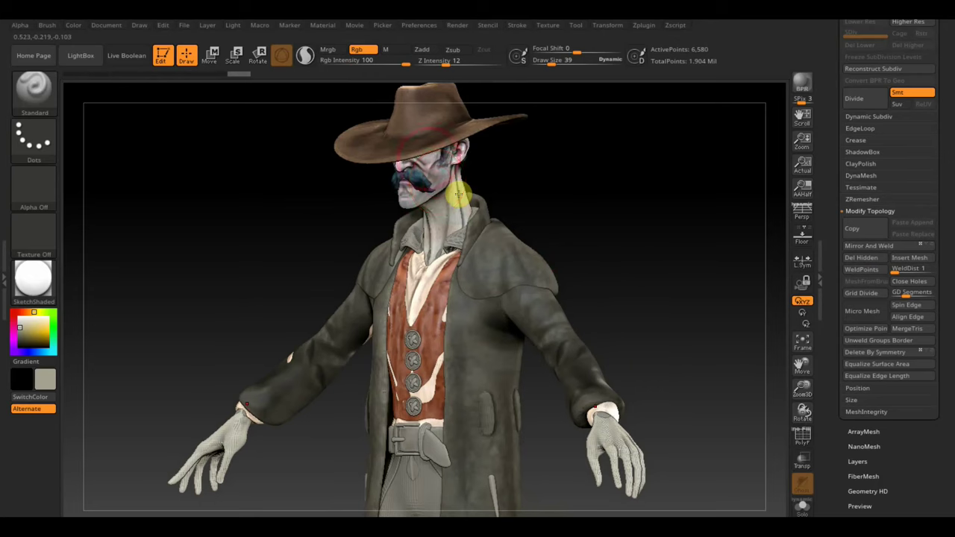
Fill the trousers with a muted mauve-pink tone, trying lighter variants and undoing the last.
key("ctrl+f")
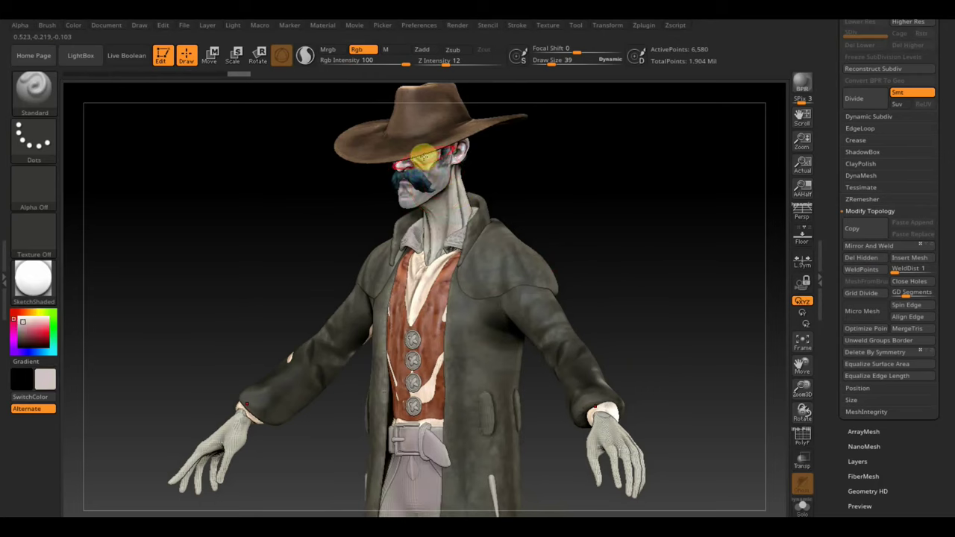
key("ctrl+z")
key("c")
key("ctrl+f")
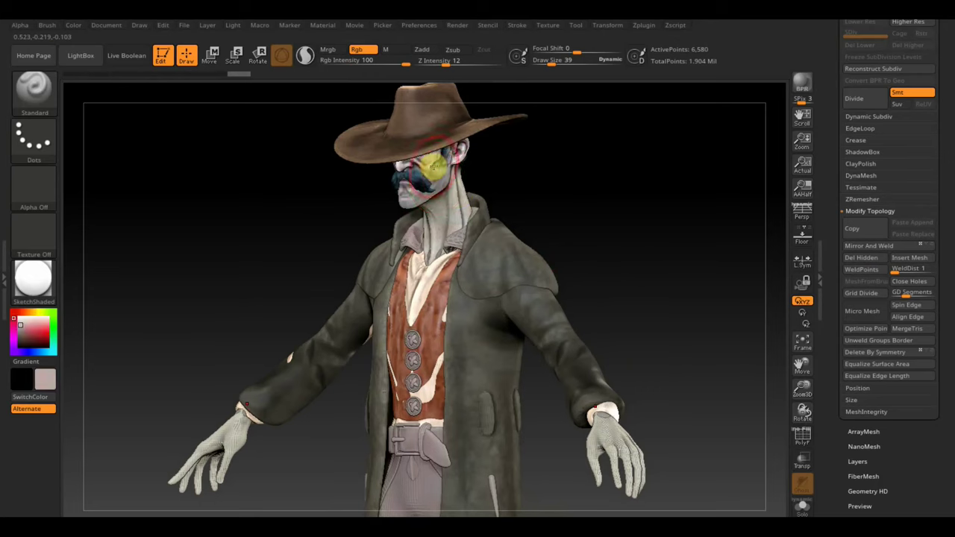
key("c")
key("ctrl+f")
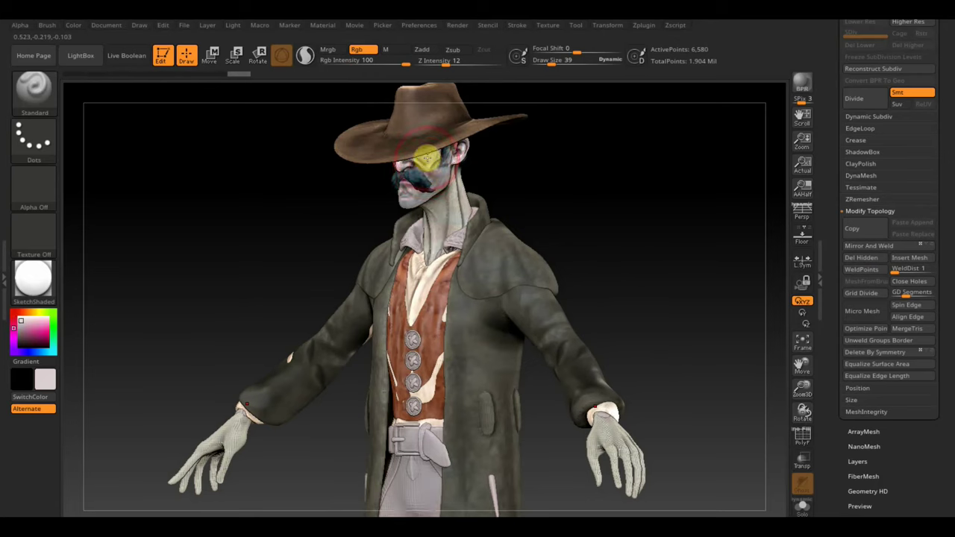
key("ctrl+z")
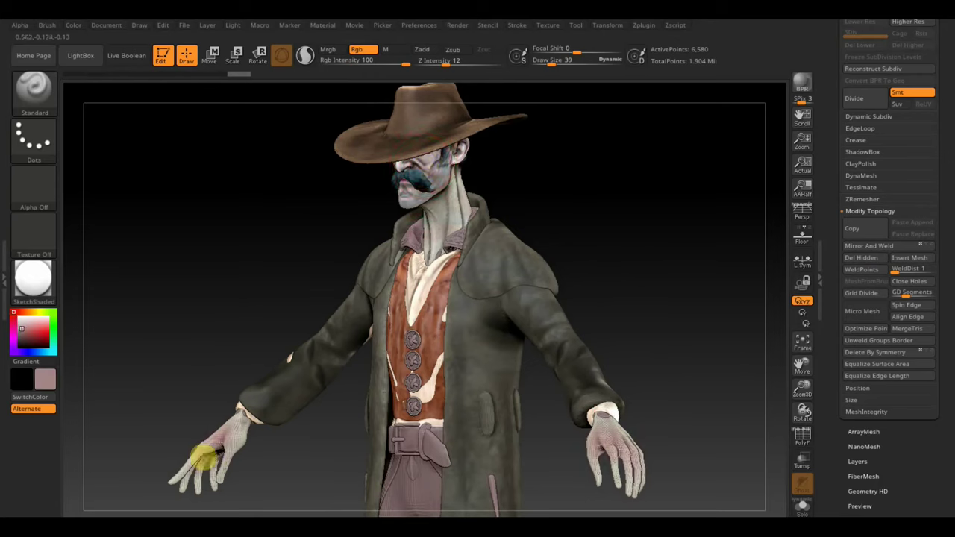
Fill both gloves with the pinkish colour and orbit around to inspect the painted character.
key("ctrl+f")
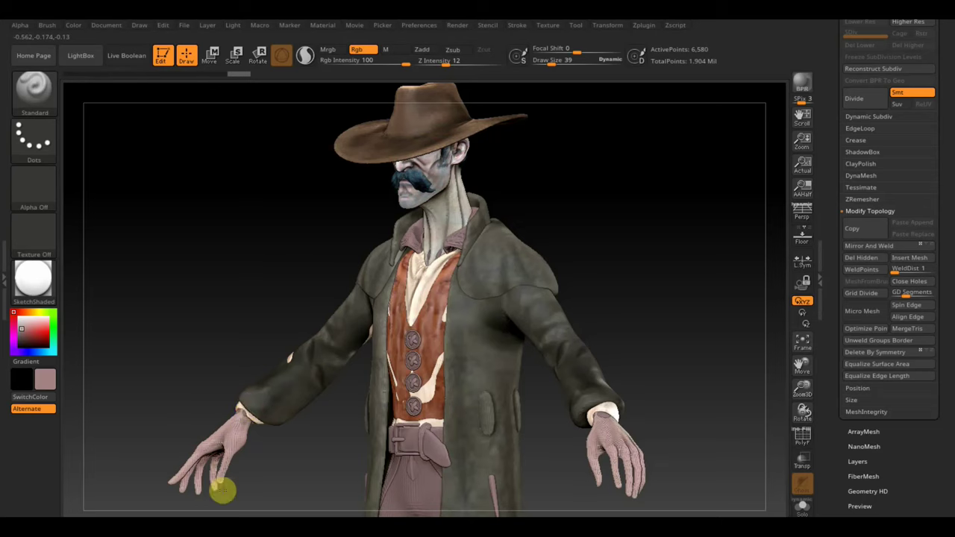
left_click_drag(607, 334, 644, 228, "alt")
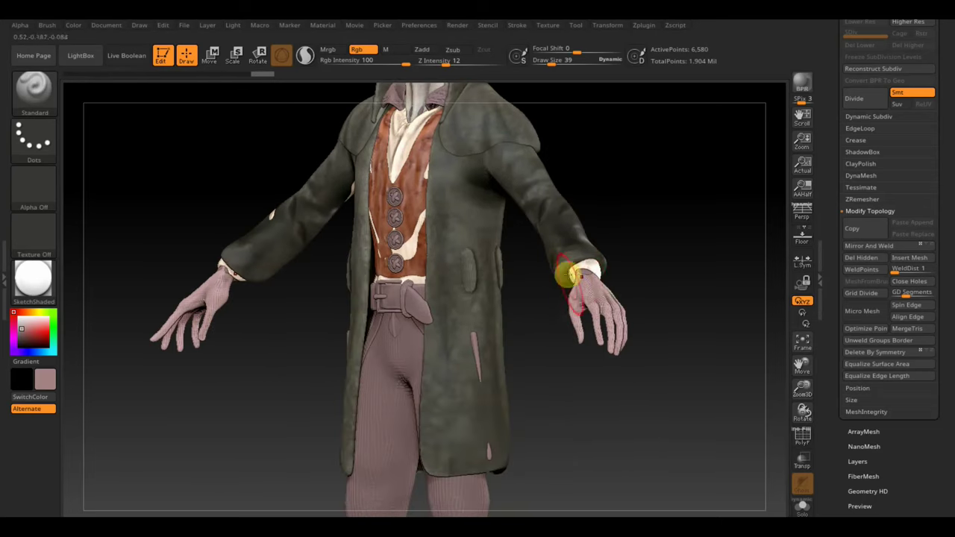
left_click_drag(631, 338, 664, 332)
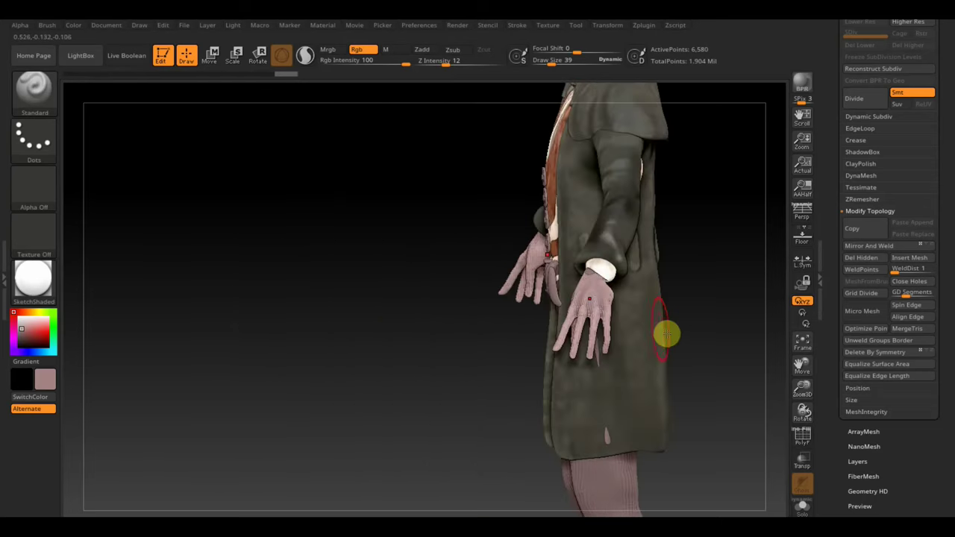
left_click_drag(567, 358, 627, 308)
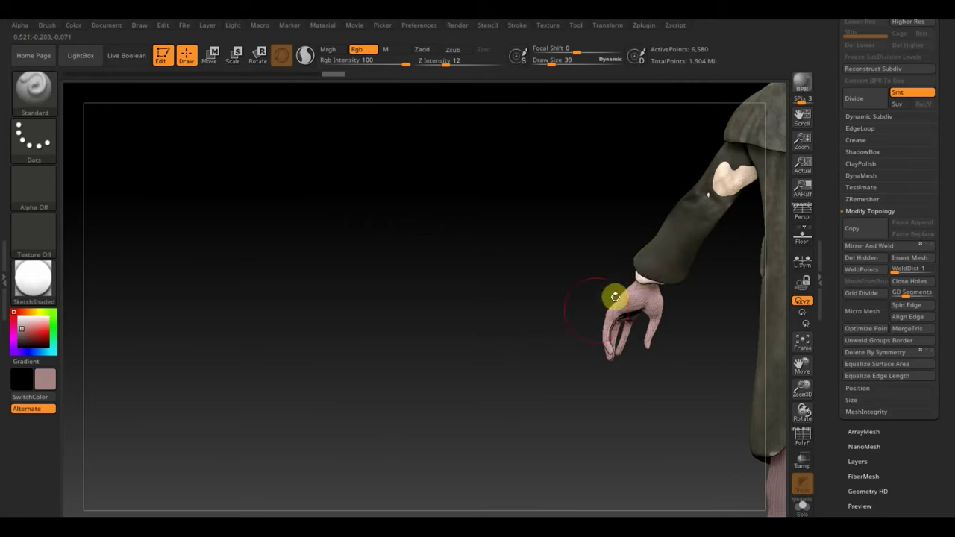
mouse_move(614, 297)
left_mouse_down()
mouse_move(582, 330)
mouse_move(676, 311)
left_mouse_up()
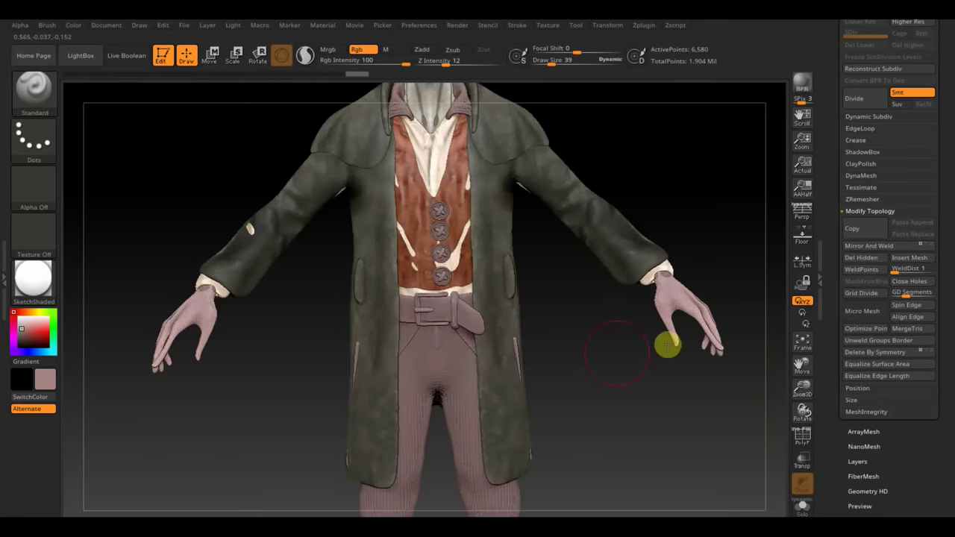
mouse_move(607, 355)
left_mouse_down("alt")
mouse_move(590, 420)
mouse_move(552, 324)
left_mouse_up("alt")
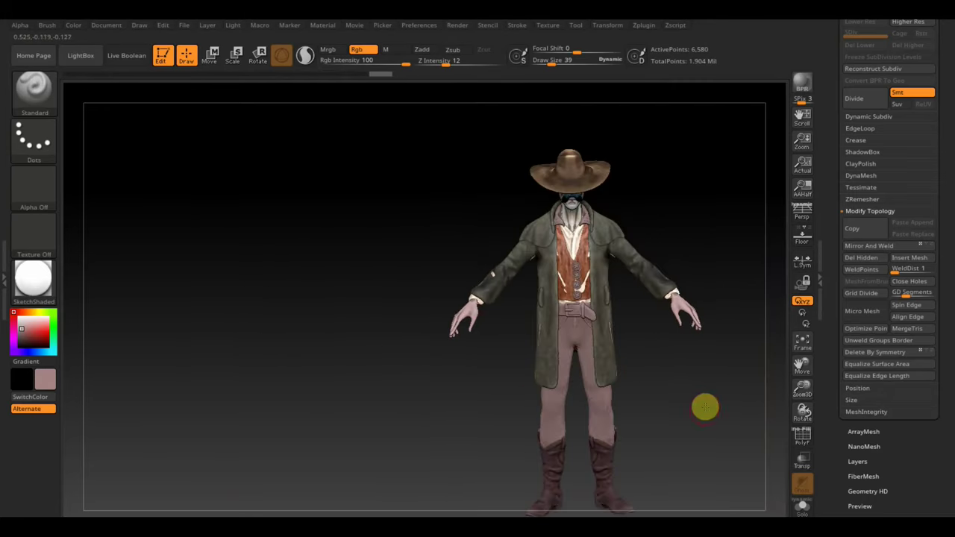
mouse_move(705, 406)
left_mouse_down("alt")
mouse_move(623, 379)
mouse_move(625, 385)
left_mouse_up("alt")
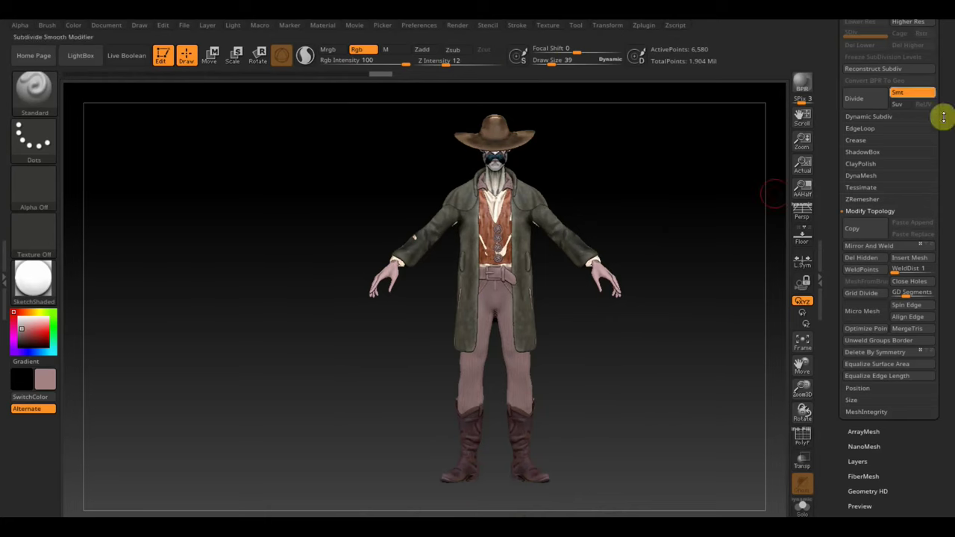
left_click_drag(949, 103, 946, 162)
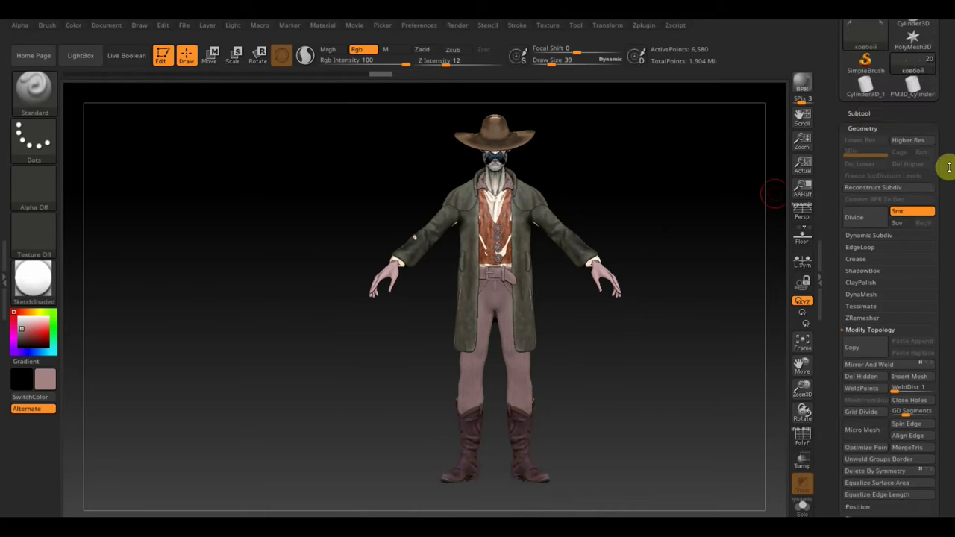
Select the ковбой3_1 body subtool and solo it, hiding the other subtools.
left_click(863, 107)
left_click(861, 252)
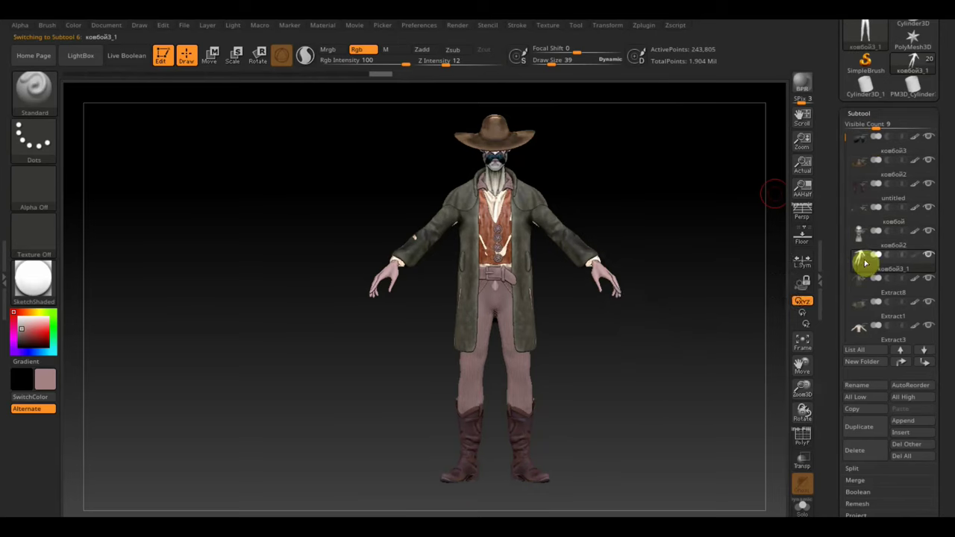
left_click(930, 257, "shift")
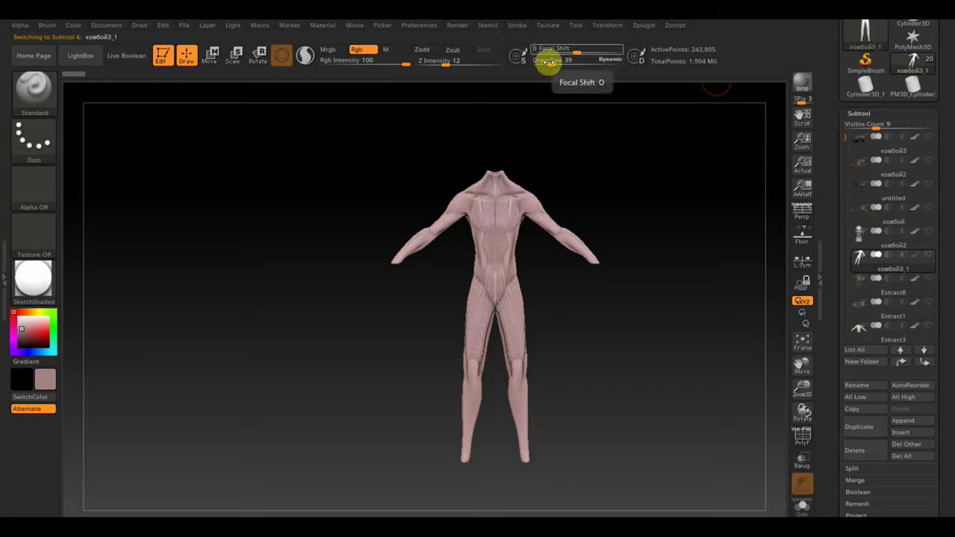
Import the skin-tone colour chart image from the ВСЕ для SculptGL folder as a texture.
left_click(549, 25)
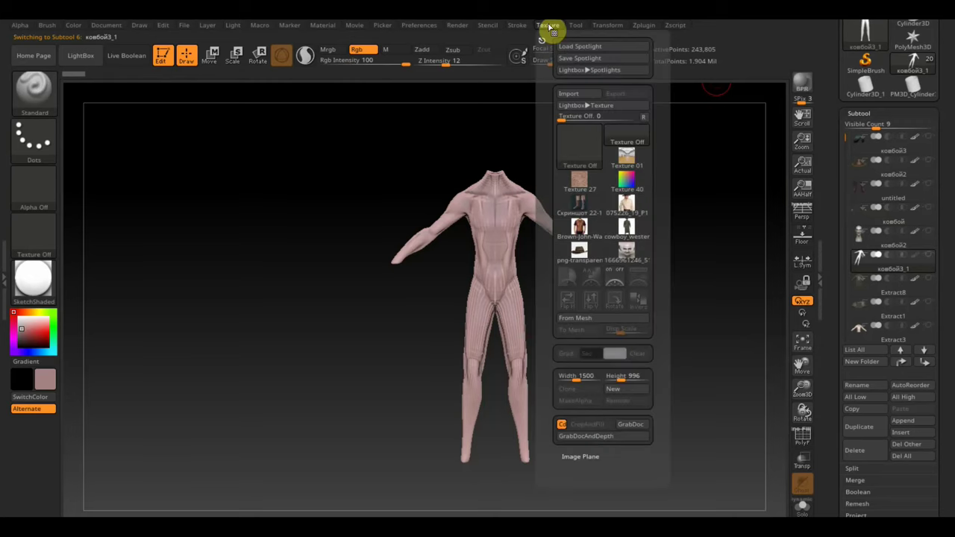
left_click(576, 96)
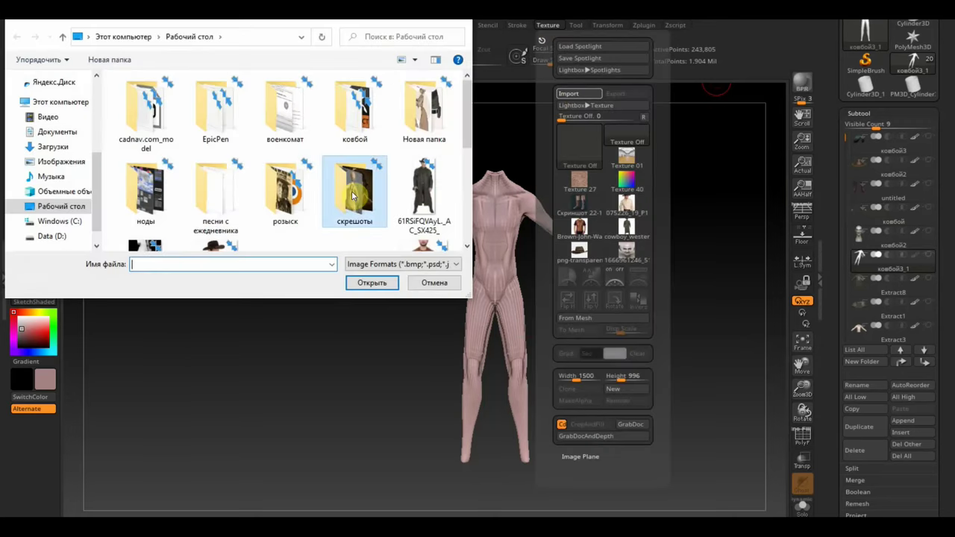
scroll(347, 193, "down", 2)
scroll(321, 183, "up", 2)
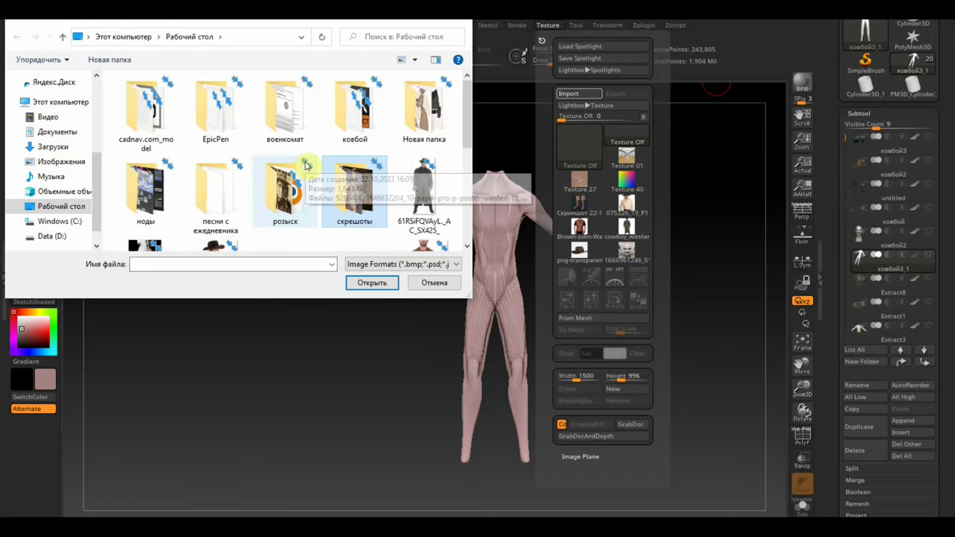
scroll(304, 173, "down", 1)
scroll(304, 173, "down", 3)
double_click(149, 192)
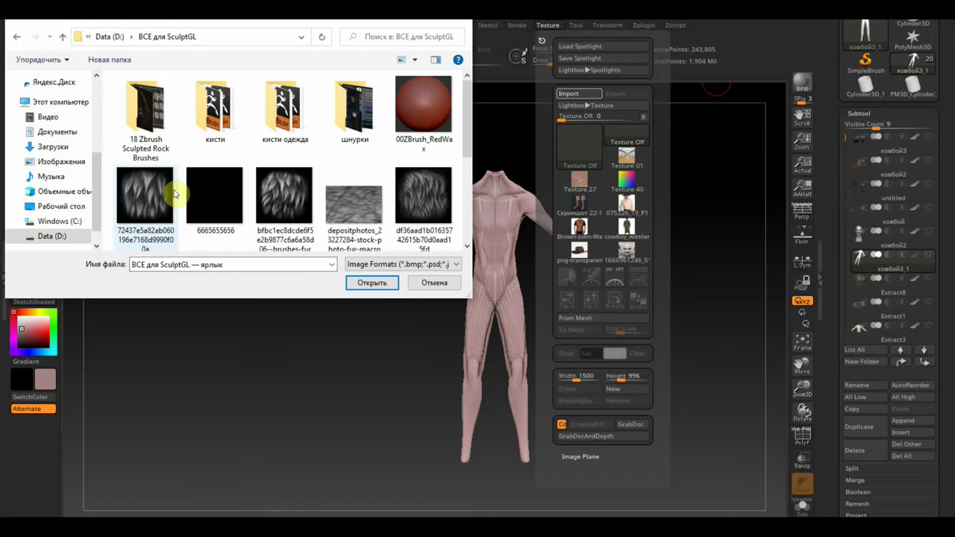
scroll(365, 164, "down", 5)
double_click(156, 107)
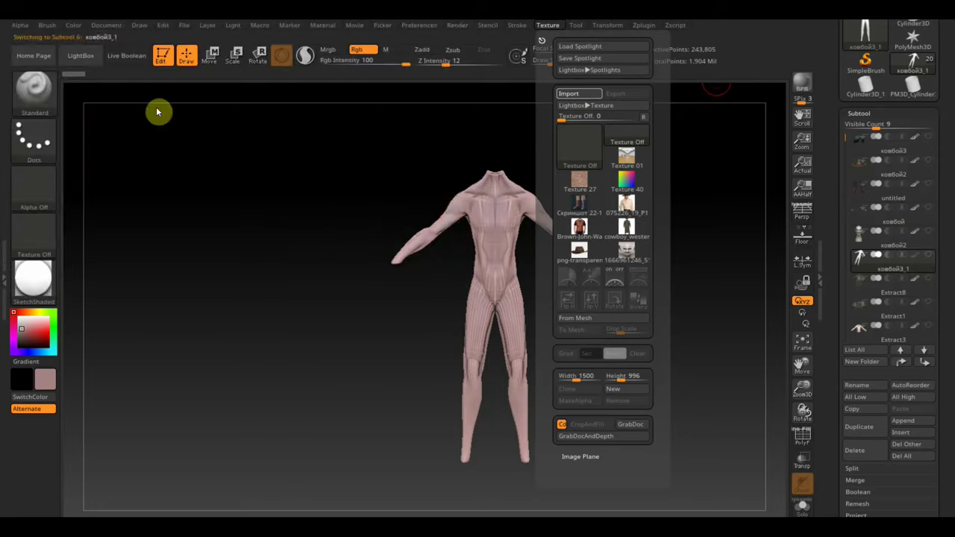
Add the colour chart to Spotlight and position it over the body.
left_click(553, 27)
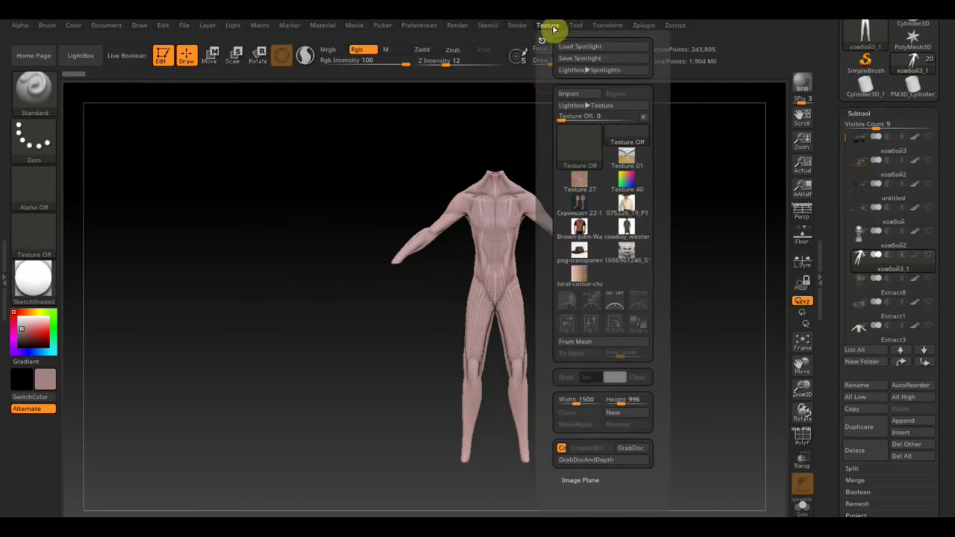
left_click(579, 275)
left_click(629, 299)
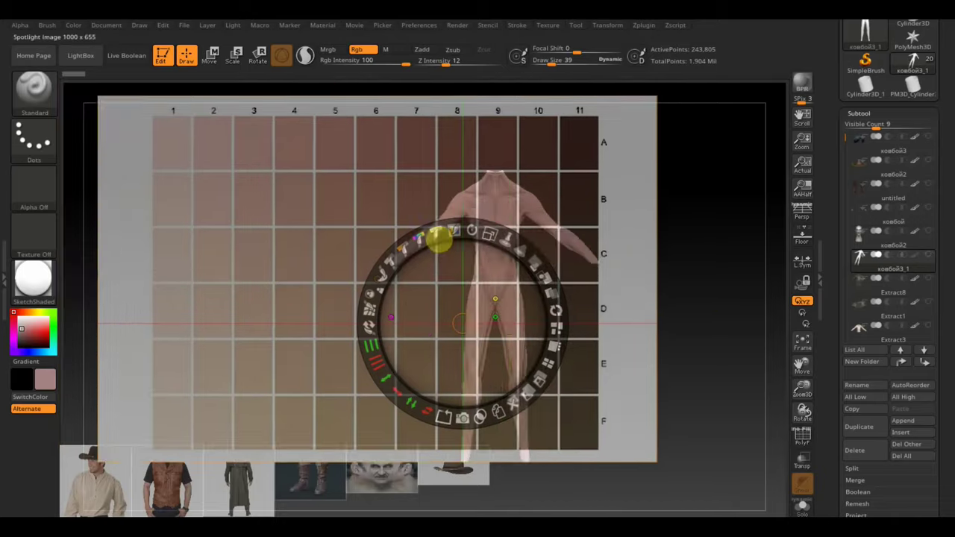
left_click_drag(437, 234, 593, 274)
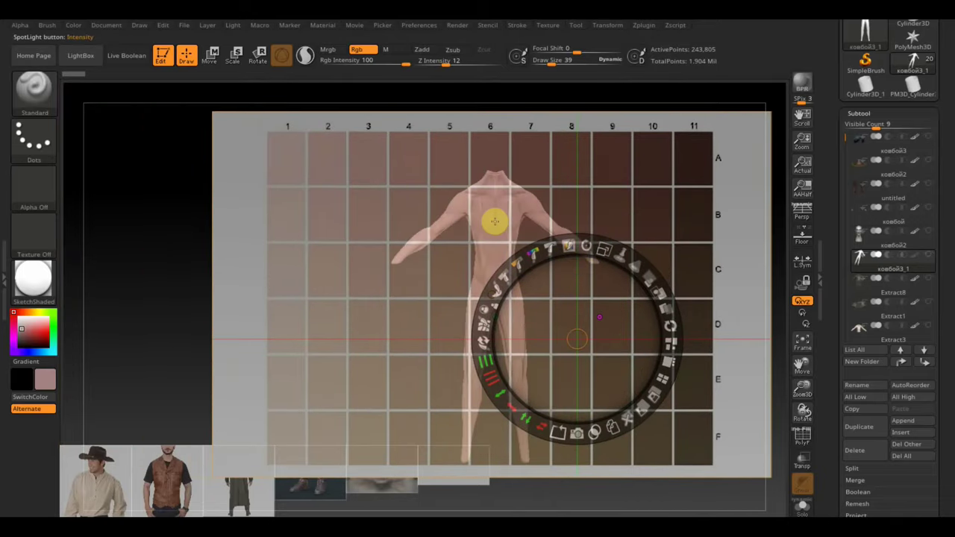
Hide the colour chart overlay and polypaint the body skin tone, shoulders to feet, at draw size 119.
key("z")
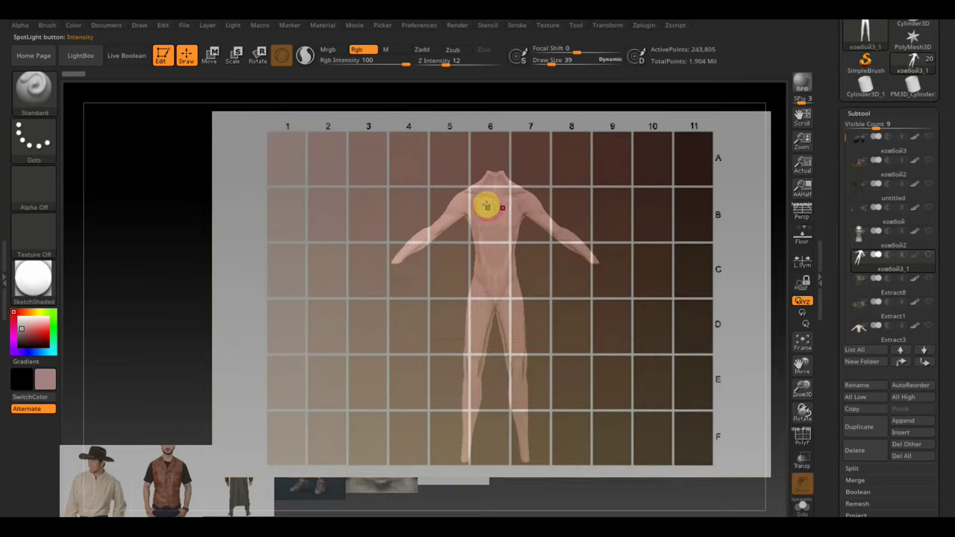
key("shift+z")
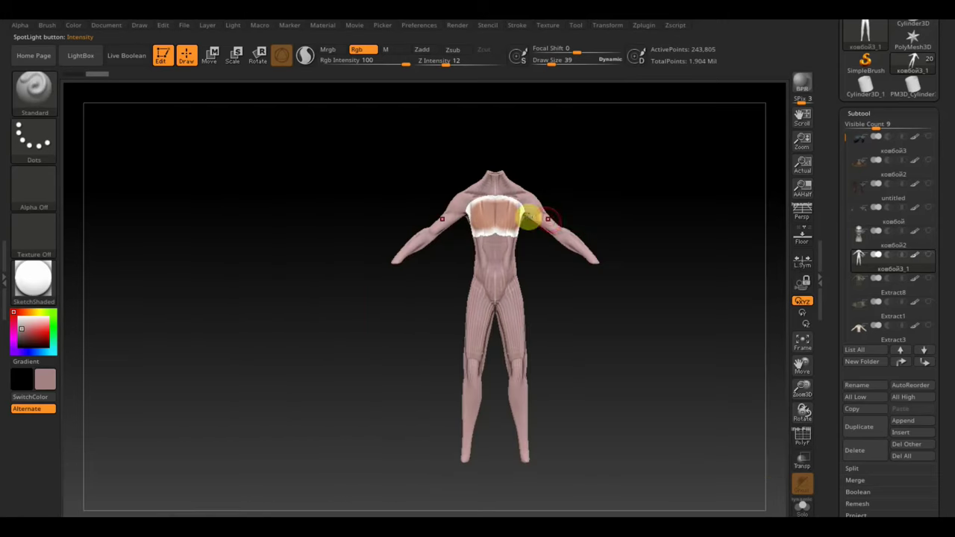
left_click_drag(550, 64, 563, 64)
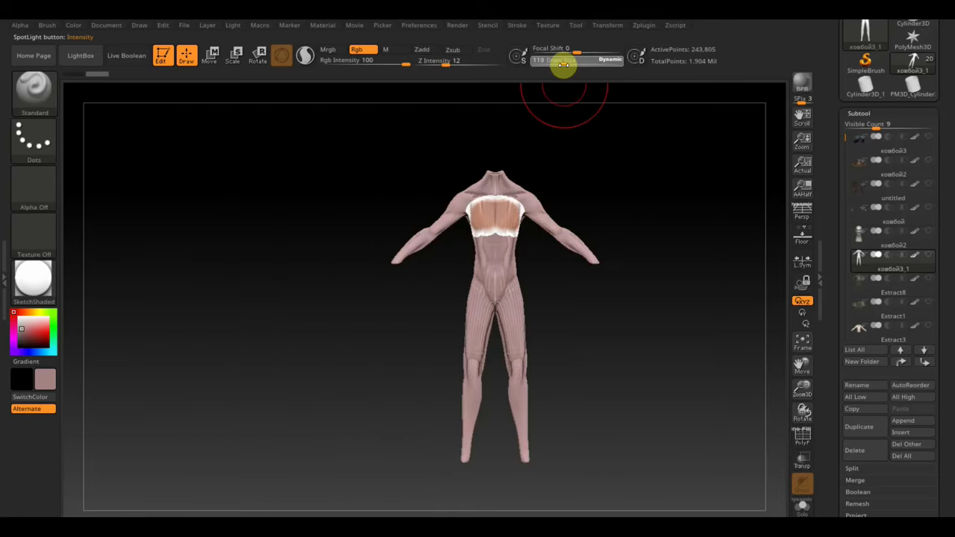
mouse_move(485, 232)
left_mouse_down()
mouse_move(458, 201)
mouse_move(495, 192)
mouse_move(485, 219)
mouse_move(494, 218)
mouse_move(393, 269)
mouse_move(413, 219)
mouse_move(499, 302)
mouse_move(507, 414)
left_mouse_up()
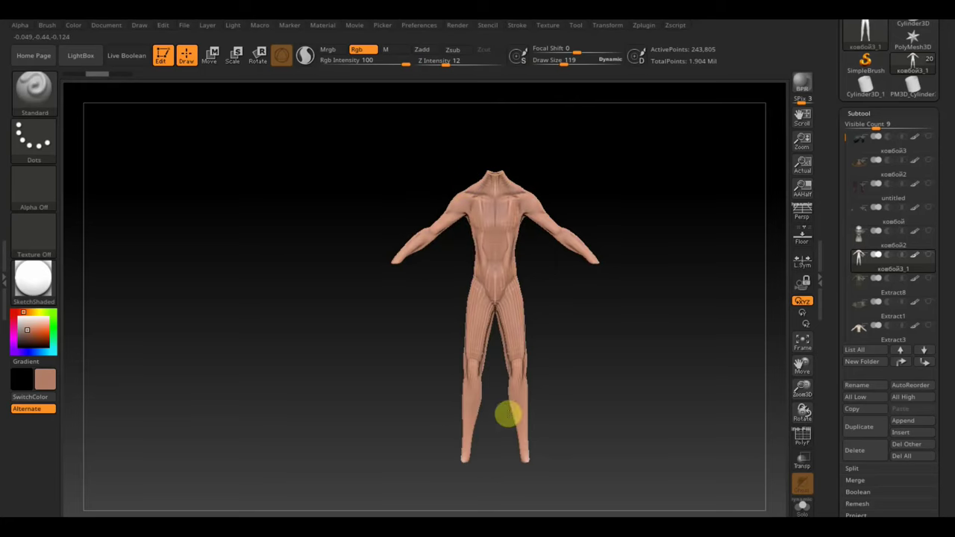
mouse_move(660, 313)
left_mouse_down()
mouse_move(665, 341)
mouse_move(513, 267)
left_mouse_up()
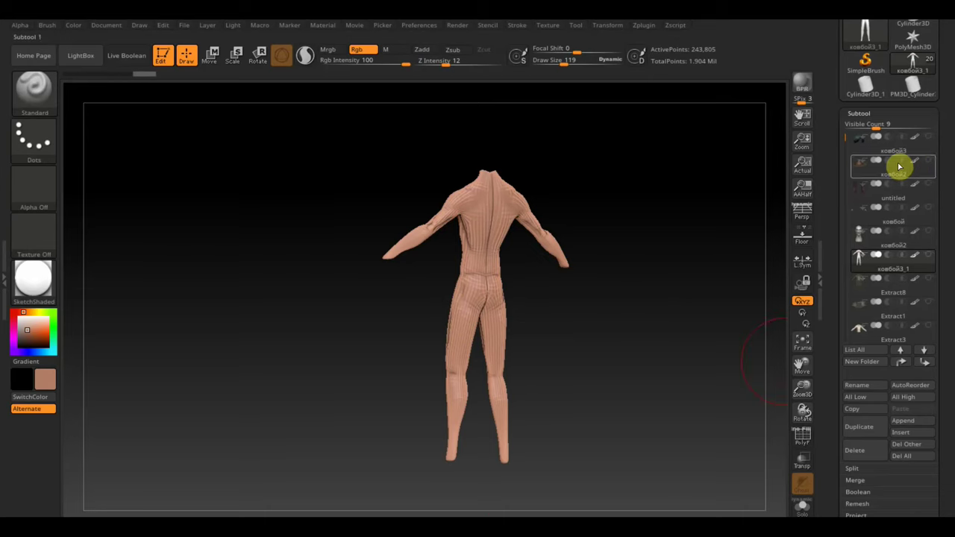
Show the head with the body and paint paler skin up the back of the thigh.
mouse_move(892, 245)
left_click(930, 236)
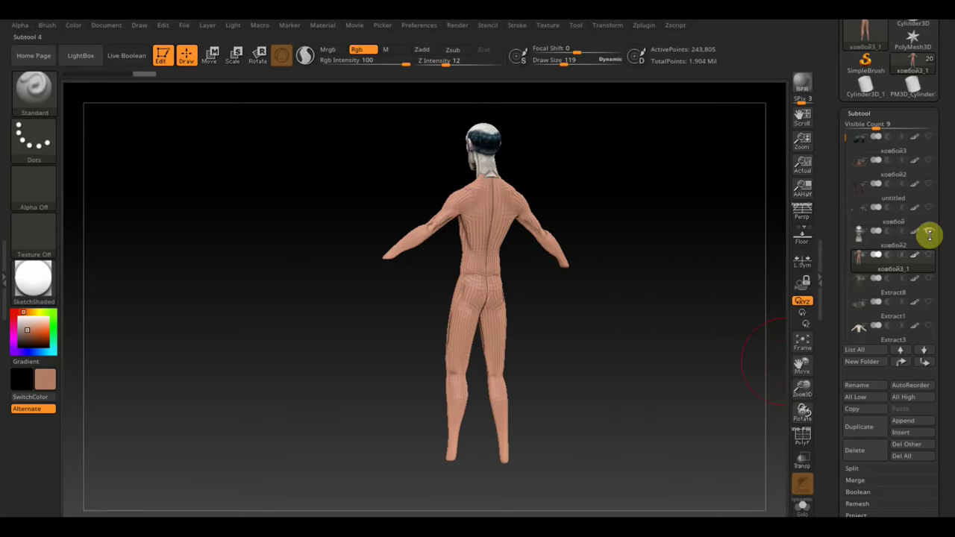
left_click_drag(645, 191, 642, 197)
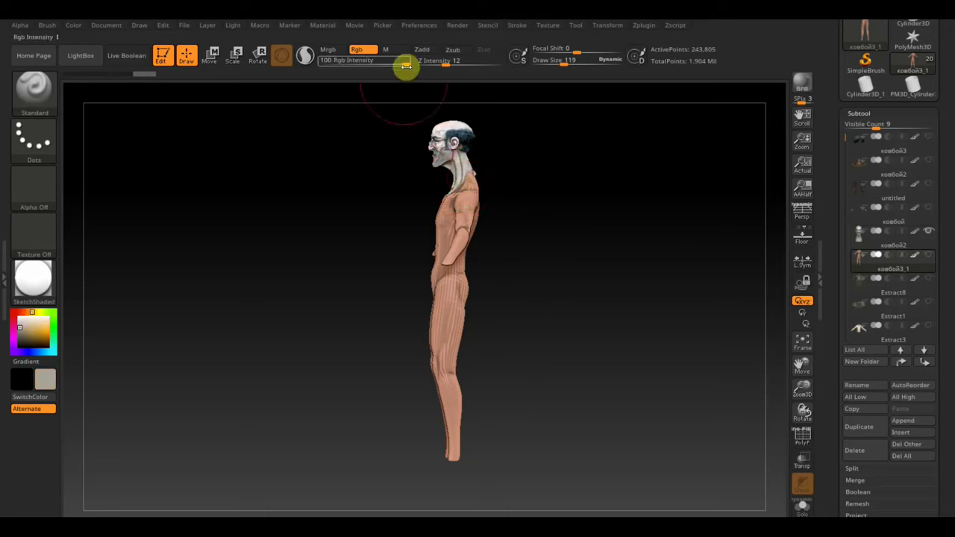
left_click_drag(547, 191, 586, 199)
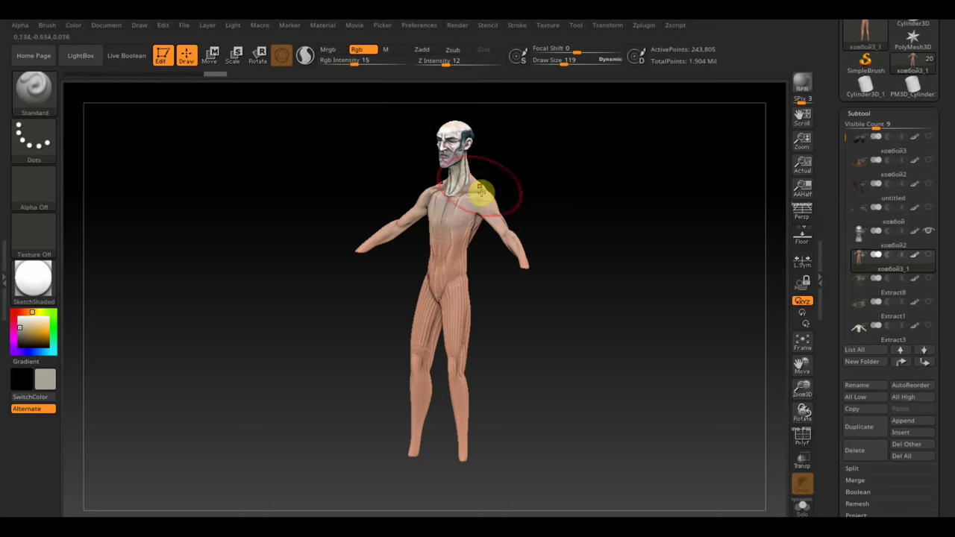
left_click_drag(574, 216, 616, 226)
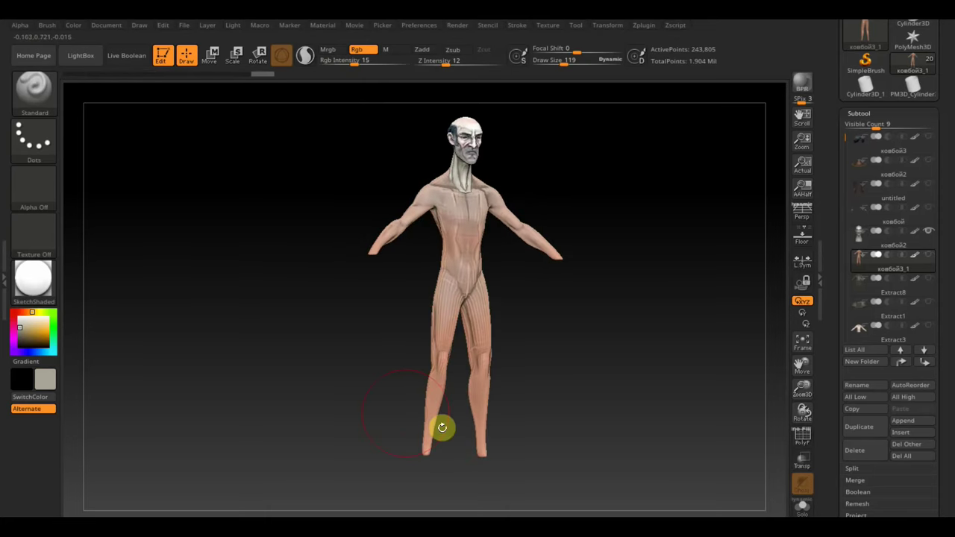
left_click_drag(444, 426, 433, 402)
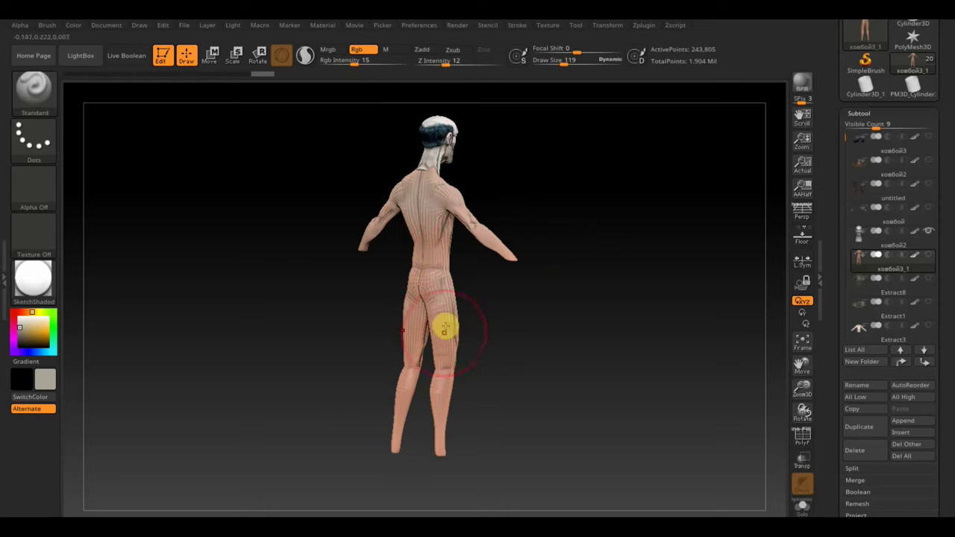
left_click_drag(437, 383, 439, 318)
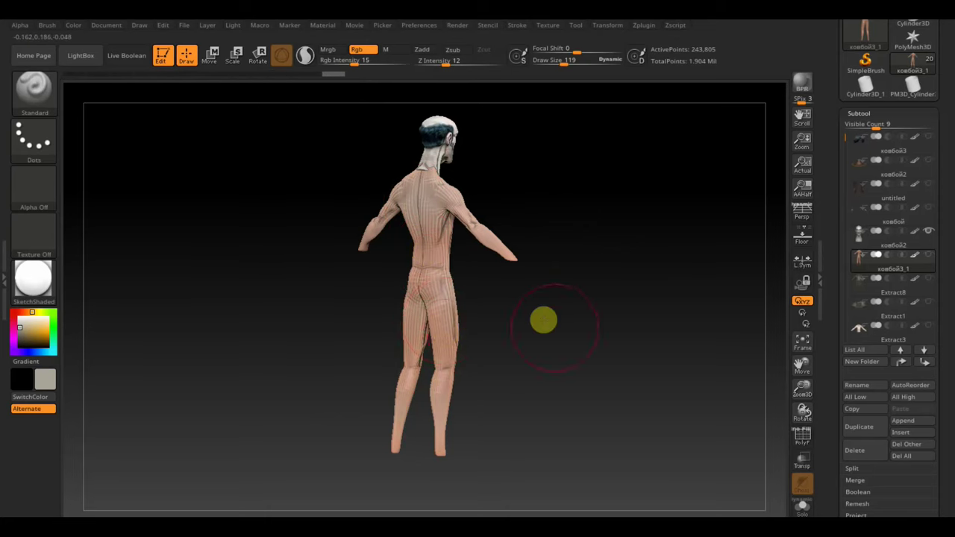
Reduce draw size to 65 and Rgb Intensity to 8, then make the ковбой2 head subtool active.
mouse_move(543, 320)
left_mouse_down()
mouse_move(548, 327)
mouse_move(588, 224)
mouse_move(578, 379)
mouse_move(616, 458)
mouse_move(546, 381)
mouse_move(556, 383)
mouse_move(559, 341)
mouse_move(433, 330)
left_mouse_up()
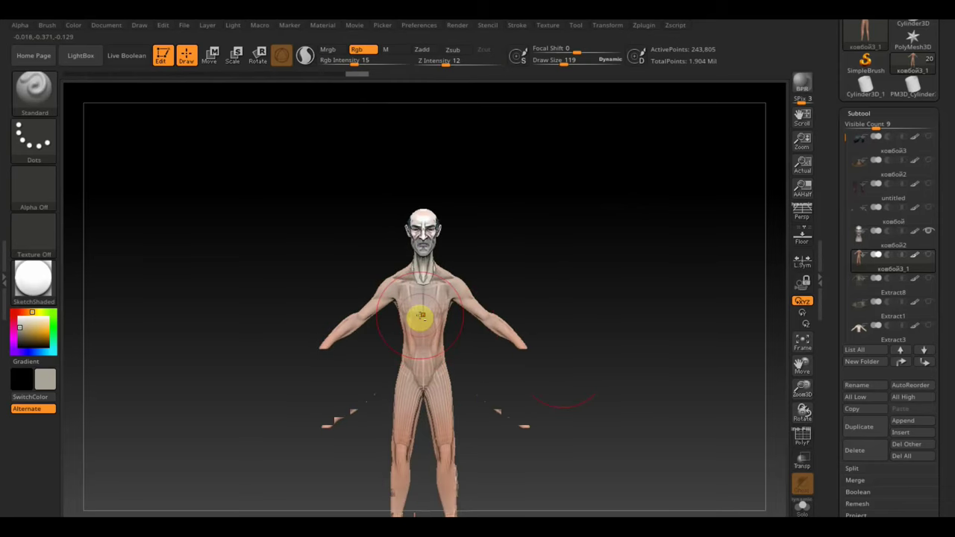
mouse_move(541, 223)
left_mouse_down()
mouse_move(550, 309)
mouse_move(566, 268)
mouse_move(483, 279)
left_mouse_up()
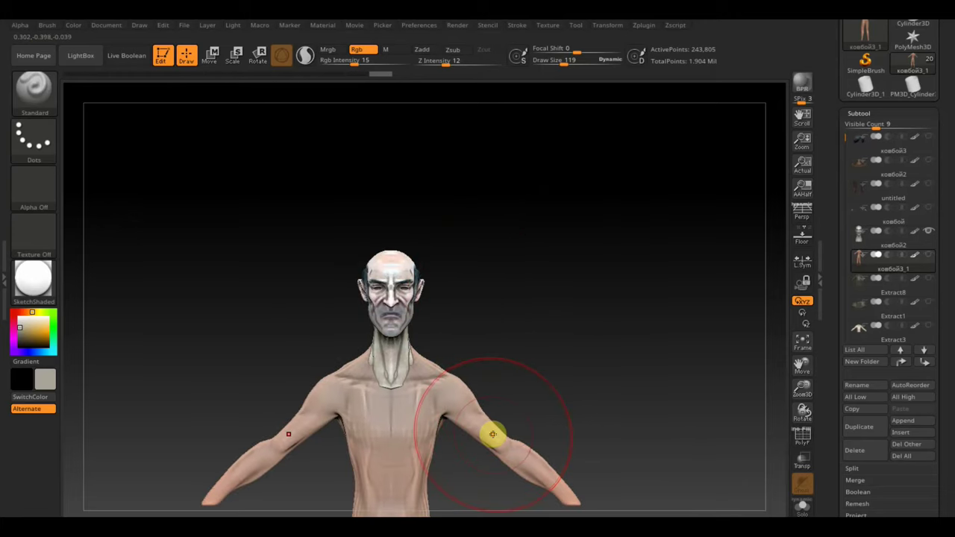
left_click_drag(493, 433, 574, 222)
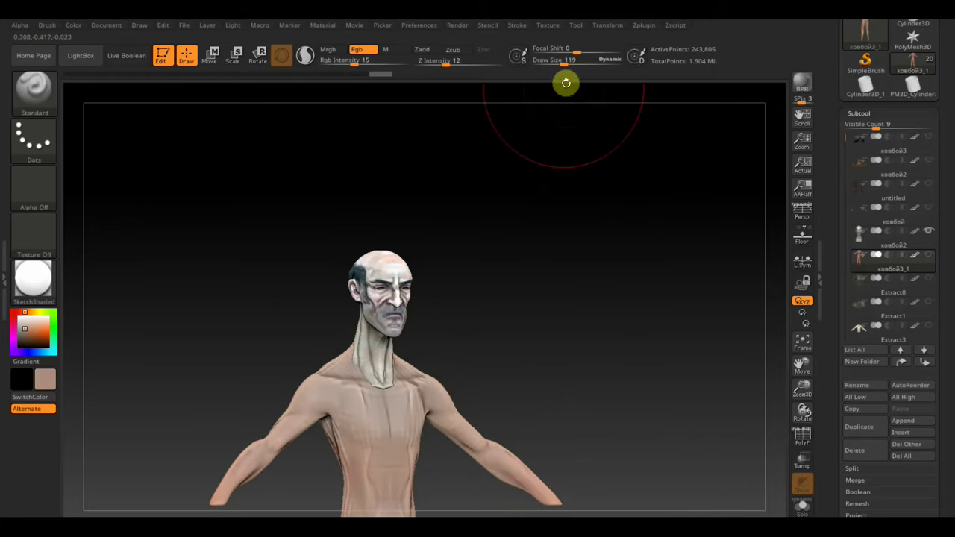
left_click_drag(564, 78, 556, 61)
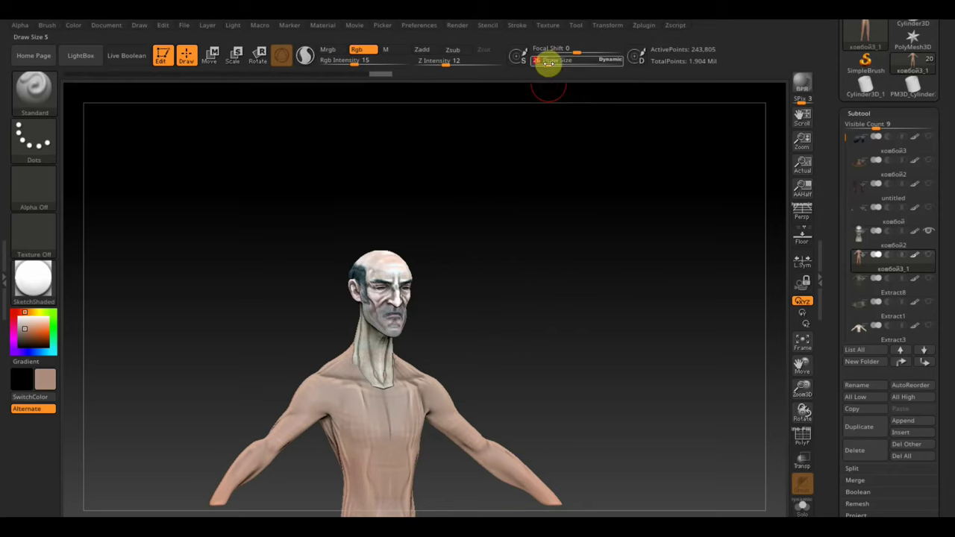
left_click_drag(356, 59, 346, 63)
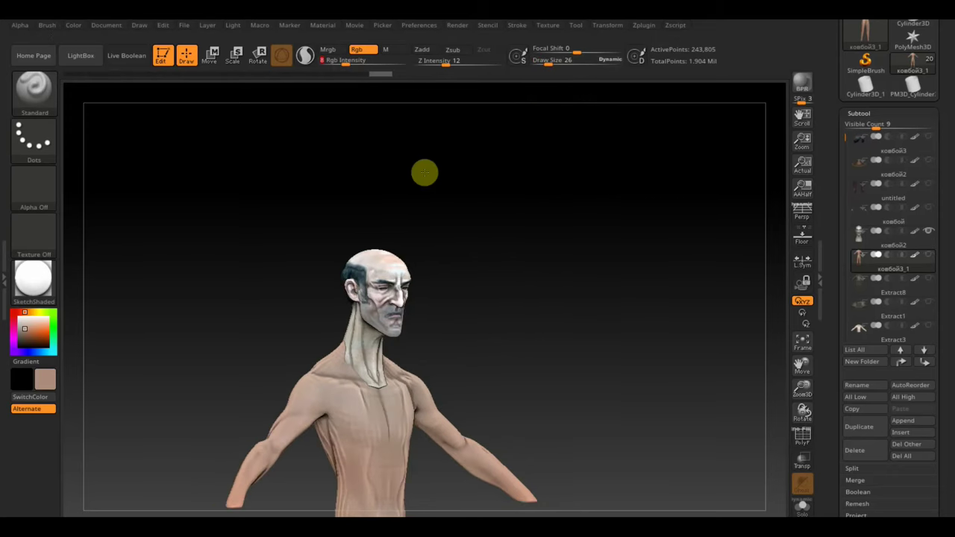
left_click_drag(424, 171, 403, 267)
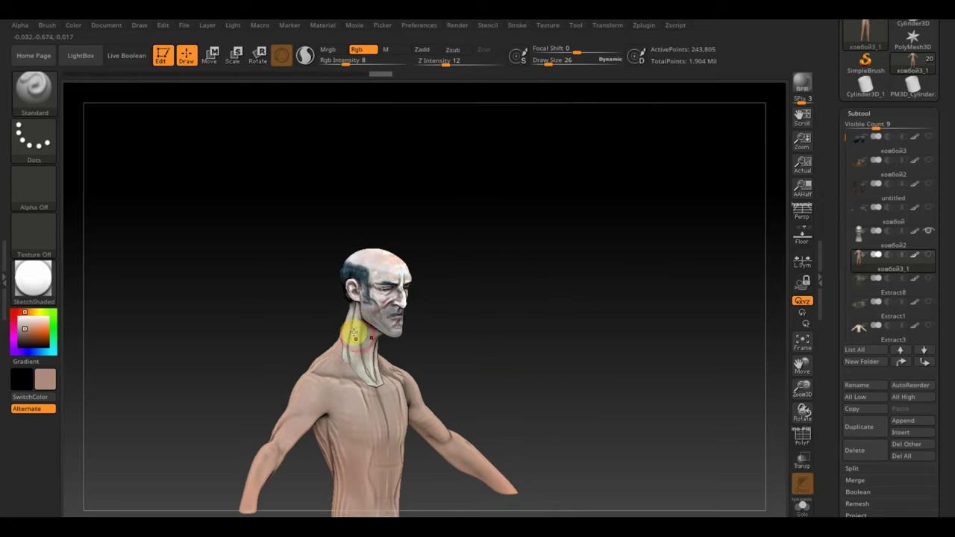
left_click_drag(503, 347, 507, 356, "shift")
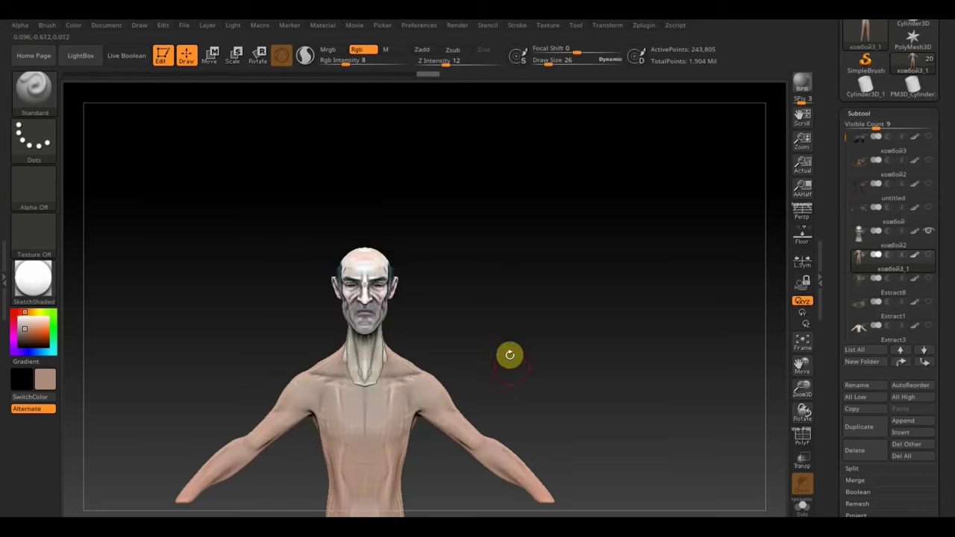
left_click(379, 358, "alt")
Show the body beneath the head and orbit around to inspect the neck join.
left_click_drag(386, 358, 426, 335)
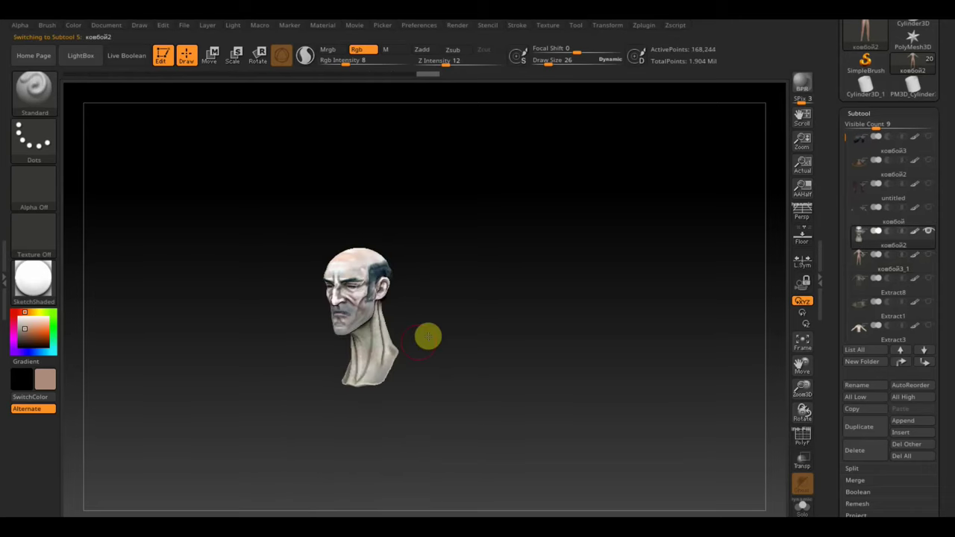
left_click(927, 260)
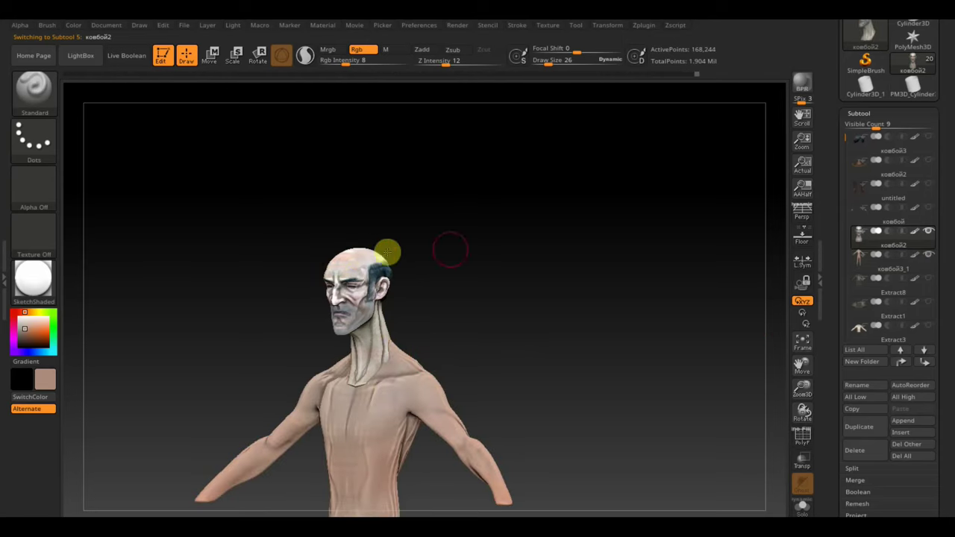
left_click_drag(387, 252, 449, 254)
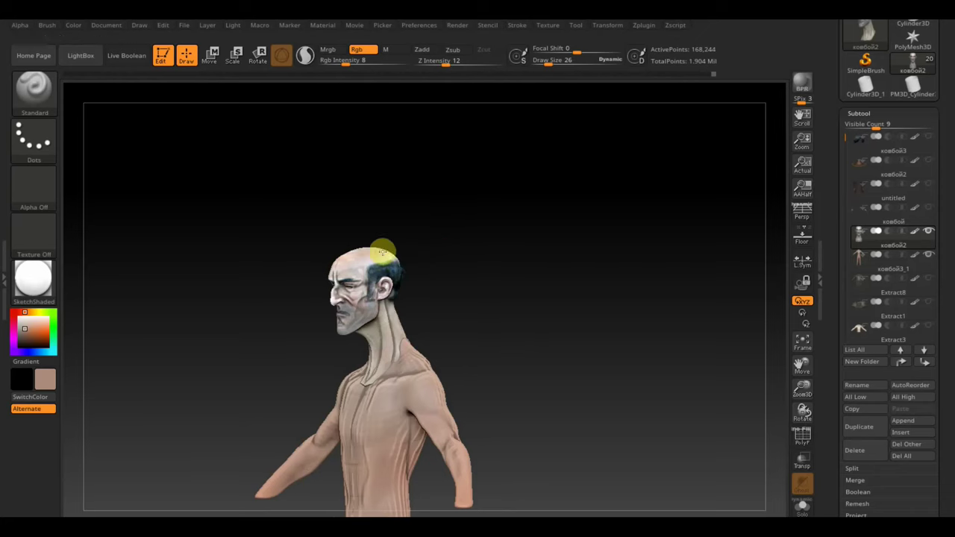
left_click_drag(455, 241, 411, 254)
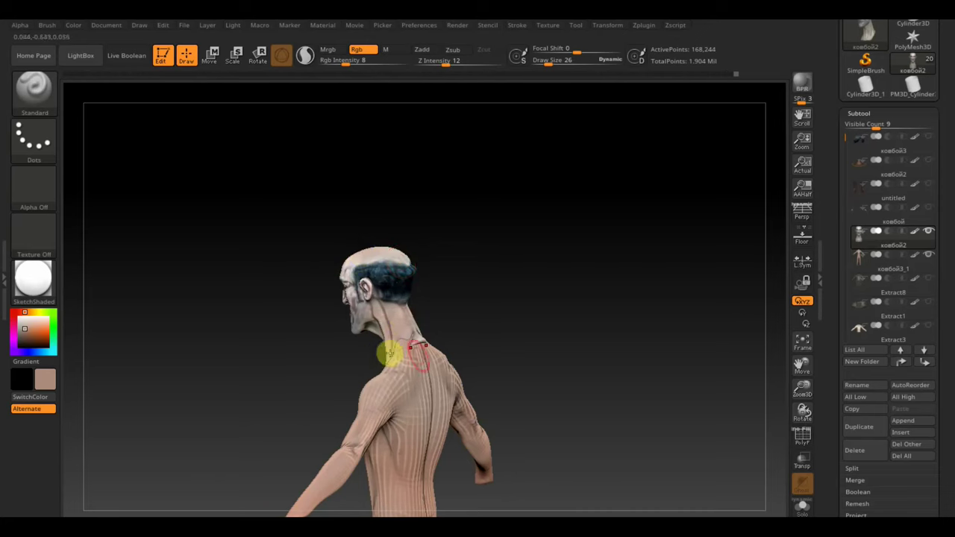
mouse_move(390, 355)
left_mouse_down()
mouse_move(486, 337)
mouse_move(379, 340)
mouse_move(486, 339)
left_mouse_up()
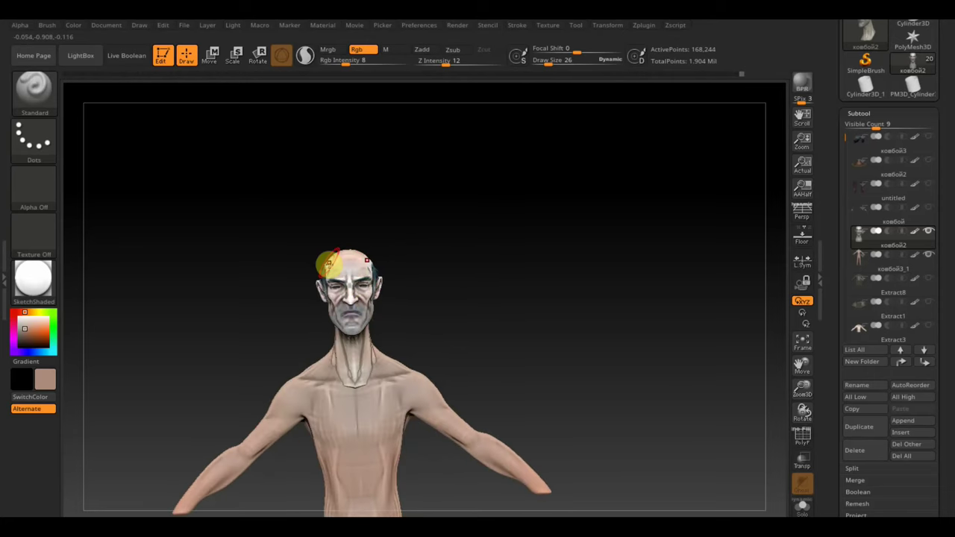
mouse_move(384, 258)
left_mouse_down()
mouse_move(495, 252)
mouse_move(541, 292)
left_mouse_up()
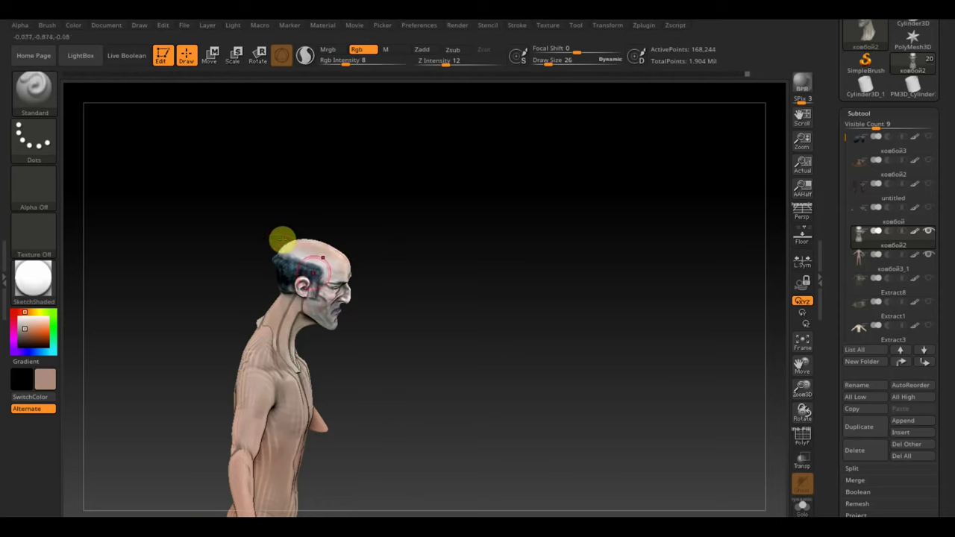
mouse_move(283, 335)
left_mouse_down()
mouse_move(379, 371)
mouse_move(348, 320)
mouse_move(424, 316)
mouse_move(522, 443)
mouse_move(524, 371)
mouse_move(485, 407)
left_mouse_up()
Return to painting with a tiny brush of draw size 7, undoing a stray red mark on the chin.
key("f")
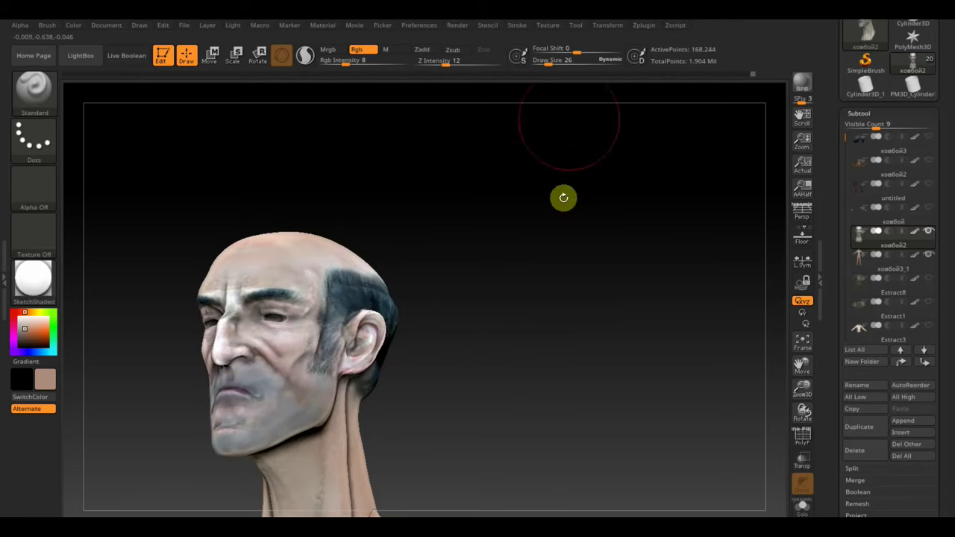
left_click_drag(549, 60, 539, 62)
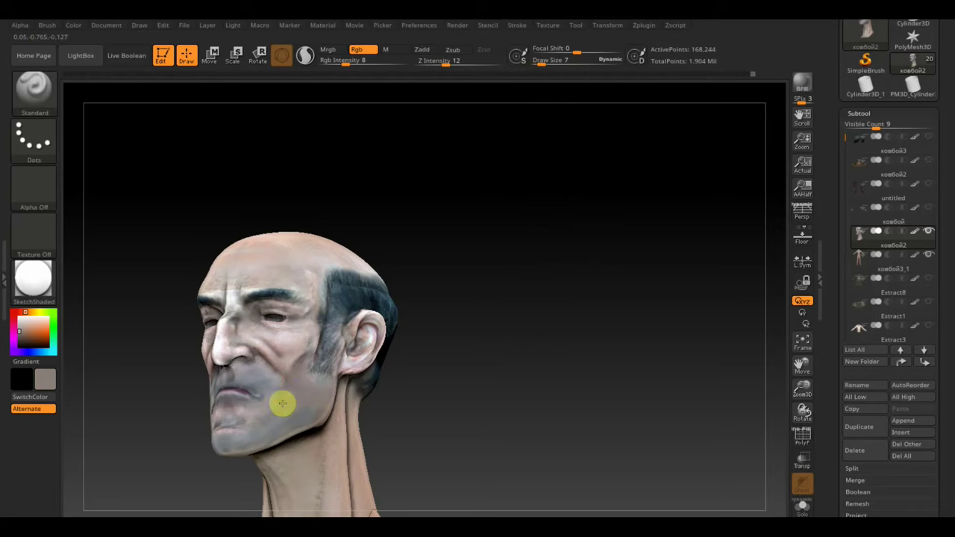
key("ctrl+z")
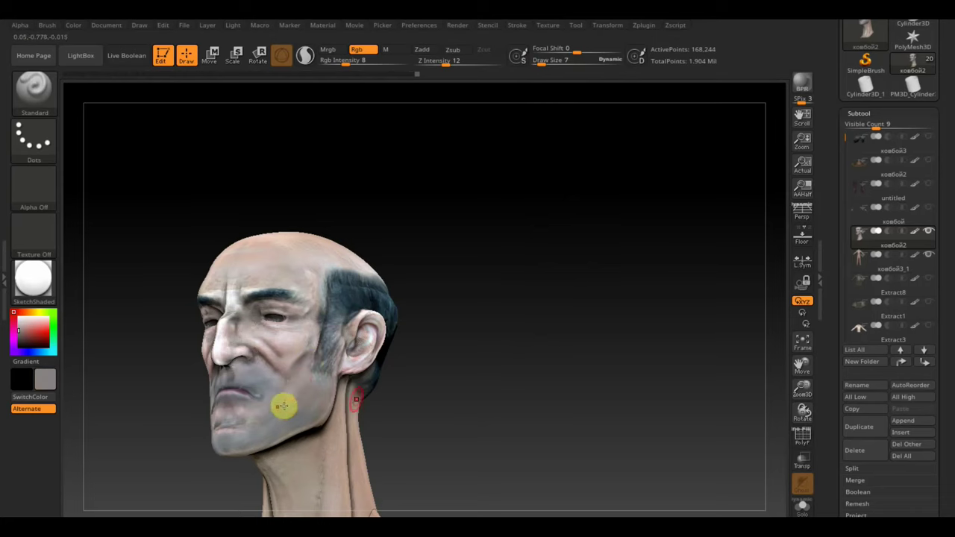
mouse_move(435, 382)
left_mouse_down()
mouse_move(486, 401)
mouse_move(476, 425)
mouse_move(448, 278)
left_mouse_up()
left_click_drag(434, 344, 468, 237, "alt")
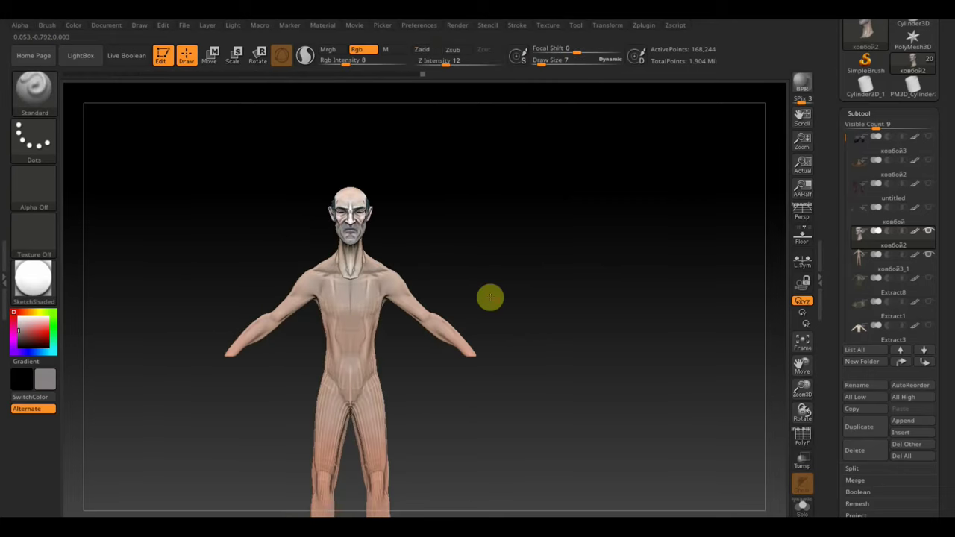
Briefly solo the head, then show every subtool and orbit the fully dressed cowboy.
left_click(930, 234, "shift")
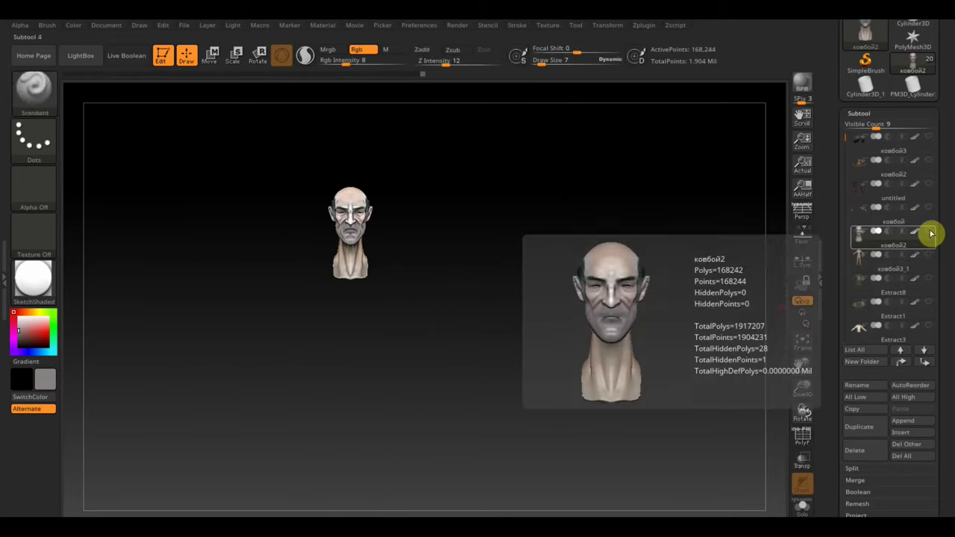
left_click(929, 234, "shift")
mouse_move(610, 361)
left_mouse_down()
mouse_move(648, 361)
mouse_move(586, 369)
mouse_move(609, 380)
mouse_move(599, 351)
mouse_move(625, 356)
left_mouse_up()
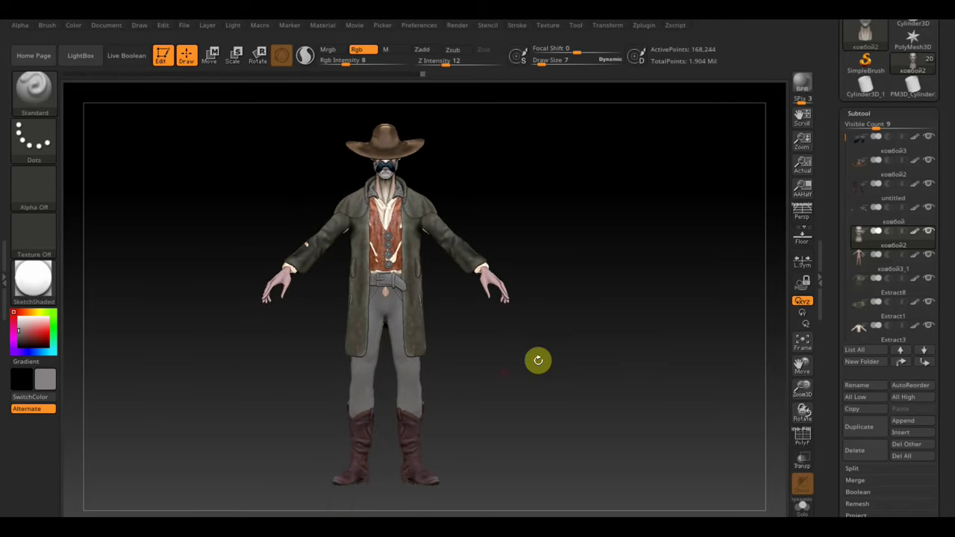
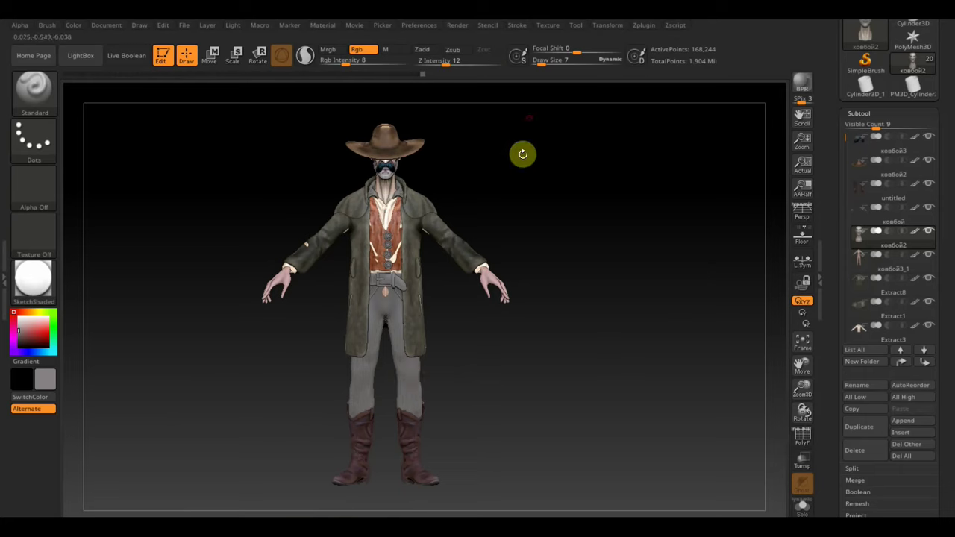
Import the desktop photo s-l1600 into the Texture palette.
left_click(548, 26)
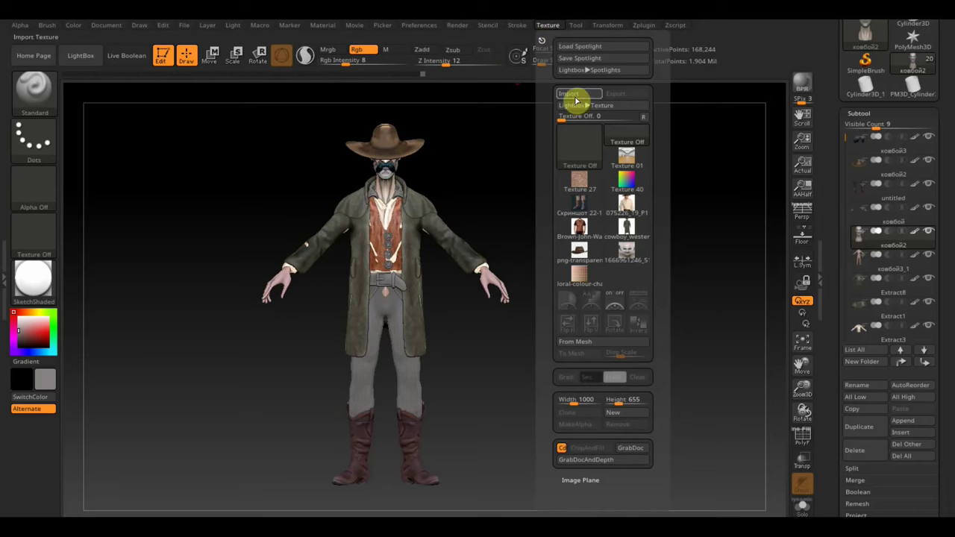
left_click(579, 96)
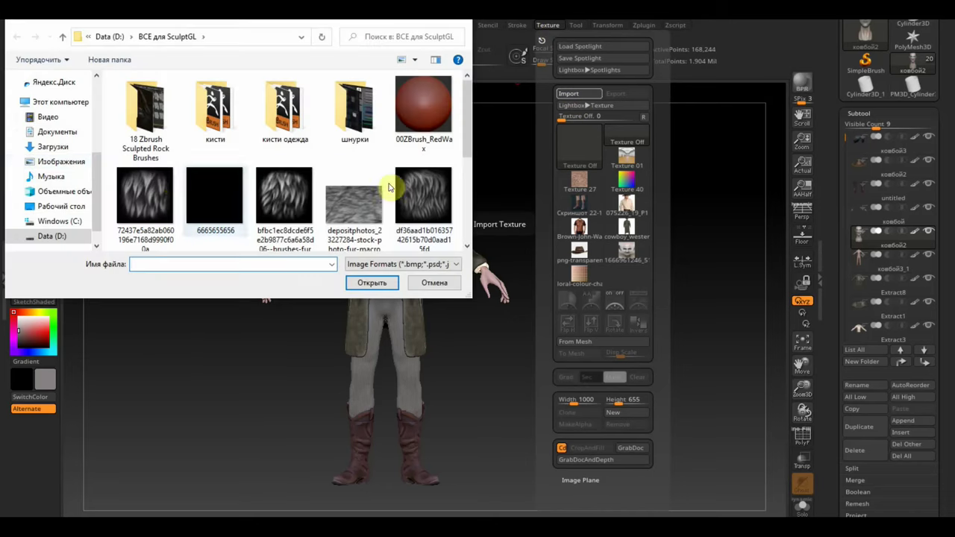
left_click(67, 206)
scroll(295, 209, "down", 5)
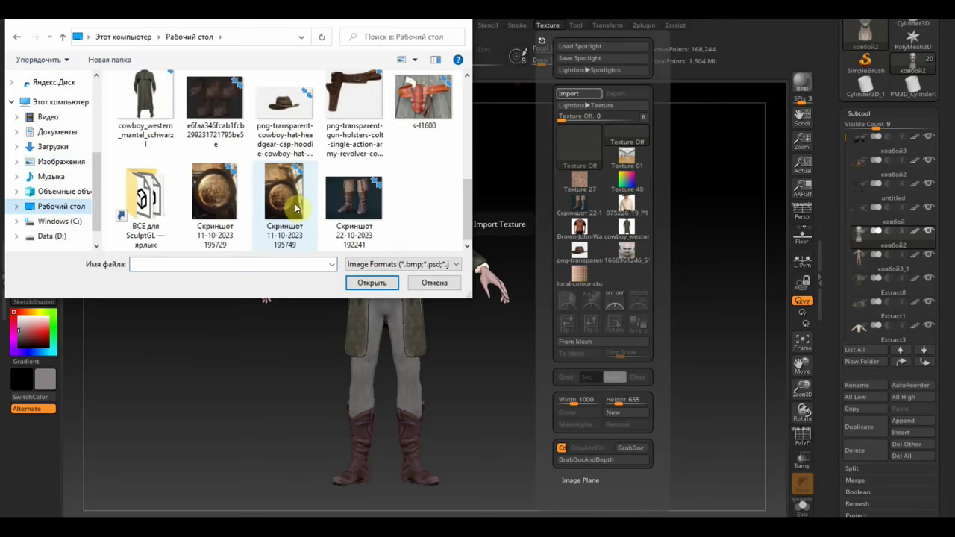
scroll(296, 209, "up", 1)
scroll(302, 209, "up", 2)
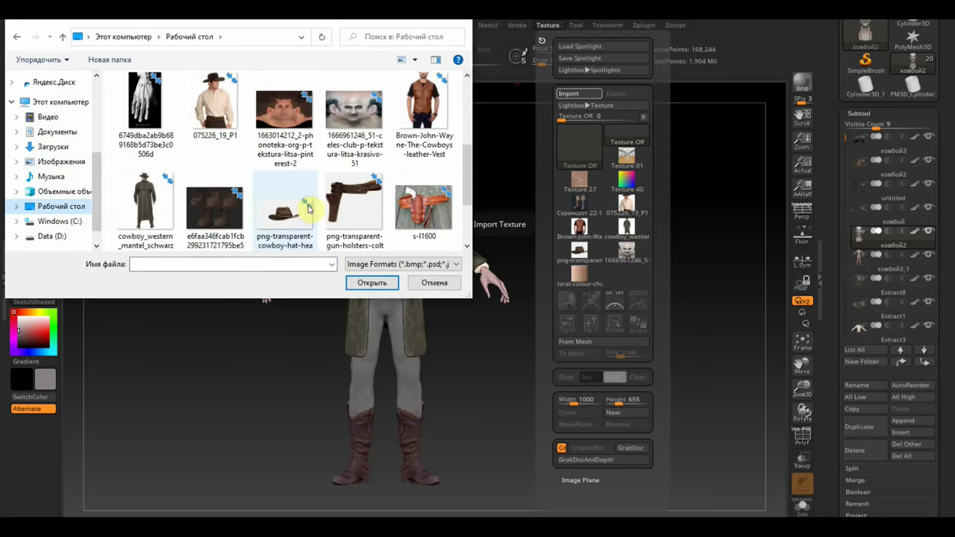
scroll(311, 209, "down", 1)
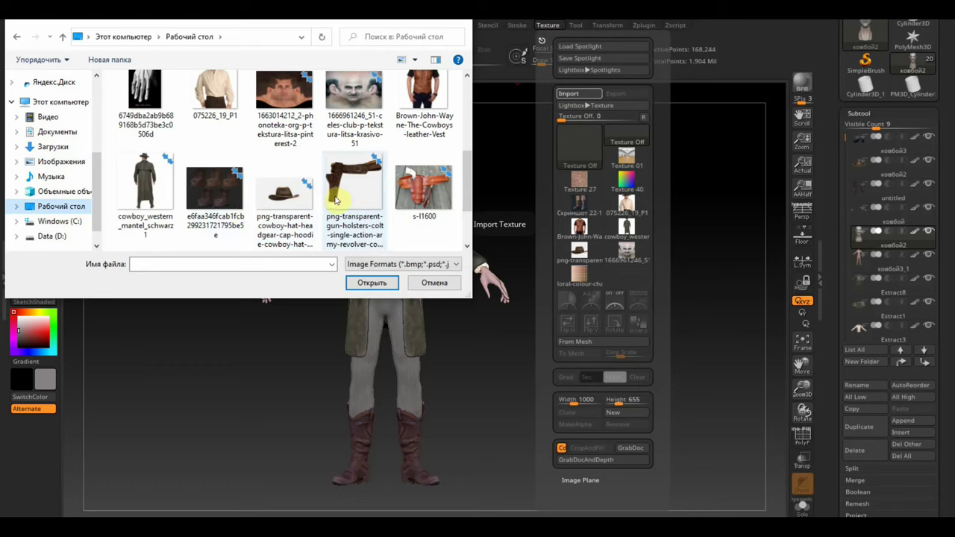
left_click(422, 199)
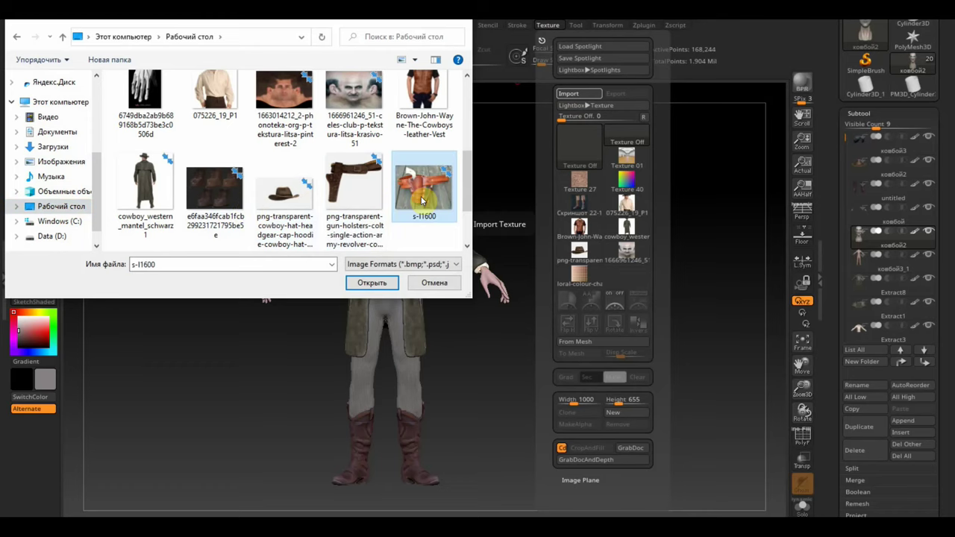
left_click(373, 287)
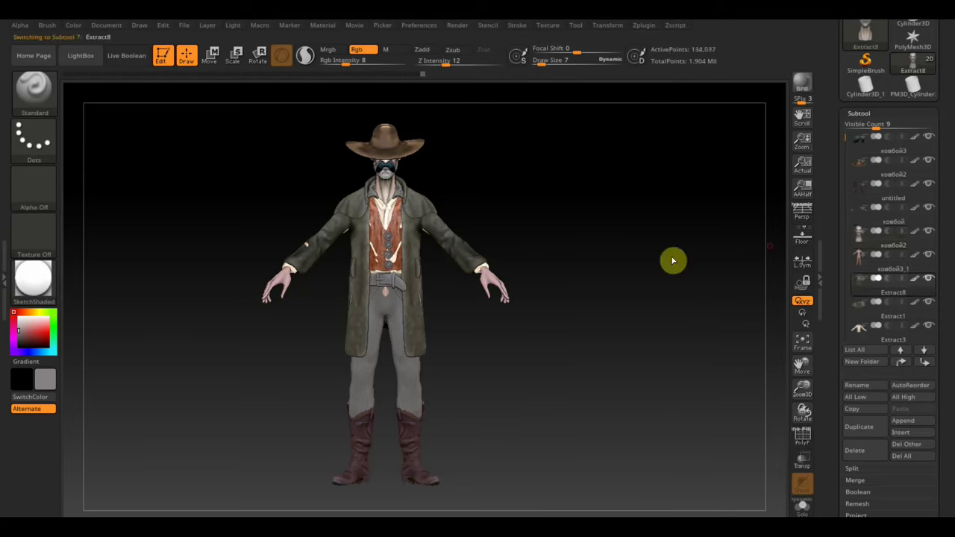
Select the Extract5 holster subtool and solo it, turning it to a clearer viewing angle.
left_click(932, 280)
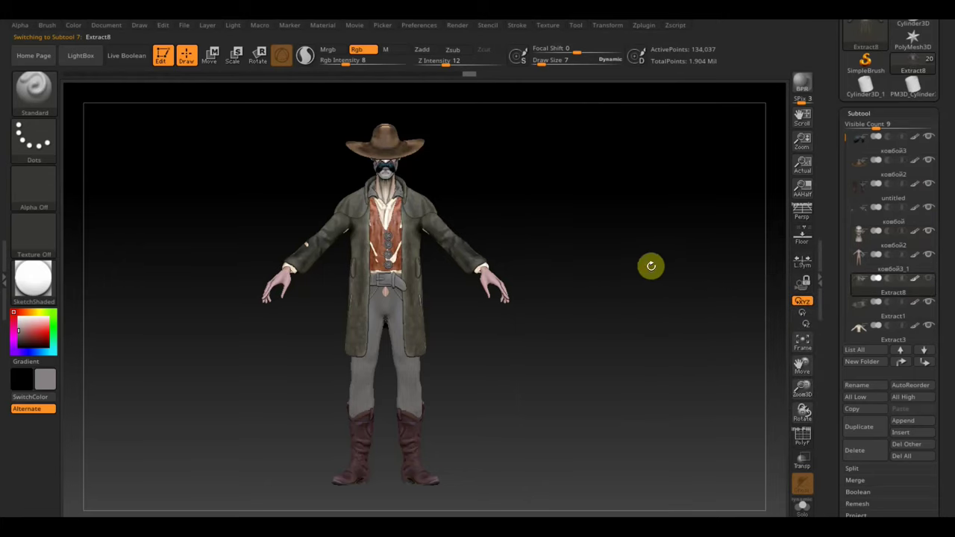
left_click_drag(649, 264, 667, 269)
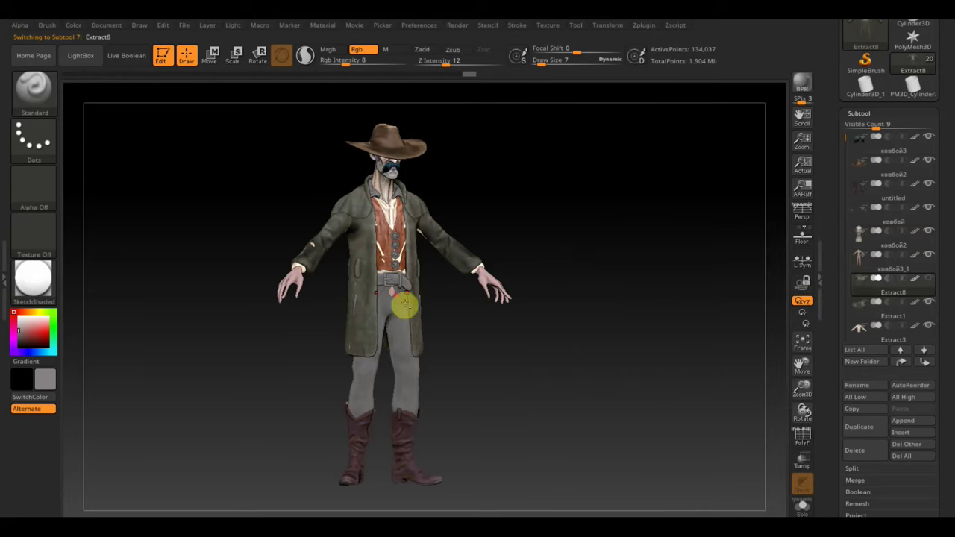
left_click(392, 284, "alt")
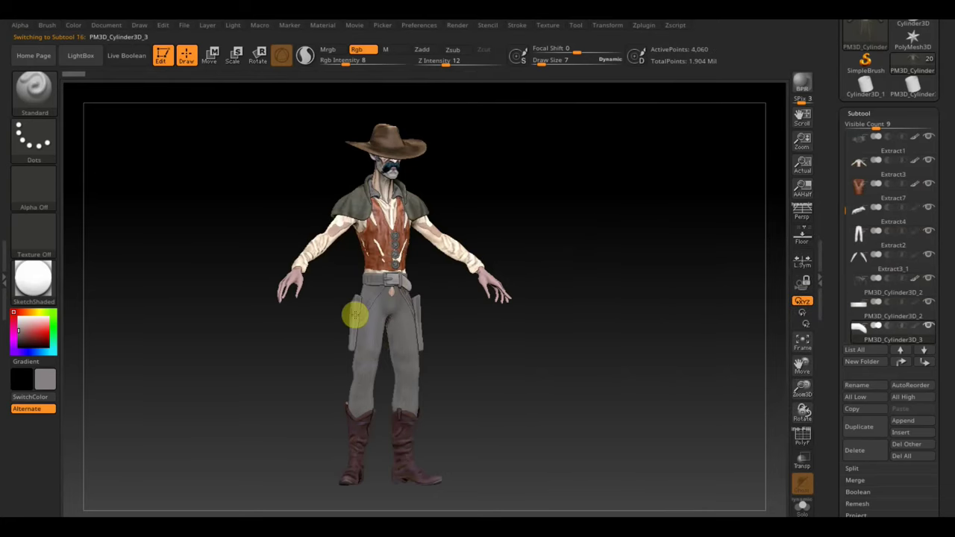
left_click(413, 318, "alt")
mouse_move(432, 321)
left_mouse_down()
mouse_move(524, 327)
mouse_move(569, 431)
left_mouse_up()
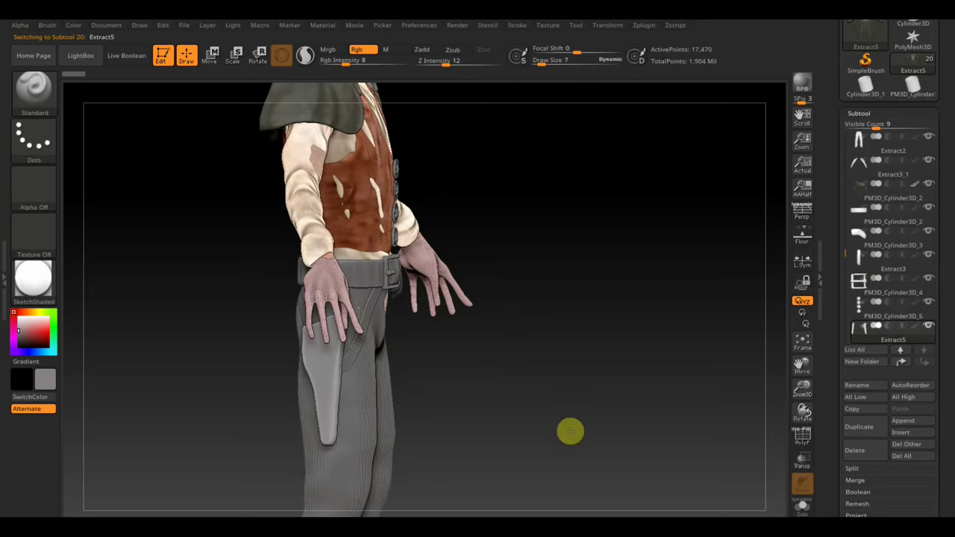
left_click(929, 324, "shift")
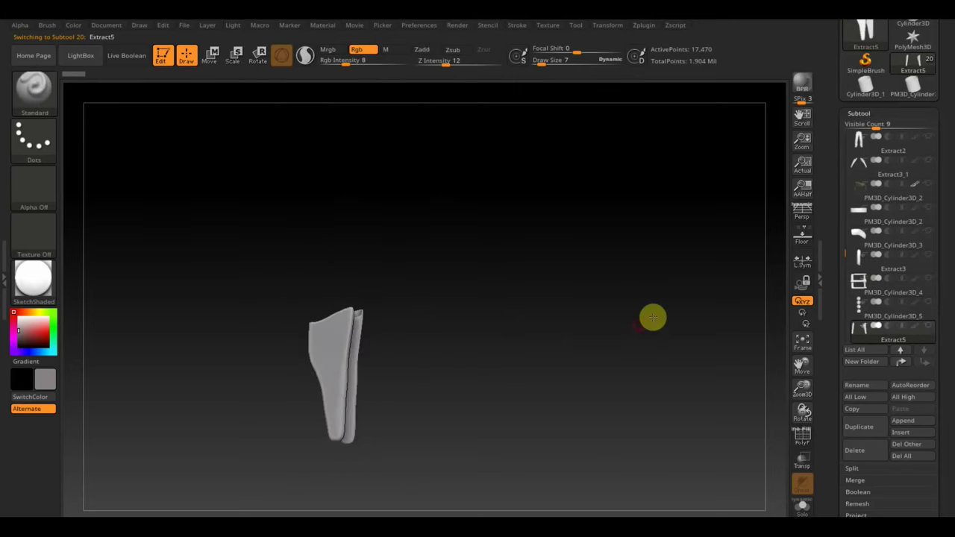
left_click_drag(653, 317, 656, 299)
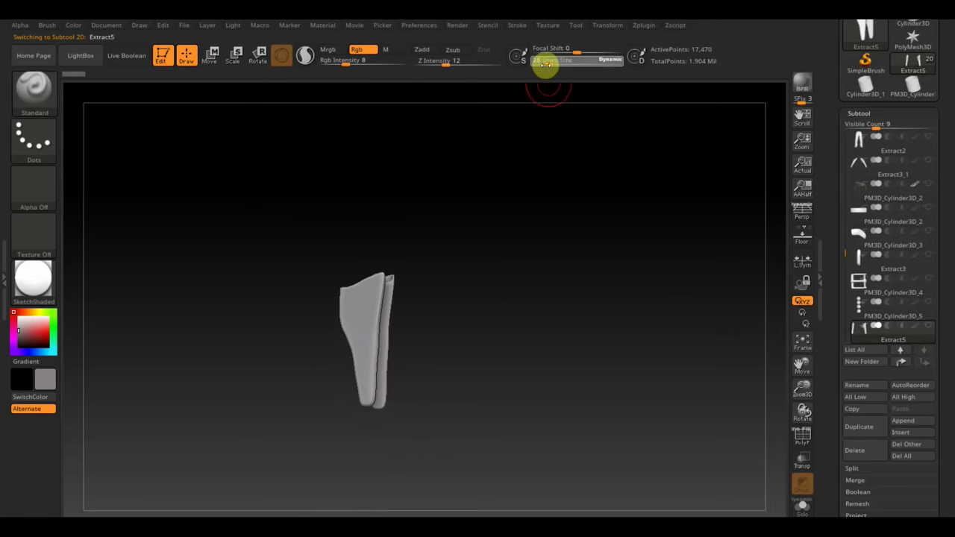
Add the s-l1600 holster photo to Spotlight, shrunk and moved down-right.
left_click(554, 26)
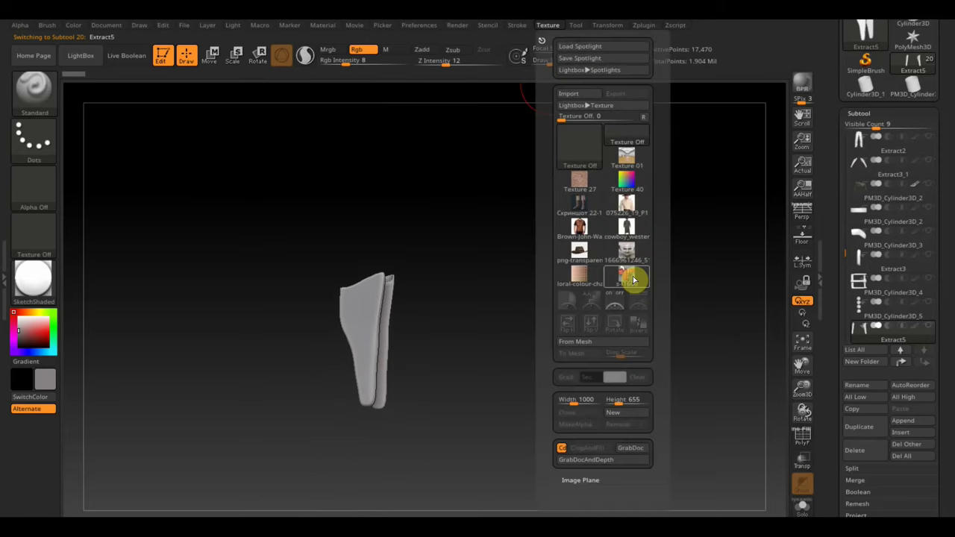
left_click(632, 279)
left_click(639, 302)
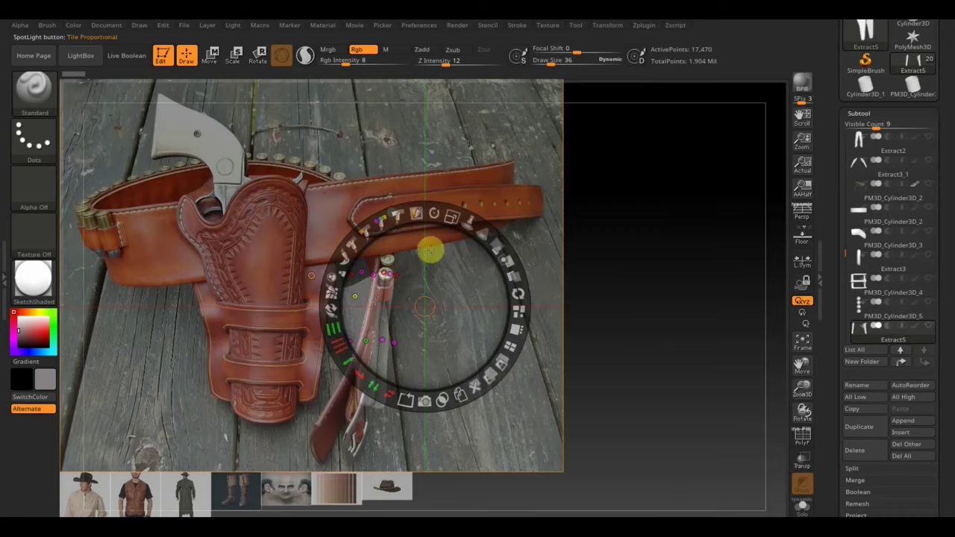
left_click(450, 215)
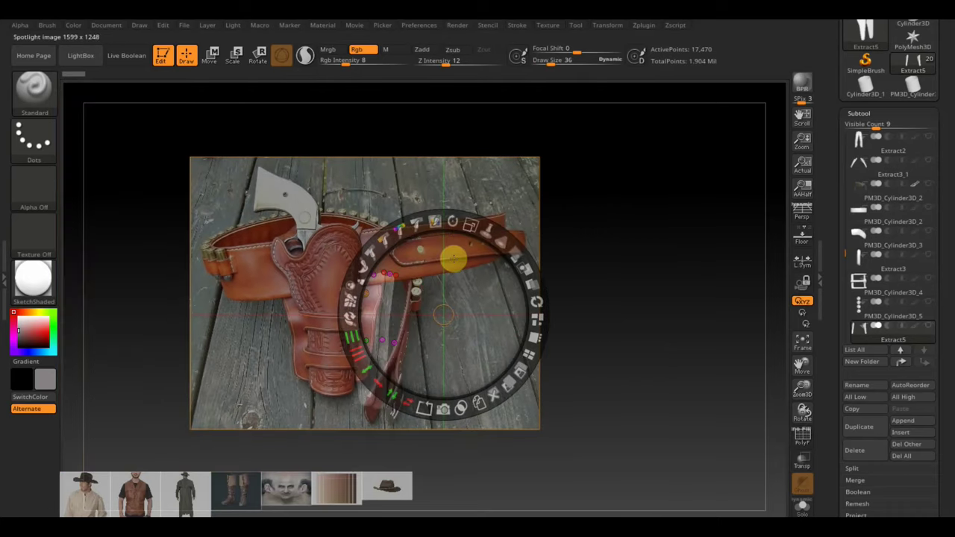
left_click_drag(453, 259, 488, 293)
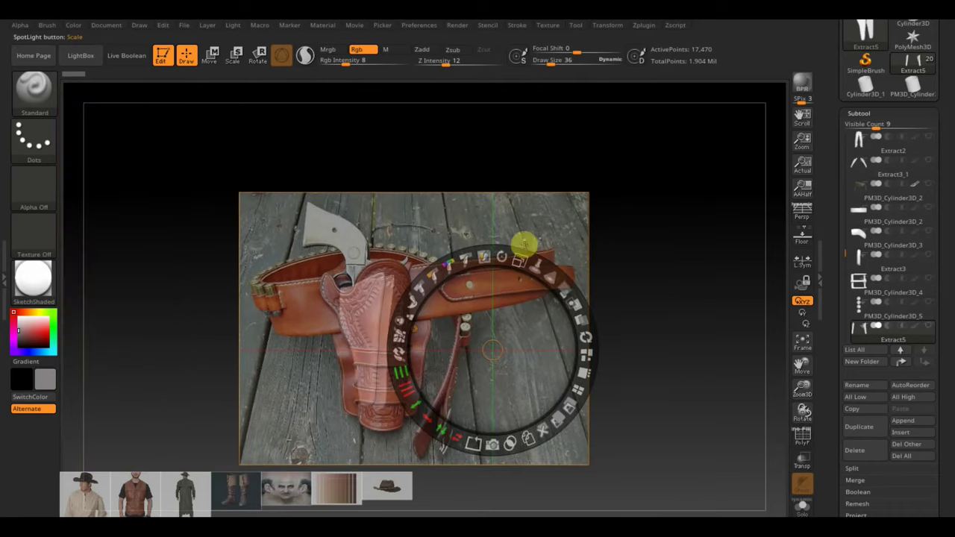
mouse_move(523, 244)
left_mouse_down()
mouse_move(485, 292)
mouse_move(449, 301)
mouse_move(440, 276)
left_mouse_up()
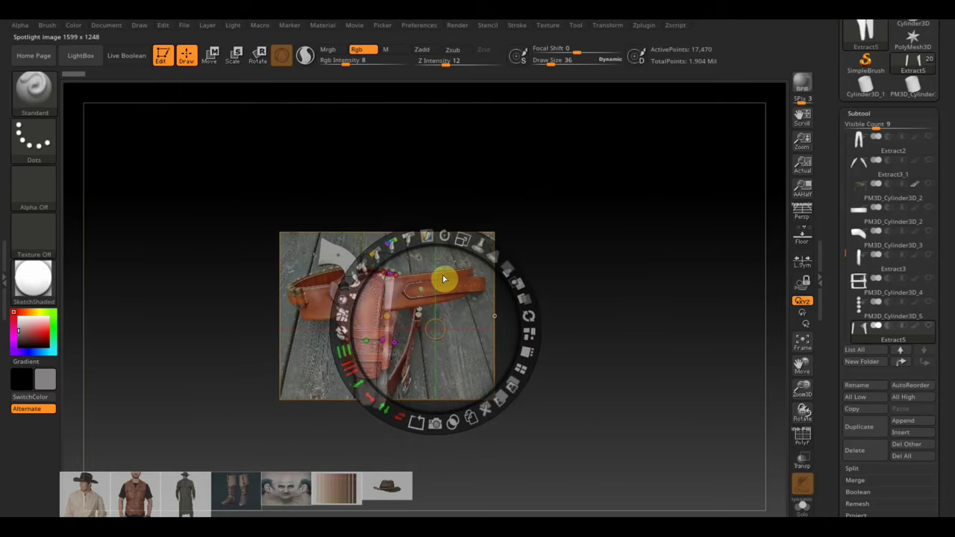
Paint the holster down to its tip through the reference photo.
key("z")
mouse_move(367, 296)
left_mouse_down()
mouse_move(362, 305)
mouse_move(390, 274)
mouse_move(373, 282)
mouse_move(369, 382)
left_mouse_up()
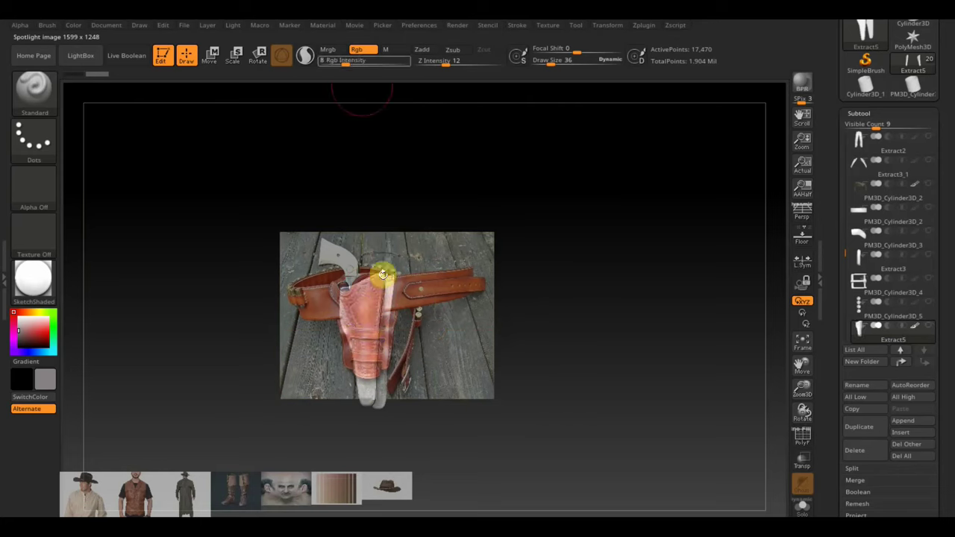
left_click_drag(359, 296, 368, 416)
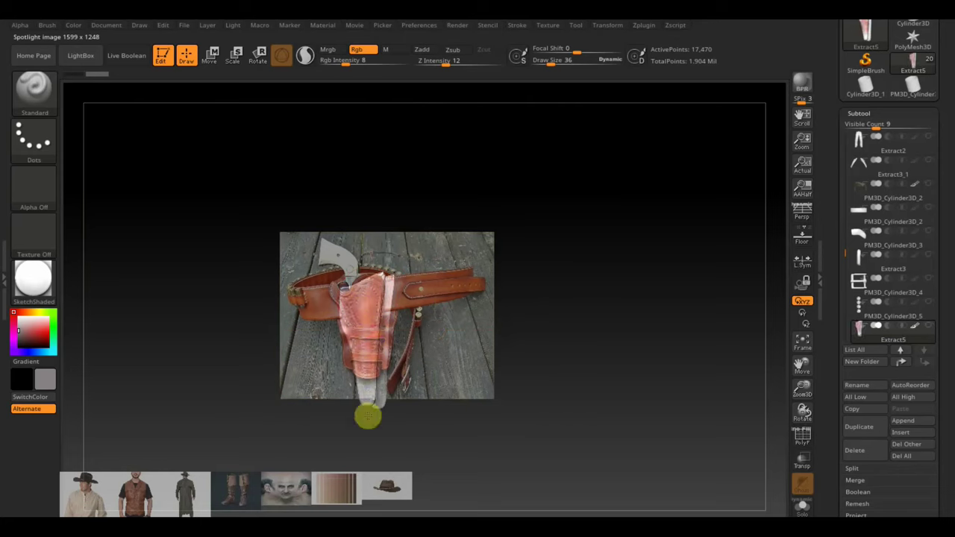
Toggle the reference photo to check the paint, nudging the photo slightly down.
key("shift+z")
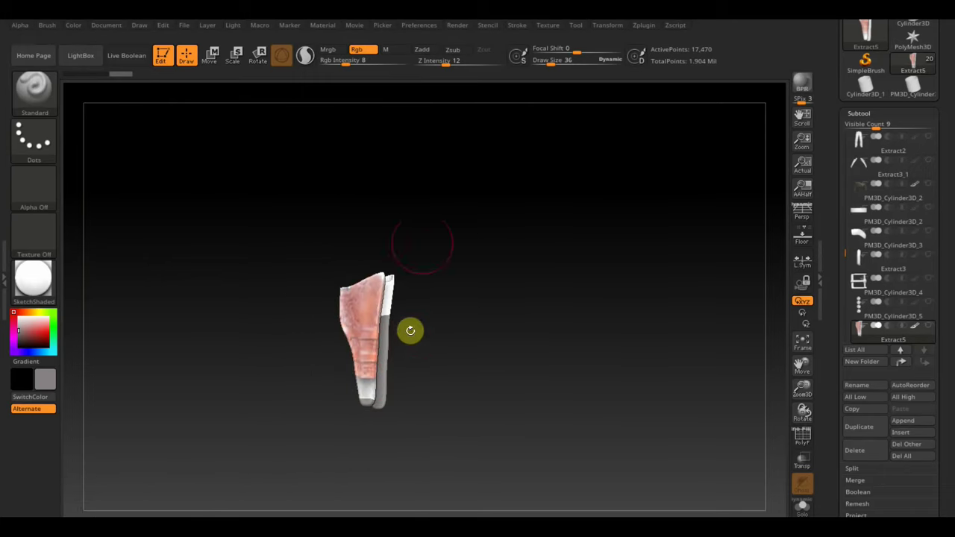
key("shift+z")
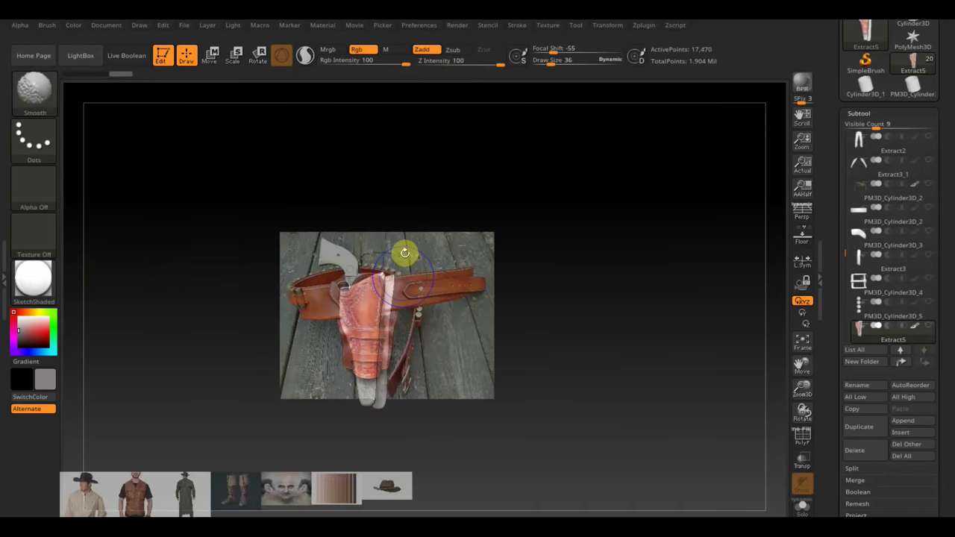
key("z")
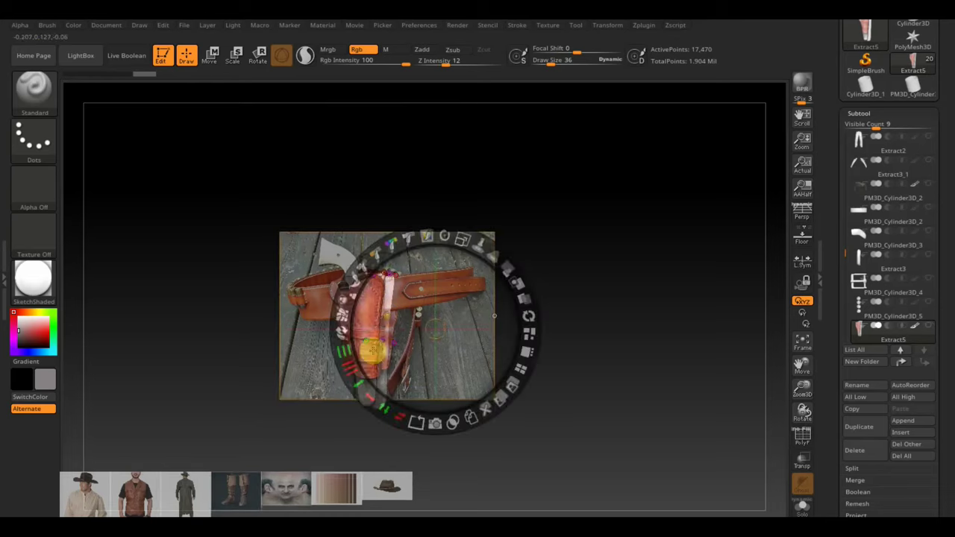
mouse_move(364, 365)
left_mouse_down()
mouse_move(393, 351)
mouse_move(395, 366)
left_mouse_up()
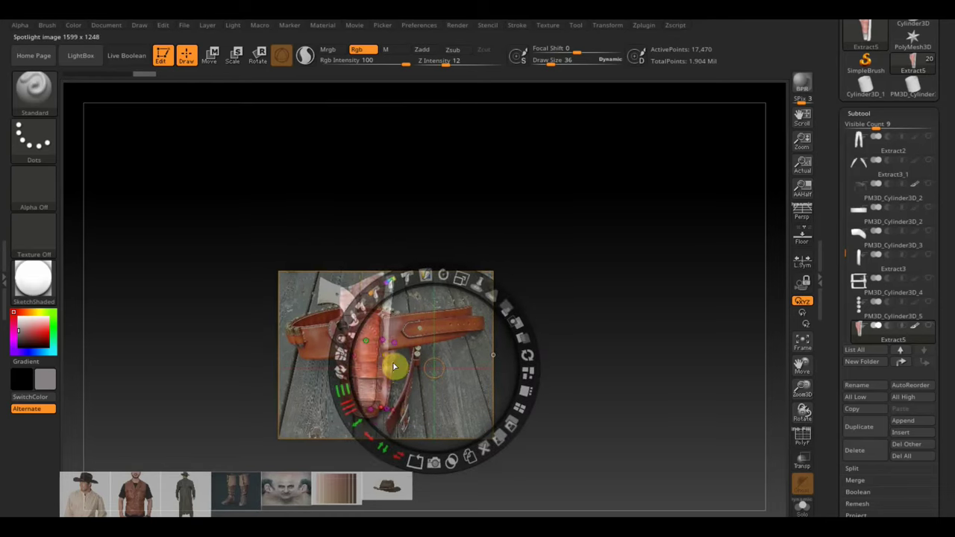
key("z")
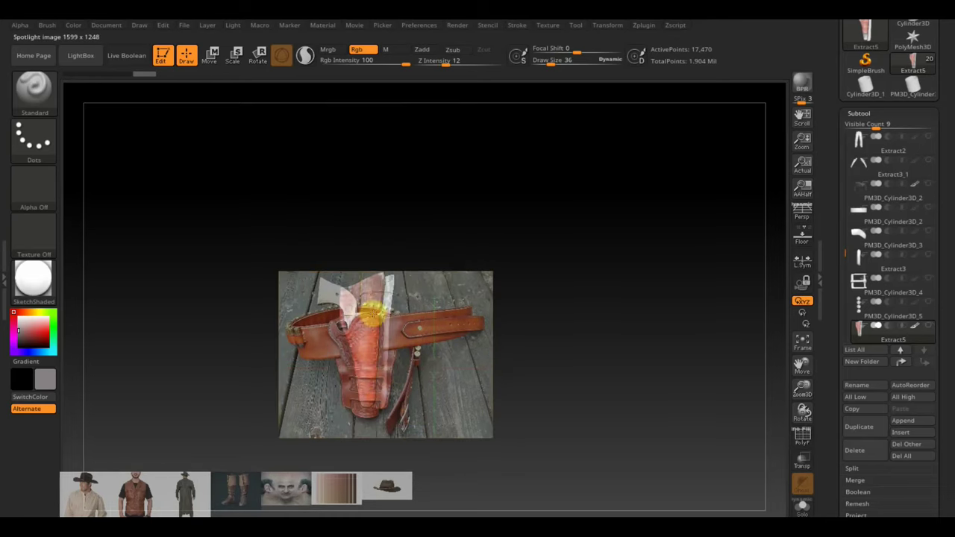
key("shift+z")
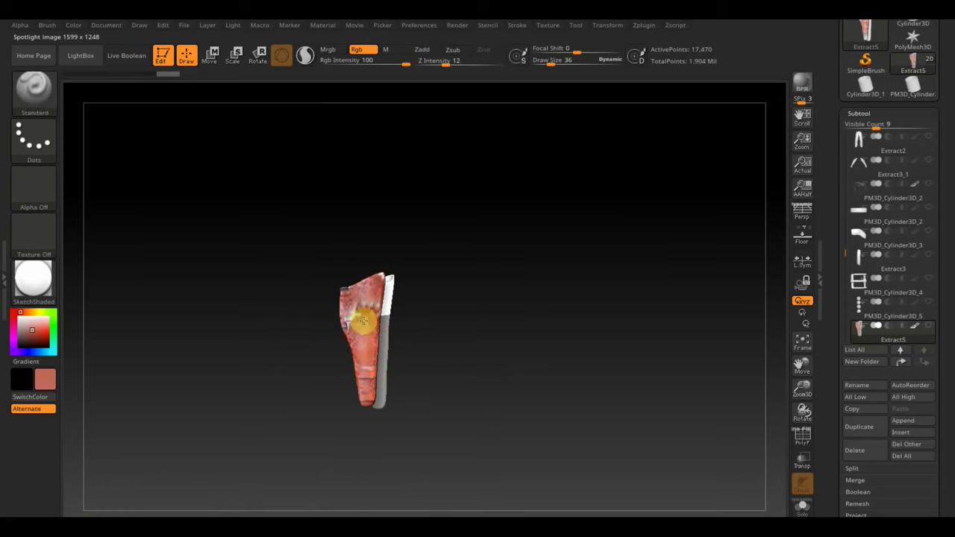
Orbit around the holster and re-size and reposition the reference photo for the new view.
right_click_drag(380, 338, 407, 324)
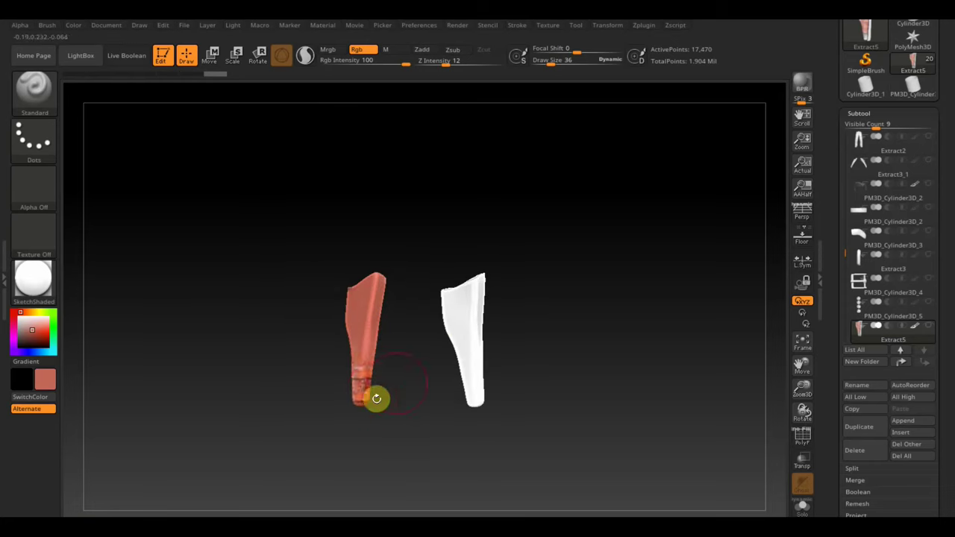
right_click_drag(376, 398, 460, 380)
key("shift+z")
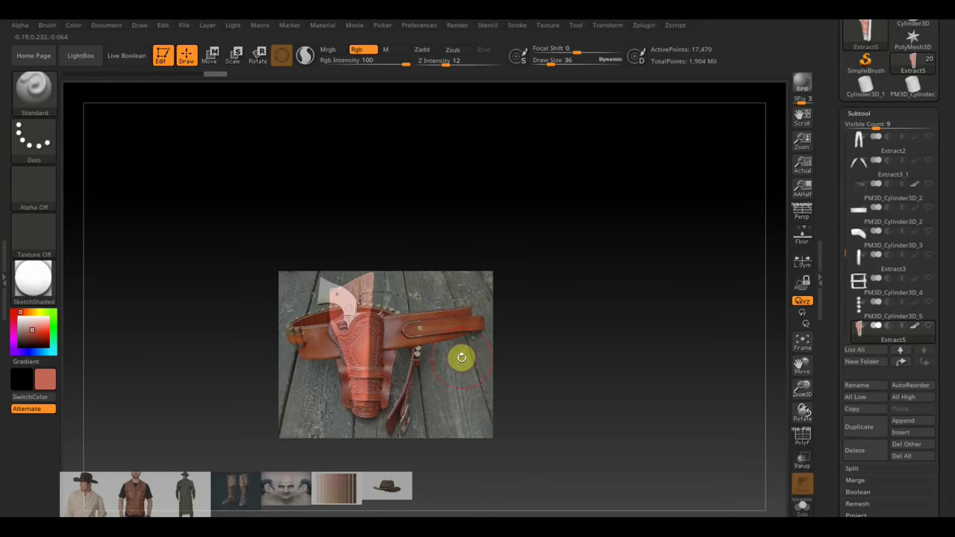
key("z")
left_click_drag(452, 276, 504, 315)
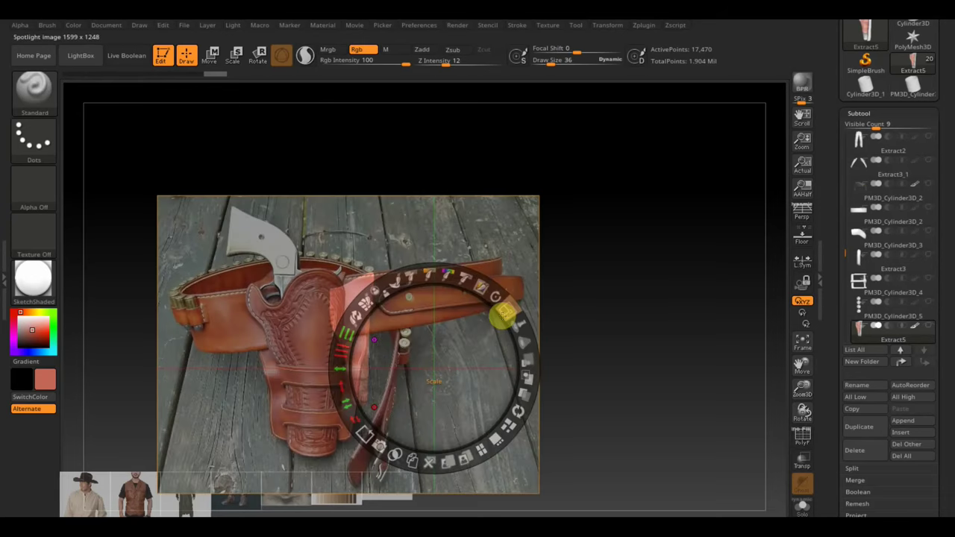
left_click_drag(422, 335, 447, 328)
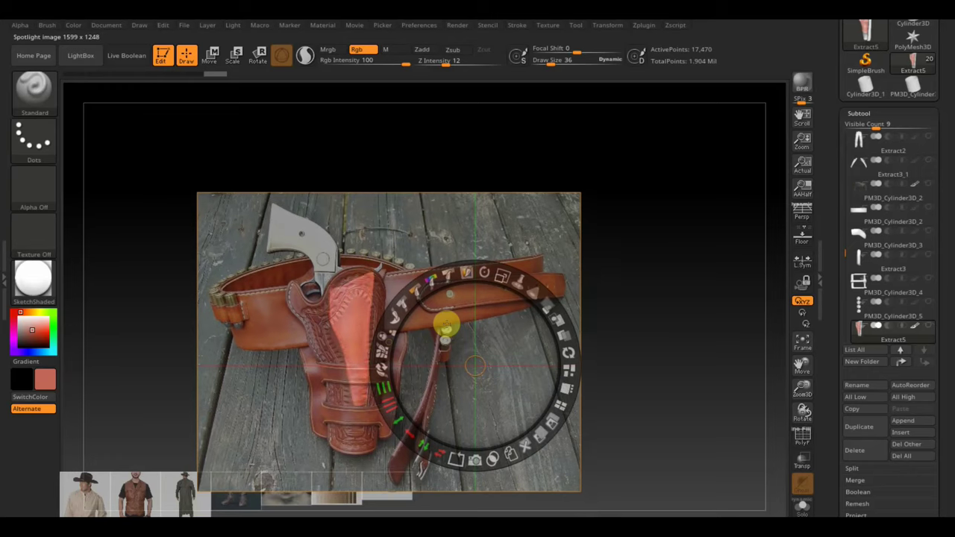
mouse_move(477, 271)
left_mouse_down()
mouse_move(467, 305)
mouse_move(423, 295)
left_mouse_up()
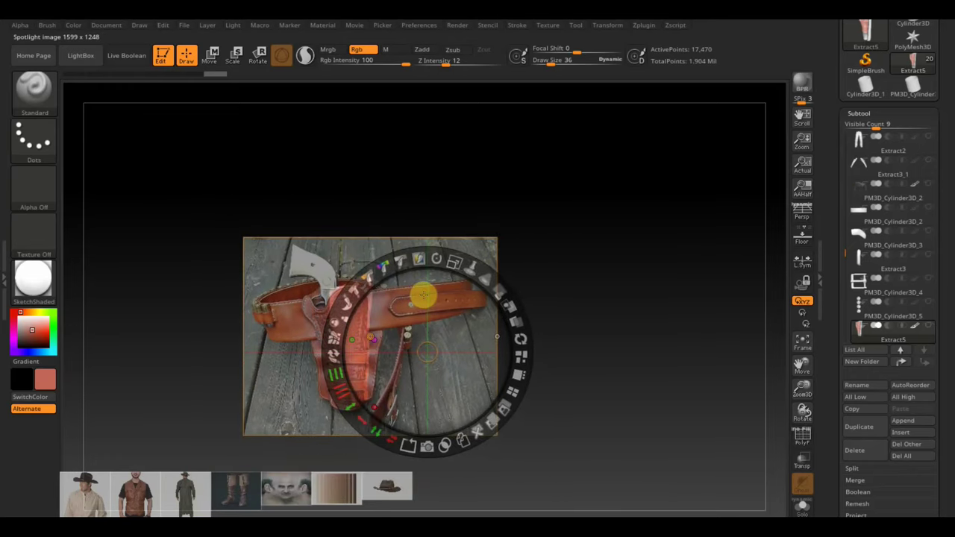
key("z")
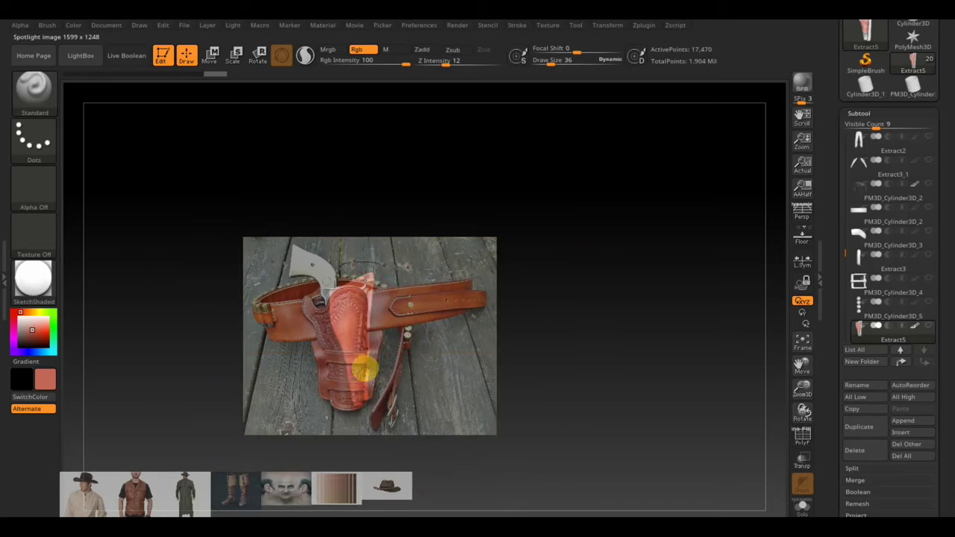
Hide the reference photo and rotate the holster back to face front.
key("shift+z")
left_click_drag(366, 405, 412, 393)
key("shift+z")
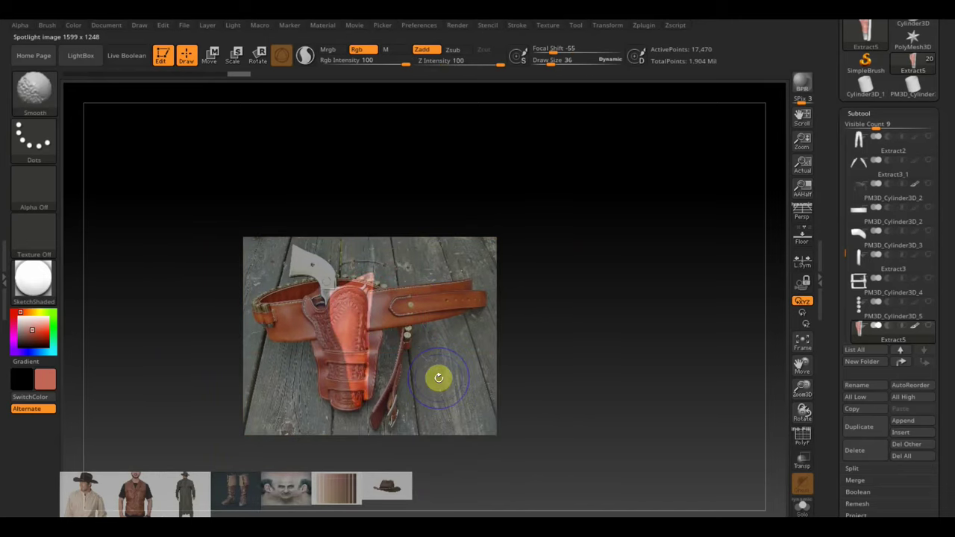
key("shift+z")
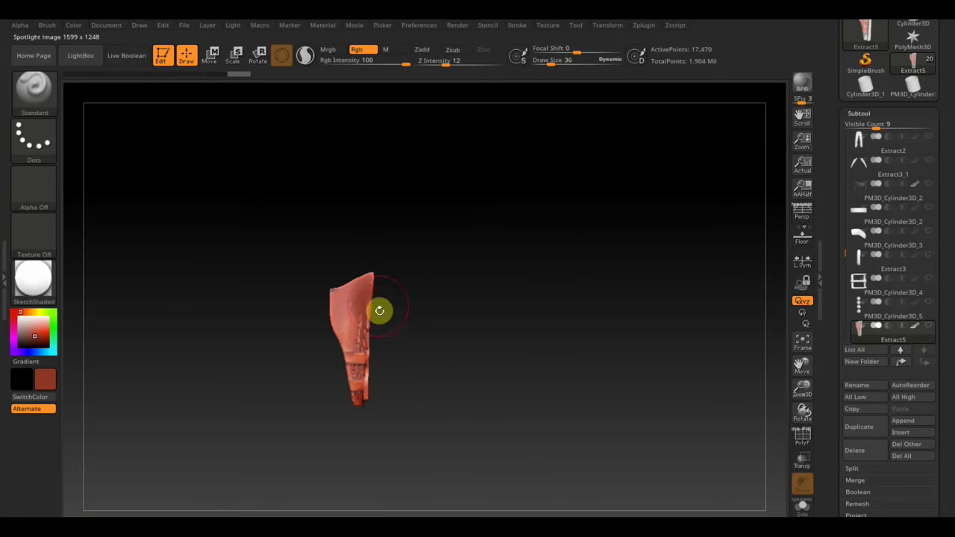
mouse_move(379, 311)
left_mouse_down()
mouse_move(375, 276)
mouse_move(360, 339)
mouse_move(368, 387)
left_mouse_up()
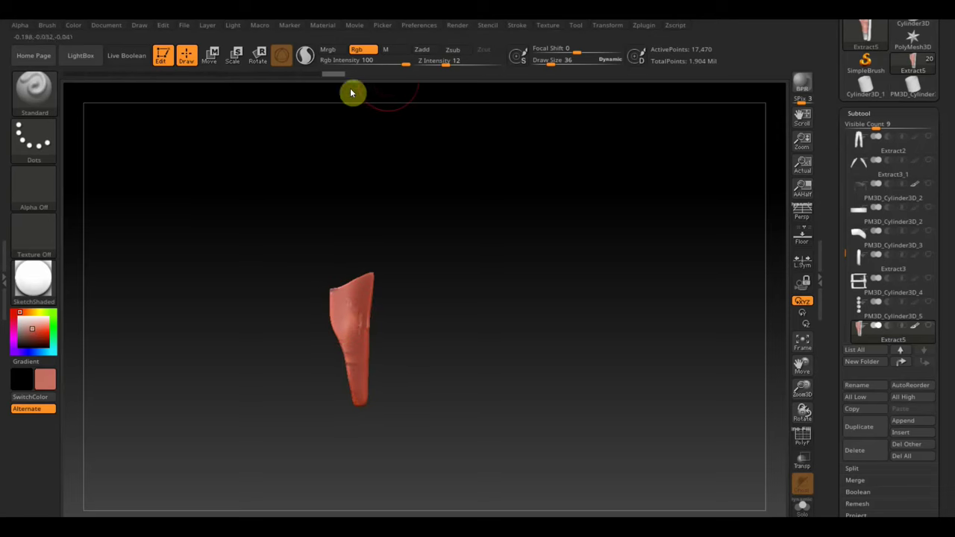
Lower Rgb Intensity to 30 and orbit to bring the white piece alongside.
left_click_drag(403, 64, 366, 64)
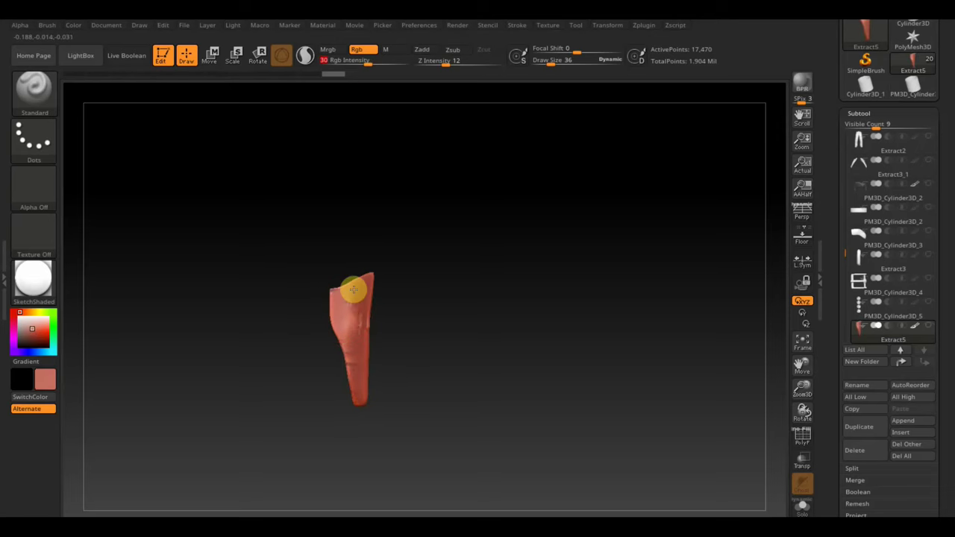
mouse_move(373, 349)
left_mouse_down()
mouse_move(444, 373)
mouse_move(381, 369)
left_mouse_up()
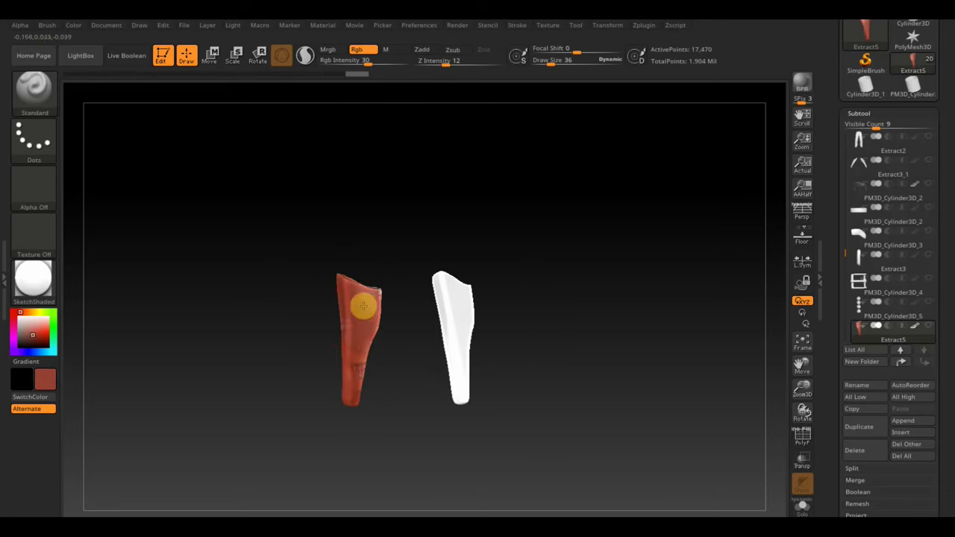
mouse_move(388, 407)
left_mouse_down()
mouse_move(478, 406)
mouse_move(574, 373)
left_mouse_up()
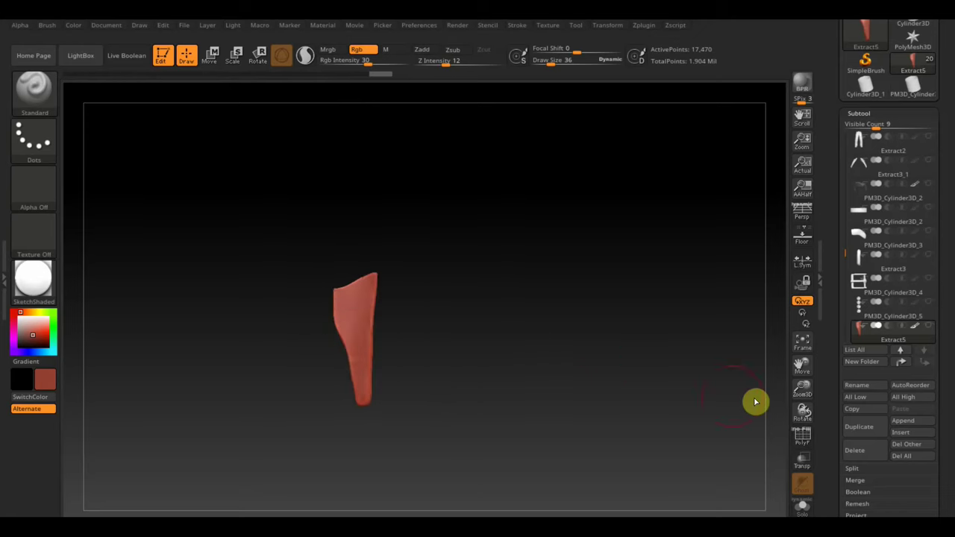
Mirror And Weld the holster so matching red holsters sit on both sides.
mouse_move(755, 402)
left_mouse_down()
mouse_move(624, 420)
mouse_move(754, 462)
left_mouse_up()
scroll(944, 448, "down", 5)
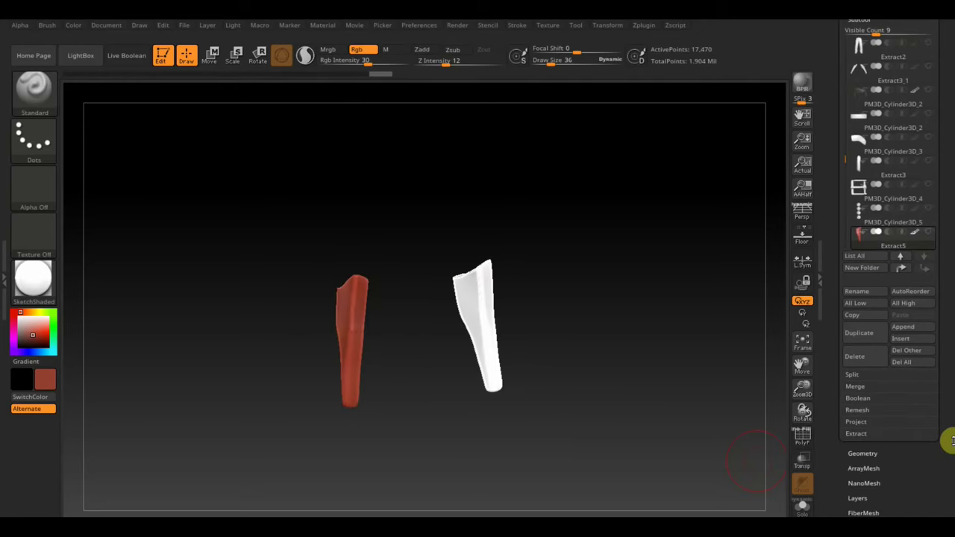
left_click(869, 439)
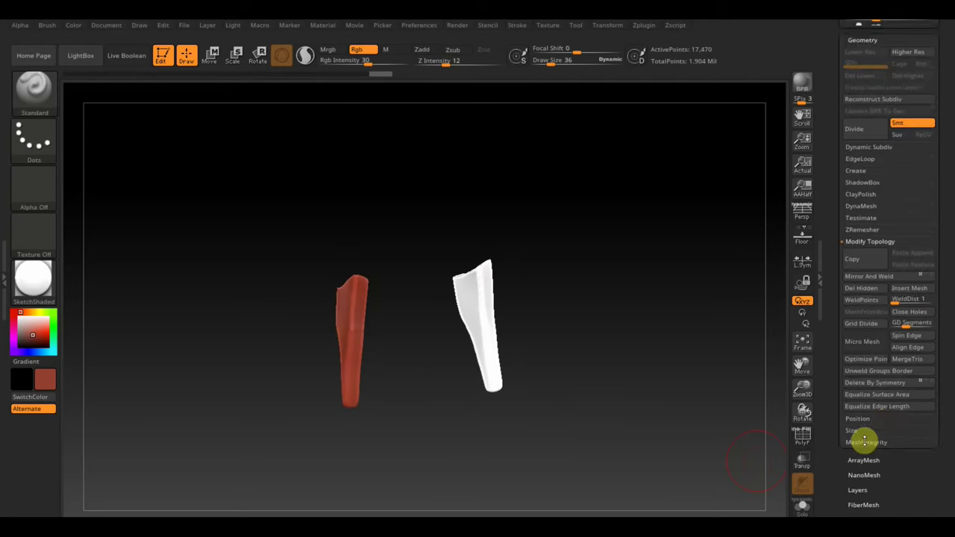
left_click(878, 260)
left_click_drag(746, 306, 571, 324)
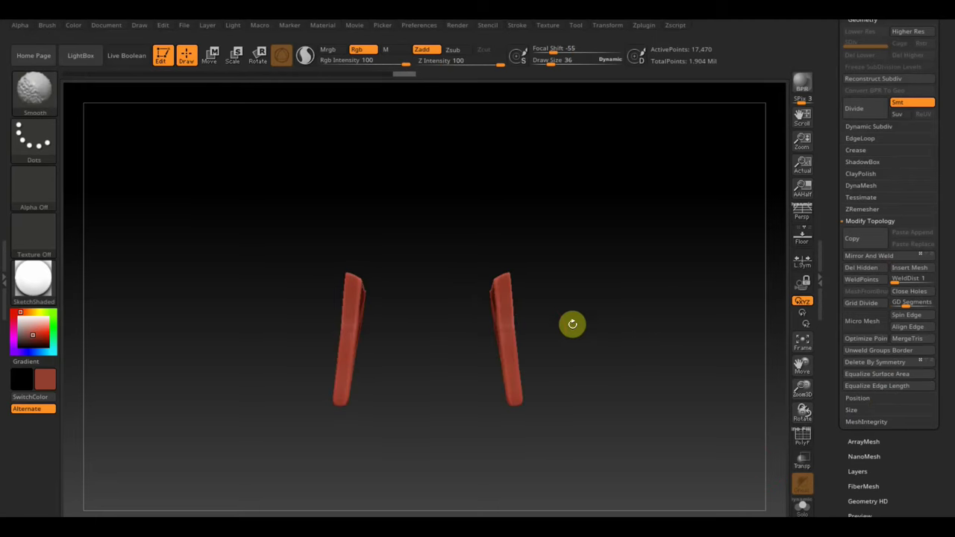
Select the PM3D_Cylinder3D_2 belt subtool and show PM3D_Cylinder3D_3 beside it.
scroll(945, 112, "up", 2)
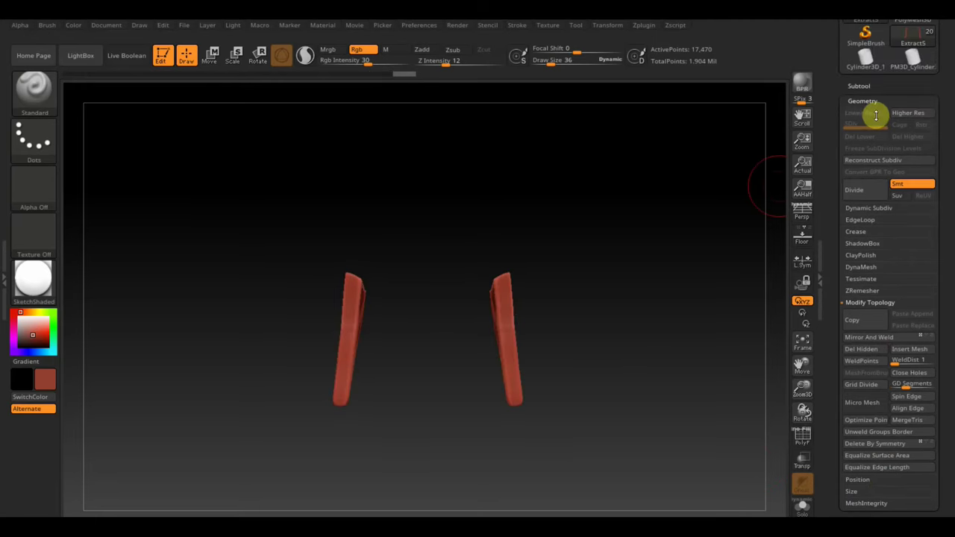
left_click(859, 86)
mouse_move(859, 217)
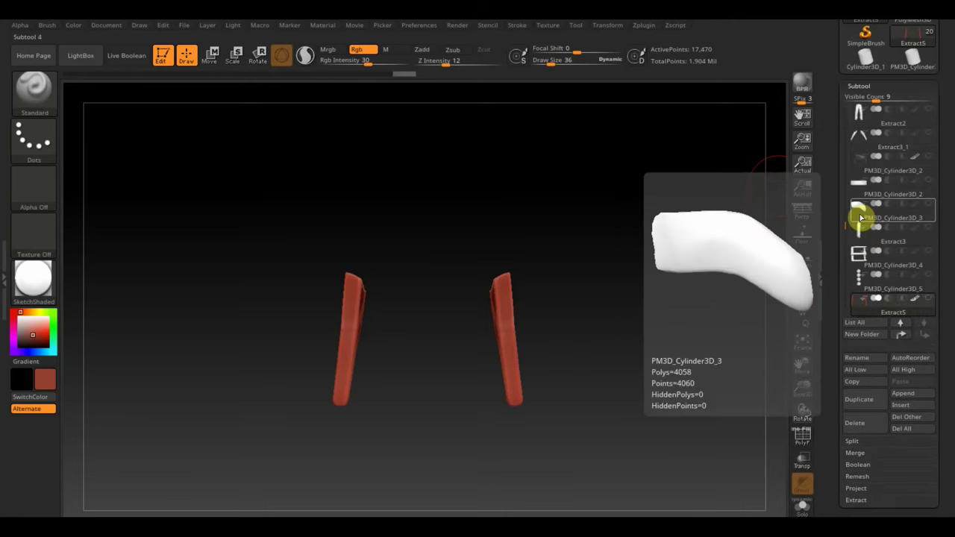
left_click(859, 193)
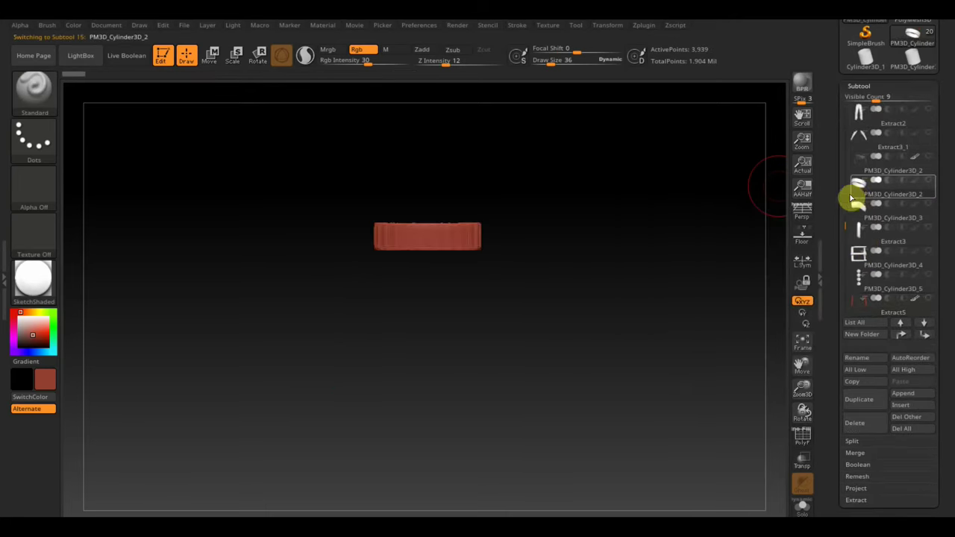
left_click(930, 206)
mouse_move(892, 239)
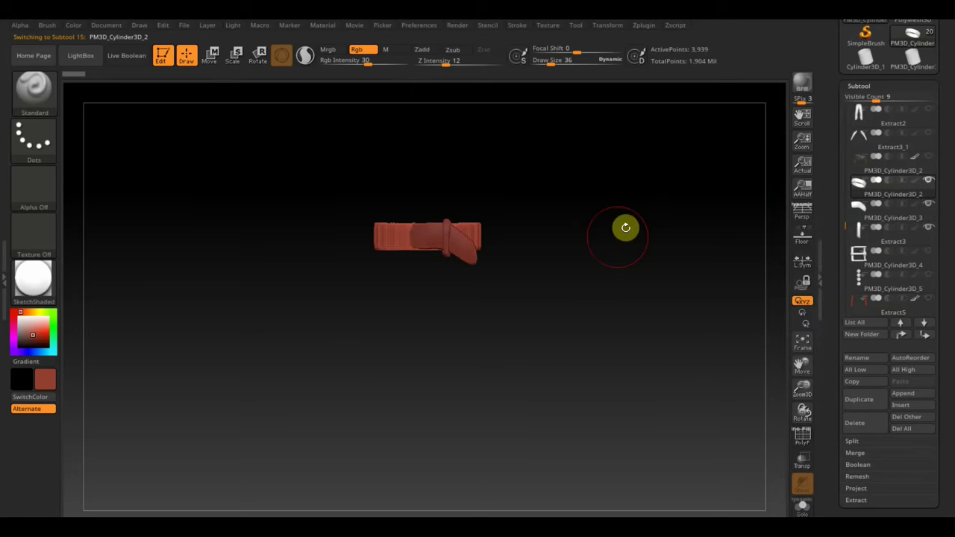
Tilt the view down onto the belt and make Extract5's holsters visible.
mouse_move(624, 229)
left_mouse_down()
mouse_move(625, 283)
mouse_move(545, 290)
left_mouse_up()
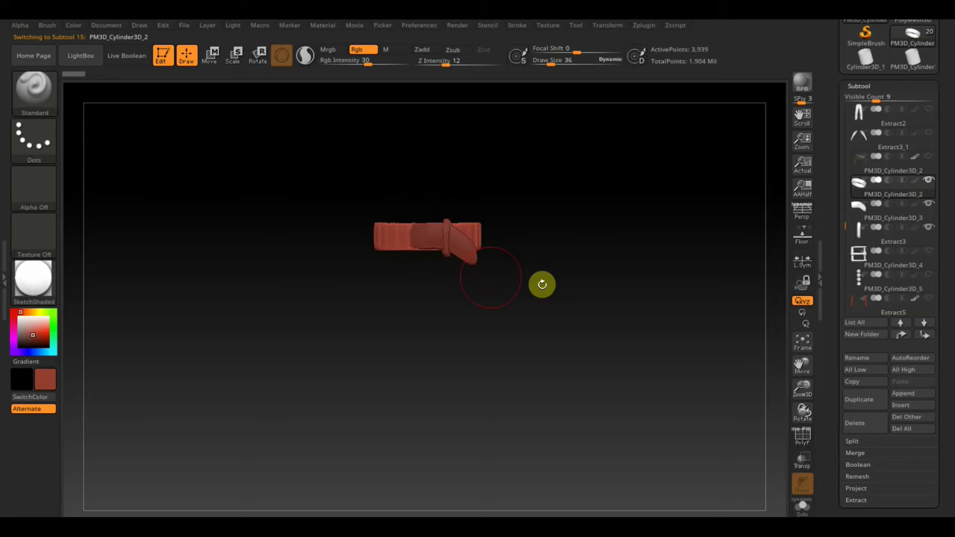
left_click(930, 300)
mouse_move(895, 257)
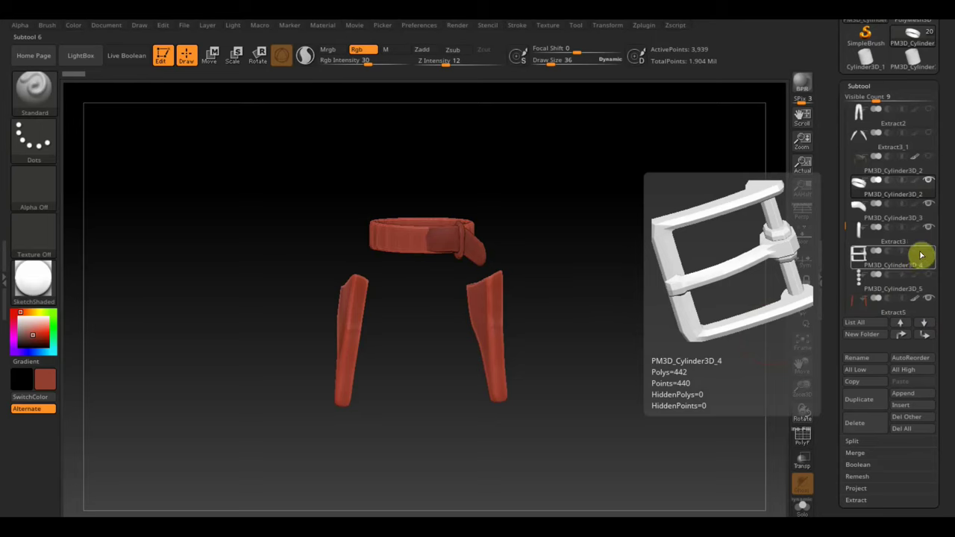
left_click(925, 324)
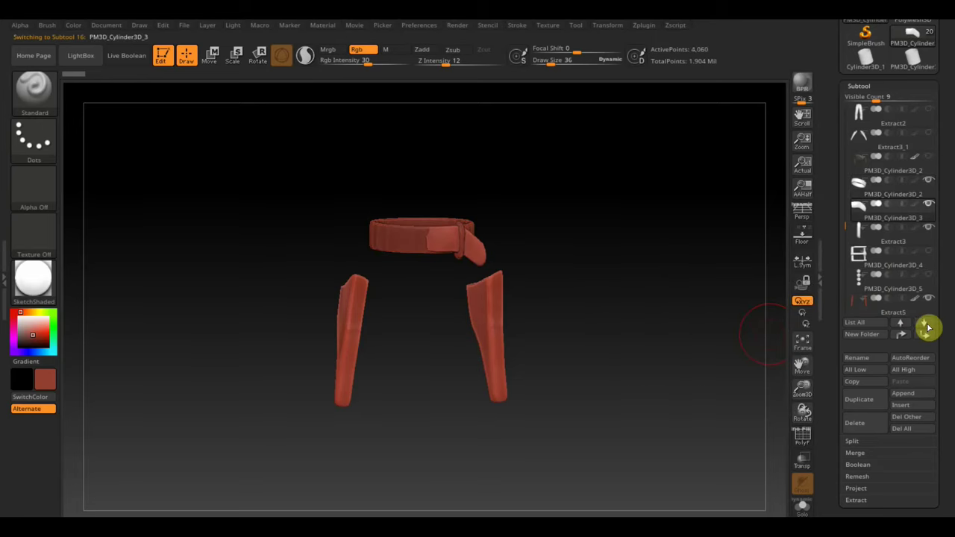
left_click(928, 327, "shift")
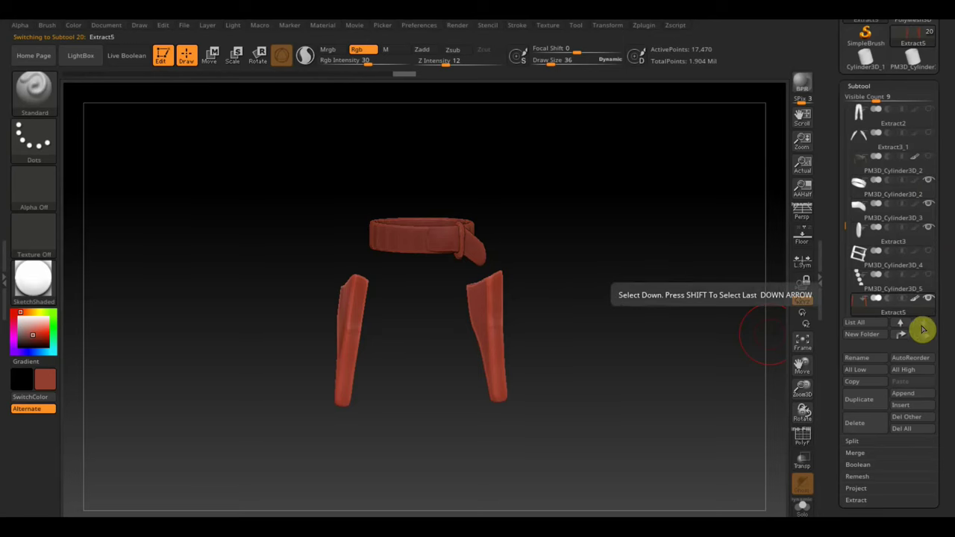
Step through the subtool list to Extract3_1 and make the connecting straps visible.
left_click(902, 324)
left_click(902, 323)
left_click(902, 323)
left_click(902, 323)
left_click(903, 325)
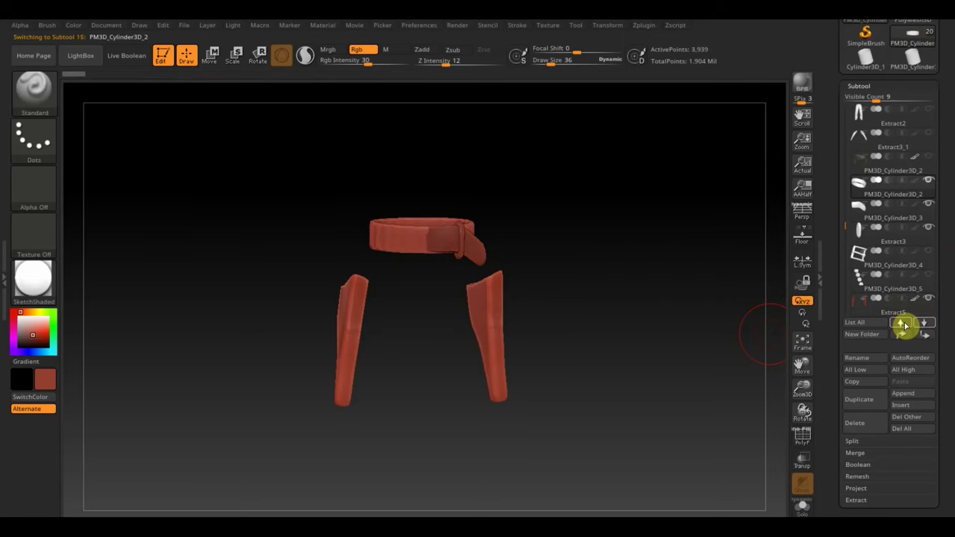
left_click(903, 325)
left_click(903, 325)
left_click(903, 325)
left_click(904, 324)
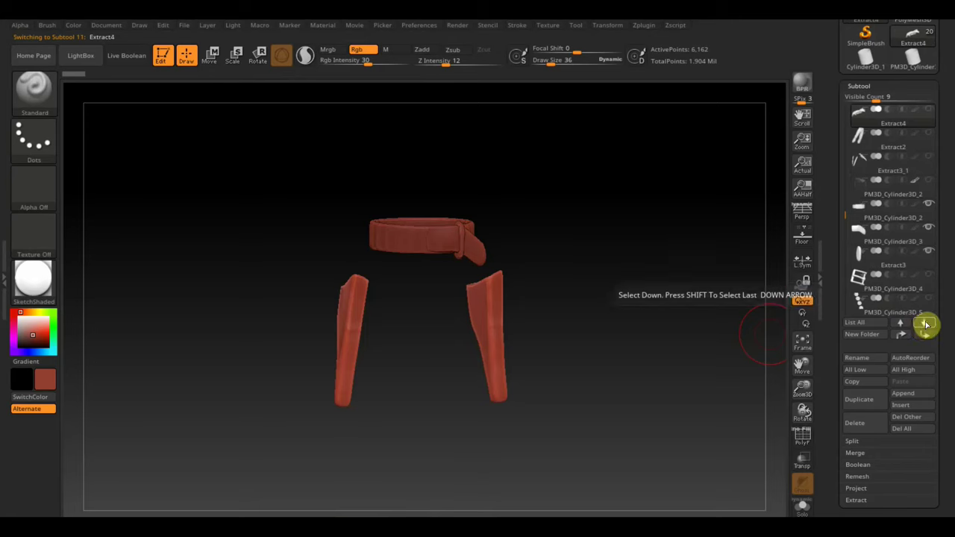
left_click(926, 324)
left_click(926, 324)
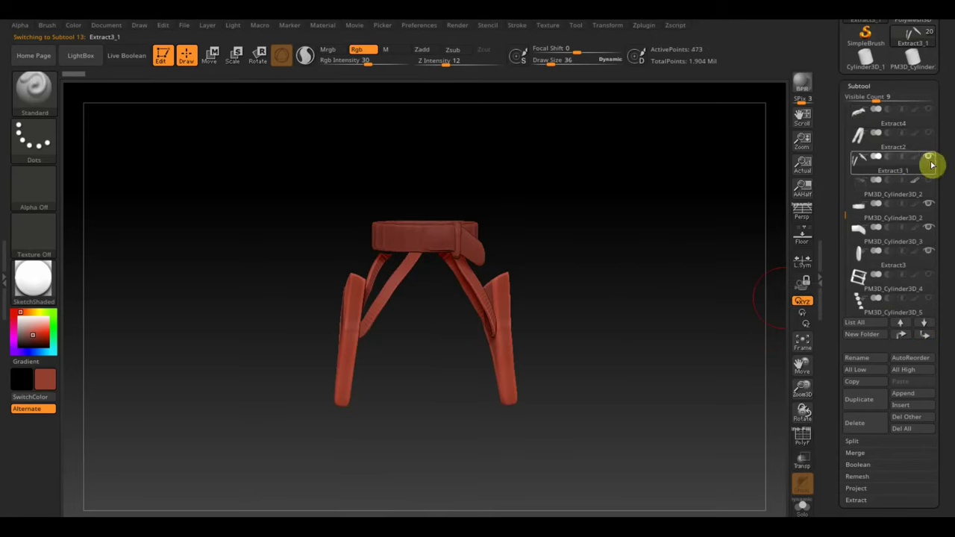
Raise Rgb Intensity to 100 and repaint the left strap red over the test marks.
left_click_drag(673, 215, 603, 299)
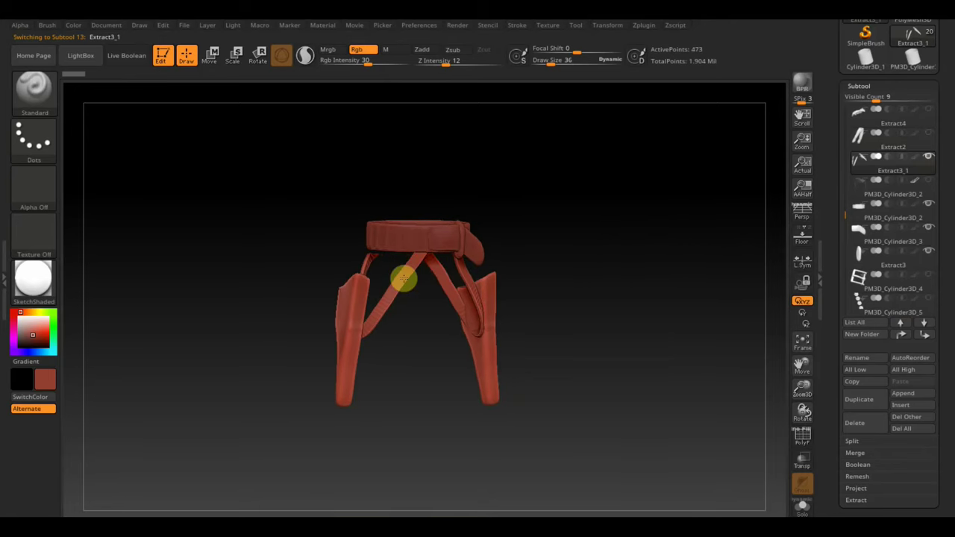
left_click_drag(411, 261, 362, 323)
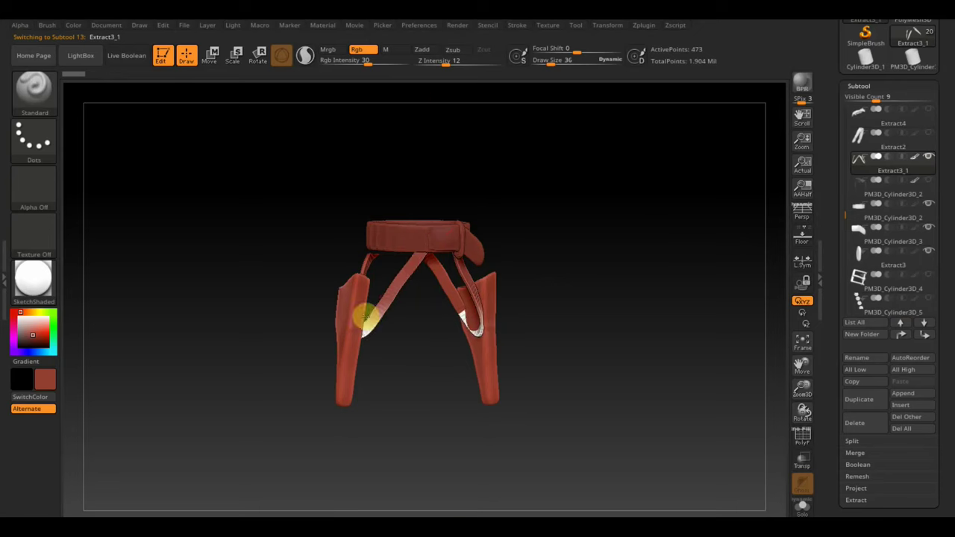
left_click_drag(373, 58, 413, 65)
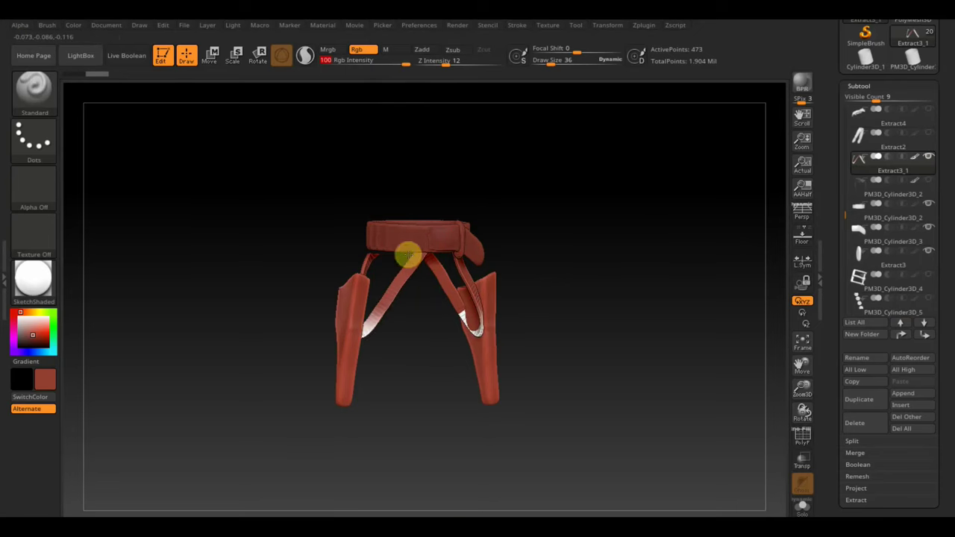
mouse_move(407, 253)
left_mouse_down()
mouse_move(425, 258)
mouse_move(484, 347)
left_mouse_up()
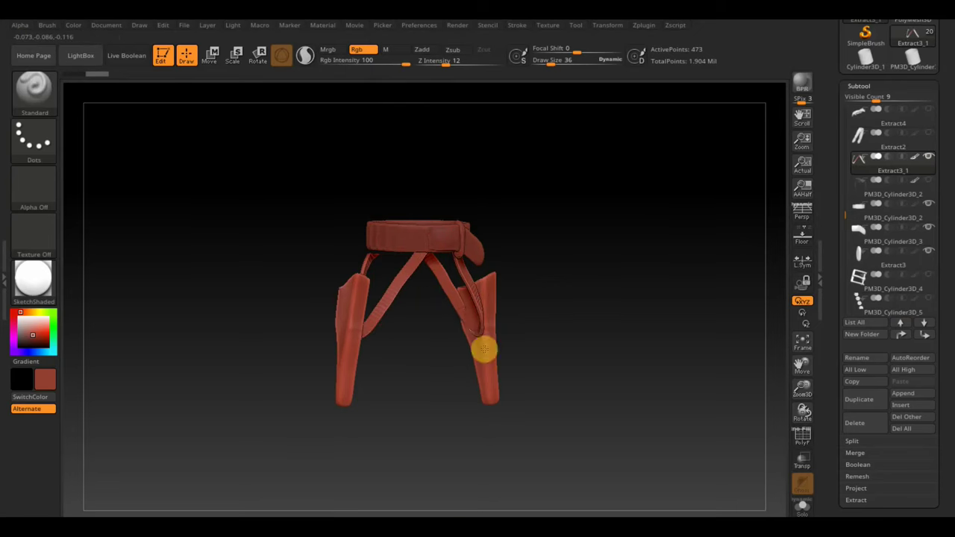
Select the belt and pick a new paint colour in the enlarged colour picker.
left_click(407, 238, "alt")
left_click(49, 379)
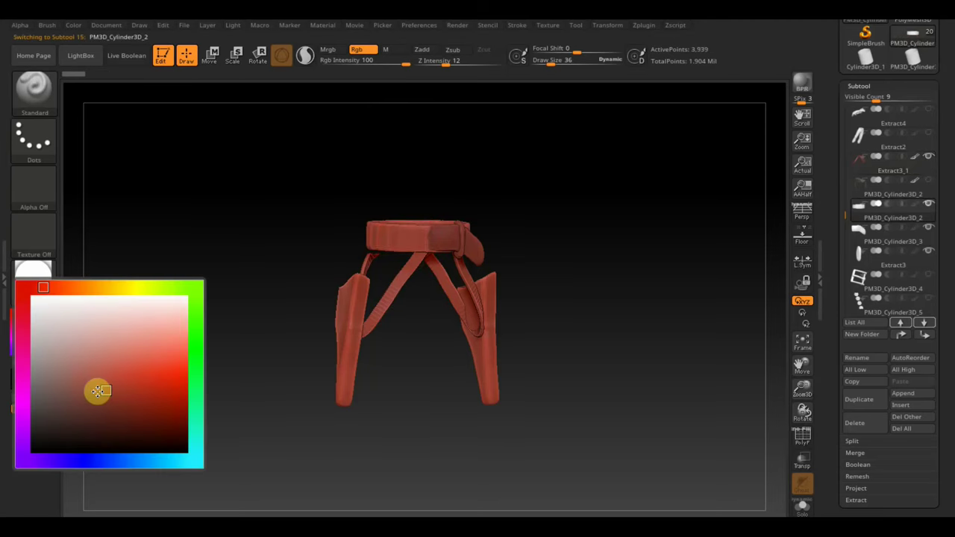
left_click(97, 391)
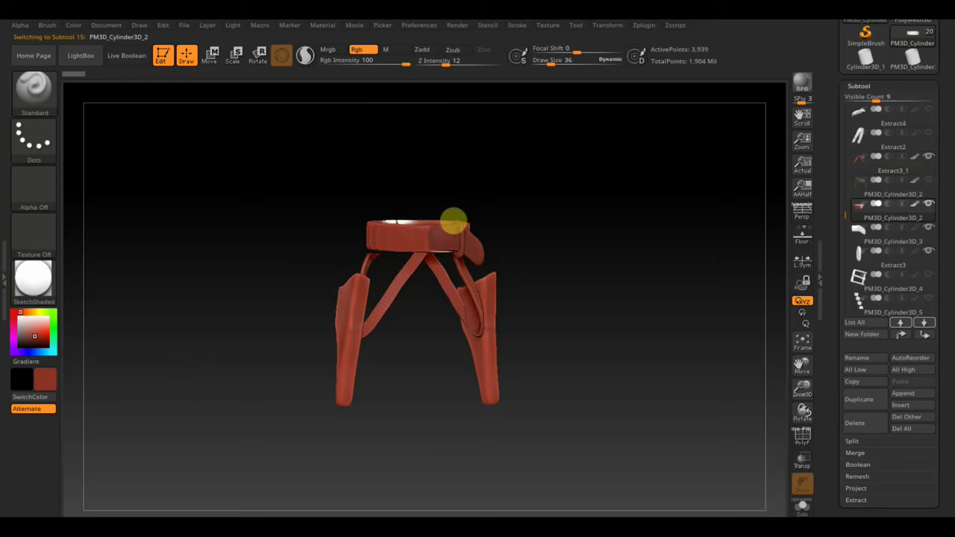
left_click(65, 379)
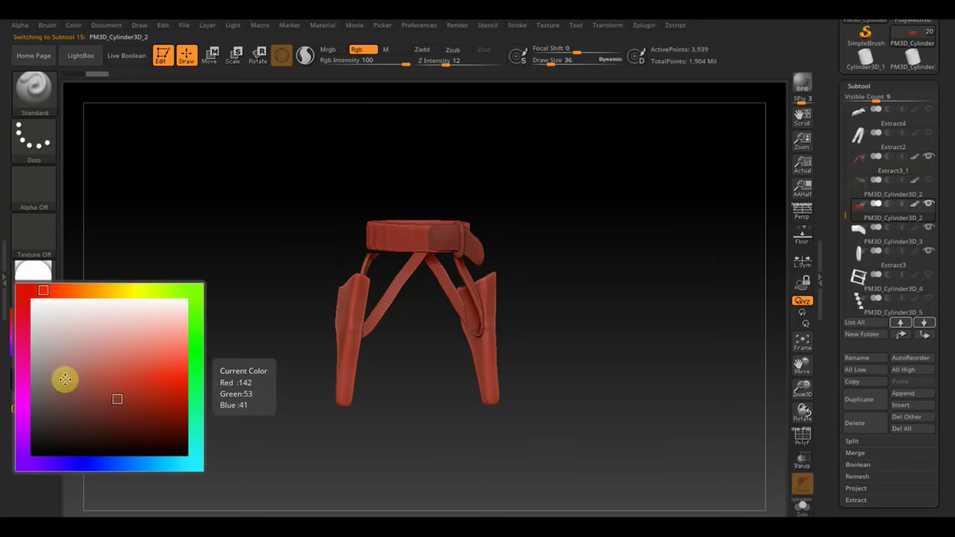
left_click(119, 406)
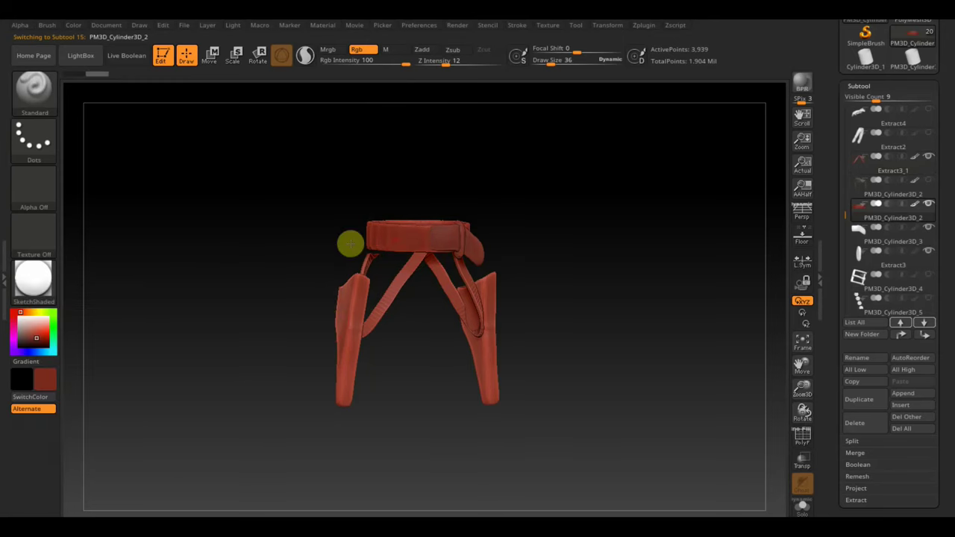
Cycle through Extract3_1, Extract5 and the belt strap while rotating to a side view.
right_click_drag(390, 224, 495, 235)
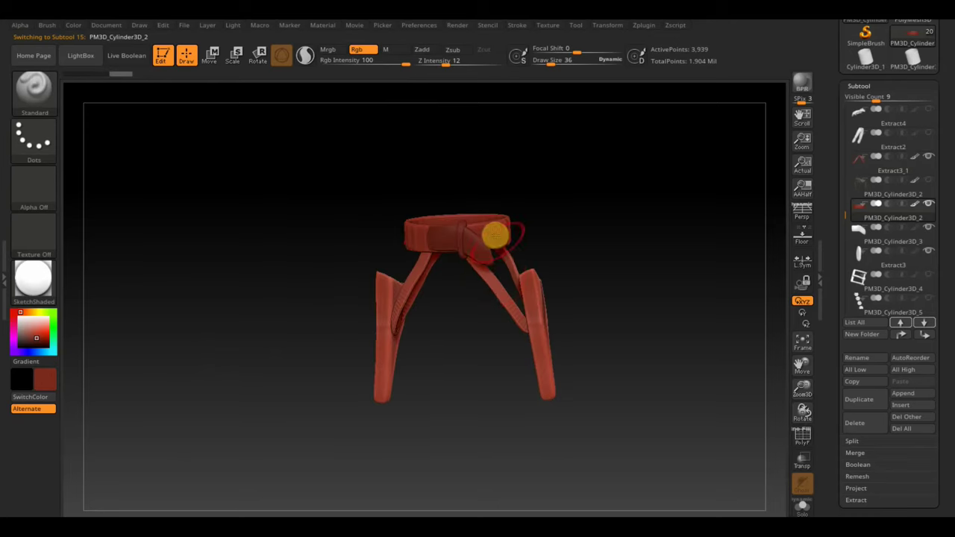
left_click(482, 271, "alt")
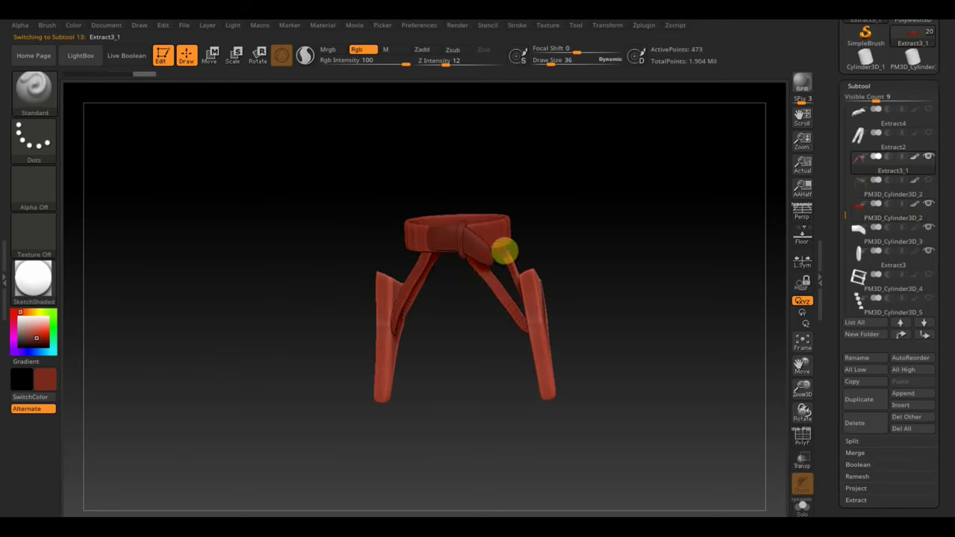
left_click(531, 300, "alt")
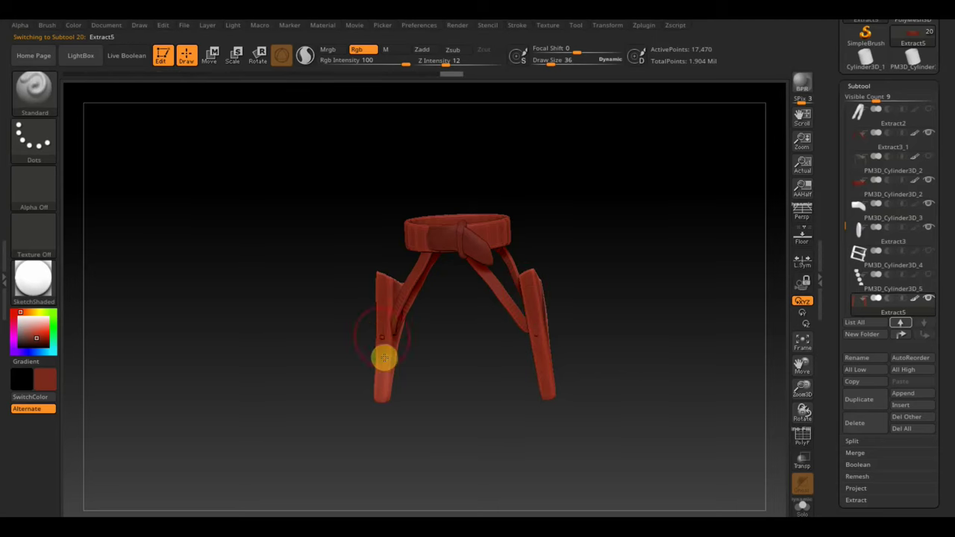
mouse_move(383, 341)
right_mouse_down()
mouse_move(473, 405)
mouse_move(391, 358)
right_mouse_up()
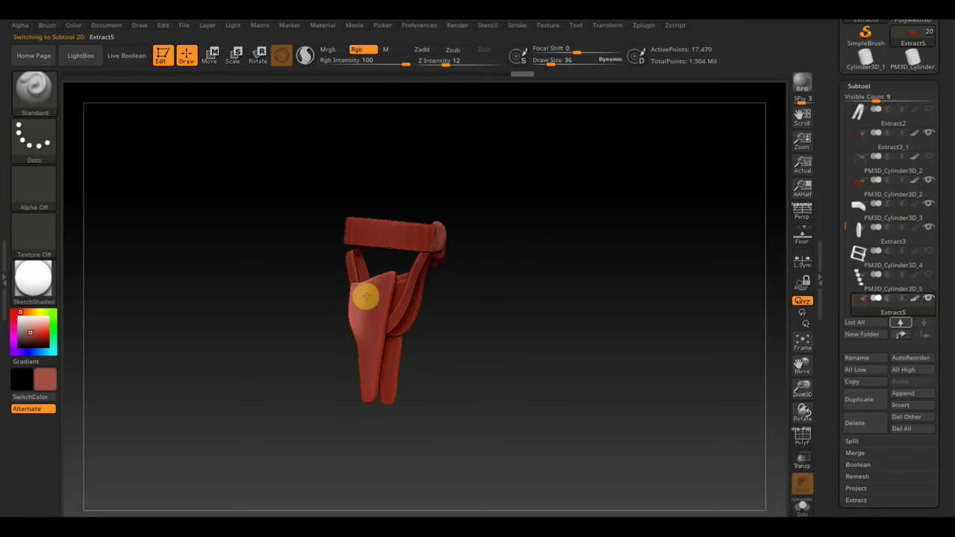
left_click(401, 234, "alt")
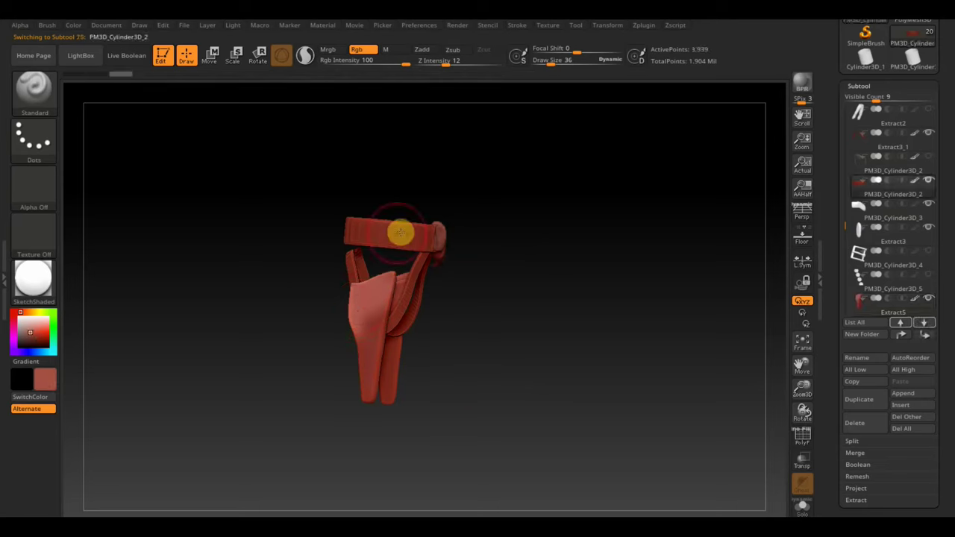
Try the lighter holster red on the belt strap, then undo it and swap colours.
key("c")
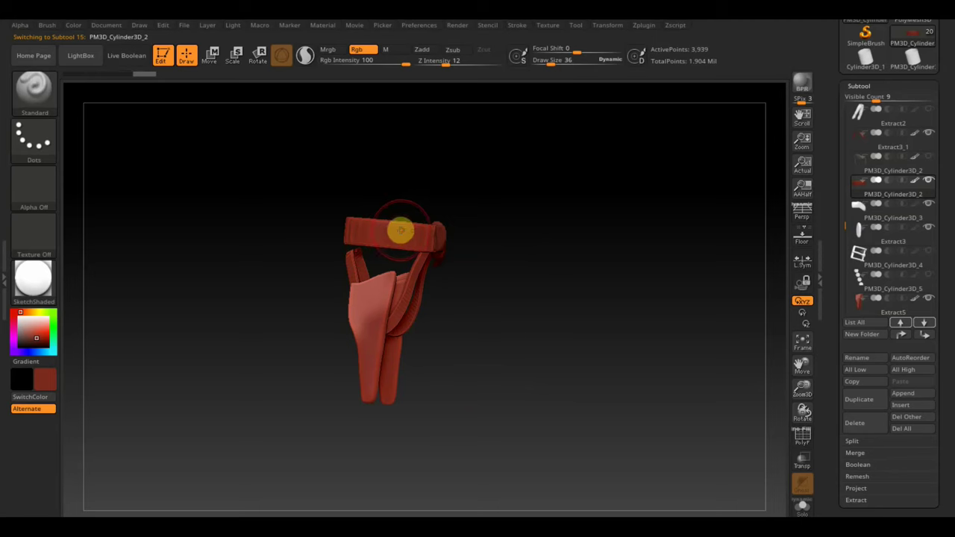
key("c")
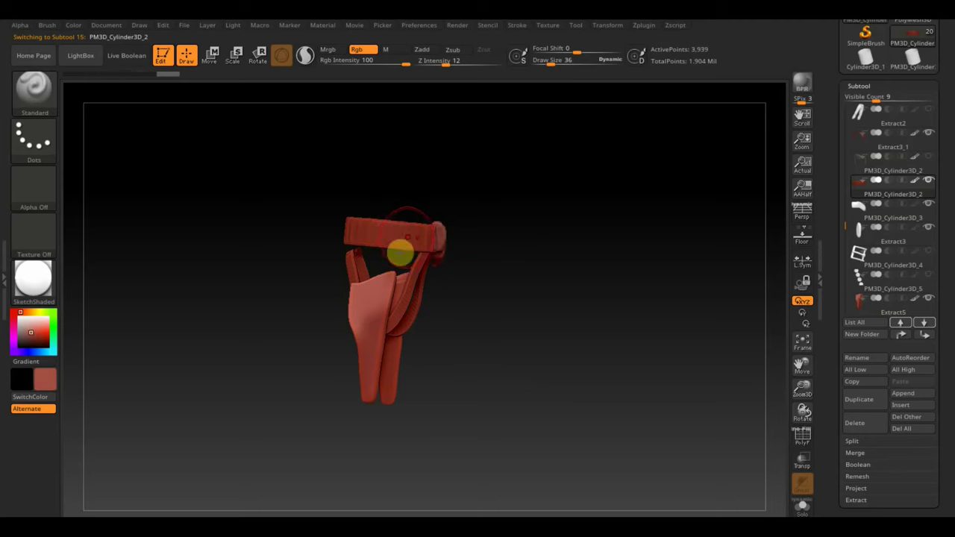
left_click_drag(399, 251, 365, 253)
mouse_move(539, 281)
left_mouse_down()
mouse_move(486, 256)
mouse_move(547, 241)
left_mouse_up()
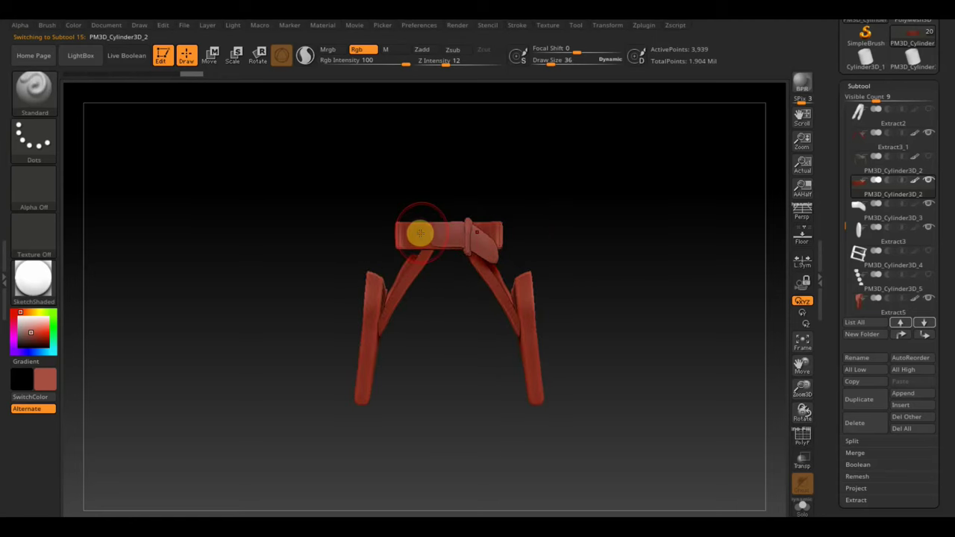
key("ctrl+z")
key("c")
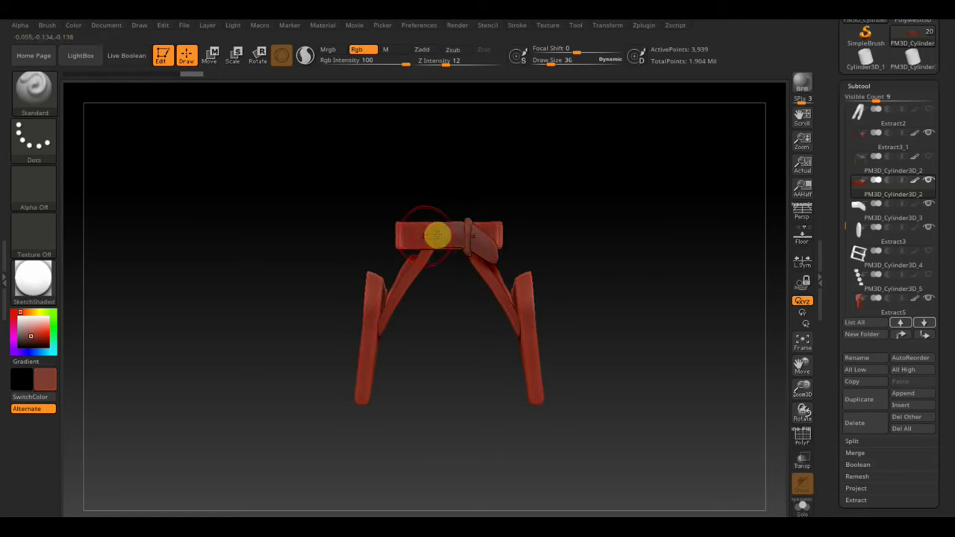
key("c")
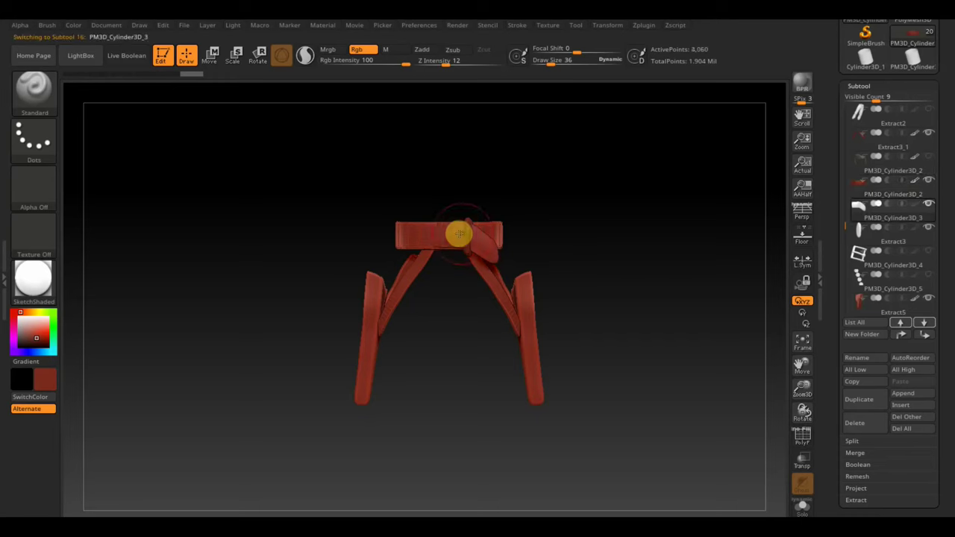
Select the buckle and Extract3 pieces to inspect their colour.
left_click(493, 237, "alt")
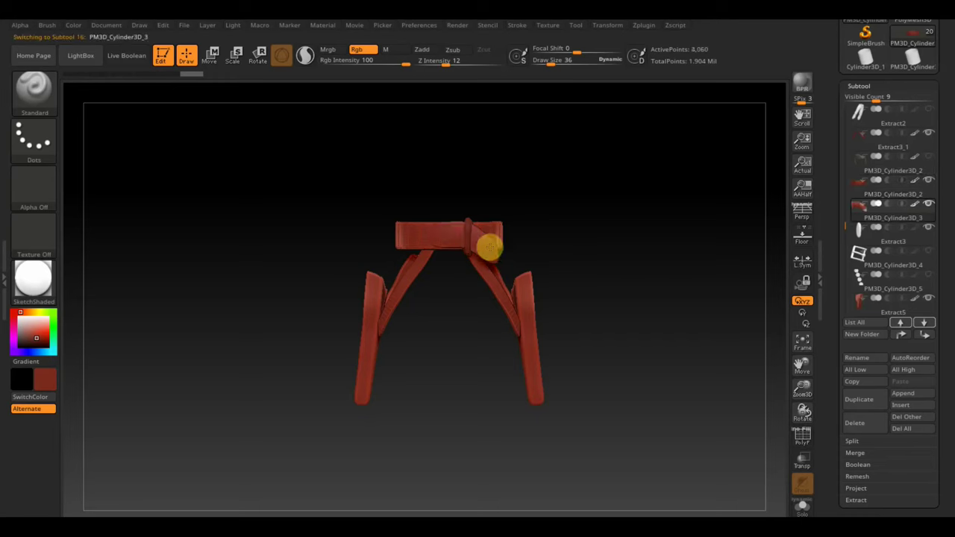
right_click_drag(489, 248, 578, 245)
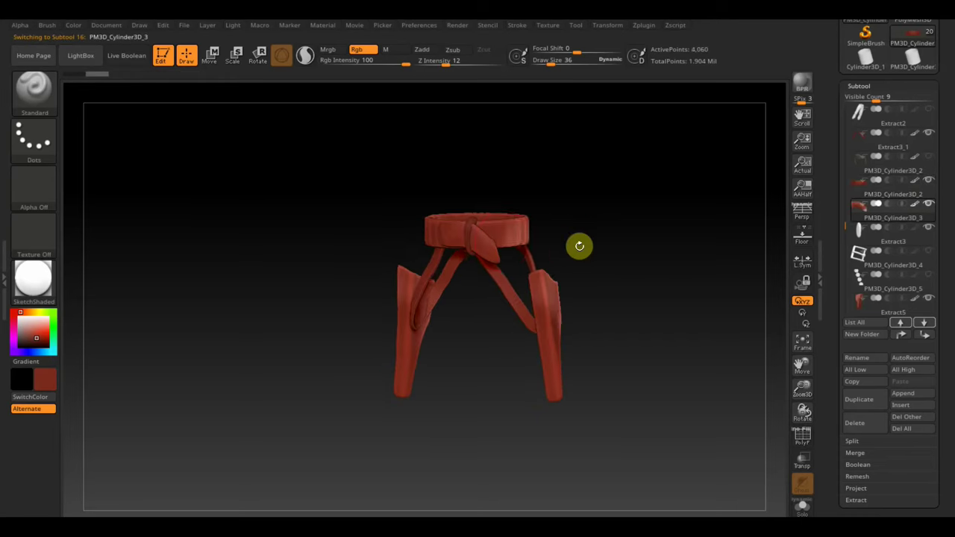
left_click(468, 235, "alt")
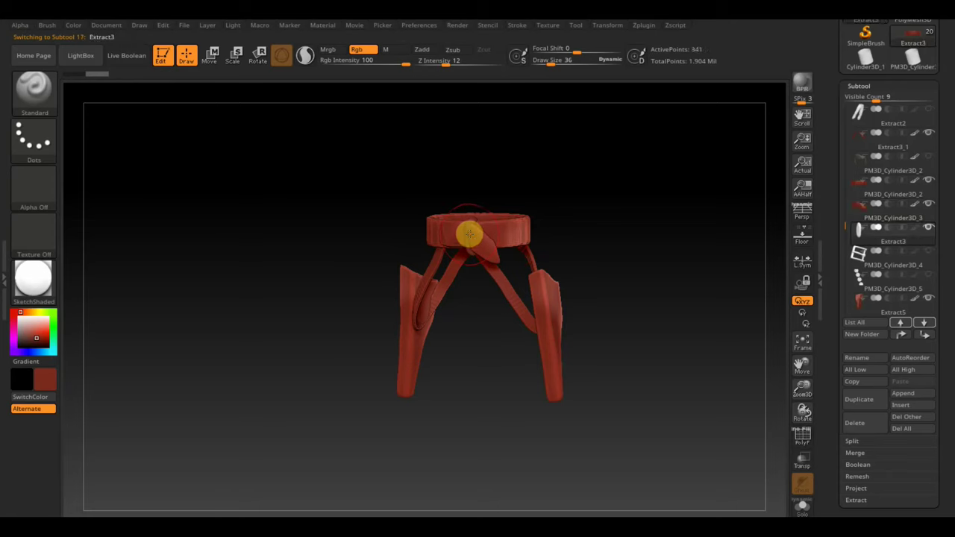
Set a darker red as the secondary colour and check it on the Extract3_1 piece.
left_click(45, 381)
left_click(127, 431)
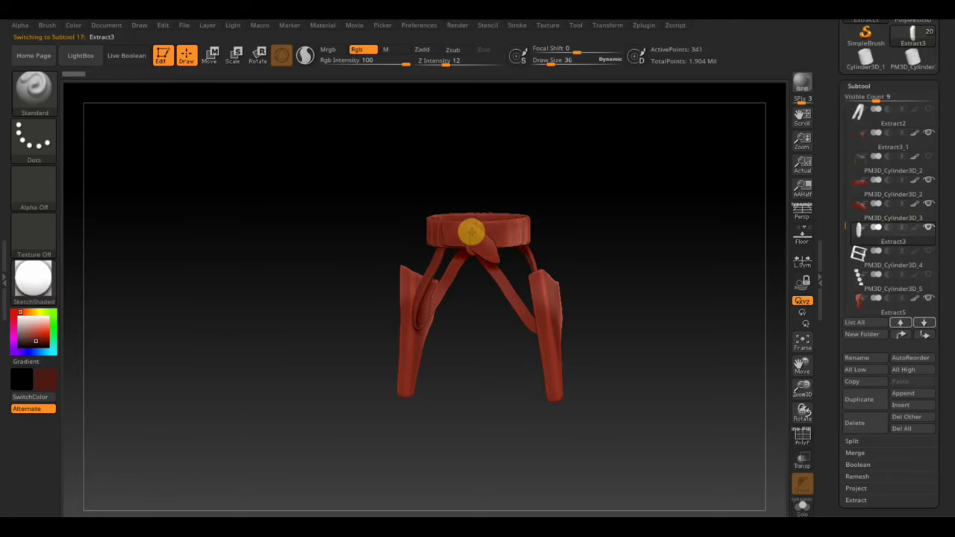
mouse_move(457, 273)
left_mouse_down()
mouse_move(633, 234)
mouse_move(500, 300)
left_mouse_up()
left_click(391, 285, "alt")
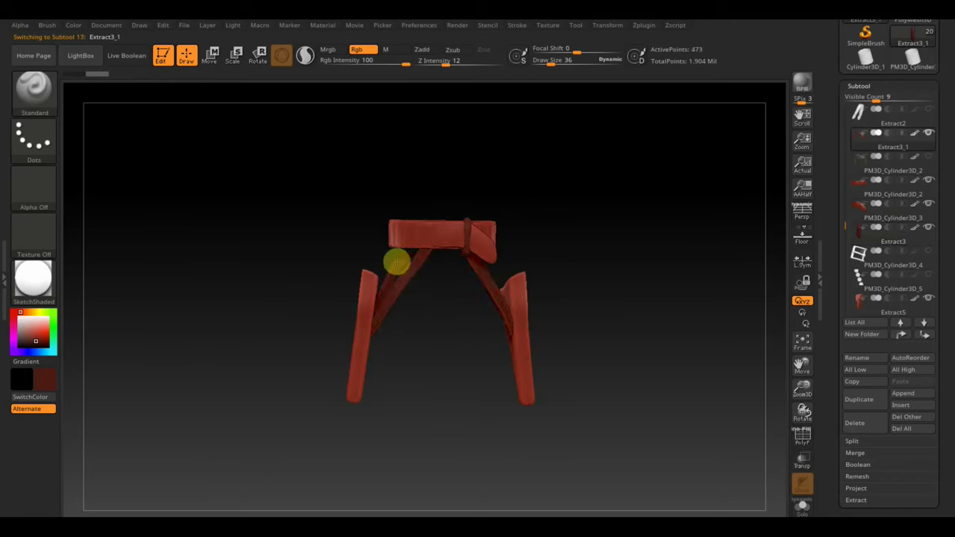
left_click_drag(381, 317, 414, 340)
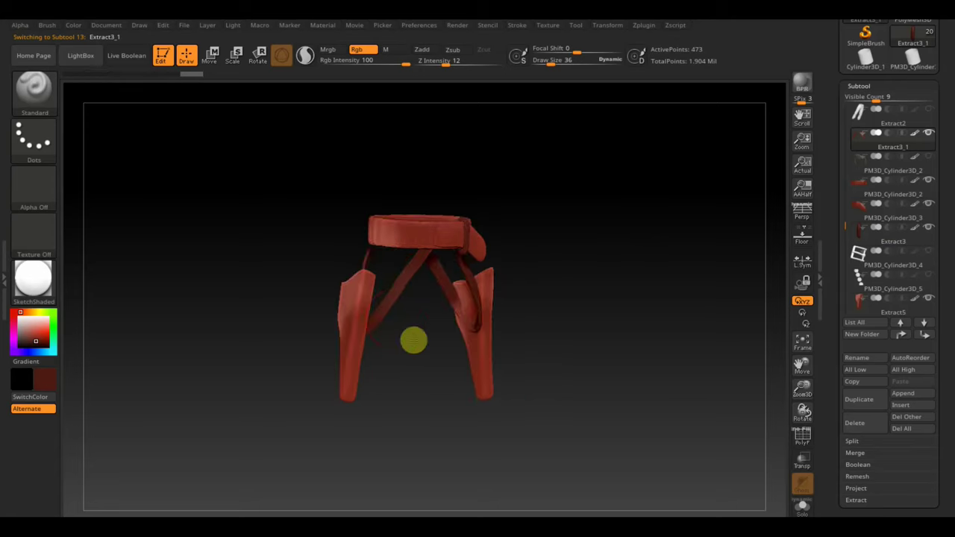
Lower Rgb Intensity to 17 and softly paint over the belt strap to even its colour.
left_click(422, 236, "alt")
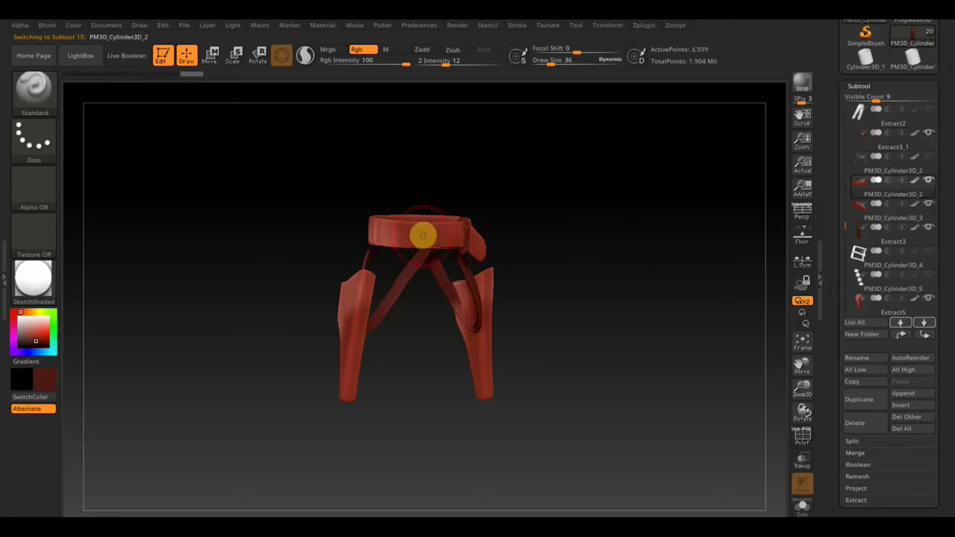
left_click_drag(405, 63, 356, 62)
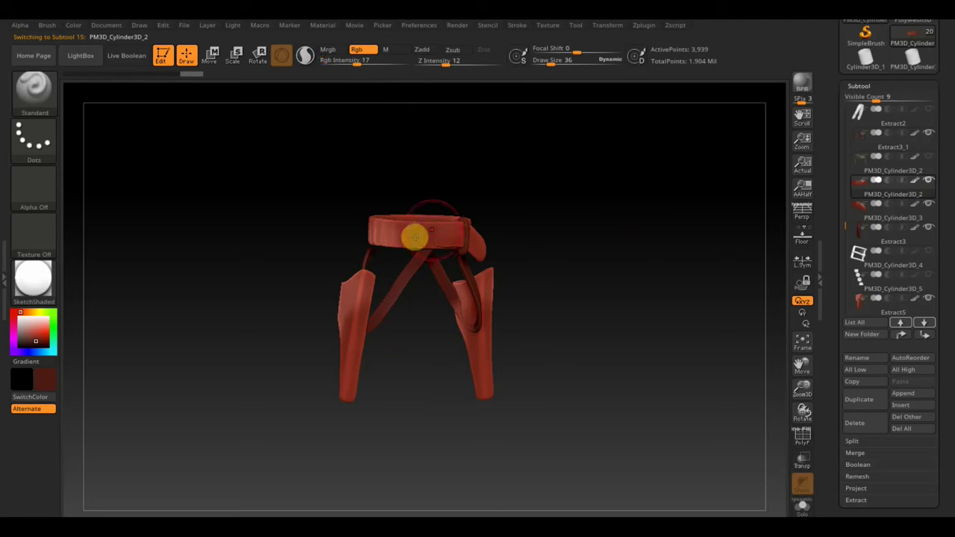
mouse_move(415, 237)
left_mouse_down()
mouse_move(379, 232)
mouse_move(472, 243)
left_mouse_up()
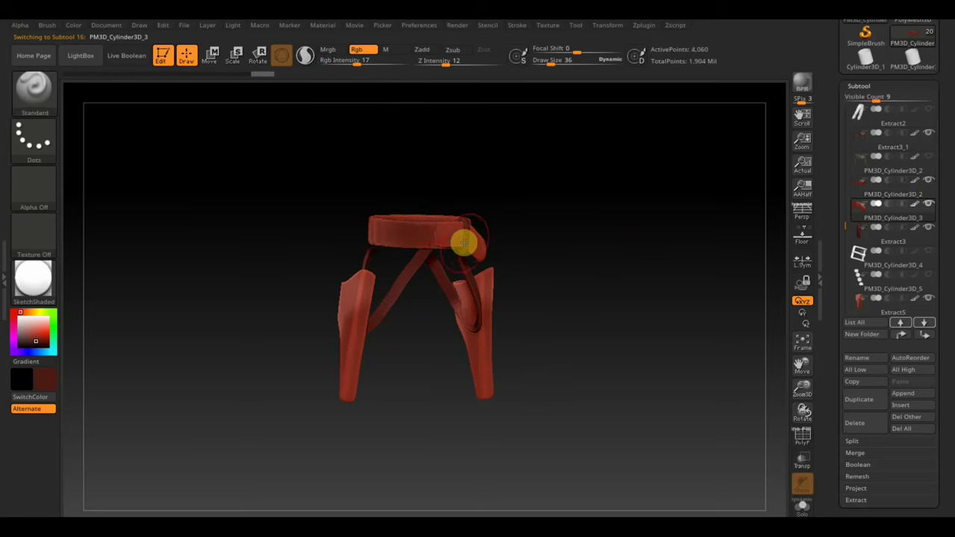
left_click(362, 302, "alt")
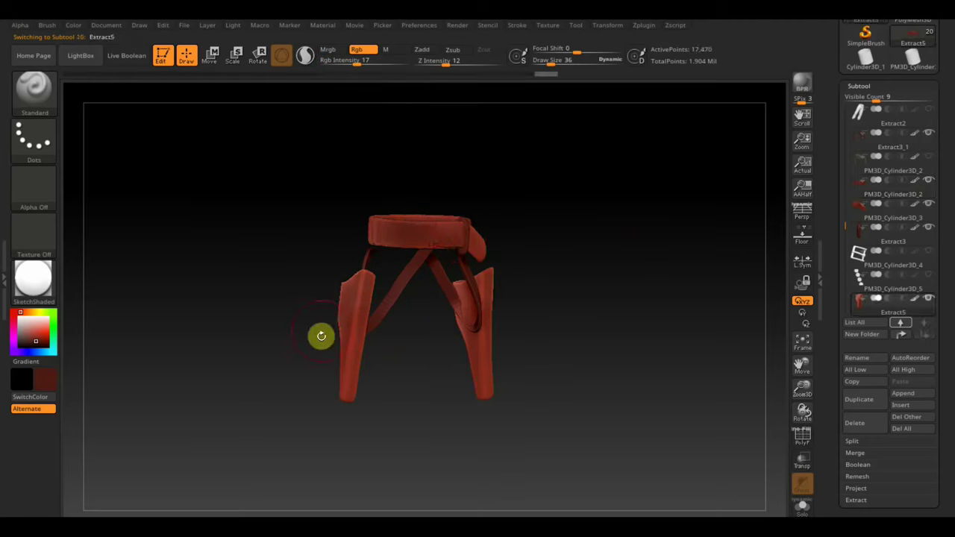
mouse_move(390, 397)
left_mouse_down()
mouse_move(294, 341)
mouse_move(339, 285)
left_mouse_up()
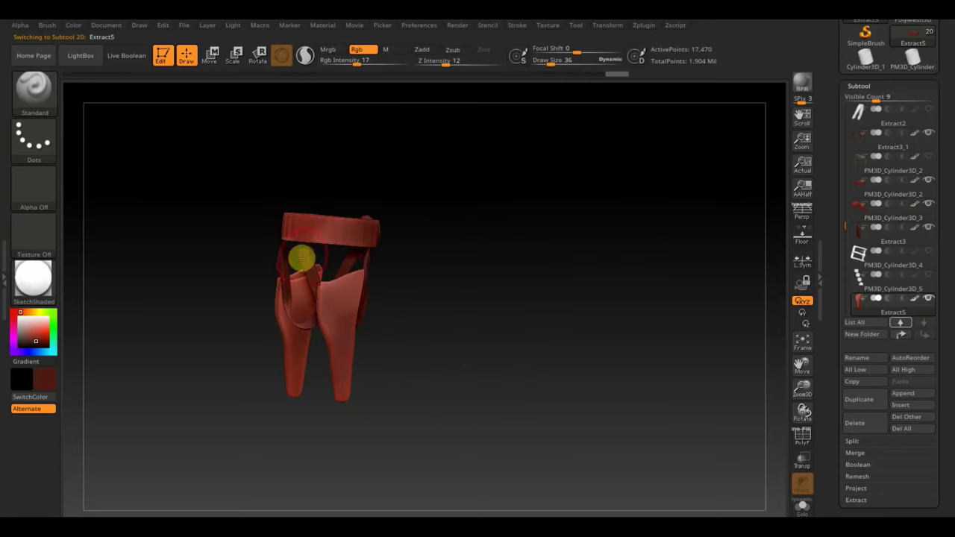
left_click(301, 258, "alt")
Rotate the belt and legs around to a straight front view to check the blend.
right_click_drag(310, 284, 384, 271)
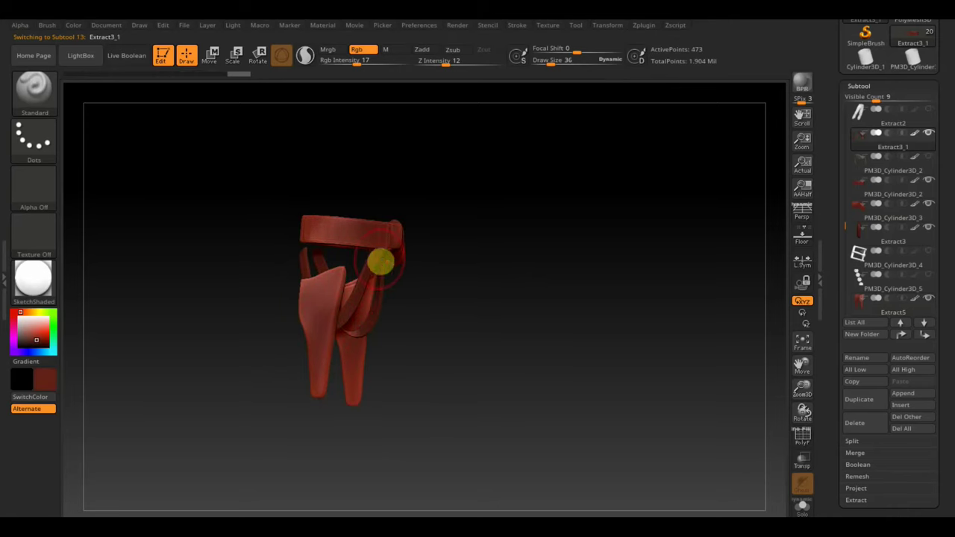
right_click_drag(433, 363, 405, 372)
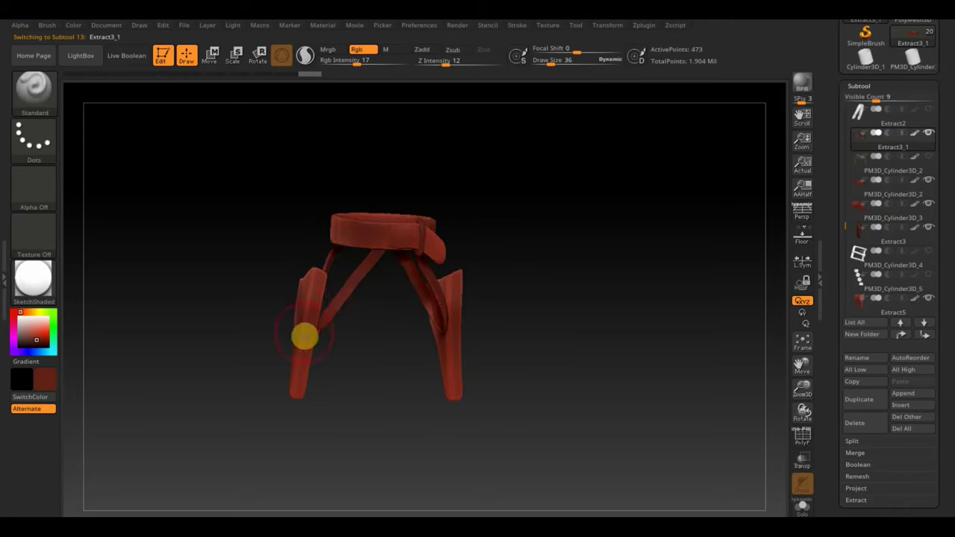
mouse_move(304, 335)
right_mouse_down()
mouse_move(358, 279)
mouse_move(356, 293)
mouse_move(314, 331)
mouse_move(340, 298)
right_mouse_up()
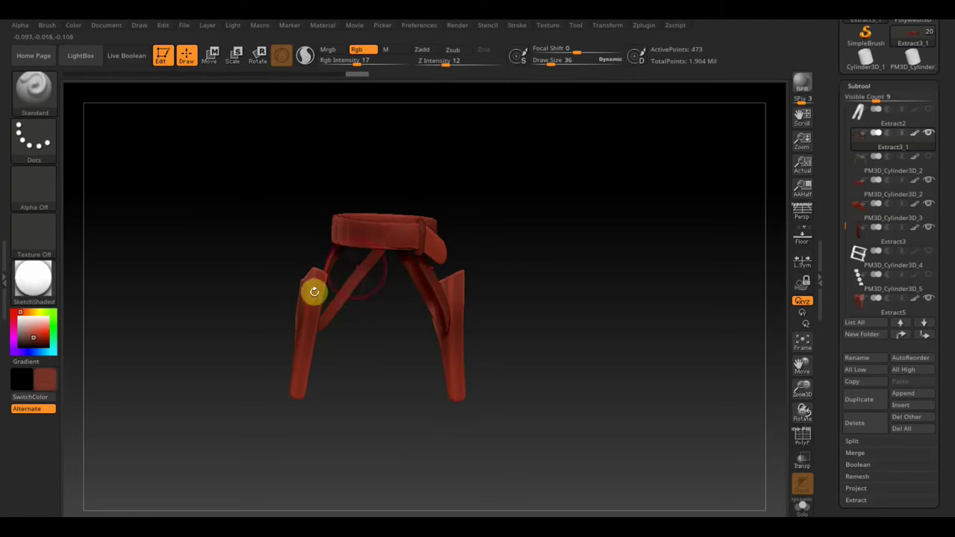
right_click_drag(314, 291, 580, 288)
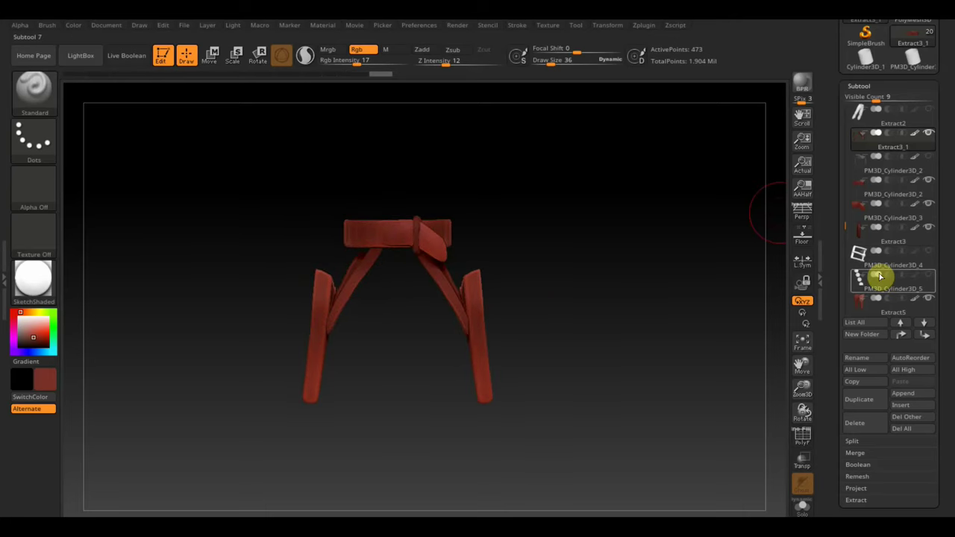
Make all subtools visible and zoom out to check the full cowboy from the side.
left_click(929, 255, "shift")
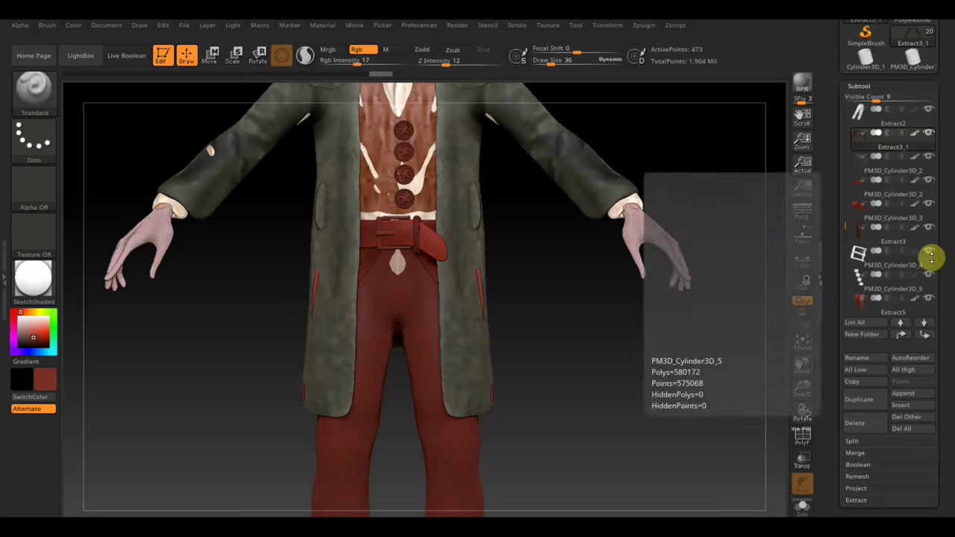
mouse_move(584, 313)
right_mouse_down("ctrl")
mouse_move(515, 367)
mouse_move(522, 373)
mouse_move(516, 341)
right_mouse_up("ctrl")
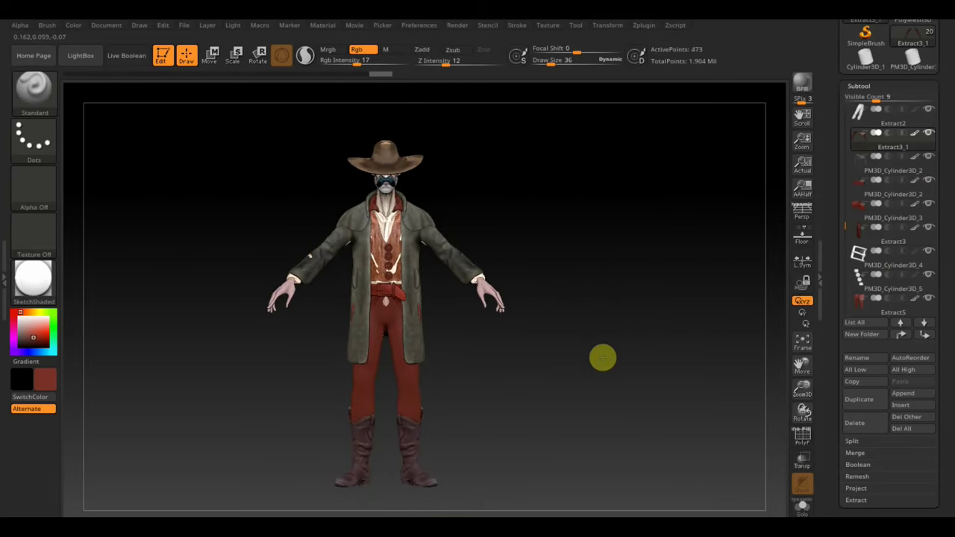
mouse_move(641, 358)
left_mouse_down()
mouse_move(556, 392)
mouse_move(492, 383)
left_mouse_up()
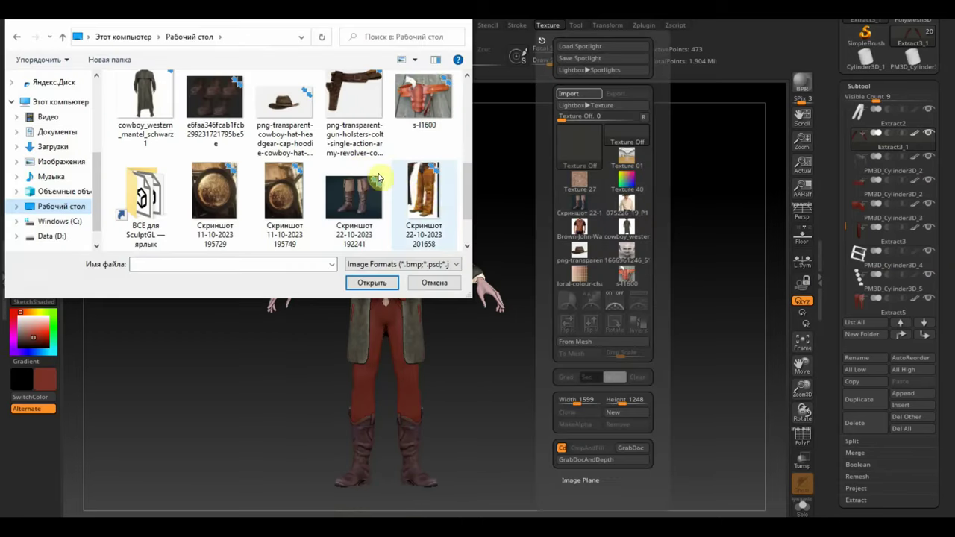
left_click(421, 194)
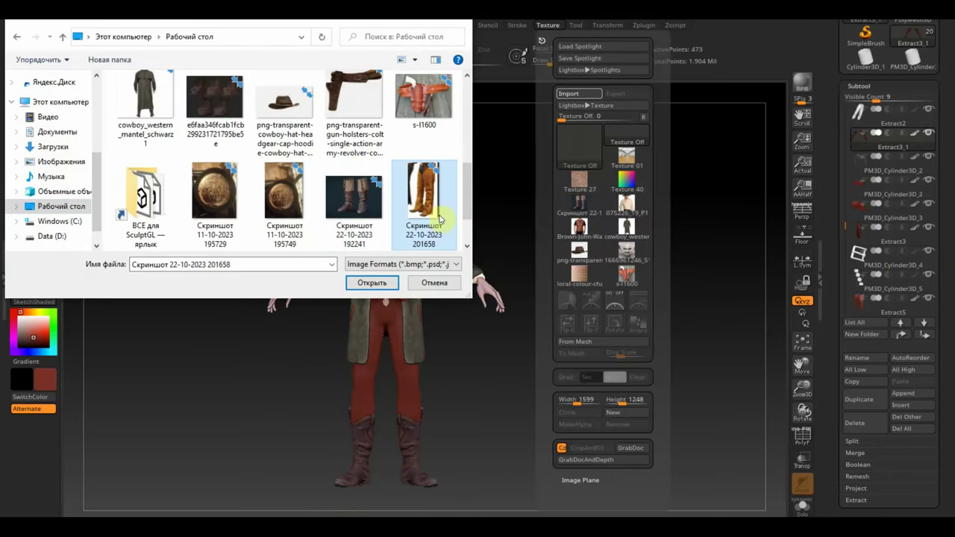
left_click(374, 288)
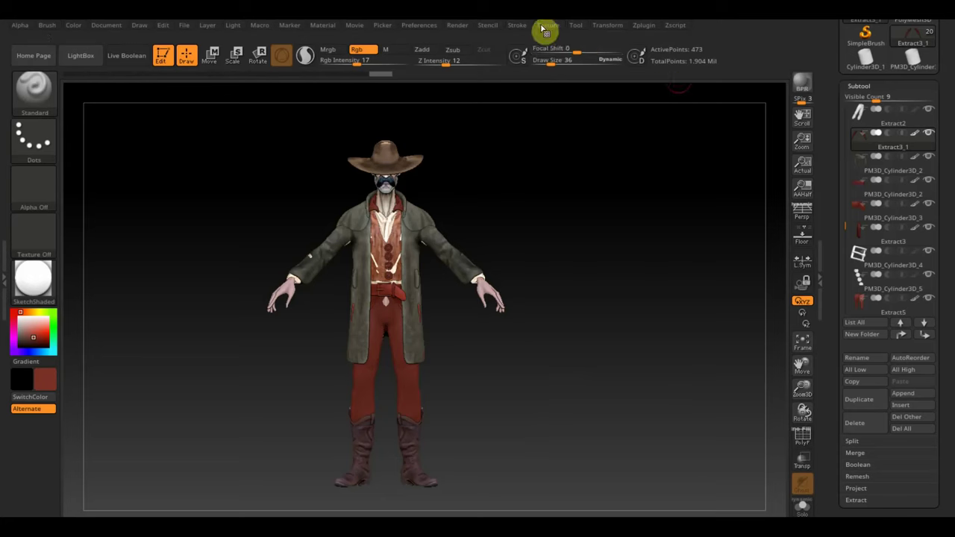
left_click(580, 299)
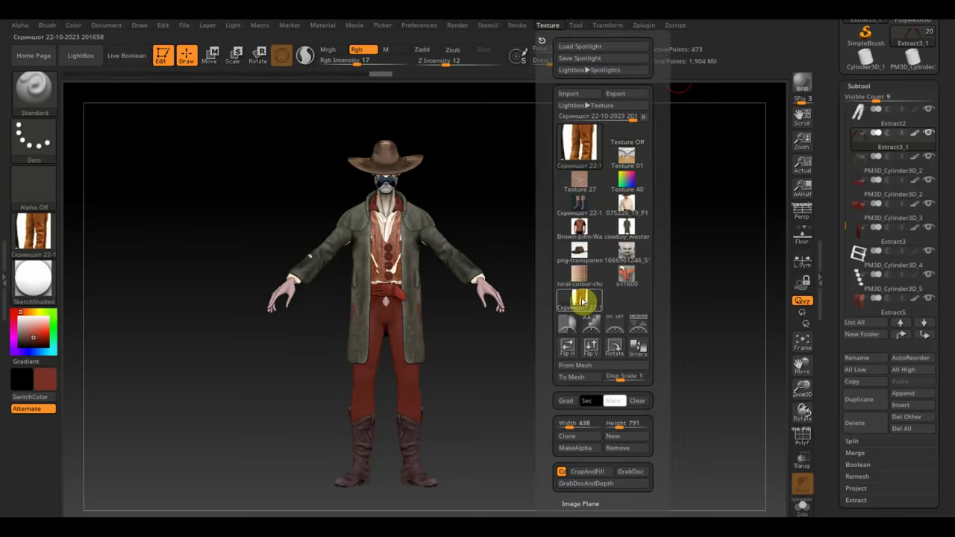
left_click(637, 328)
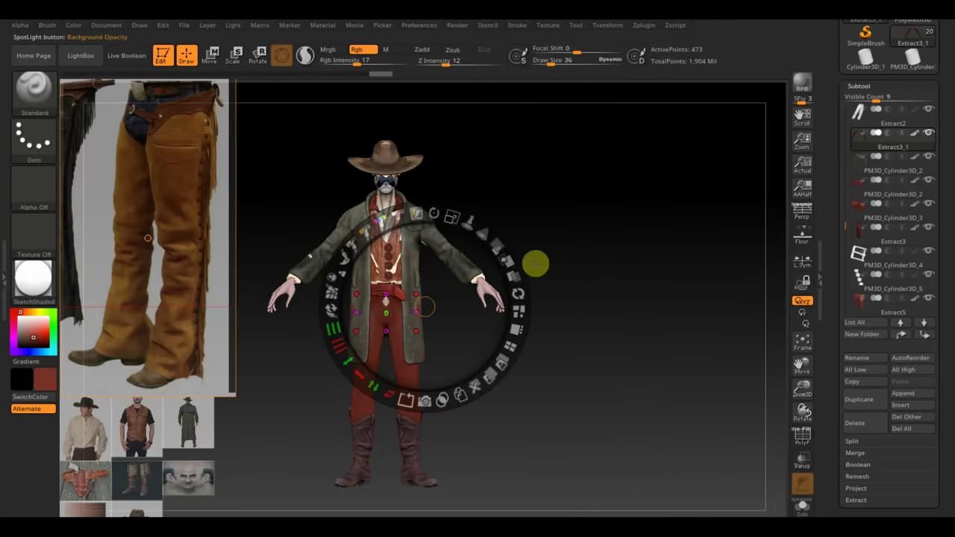
key("z")
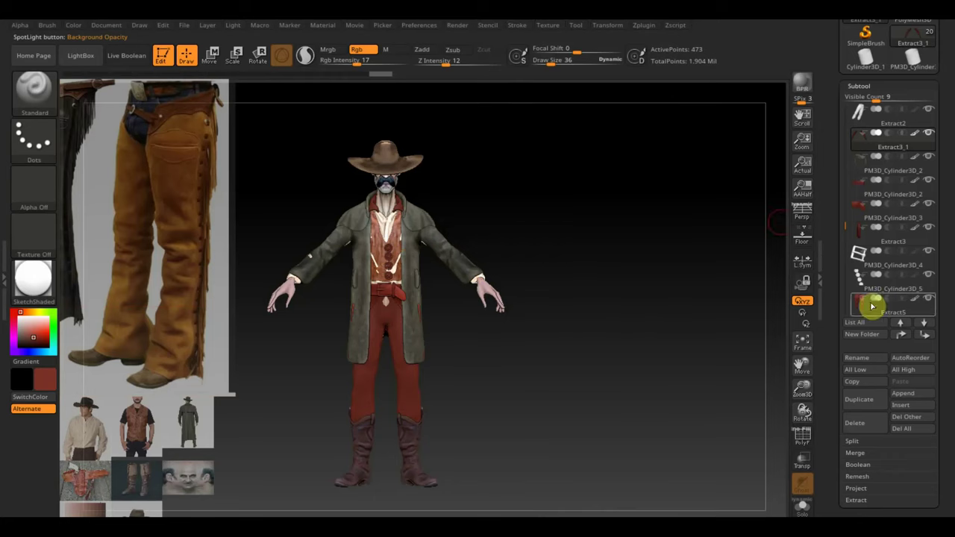
left_click(407, 393, "alt")
mouse_move(893, 291)
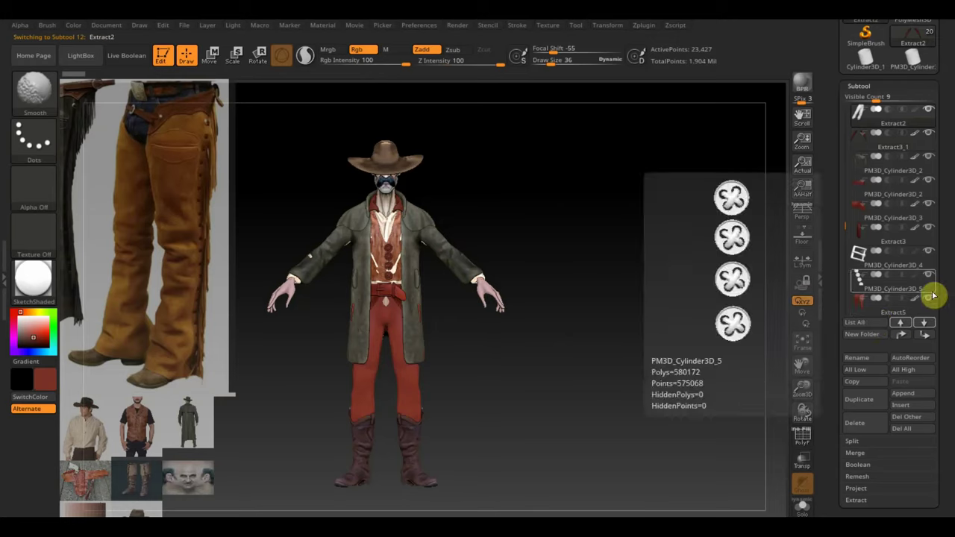
Solo Extract2 and fit the chaps photo over the legs, rotated and semi-transparent.
left_click(928, 110, "shift")
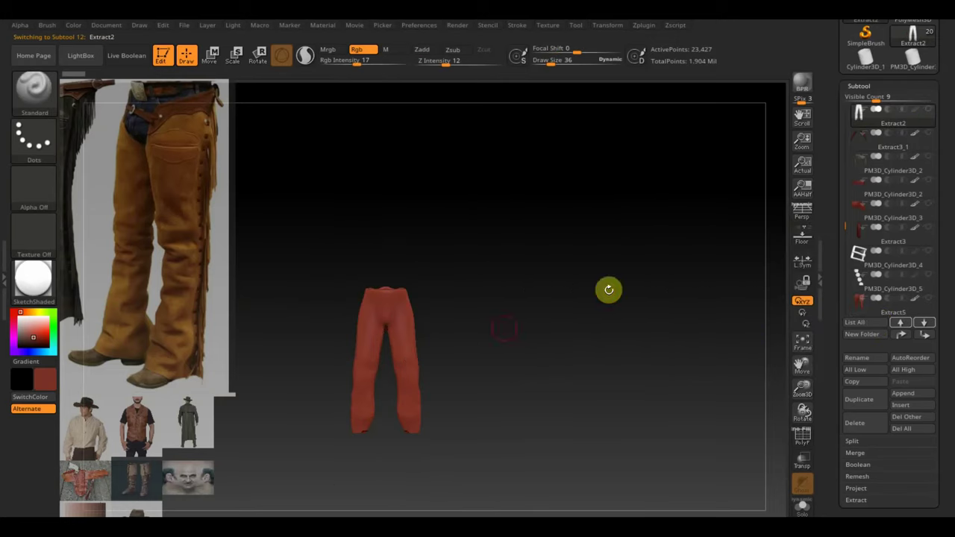
mouse_move(520, 330)
left_mouse_down("alt")
mouse_move(552, 346)
mouse_move(578, 326)
mouse_move(596, 277)
left_mouse_up("alt")
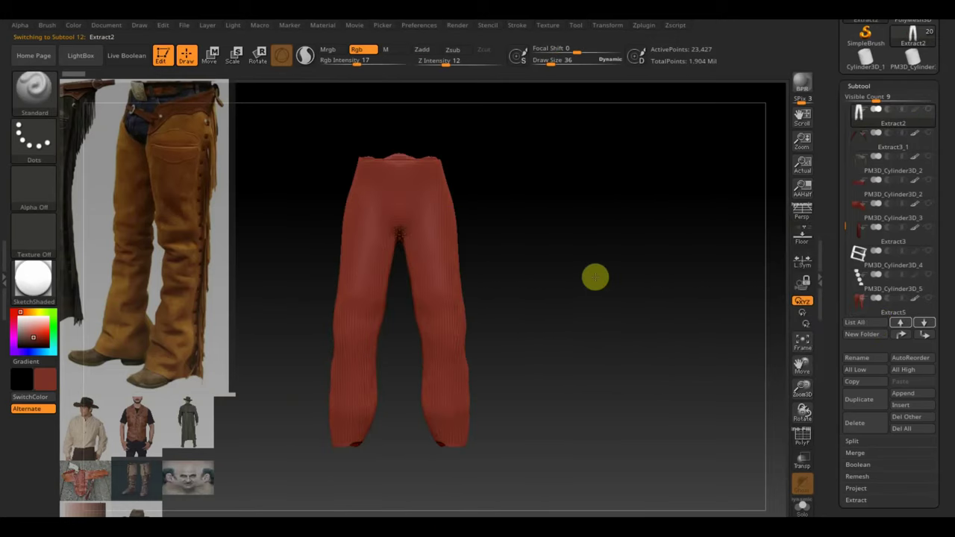
key("shift+z")
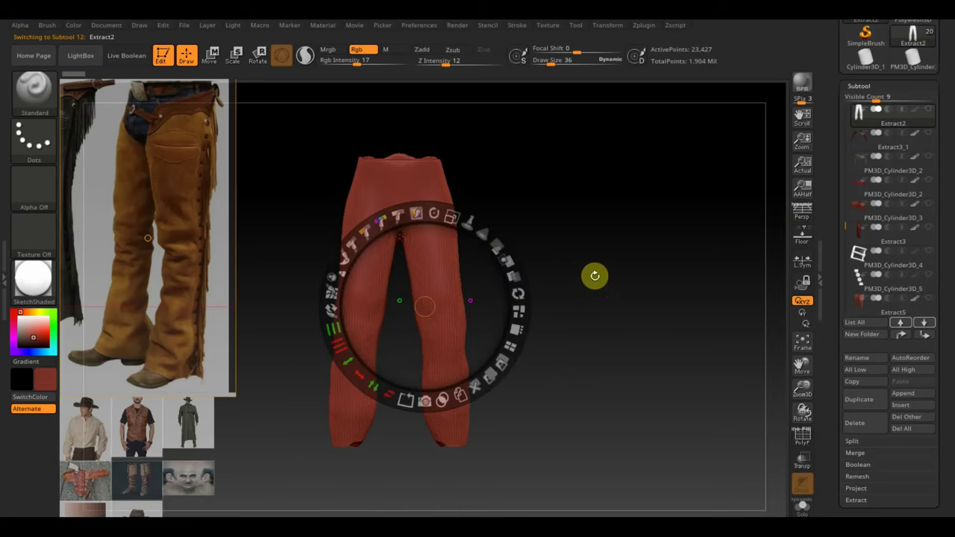
mouse_move(454, 234)
left_mouse_down()
mouse_move(512, 276)
mouse_move(639, 330)
mouse_move(667, 320)
left_mouse_up()
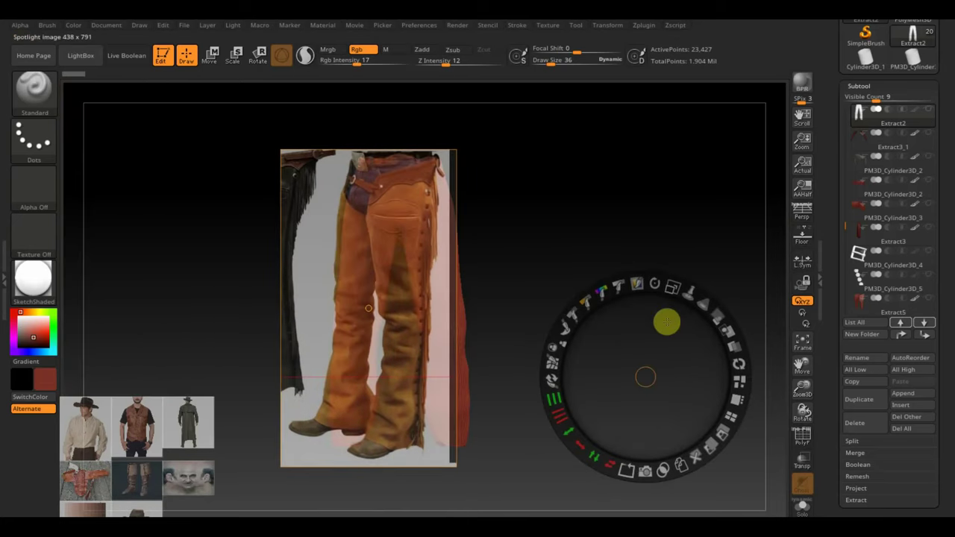
mouse_move(671, 285)
left_mouse_down()
mouse_move(681, 271)
mouse_move(644, 273)
left_mouse_up()
mouse_move(644, 331)
left_mouse_down()
mouse_move(697, 326)
mouse_move(715, 294)
left_mouse_up()
left_click_drag(779, 277, 733, 252)
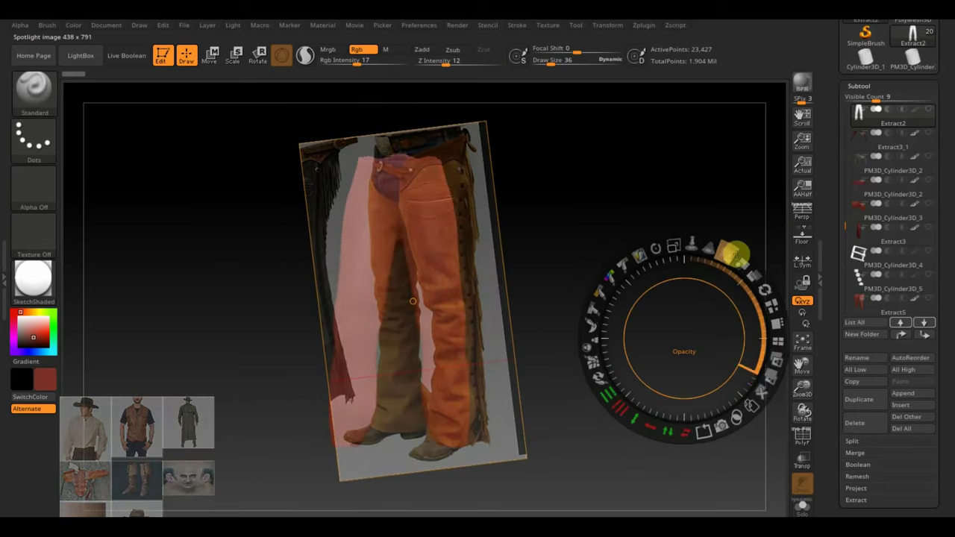
Raise Draw Size to 77 and project the chaps photo onto the upper pants.
key("z")
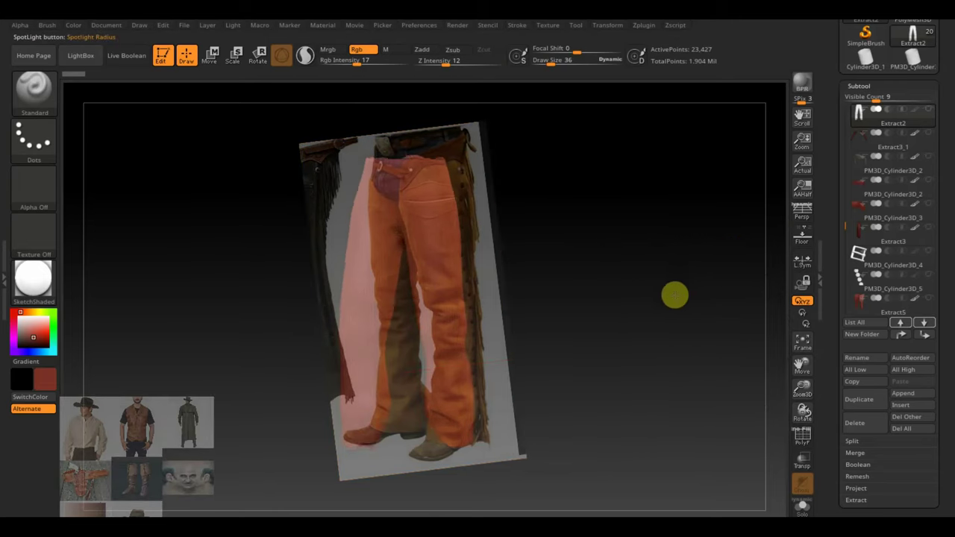
mouse_move(667, 281)
left_mouse_down()
mouse_move(653, 290)
mouse_move(670, 279)
left_mouse_up()
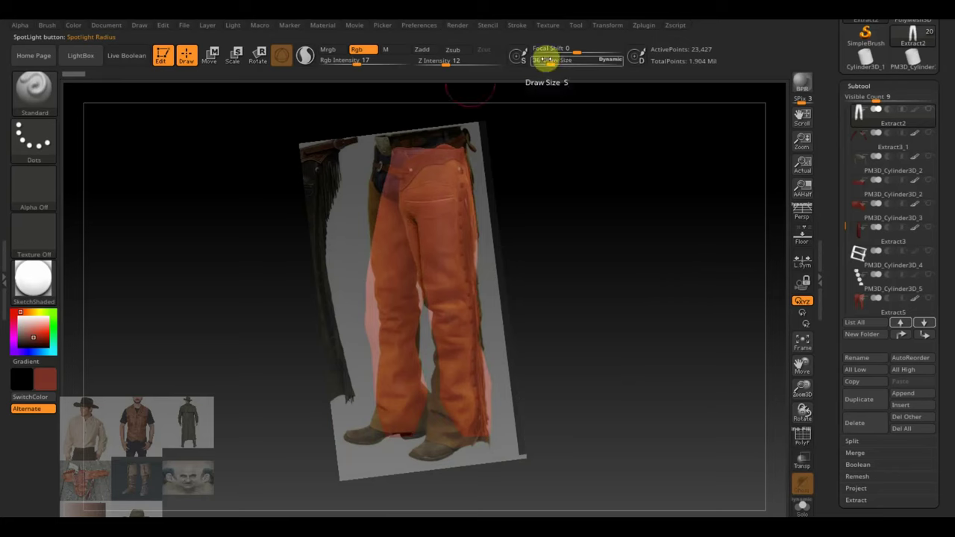
left_click_drag(550, 59, 558, 64)
mouse_move(441, 215)
left_mouse_down()
mouse_move(454, 256)
mouse_move(450, 133)
mouse_move(441, 202)
mouse_move(453, 322)
left_mouse_up()
Undo the waist painting and earlier strokes, then redo back to the projected chaps texture.
key("ctrl+z")
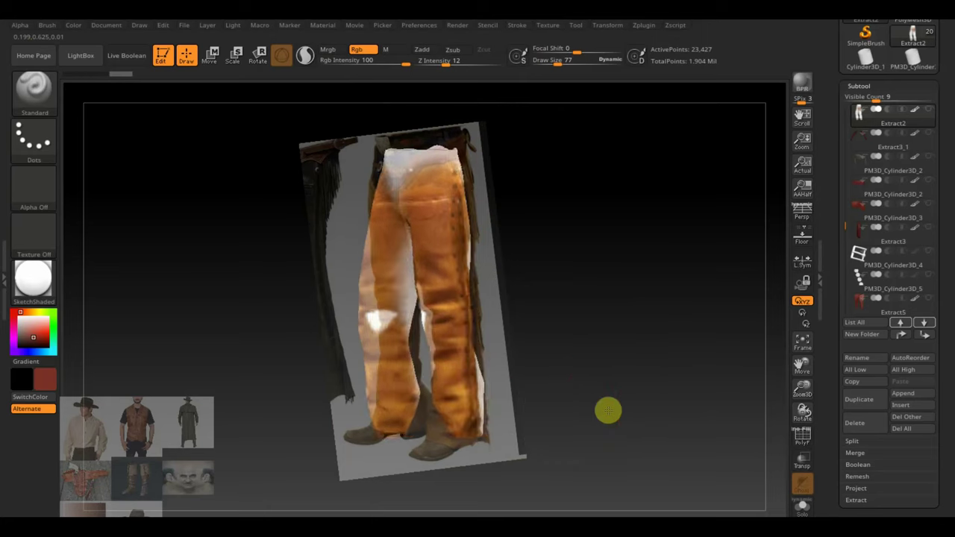
key("ctrl+z")
key("ctrl+z")
key("ctrl+z")
key("ctrl+z")
key("ctrl+z")
key("ctrl+z")
key("ctrl+z")
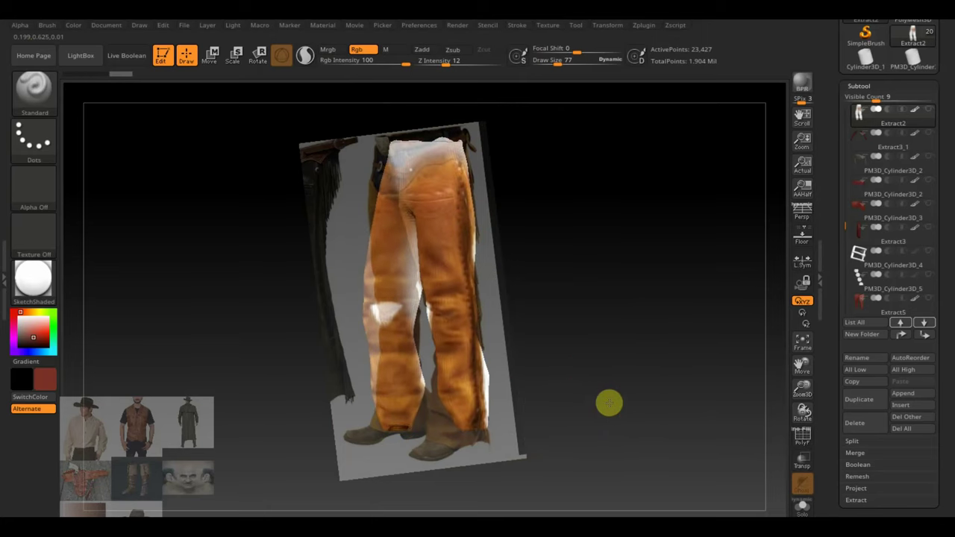
left_click_drag(438, 203, 455, 182)
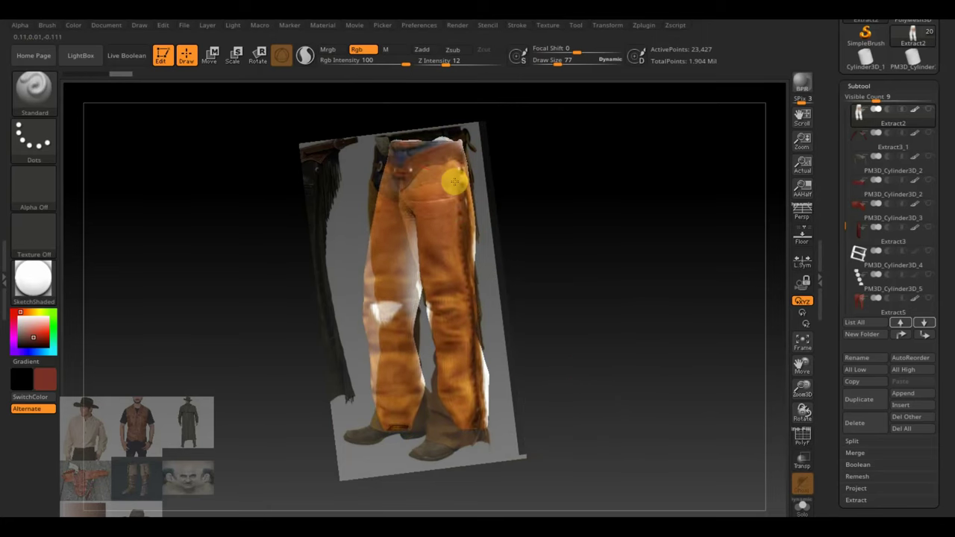
key("ctrl+z")
key("ctrl+z")
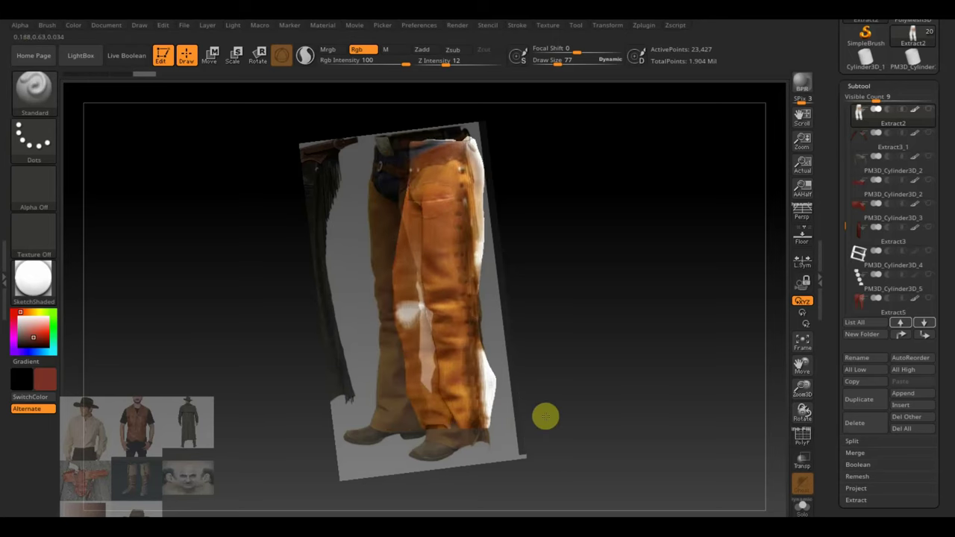
key("ctrl+z")
key("ctrl+z")
key("ctrl+z")
key("ctrl+z")
key("ctrl+z")
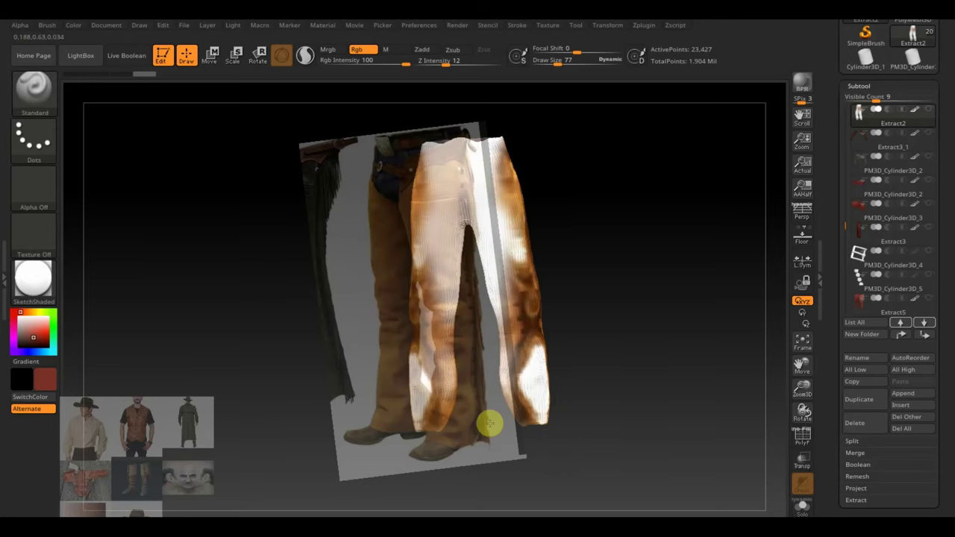
key("ctrl+z")
key("ctrl+z")
key("ctrl+z")
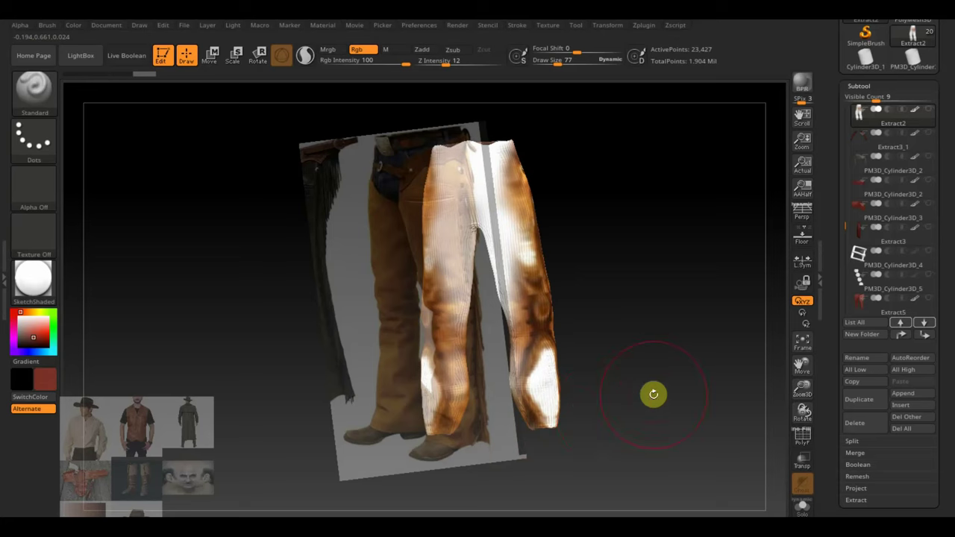
key("ctrl")
key("ctrl+z")
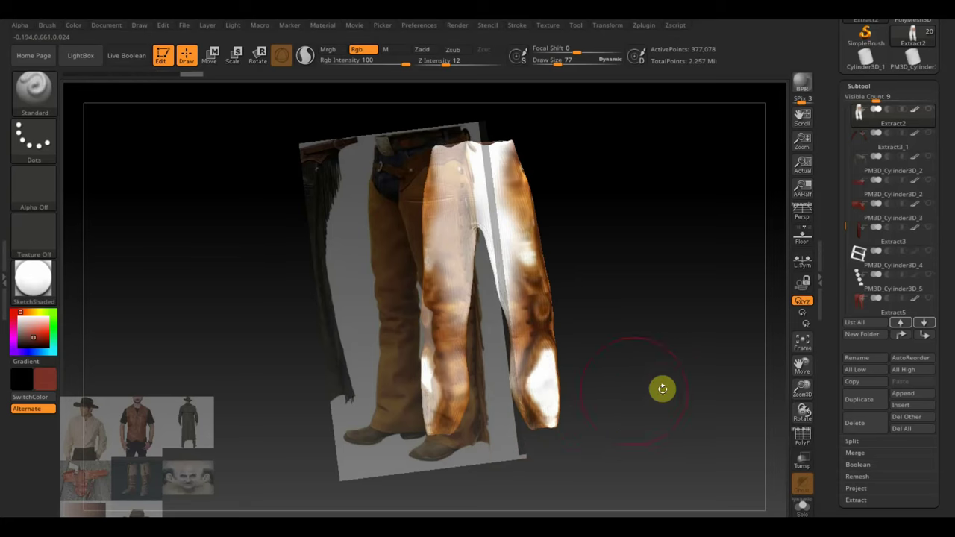
key("ctrl+shift+z")
key("ctrl+shift+z")
key("ctrl+shift+z")
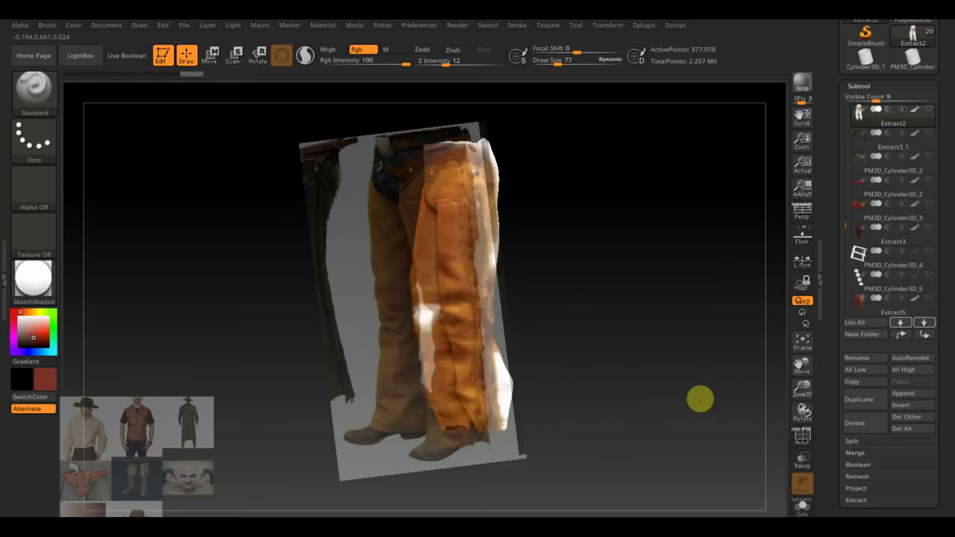
key("ctrl+shift+z")
key("ctrl+shift+z")
key("ctrl+shift+z")
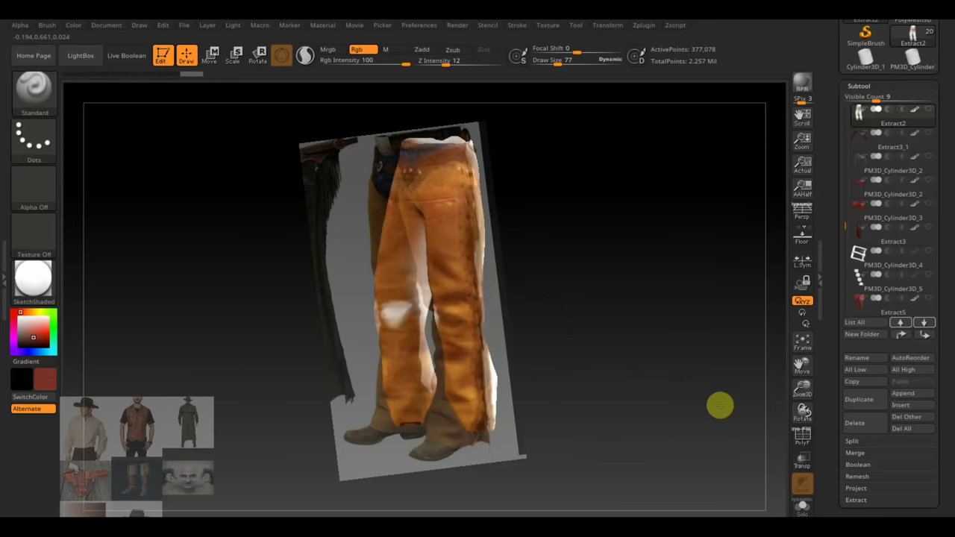
key("ctrl+shift+z")
key("ctrl+shift+z")
key("ctrl+shift+z")
key("ctrl+shift+z")
key("ctrl+shift+z")
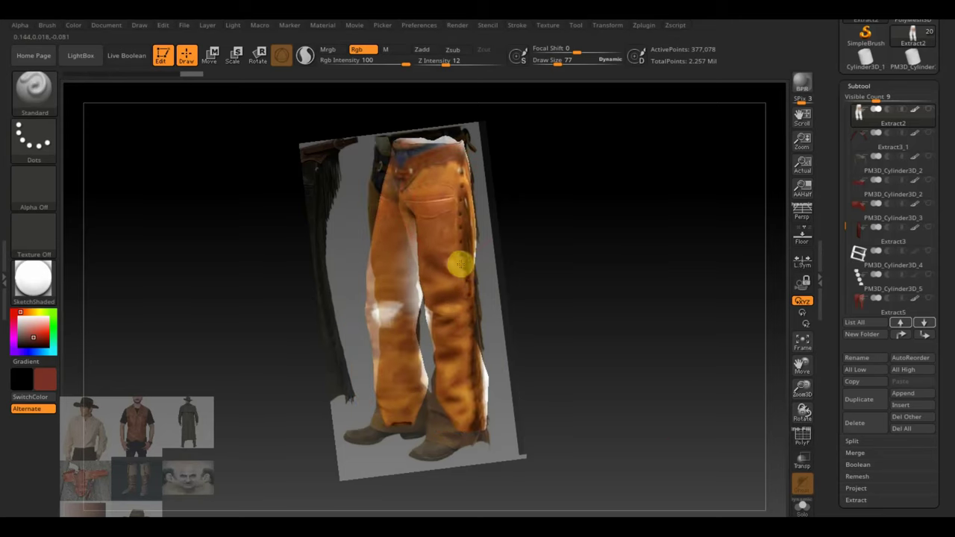
Paint the chaps texture onto the inner pants and laced side edge, then hide Spotlight.
mouse_move(461, 424)
left_mouse_down()
mouse_move(614, 420)
mouse_move(537, 435)
left_mouse_up()
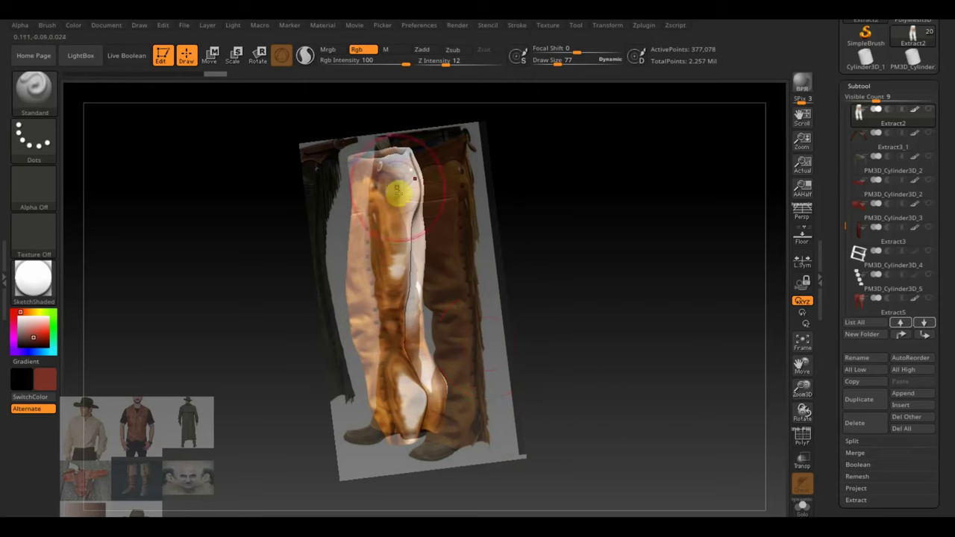
mouse_move(396, 192)
left_mouse_down()
mouse_move(390, 207)
mouse_move(422, 303)
left_mouse_up()
mouse_move(630, 397)
left_mouse_down()
mouse_move(671, 400)
mouse_move(649, 407)
mouse_move(676, 356)
left_mouse_up()
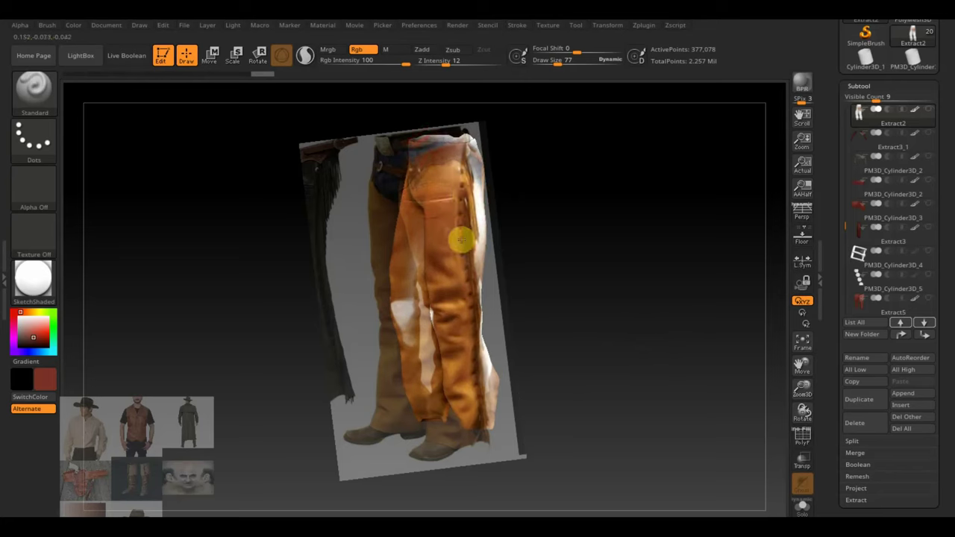
left_click_drag(461, 239, 485, 432)
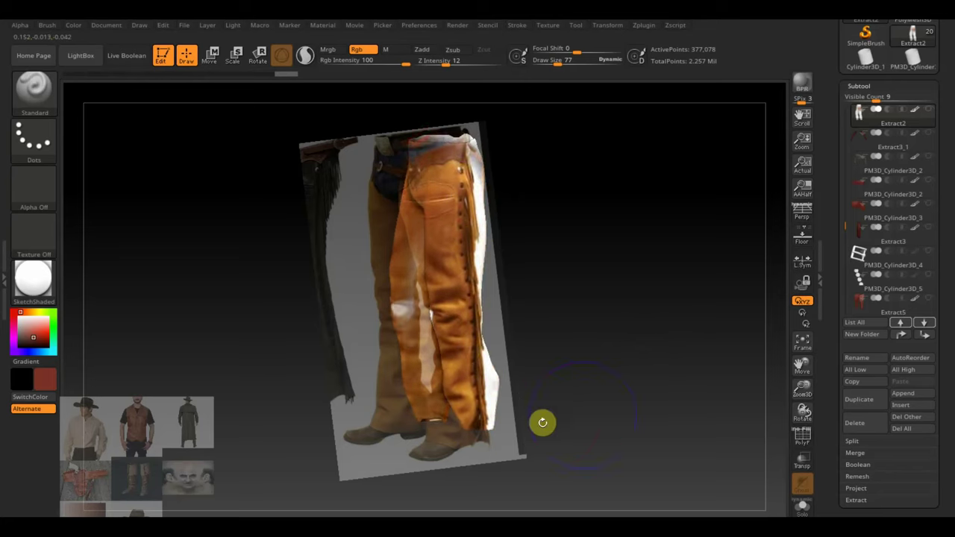
key("shift+z")
left_click_drag(581, 413, 640, 395, "shift")
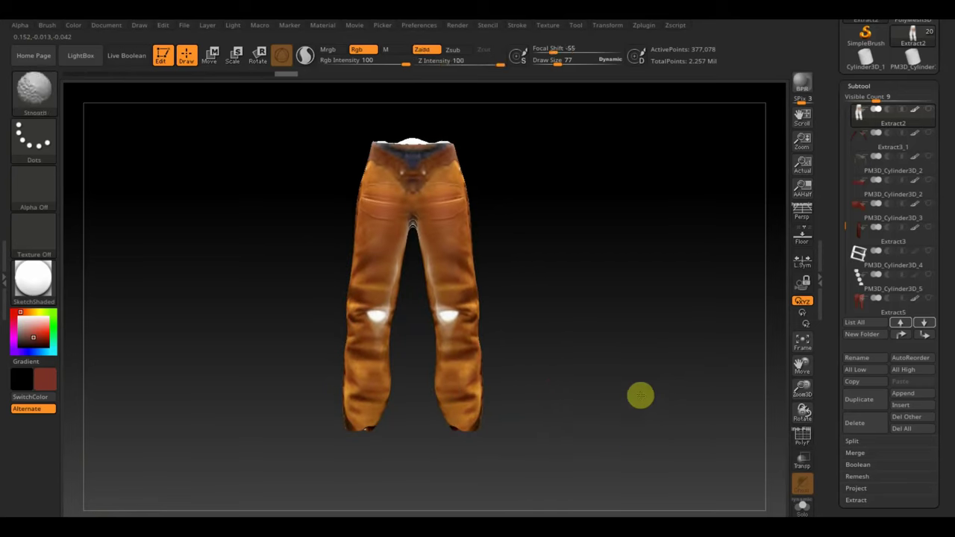
Sample the pants' orange at intensity 45 and paint over the waistband and reddish hip patch.
left_click_drag(560, 65, 556, 65)
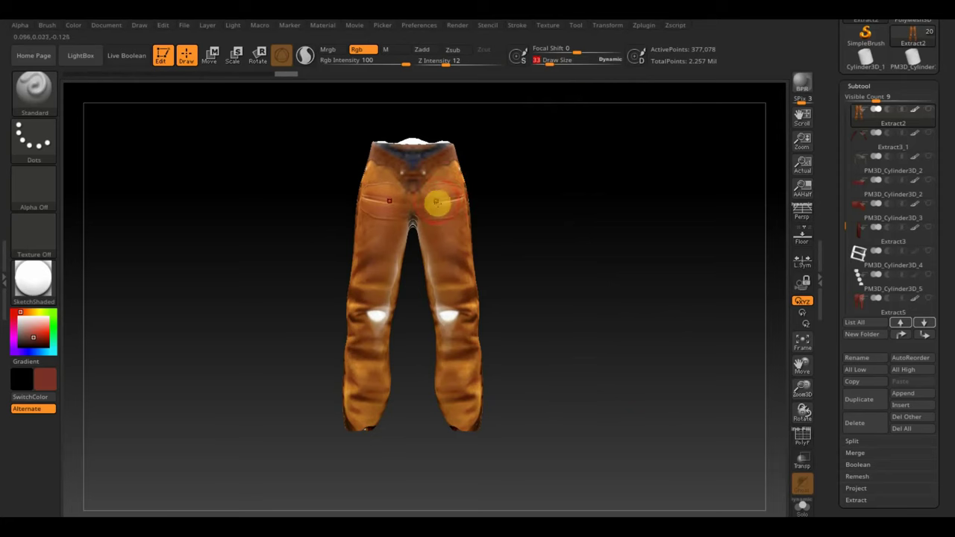
key("c")
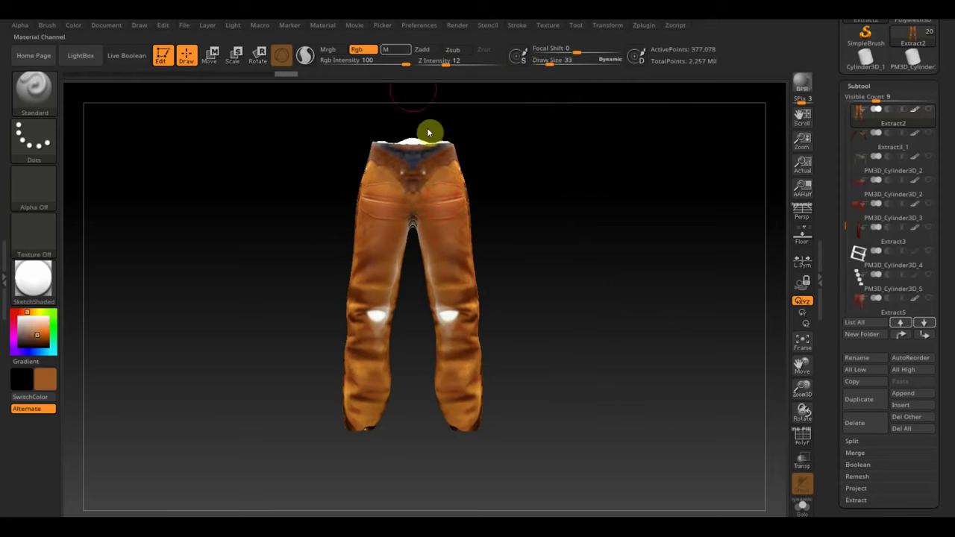
left_click_drag(405, 60, 356, 62)
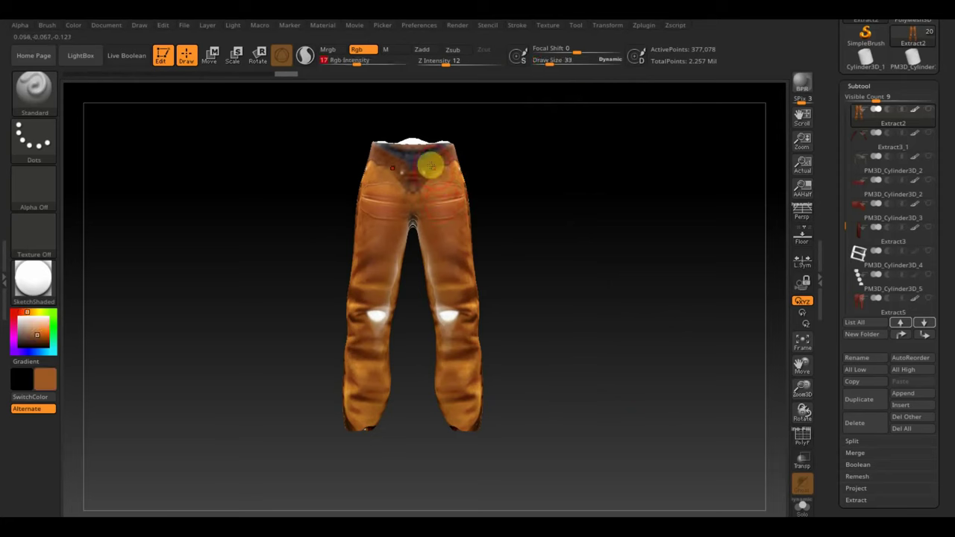
mouse_move(440, 170)
left_mouse_down()
mouse_move(418, 145)
mouse_move(356, 136)
left_mouse_up()
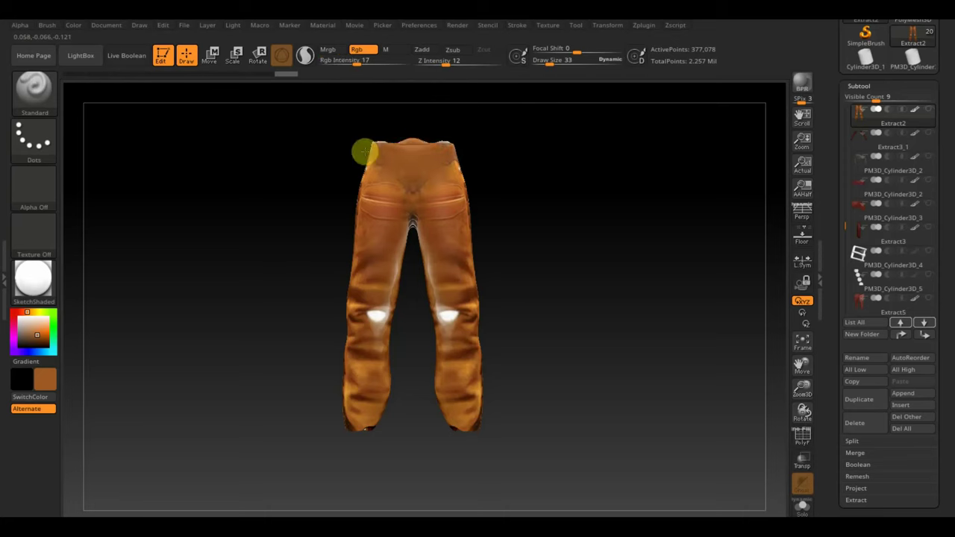
left_click_drag(457, 166, 443, 214)
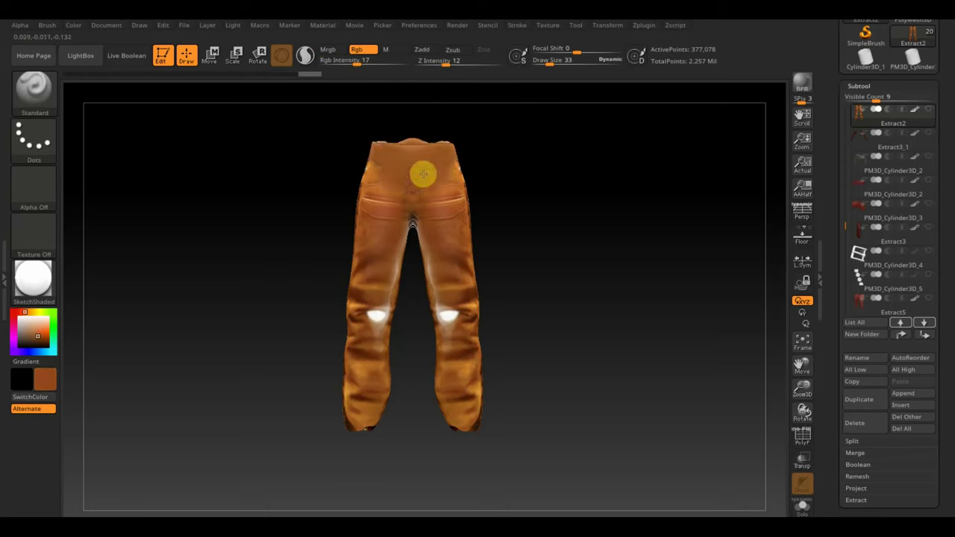
left_click_drag(371, 142, 370, 172)
Turn the pants to a three-quarter view and set Draw Size to 19.
left_click_drag(583, 213, 496, 308)
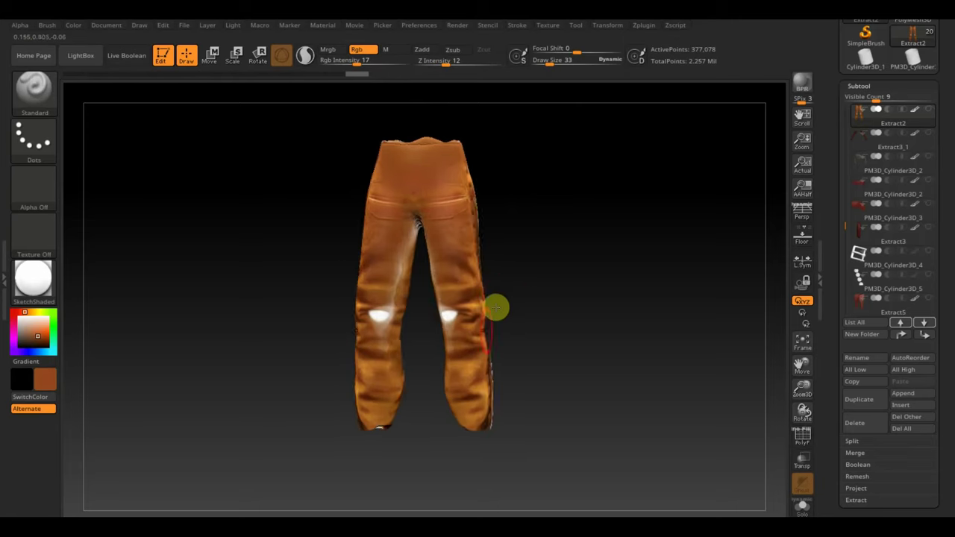
left_click_drag(581, 294, 629, 288)
left_click(551, 61)
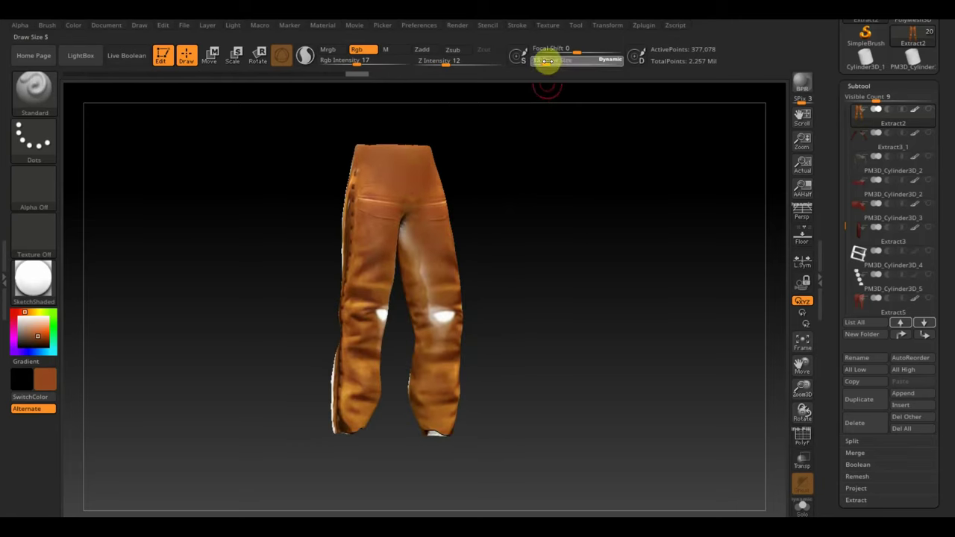
type("19")
key("Return")
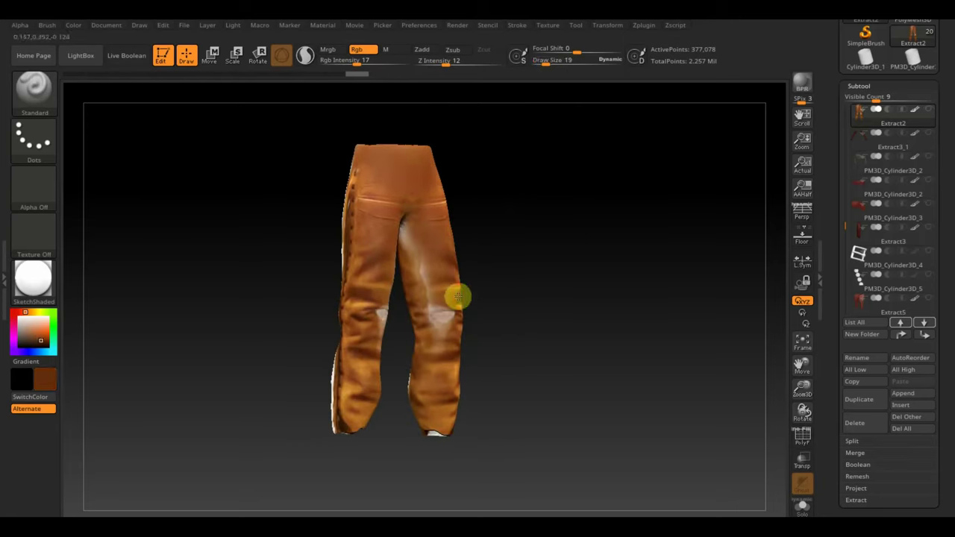
Rotate the pants to the back and side, then show the chaps reference photo.
left_click_drag(450, 316, 538, 326)
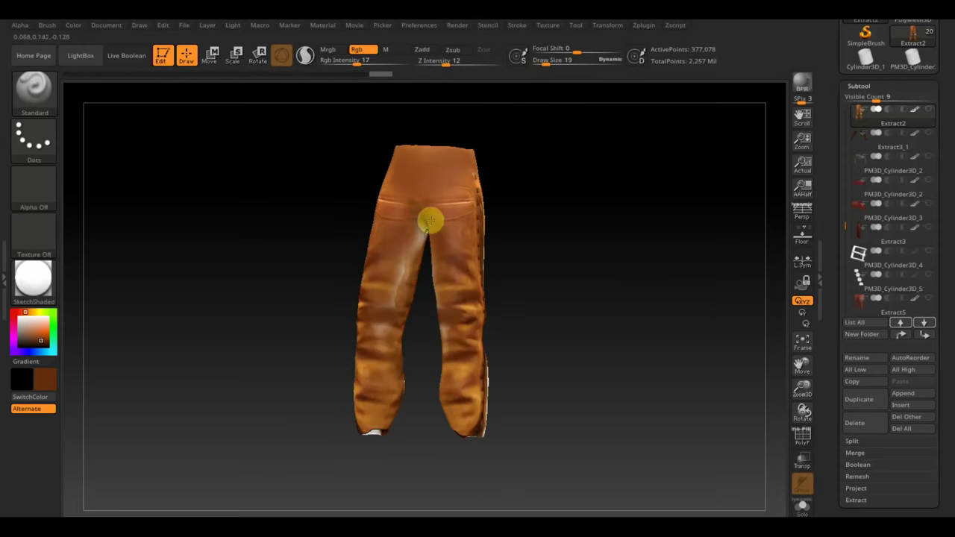
mouse_move(481, 293)
left_mouse_down()
mouse_move(533, 292)
mouse_move(496, 298)
mouse_move(576, 255)
mouse_move(622, 271)
mouse_move(708, 267)
mouse_move(693, 280)
left_mouse_up()
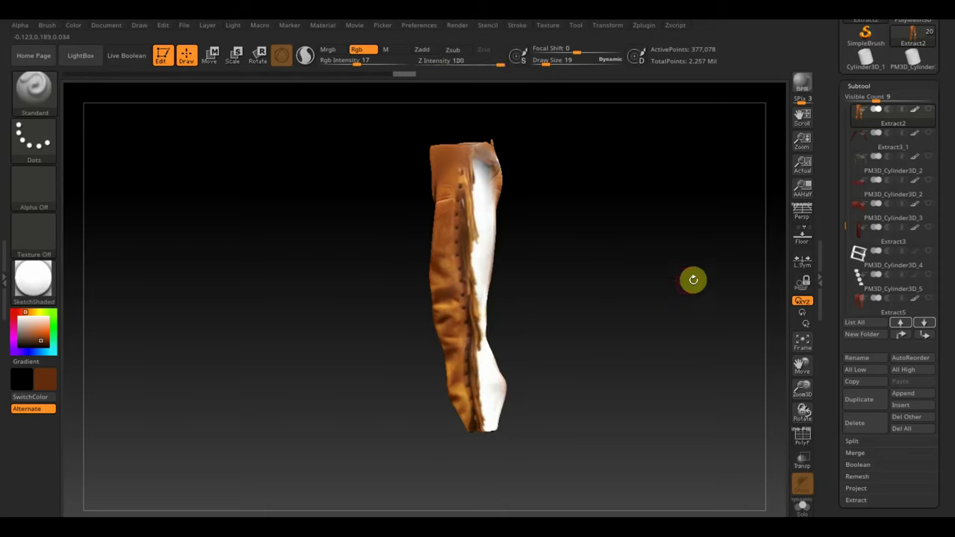
left_click_drag(321, 108, 479, 485, "ctrl")
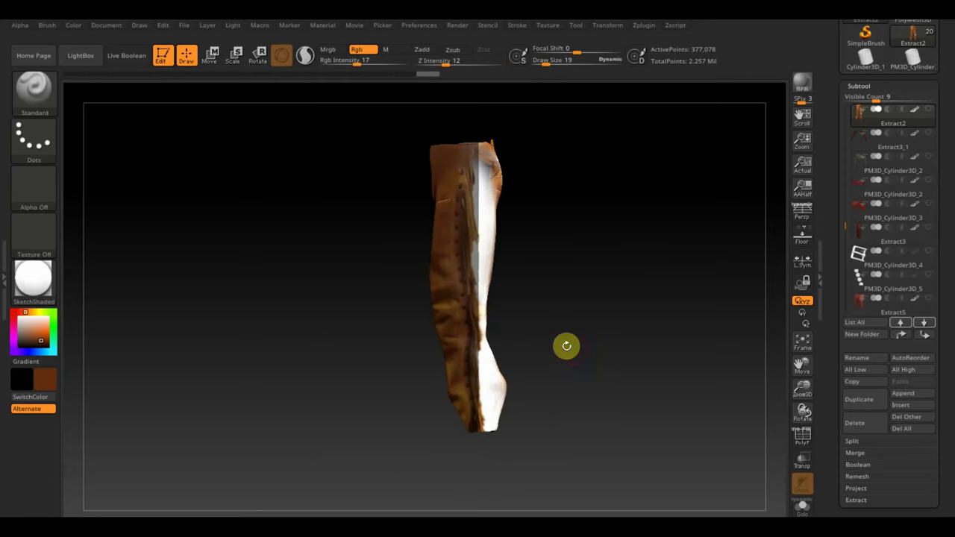
key("shift+z")
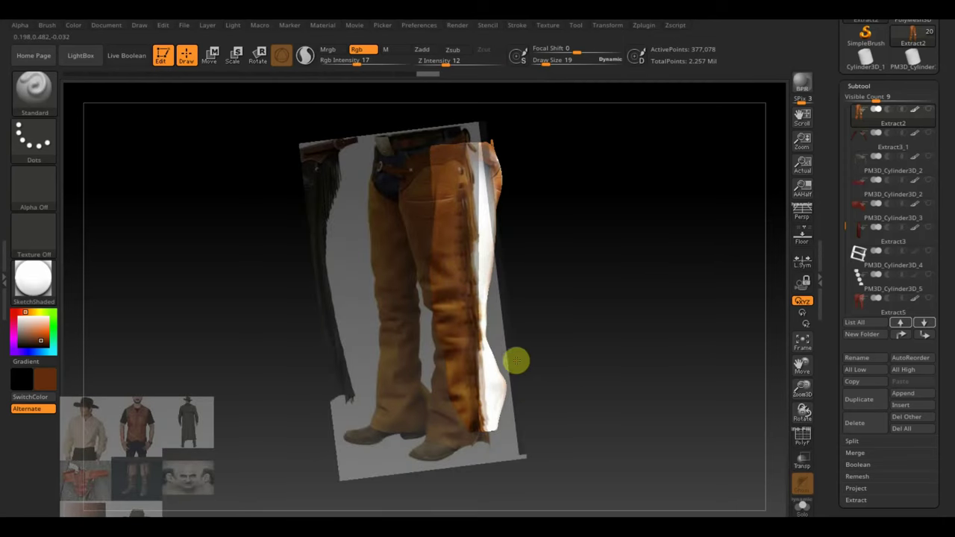
Mirror the chaps reference photo horizontally and position it over the pants.
key("z")
mouse_move(580, 348)
left_mouse_down()
mouse_move(684, 342)
mouse_move(669, 342)
left_mouse_up()
key("z")
key("z")
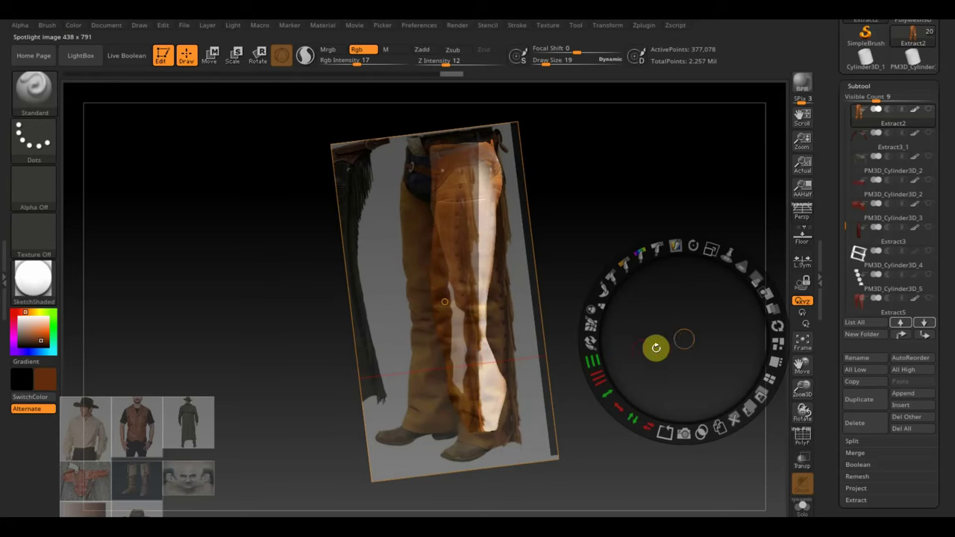
left_click(665, 431)
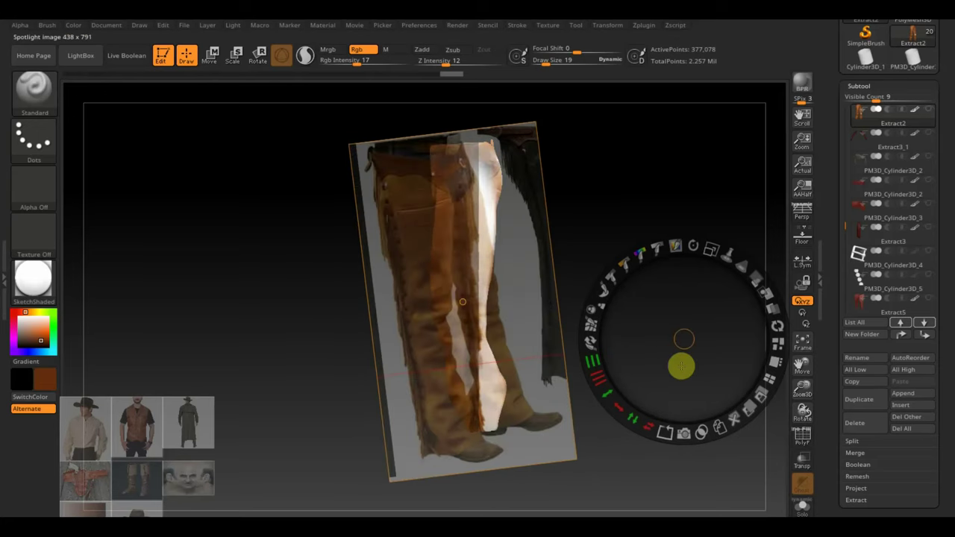
mouse_move(682, 366)
left_mouse_down()
mouse_move(702, 358)
mouse_move(569, 363)
mouse_move(649, 351)
mouse_move(675, 335)
mouse_move(611, 340)
left_mouse_up()
key("z")
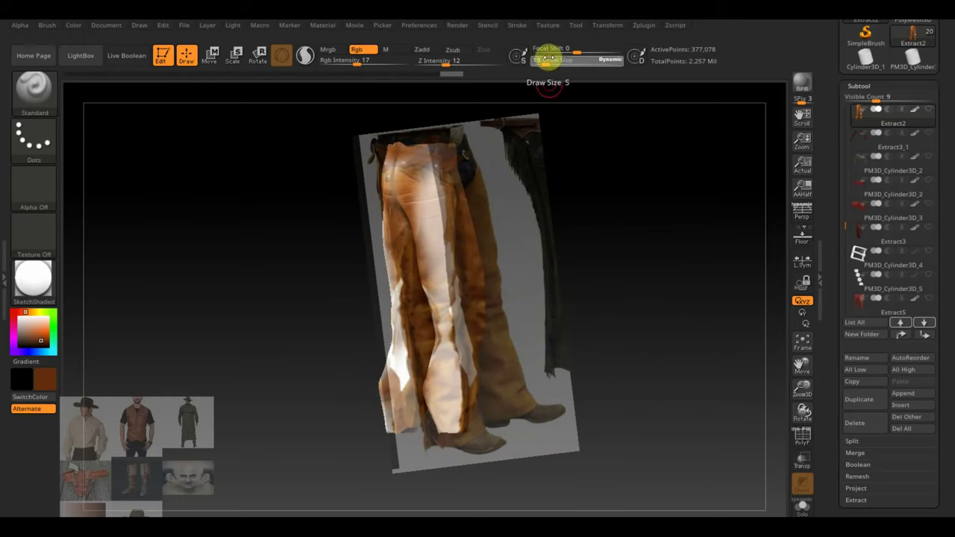
With a larger brush and Rgb Intensity 100, paint solid orange down the upper thigh.
mouse_move(549, 58)
left_mouse_down()
mouse_move(559, 60)
mouse_move(549, 60)
left_mouse_up()
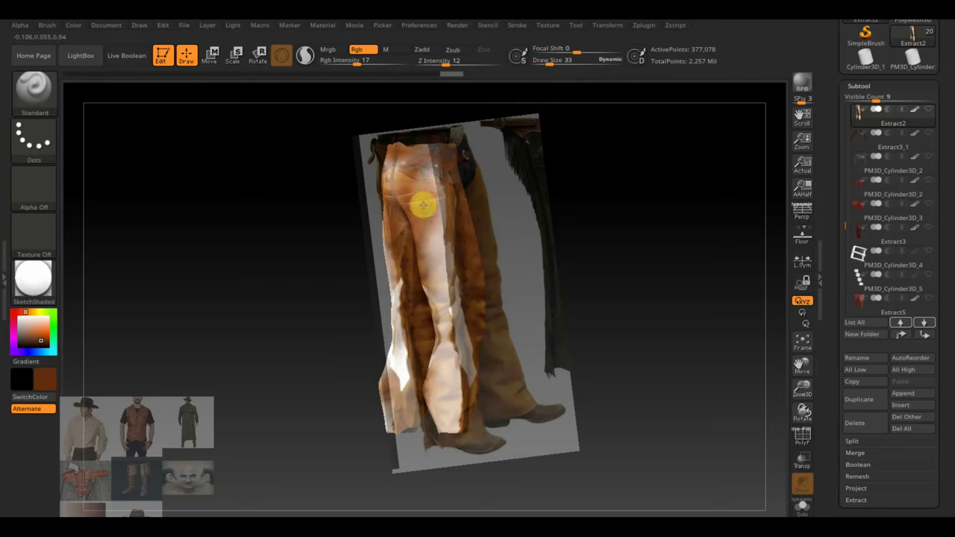
left_click_drag(359, 65, 409, 63)
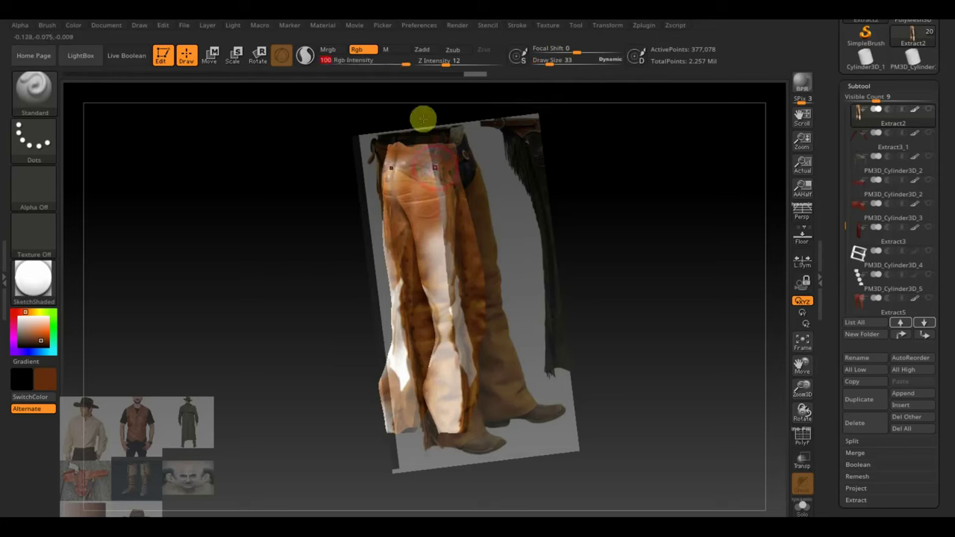
mouse_move(422, 120)
left_mouse_down()
mouse_move(418, 198)
mouse_move(405, 179)
mouse_move(445, 356)
mouse_move(420, 405)
mouse_move(433, 439)
left_mouse_up()
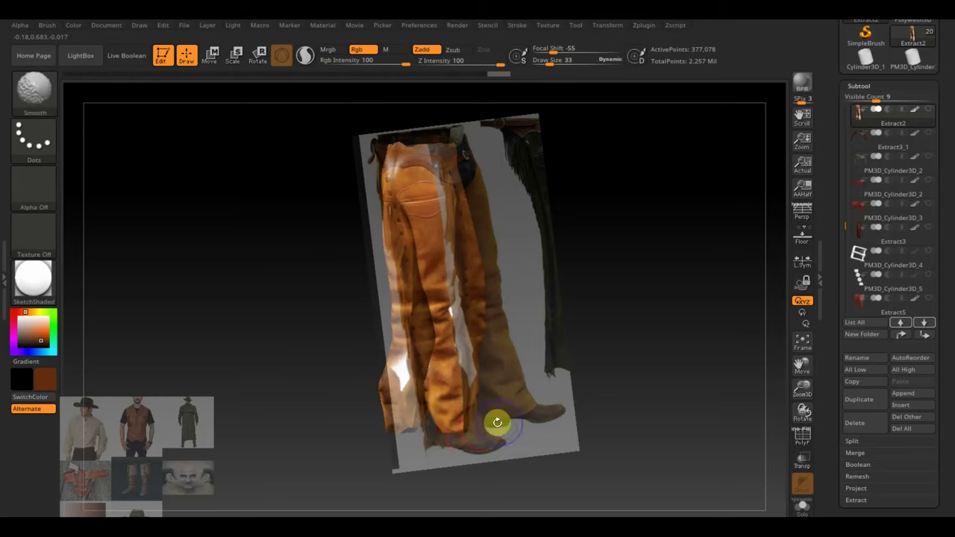
Hide the reference photo and paint orange over the white patches on the lower left leg.
key("shift+z")
left_click_drag(529, 407, 542, 408)
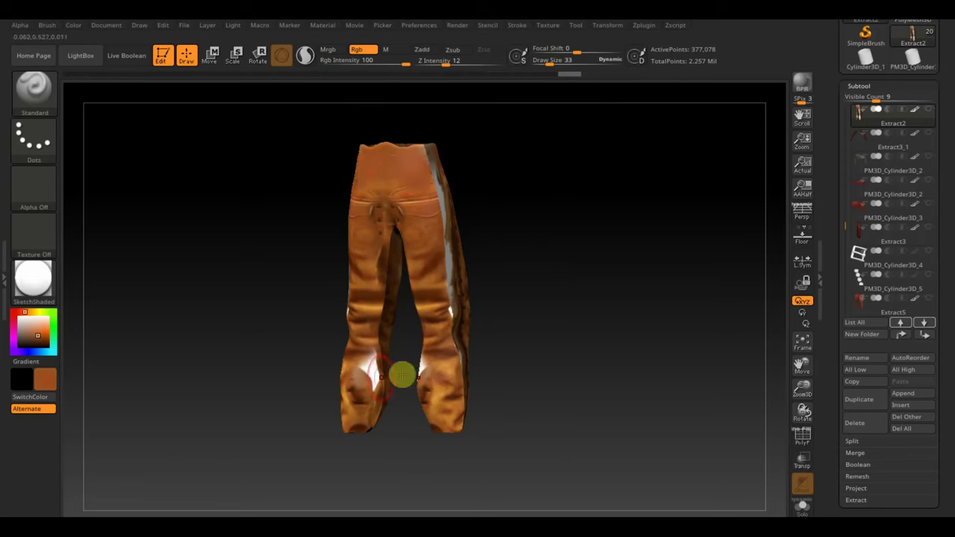
mouse_move(349, 362)
left_mouse_down()
mouse_move(356, 383)
mouse_move(346, 373)
mouse_move(375, 383)
mouse_move(372, 357)
mouse_move(376, 388)
mouse_move(373, 375)
left_mouse_up()
mouse_move(393, 443)
left_mouse_down()
mouse_move(384, 441)
mouse_move(482, 437)
mouse_move(484, 446)
mouse_move(562, 424)
left_mouse_up()
Rotate the pants further and lower Draw Size to 15 and Rgb Intensity to 25.
key("ctrl")
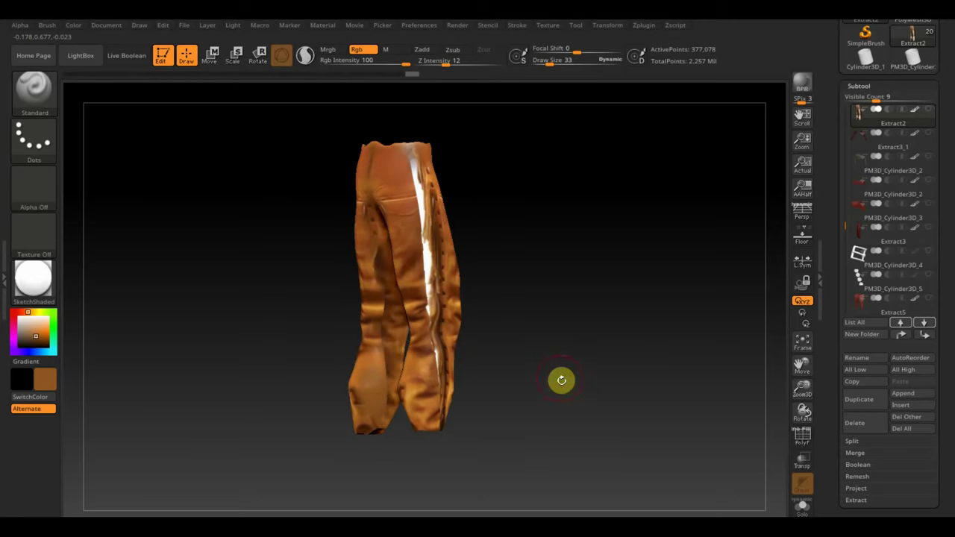
mouse_move(560, 380)
left_mouse_down()
mouse_move(542, 330)
mouse_move(543, 338)
left_mouse_up()
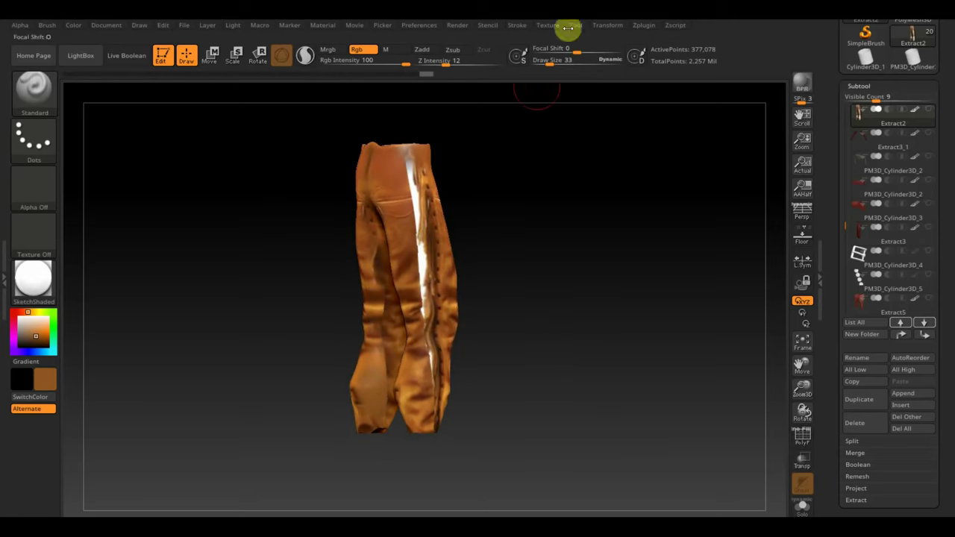
left_click_drag(552, 62, 549, 61)
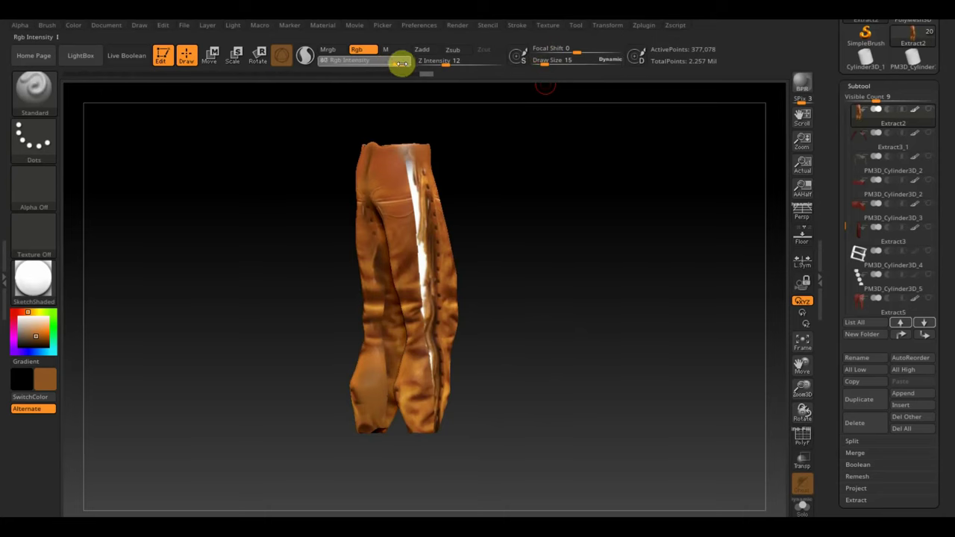
left_click_drag(406, 62, 363, 61)
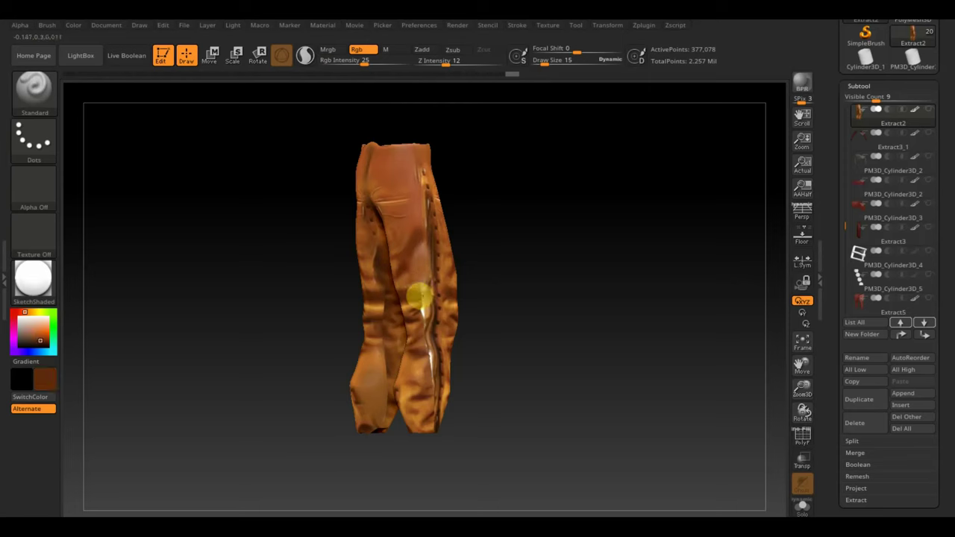
Sample orange-brown tones from the pants and blend the red spots from side and back views.
key("c")
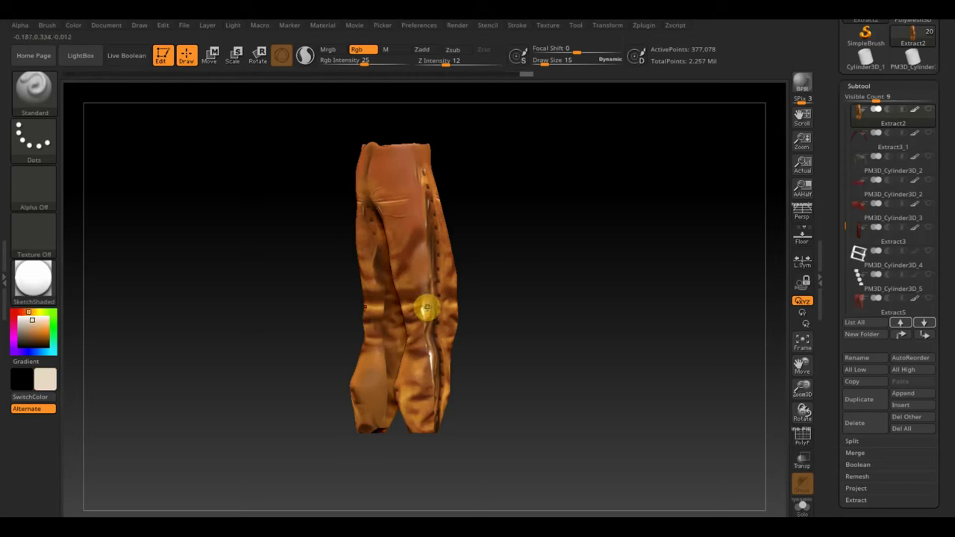
key("c")
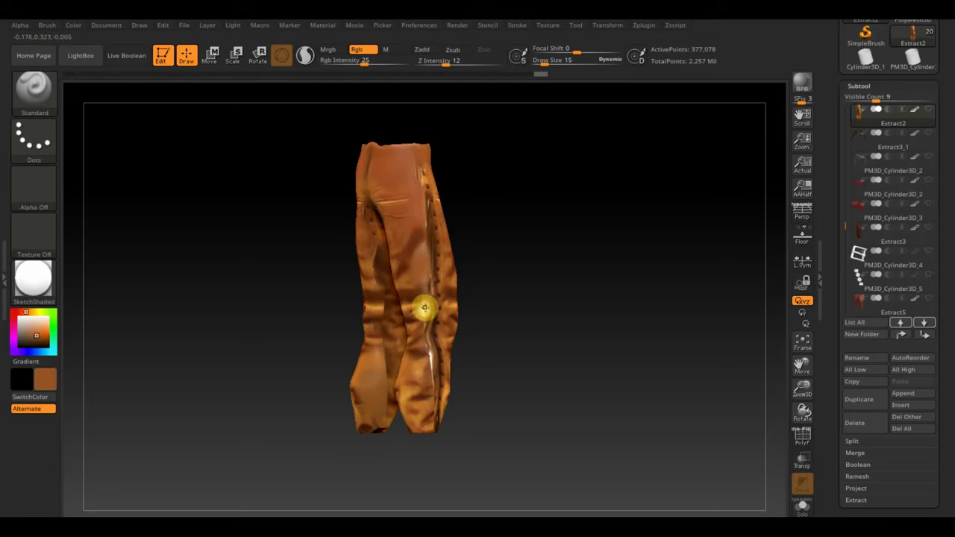
key("c")
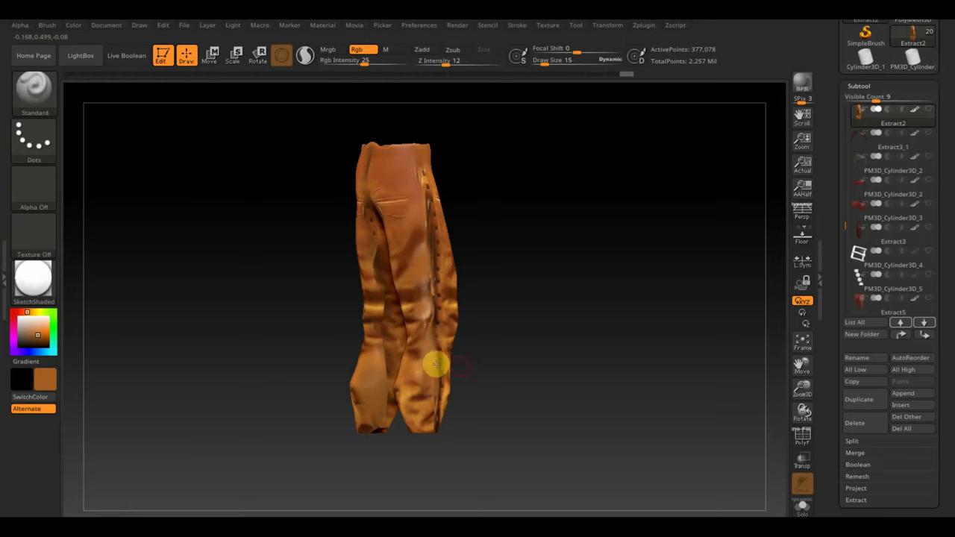
mouse_move(435, 364)
left_mouse_down()
mouse_move(508, 377)
mouse_move(497, 375)
mouse_move(514, 216)
mouse_move(526, 199)
left_mouse_up()
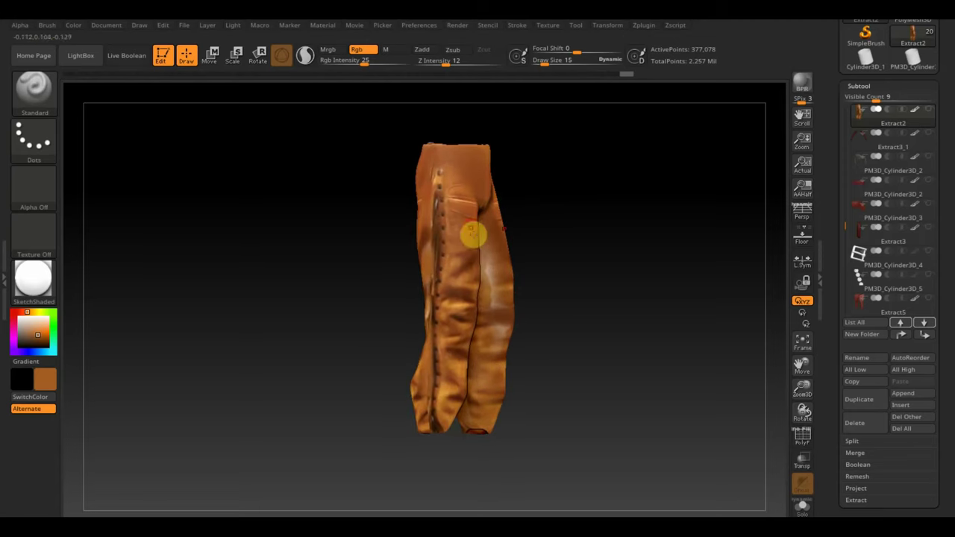
right_click_drag(473, 235, 546, 212)
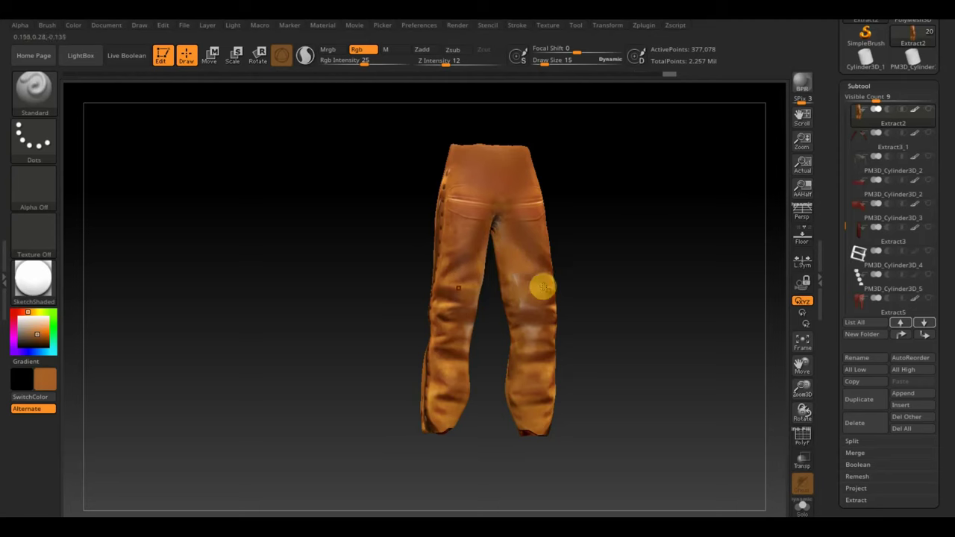
left_click_drag(605, 337, 571, 336)
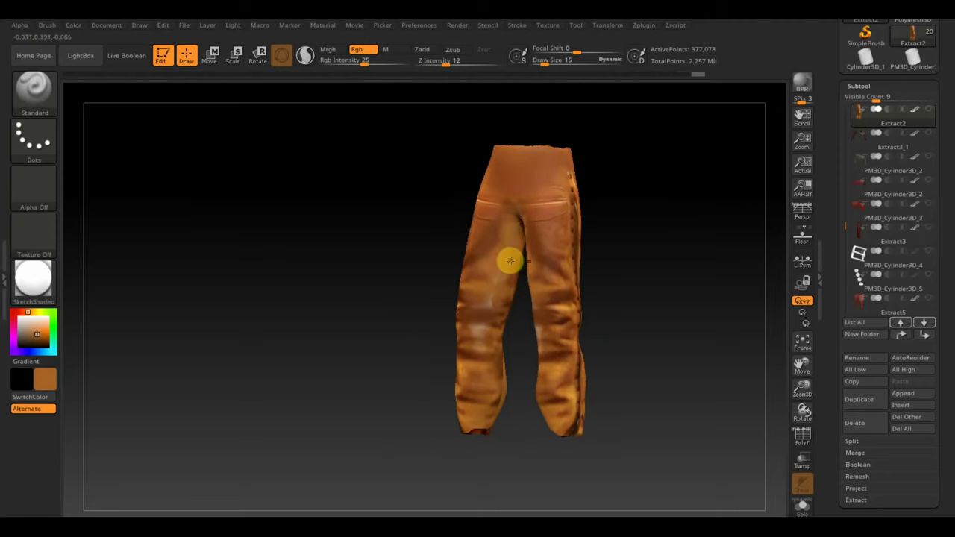
mouse_move(611, 252)
left_mouse_down()
mouse_move(674, 241)
mouse_move(638, 249)
mouse_move(646, 258)
left_mouse_up()
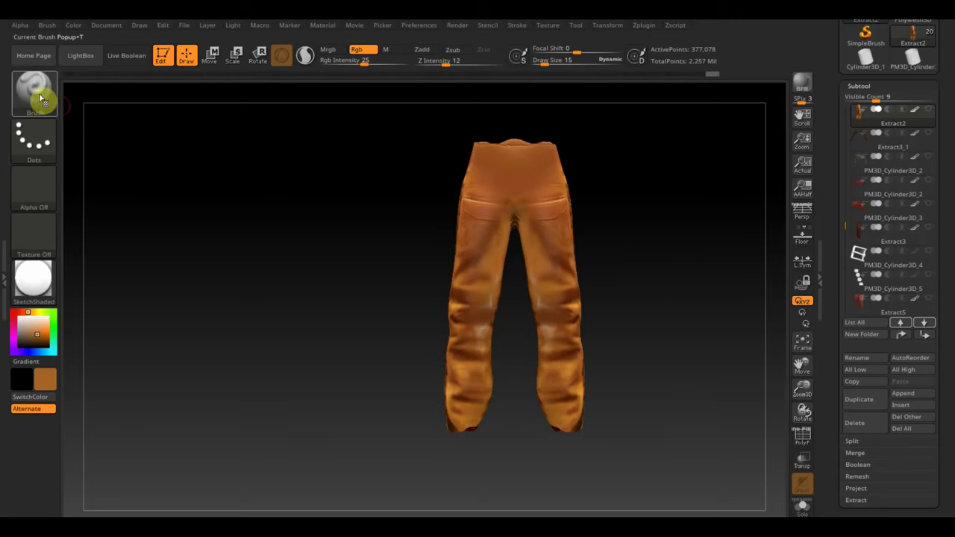
Switch to Zadd sculpting with brush size 9 and view the pants at three-quarter angle.
left_click(420, 52)
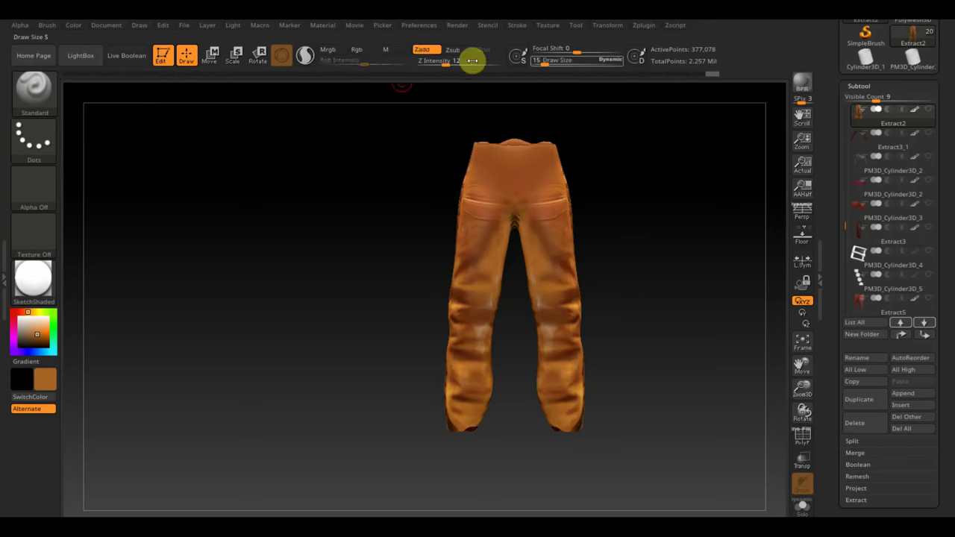
left_click_drag(542, 62, 539, 66)
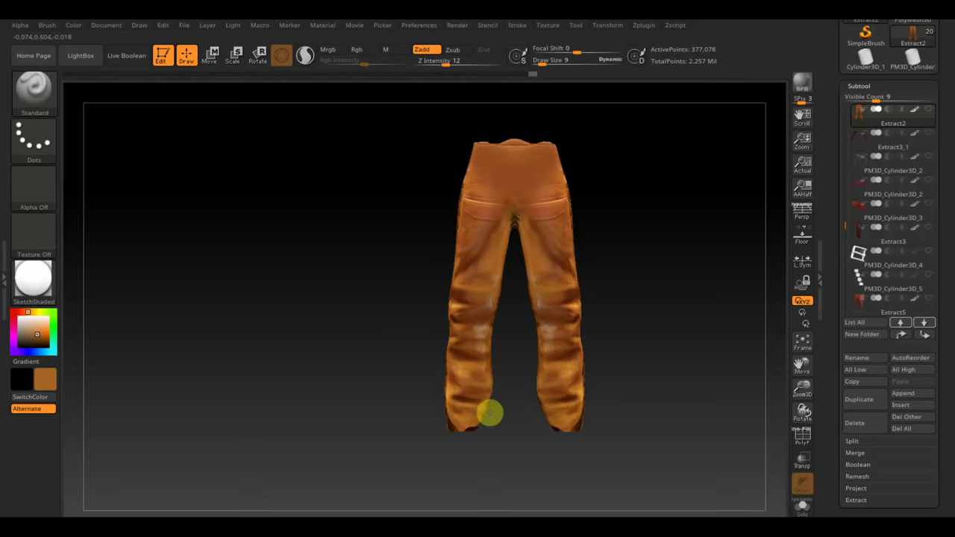
mouse_move(490, 412)
left_mouse_down()
mouse_move(603, 388)
mouse_move(558, 390)
mouse_move(416, 272)
left_mouse_up()
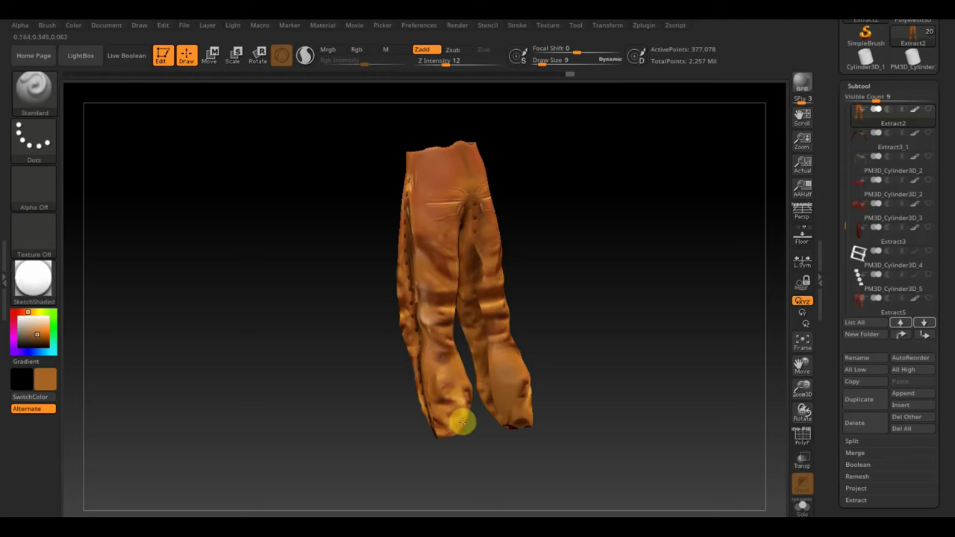
Turn the pants straight-on, raise Draw Size to 58, and enable Rgb colour painting.
right_click_drag(462, 408, 481, 388)
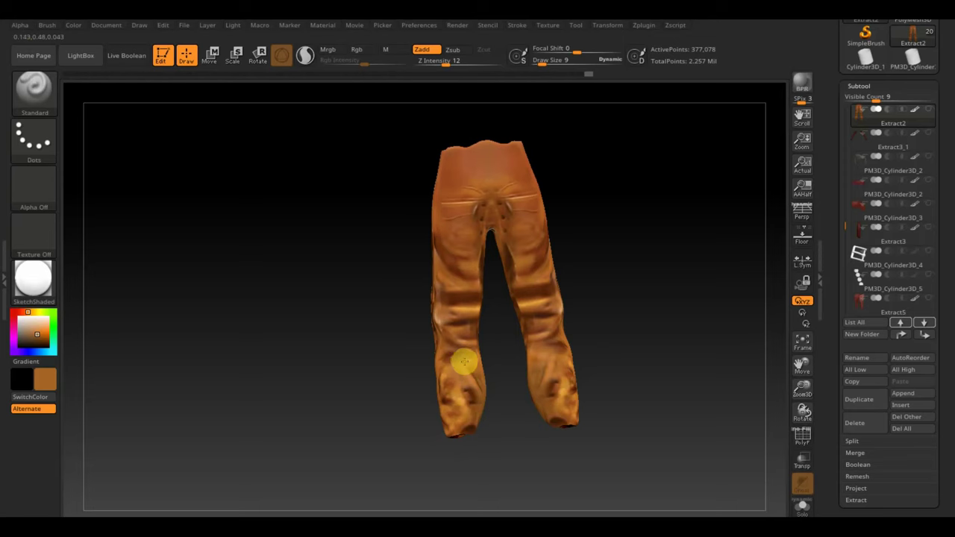
right_click_drag(495, 373, 482, 383)
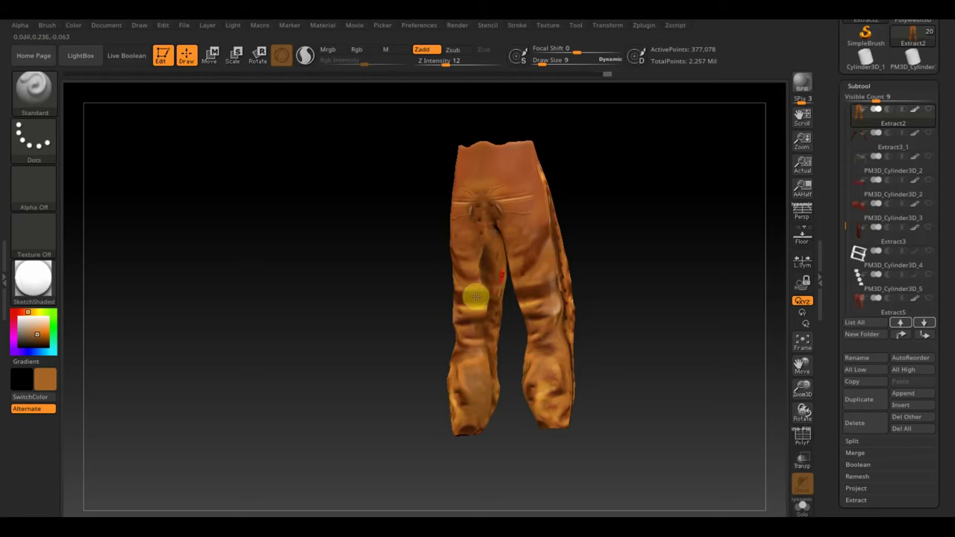
left_click_drag(547, 63, 554, 64)
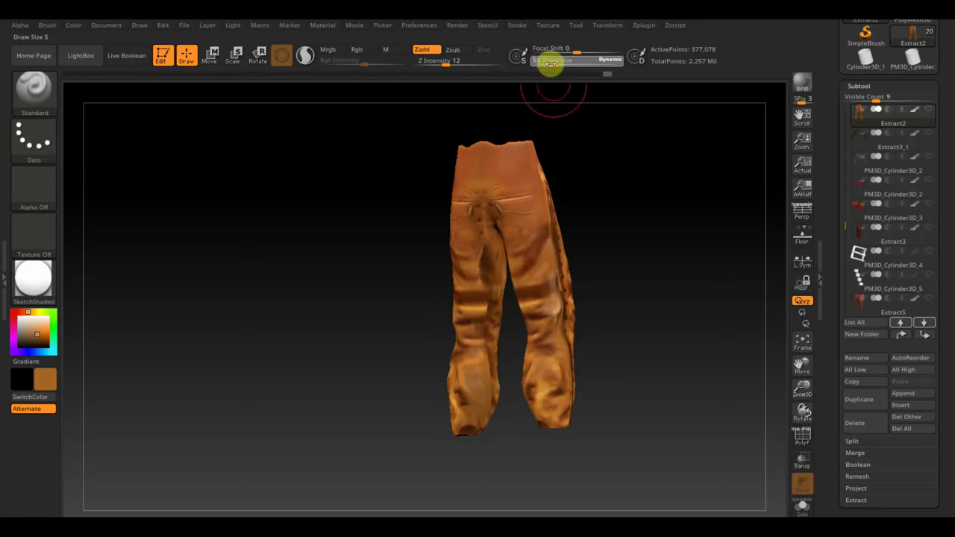
left_click(359, 49)
Turn off Zadd, shrink the brush, and paint smoother colour over the crotch and upper leg.
left_click(422, 49)
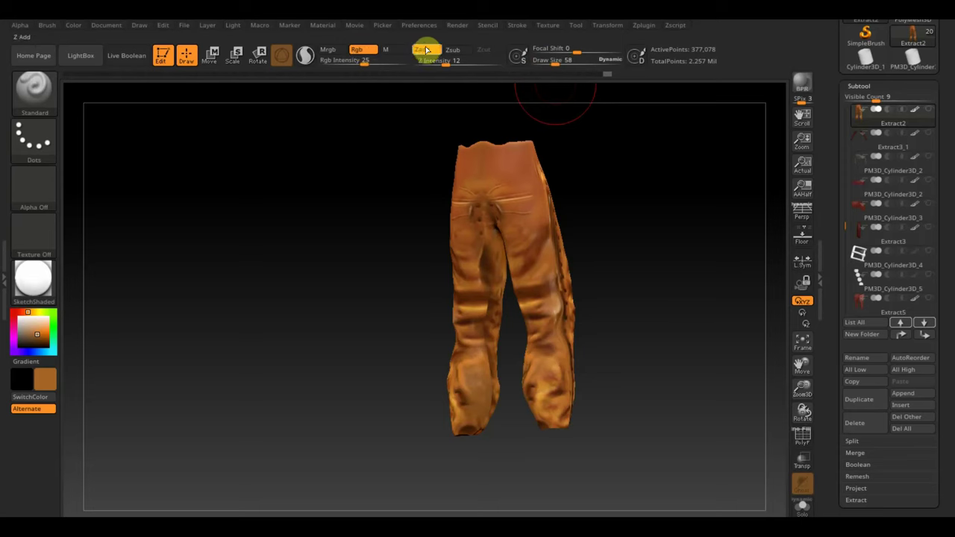
left_click_drag(565, 71, 551, 61)
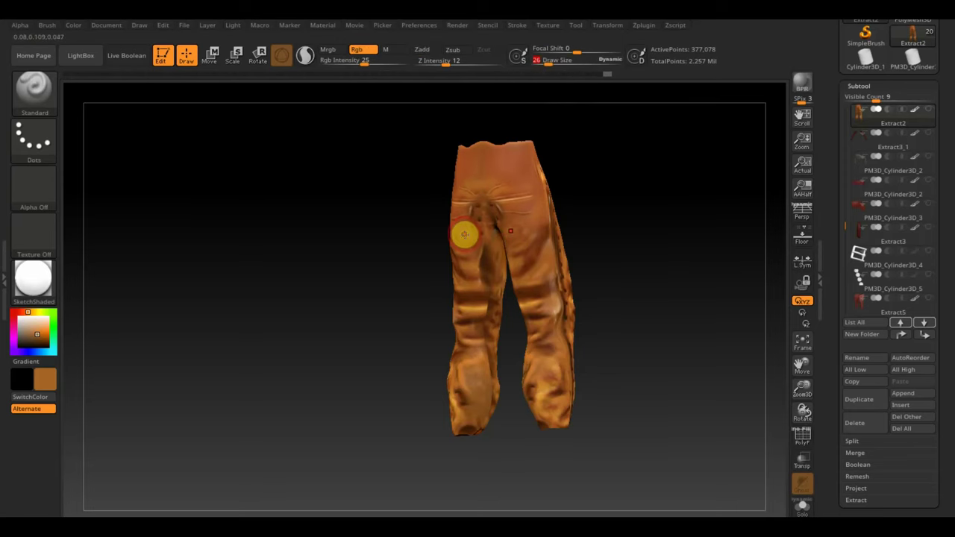
mouse_move(464, 235)
left_mouse_down()
mouse_move(473, 366)
mouse_move(486, 315)
mouse_move(479, 388)
left_mouse_up()
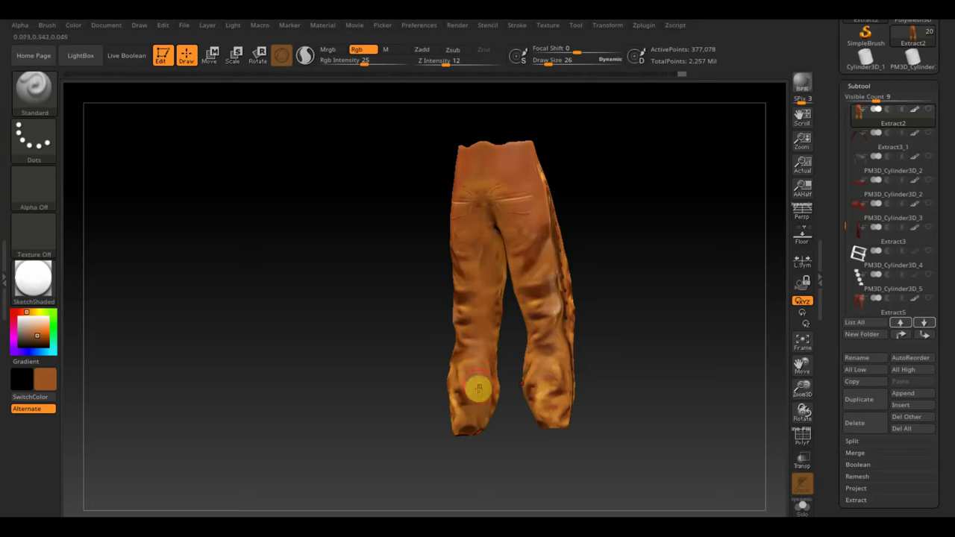
Rotate the pants to check them and turn Solo off to show all subtools.
left_click_drag(582, 370, 693, 341)
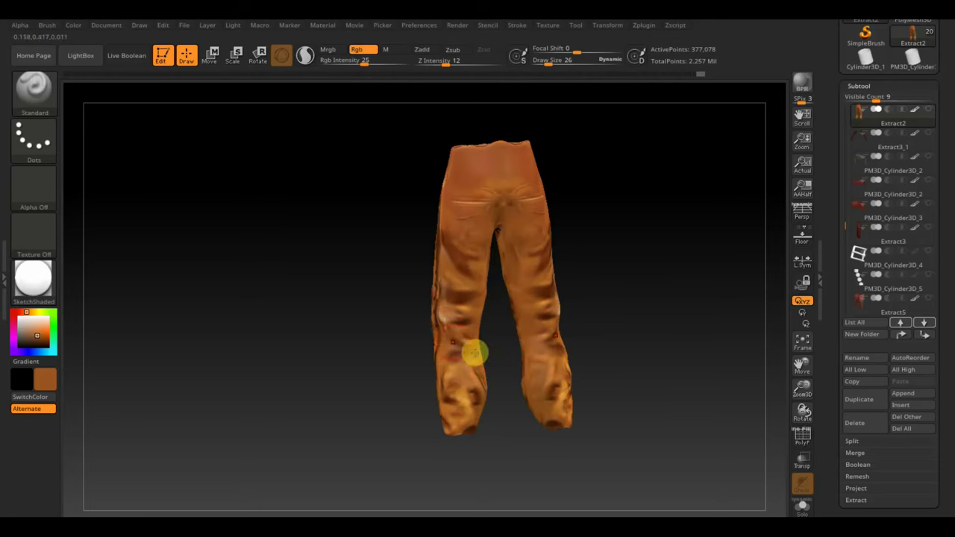
left_click_drag(567, 277, 721, 266)
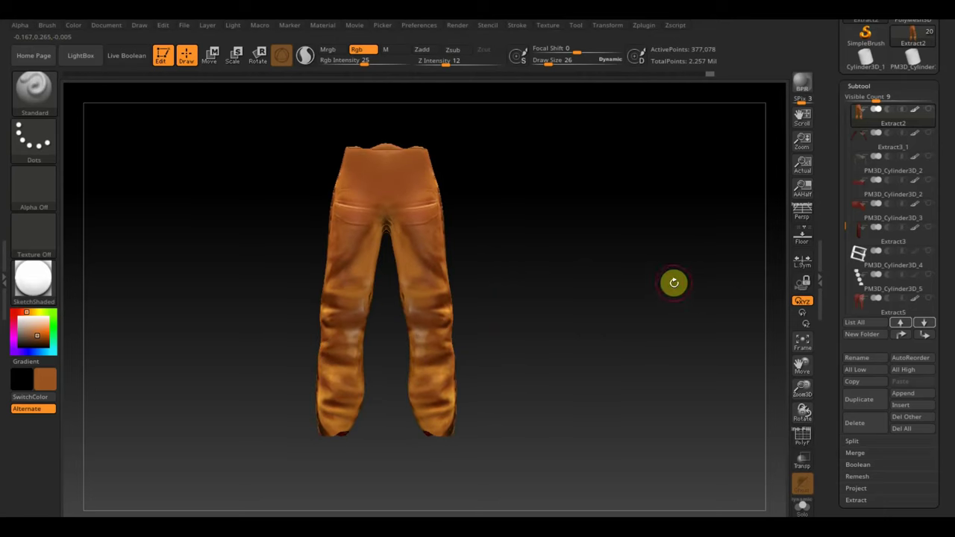
left_click(928, 109, "shift")
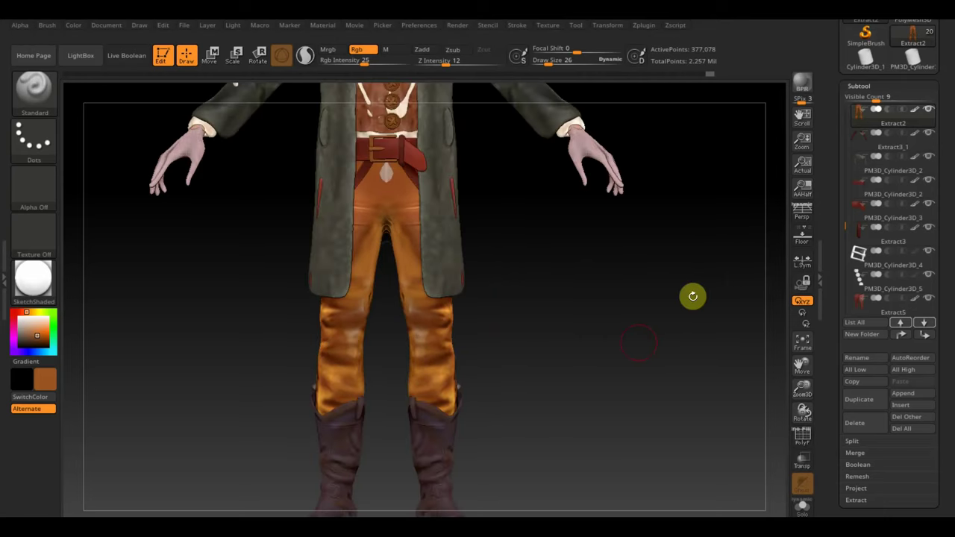
Frame and zoom in on the cowboy, set Draw Size to 99, and open the Texture list.
key("f")
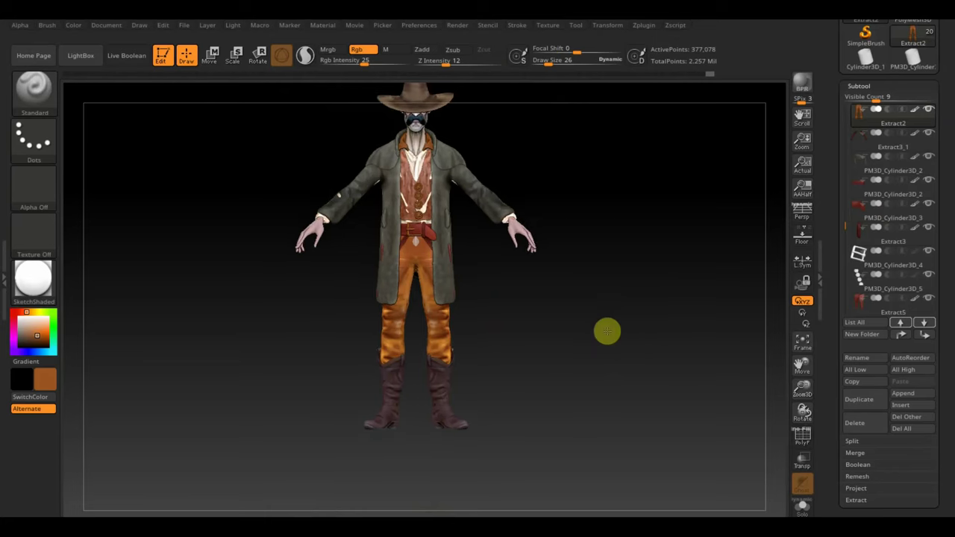
left_click_drag(608, 331, 621, 349, "alt")
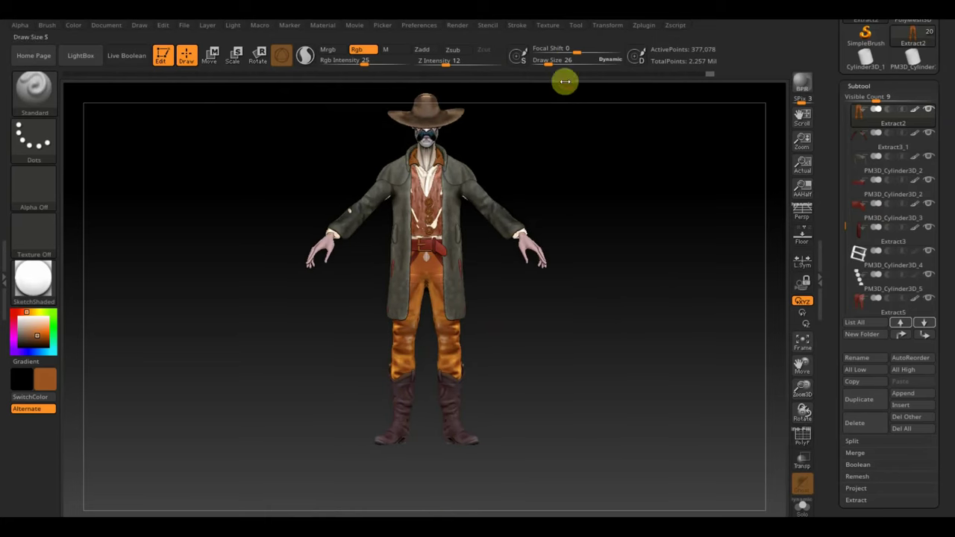
left_click_drag(549, 60, 563, 65)
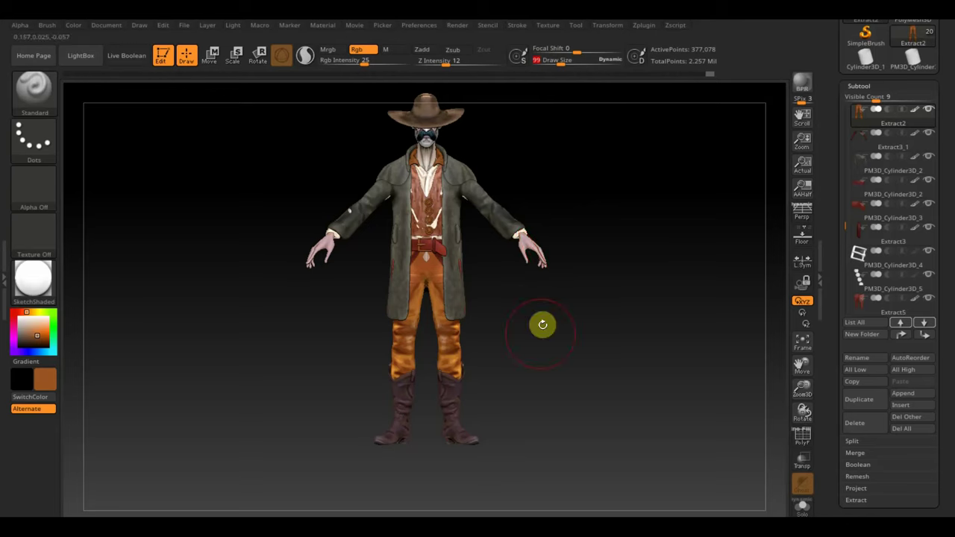
mouse_move(543, 324)
left_mouse_down("alt")
mouse_move(566, 375)
mouse_move(548, 360)
left_mouse_up("alt")
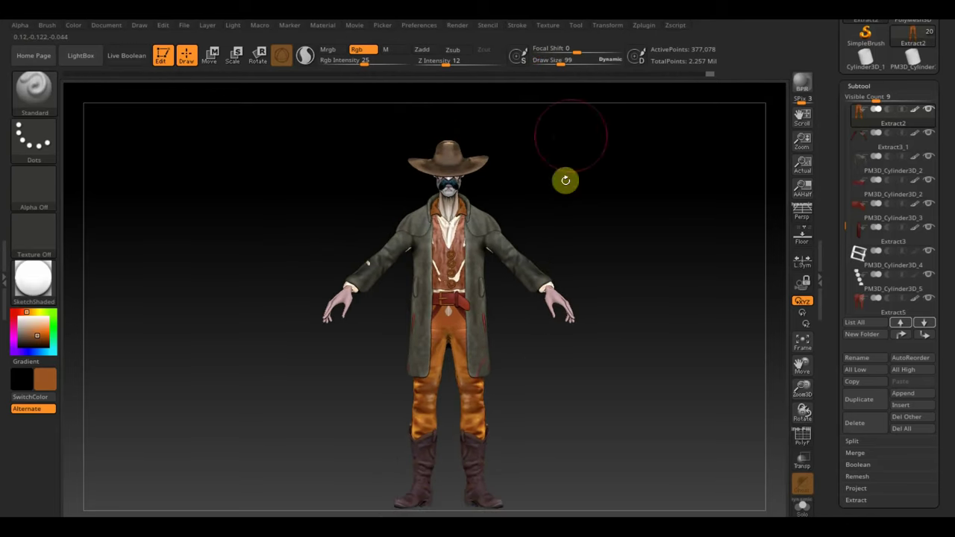
left_click(548, 28)
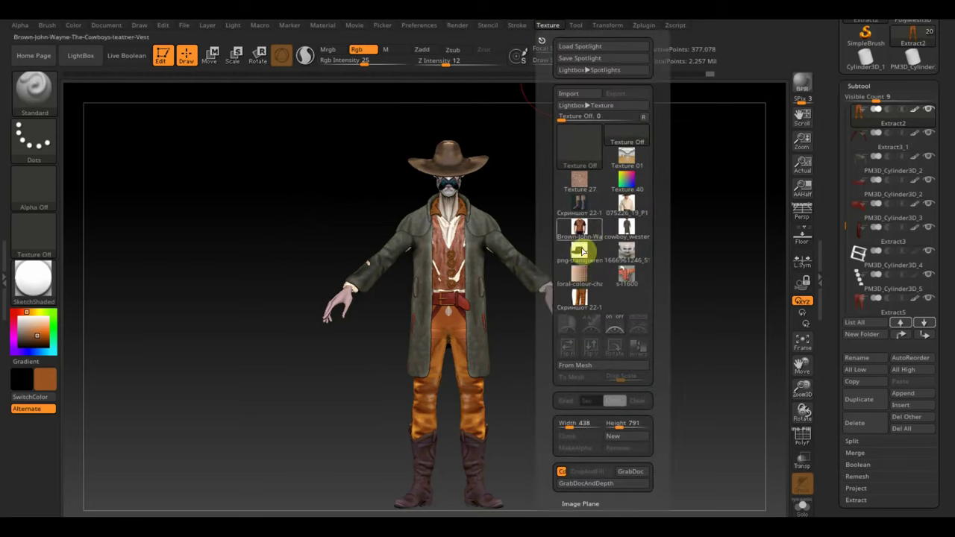
Load the long-coat cowboy photo in Spotlight, scaled and placed over the character.
left_click(627, 228)
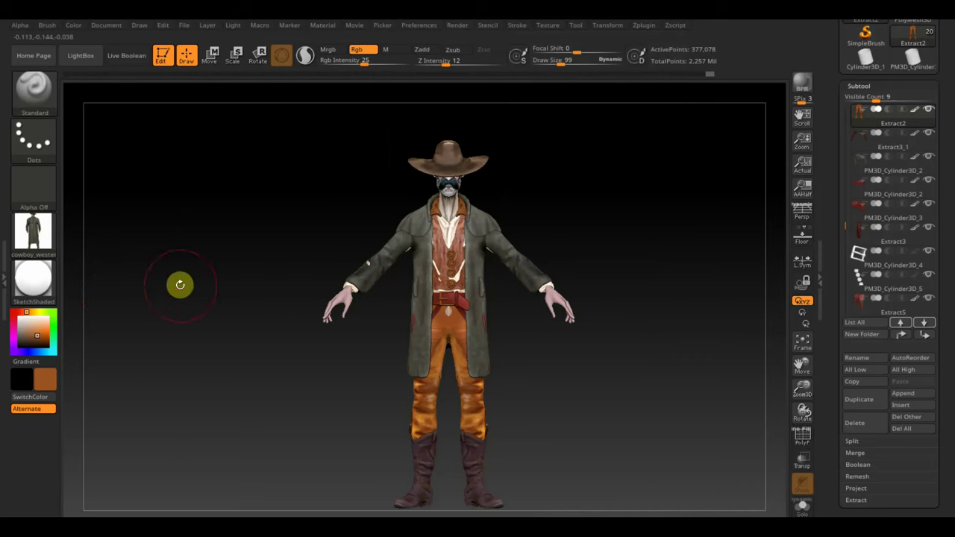
key("shift+z")
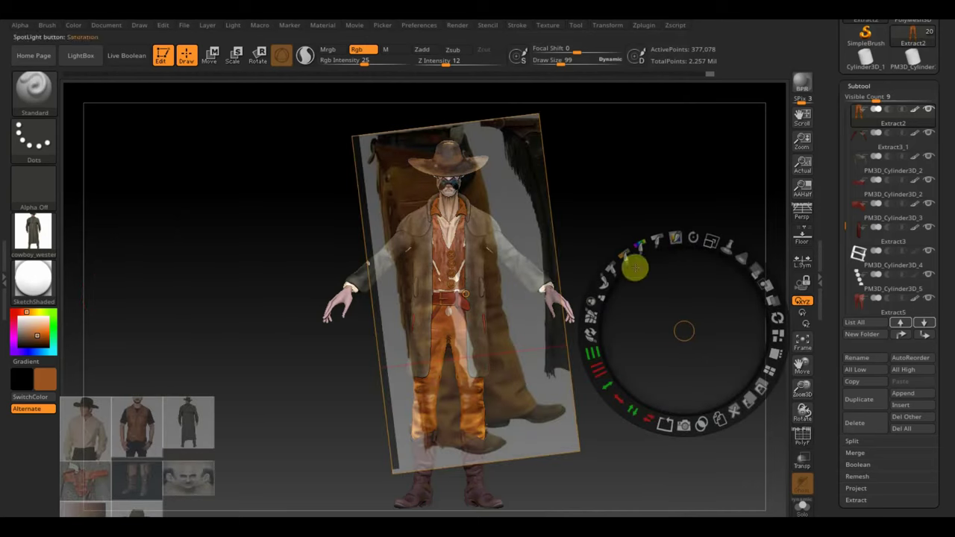
left_click_drag(635, 267, 623, 218)
left_click_drag(644, 270, 780, 153)
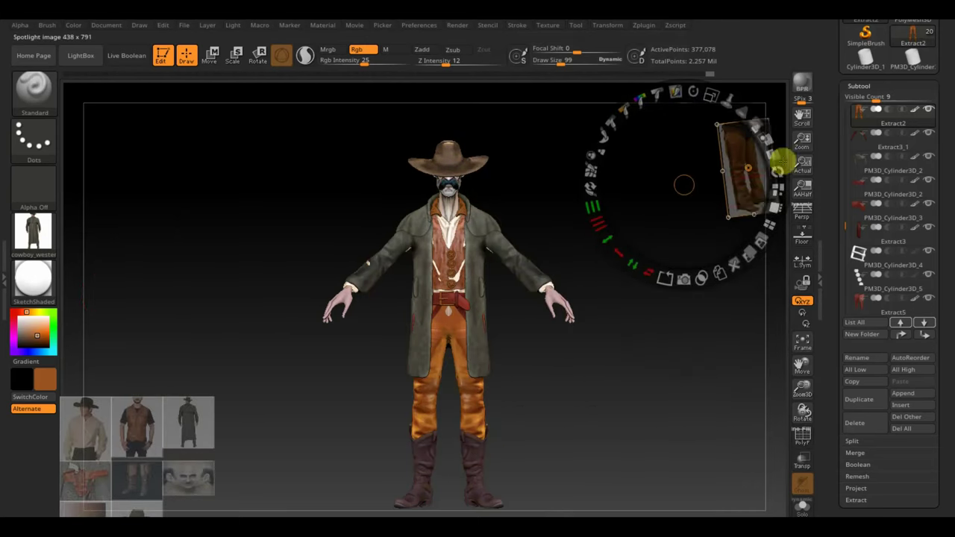
left_click(189, 422)
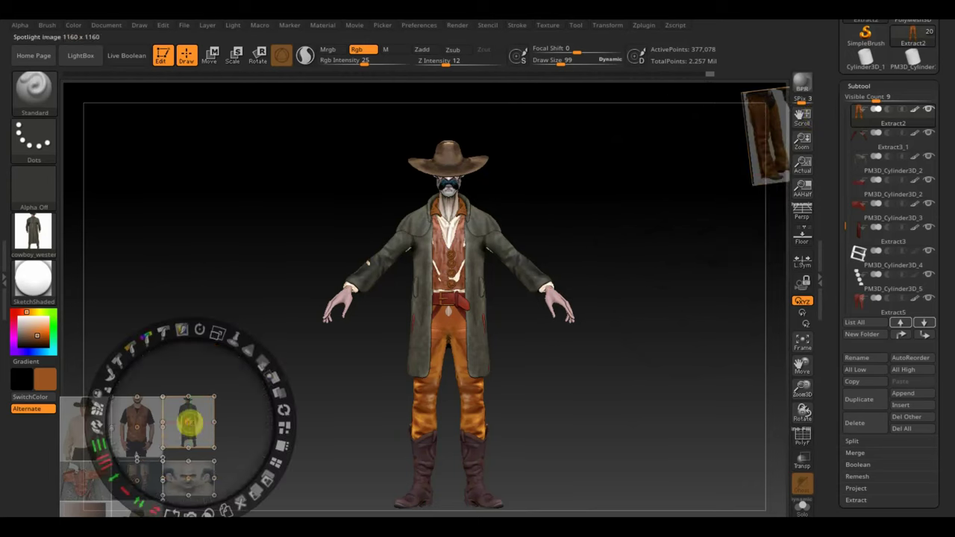
left_click_drag(225, 351, 214, 331)
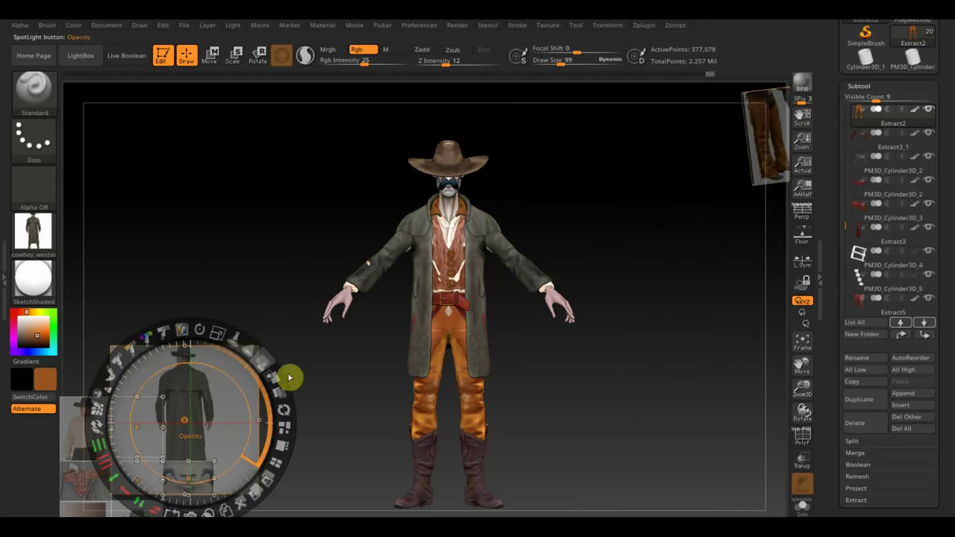
mouse_move(353, 405)
left_mouse_down()
mouse_move(366, 371)
mouse_move(505, 324)
mouse_move(507, 311)
left_mouse_up()
Undo the orange paint on the lower trousers and hide the reference overlay.
key("z")
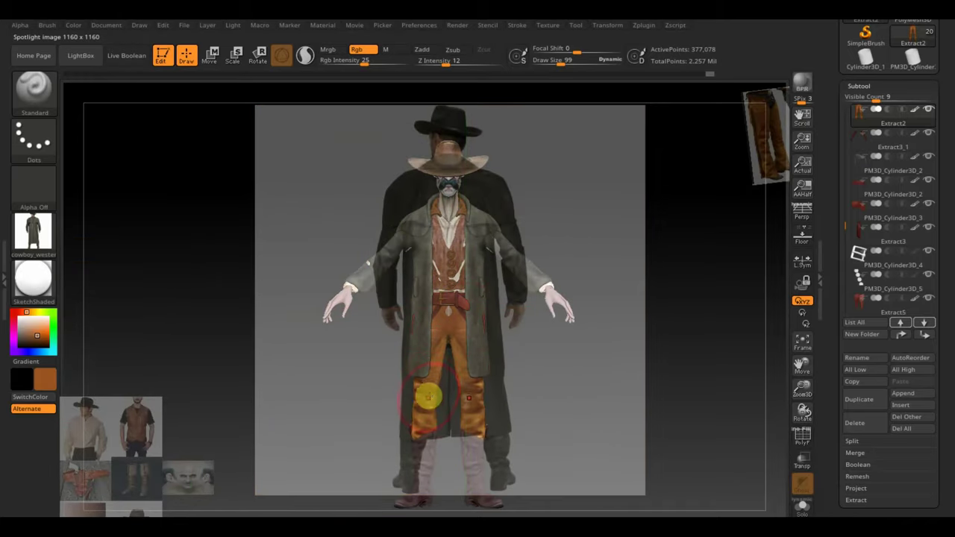
key("ctrl+z")
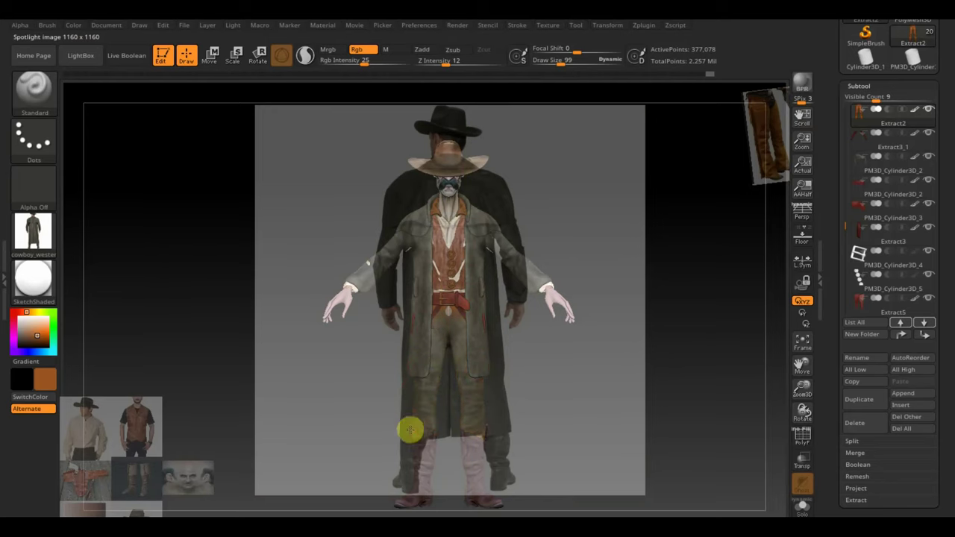
key("shift+z")
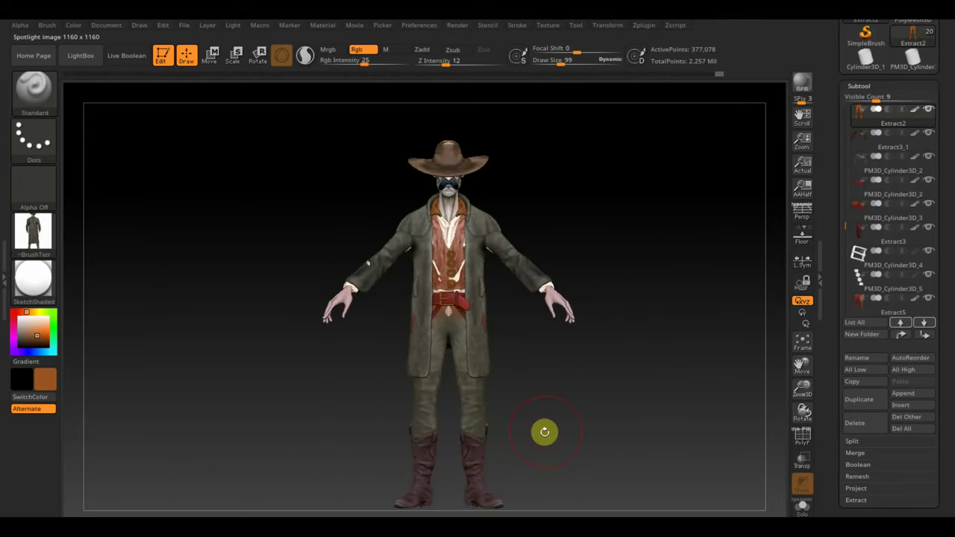
Rotate the cowboy to check the front, then isolate the pants with Solo.
left_click_drag(545, 431, 671, 437)
key("shift+z")
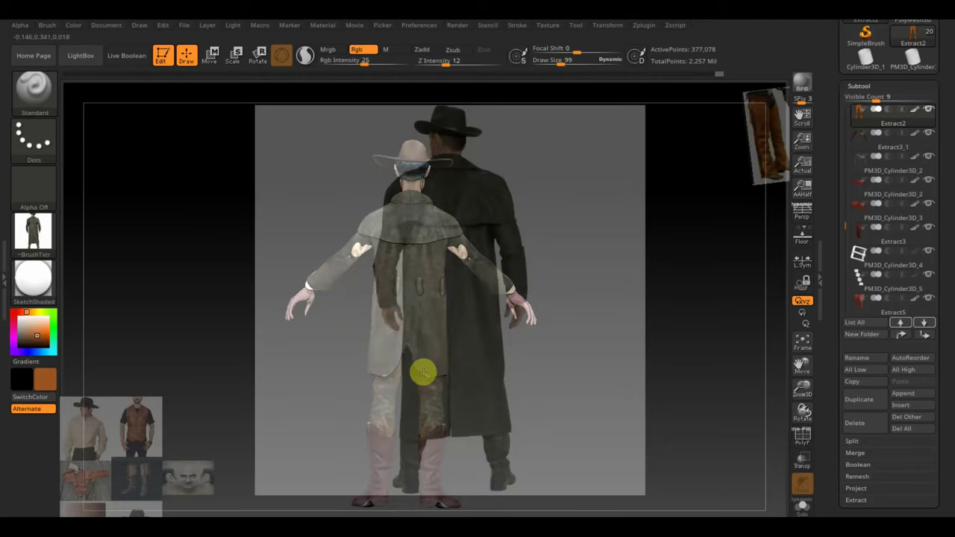
key("shift+z")
mouse_move(569, 426)
left_mouse_down()
mouse_move(450, 430)
mouse_move(540, 413)
left_mouse_up()
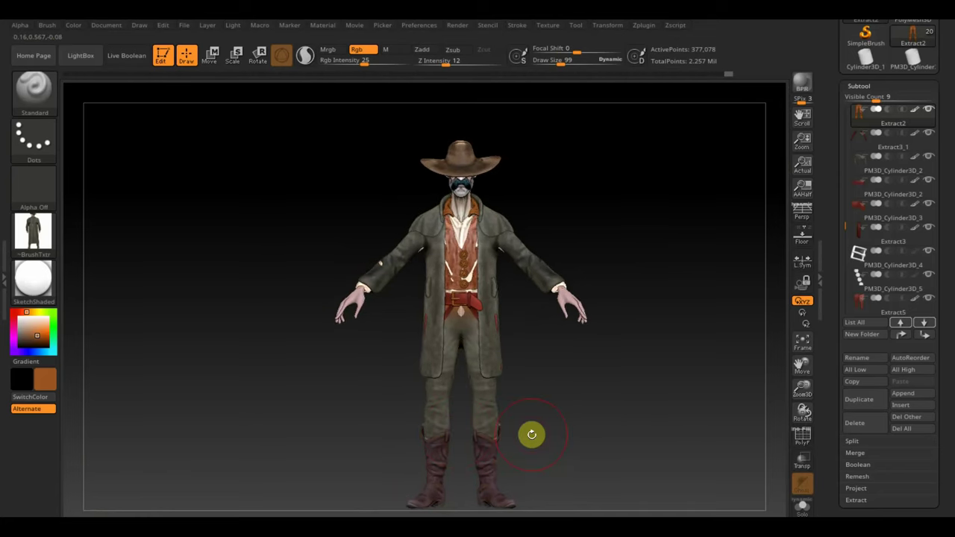
mouse_move(530, 392)
left_mouse_down()
mouse_move(523, 396)
mouse_move(719, 324)
left_mouse_up()
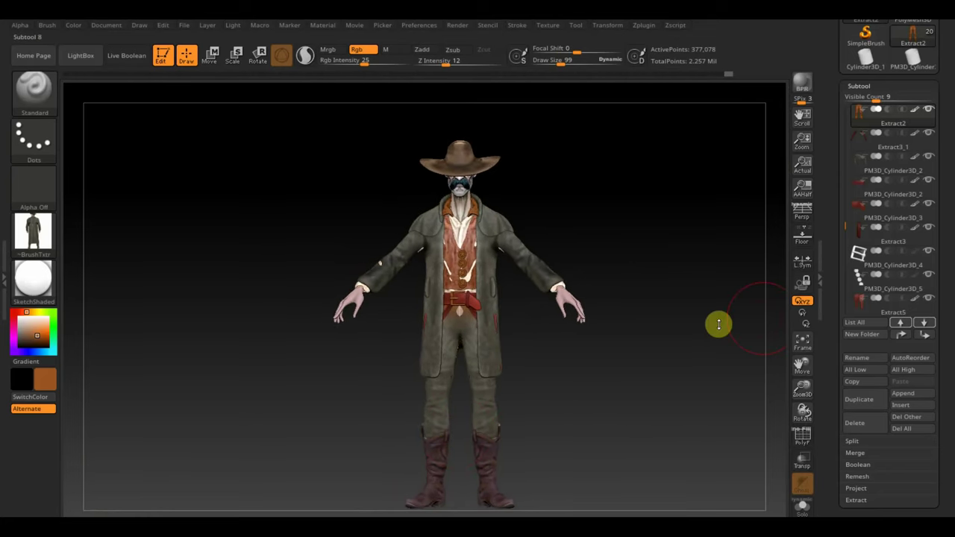
left_click(928, 109, "shift")
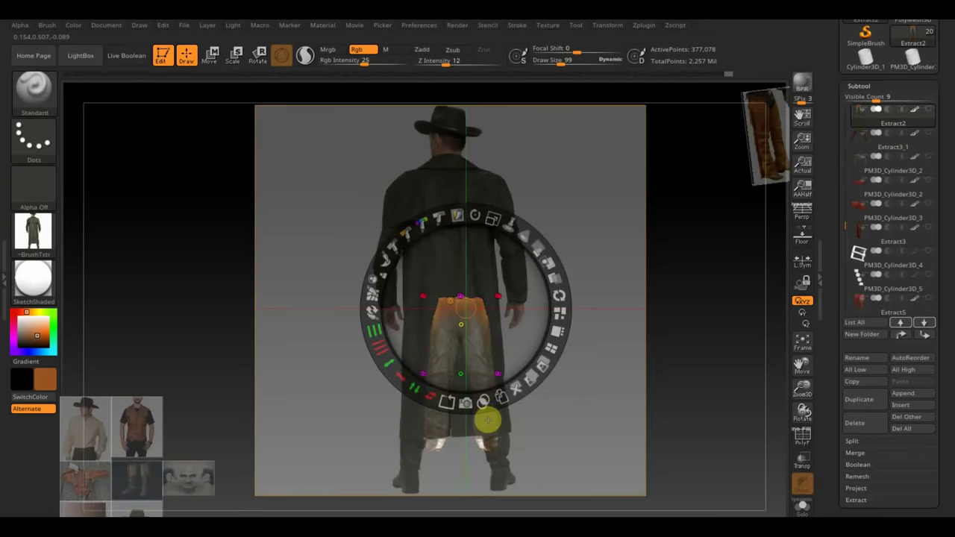
Reposition the coat reference and paint its texture onto the waistband and down the legs.
left_click_drag(482, 367, 490, 380)
key("z")
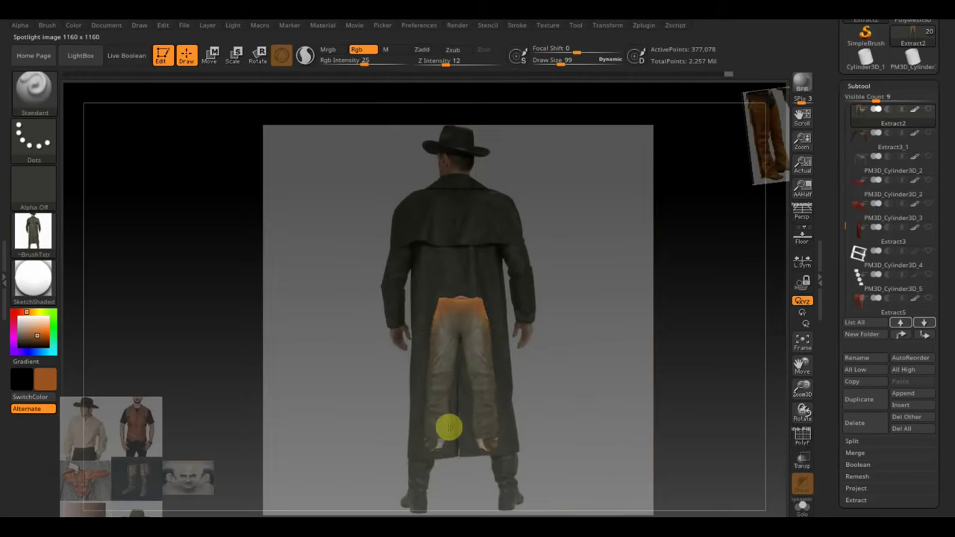
left_click_drag(448, 304, 482, 299)
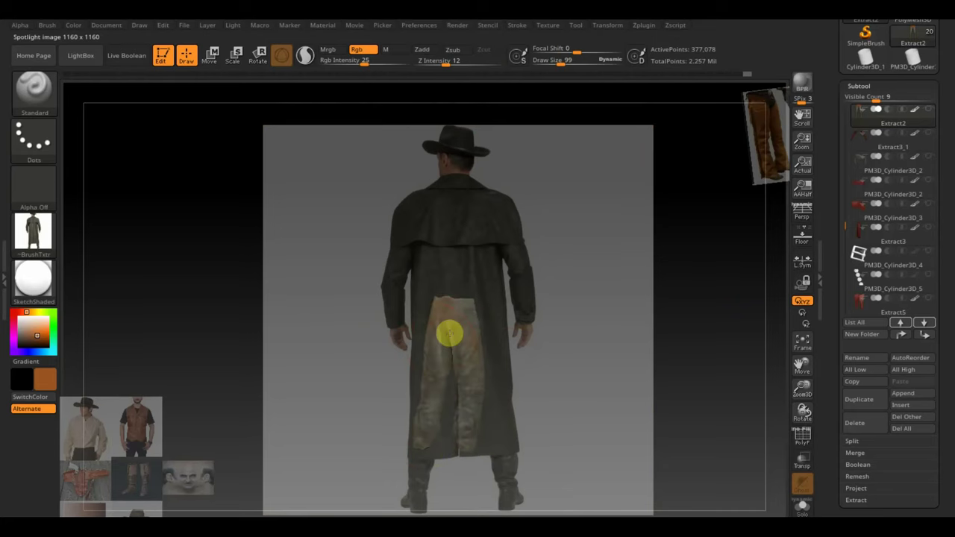
left_click_drag(455, 314, 455, 342)
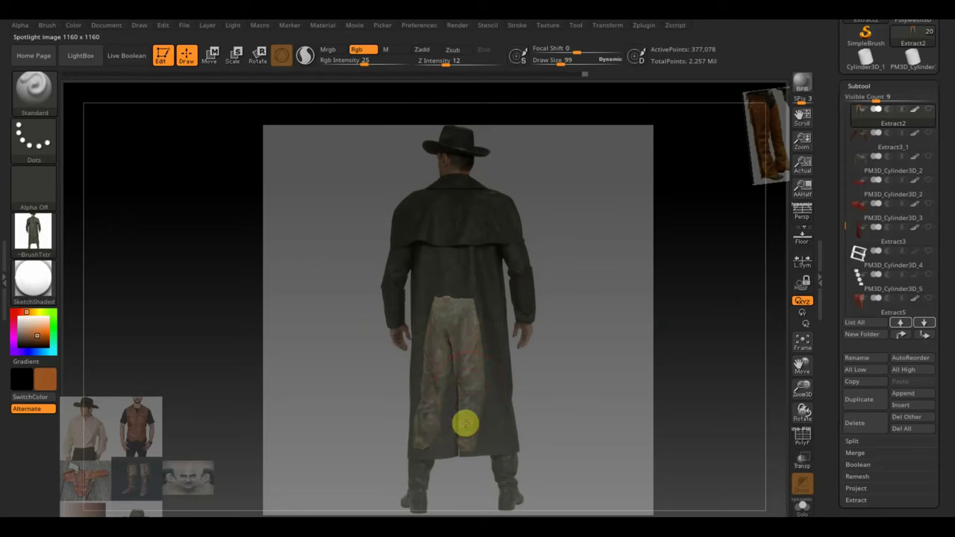
key("shift+z")
left_click_drag(584, 411, 618, 411)
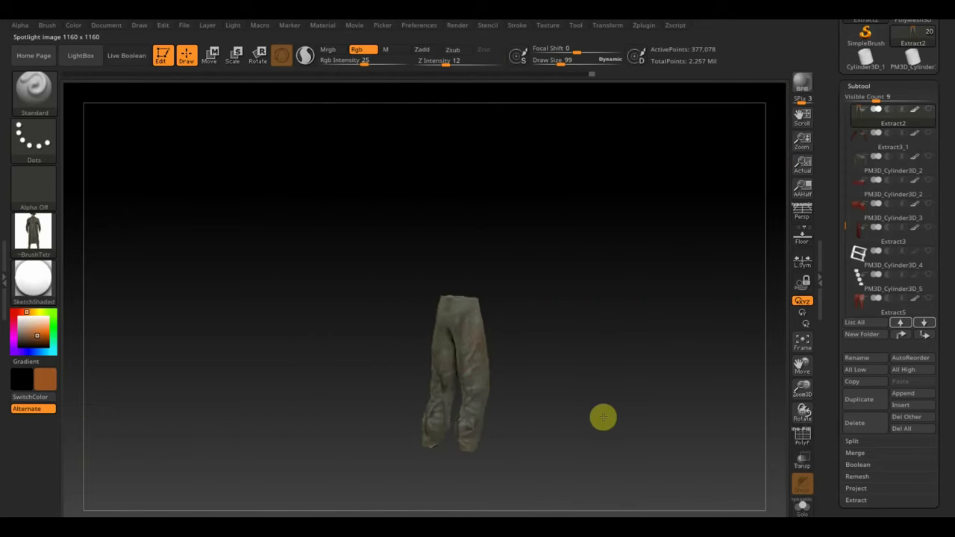
Move the reference image over the trousers, hide it, and orbit to a side view.
key("shift+z")
key("z")
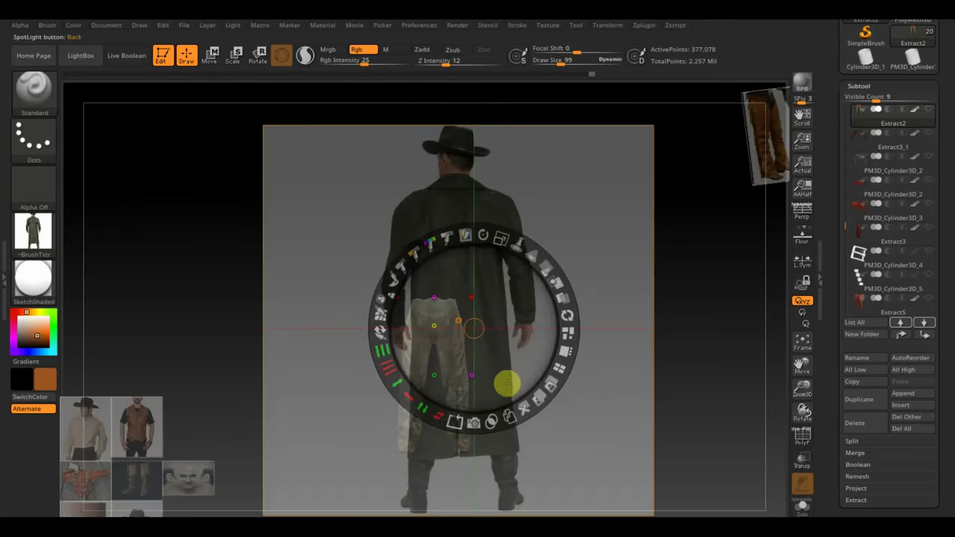
left_click_drag(495, 344, 472, 360)
key("z")
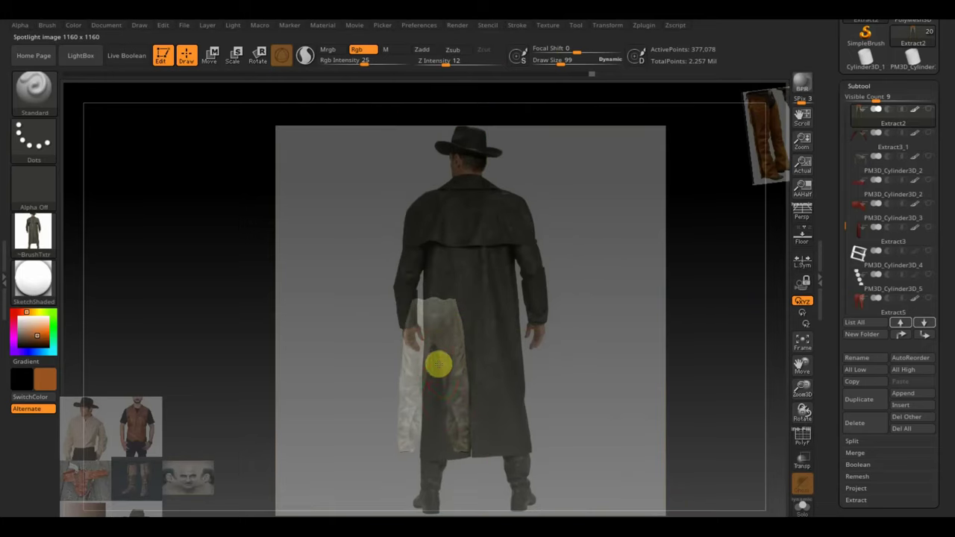
key("shift+z")
mouse_move(641, 366)
left_mouse_down()
mouse_move(552, 390)
mouse_move(581, 380)
left_mouse_up()
Nudge the reference image lower, then turn Solo off to show the full character.
key("shift+z")
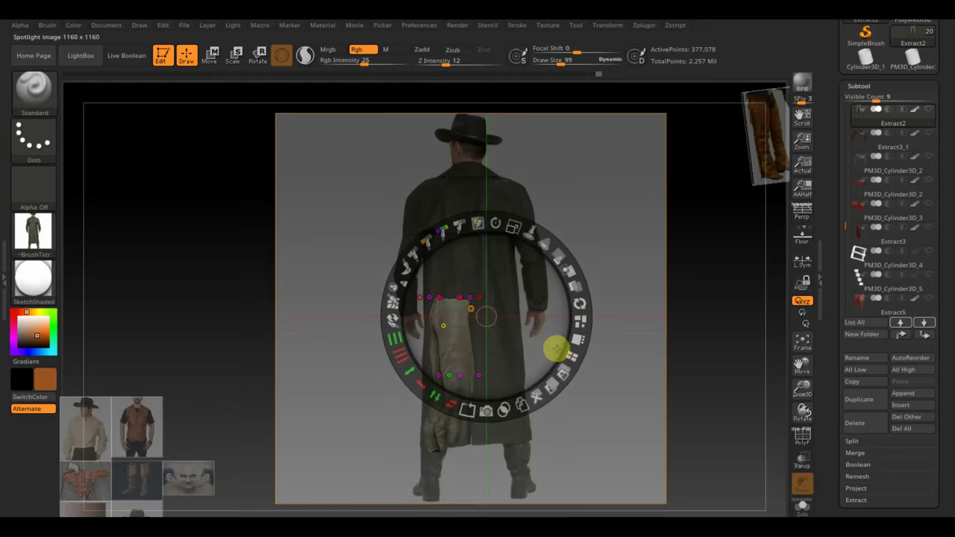
mouse_move(556, 348)
left_mouse_down()
mouse_move(550, 390)
mouse_move(582, 411)
mouse_move(520, 418)
mouse_move(545, 395)
mouse_move(547, 445)
mouse_move(569, 435)
left_mouse_up()
key("z")
key("shift+z")
key("shift+z")
key("z")
key("shift+z")
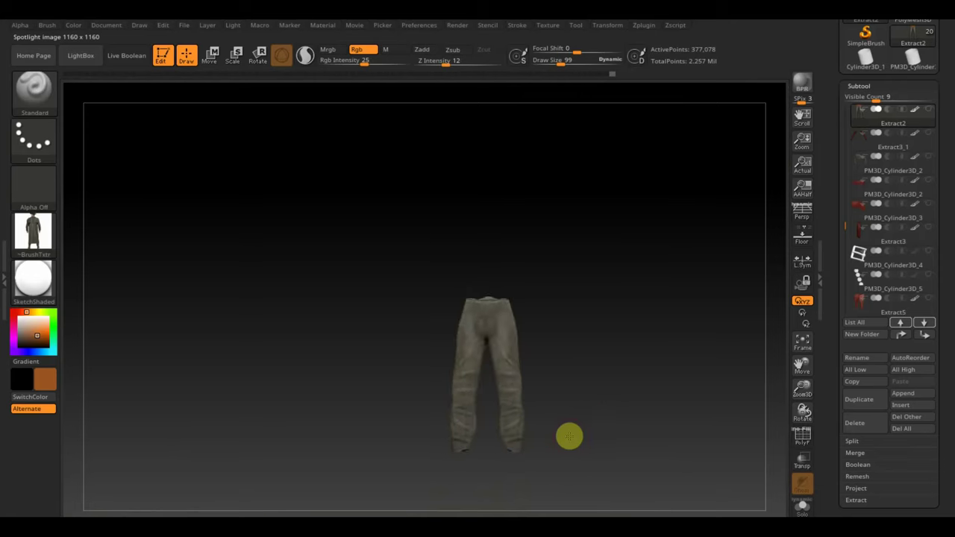
key("shift")
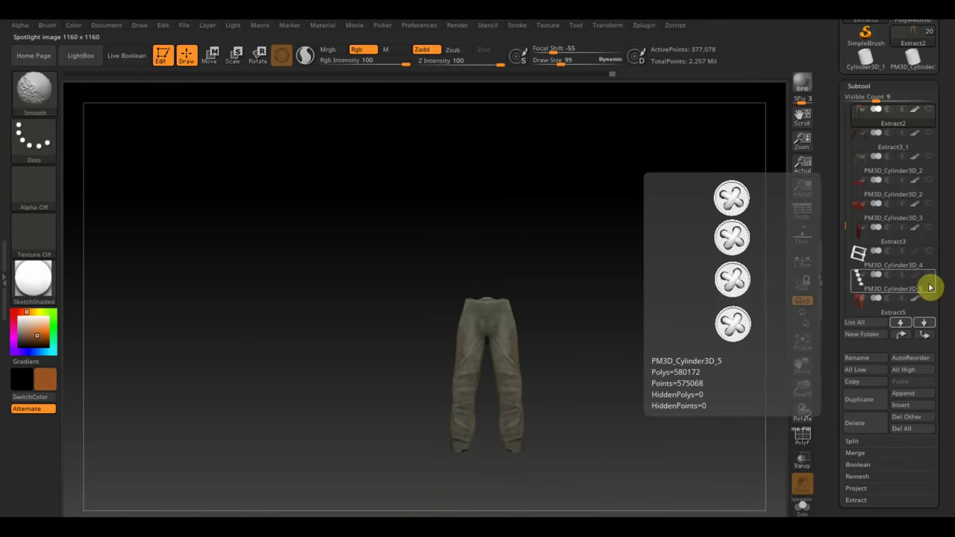
left_click(927, 110, "shift")
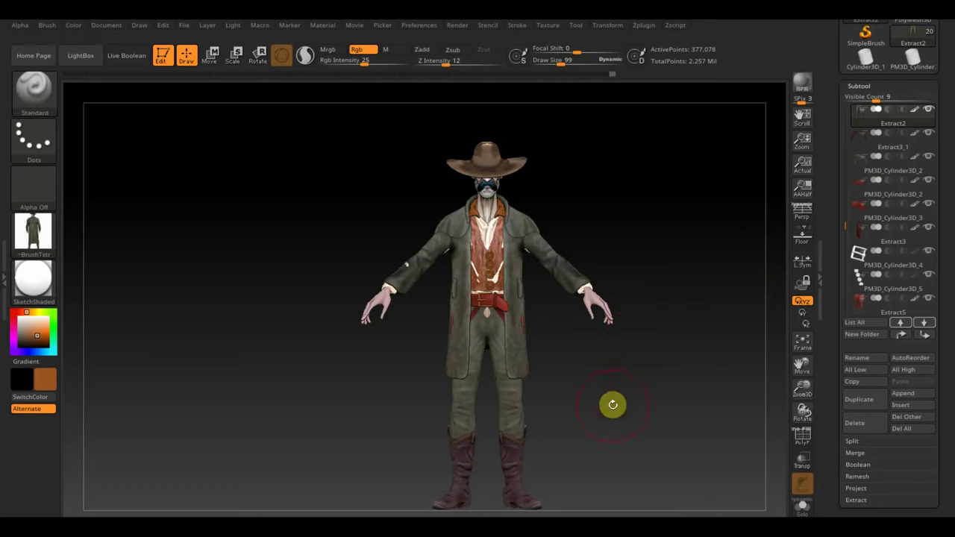
Select Extract1 and save the project over ZBrushProject.ZPR in the desktop ковбой folder.
mouse_move(611, 403)
left_mouse_down("alt")
mouse_move(589, 405)
mouse_move(567, 452)
mouse_move(544, 418)
mouse_move(558, 403)
mouse_move(522, 399)
mouse_move(571, 393)
left_mouse_up("alt")
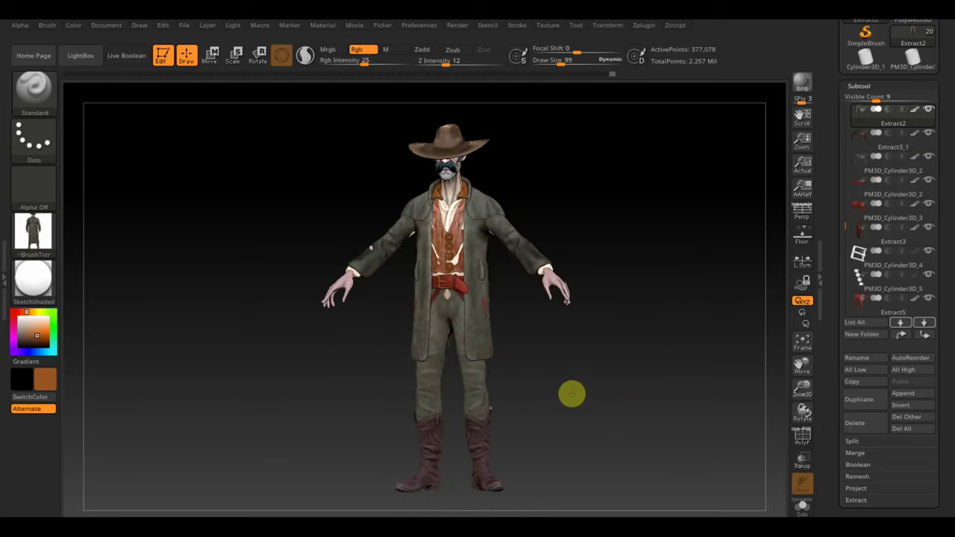
left_click(493, 207, "alt")
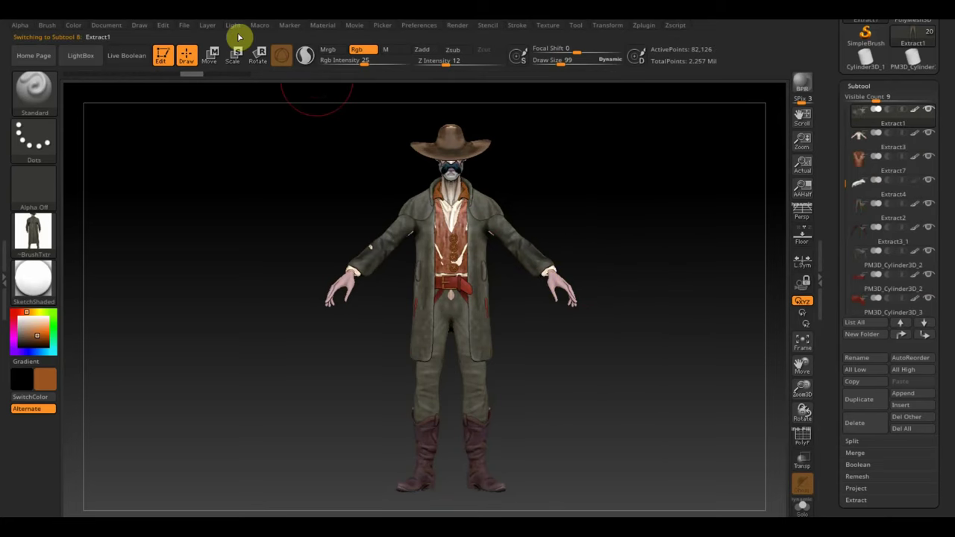
left_click(186, 26)
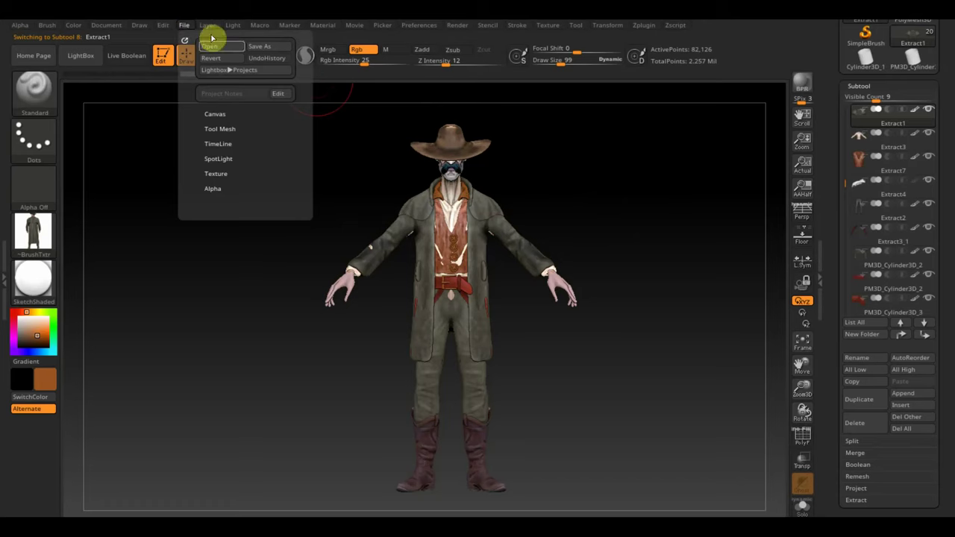
left_click(269, 47)
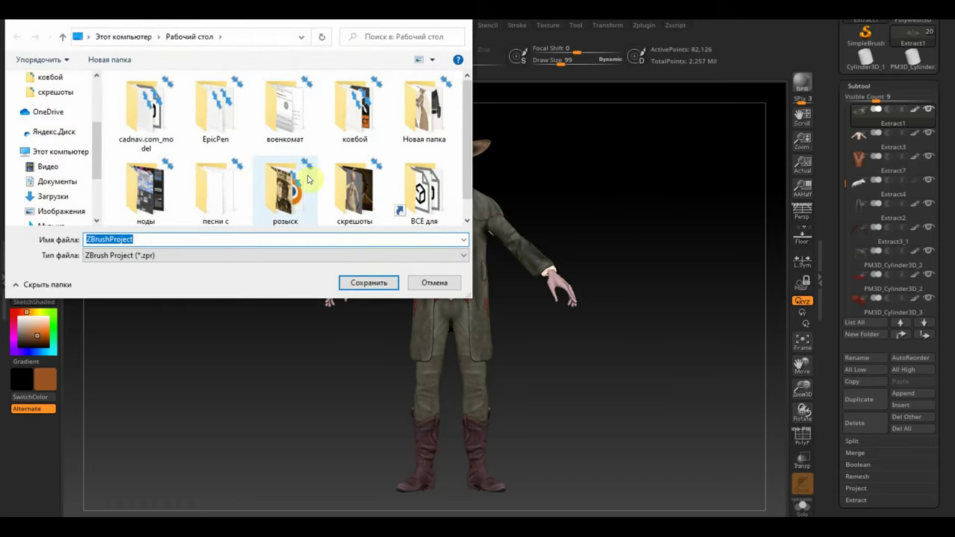
left_click(296, 203)
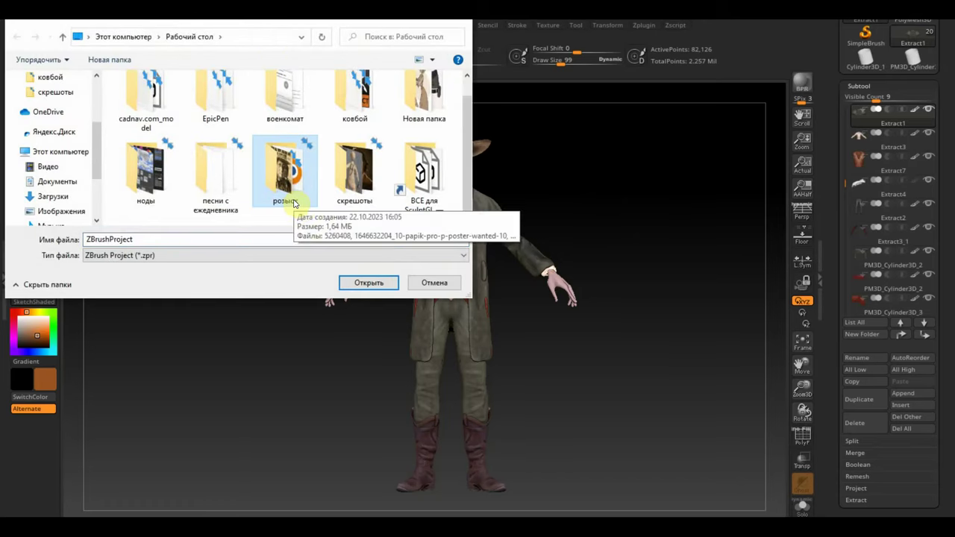
double_click(351, 135)
left_click(359, 282)
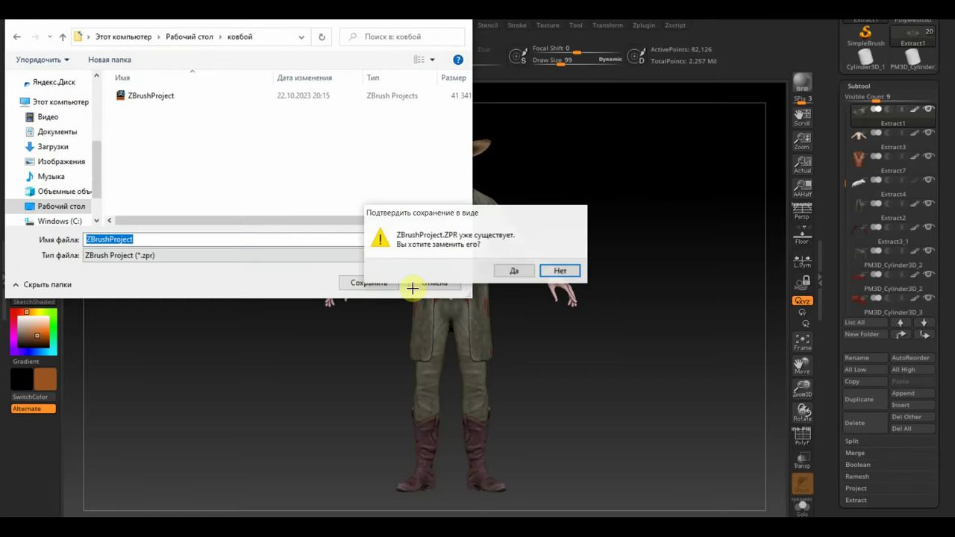
left_click(558, 271)
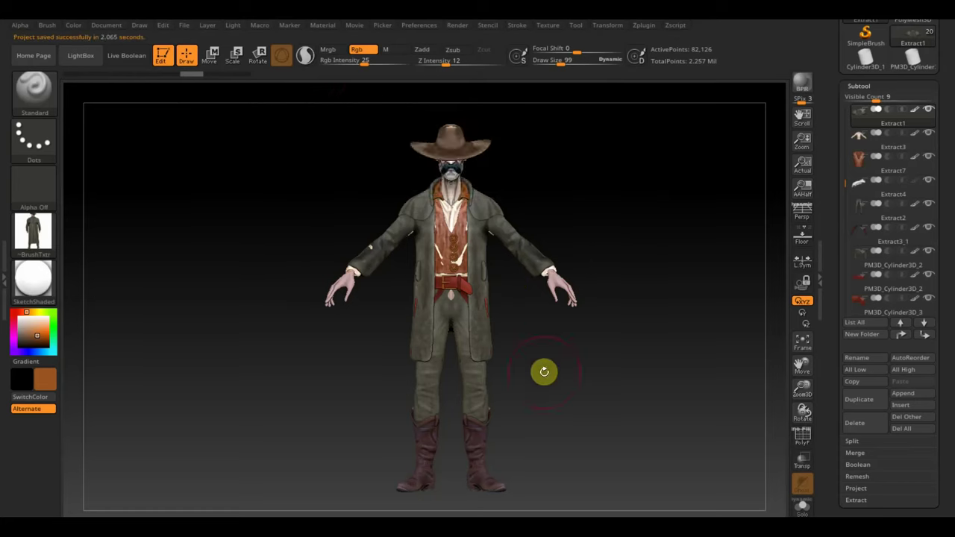
Select the coat subtool Extract8 and choose the Move Topological brush.
mouse_move(544, 370)
left_mouse_down()
mouse_move(618, 380)
mouse_move(532, 368)
mouse_move(571, 439)
mouse_move(455, 129)
mouse_move(512, 282)
mouse_move(549, 302)
mouse_move(542, 308)
left_mouse_up()
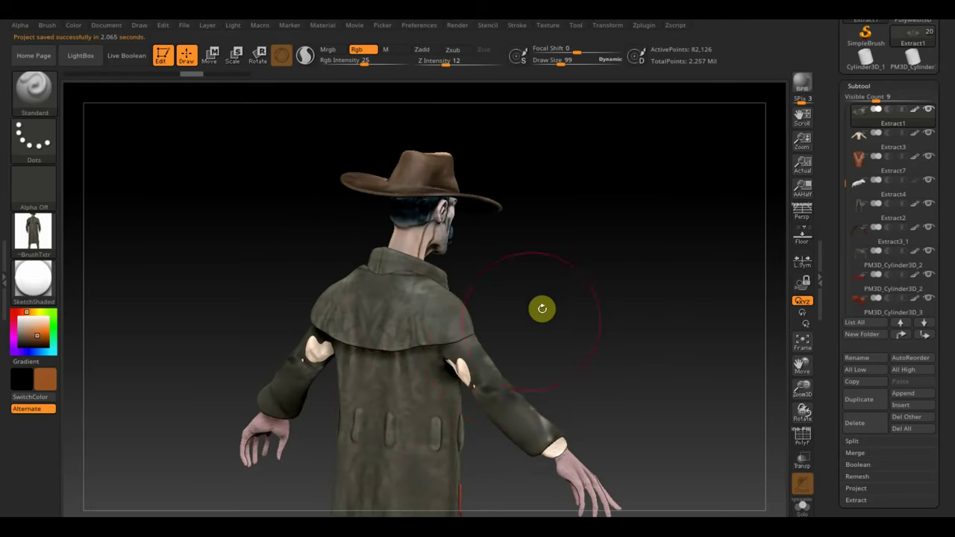
left_click(489, 367, "alt")
left_click_drag(565, 60, 558, 60)
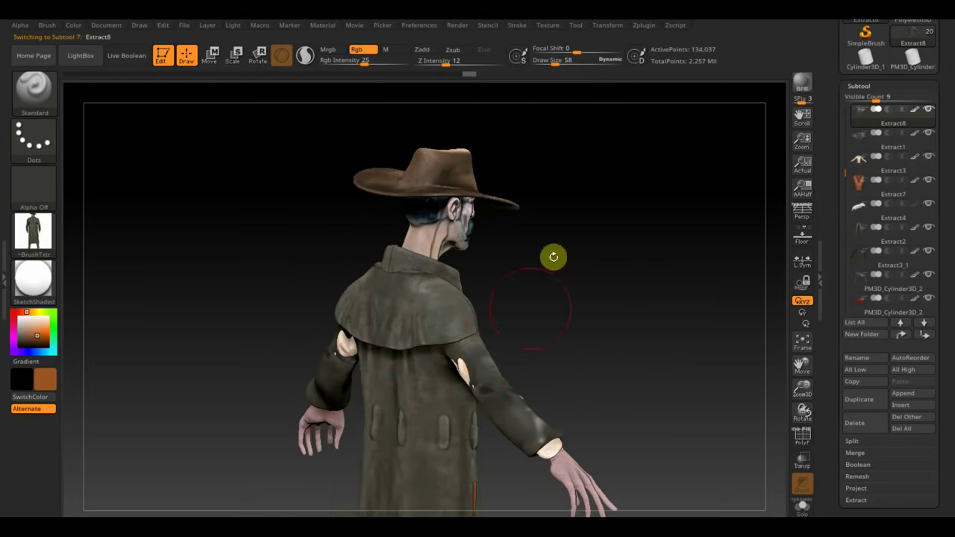
left_click(38, 98)
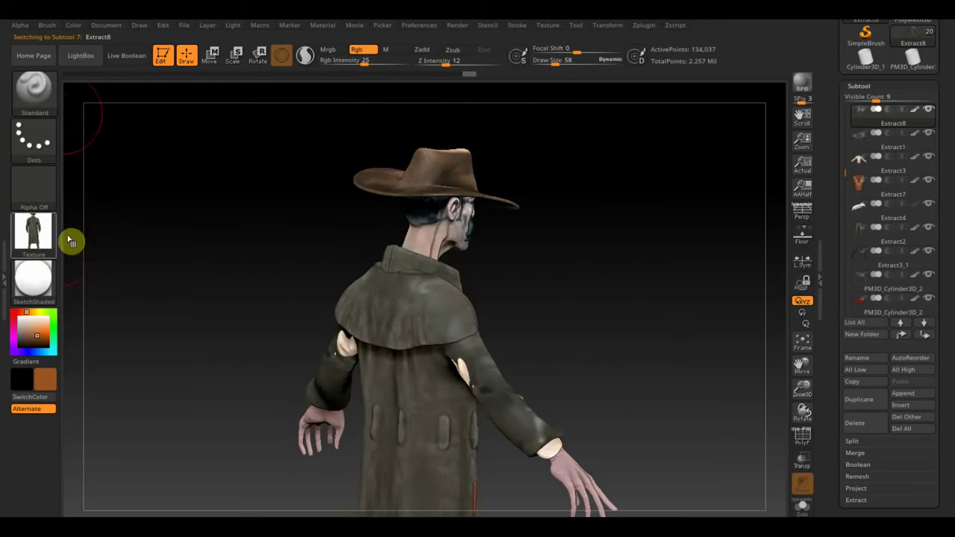
left_click(46, 241)
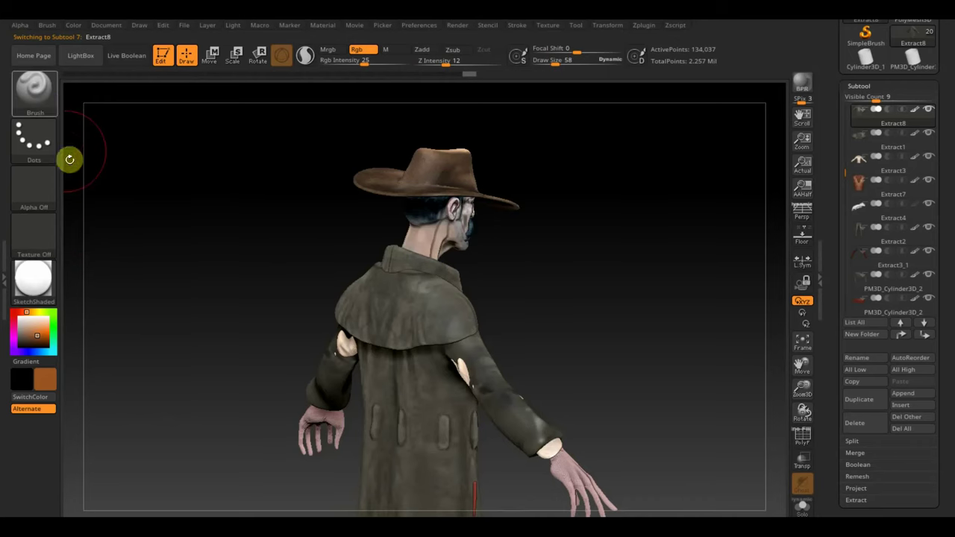
left_click(49, 101)
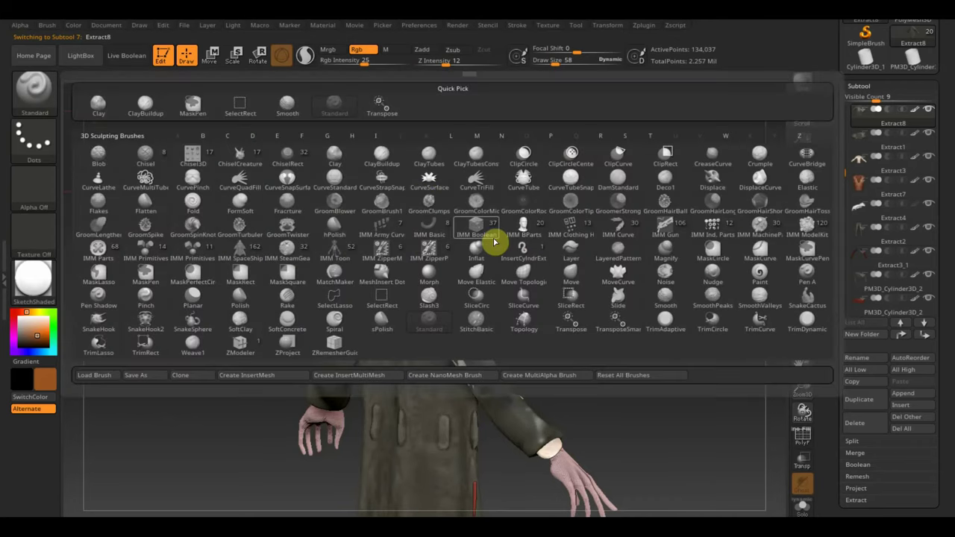
left_click(529, 281)
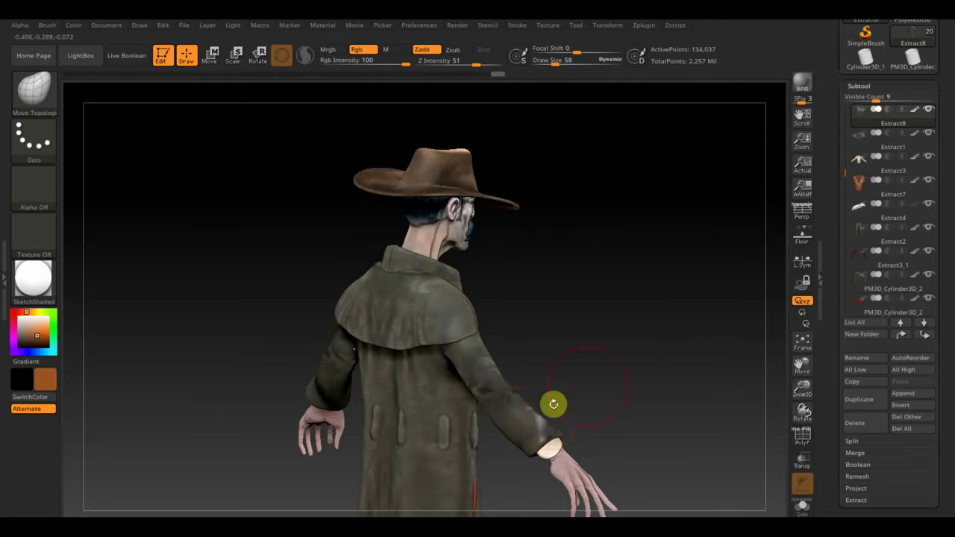
Orbit around the character and select the vest buttons subtool.
mouse_move(554, 404)
left_mouse_down()
mouse_move(621, 380)
mouse_move(631, 362)
left_mouse_up()
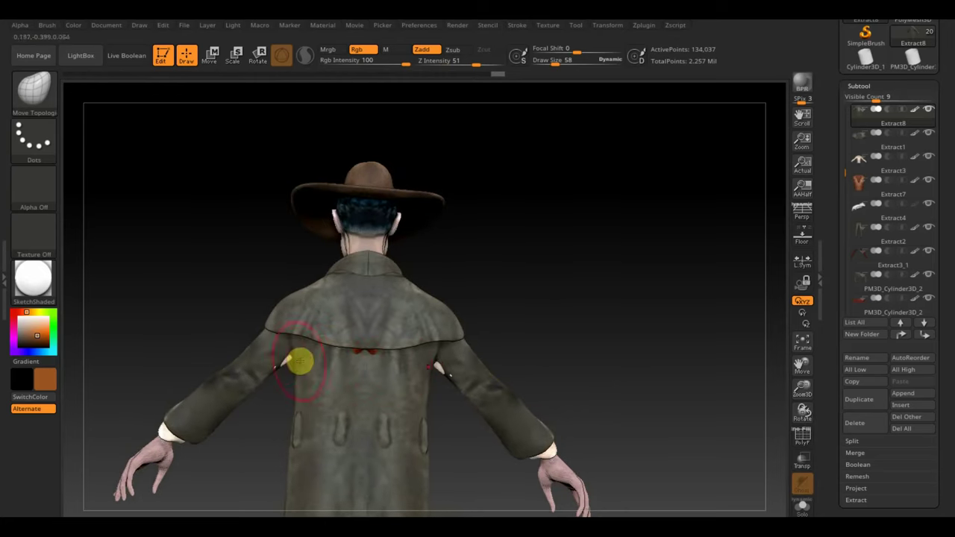
mouse_move(448, 312)
left_mouse_down()
mouse_move(468, 305)
mouse_move(405, 307)
mouse_move(429, 302)
mouse_move(428, 311)
mouse_move(437, 294)
mouse_move(502, 260)
left_mouse_up()
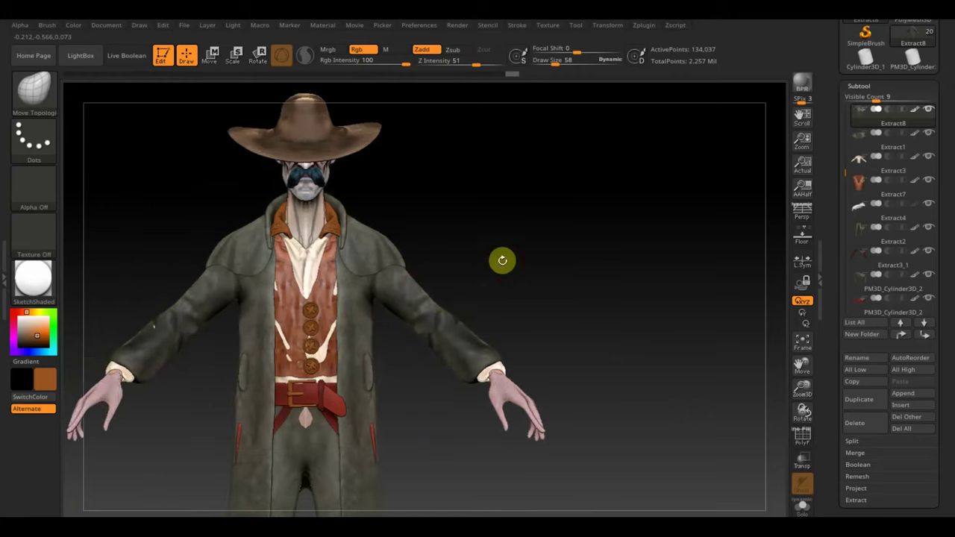
left_click(316, 332, "alt")
Delete the PM3D_Cylinder3D_5 vest-buttons subtool and confirm with OK.
left_click_drag(564, 292, 597, 270, "alt")
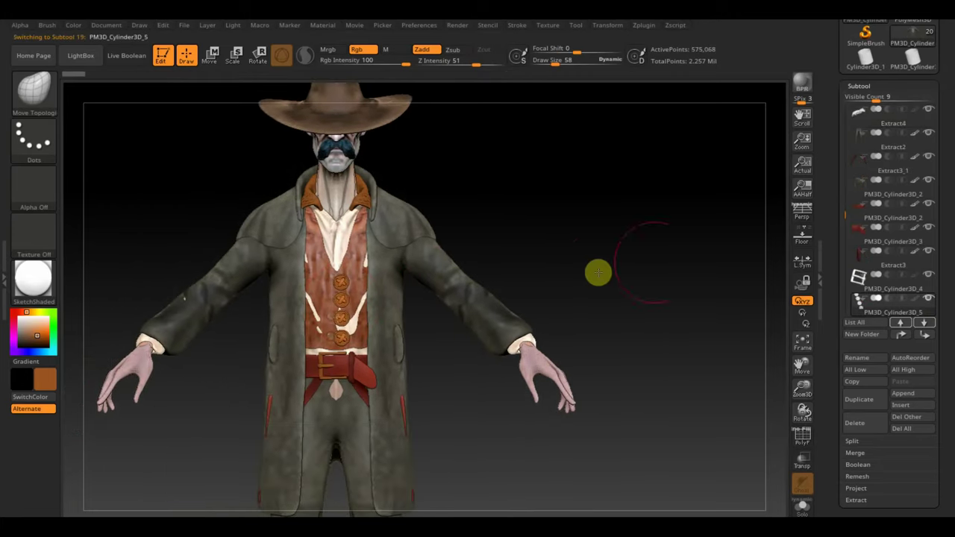
left_click_drag(944, 107, 949, 129)
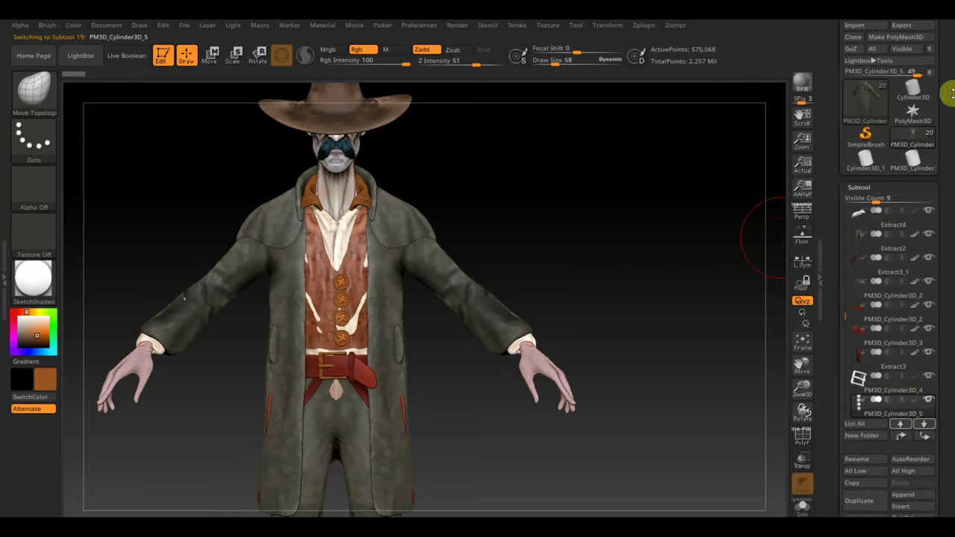
left_click_drag(940, 256, 953, 185)
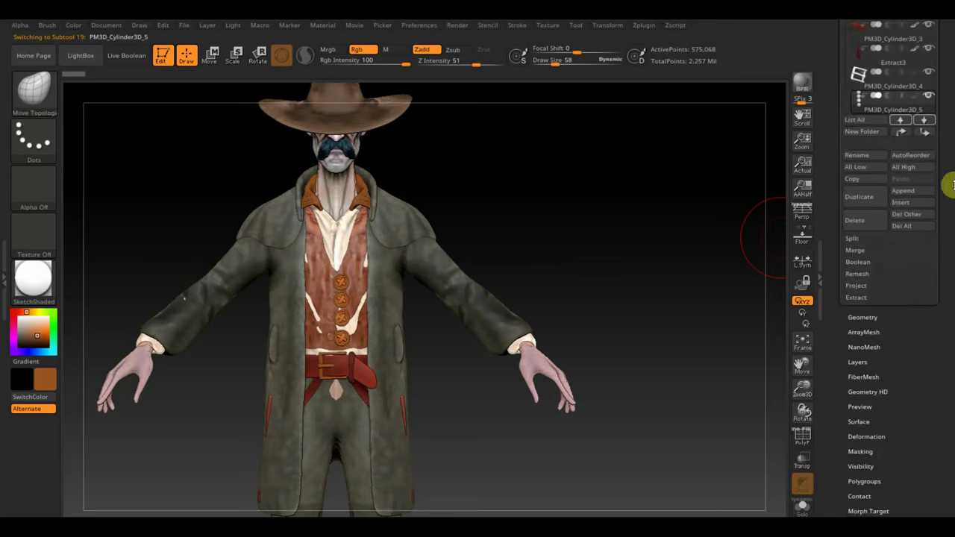
left_click(903, 227)
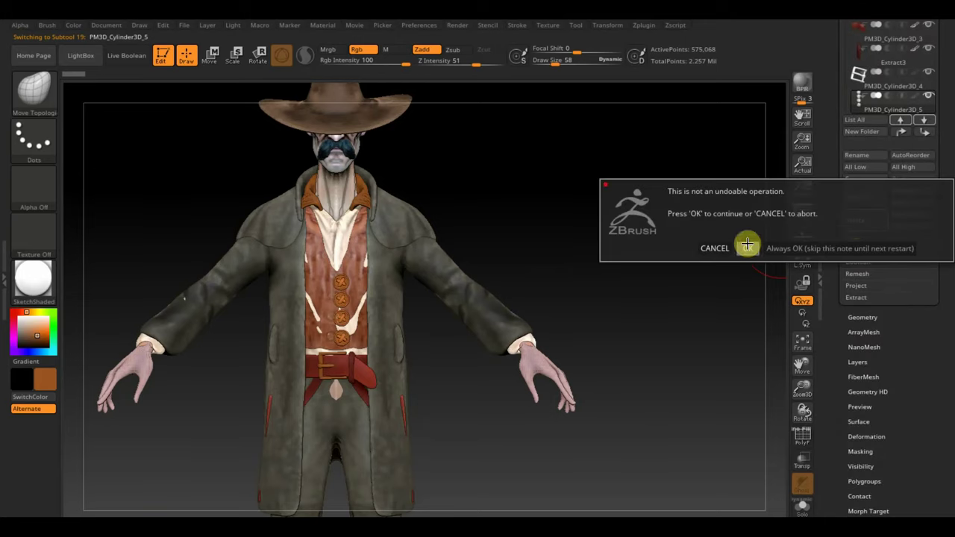
left_click(745, 247)
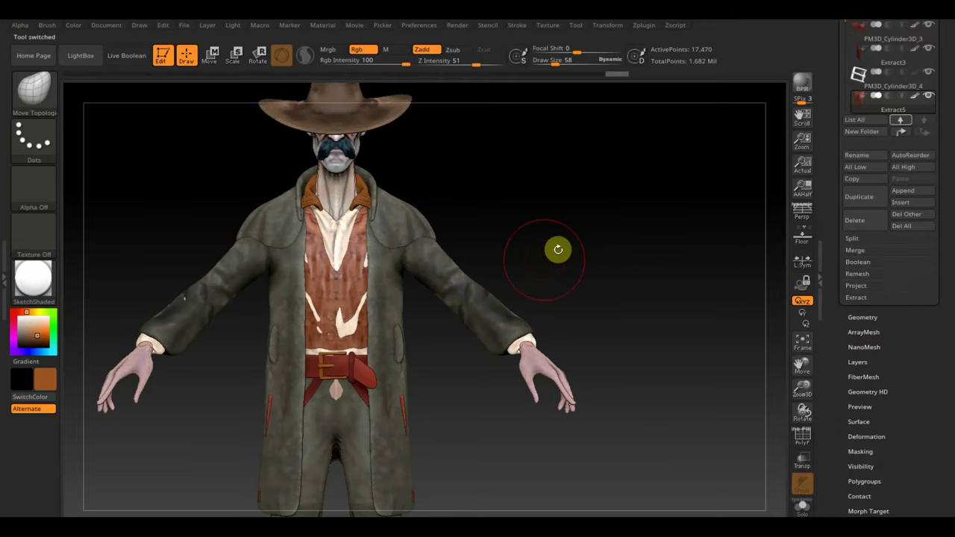
Reframe the torso and select the Extract7 chest piece, then the Extract4 collar.
left_click_drag(558, 250, 516, 307)
left_click(356, 323, "alt")
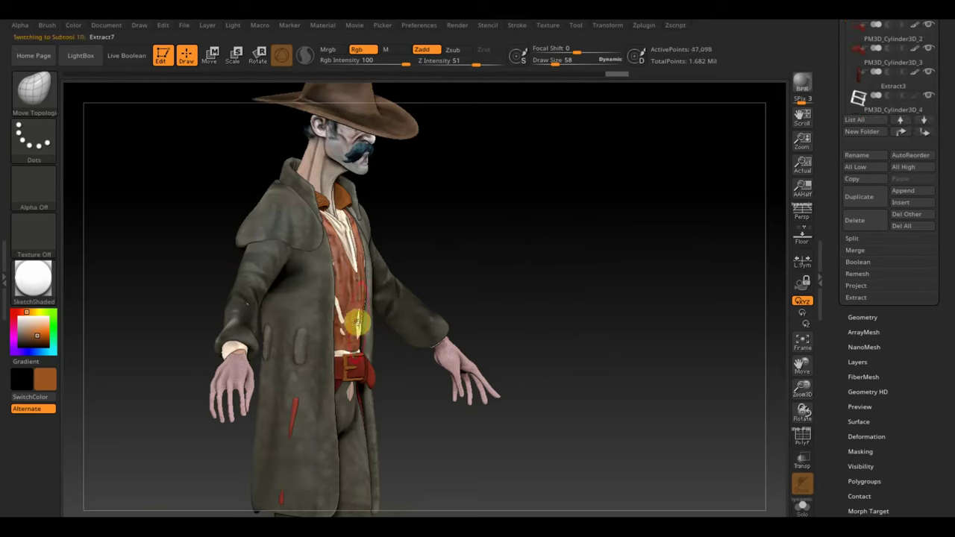
left_click_drag(361, 322, 401, 306)
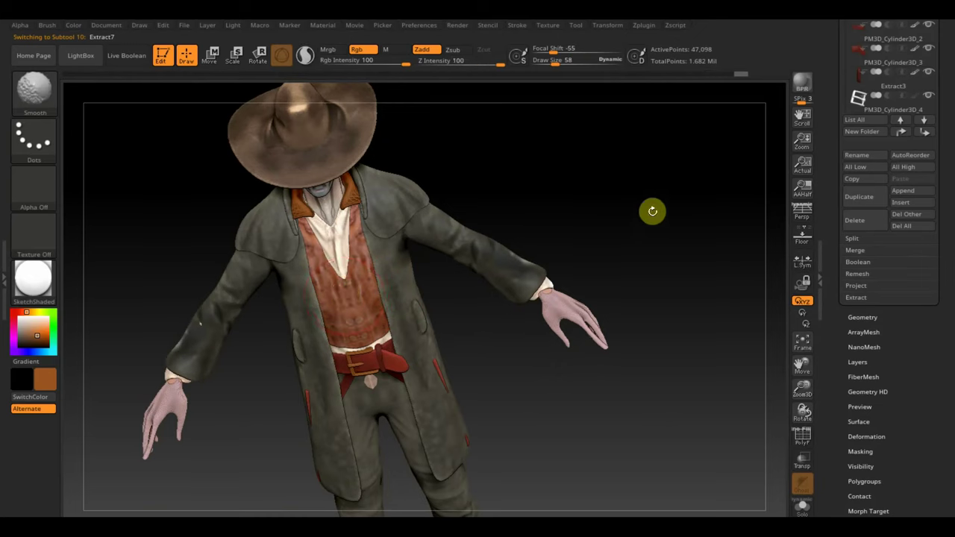
left_click_drag(652, 209, 647, 224, "shift")
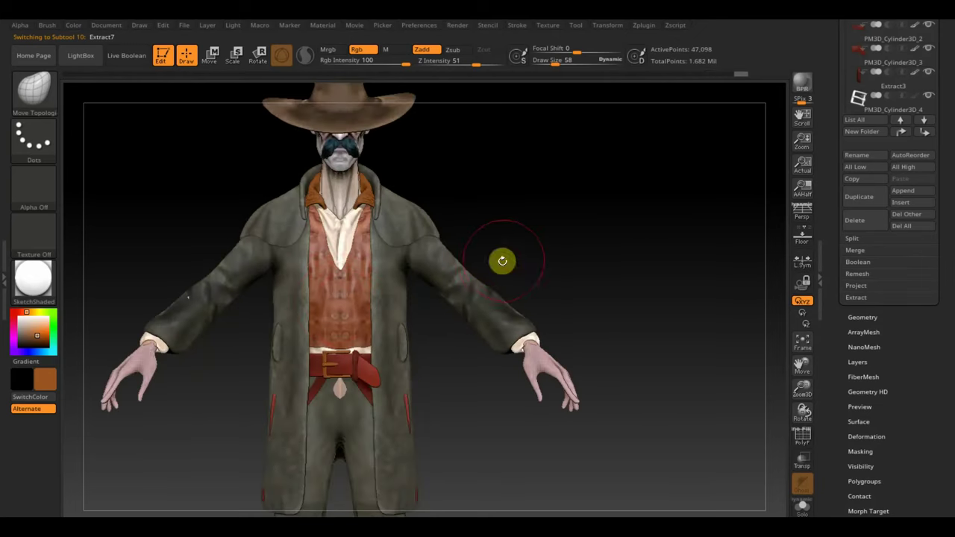
mouse_move(500, 260)
left_mouse_down("alt")
mouse_move(563, 340)
mouse_move(540, 305)
left_mouse_up("alt")
key("f")
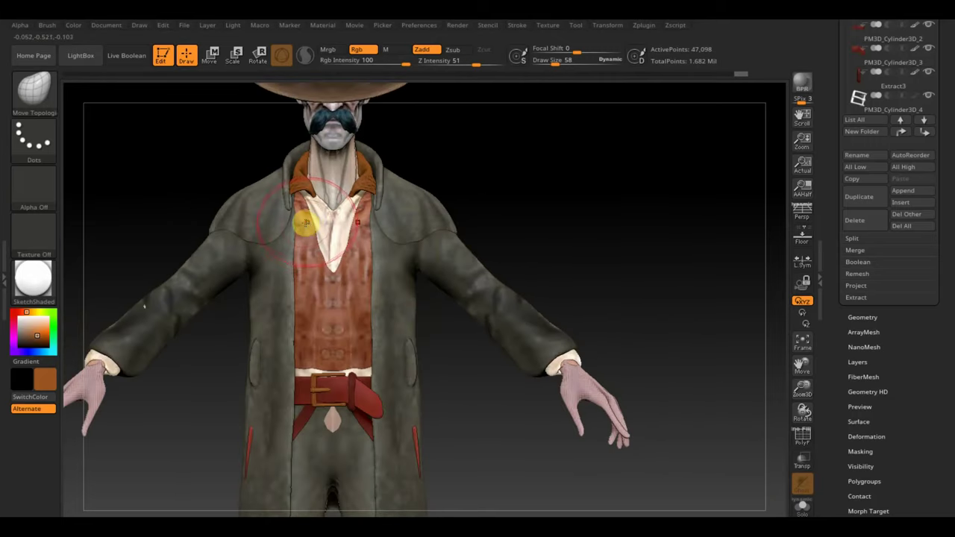
left_click(321, 182, "alt")
Select the Extract4 collar, turn on Spotlight and shrink the back-view reference aside.
left_click(298, 186, "alt")
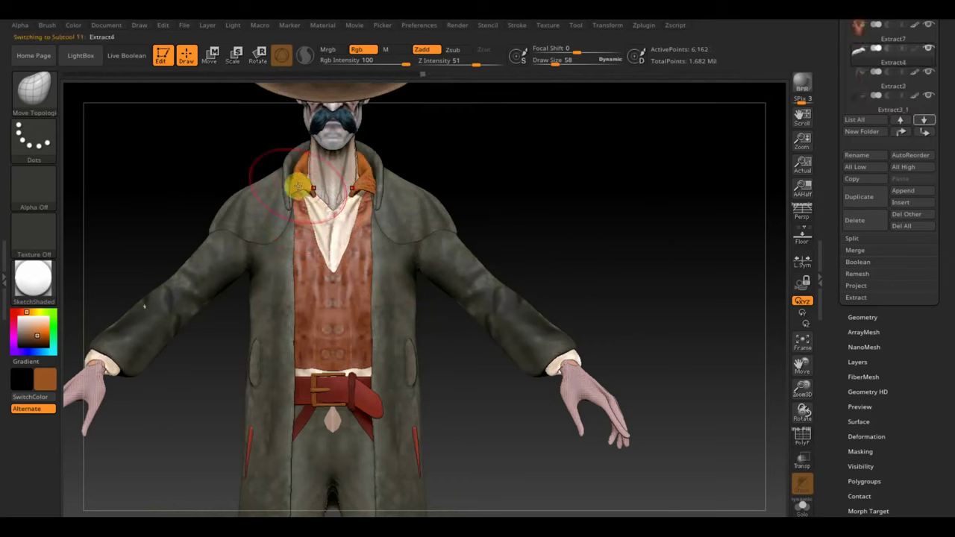
key("shift+z")
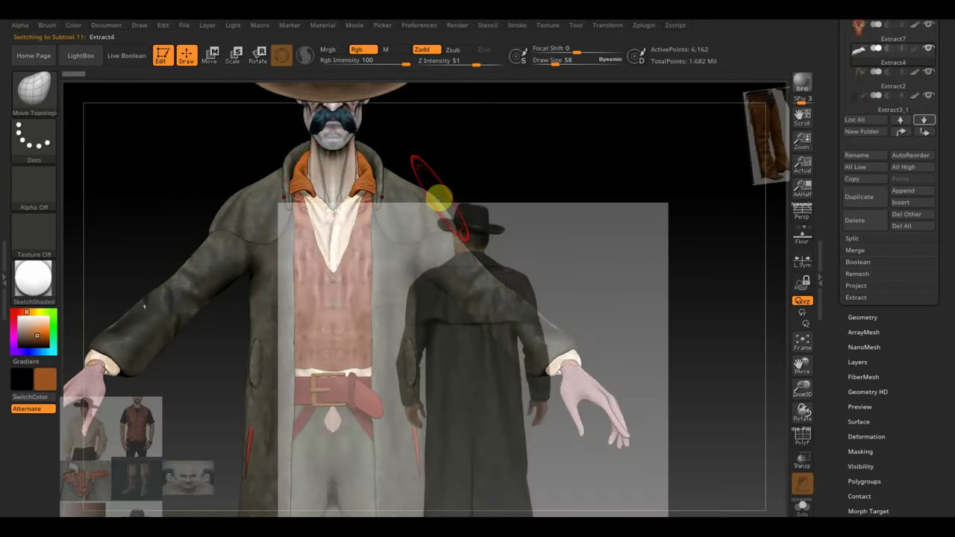
key("z")
left_click_drag(525, 279, 373, 273)
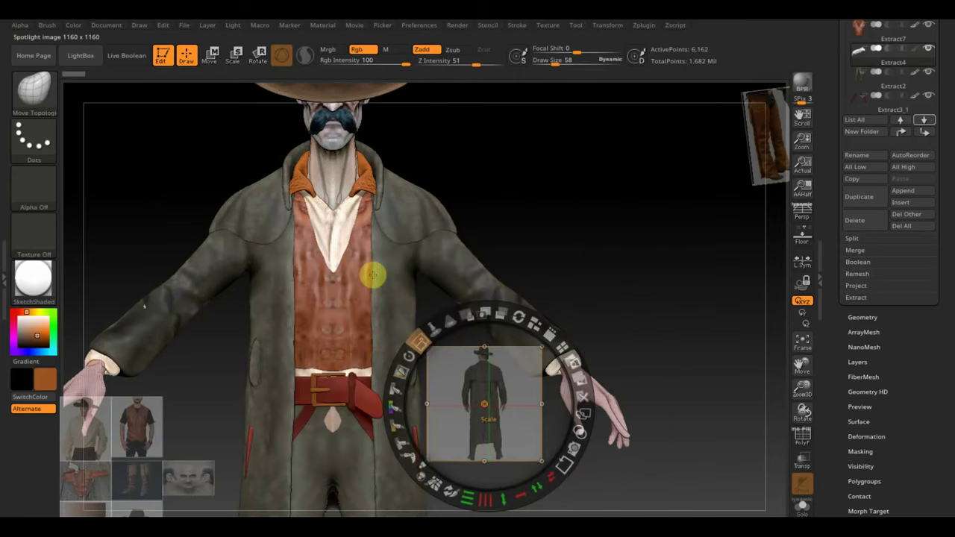
mouse_move(455, 335)
left_mouse_down()
mouse_move(731, 251)
mouse_move(755, 189)
left_mouse_up()
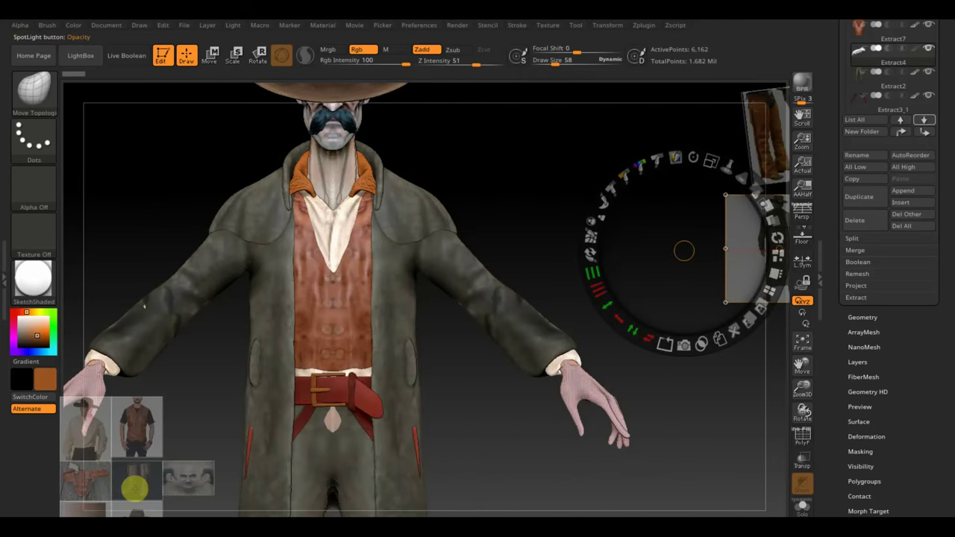
Tile the references proportionally, scale the shirt photo over the torso, then hide Spotlight.
left_click(87, 434)
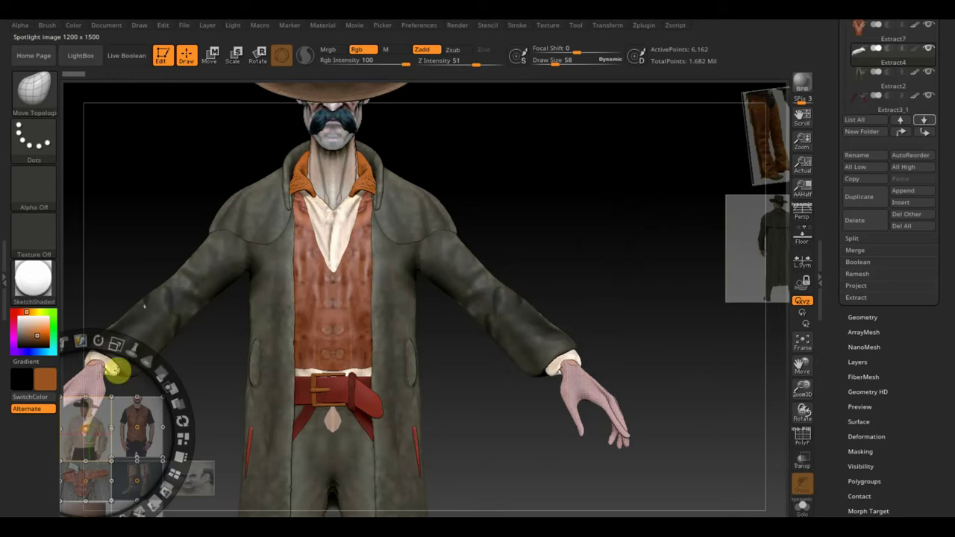
left_click_drag(115, 369, 283, 268)
left_click(315, 237)
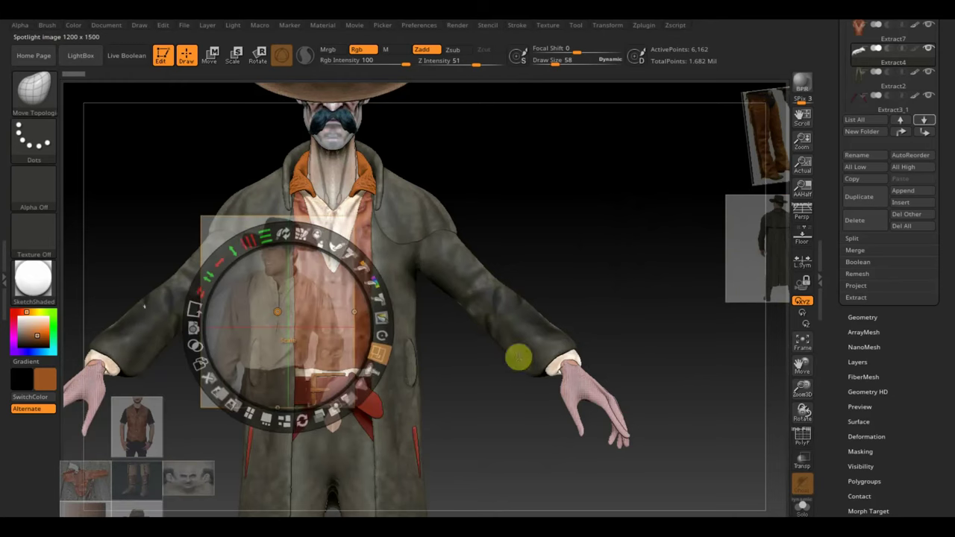
left_click(117, 138)
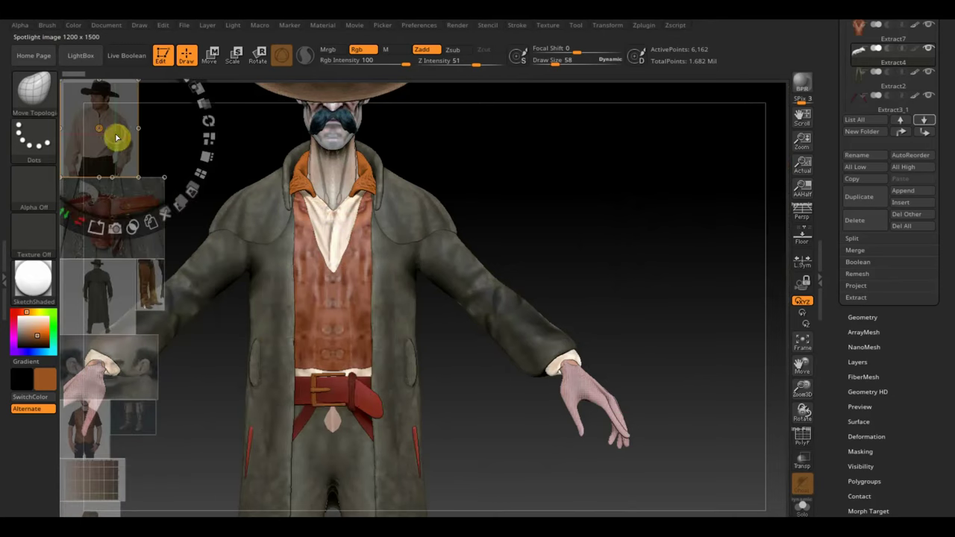
mouse_move(124, 108)
left_mouse_down()
mouse_move(500, 311)
mouse_move(542, 267)
mouse_move(565, 298)
left_mouse_up()
left_click_drag(528, 337, 519, 263)
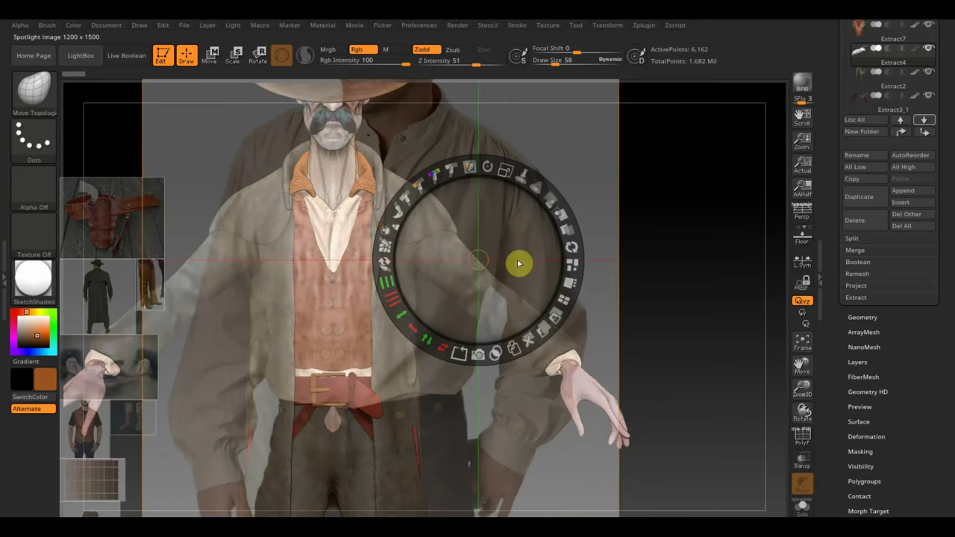
key("shift+z")
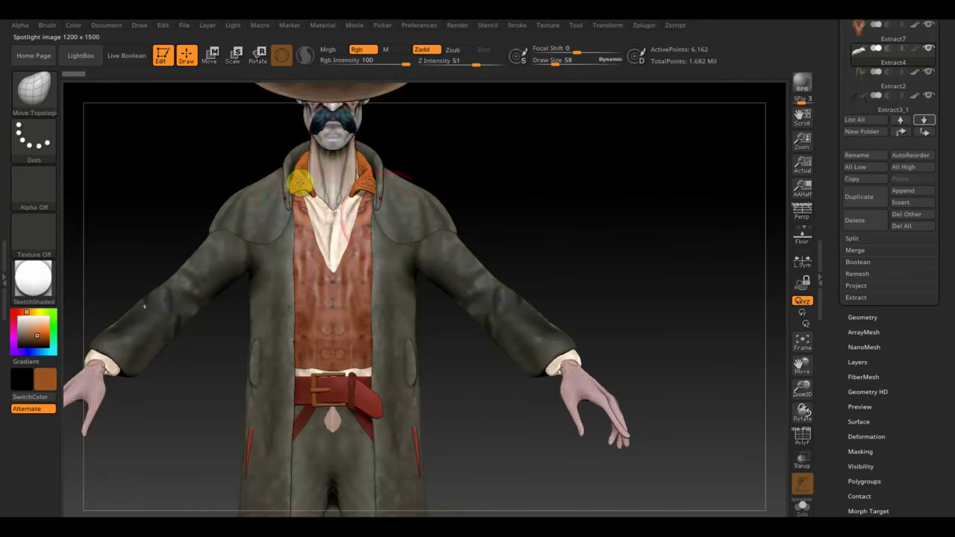
key("ctrl")
Choose the Standard brush and set Rgb Intensity to 100.
key("ctrl")
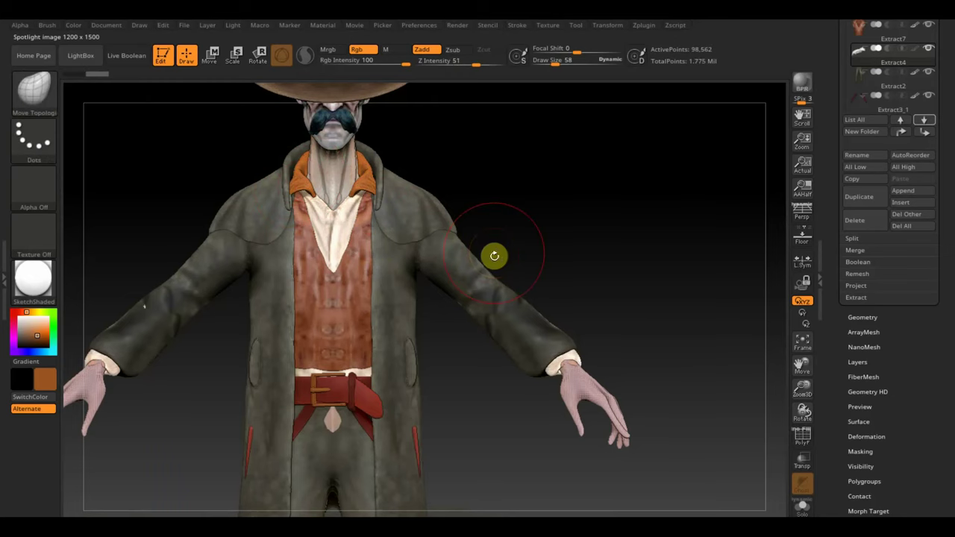
key("ctrl")
key("shift+z")
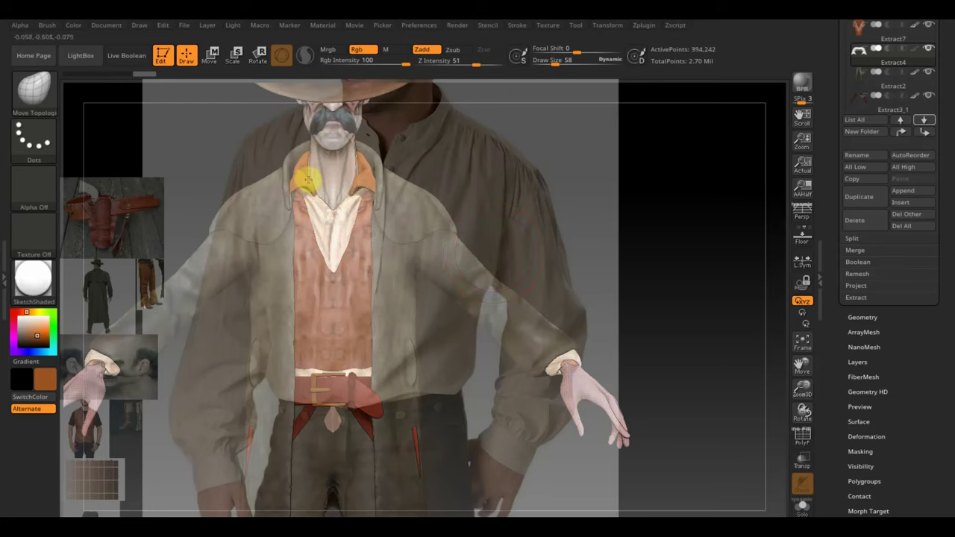
key("ctrl")
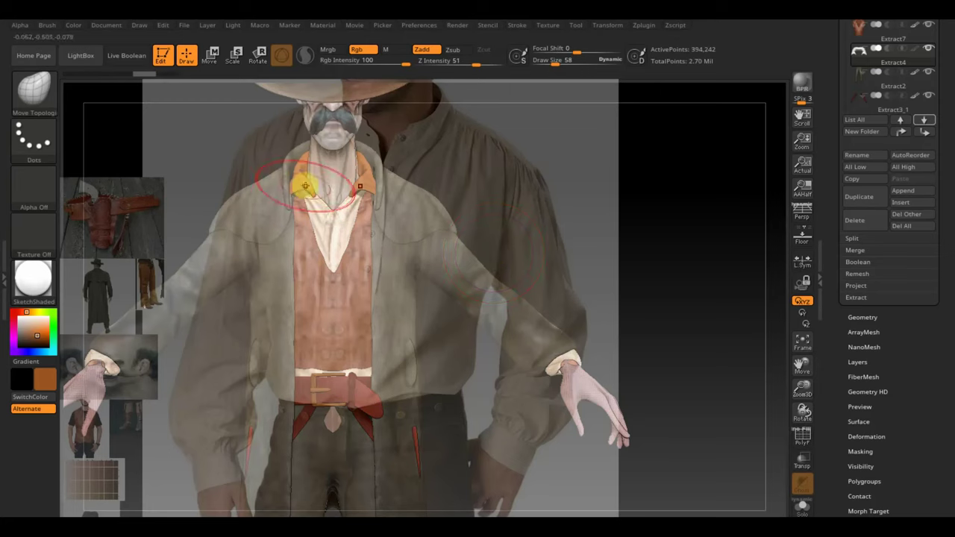
left_click(24, 90)
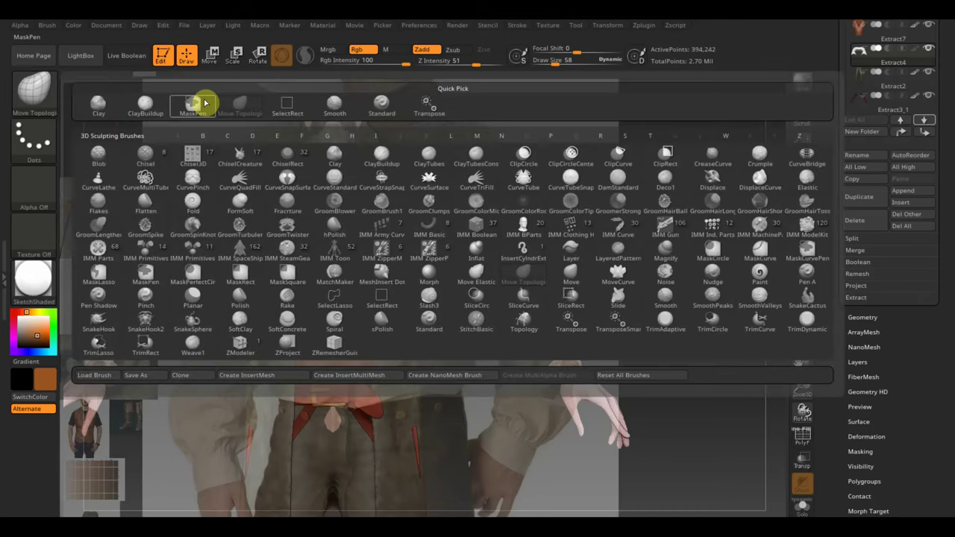
left_click(337, 112)
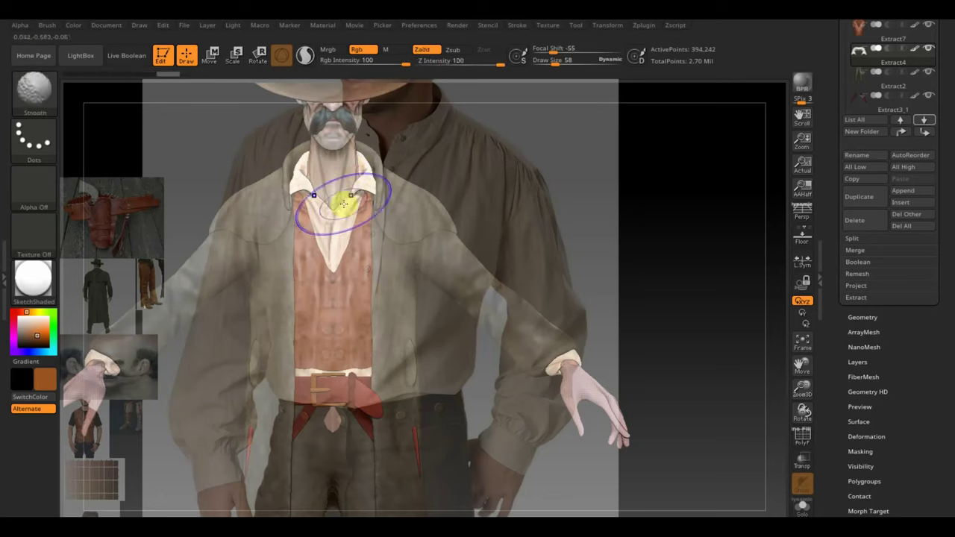
left_click_drag(367, 61, 410, 61)
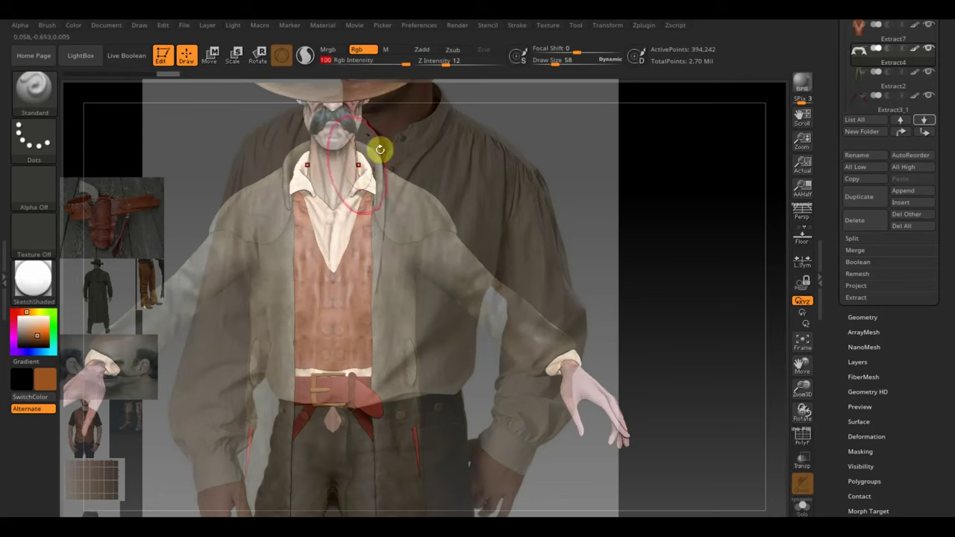
Align the shirt reference with the collar and check the collar from a three-quarter angle.
key("shift+z")
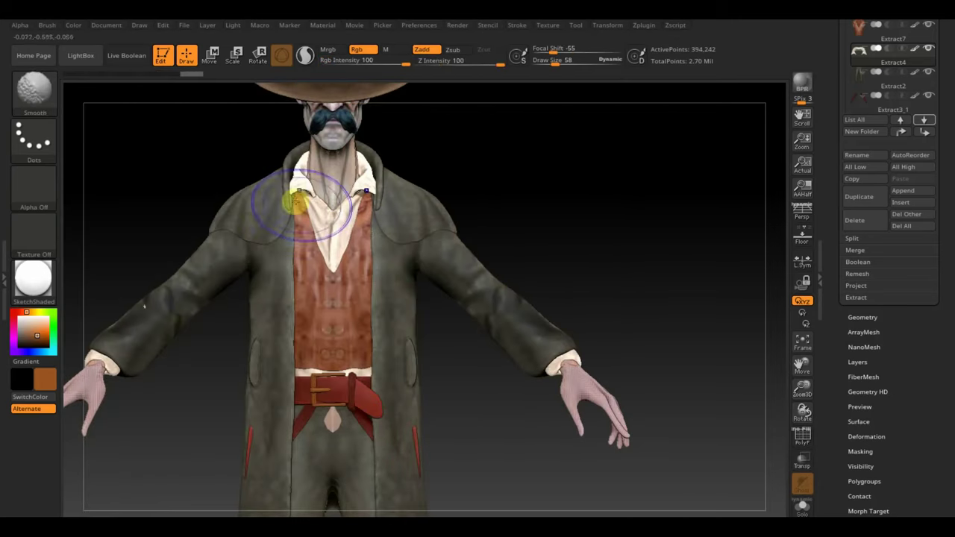
mouse_move(559, 194)
left_mouse_down()
mouse_move(574, 209)
mouse_move(564, 196)
left_mouse_up()
key("shift+z")
mouse_move(465, 256)
left_mouse_down()
mouse_move(443, 179)
mouse_move(450, 147)
left_mouse_up()
key("z")
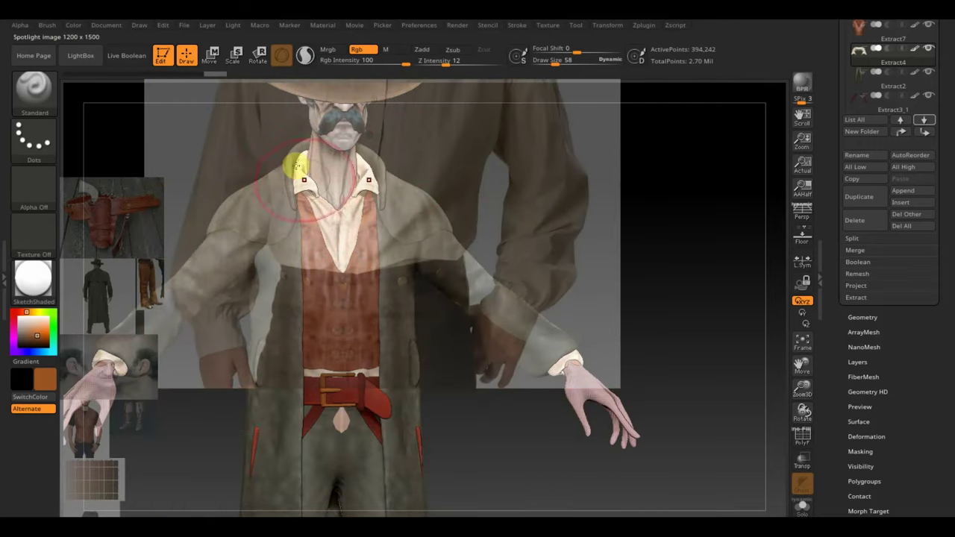
key("shift+z")
mouse_move(628, 220)
left_mouse_down()
mouse_move(605, 241)
mouse_move(617, 239)
left_mouse_up()
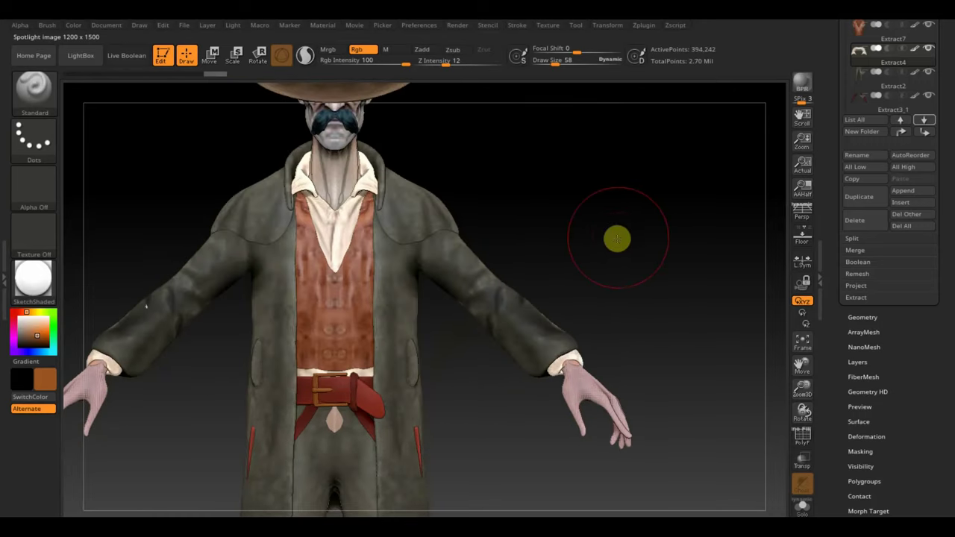
key("shift+z")
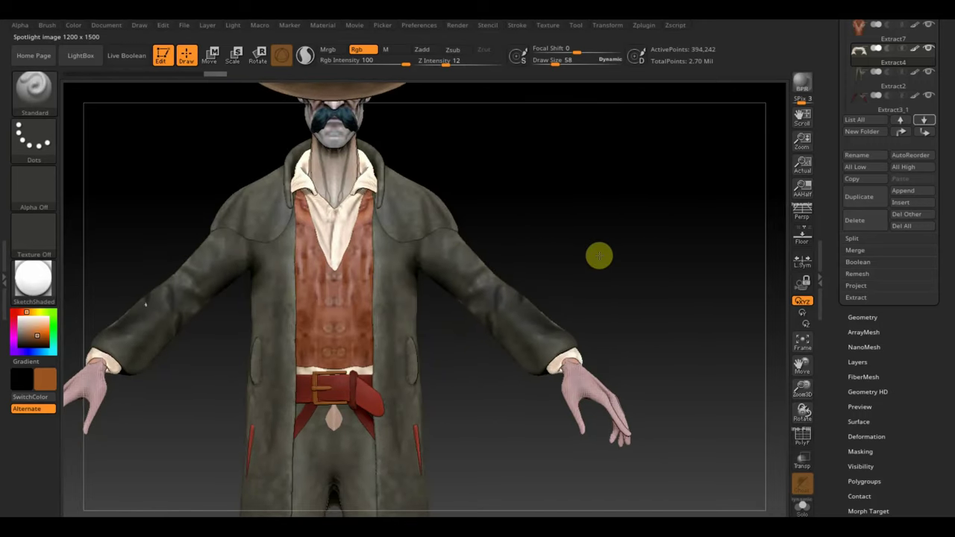
key("shift+z")
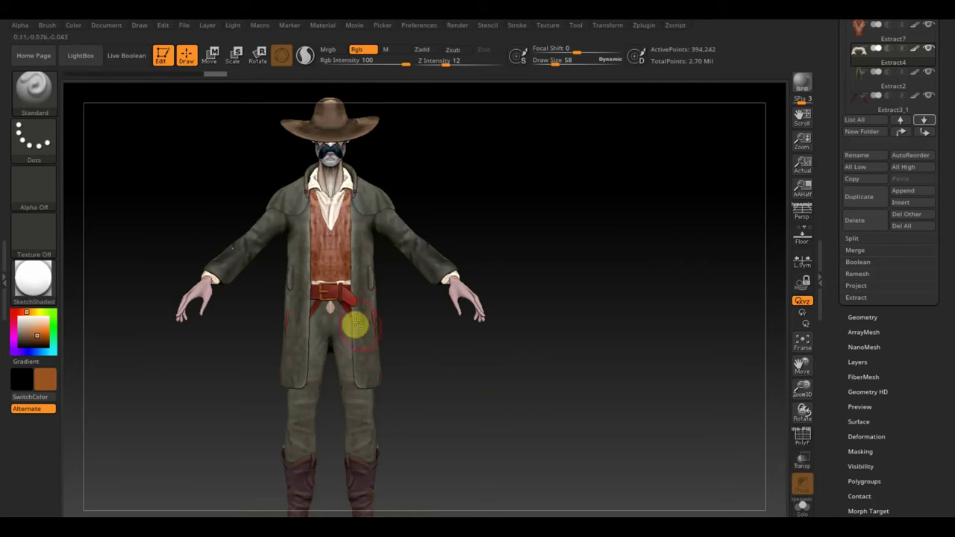
Select the Extract2 subtool and choose the Move Topologic brush.
left_click(326, 305, "alt")
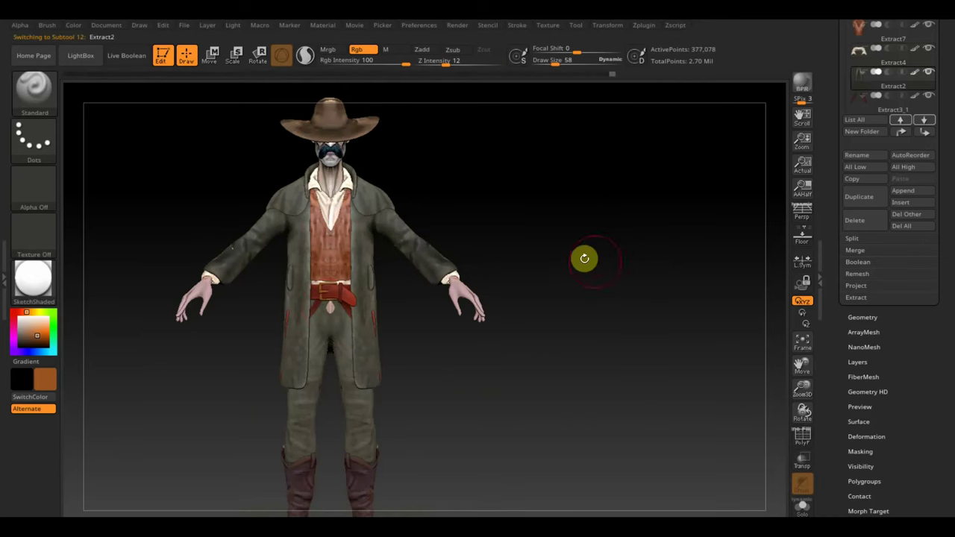
left_click_drag(585, 258, 566, 264)
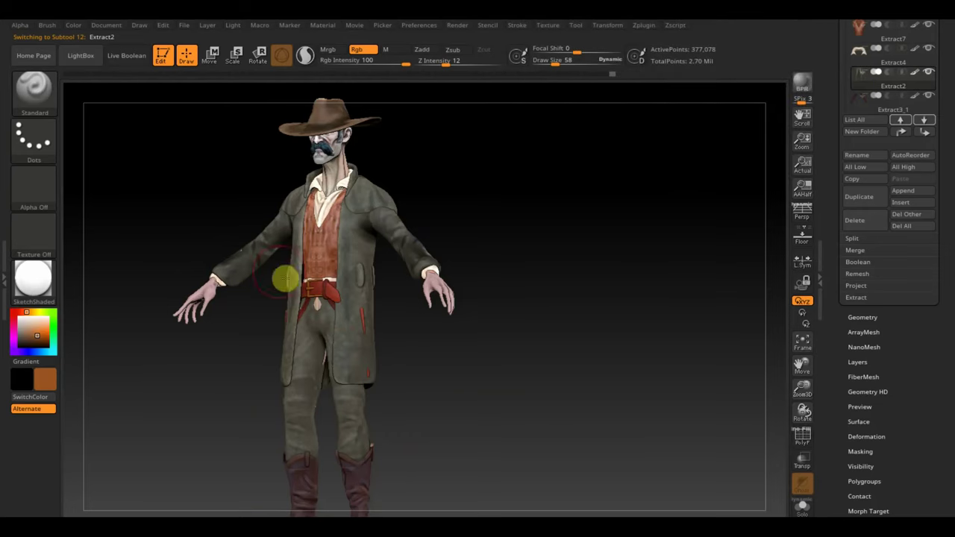
left_click(44, 99)
left_click(247, 109)
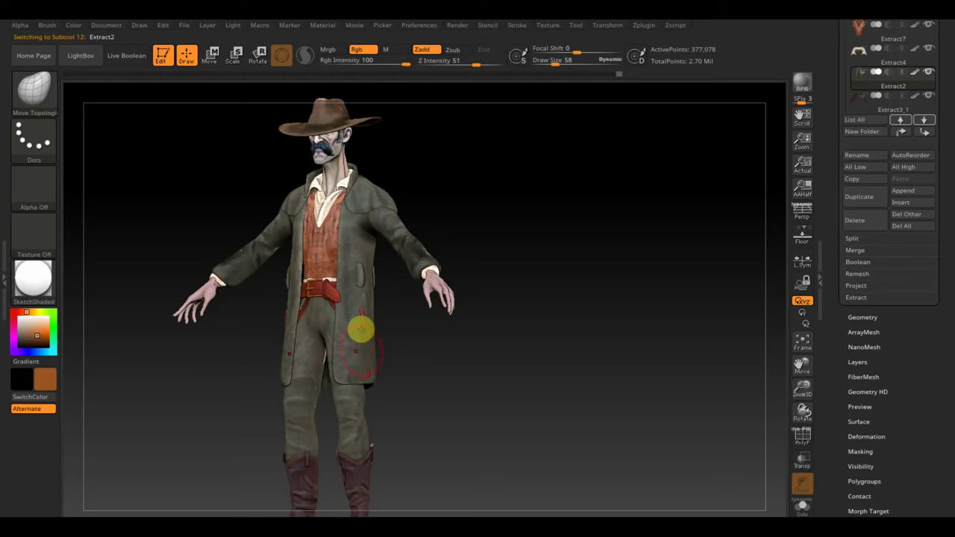
Tilt the character to view the hat from above and bring back the reference photos.
right_click_drag(360, 329, 393, 371)
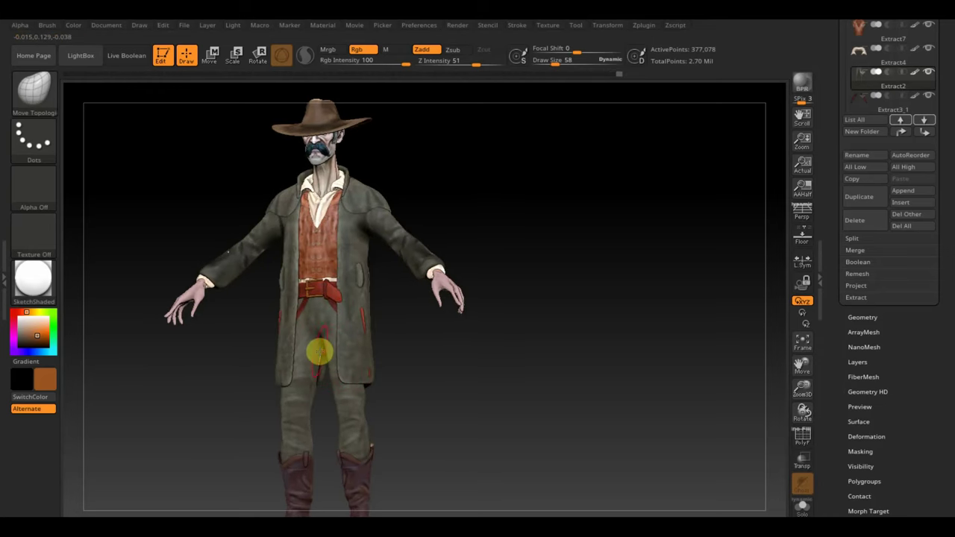
mouse_move(358, 363)
right_mouse_down()
mouse_move(514, 370)
mouse_move(525, 405)
mouse_move(492, 378)
right_mouse_up()
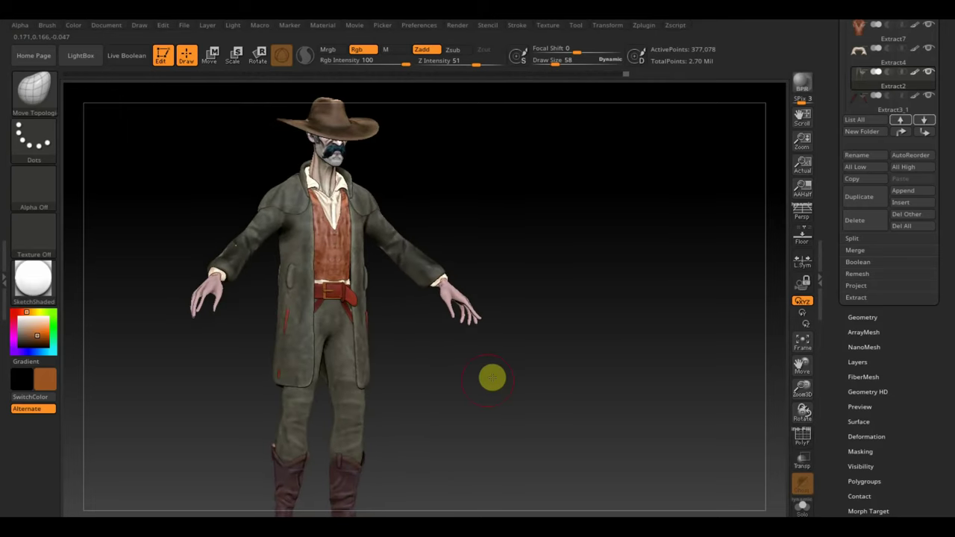
mouse_move(477, 413)
right_mouse_down()
mouse_move(500, 392)
mouse_move(522, 393)
mouse_move(529, 337)
mouse_move(604, 341)
mouse_move(556, 386)
mouse_move(539, 421)
right_mouse_up()
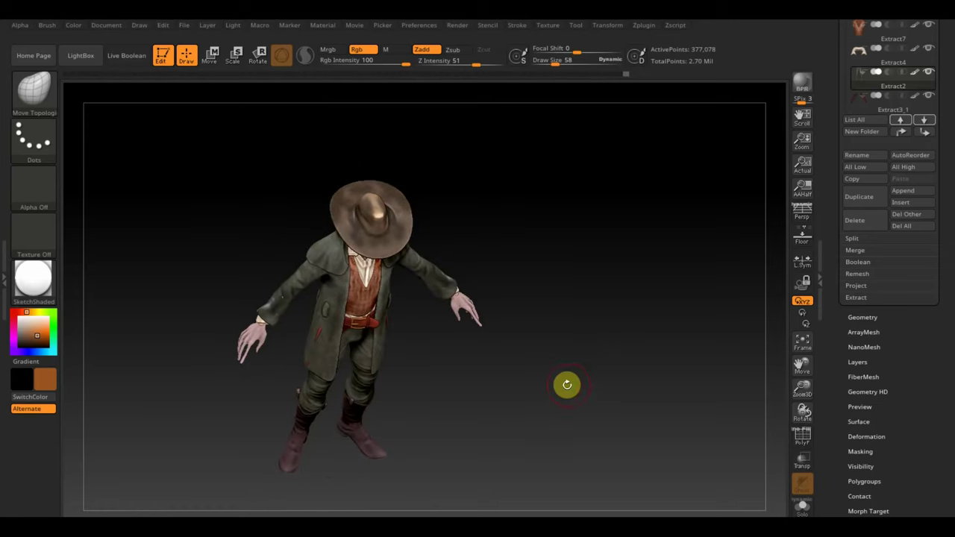
right_click_drag(573, 344, 565, 467)
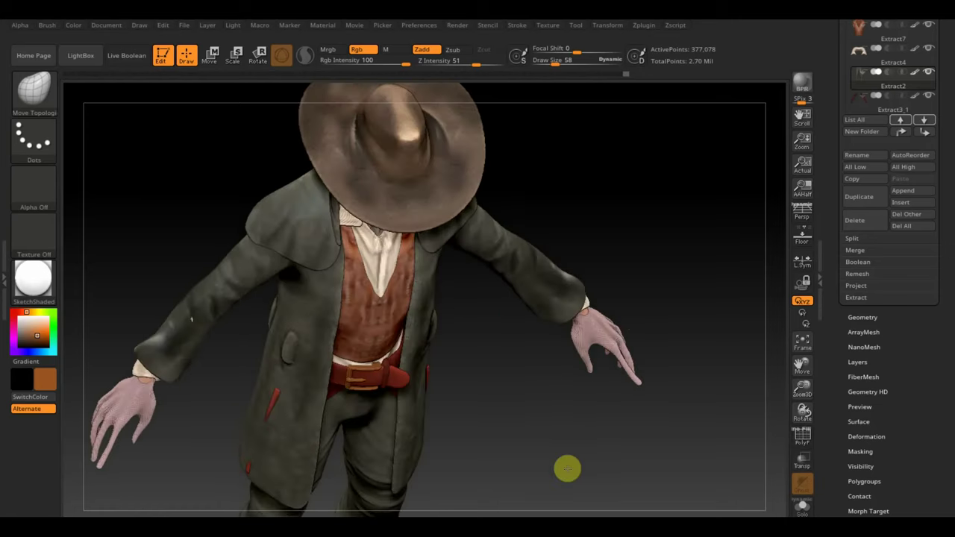
left_click_drag(646, 218, 631, 288)
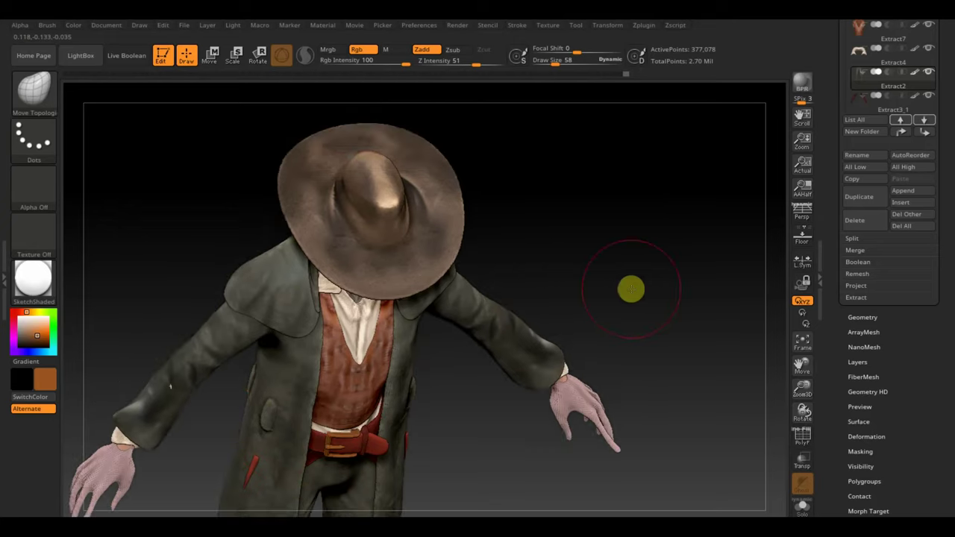
key("shift+z")
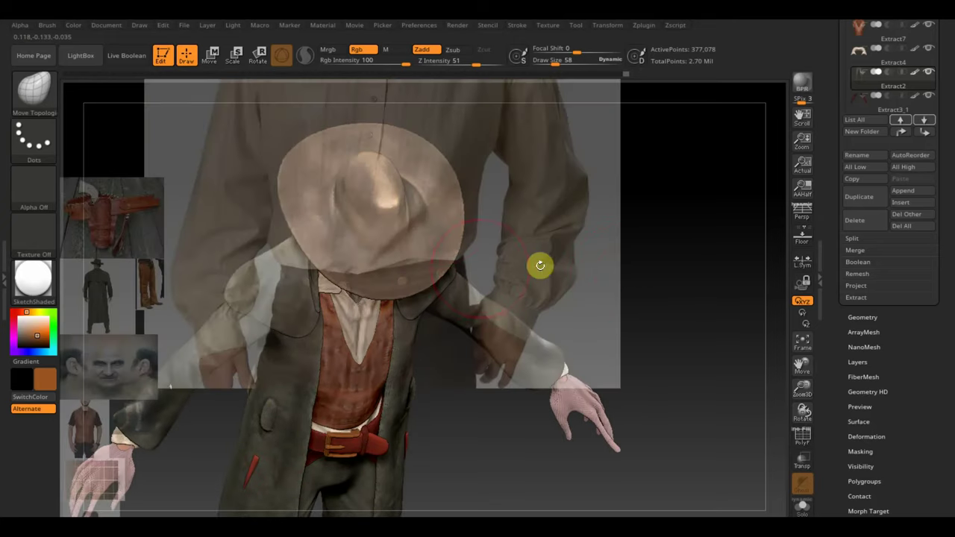
Shrink the back-view reference aside and drag the reference images toward the model.
key("z")
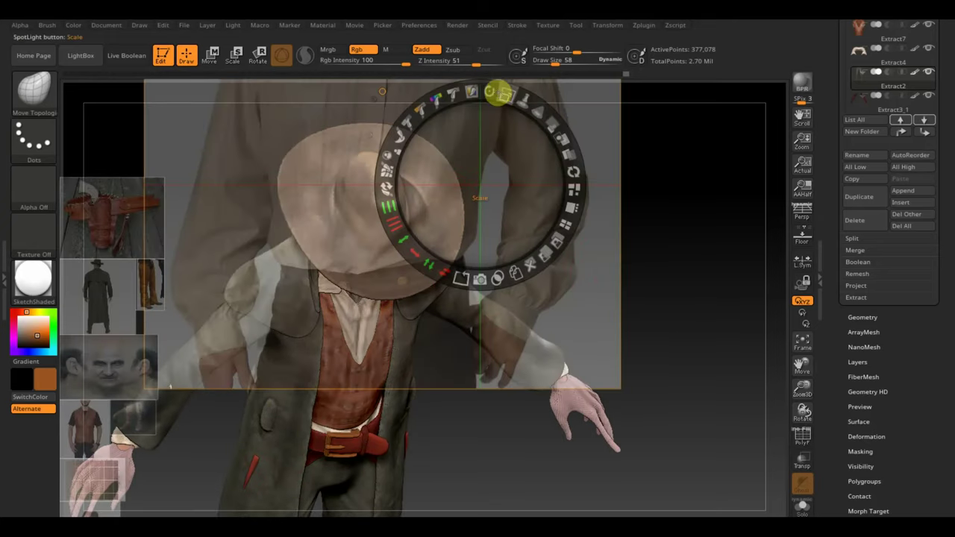
left_click_drag(508, 93, 363, 100)
mouse_move(458, 132)
left_mouse_down()
mouse_move(708, 181)
mouse_move(817, 132)
left_mouse_up()
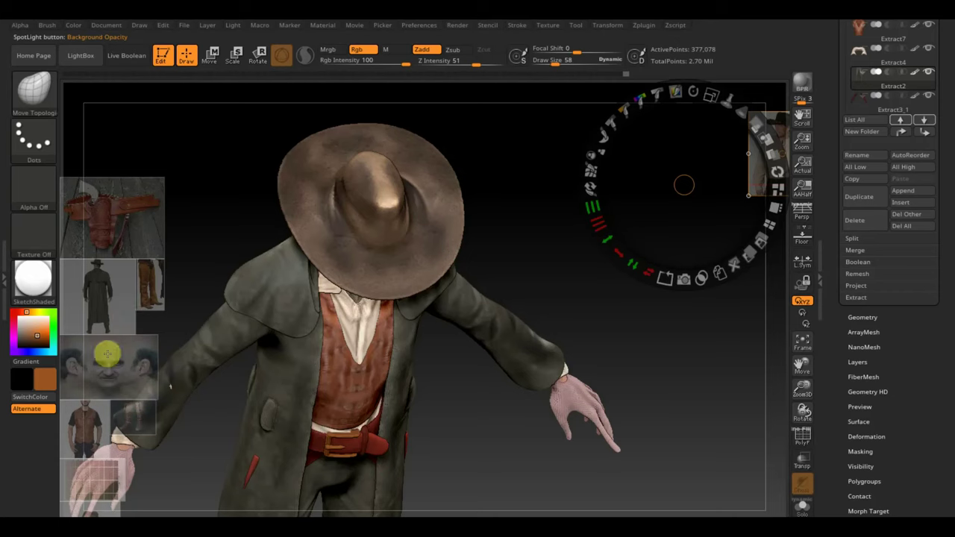
left_click(104, 496)
left_click_drag(105, 496, 414, 282)
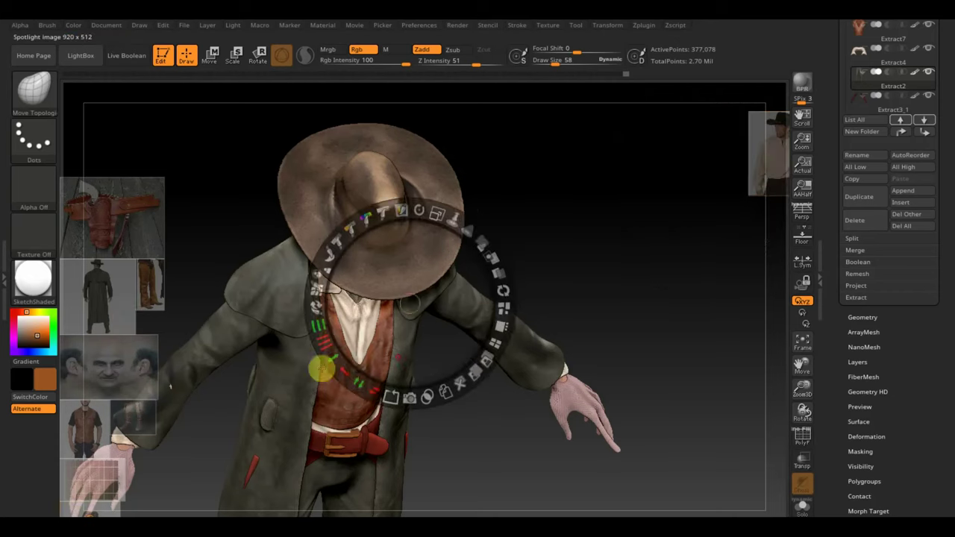
Place the hat reference photo over the character's head and switch to the Standard brush.
left_click(138, 486)
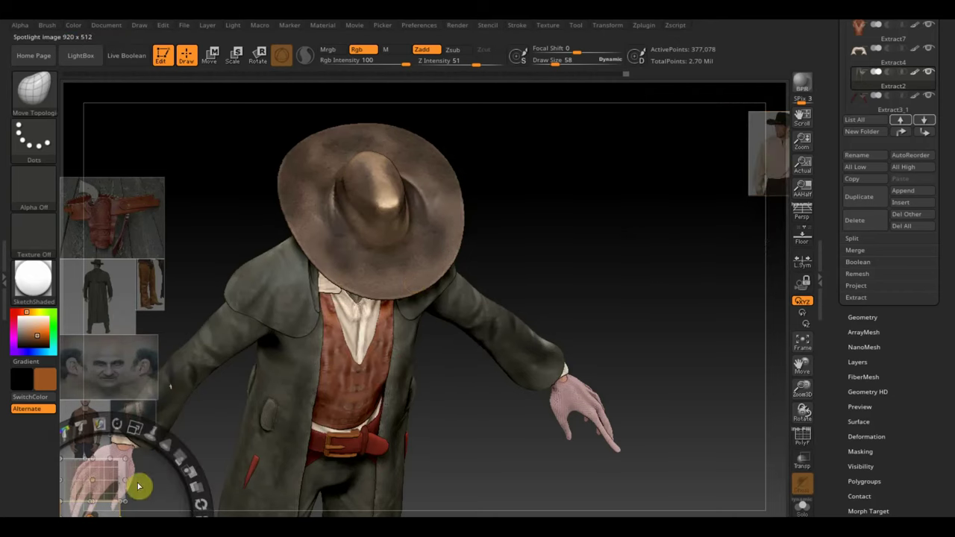
mouse_move(107, 509)
left_mouse_down()
mouse_move(358, 257)
mouse_move(462, 298)
mouse_move(450, 331)
mouse_move(412, 262)
mouse_move(365, 257)
mouse_move(363, 315)
mouse_move(419, 273)
mouse_move(306, 309)
mouse_move(448, 251)
mouse_move(483, 147)
left_mouse_up()
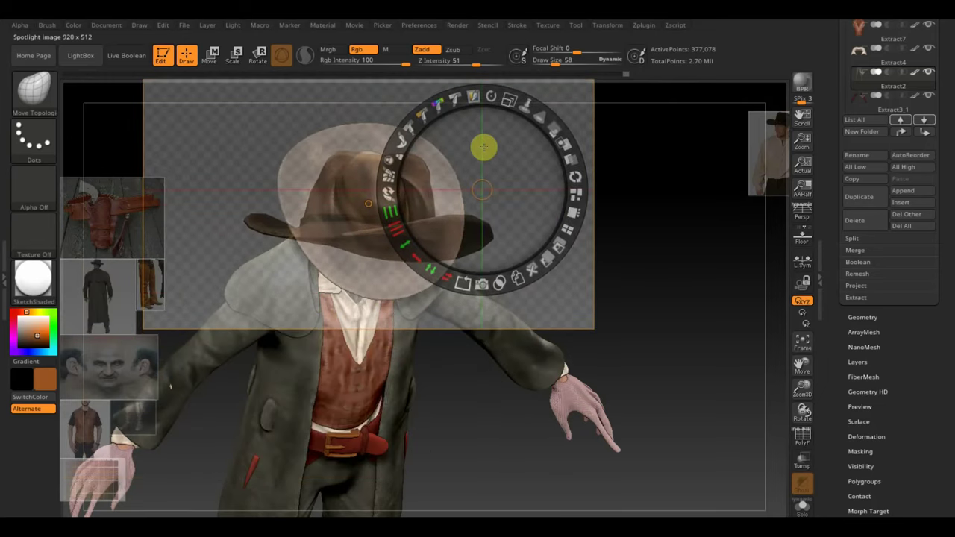
key("b")
left_click(351, 98)
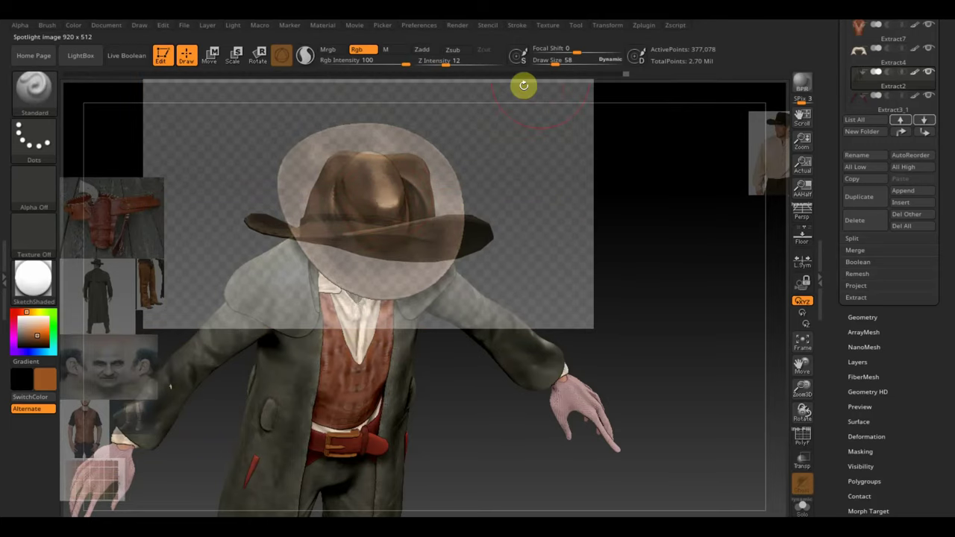
Set Draw Size to 23, select the hat, hide the hat reference and rotate to a side view.
left_click_drag(549, 64, 545, 64)
type("23")
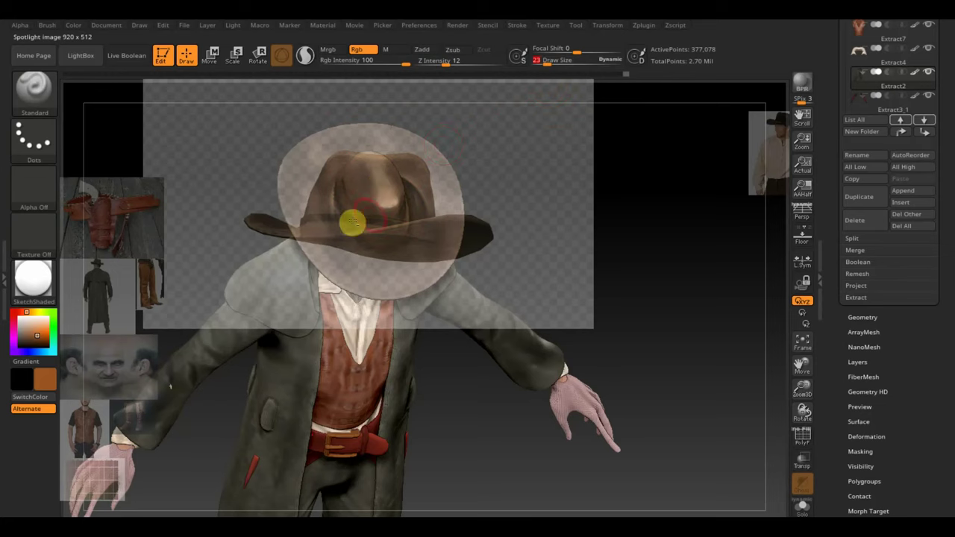
left_click(363, 205, "alt")
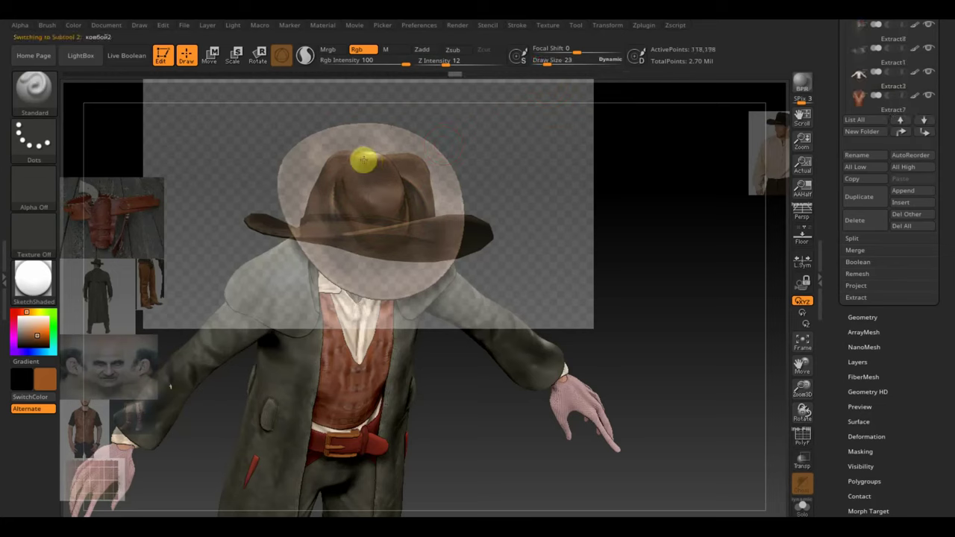
left_click(431, 199)
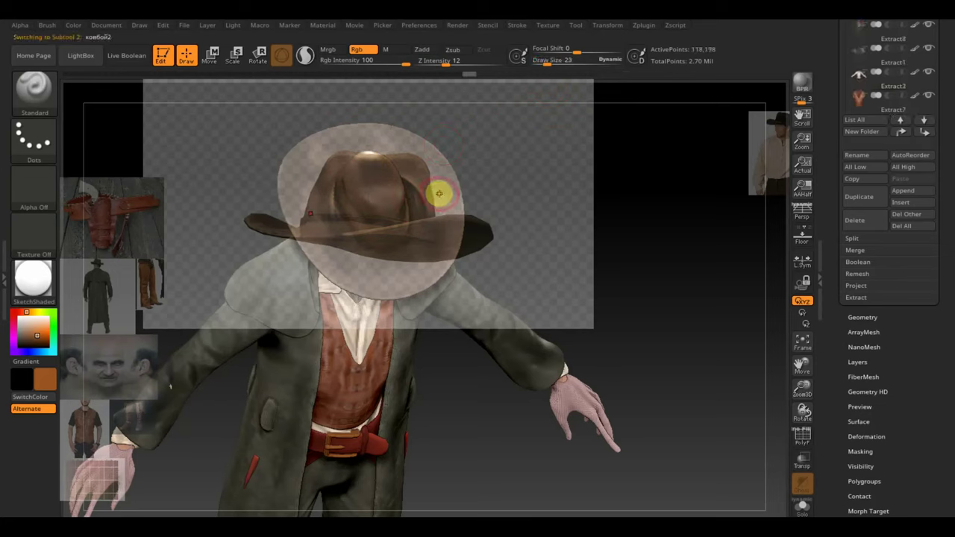
key("shift+z")
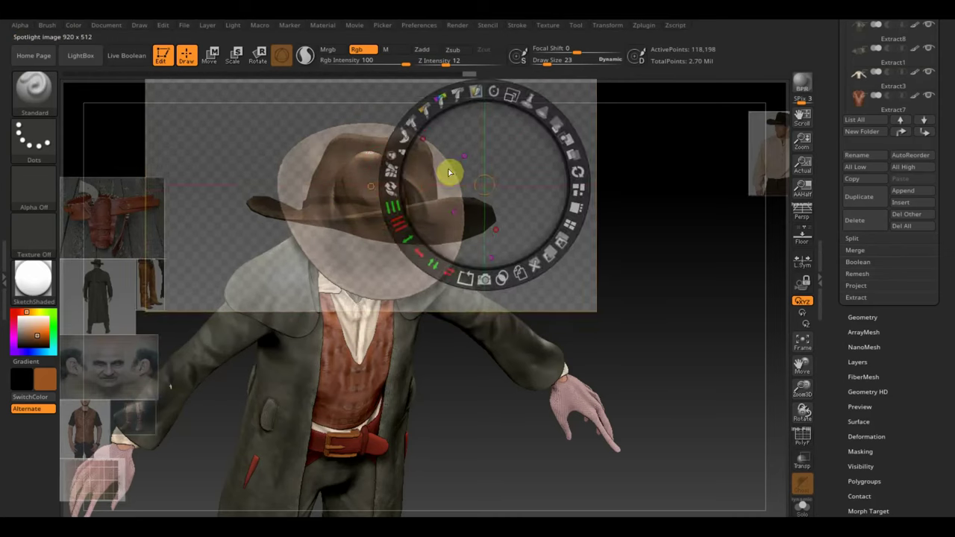
key("z")
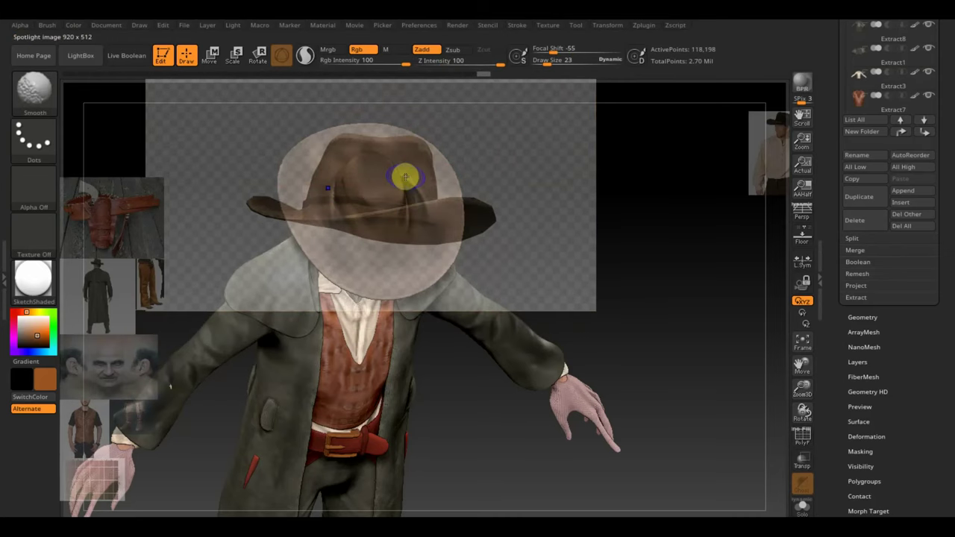
key("shift+z")
mouse_move(497, 181)
left_mouse_down()
mouse_move(558, 183)
mouse_move(526, 155)
mouse_move(539, 162)
mouse_move(563, 273)
mouse_move(537, 245)
mouse_move(545, 198)
mouse_move(588, 166)
mouse_move(535, 286)
left_mouse_up()
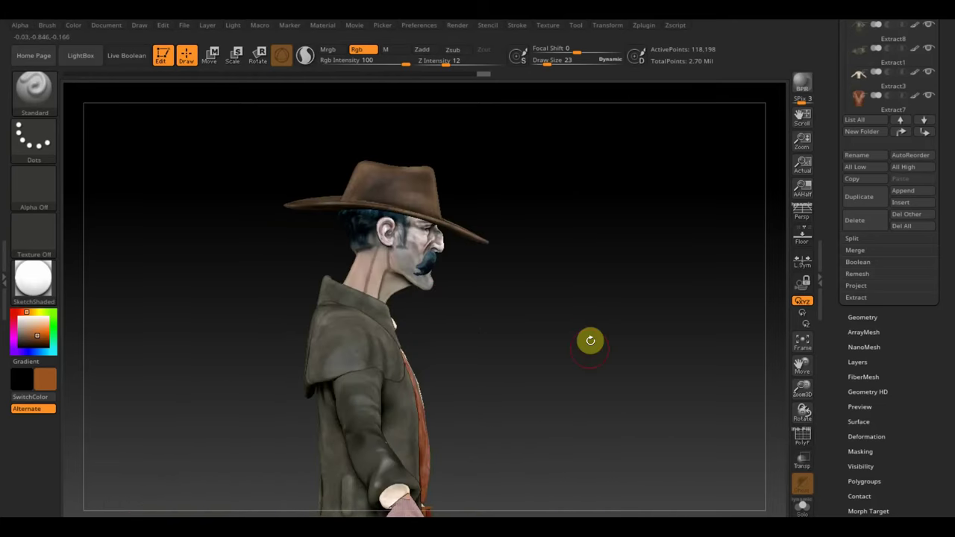
mouse_move(588, 341)
left_mouse_down("alt")
mouse_move(590, 279)
mouse_move(567, 273)
mouse_move(569, 297)
mouse_move(509, 306)
mouse_move(599, 262)
mouse_move(621, 267)
left_mouse_up("alt")
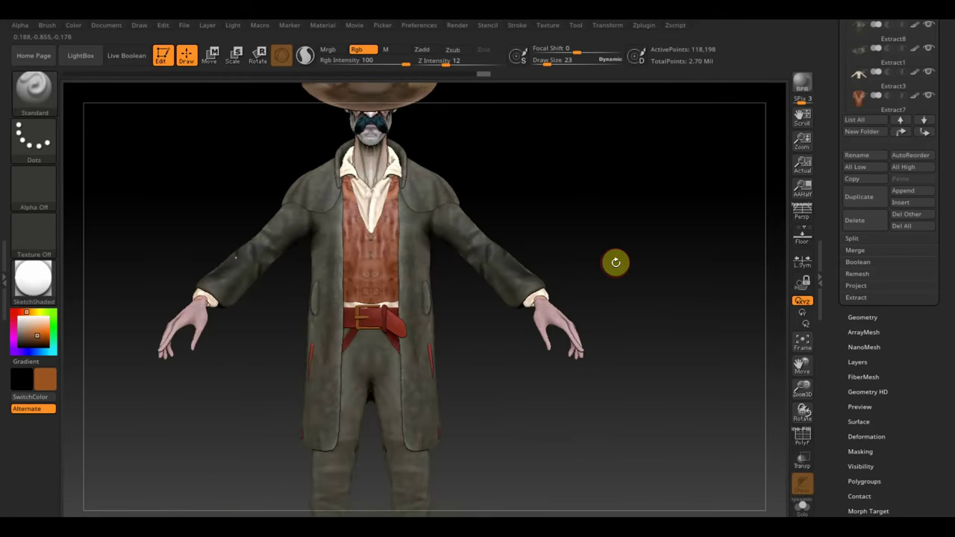
key("f")
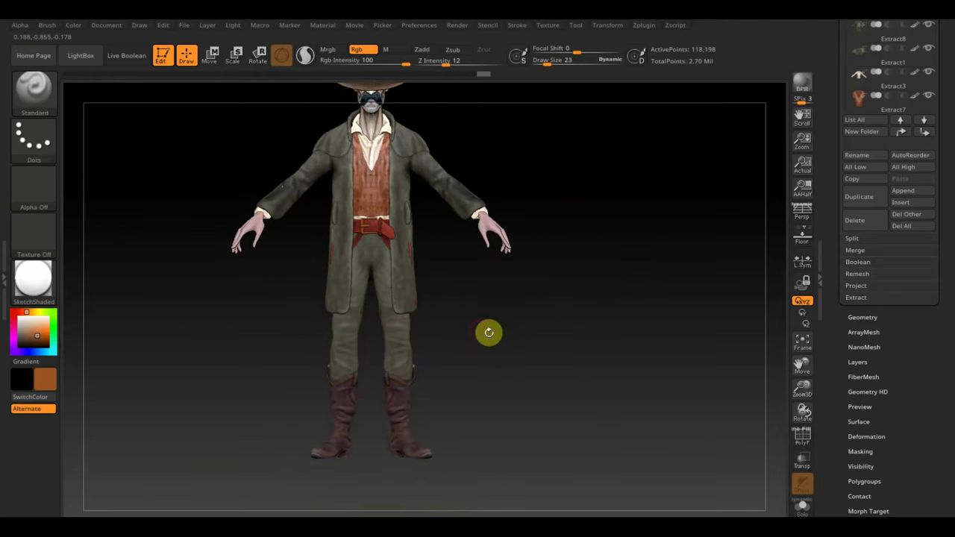
mouse_move(525, 366)
left_mouse_down()
mouse_move(526, 382)
mouse_move(528, 351)
left_mouse_up()
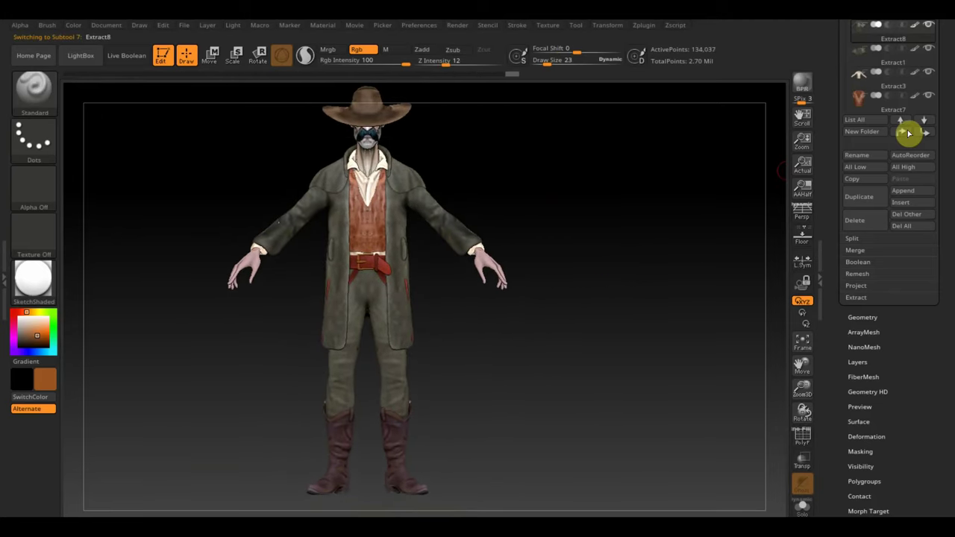
Turn off the Extract8 coat's visibility, then select the ковбой3_1 and Extract3 subtools.
scroll(943, 135, "up", 3)
left_click(933, 176)
left_click(929, 172)
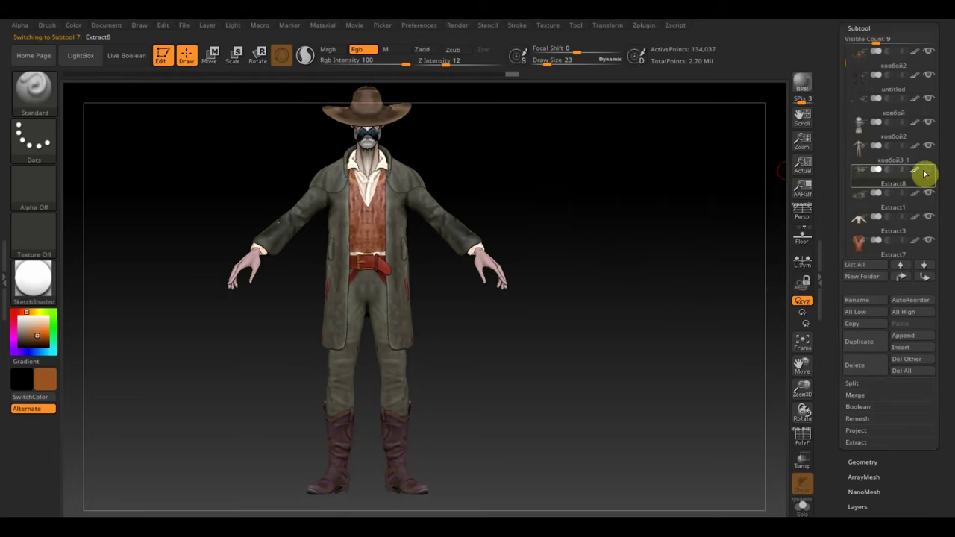
left_click(859, 210)
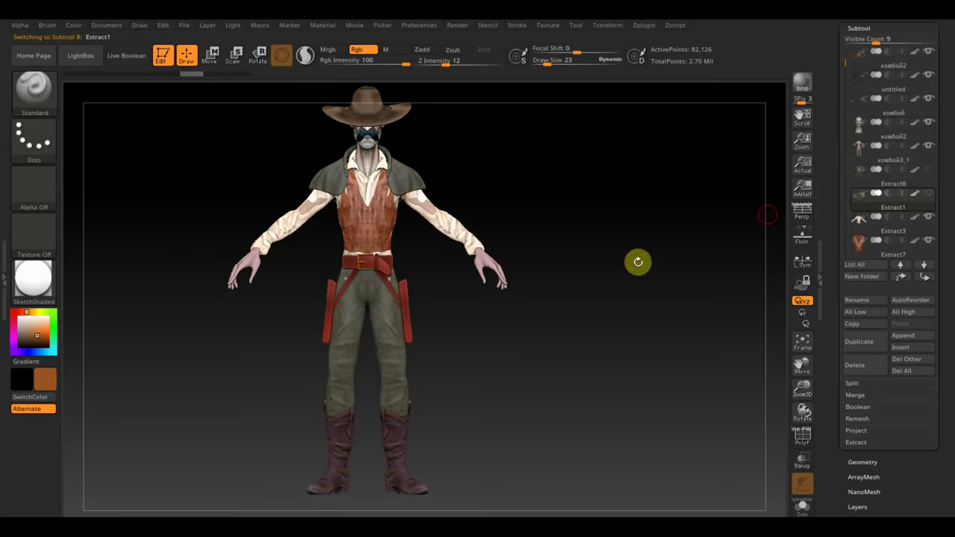
left_click(864, 168)
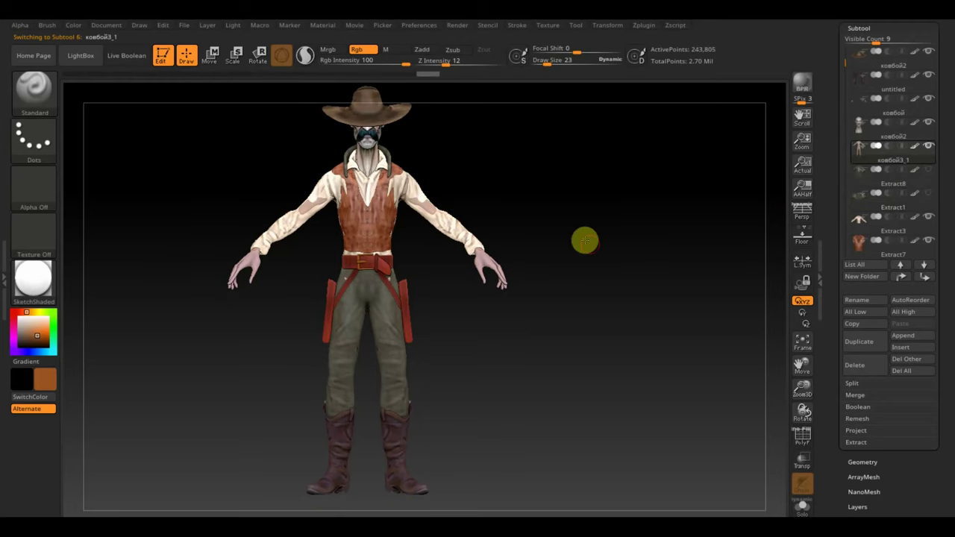
scroll(608, 281, "up", 3)
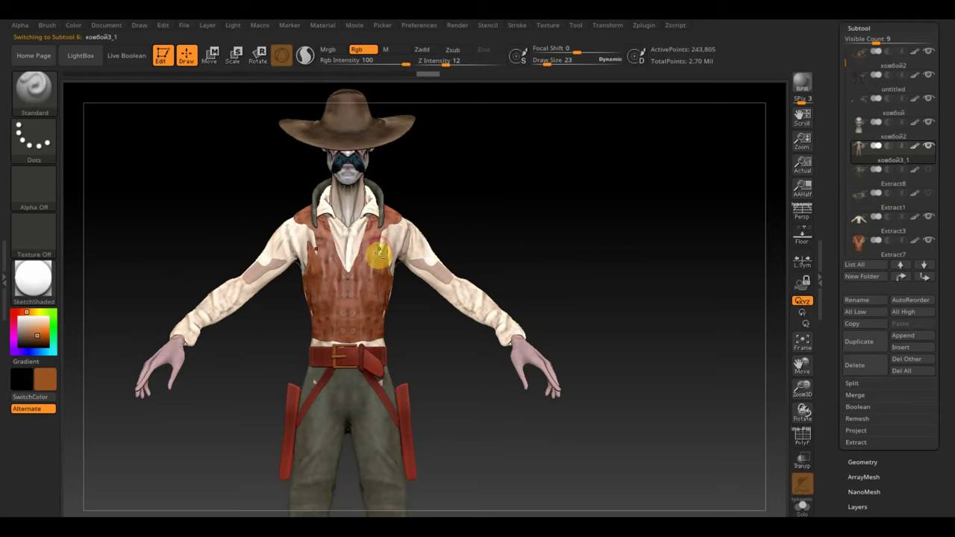
left_click(380, 250, "alt")
With the Move Topologic brush at Draw Size 90, pull the vest edges across the chest.
left_click(38, 90)
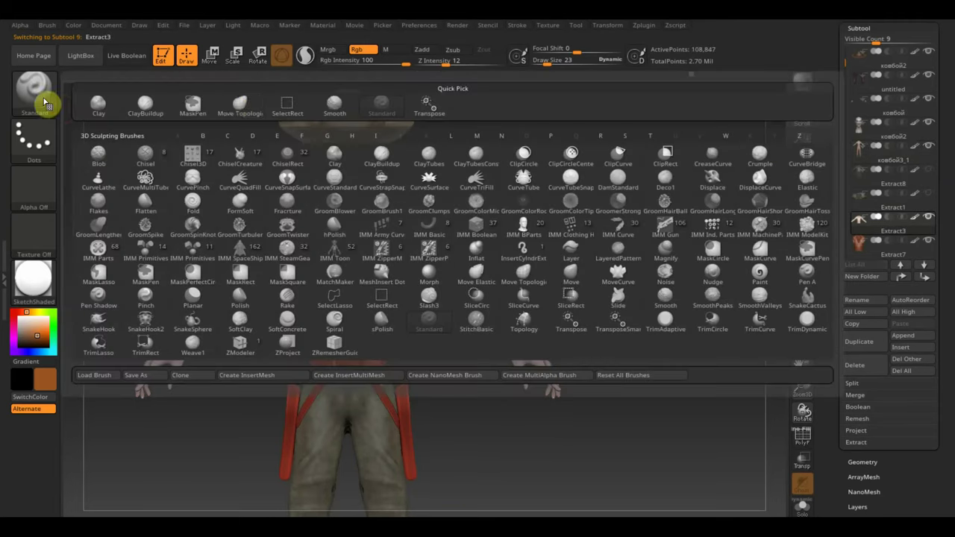
left_click(215, 102)
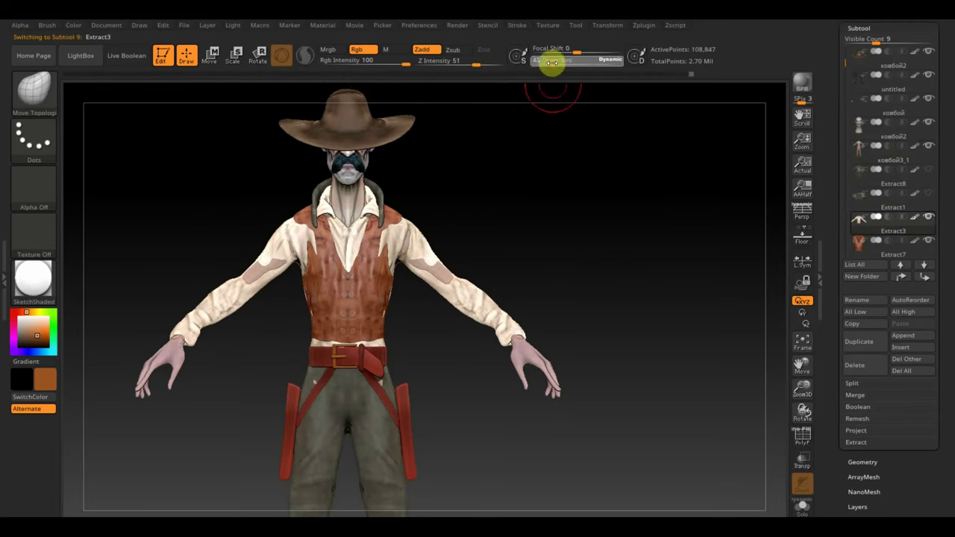
left_click_drag(547, 64, 559, 62)
left_click_drag(613, 198, 383, 288)
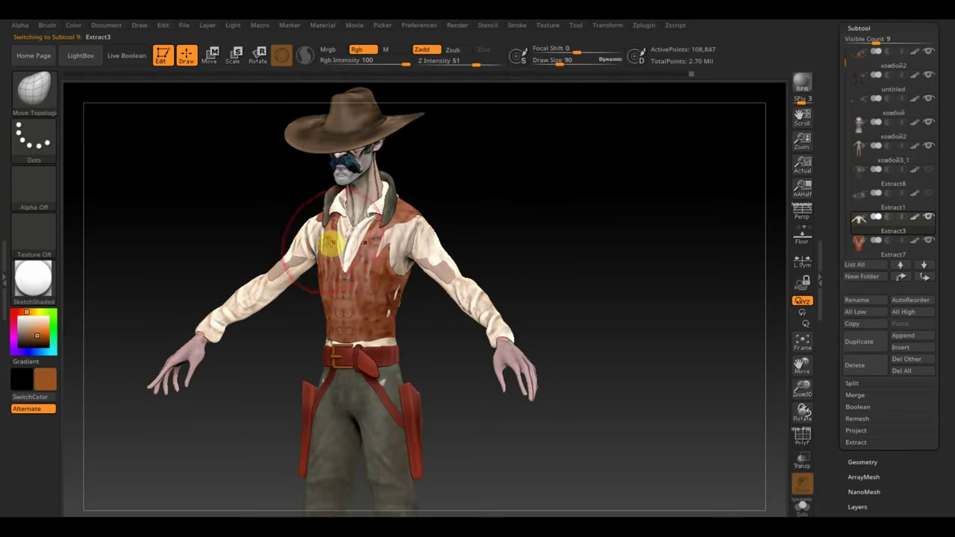
left_click_drag(321, 238, 324, 239)
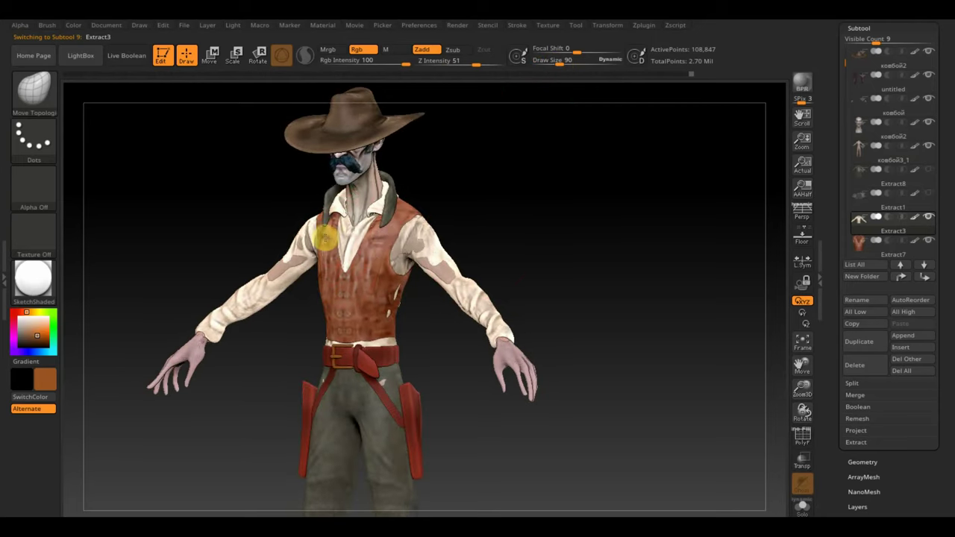
left_click_drag(478, 233, 542, 234)
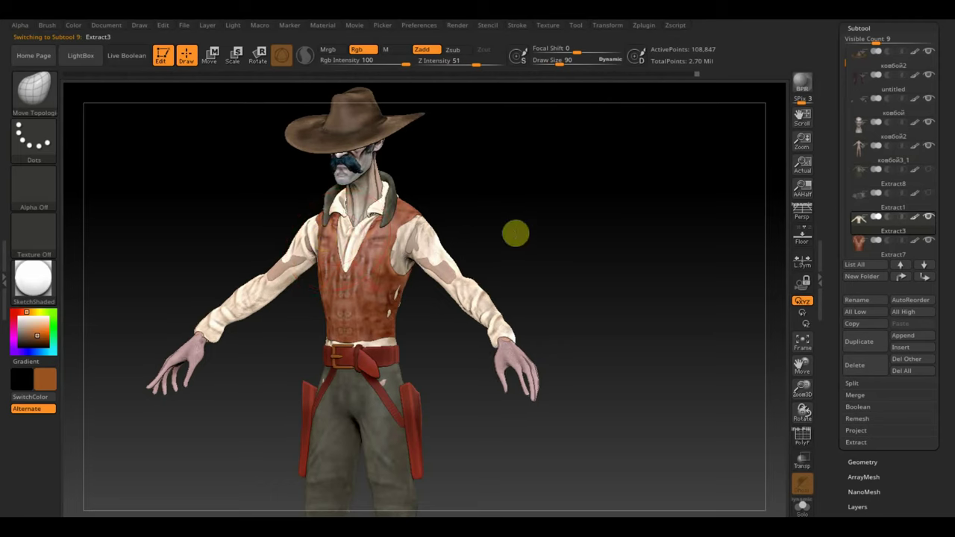
left_click_drag(451, 246, 380, 257)
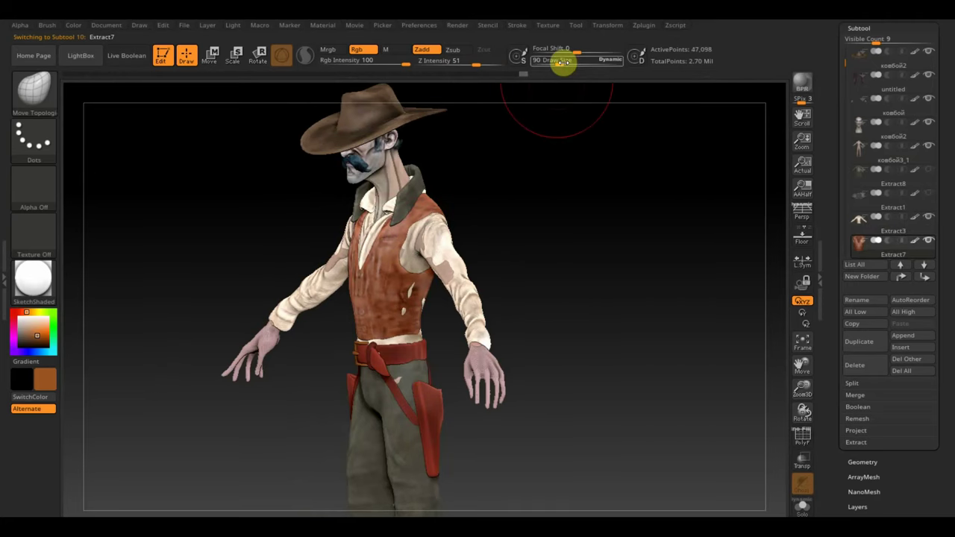
Reduce Draw Size to 51 and switch between Extract3 and the vest while checking the front.
left_click_drag(561, 61, 553, 63)
left_click_drag(529, 213, 540, 217)
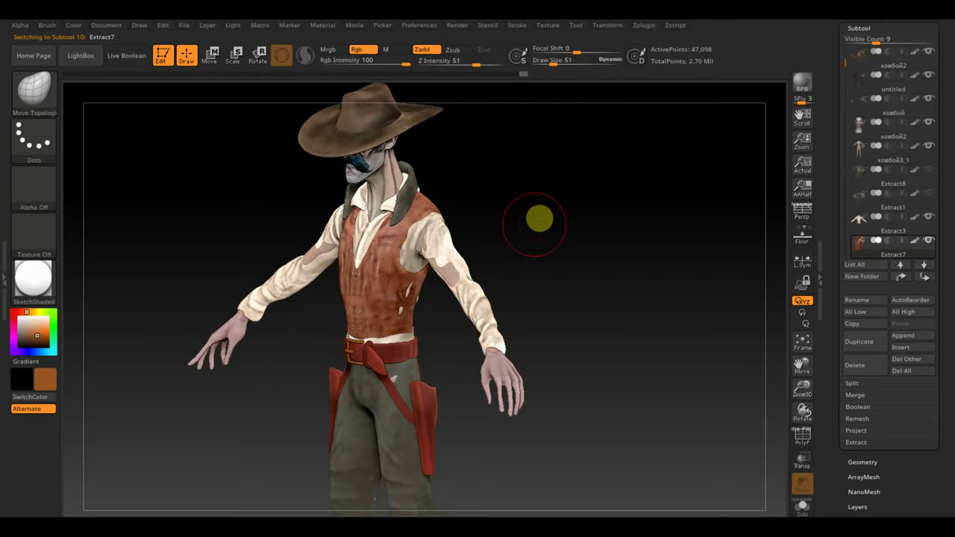
left_click(449, 265, "alt")
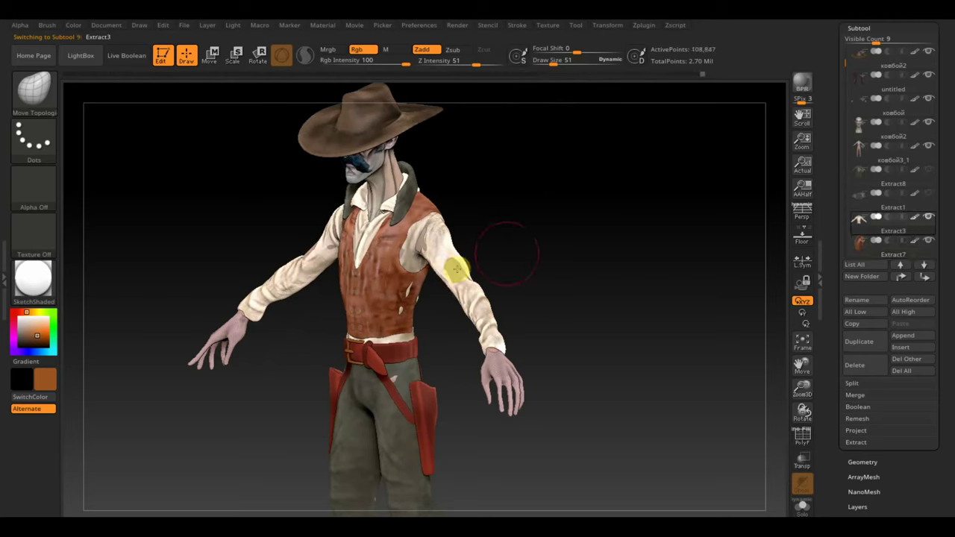
right_click_drag(457, 268, 533, 236, "shift")
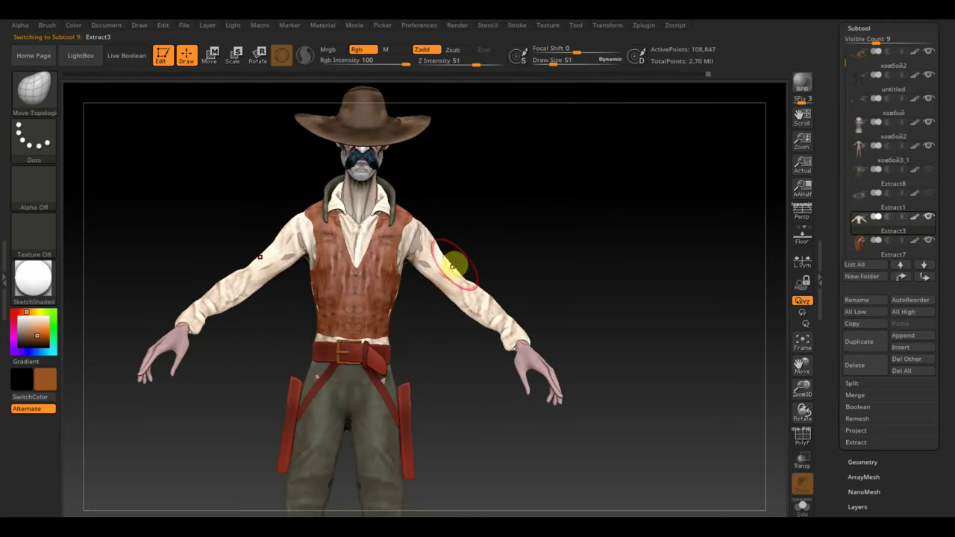
mouse_move(505, 234)
left_mouse_down()
mouse_move(486, 274)
mouse_move(410, 248)
left_mouse_up()
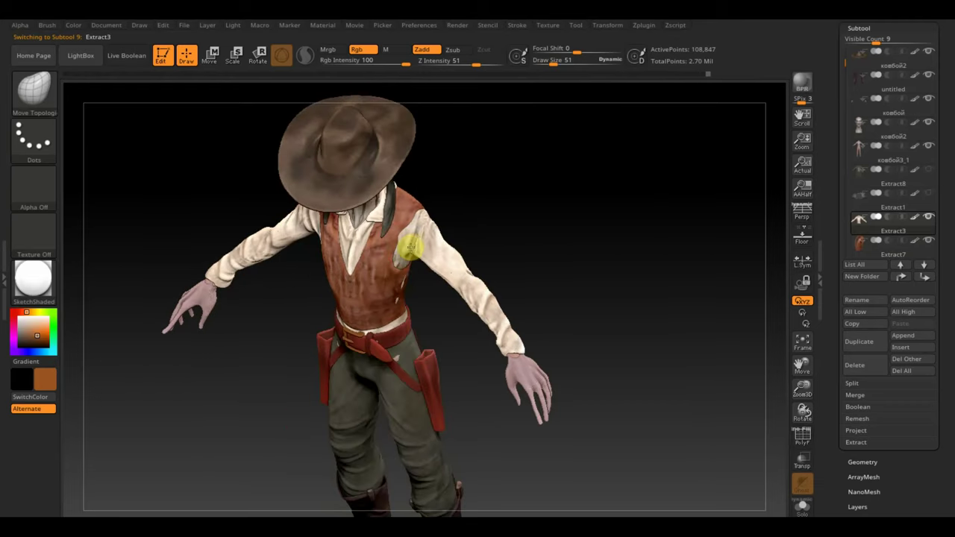
mouse_move(529, 208)
left_mouse_down()
mouse_move(551, 190)
mouse_move(533, 209)
left_mouse_up()
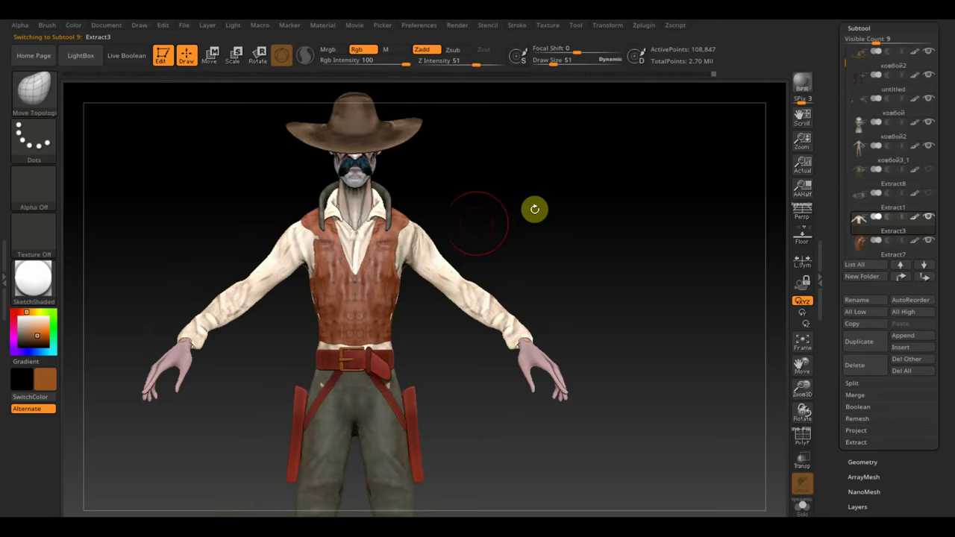
left_click(322, 237, "alt")
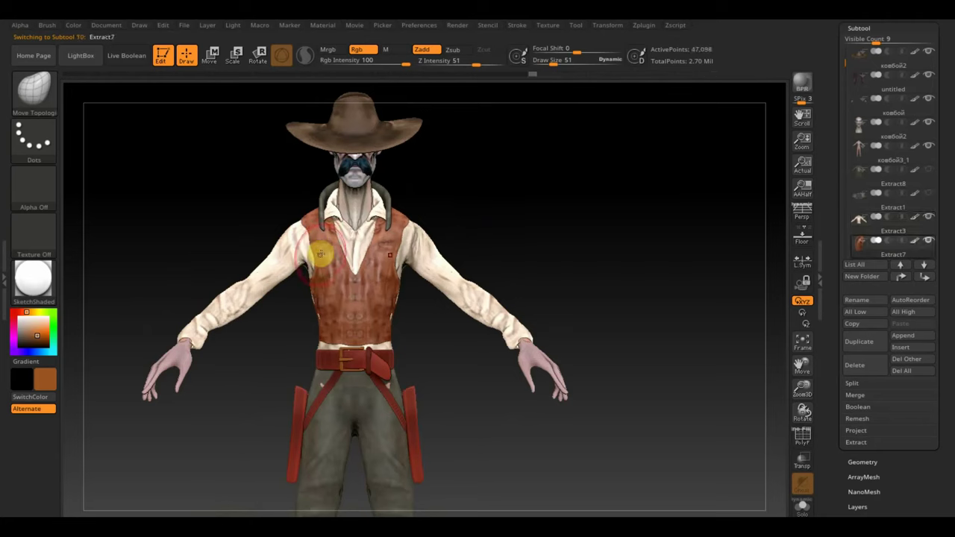
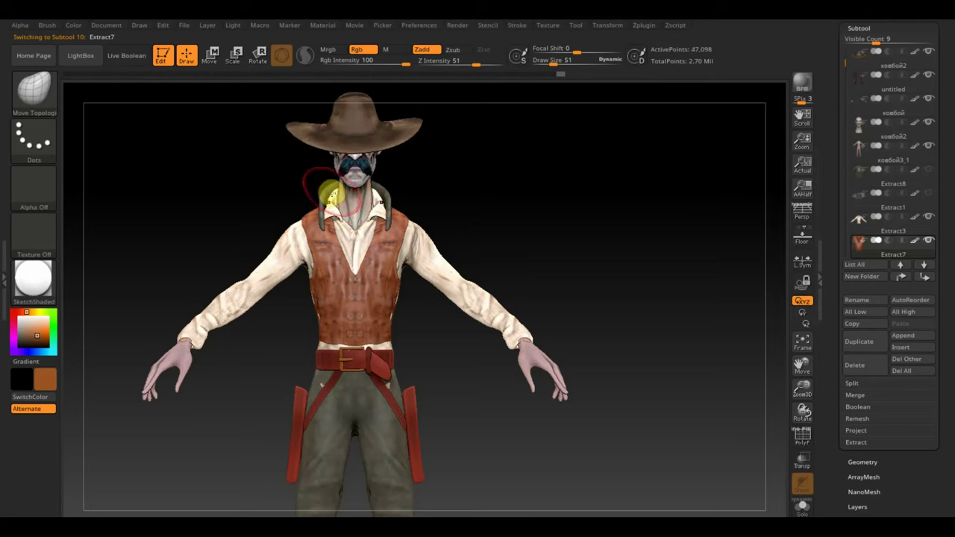
Select the neck, vest, holster and strap subtools, orbiting the model between back and front.
left_click(326, 192, "alt")
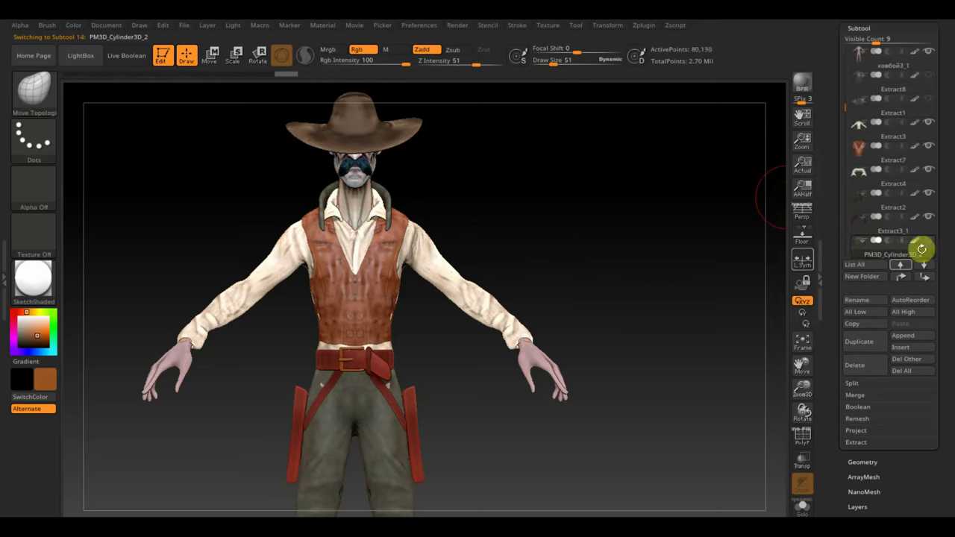
left_click(387, 303, "alt")
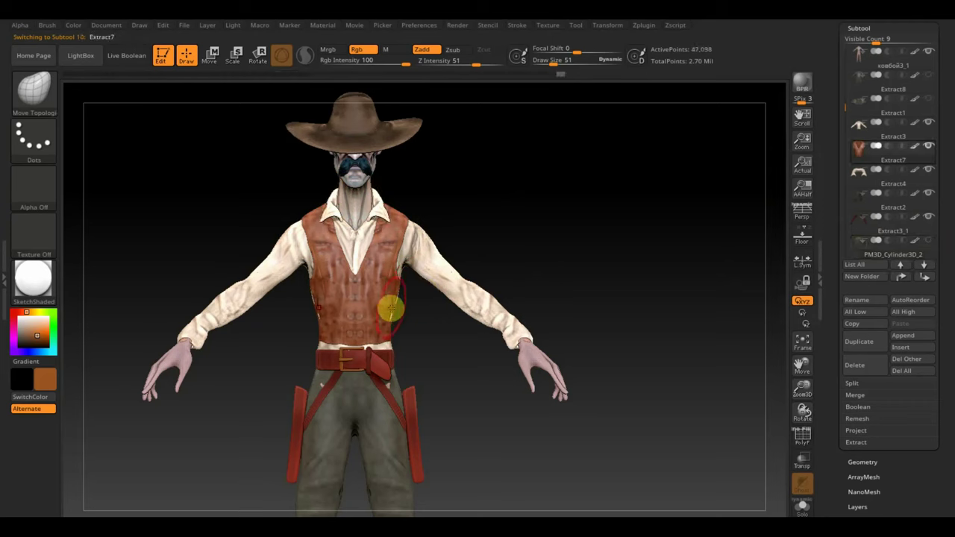
mouse_move(393, 306)
right_mouse_down()
mouse_move(405, 330)
mouse_move(335, 335)
mouse_move(360, 357)
mouse_move(440, 317)
mouse_move(586, 320)
mouse_move(552, 313)
right_mouse_up()
mouse_move(657, 258)
right_mouse_down()
mouse_move(656, 273)
mouse_move(673, 280)
mouse_move(517, 368)
mouse_move(509, 389)
right_mouse_up()
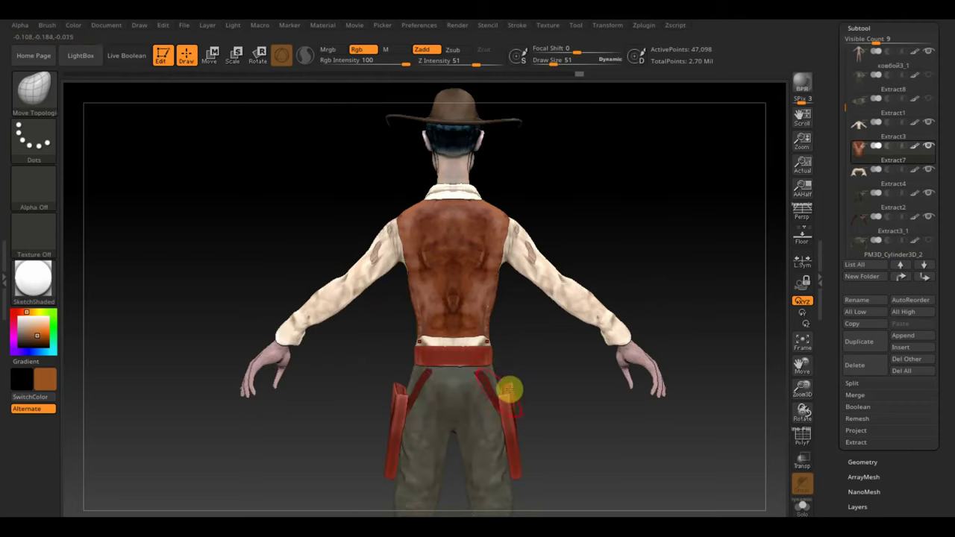
left_click(481, 383, "alt")
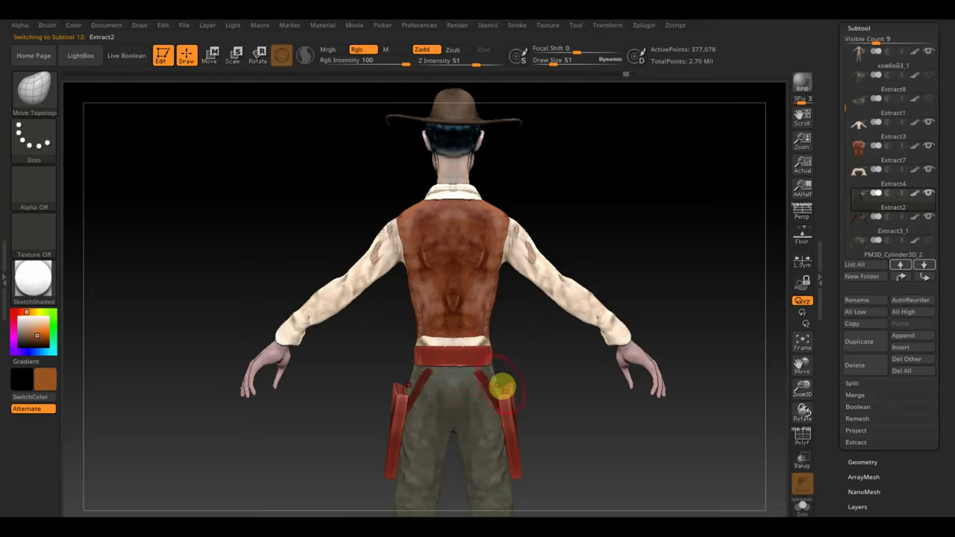
left_click(484, 381, "alt")
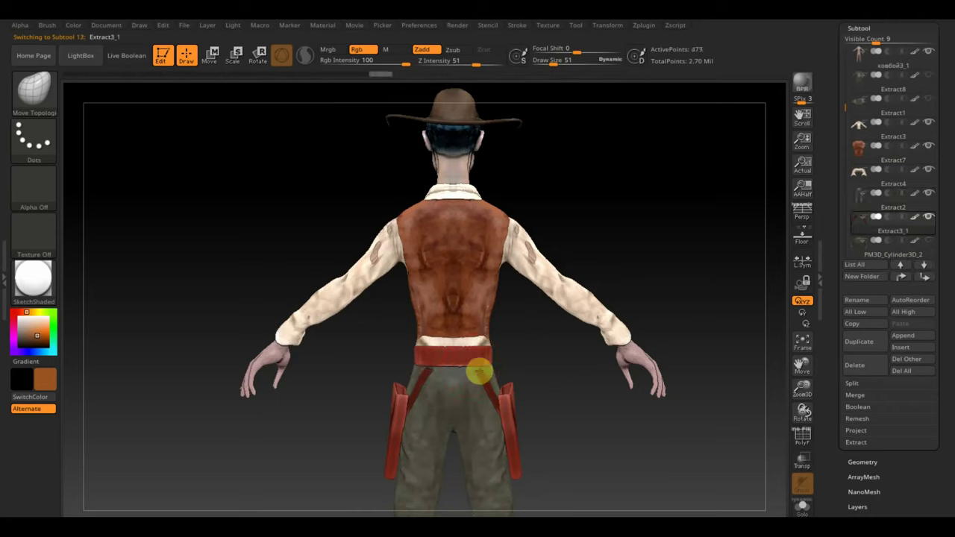
left_click_drag(560, 361, 645, 394, "shift")
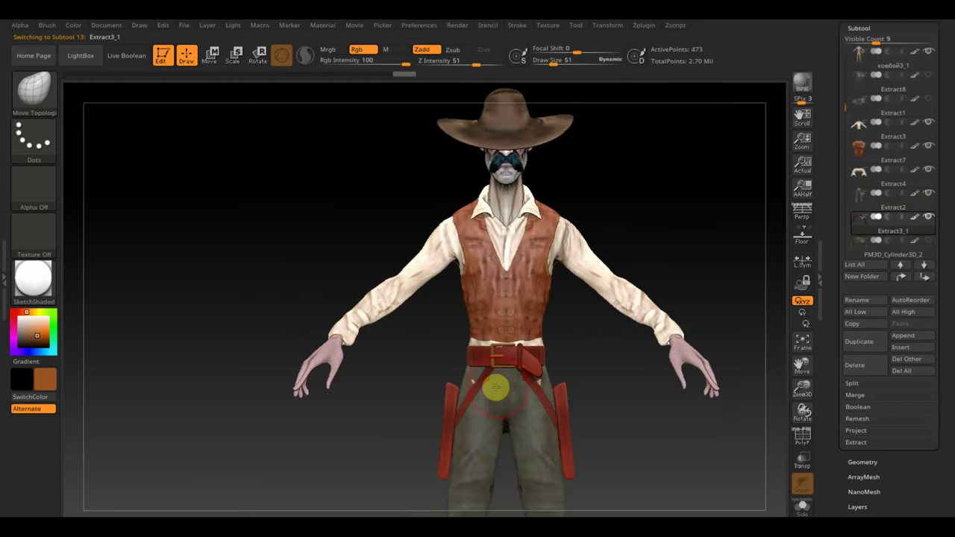
mouse_move(615, 420)
left_mouse_down()
mouse_move(593, 379)
mouse_move(696, 405)
mouse_move(609, 412)
mouse_move(630, 403)
mouse_move(578, 331)
left_mouse_up()
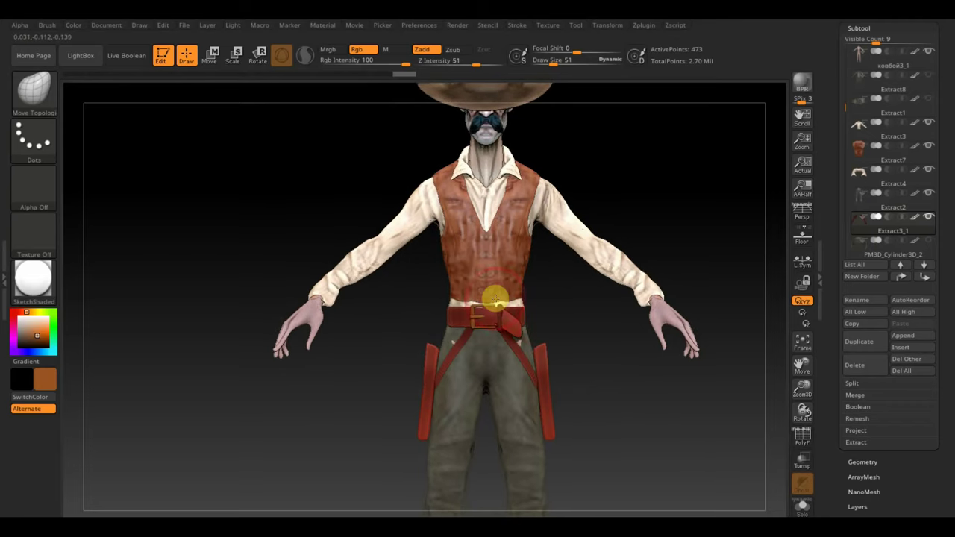
Select the vest, then the shirt collar, checking each from rear and front views.
left_click(495, 299, "alt")
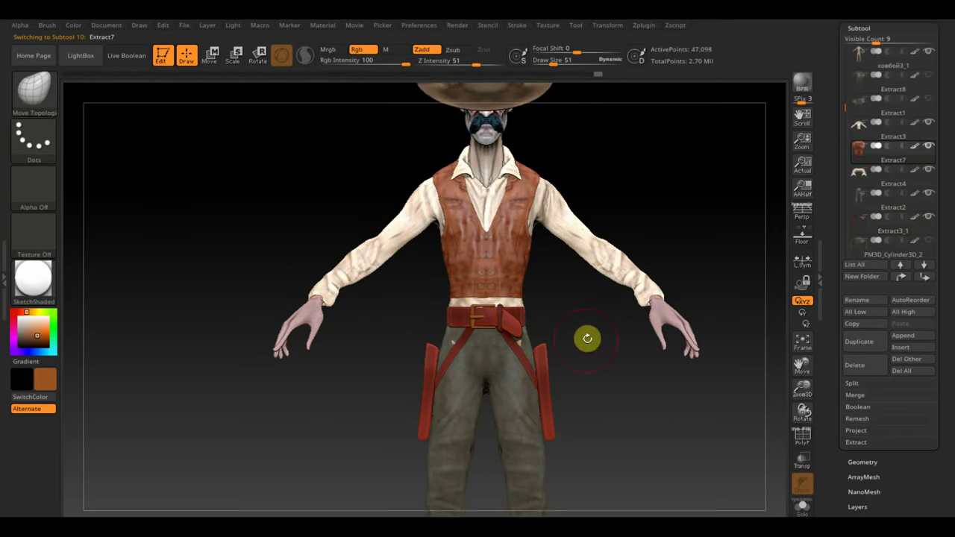
mouse_move(586, 337)
left_mouse_down()
mouse_move(629, 358)
mouse_move(632, 341)
mouse_move(666, 334)
mouse_move(608, 361)
left_mouse_up()
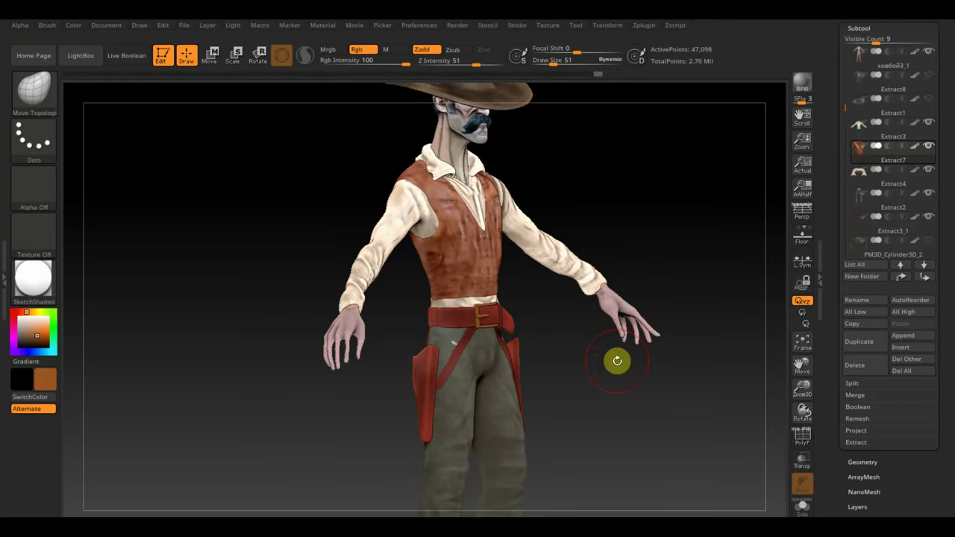
mouse_move(617, 358)
left_mouse_down()
mouse_move(677, 409)
mouse_move(676, 309)
mouse_move(654, 284)
mouse_move(656, 420)
mouse_move(648, 394)
left_mouse_up()
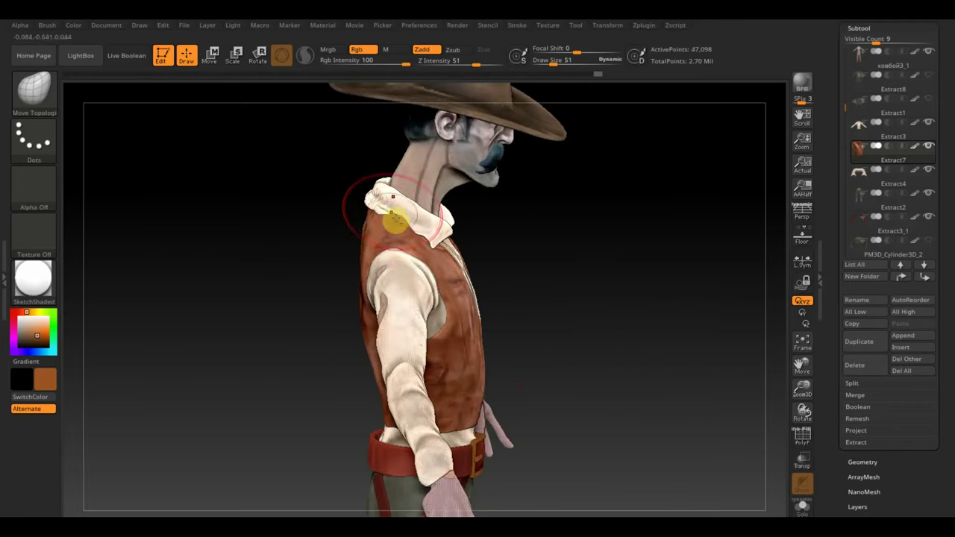
left_click(391, 209, "alt")
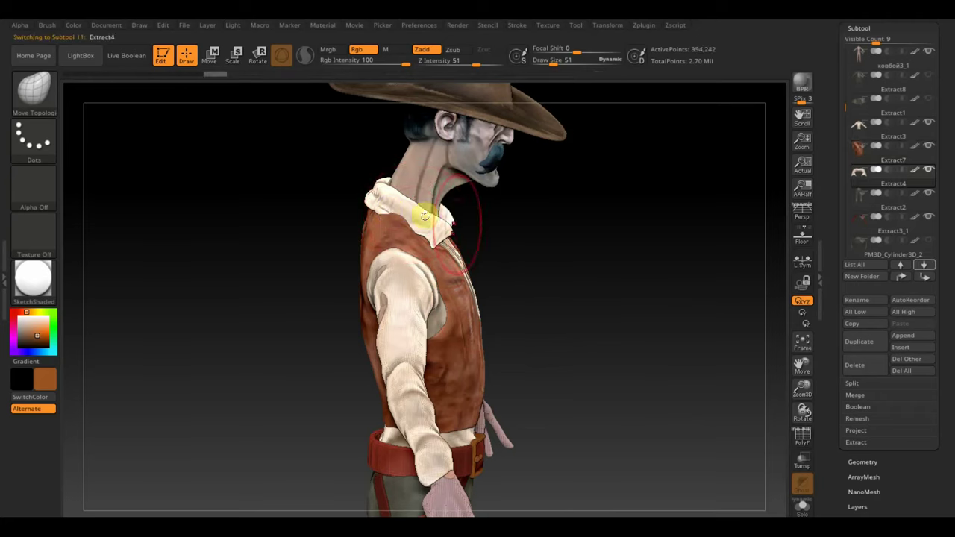
left_click_drag(423, 217, 509, 234)
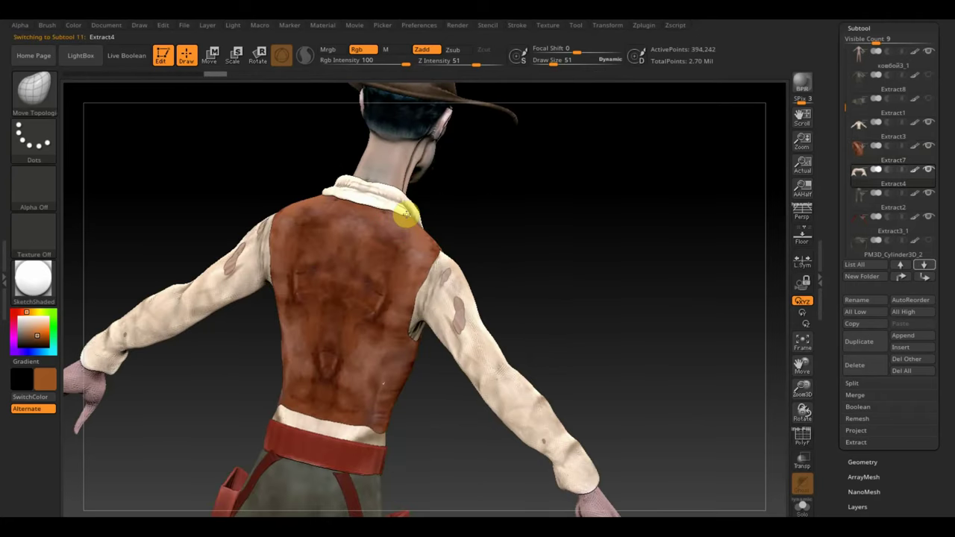
mouse_move(602, 216)
left_mouse_down()
mouse_move(522, 246)
mouse_move(505, 224)
left_mouse_up()
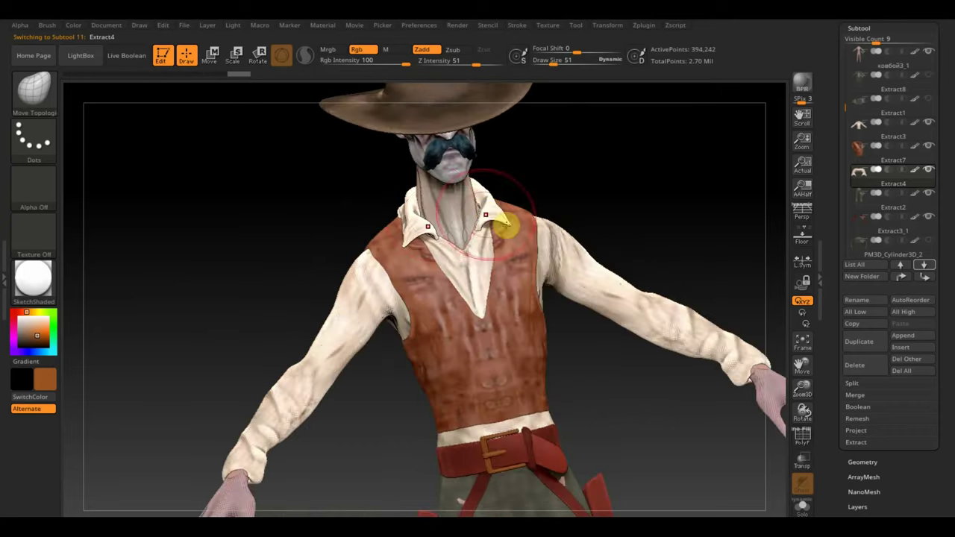
Set Draw Size to 45, then orbit the figure to inspect the collar from the front.
left_click_drag(552, 62, 552, 63)
left_click_drag(561, 93, 567, 171)
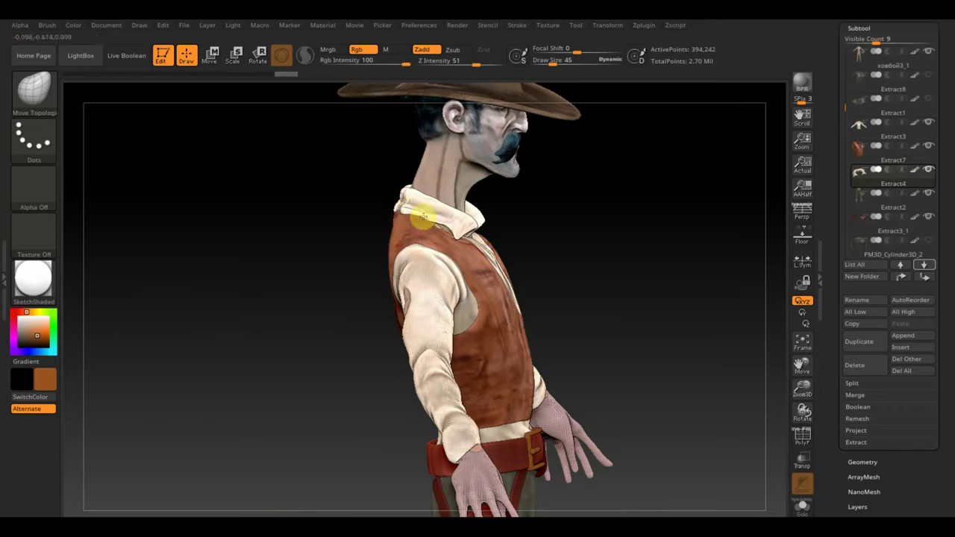
mouse_move(522, 217)
left_mouse_down()
mouse_move(609, 226)
mouse_move(415, 233)
left_mouse_up()
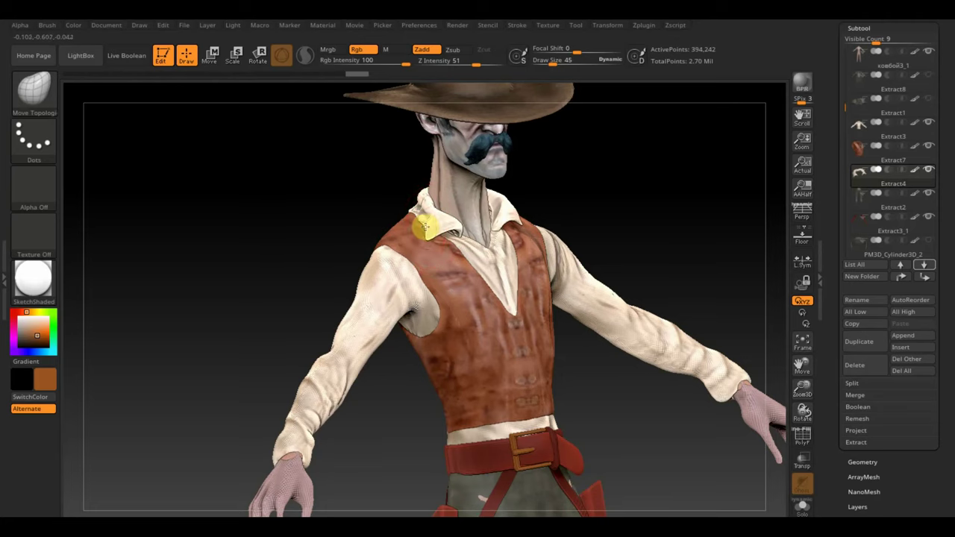
mouse_move(571, 222)
left_mouse_down()
mouse_move(631, 209)
mouse_move(650, 216)
left_mouse_up()
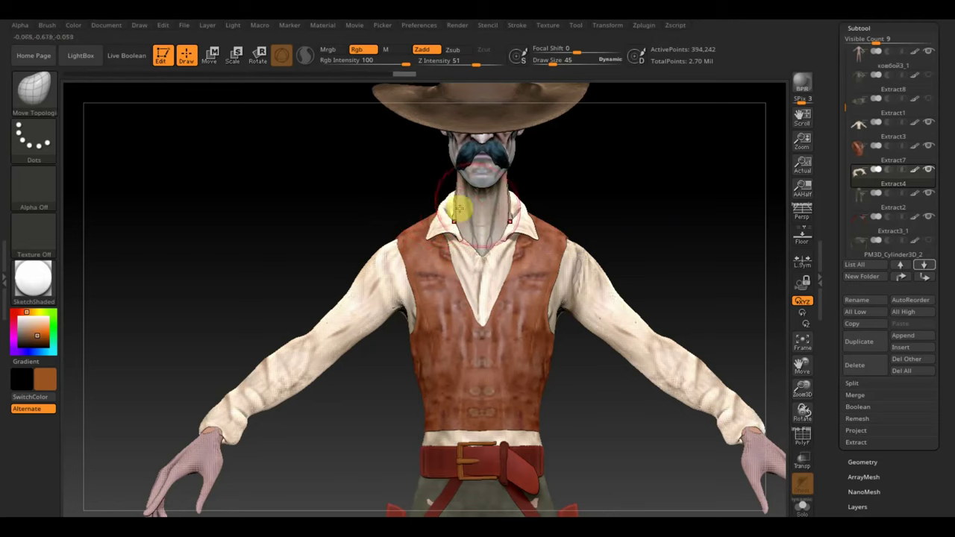
mouse_move(676, 198)
left_mouse_down()
mouse_move(703, 213)
mouse_move(672, 164)
mouse_move(663, 221)
mouse_move(654, 187)
mouse_move(660, 209)
left_mouse_up()
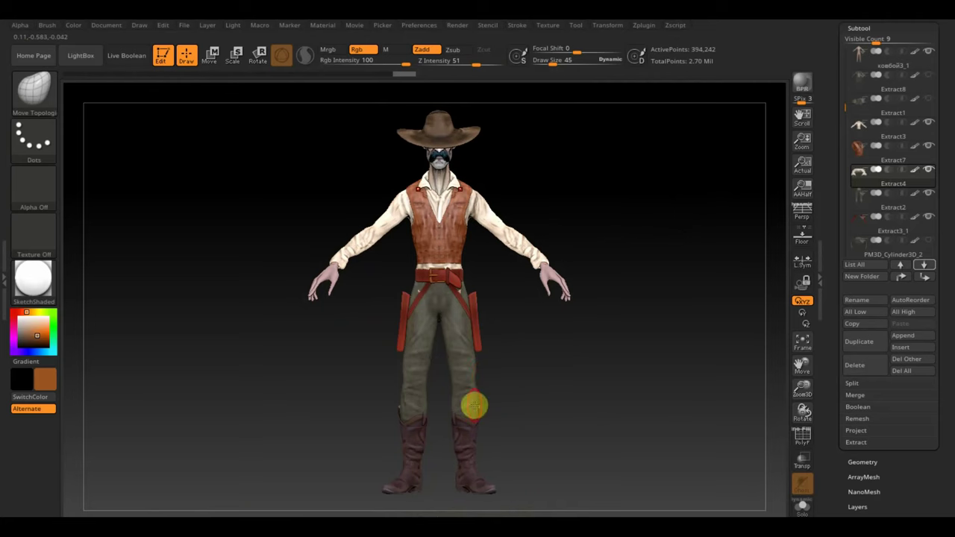
mouse_move(633, 343)
left_mouse_down()
mouse_move(518, 343)
mouse_move(599, 348)
mouse_move(607, 339)
mouse_move(586, 354)
mouse_move(538, 360)
left_mouse_up()
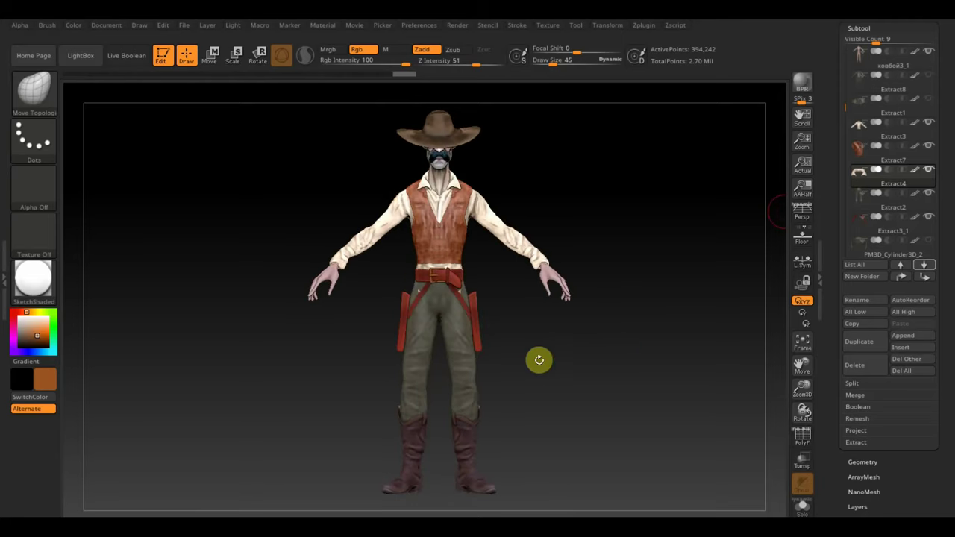
left_click(863, 66)
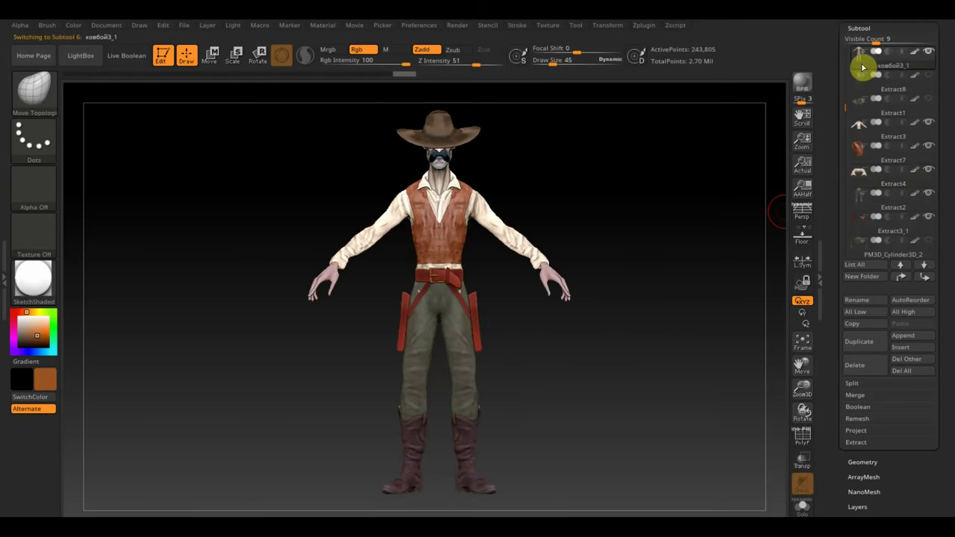
left_click(927, 122)
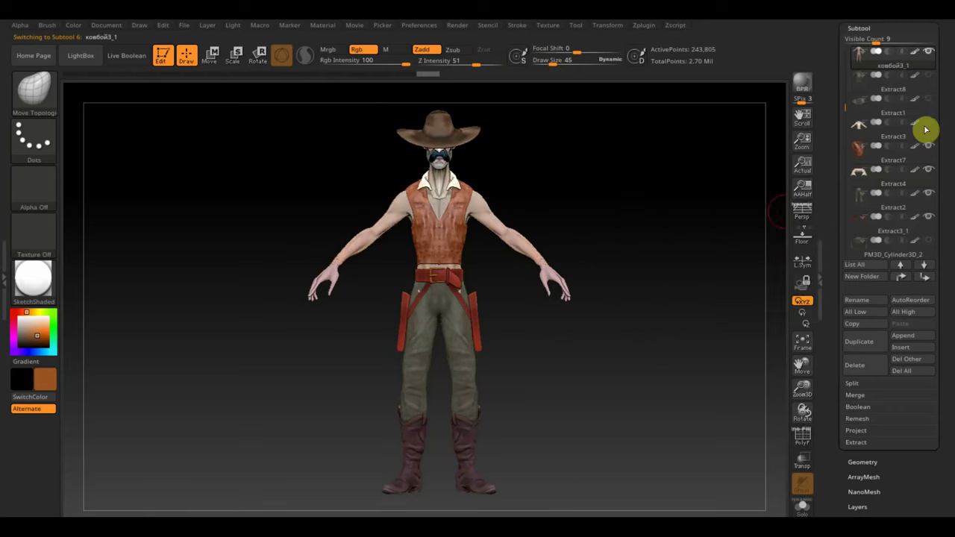
mouse_move(676, 226)
left_mouse_down()
mouse_move(663, 232)
mouse_move(695, 231)
mouse_move(679, 240)
left_mouse_up()
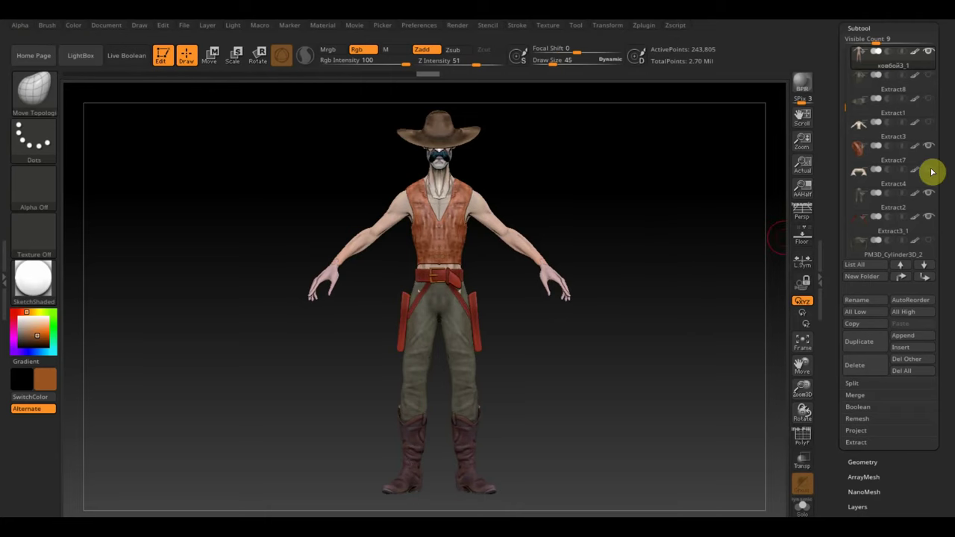
mouse_move(594, 262)
left_mouse_down()
mouse_move(679, 257)
mouse_move(646, 262)
mouse_move(652, 358)
mouse_move(680, 440)
left_mouse_up()
mouse_move(686, 390)
left_mouse_down()
mouse_move(655, 354)
mouse_move(625, 360)
mouse_move(723, 347)
mouse_move(684, 358)
mouse_move(660, 290)
mouse_move(631, 255)
mouse_move(639, 284)
mouse_move(622, 301)
mouse_move(579, 335)
mouse_move(557, 321)
mouse_move(608, 320)
mouse_move(607, 353)
mouse_move(599, 338)
mouse_move(608, 349)
left_mouse_up()
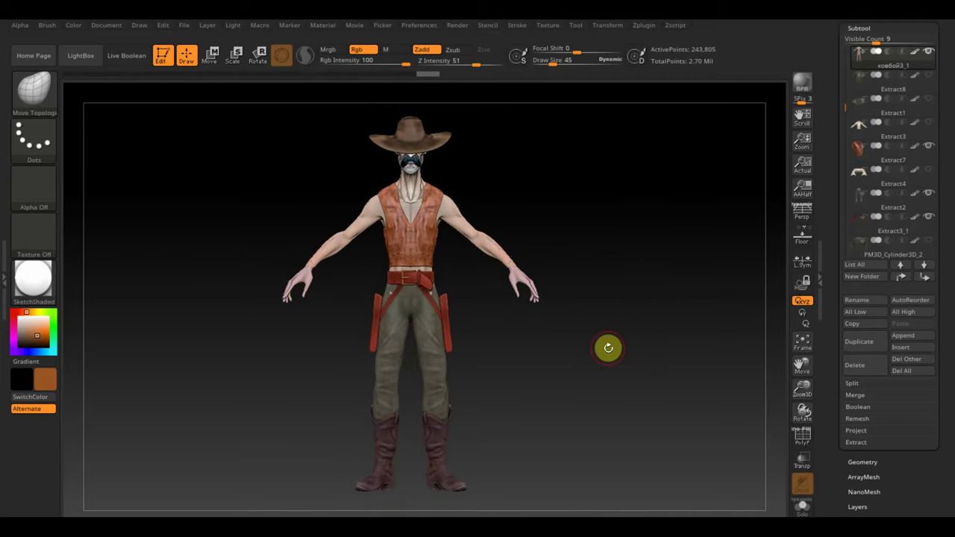
mouse_move(608, 347)
left_mouse_down()
mouse_move(616, 369)
mouse_move(631, 371)
mouse_move(508, 367)
left_mouse_up()
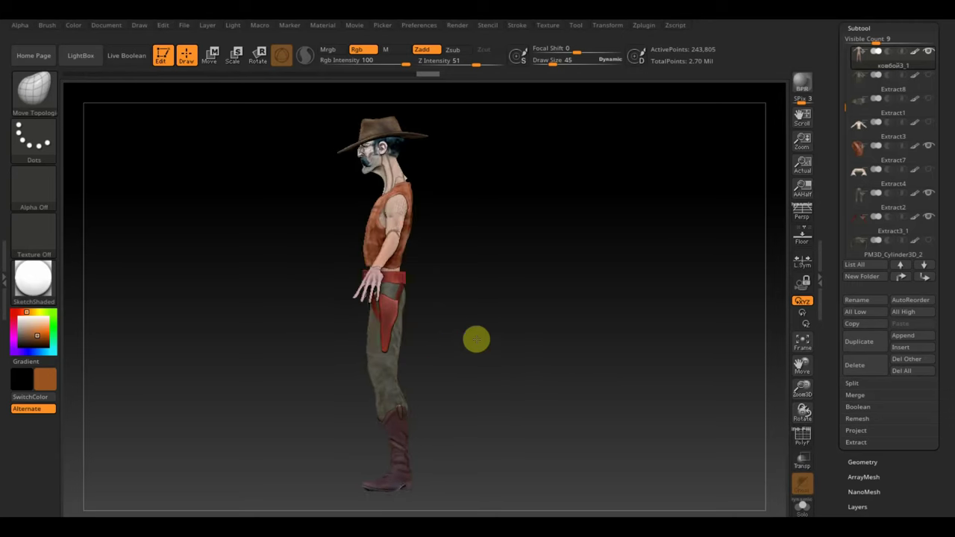
left_click_drag(475, 339, 507, 343)
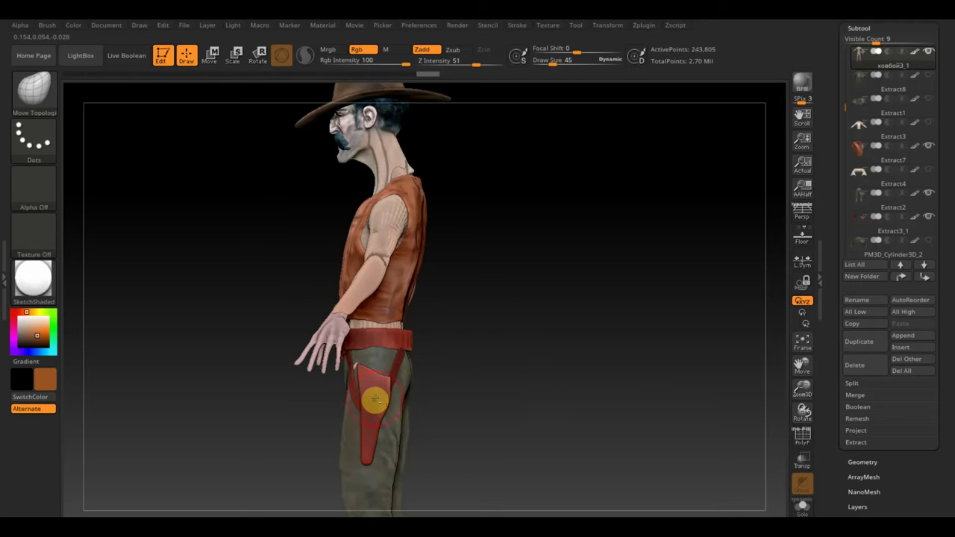
left_click(364, 397, "alt")
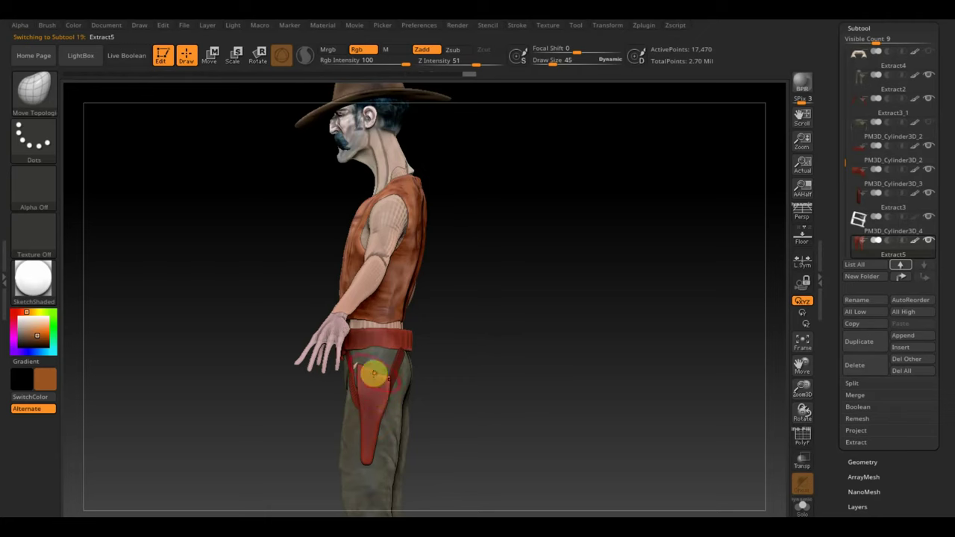
mouse_move(473, 390)
left_mouse_down()
mouse_move(437, 470)
mouse_move(416, 422)
left_mouse_up()
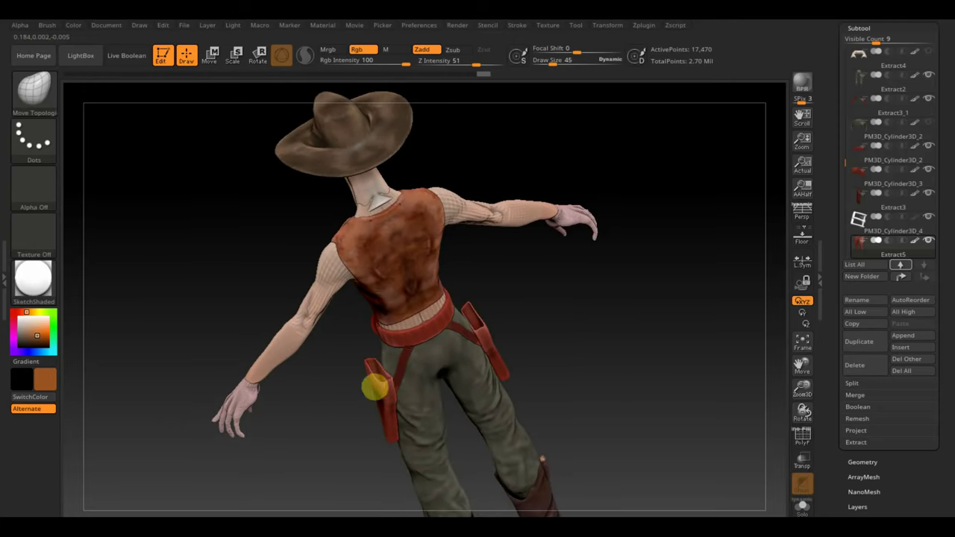
mouse_move(561, 358)
left_mouse_down()
mouse_move(572, 324)
mouse_move(641, 355)
mouse_move(637, 363)
left_mouse_up()
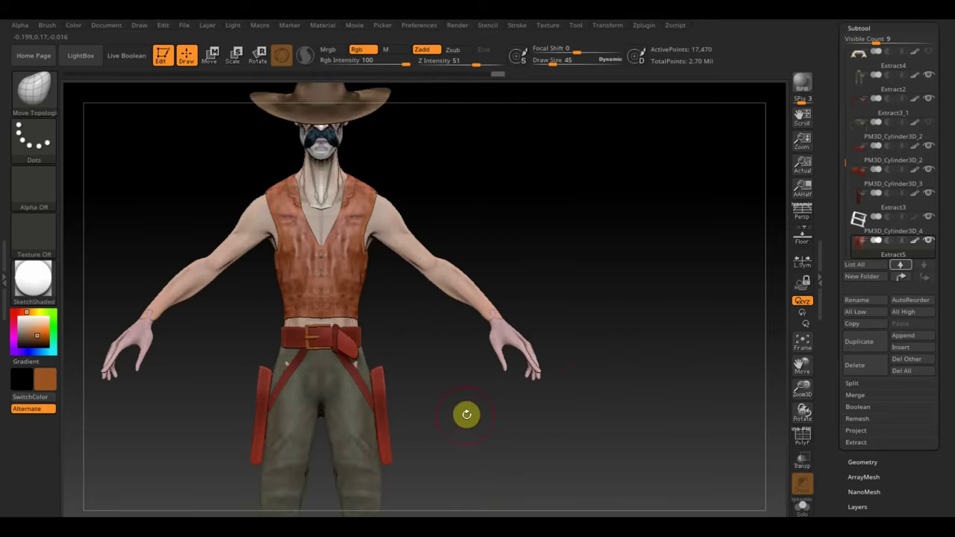
left_click_drag(467, 413, 504, 344, "alt")
left_click_drag(357, 319, 417, 329)
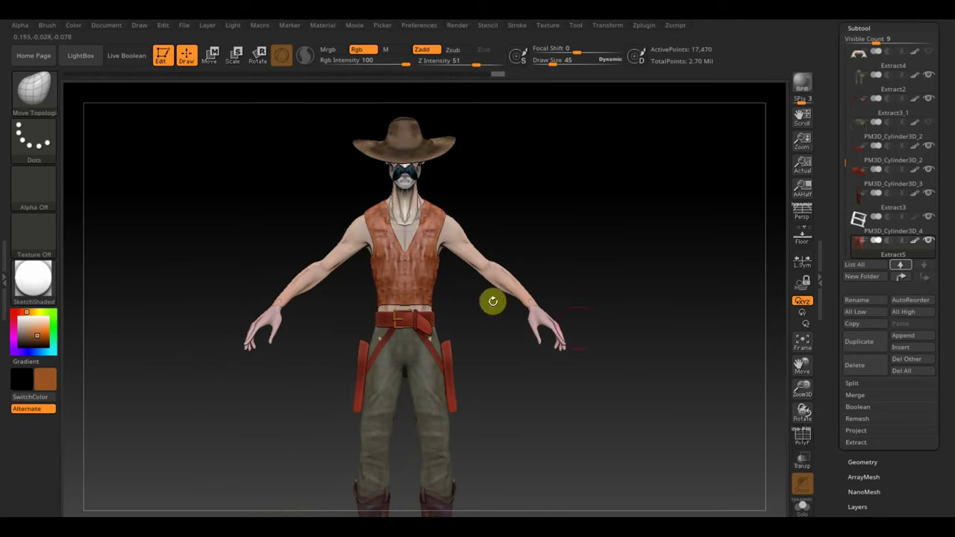
key("shift")
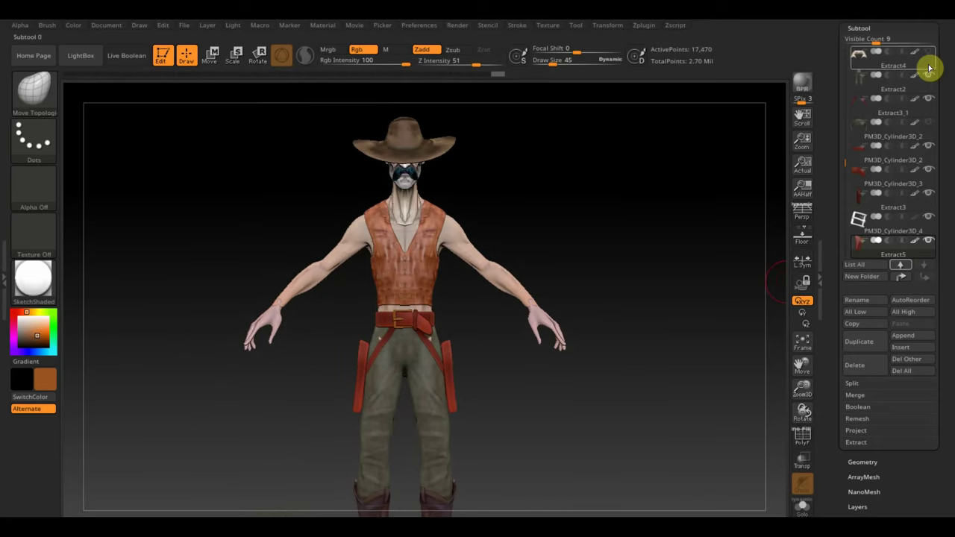
Hide the vest subtool to expose the bare torso.
mouse_move(893, 89)
left_click(424, 251, "alt")
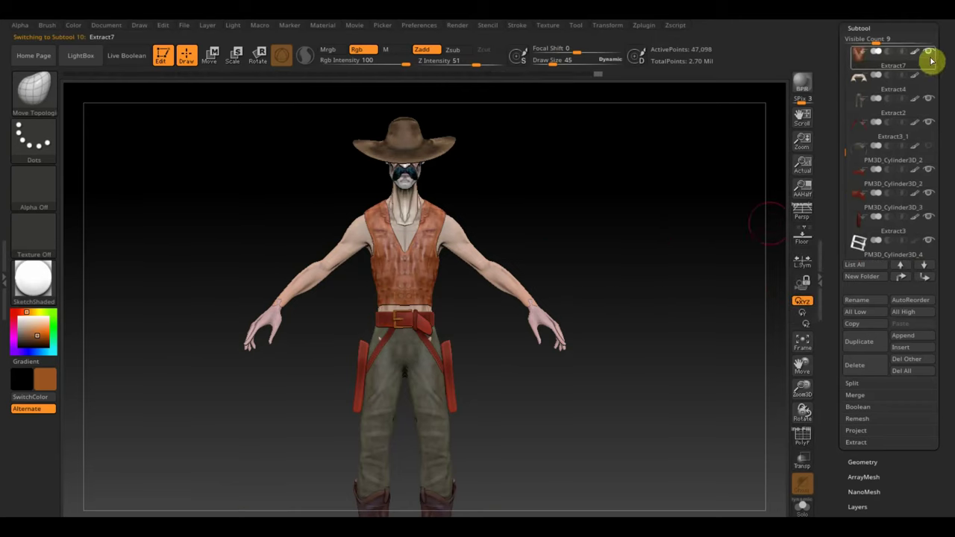
mouse_move(893, 57)
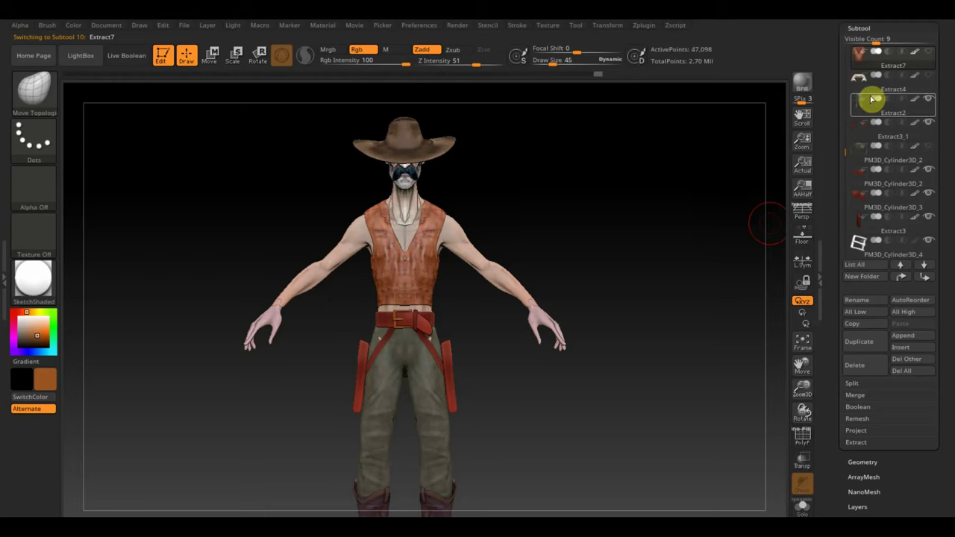
left_click(861, 113)
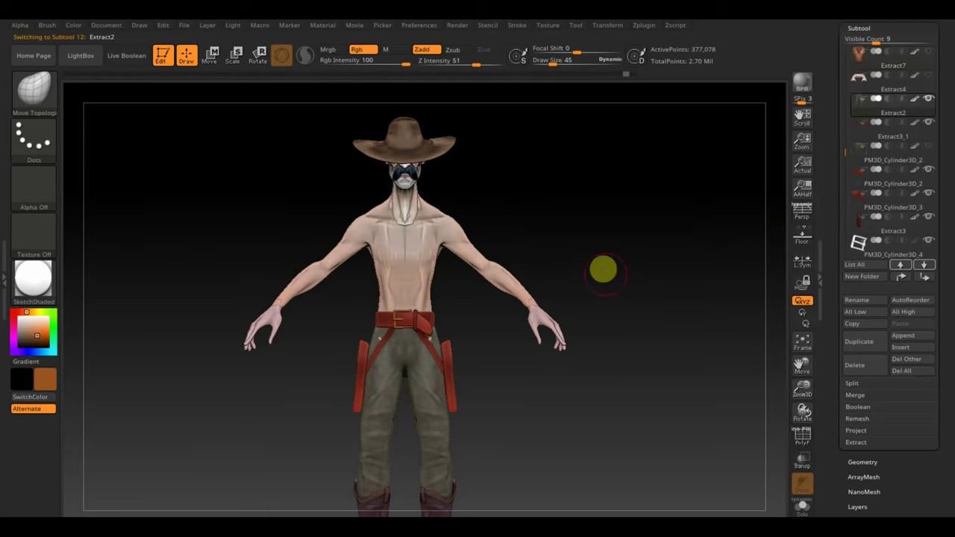
left_click_drag(611, 274, 624, 277)
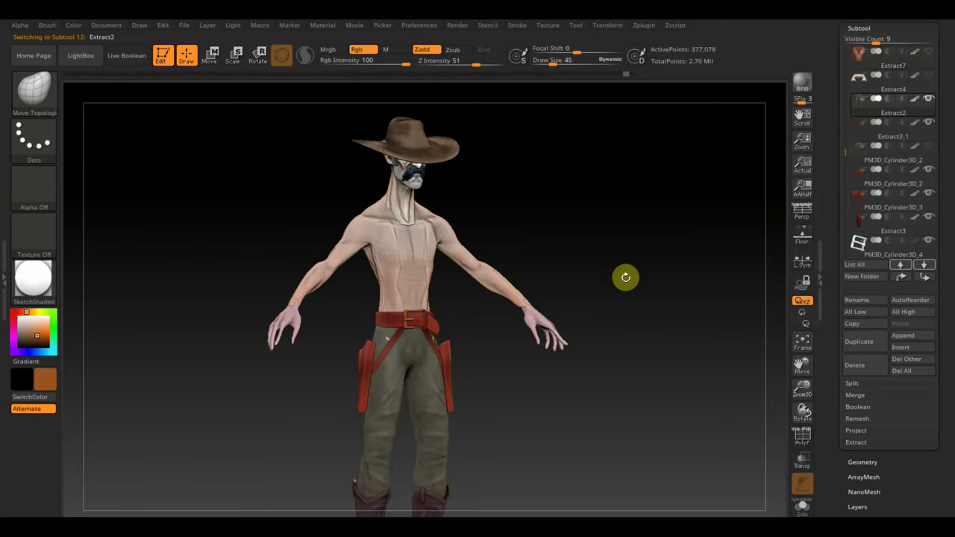
Select the body subtool and smooth the chest striations with the Smooth brush.
left_click(400, 290, "alt")
key("shift")
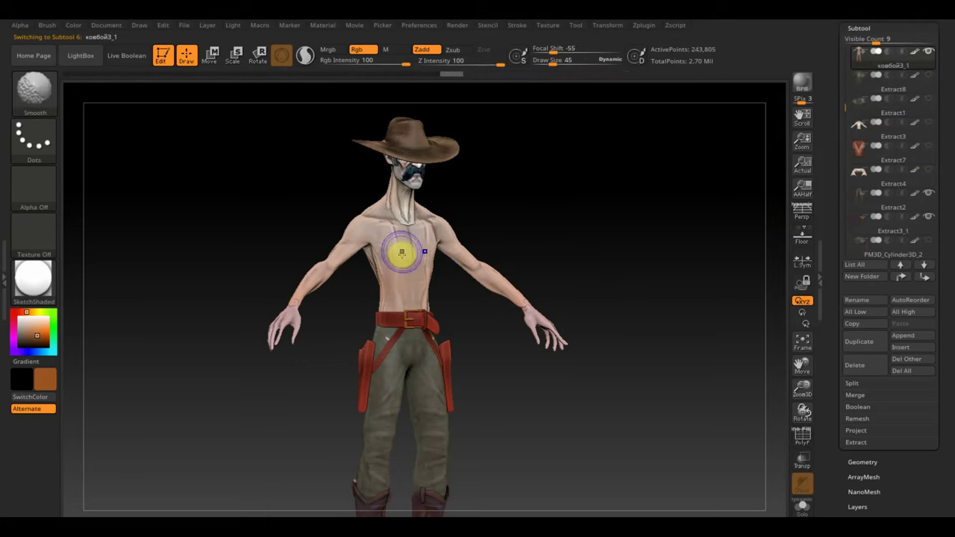
left_click_drag(400, 233, 389, 217, "shift")
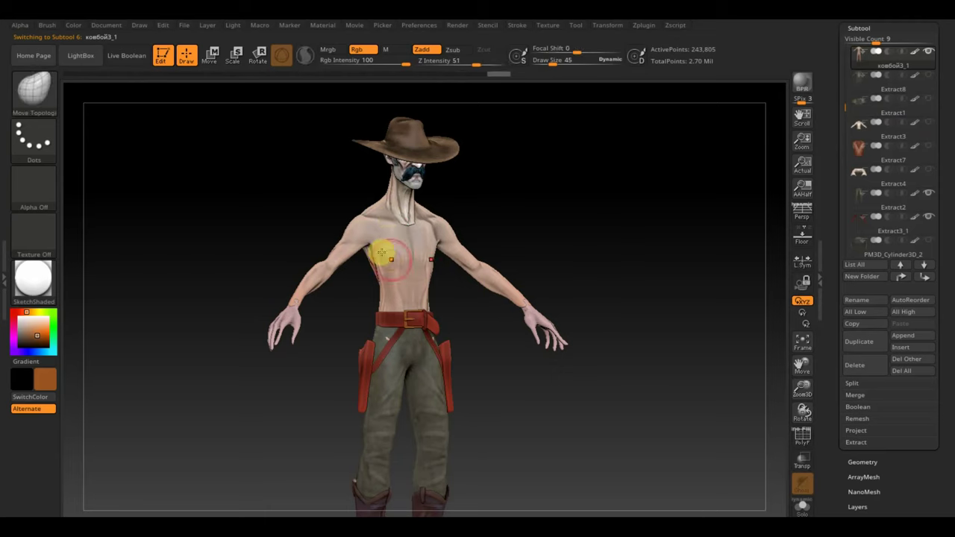
left_click_drag(513, 254, 602, 219, "shift")
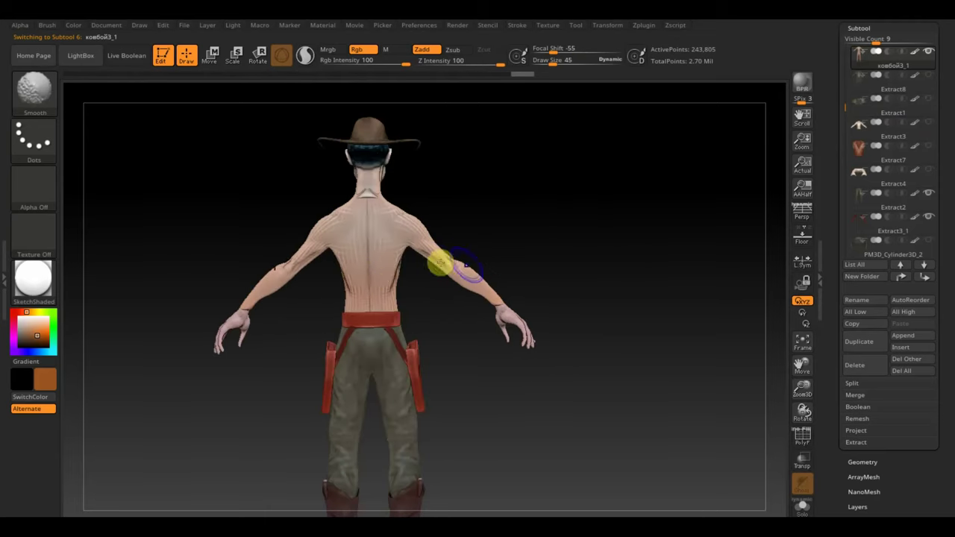
Return to the Move Topological brush at Z Intensity 51, facing the model front.
key("b")
key("m")
key("t")
mouse_move(541, 269)
left_mouse_down()
mouse_move(469, 275)
mouse_move(414, 262)
mouse_move(263, 257)
left_mouse_up()
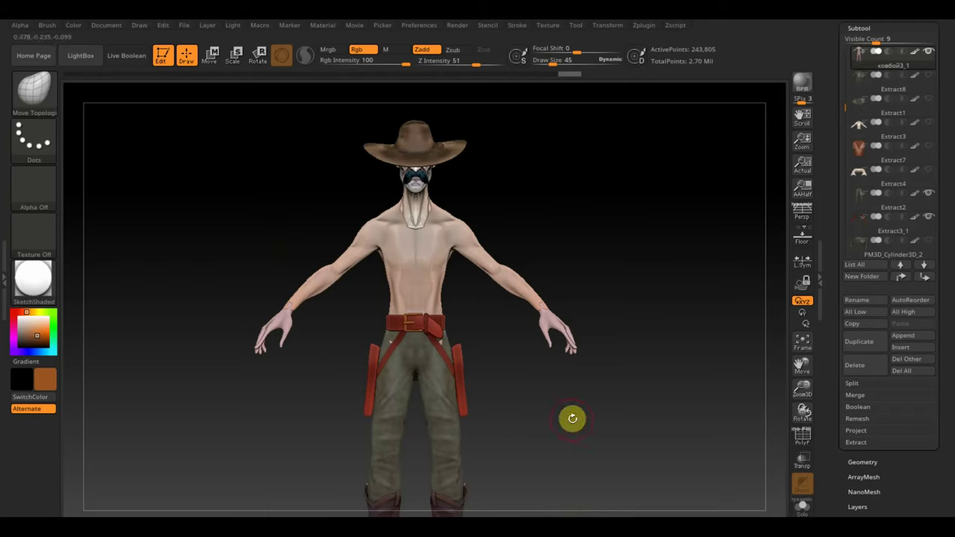
mouse_move(572, 417)
left_mouse_down()
mouse_move(536, 422)
mouse_move(743, 279)
mouse_move(652, 305)
mouse_move(639, 335)
left_mouse_up()
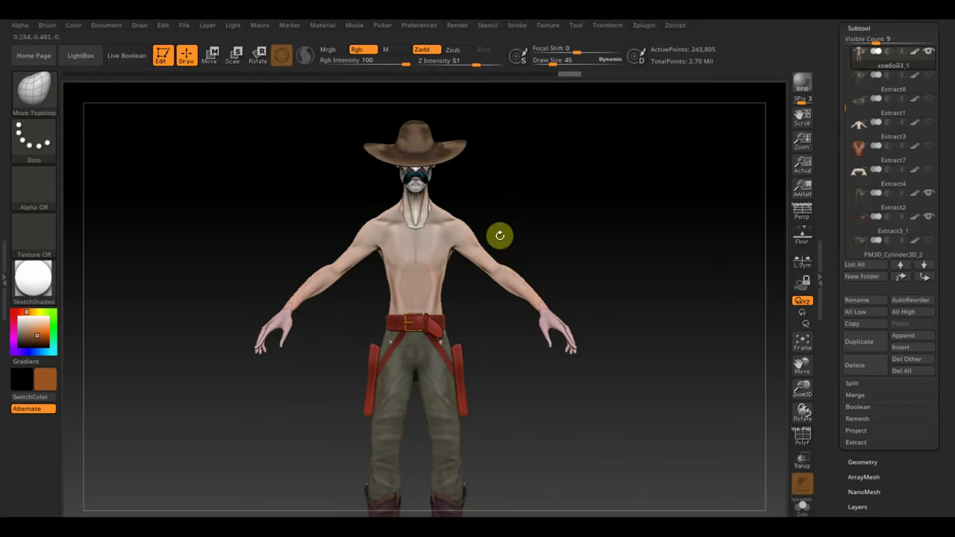
Show the PM3D_Cylinder3D_2 hair, then step down the Subtool list to the Extract4 collar.
left_click(866, 252)
left_click(929, 240)
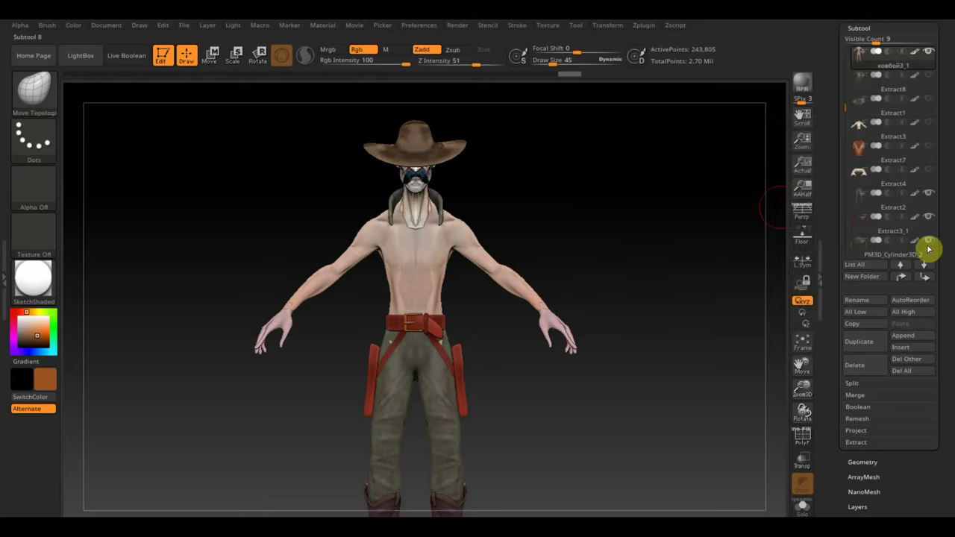
left_click(925, 268)
mouse_move(891, 237)
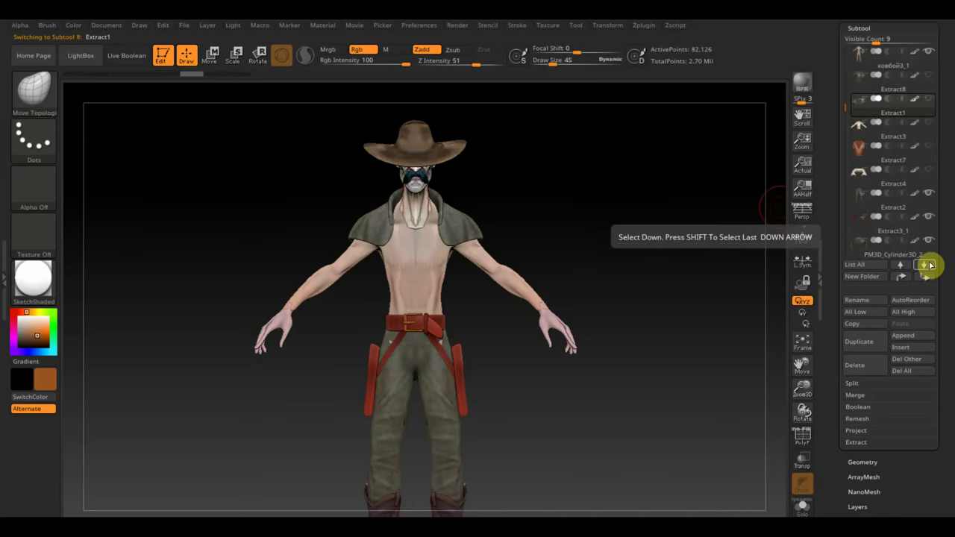
left_click(926, 267)
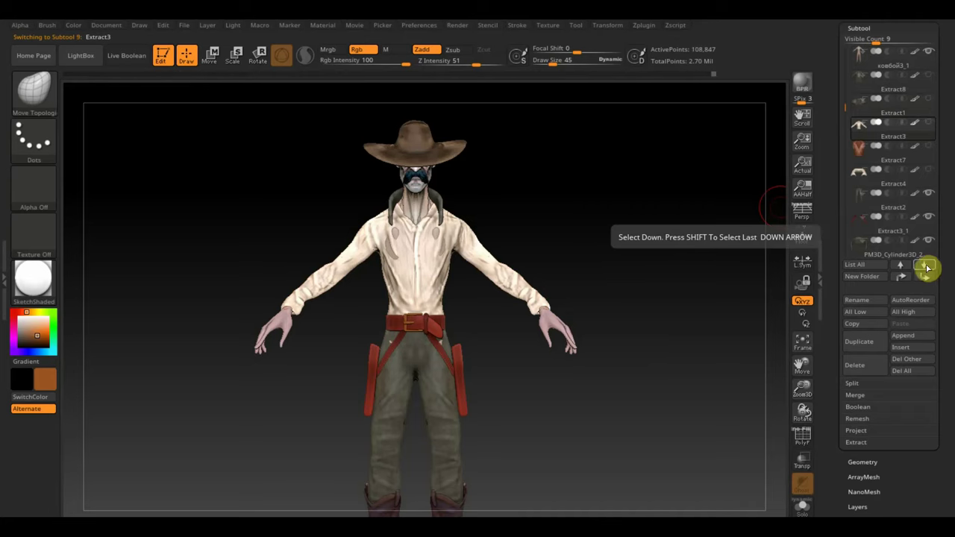
left_click(926, 268)
left_click(926, 268)
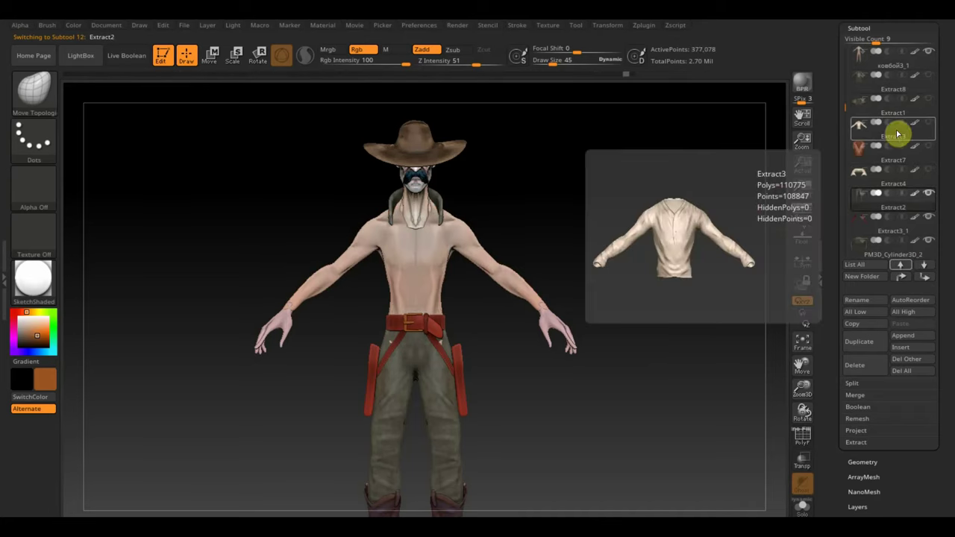
Turn the vest, long green coat and white shirt back on.
left_click(930, 99)
left_click(930, 75)
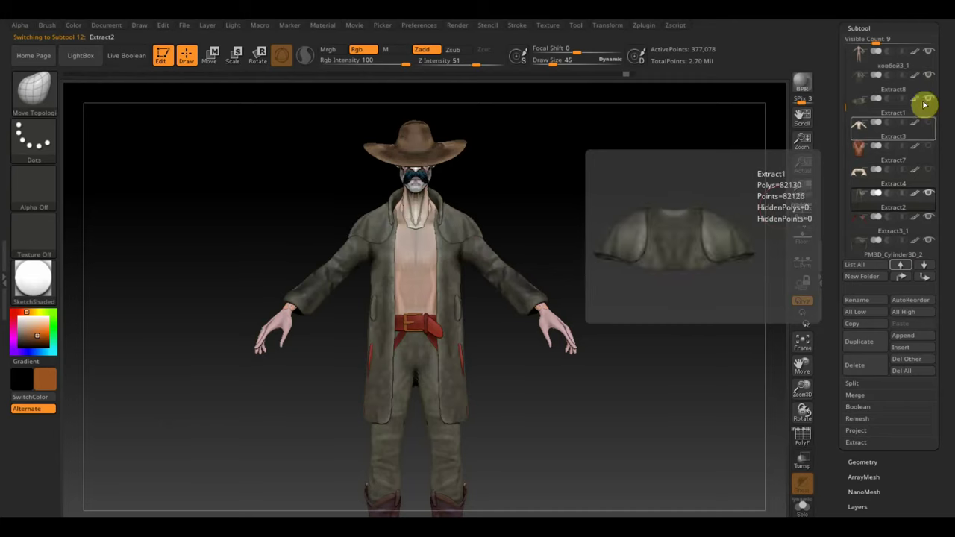
mouse_move(633, 239)
left_mouse_down()
mouse_move(655, 238)
mouse_move(646, 241)
left_mouse_up()
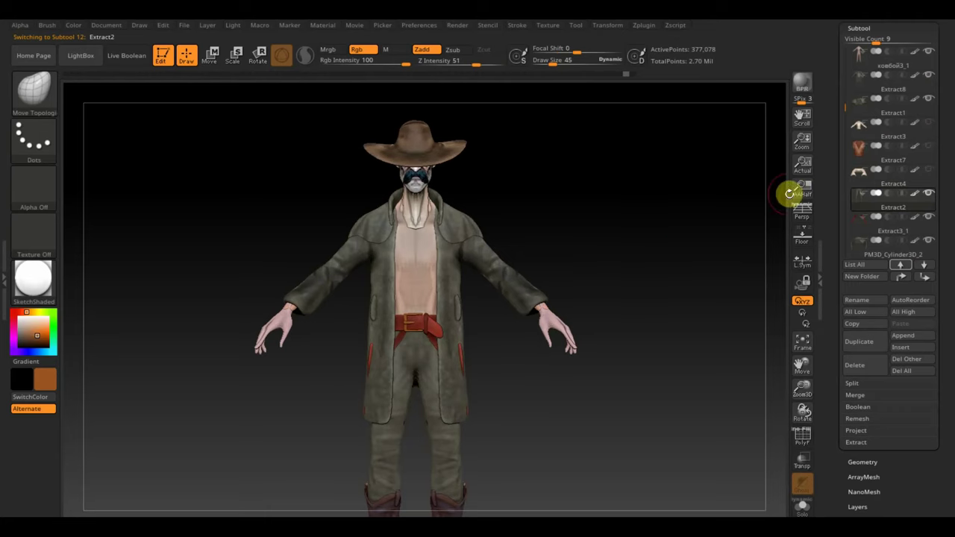
left_click(928, 122)
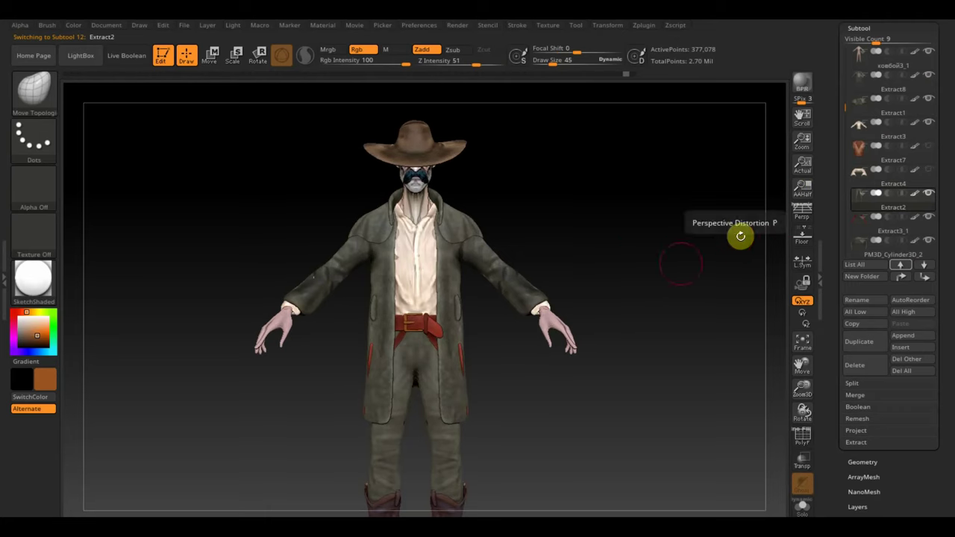
mouse_move(738, 234)
left_mouse_down()
mouse_move(641, 281)
mouse_move(675, 275)
mouse_move(649, 287)
left_mouse_up()
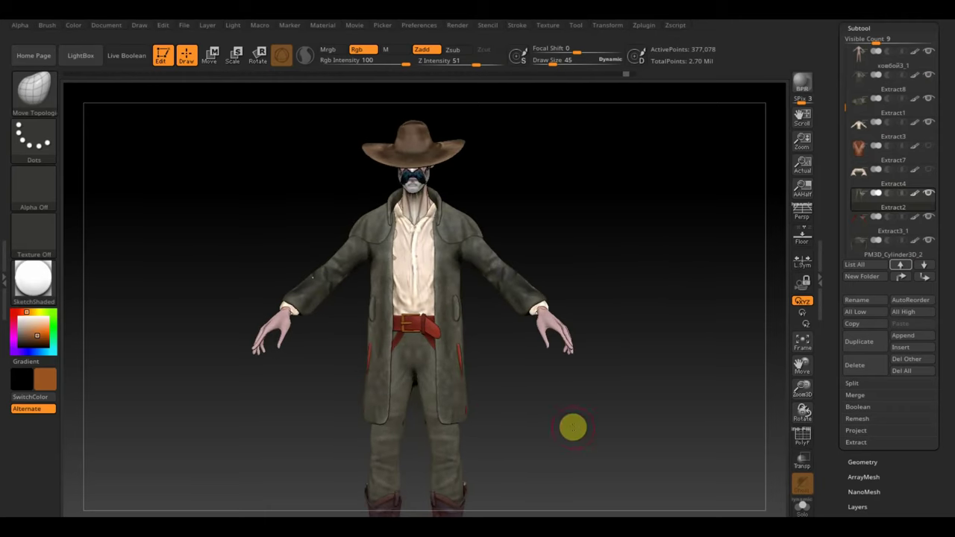
mouse_move(571, 426)
left_mouse_down()
mouse_move(592, 428)
mouse_move(504, 437)
mouse_move(613, 421)
mouse_move(598, 409)
mouse_move(612, 392)
mouse_move(605, 401)
mouse_move(599, 385)
mouse_move(619, 396)
mouse_move(631, 390)
left_mouse_up()
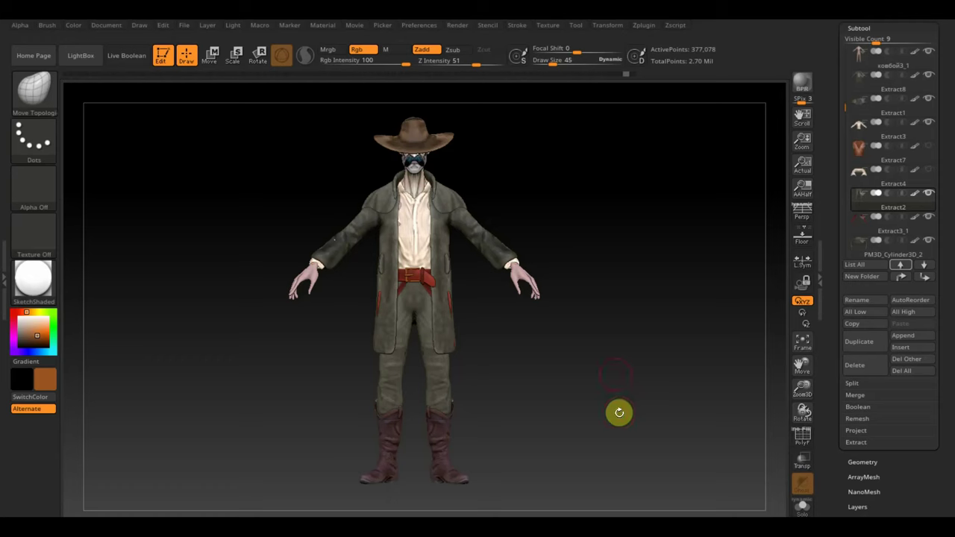
mouse_move(589, 359)
left_mouse_down()
mouse_move(610, 352)
mouse_move(627, 374)
left_mouse_up()
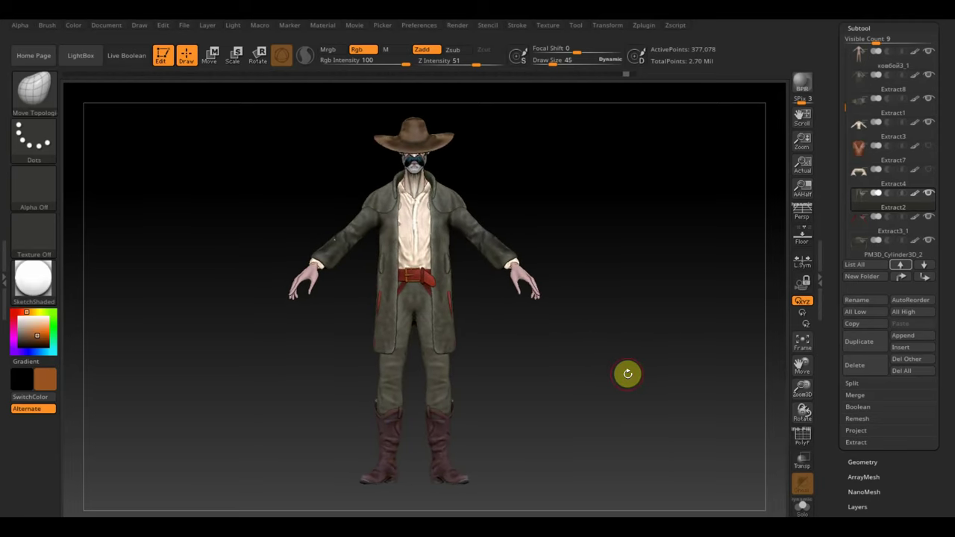